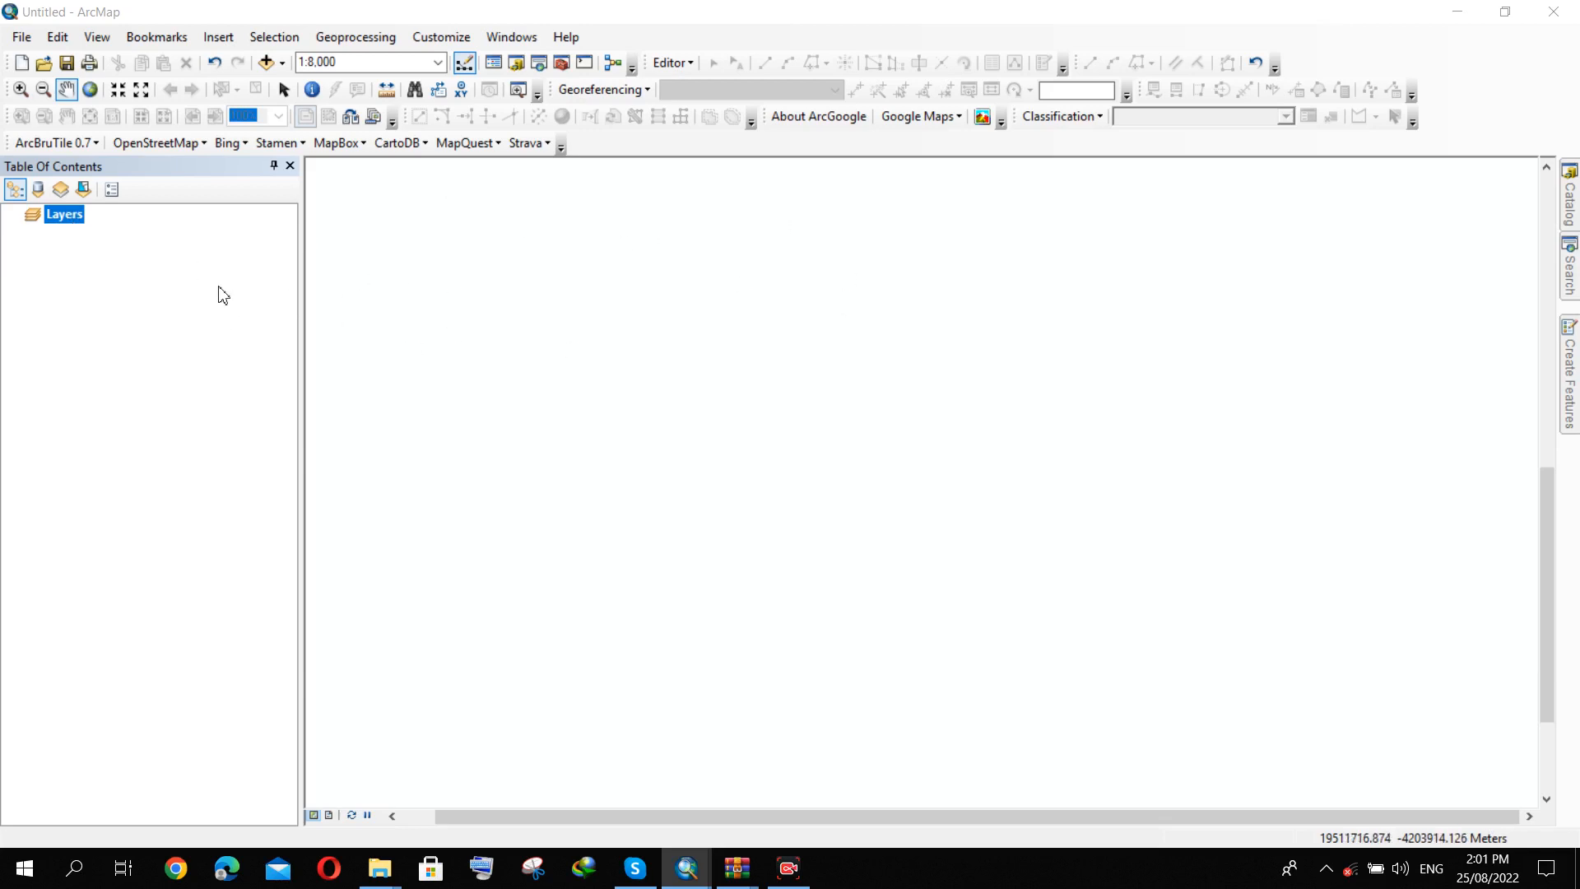
pyautogui.rightClick(70, 221)
pyautogui.click(100, 224)
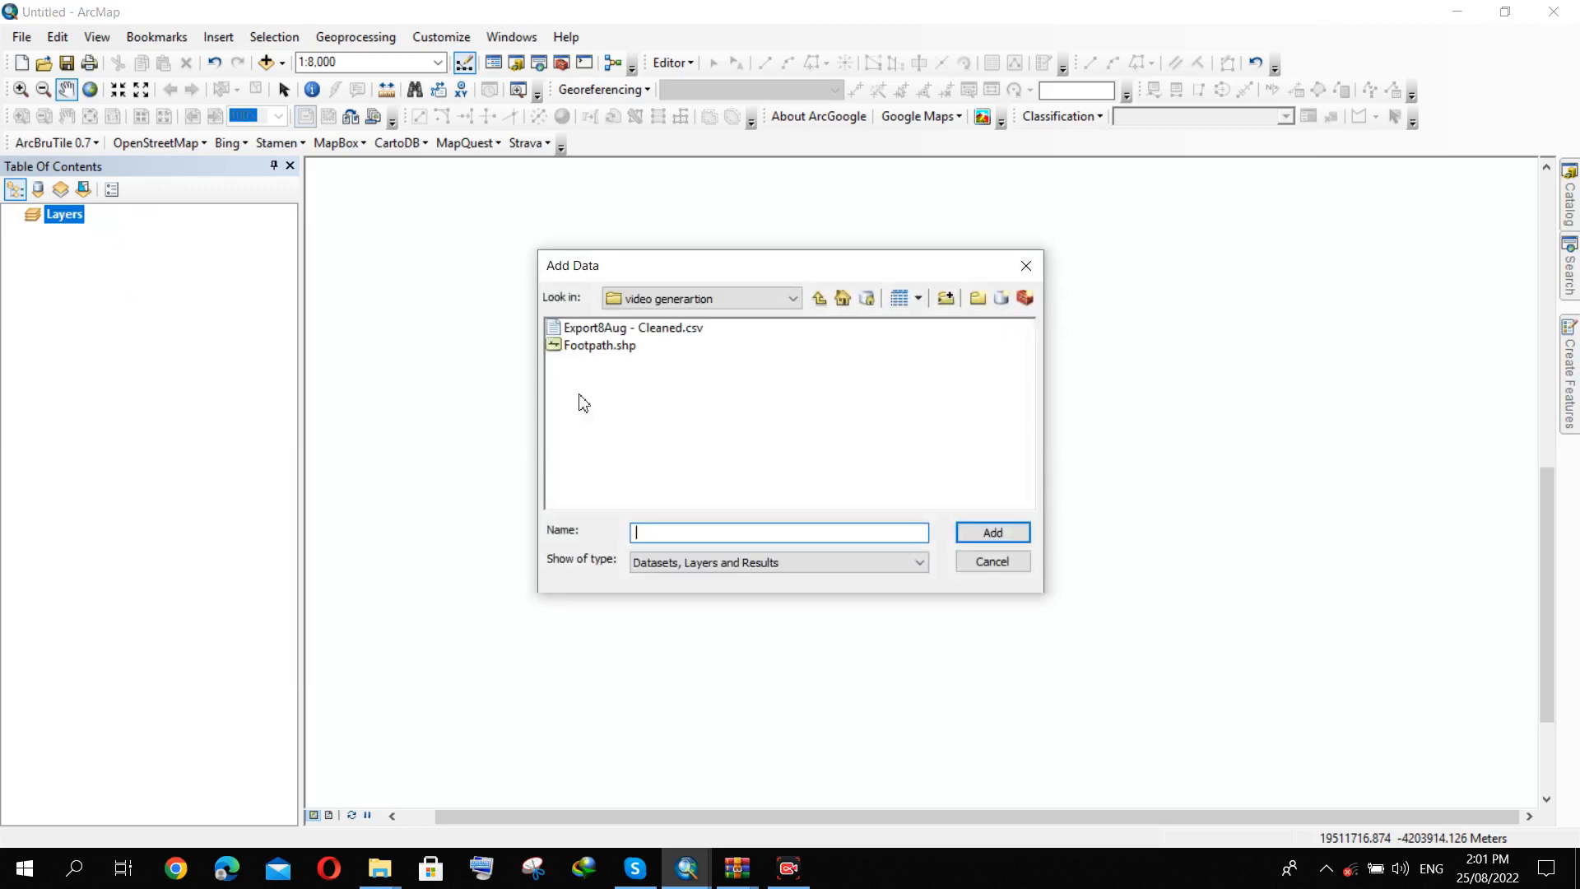
pyautogui.click(623, 347)
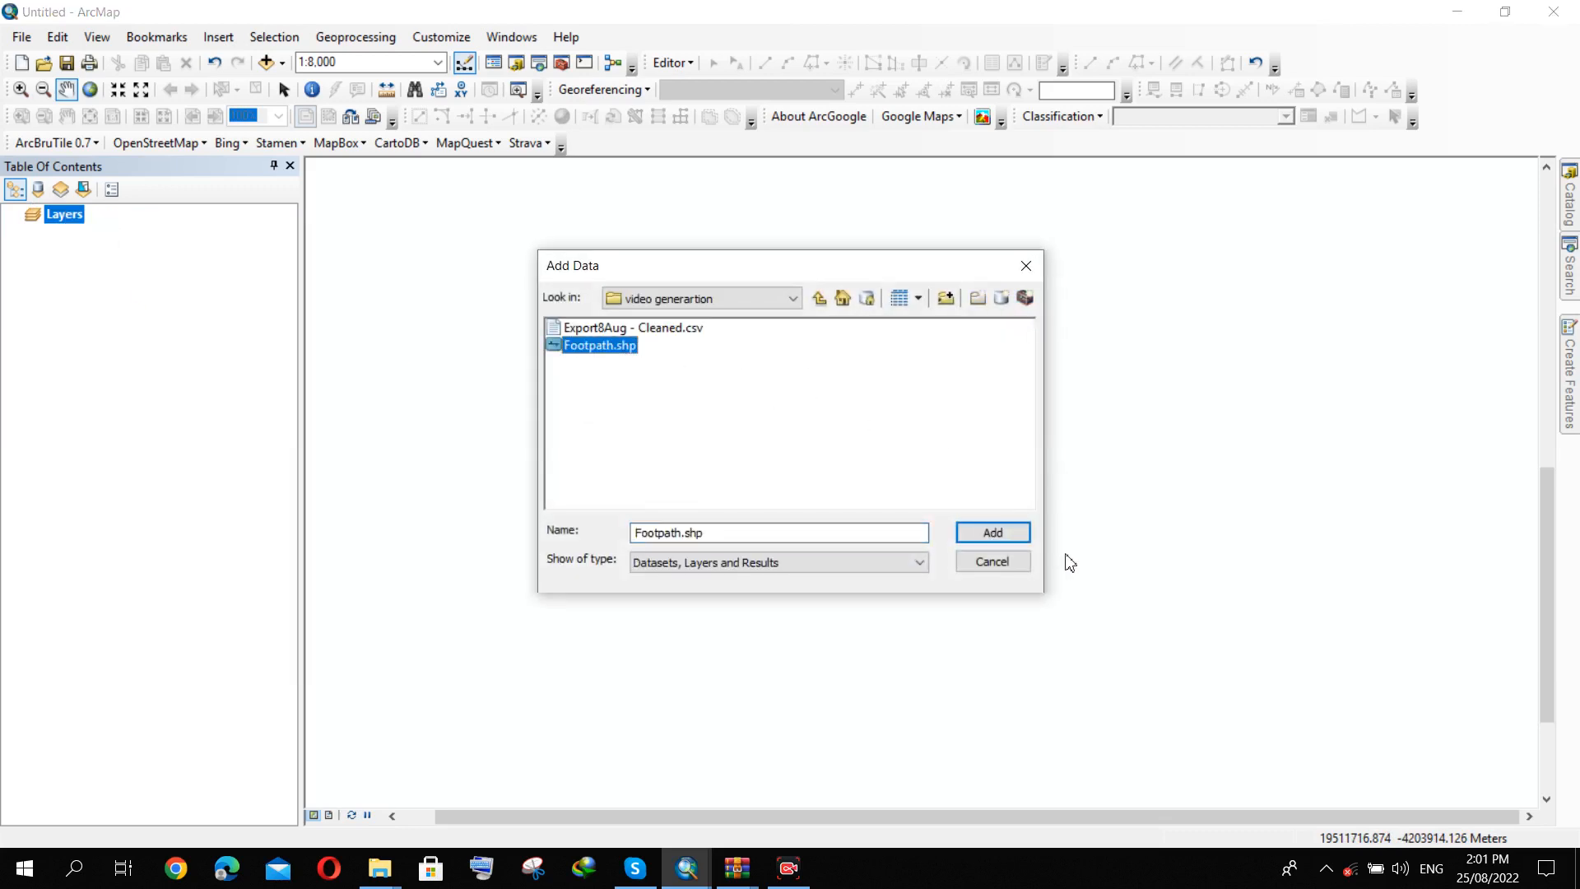
pyautogui.click(1017, 532)
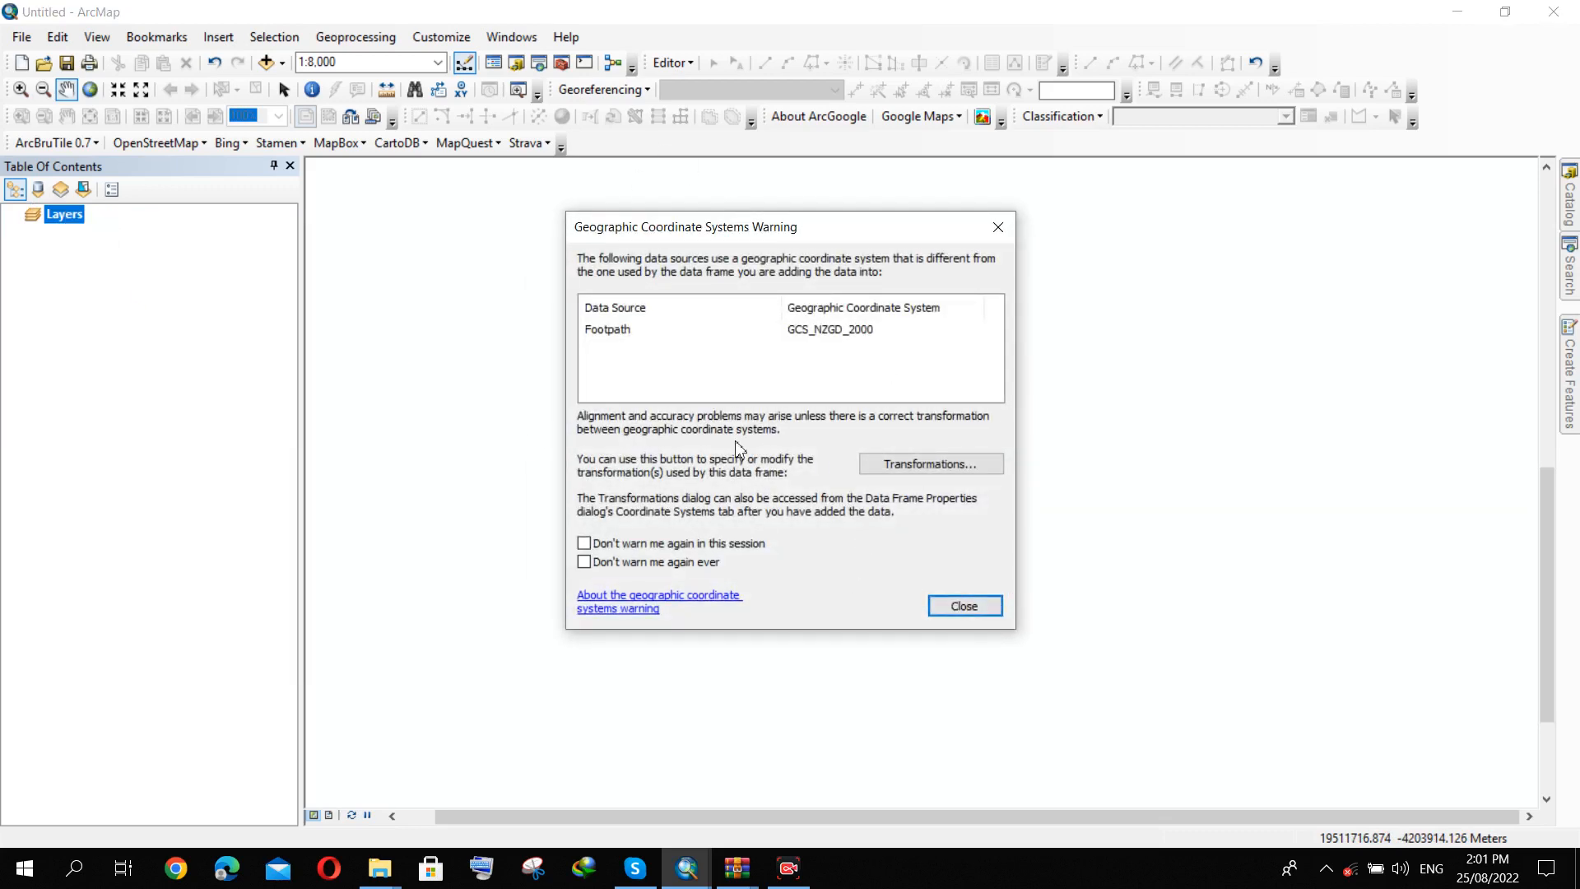
pyautogui.click(998, 226)
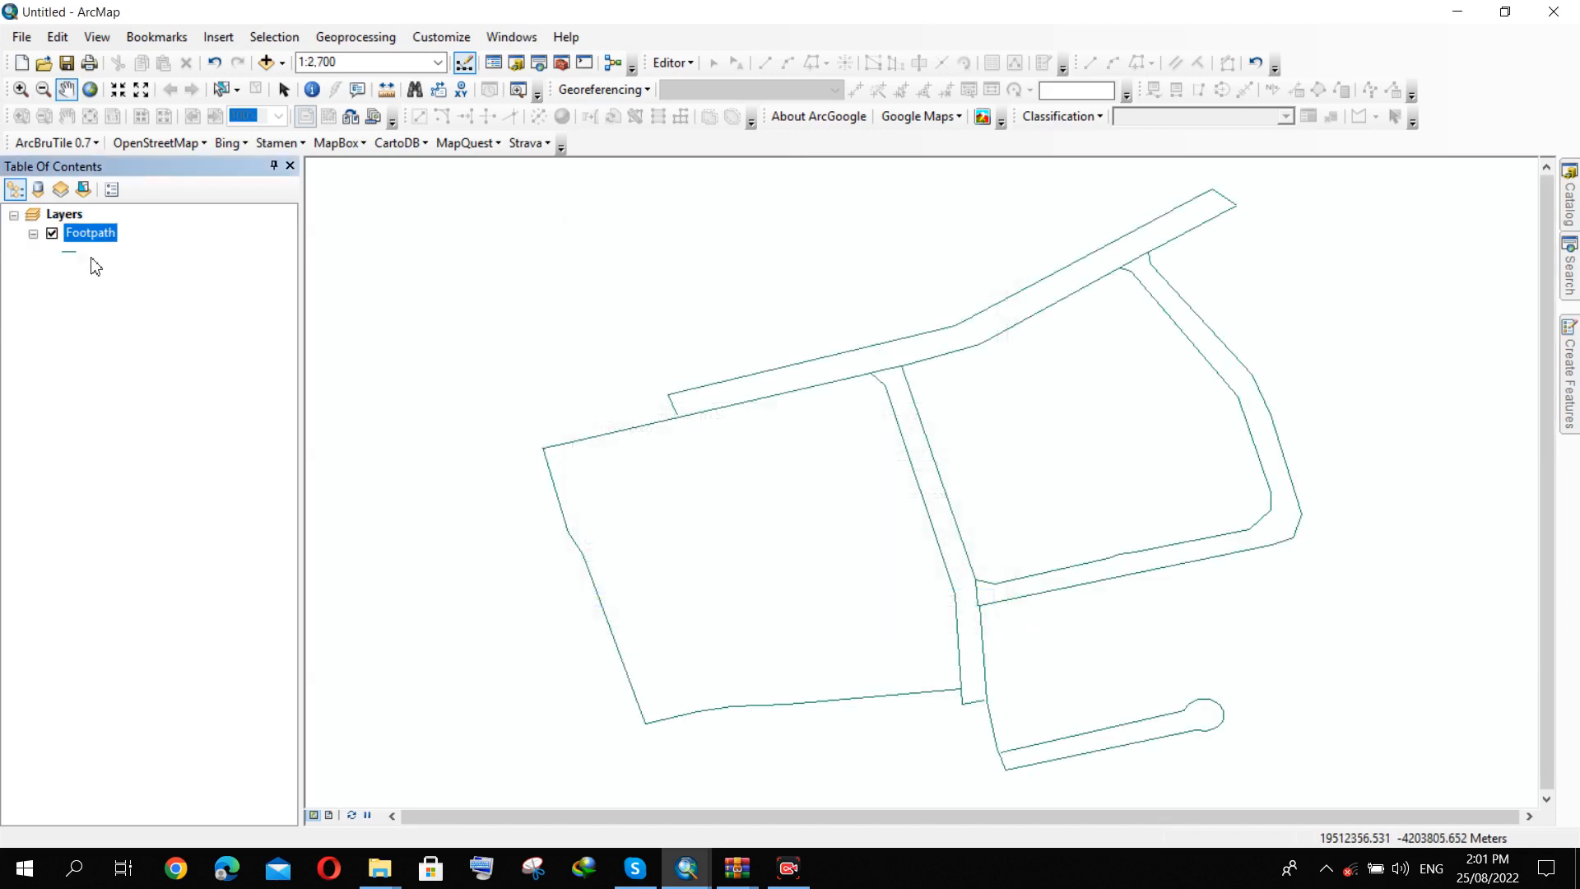
pyautogui.rightClick(113, 232)
pyautogui.click(153, 264)
# Set the Layers data frame's coordinate system to WGS 1984.
pyautogui.rightClick(61, 215)
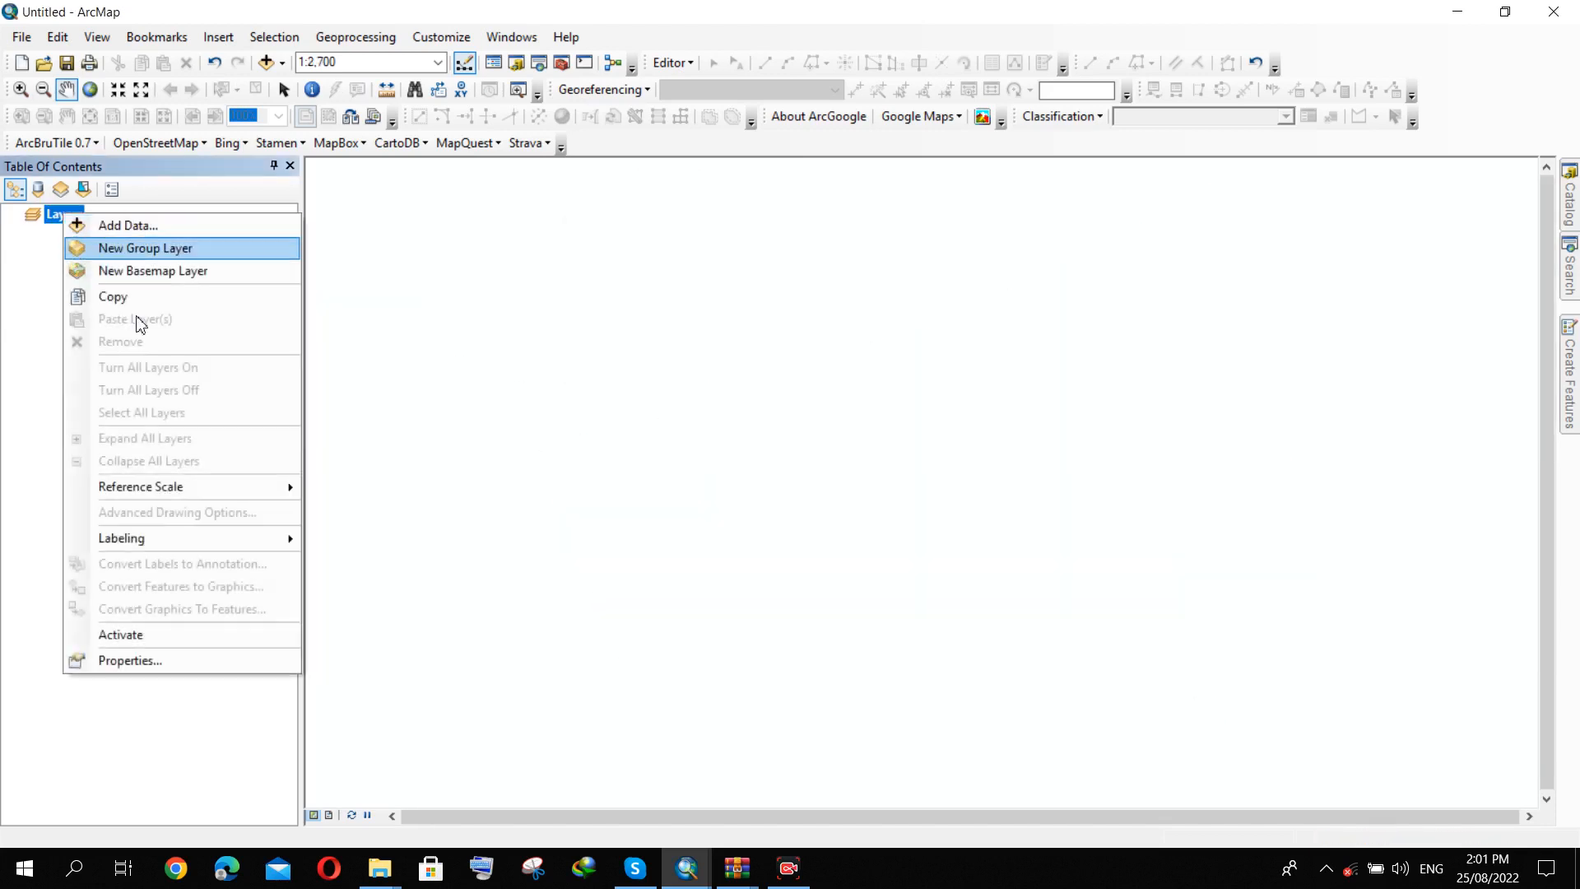
pyautogui.click(165, 656)
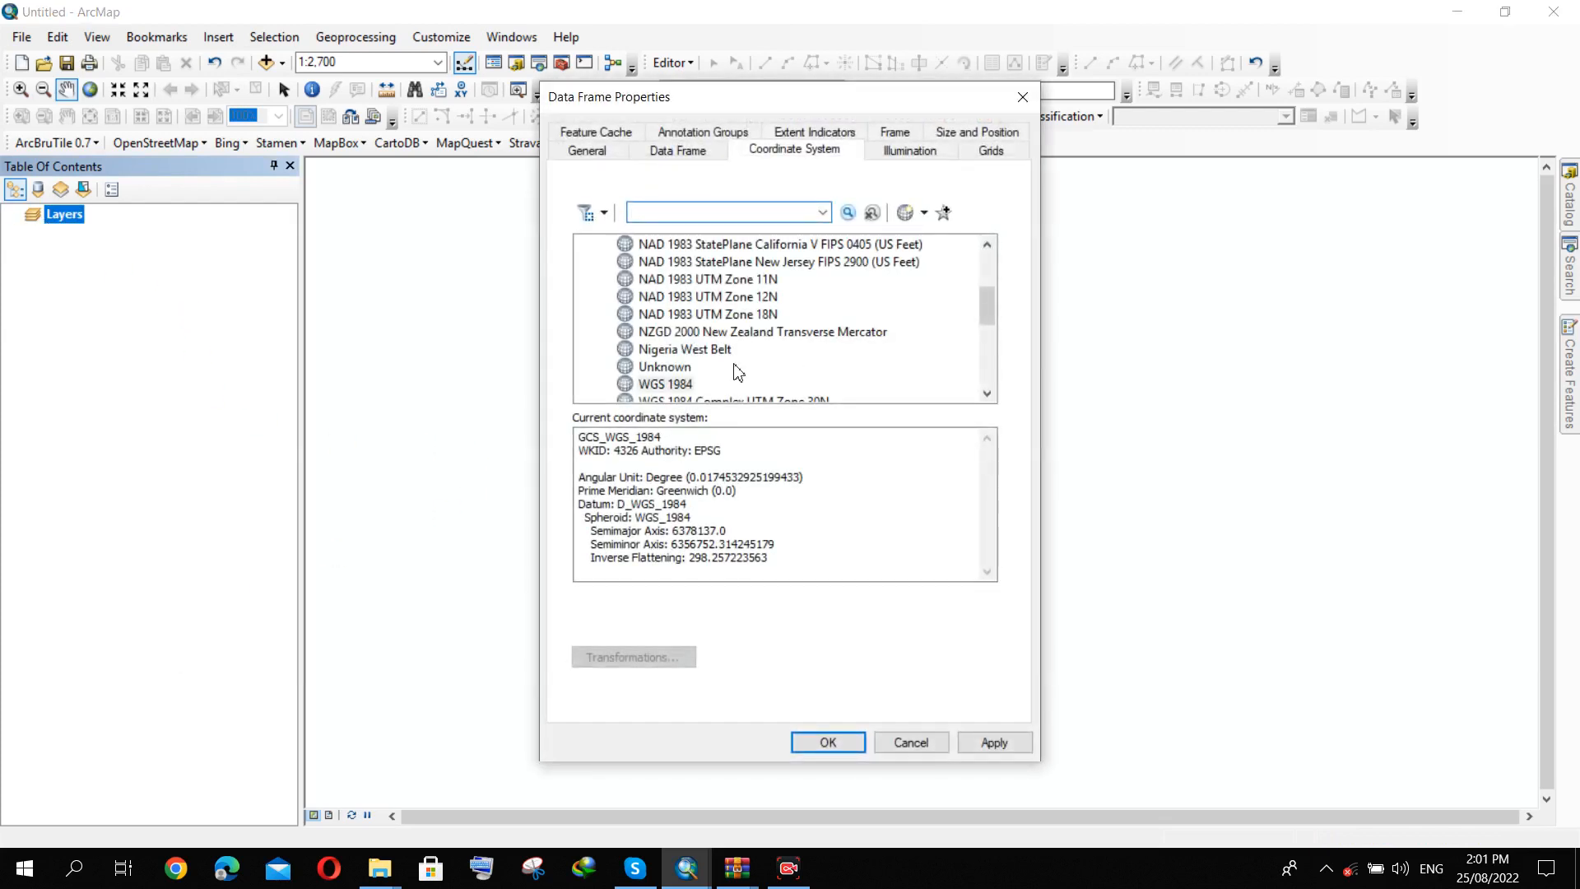
pyautogui.scroll(-1, 738, 372)
pyautogui.click(673, 332)
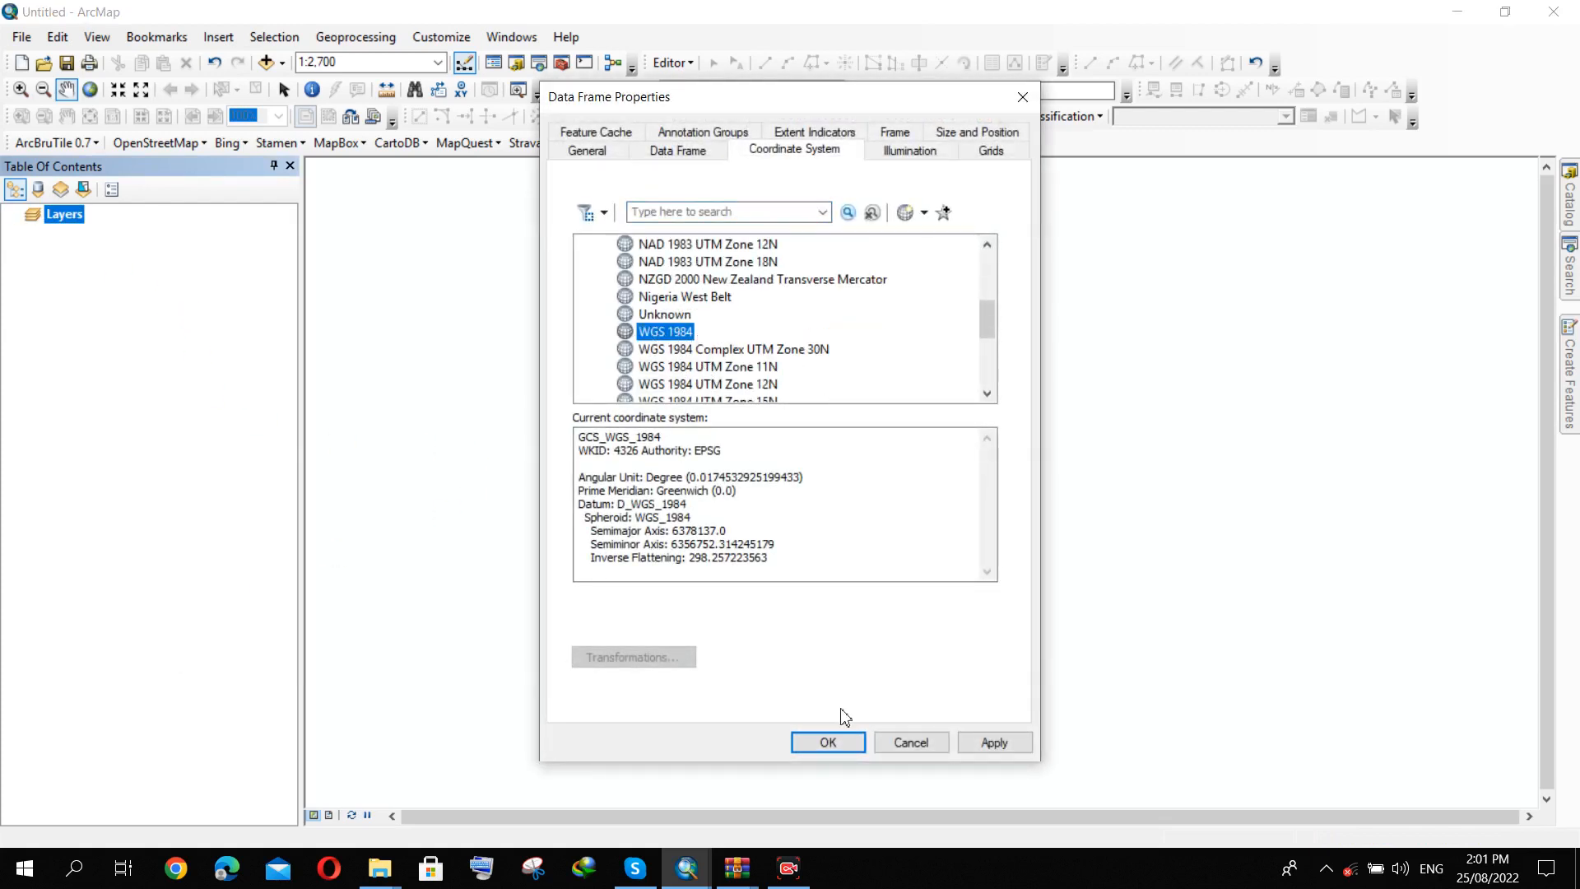
pyautogui.click(838, 751)
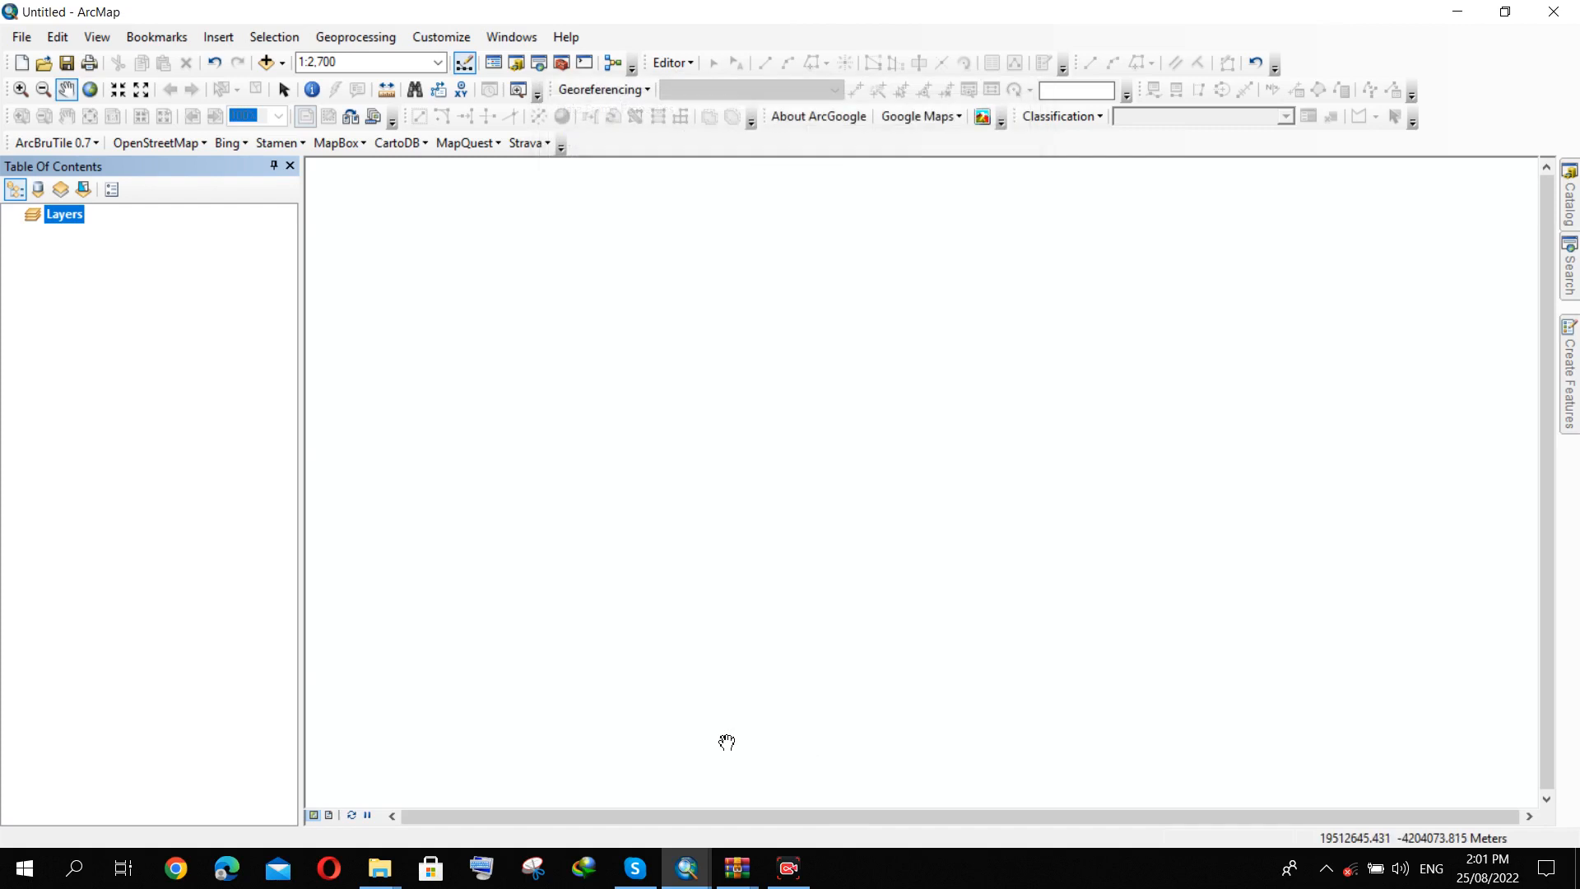
# Add Footpath.shp from the video generartion folder to the Layers data frame, dismissing the coordinate system warning.
pyautogui.rightClick(60, 219)
pyautogui.click(78, 227)
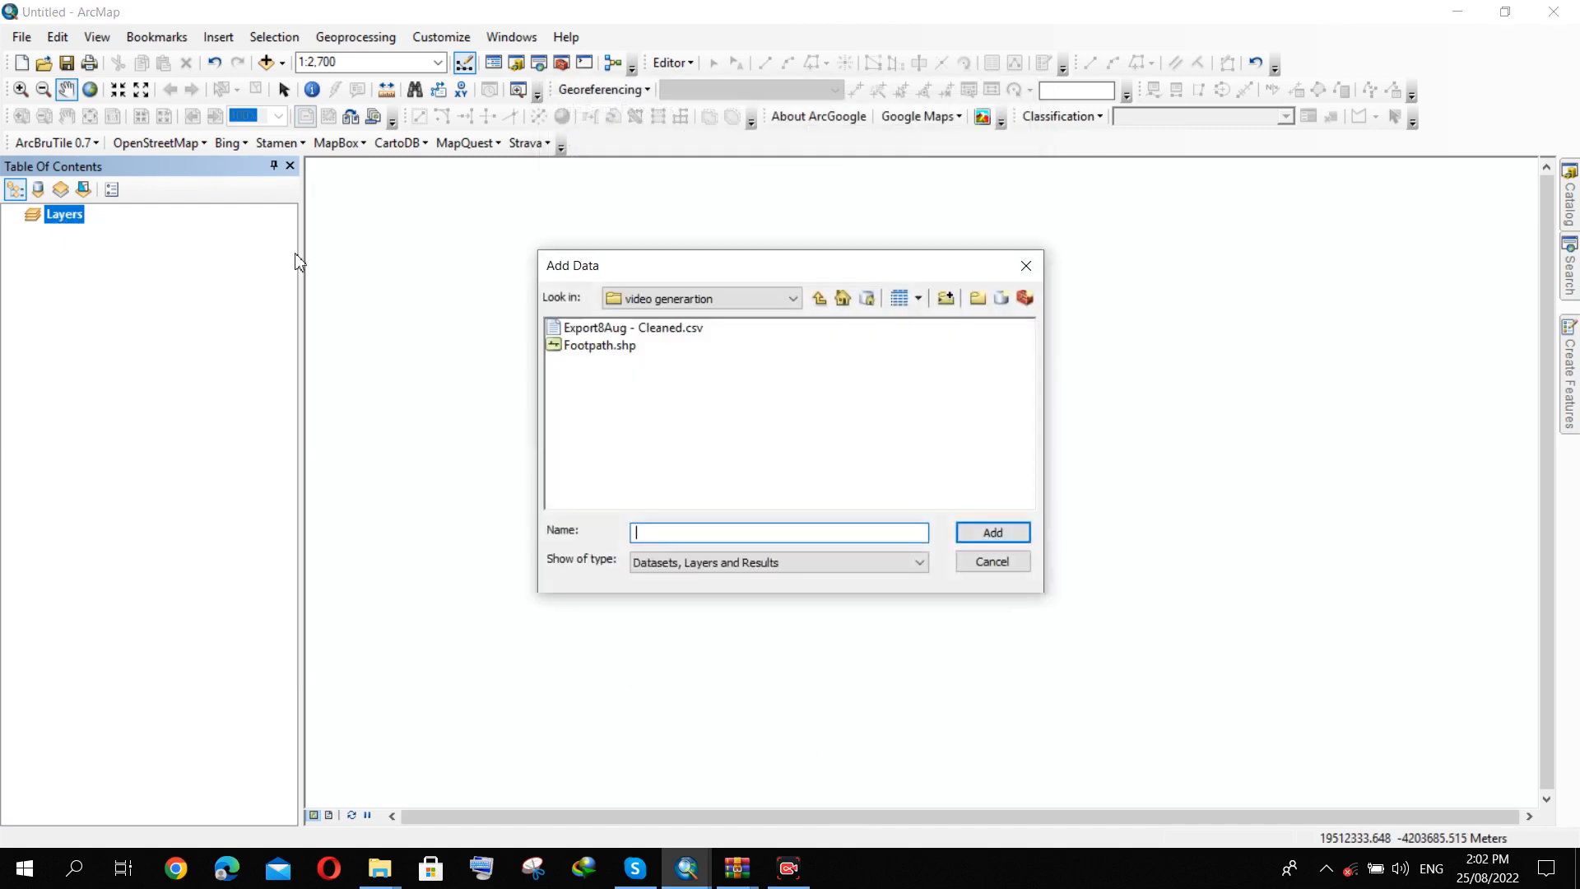
pyautogui.click(605, 346)
pyautogui.click(979, 532)
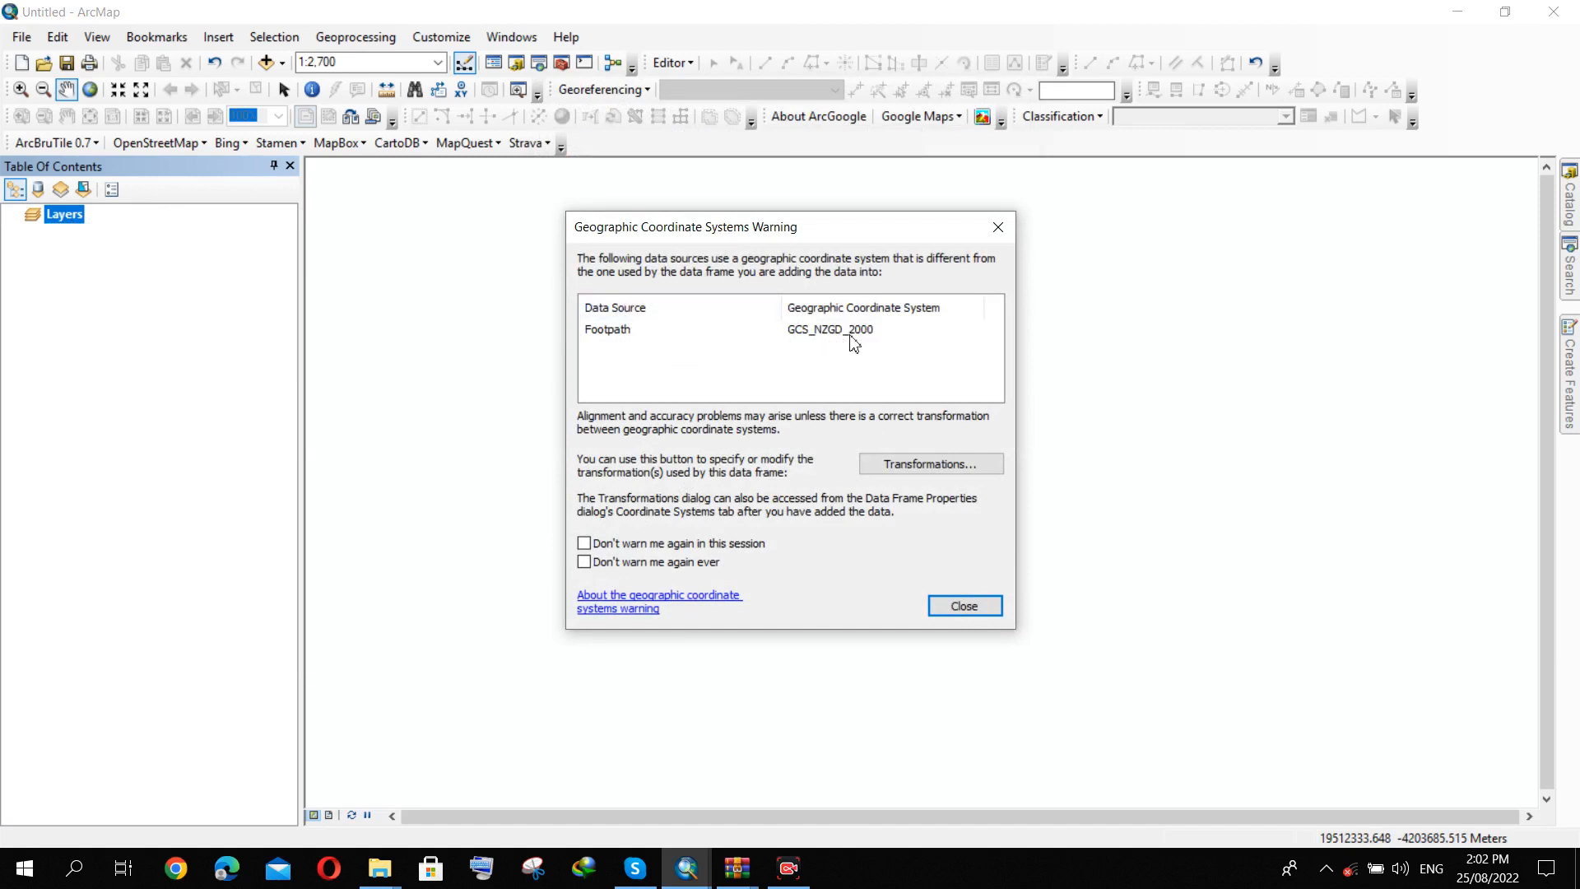
pyautogui.click(959, 609)
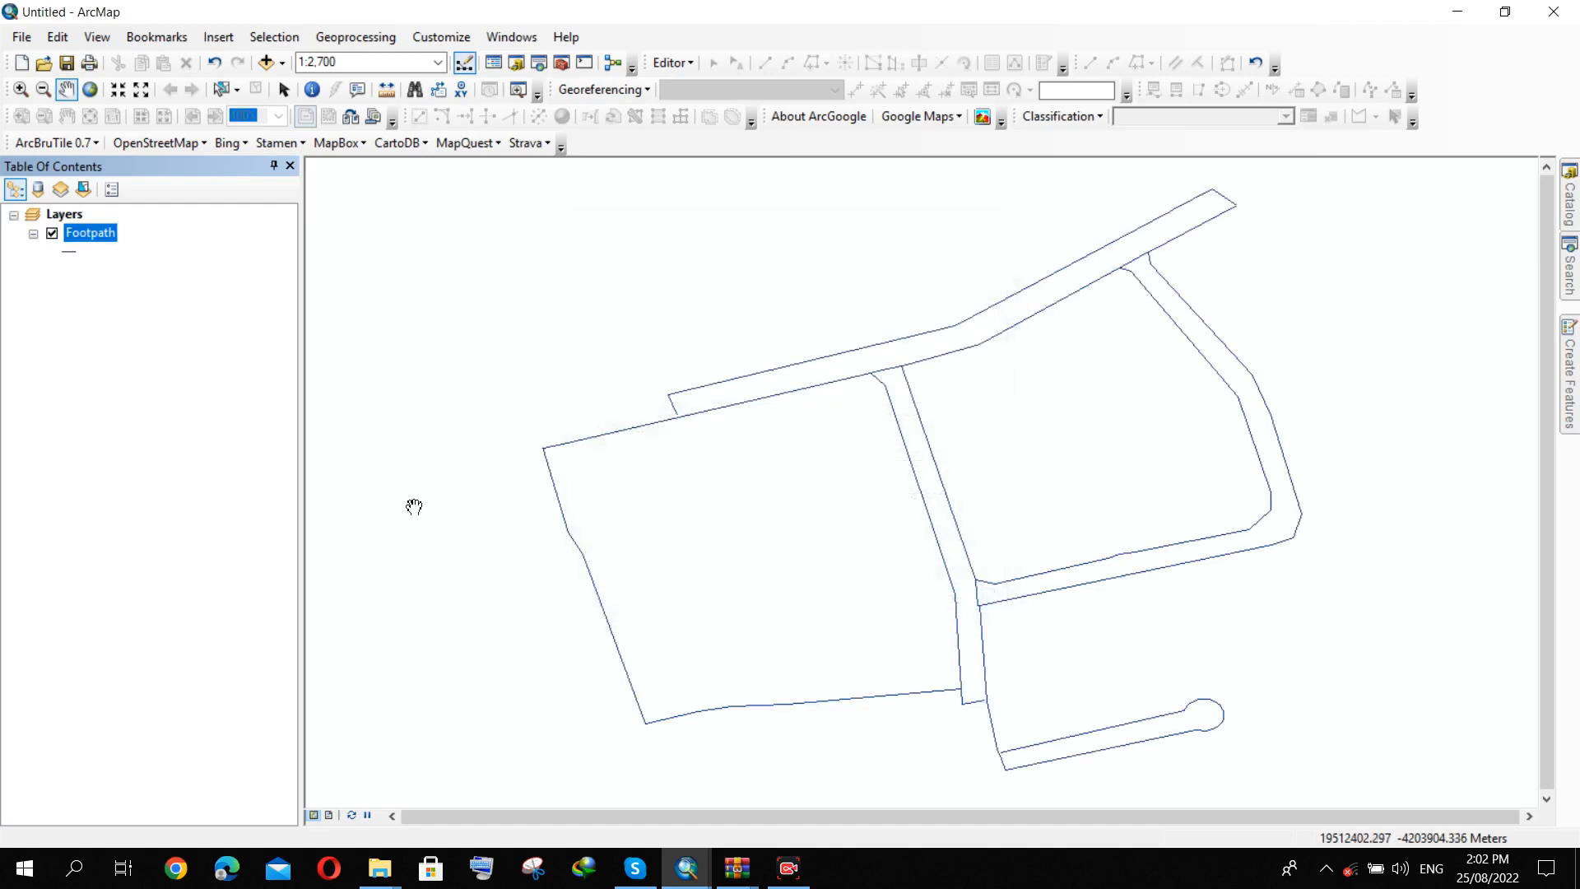
# Examine the Footpath layer's data source details to identify its projected coordinate system.
pyautogui.rightClick(97, 234)
pyautogui.click(249, 663)
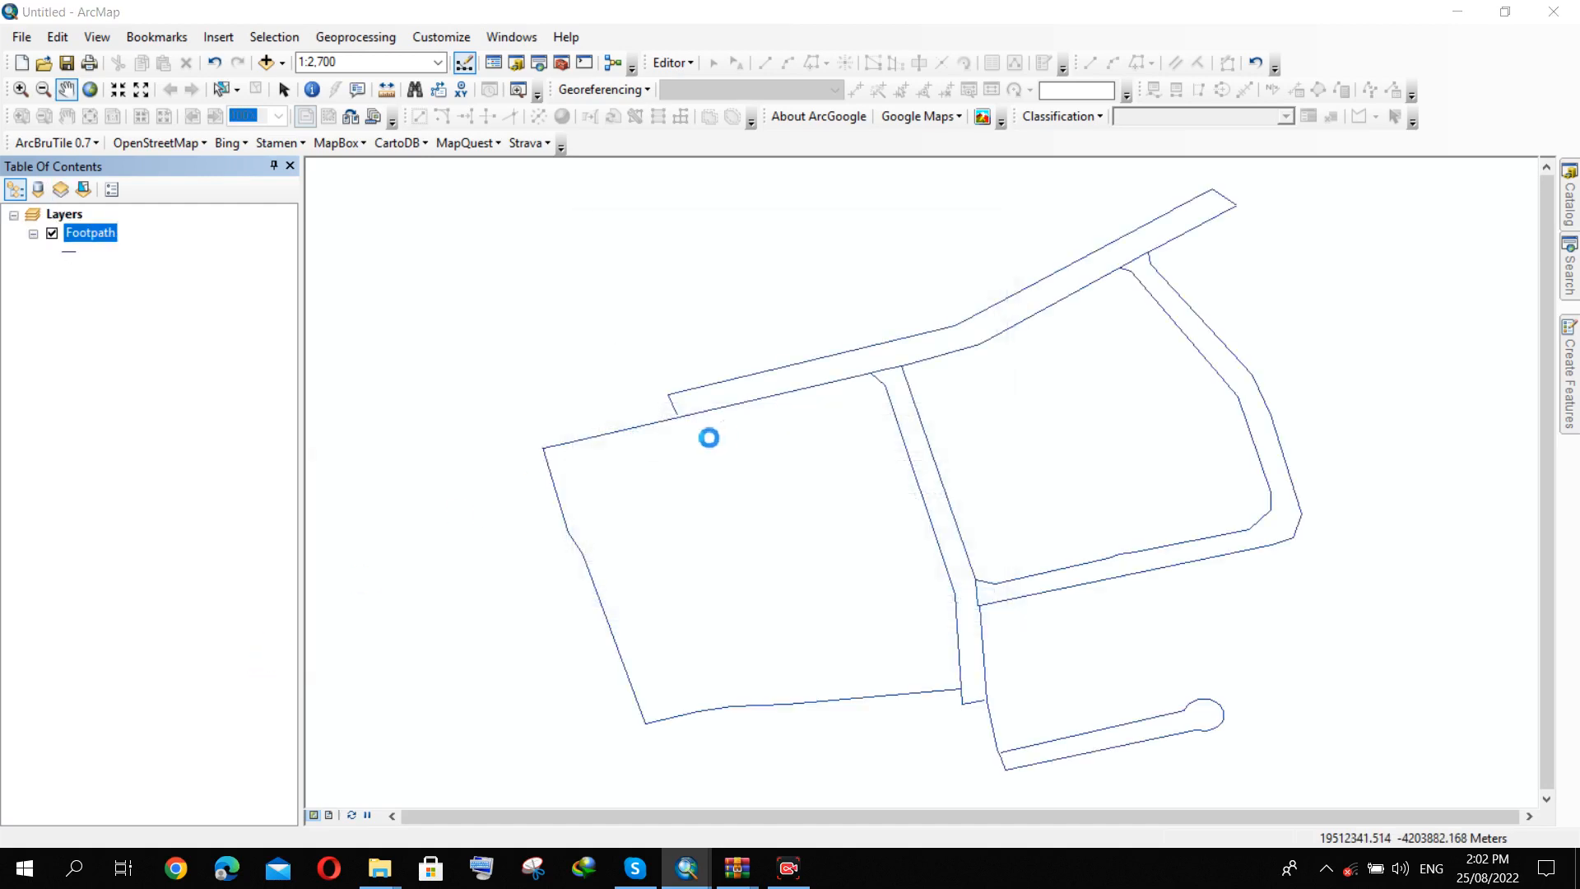
pyautogui.scroll(-3, 728, 480)
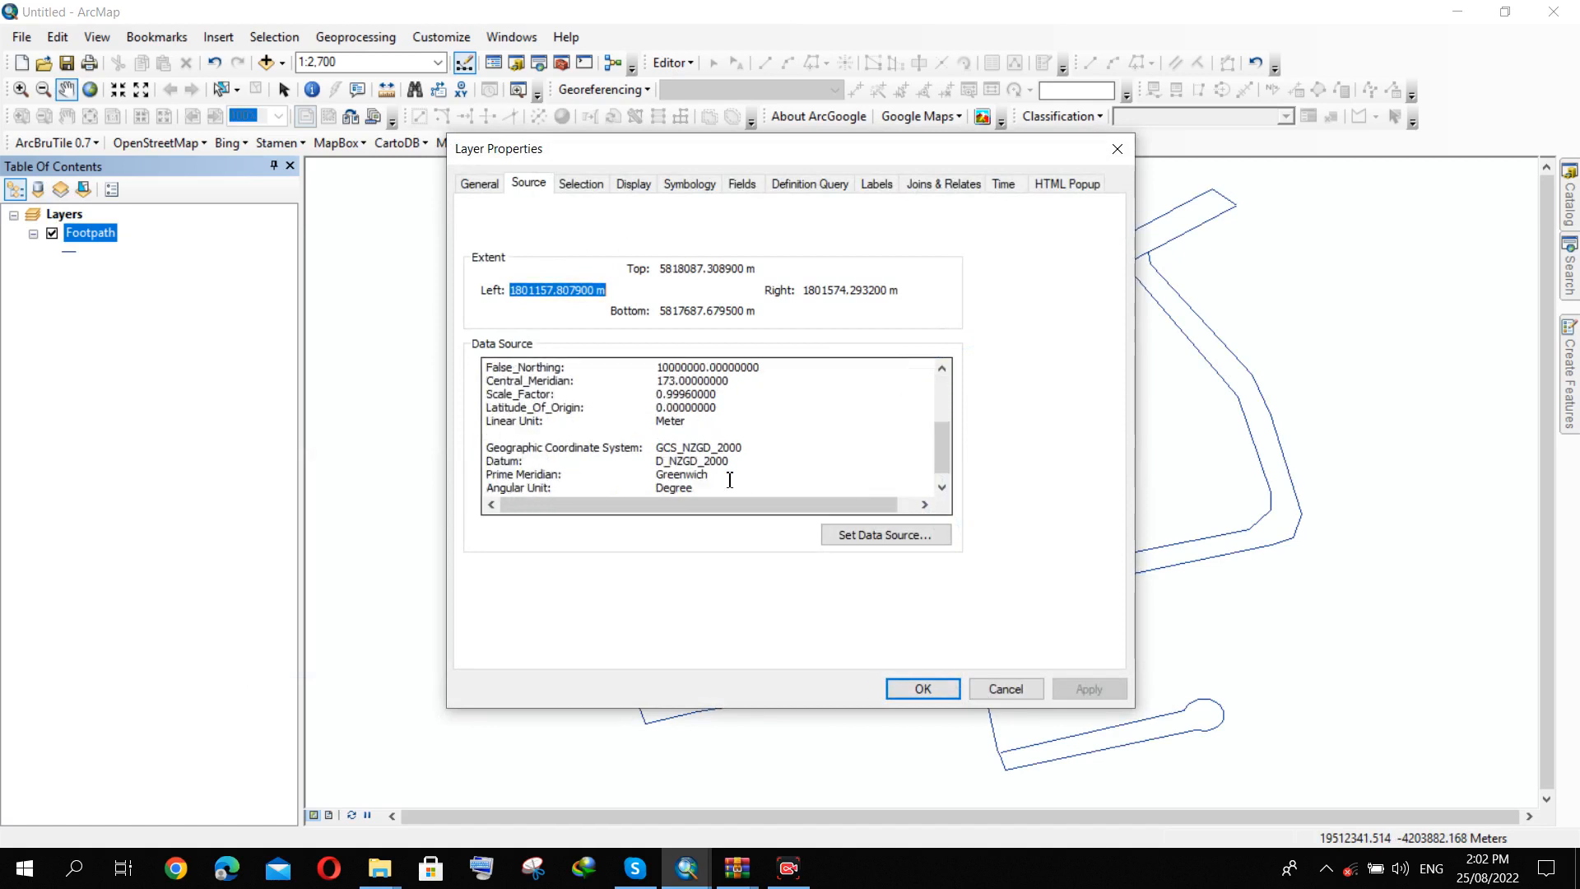
pyautogui.scroll(2, 700, 414)
pyautogui.moveTo(648, 413); pyautogui.dragTo(881, 422)
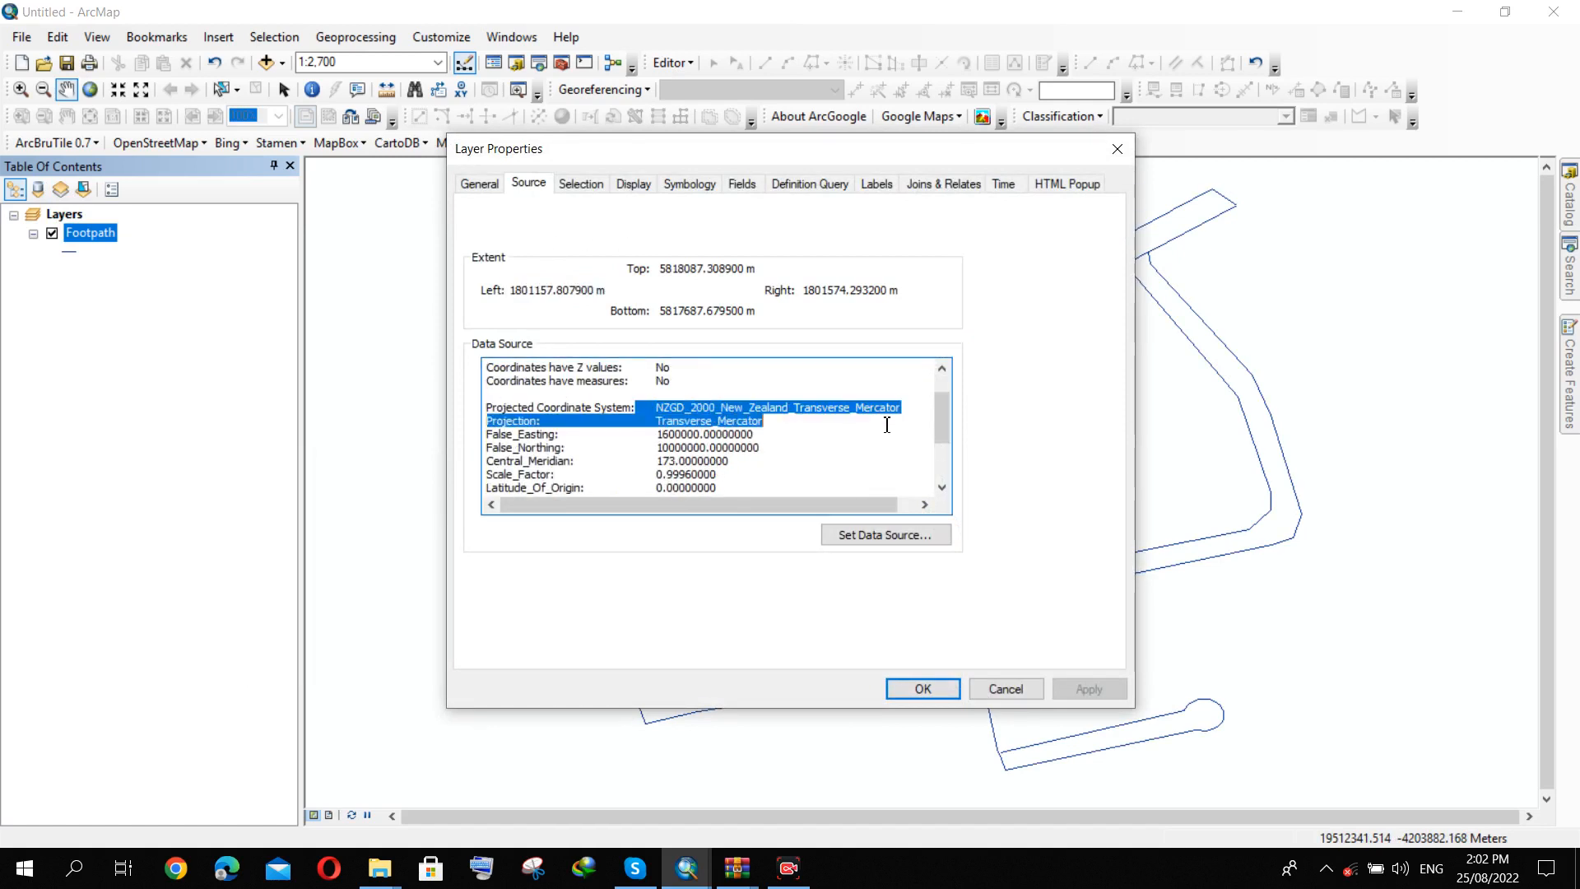
pyautogui.click(1116, 149)
pyautogui.scroll(1, 606, 427)
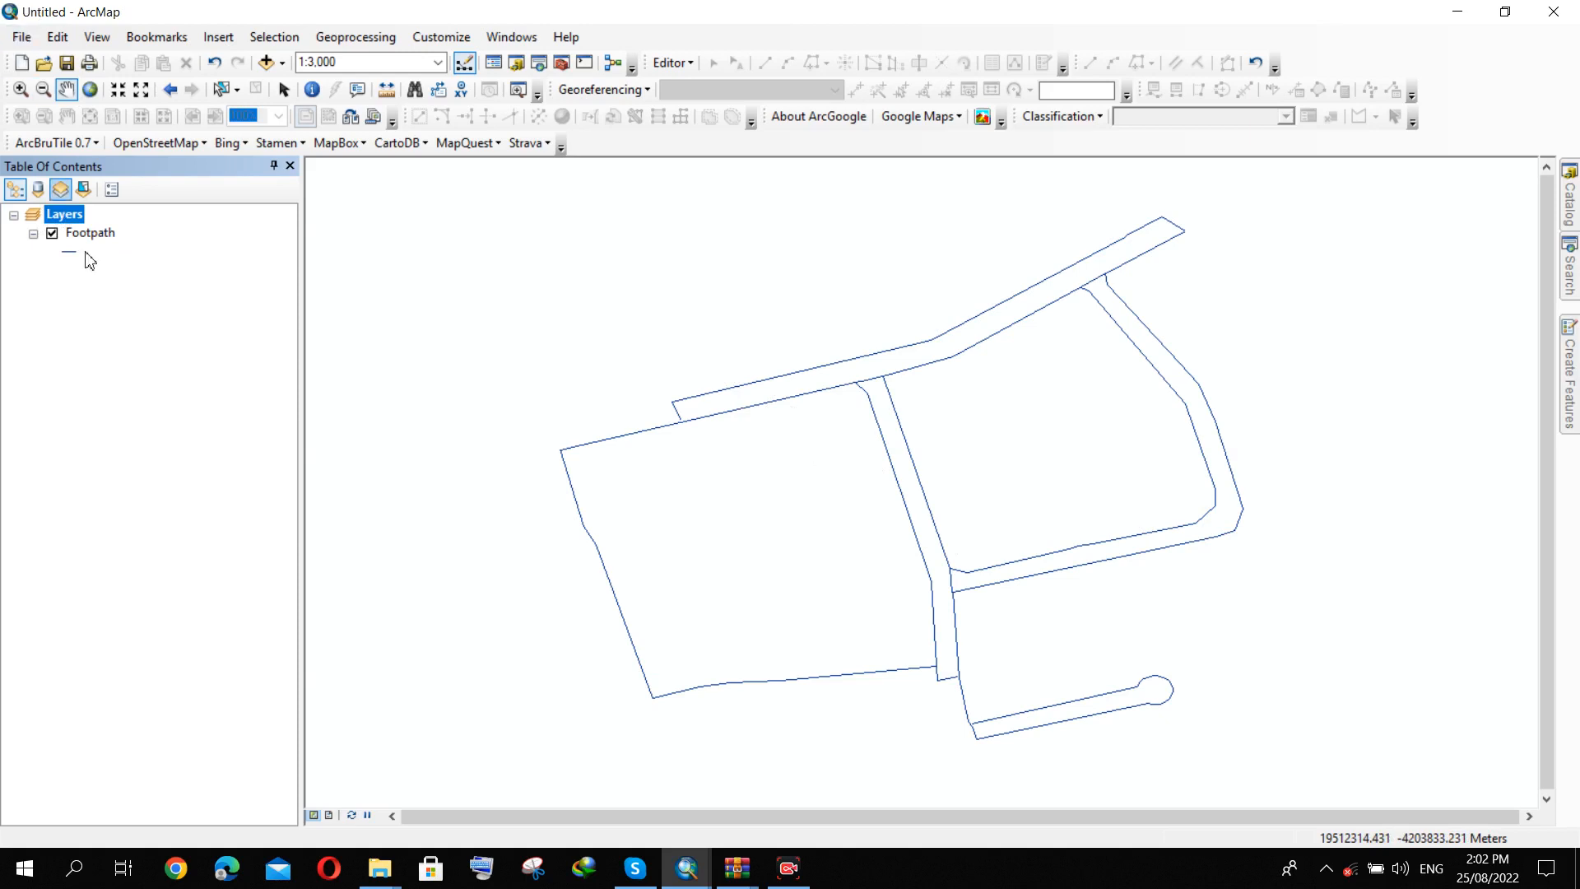
# Add Export8Aug - Cleaned.csv as XY data with Longitude as X, Latitude as Y and GCS_WGS_1984 as the coordinate system.
pyautogui.click(20, 38)
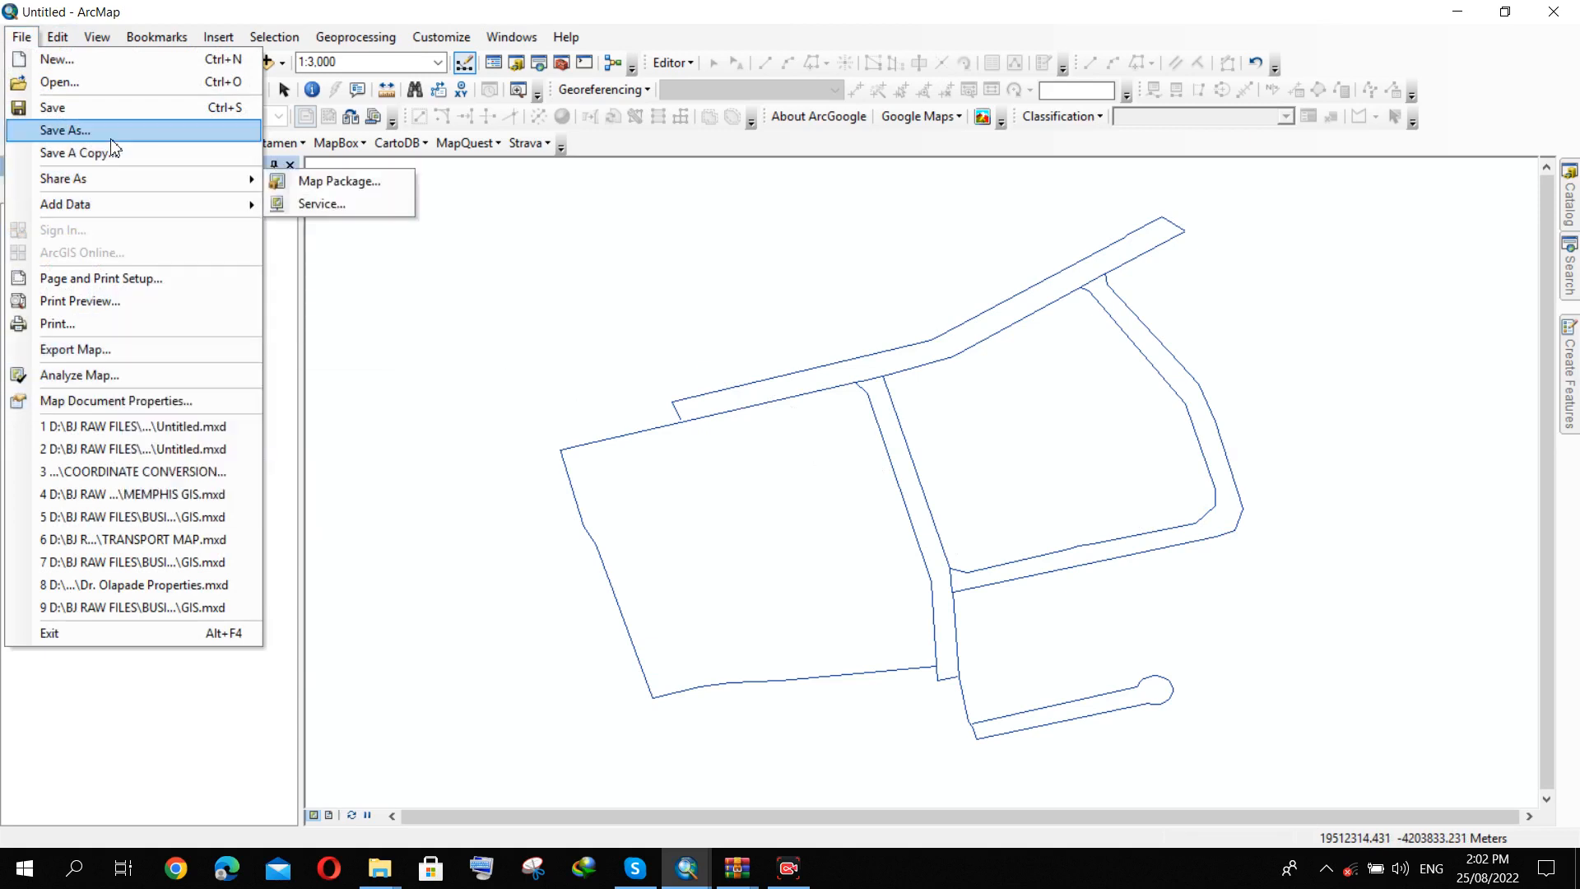
pyautogui.moveTo(123, 206)
pyautogui.click(364, 276)
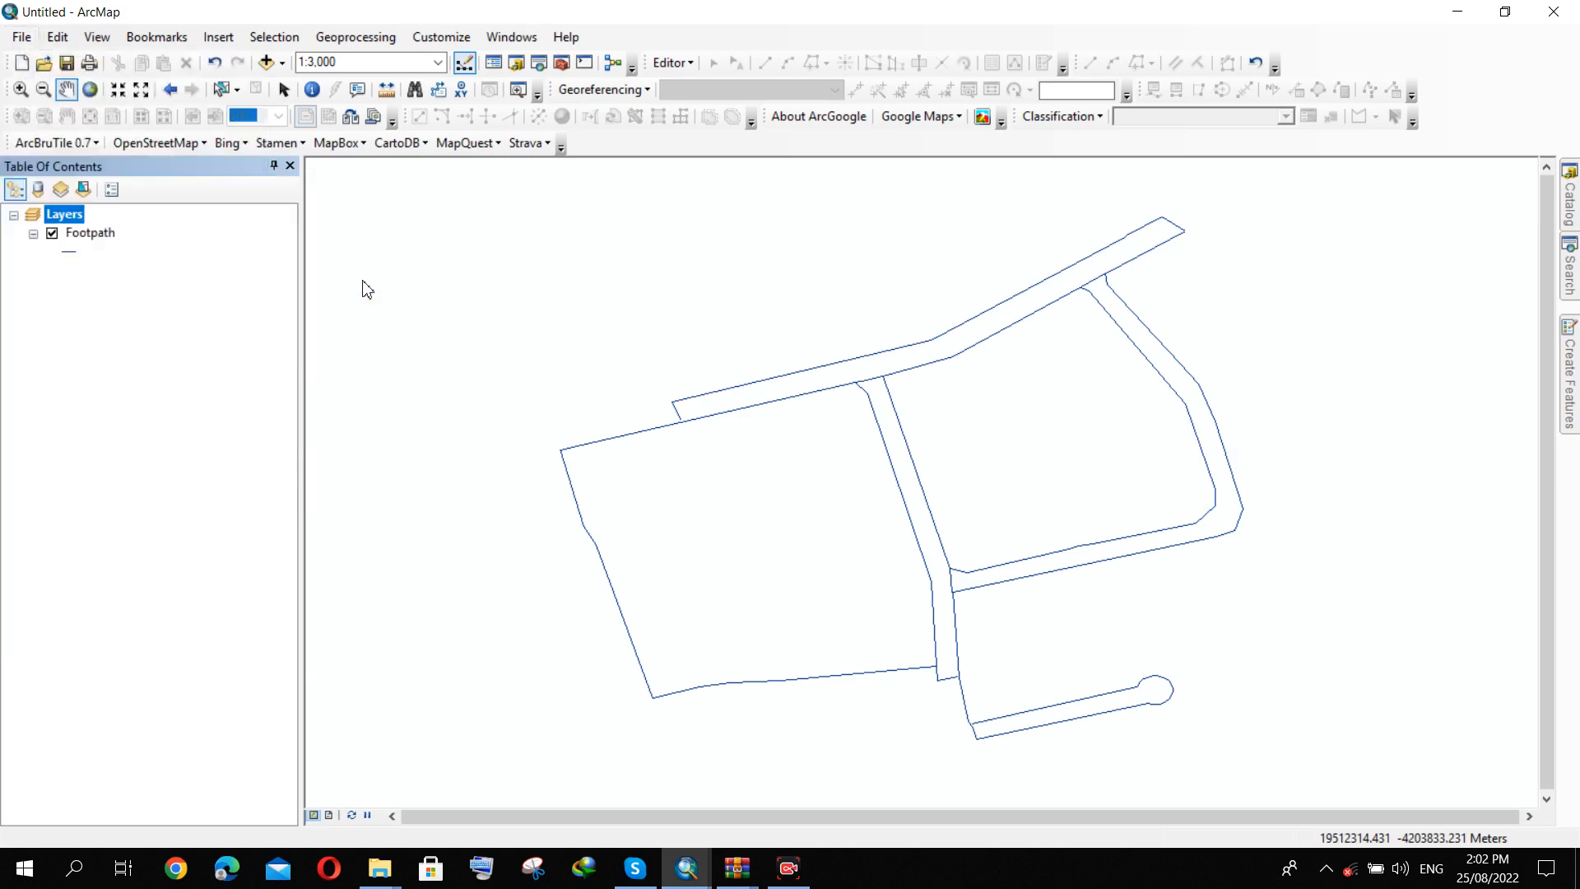
pyautogui.click(944, 251)
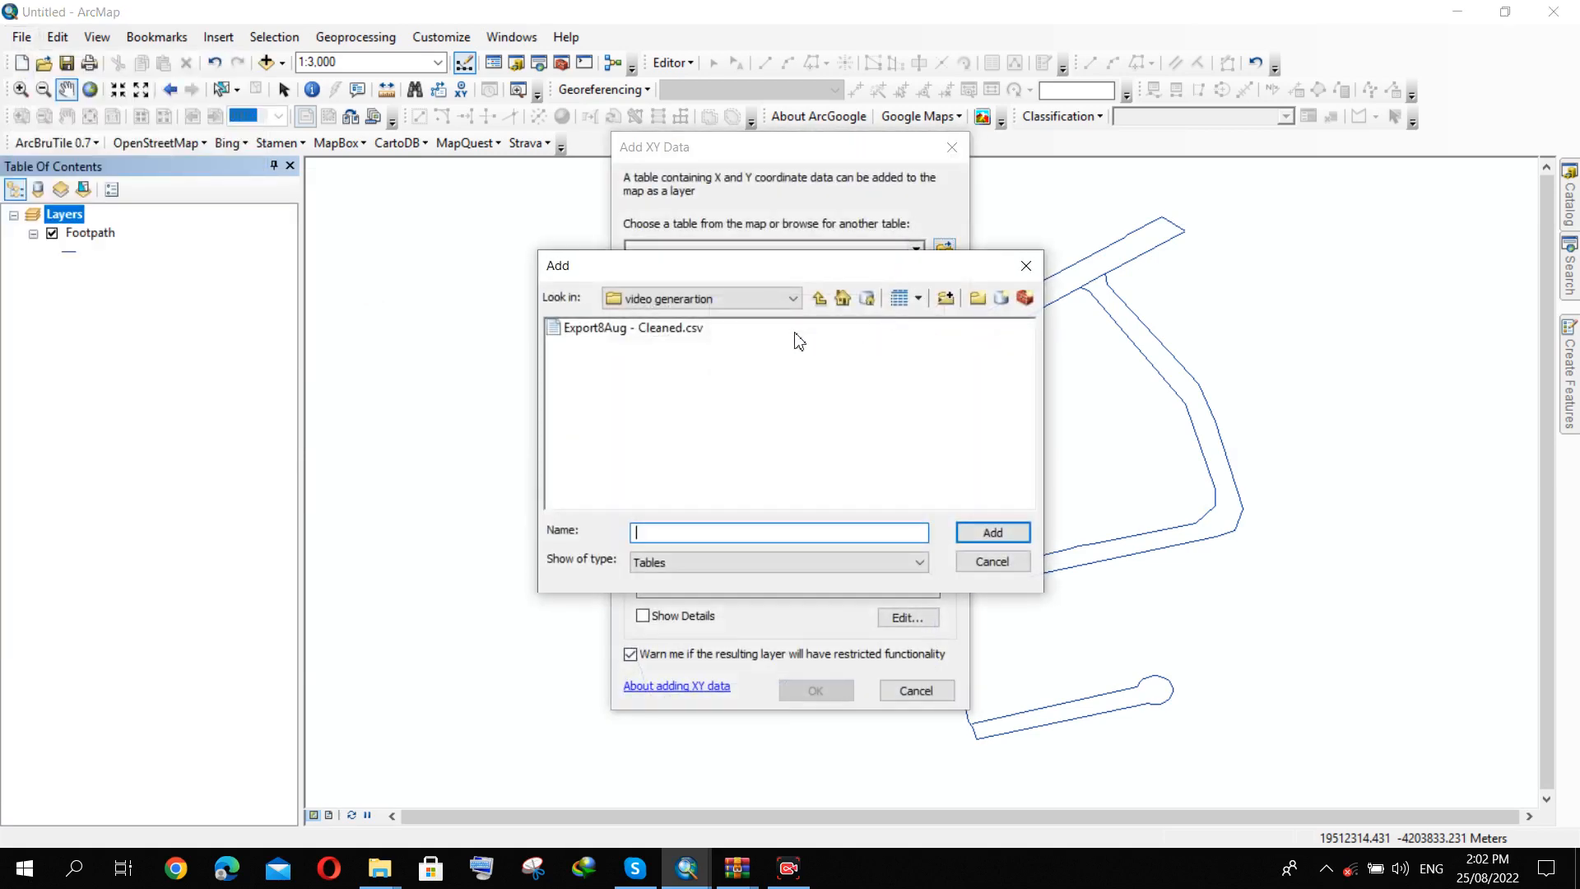
pyautogui.click(603, 329)
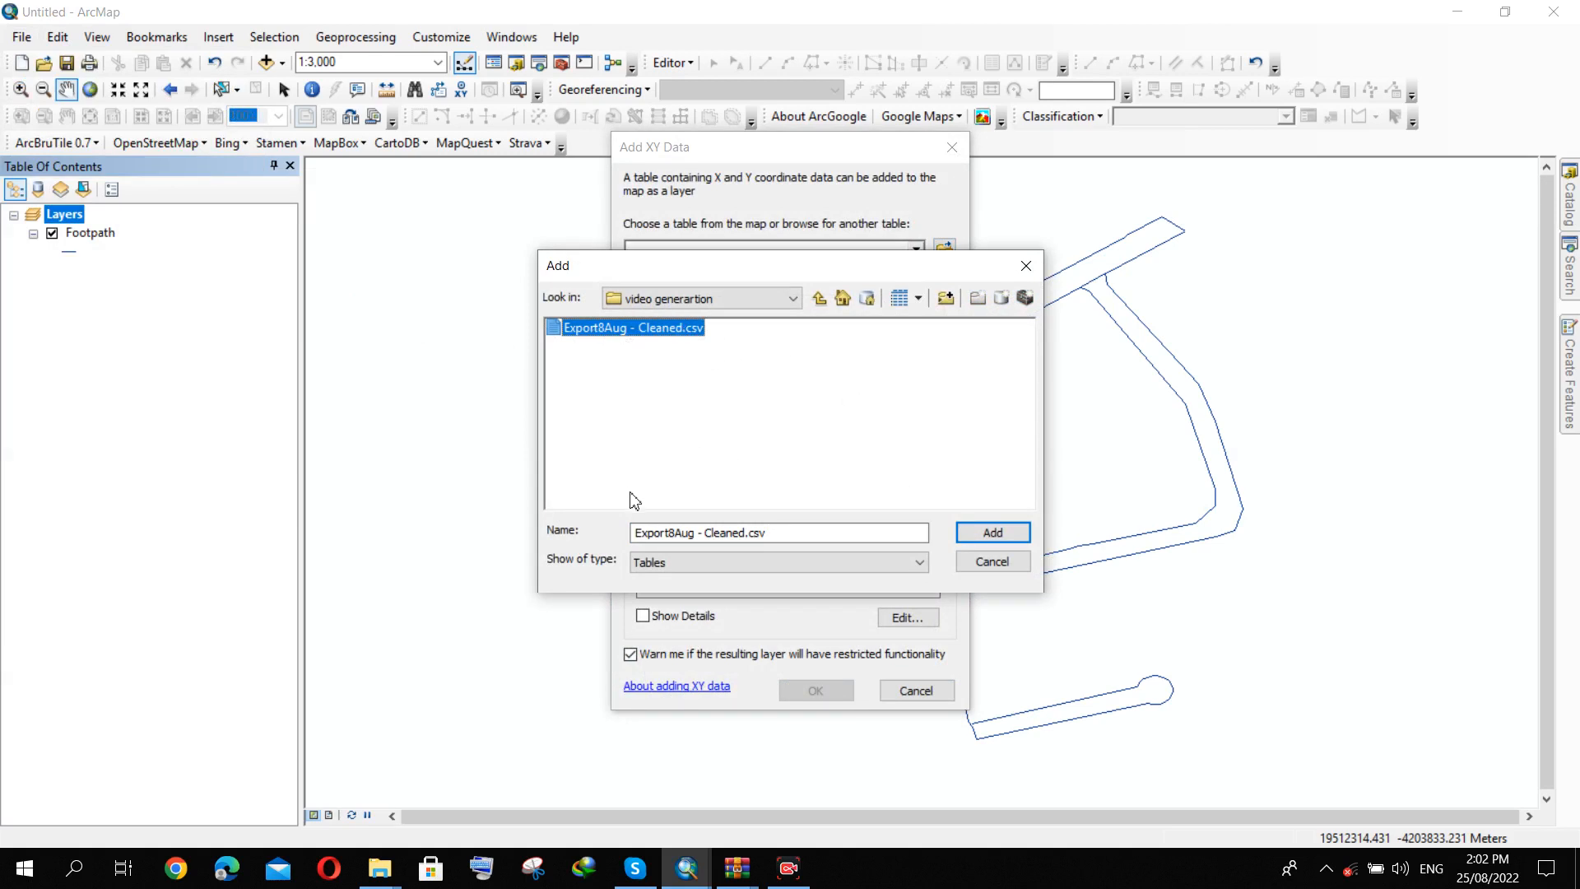
pyautogui.click(988, 533)
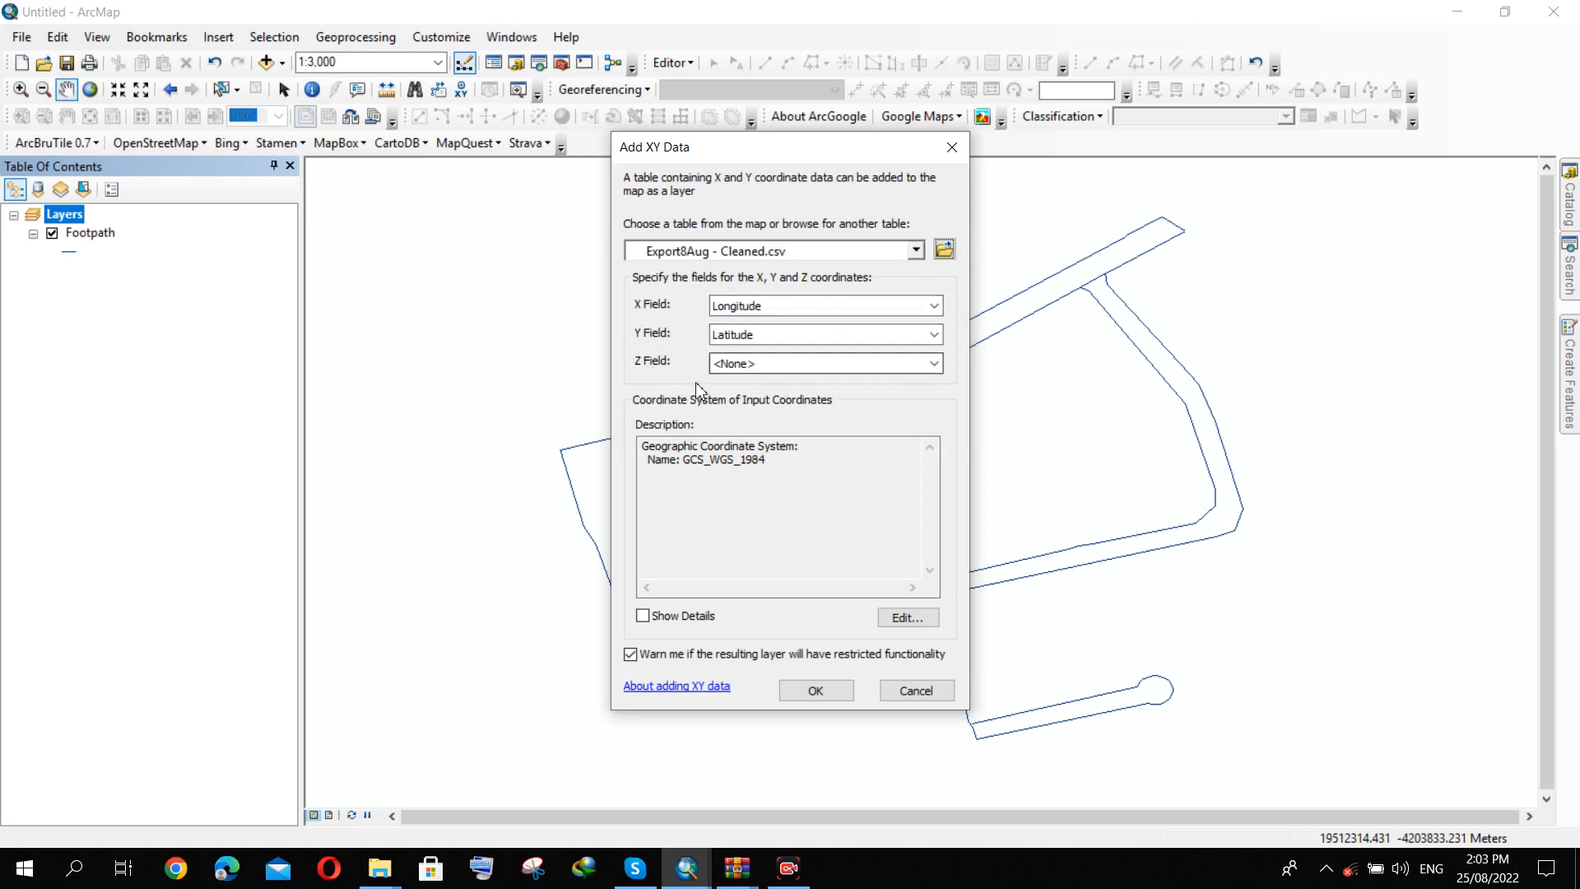
pyautogui.moveTo(801, 468); pyautogui.dragTo(628, 462)
pyautogui.click(729, 492)
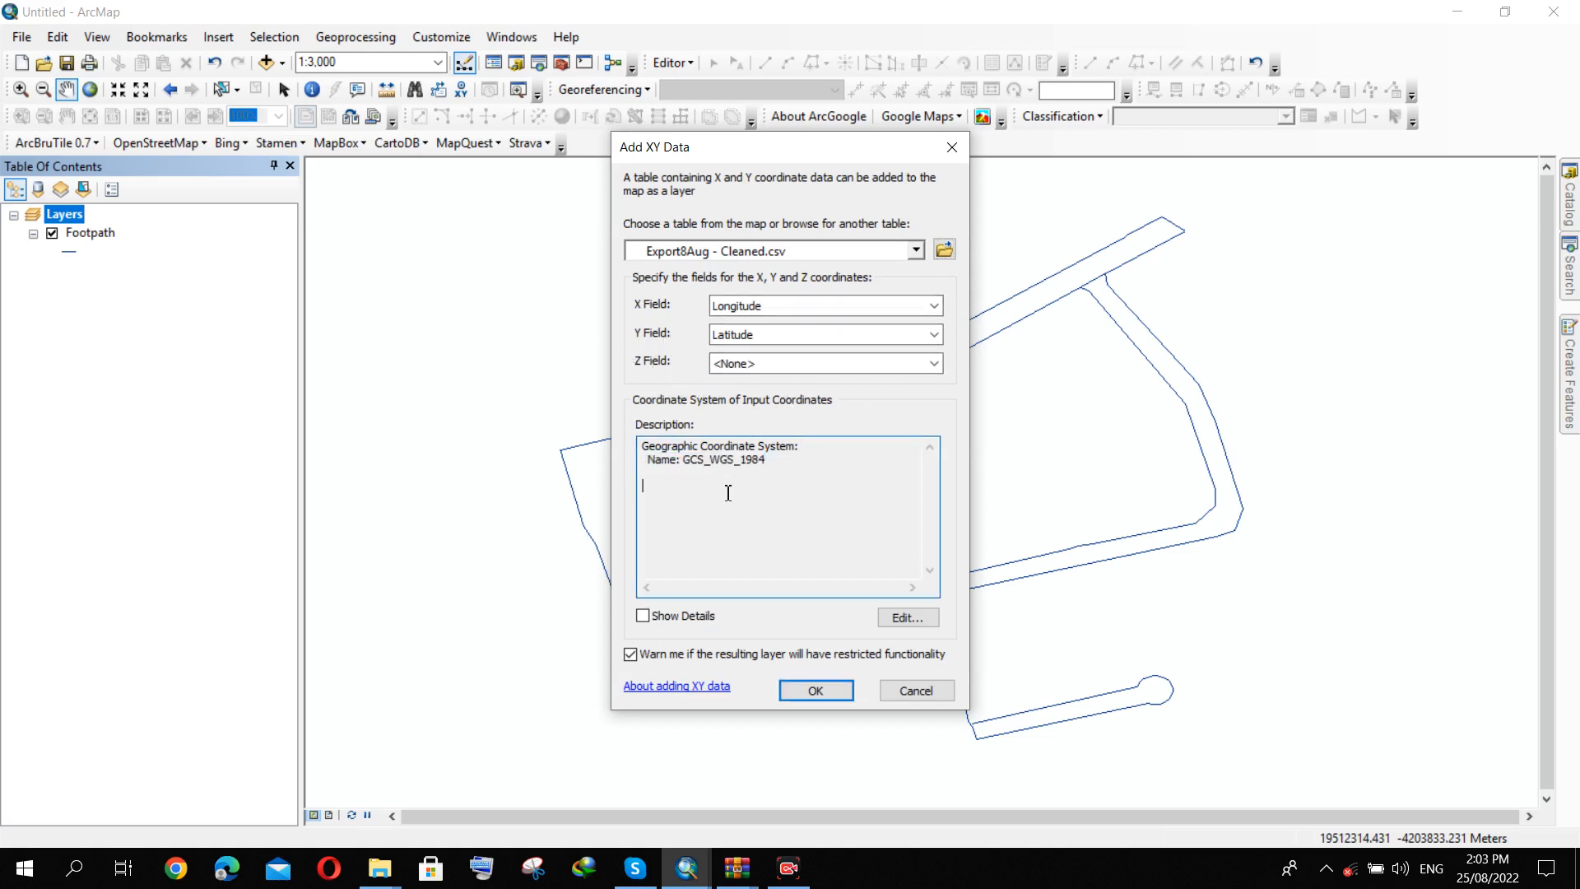
pyautogui.click(818, 691)
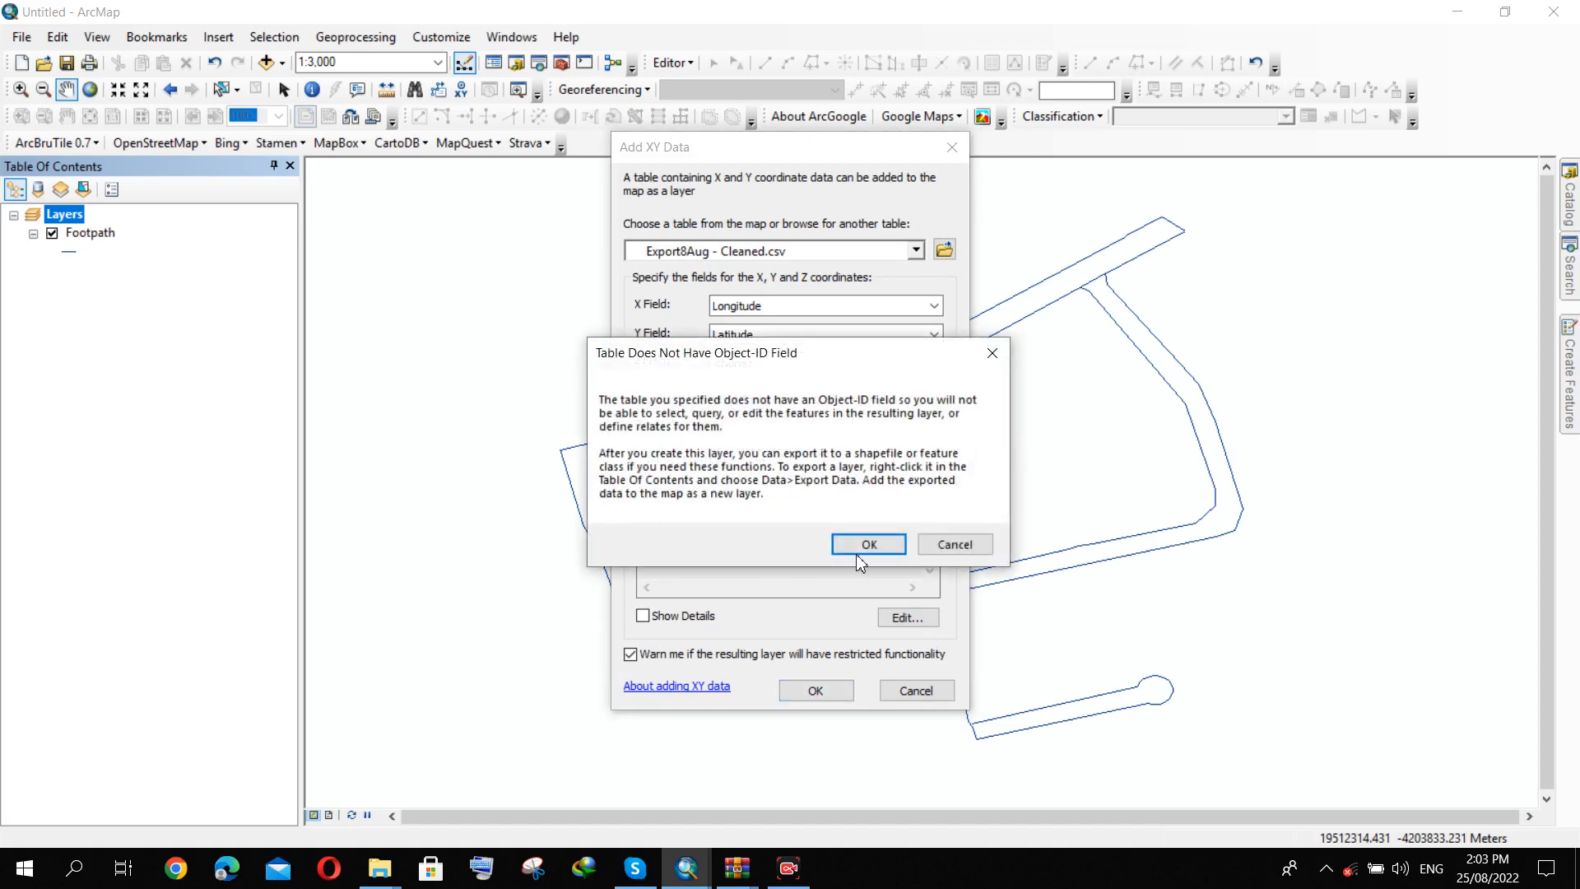
pyautogui.click(858, 546)
# Export all features of the Export8Aug - Cleaned.csv Events layer to a shapefile named "all rating" and add it to the map.
pyautogui.scroll(3, 762, 511)
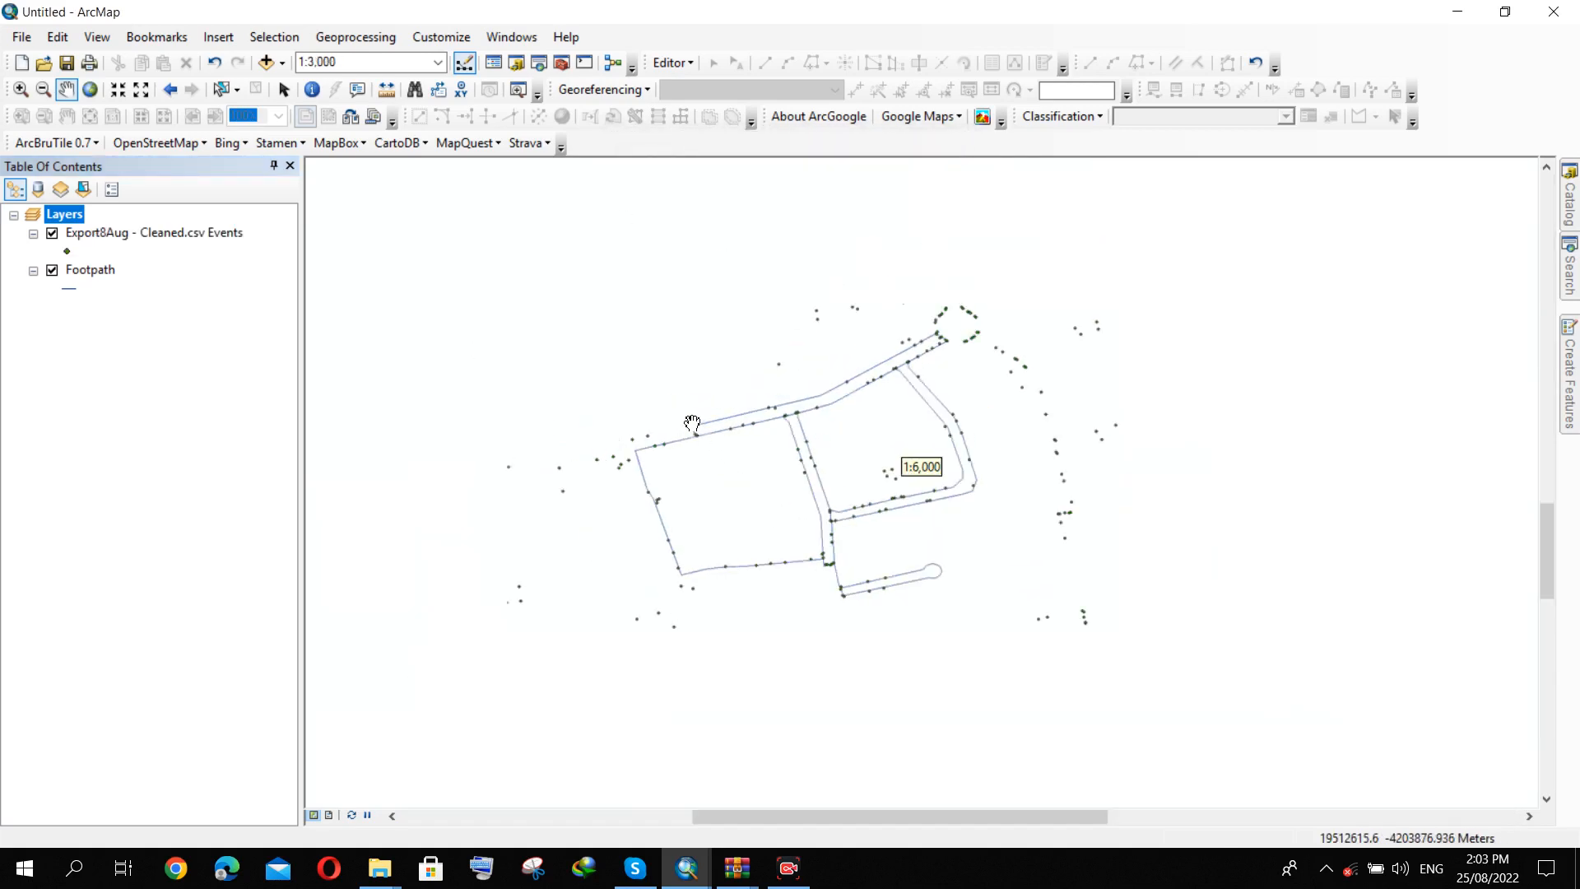
pyautogui.scroll(-2, 705, 428)
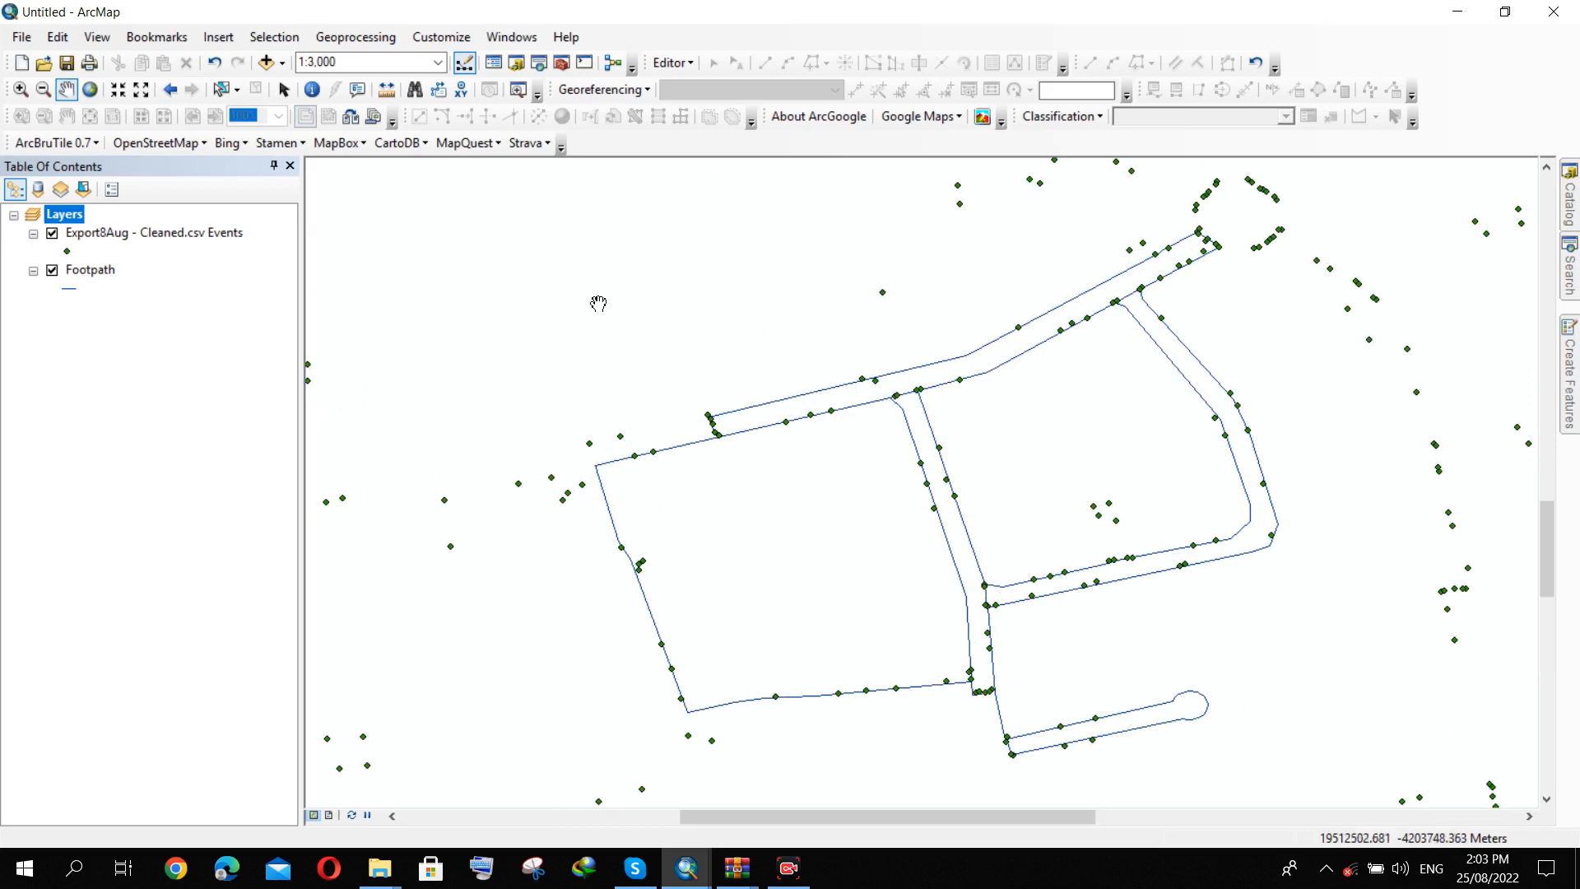
pyautogui.scroll(2, 585, 283)
pyautogui.click(121, 237)
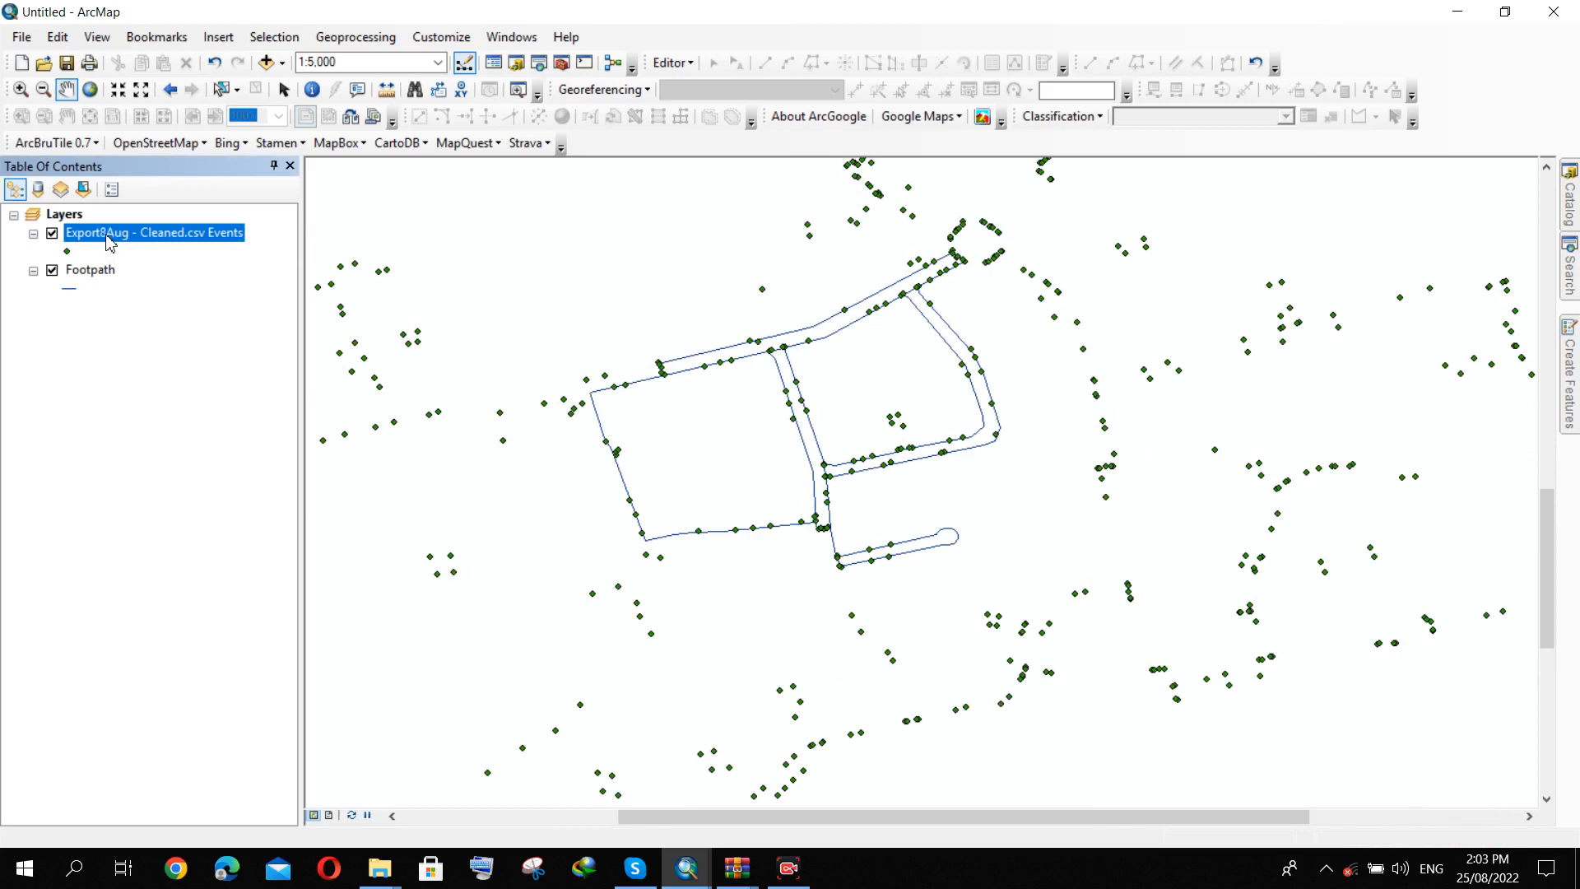
pyautogui.rightClick(111, 238)
pyautogui.moveTo(269, 591)
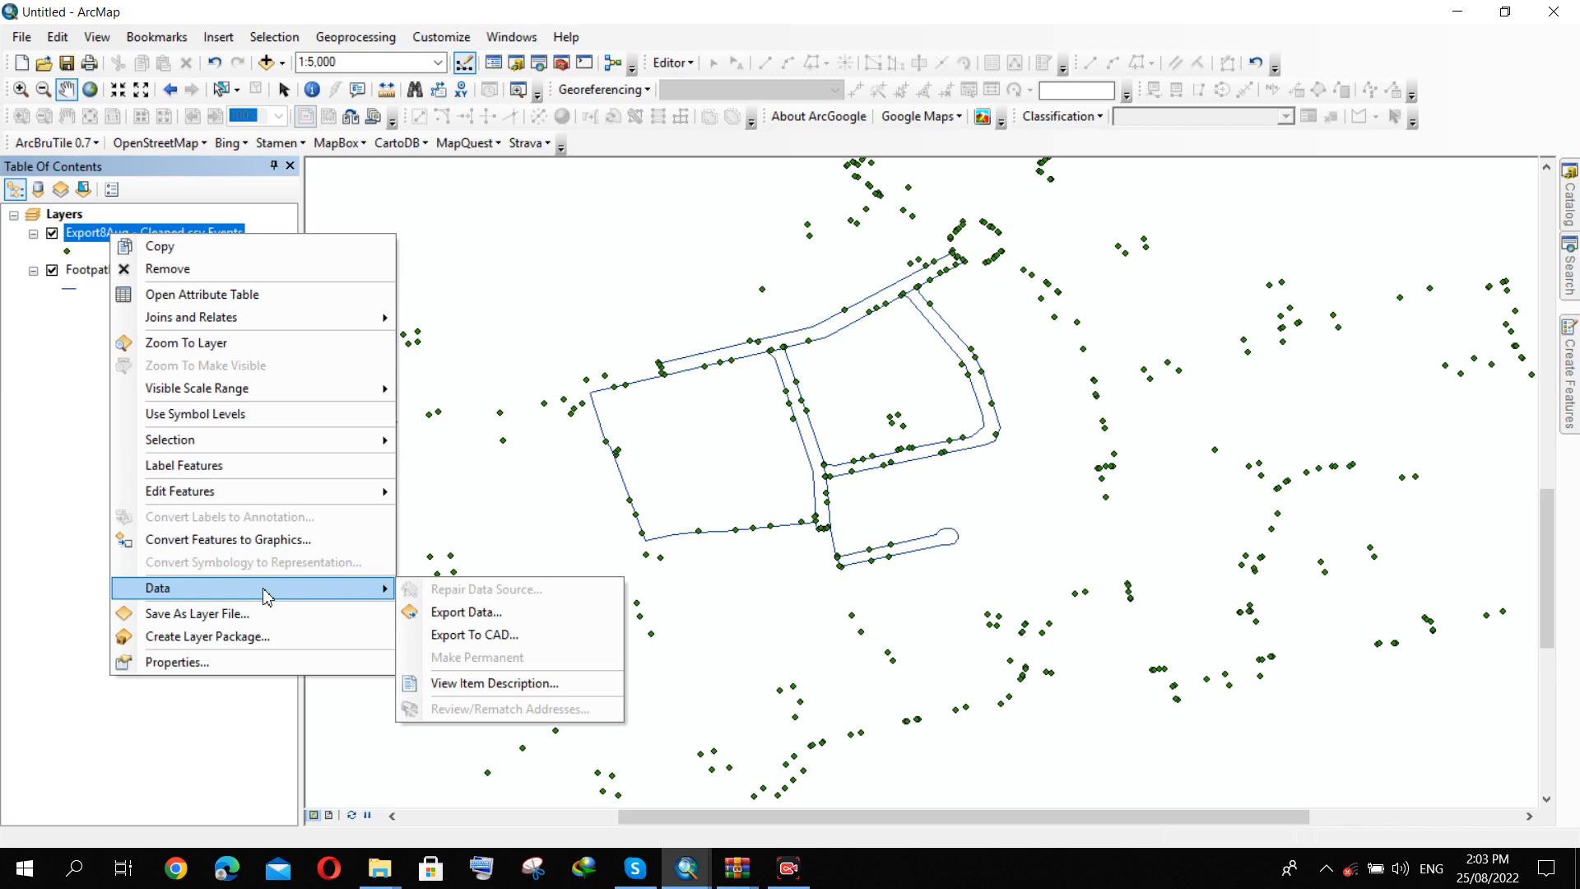
pyautogui.moveTo(216, 591)
pyautogui.click(471, 614)
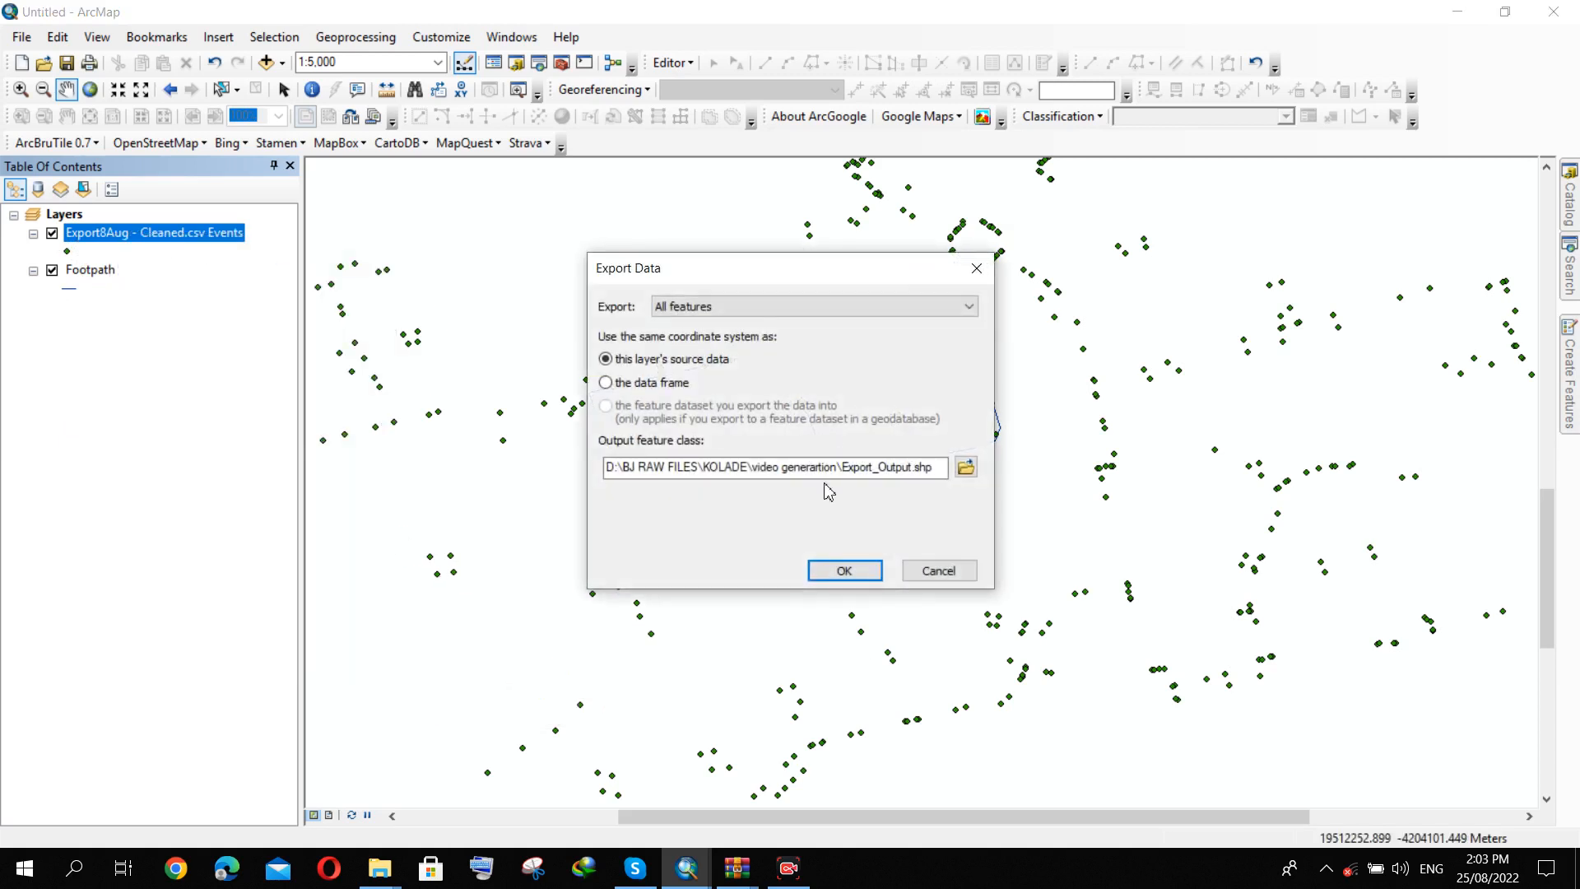
pyautogui.click(966, 466)
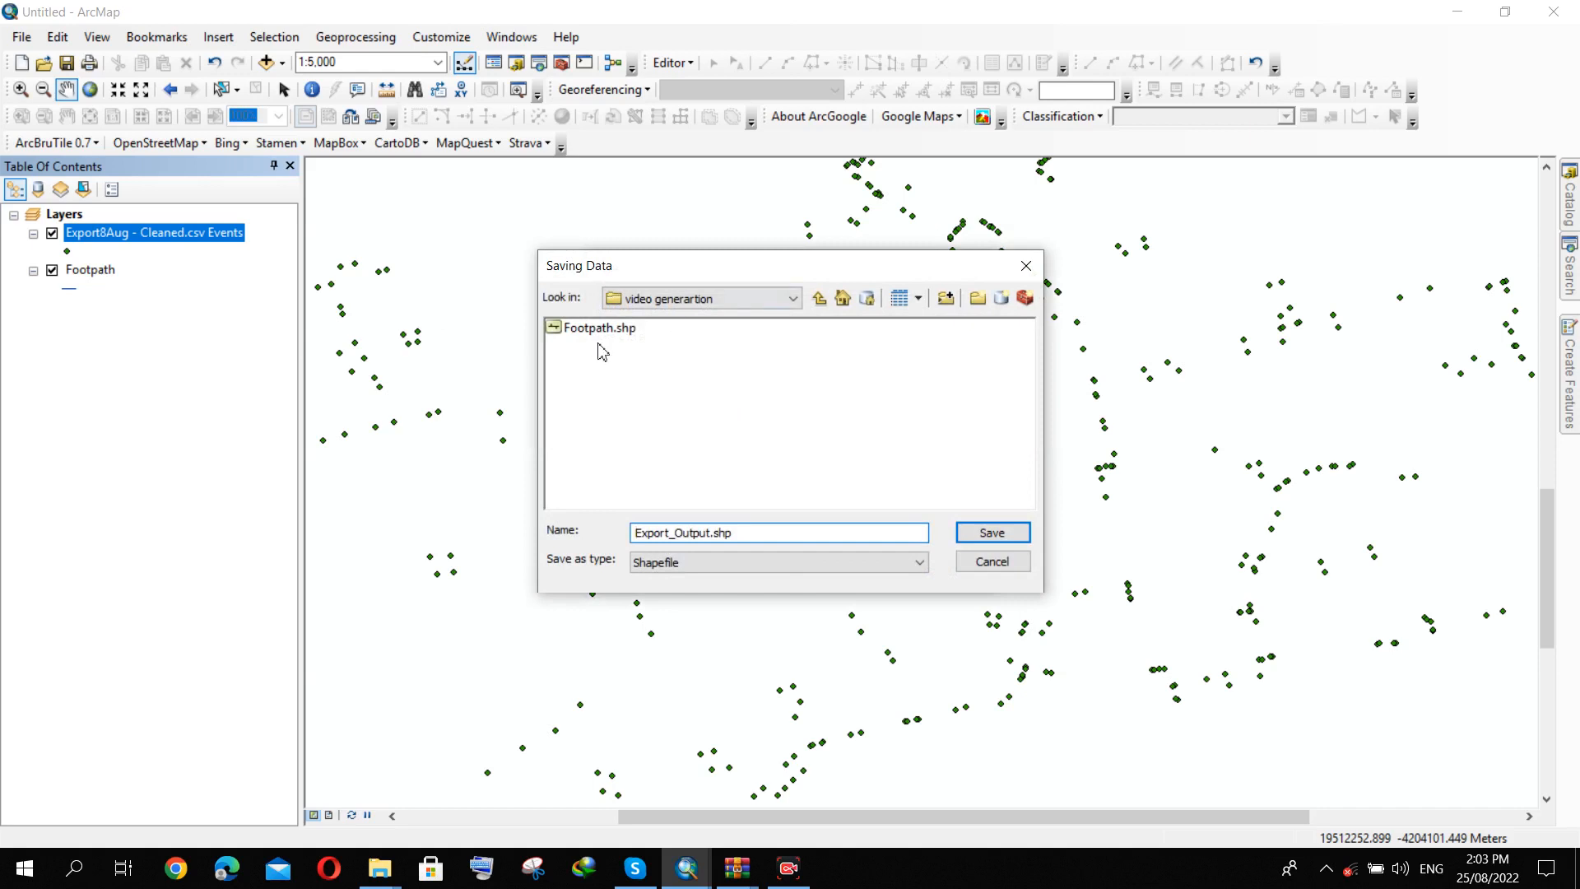
pyautogui.moveTo(769, 533); pyautogui.dragTo(635, 536)
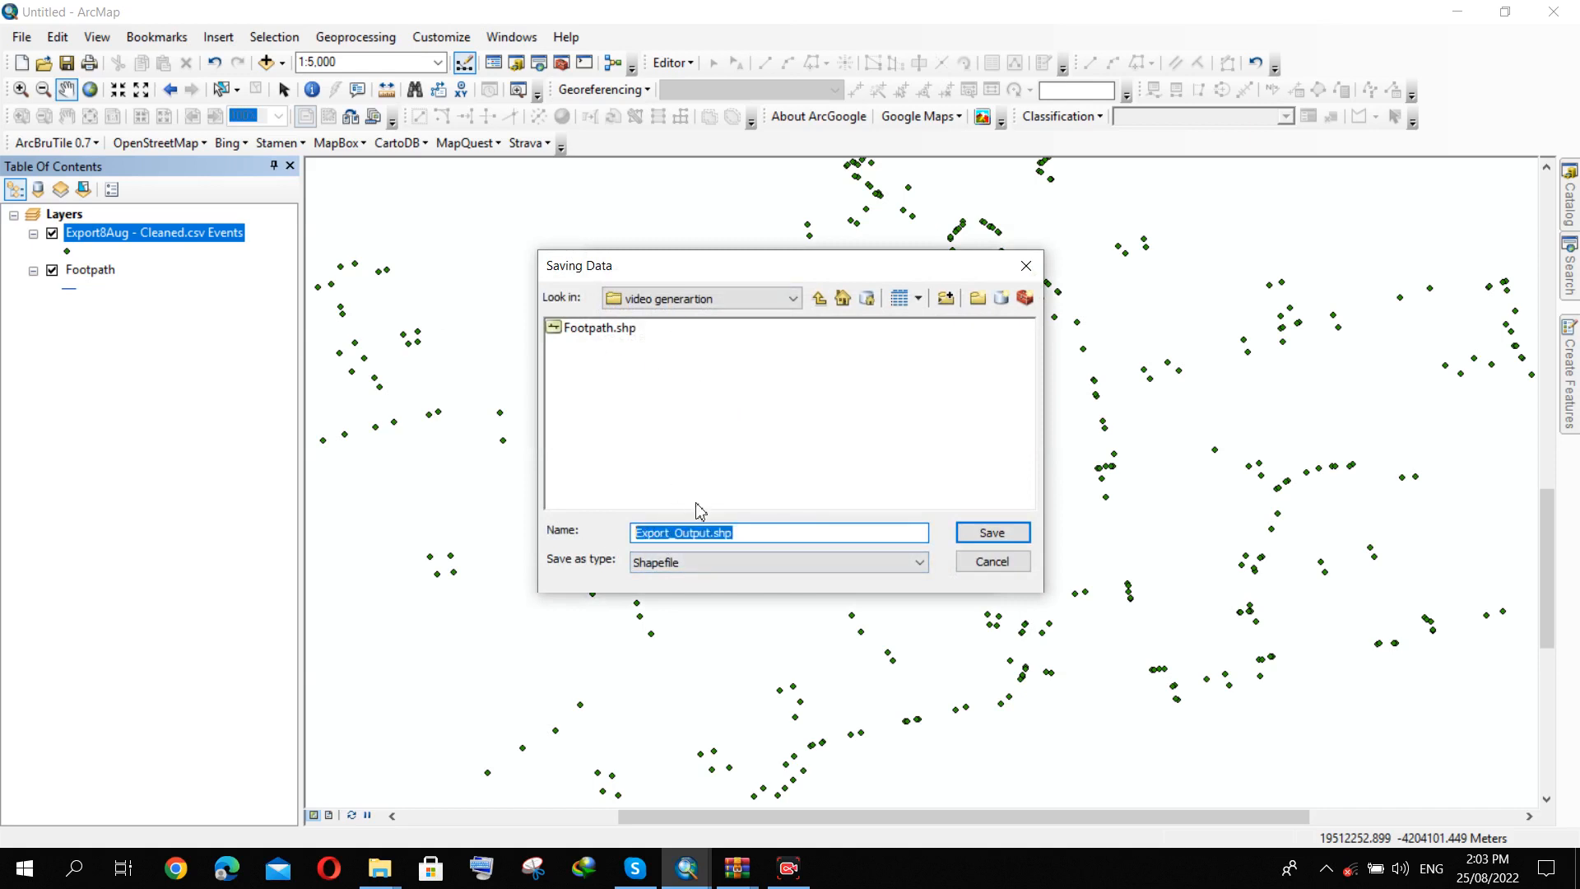
pyautogui.write('all rating')
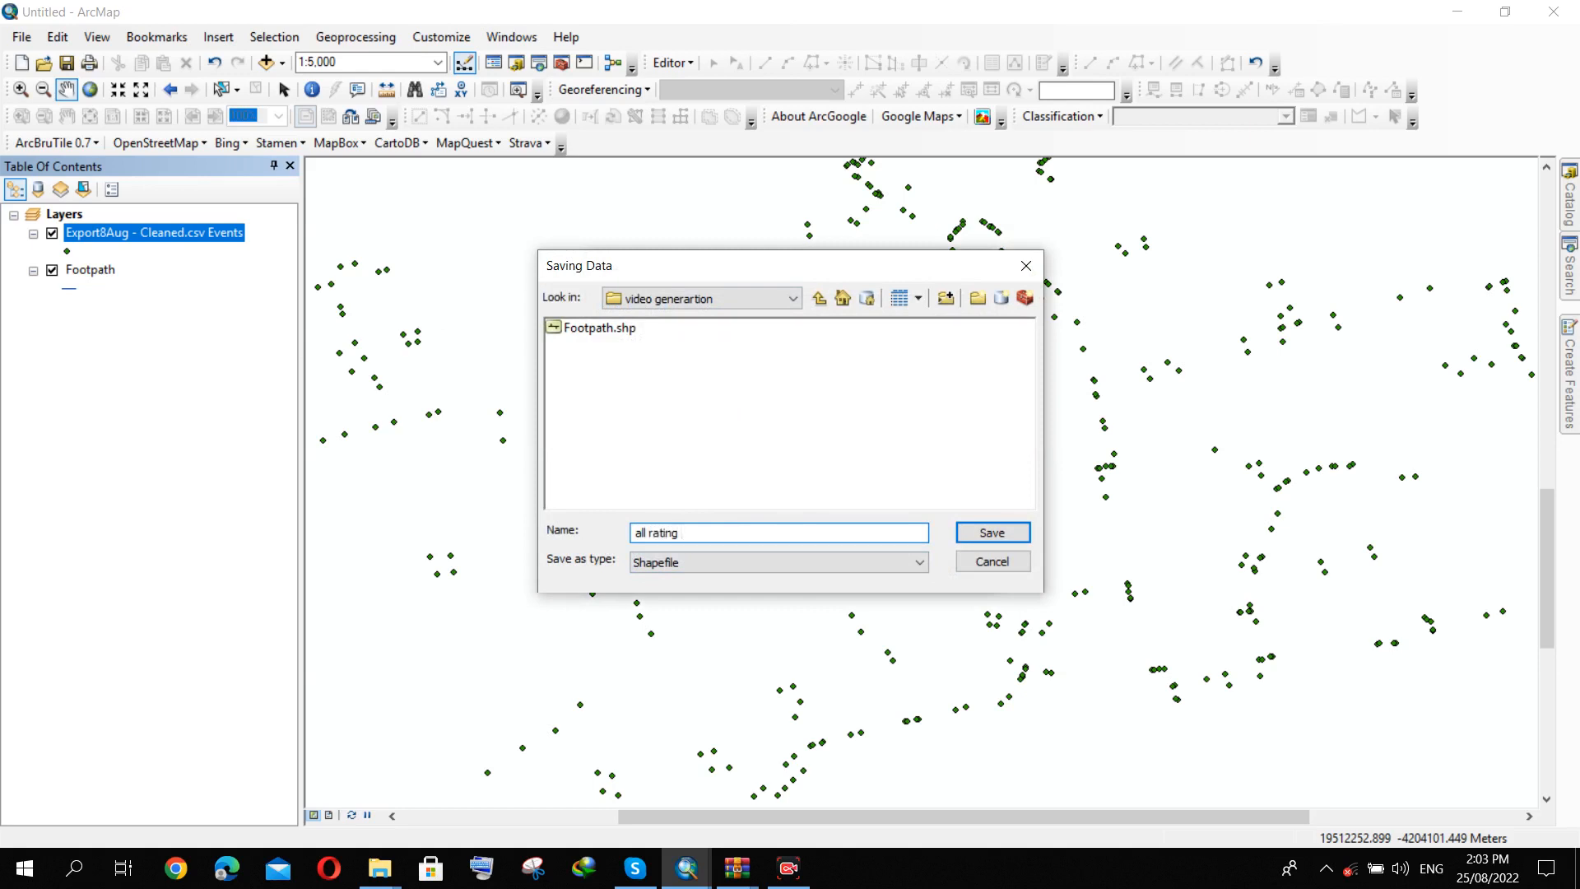
pyautogui.click(961, 533)
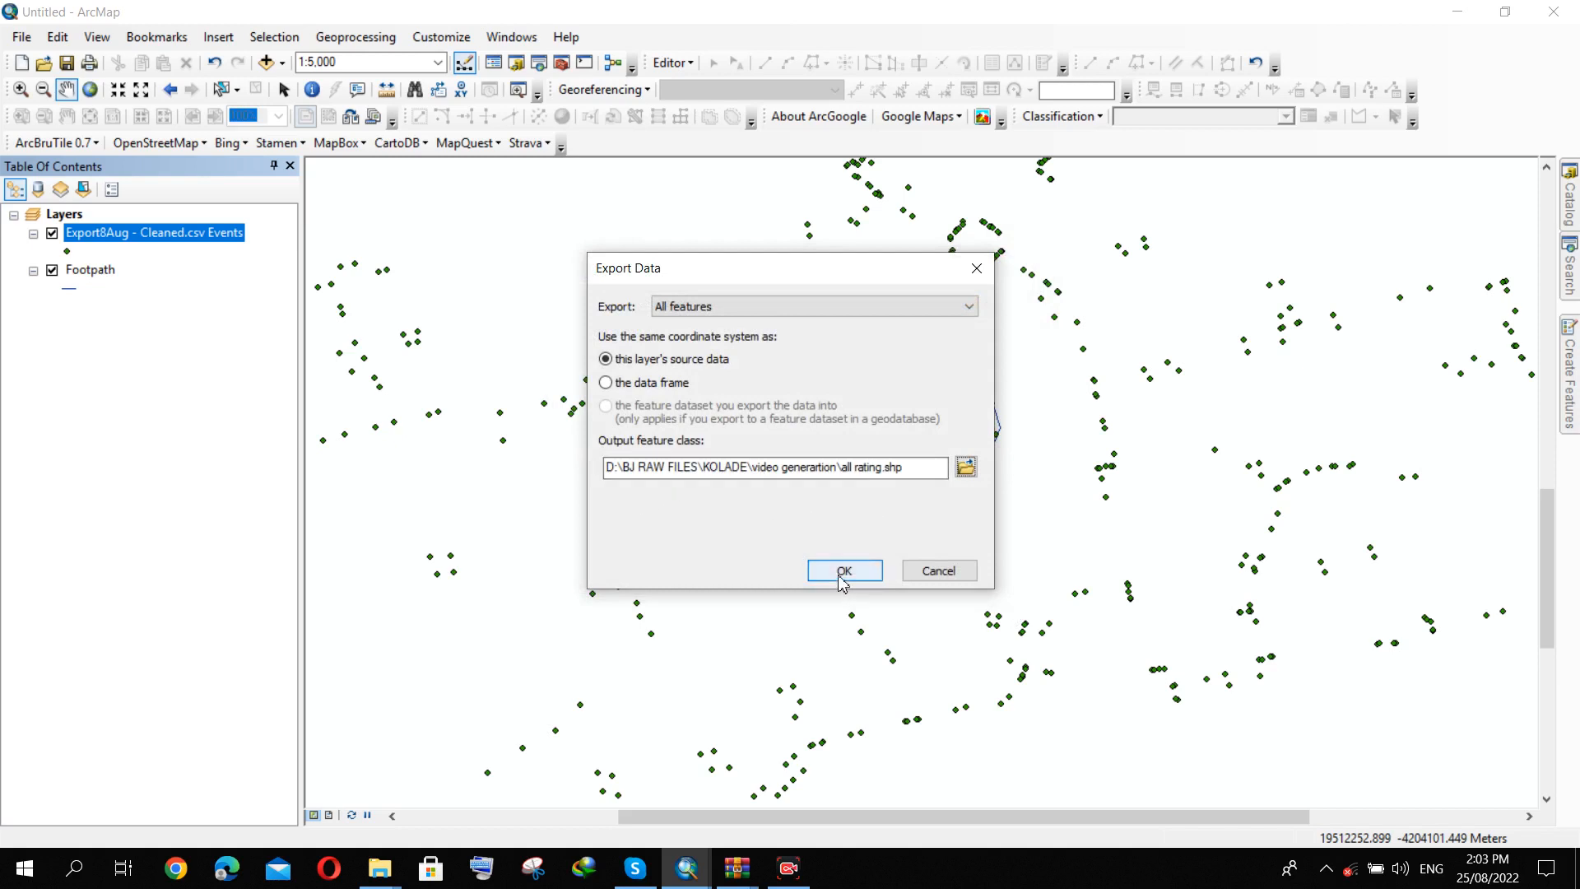
pyautogui.click(845, 571)
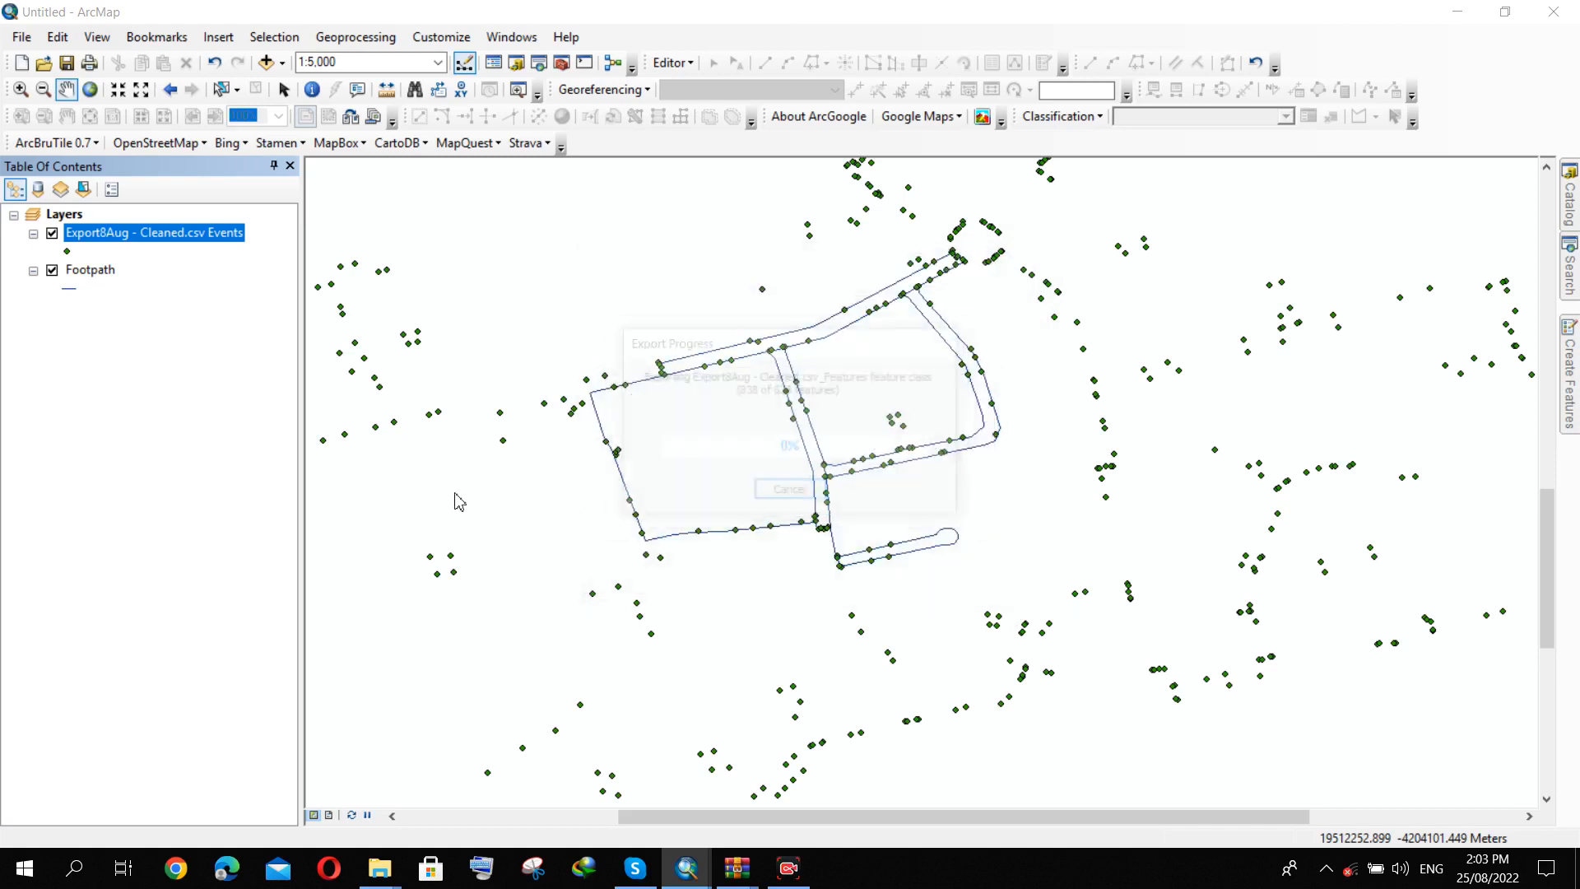
pyautogui.click(859, 519)
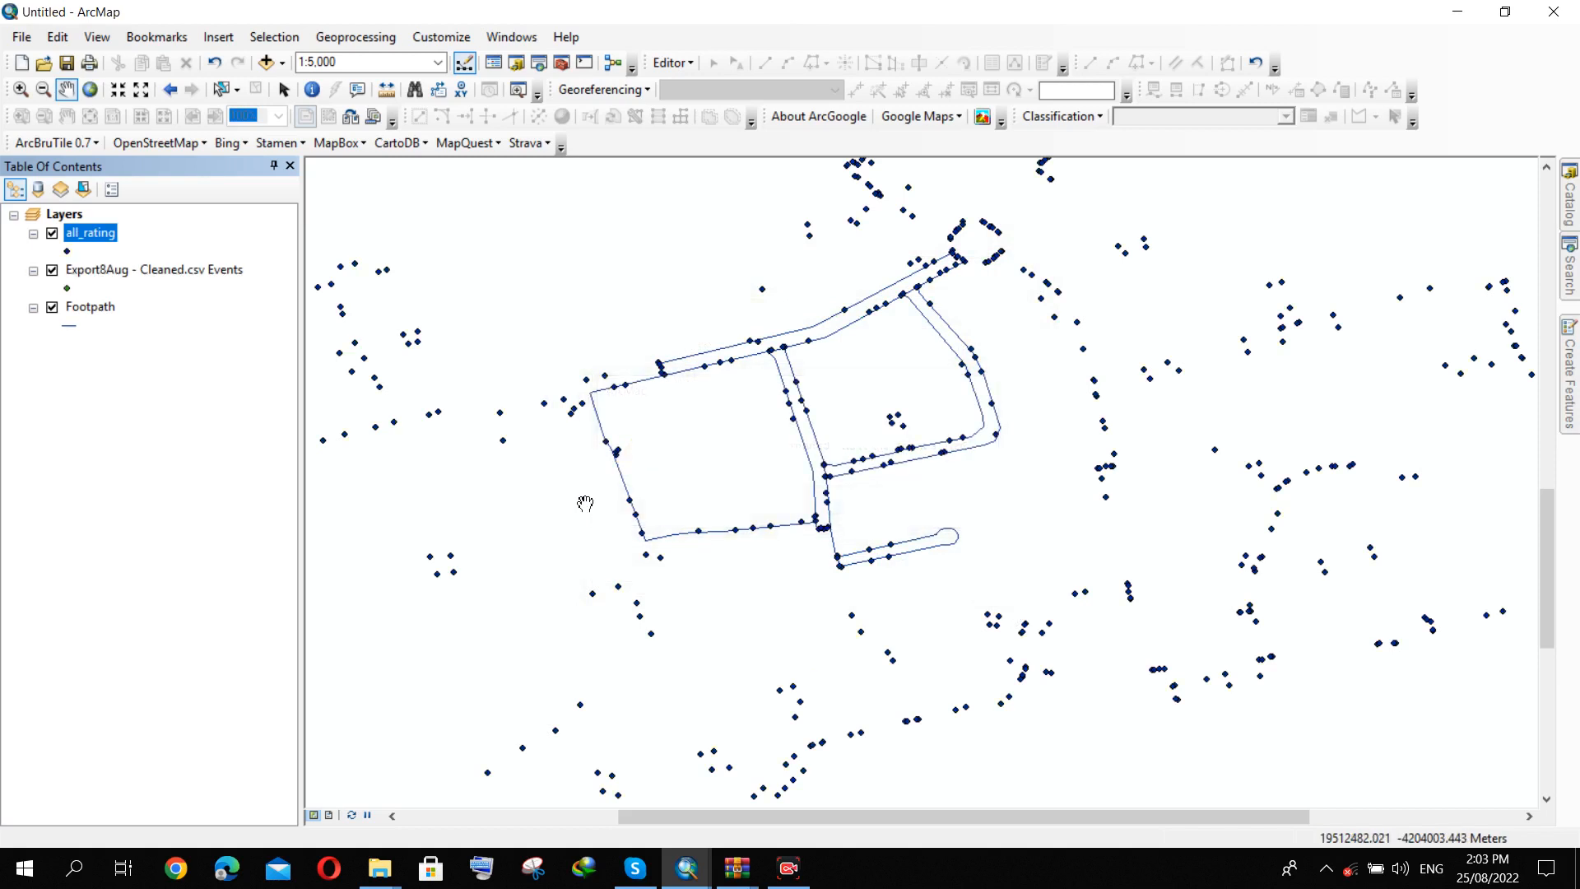
# Remove the Export8Aug - Cleaned.csv Events layer from the map.
pyautogui.click(93, 271)
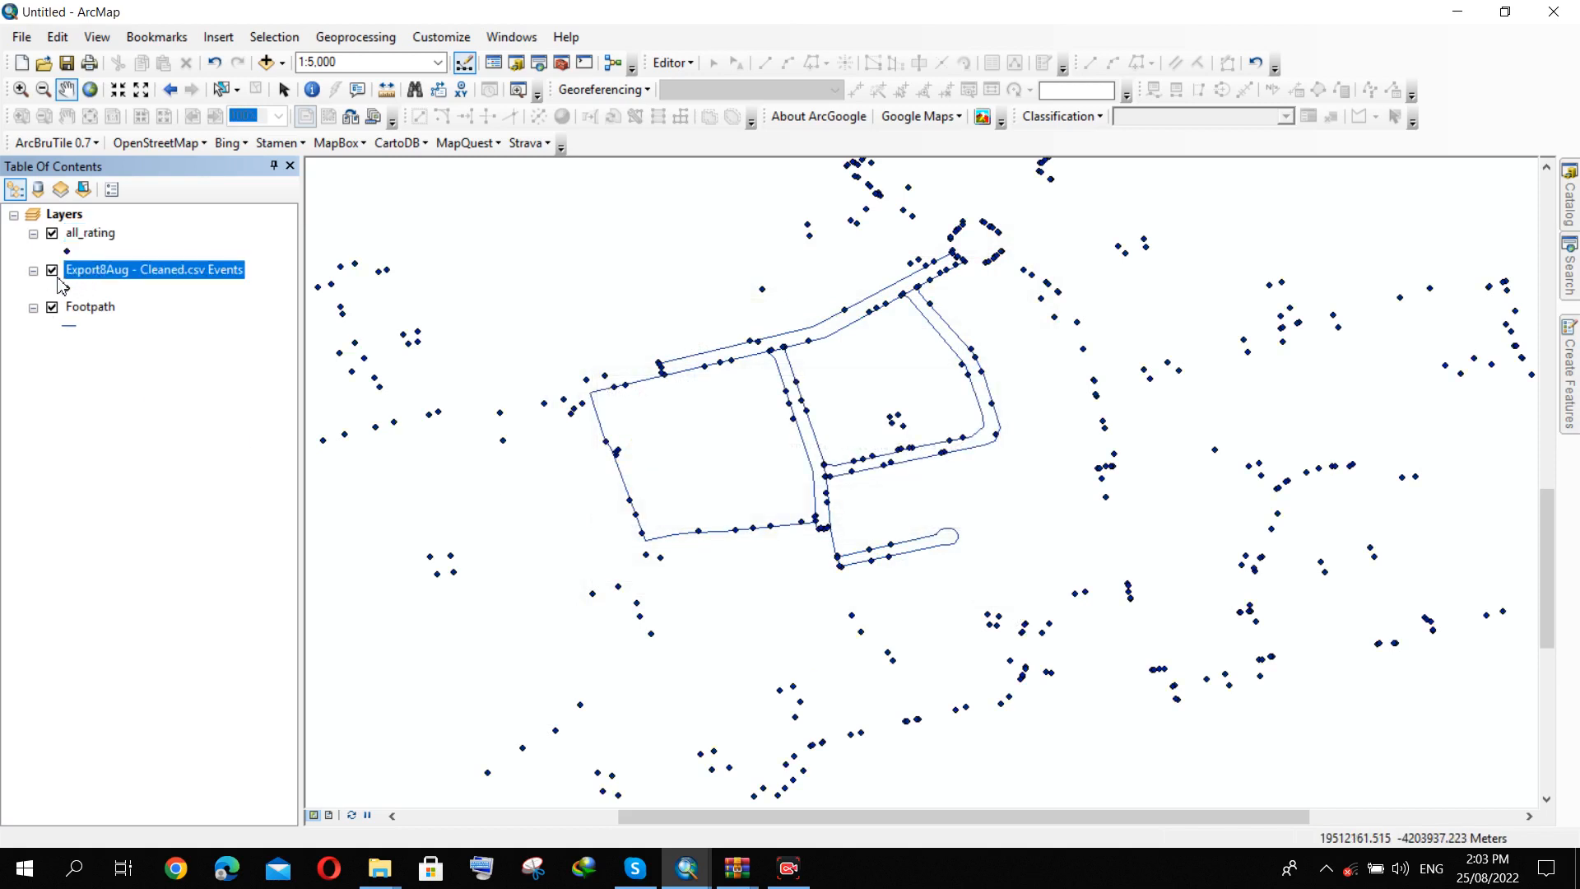
pyautogui.rightClick(83, 280)
pyautogui.click(99, 302)
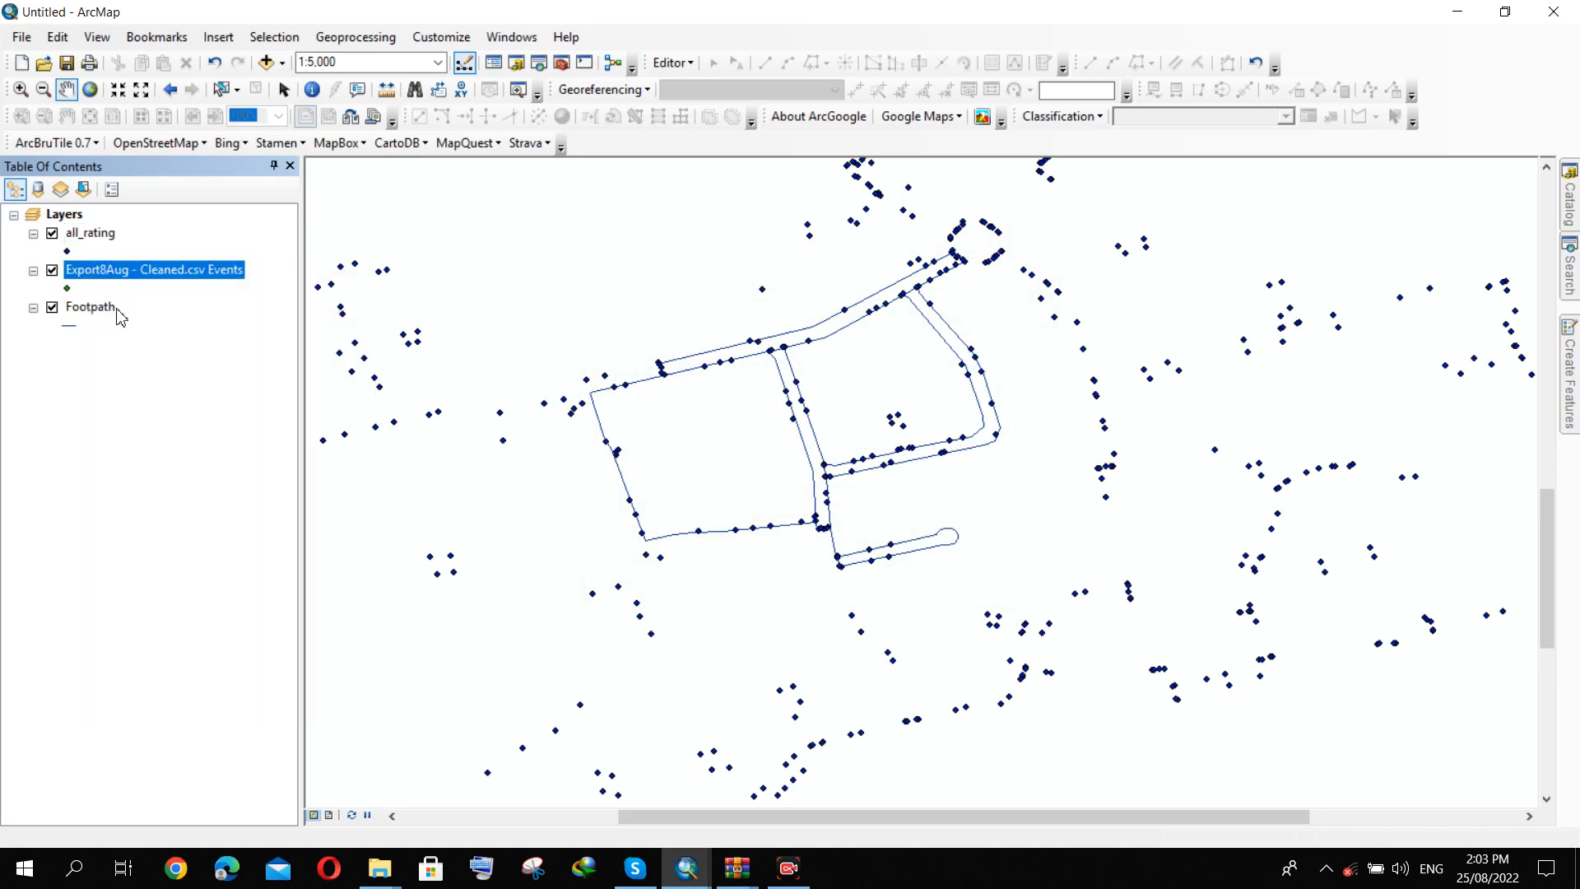
# Review the attribute table of the all_rating layer, including its Rating and Descriptio fields, and close it.
pyautogui.rightClick(90, 233)
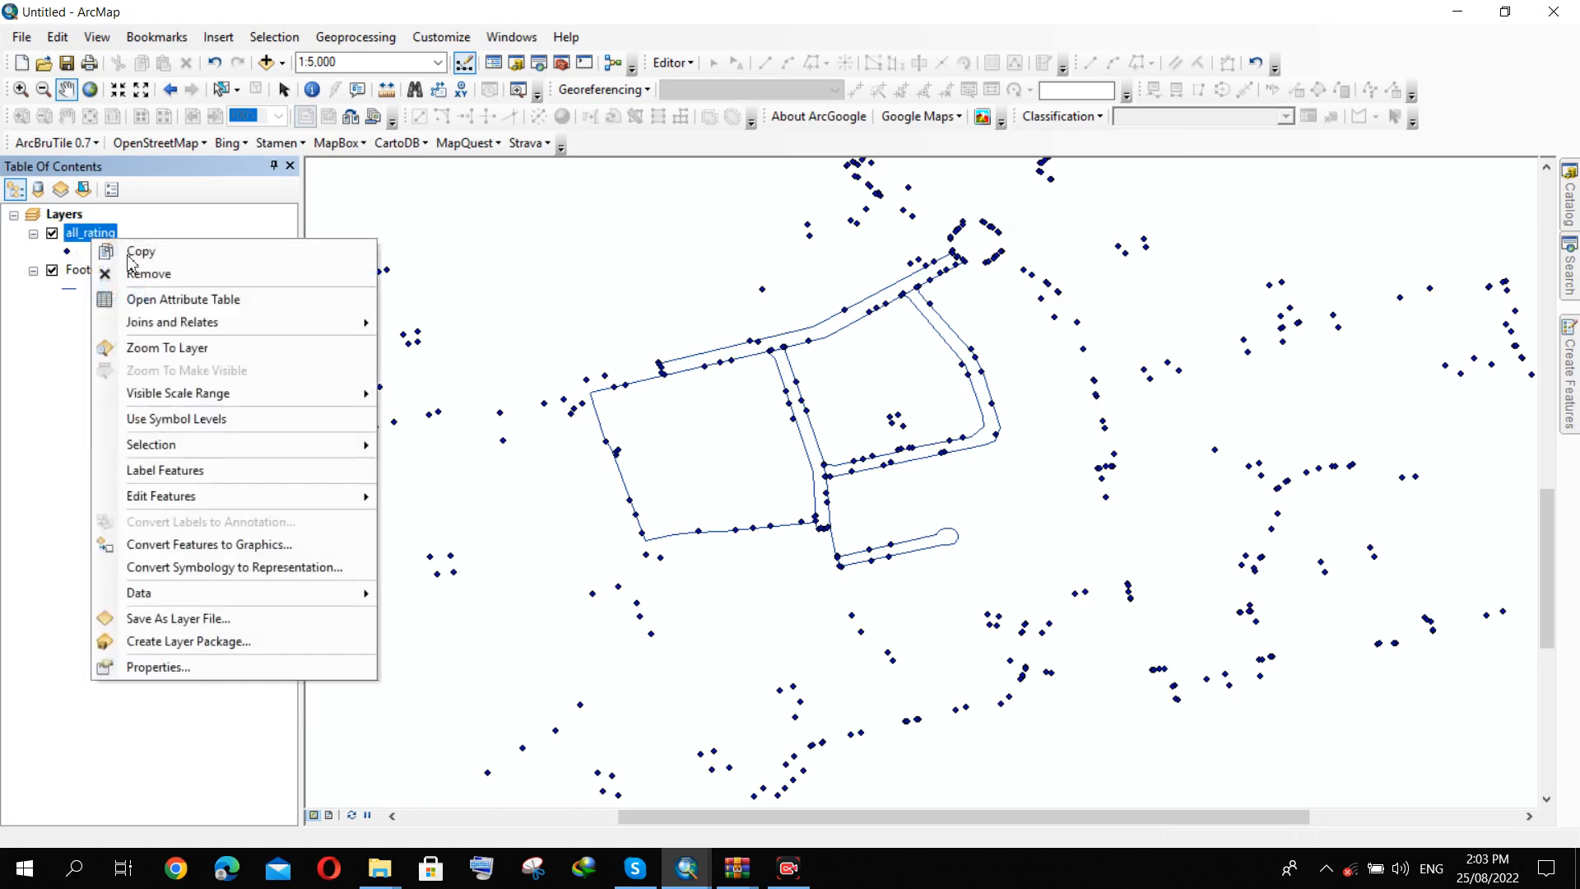
pyautogui.click(202, 303)
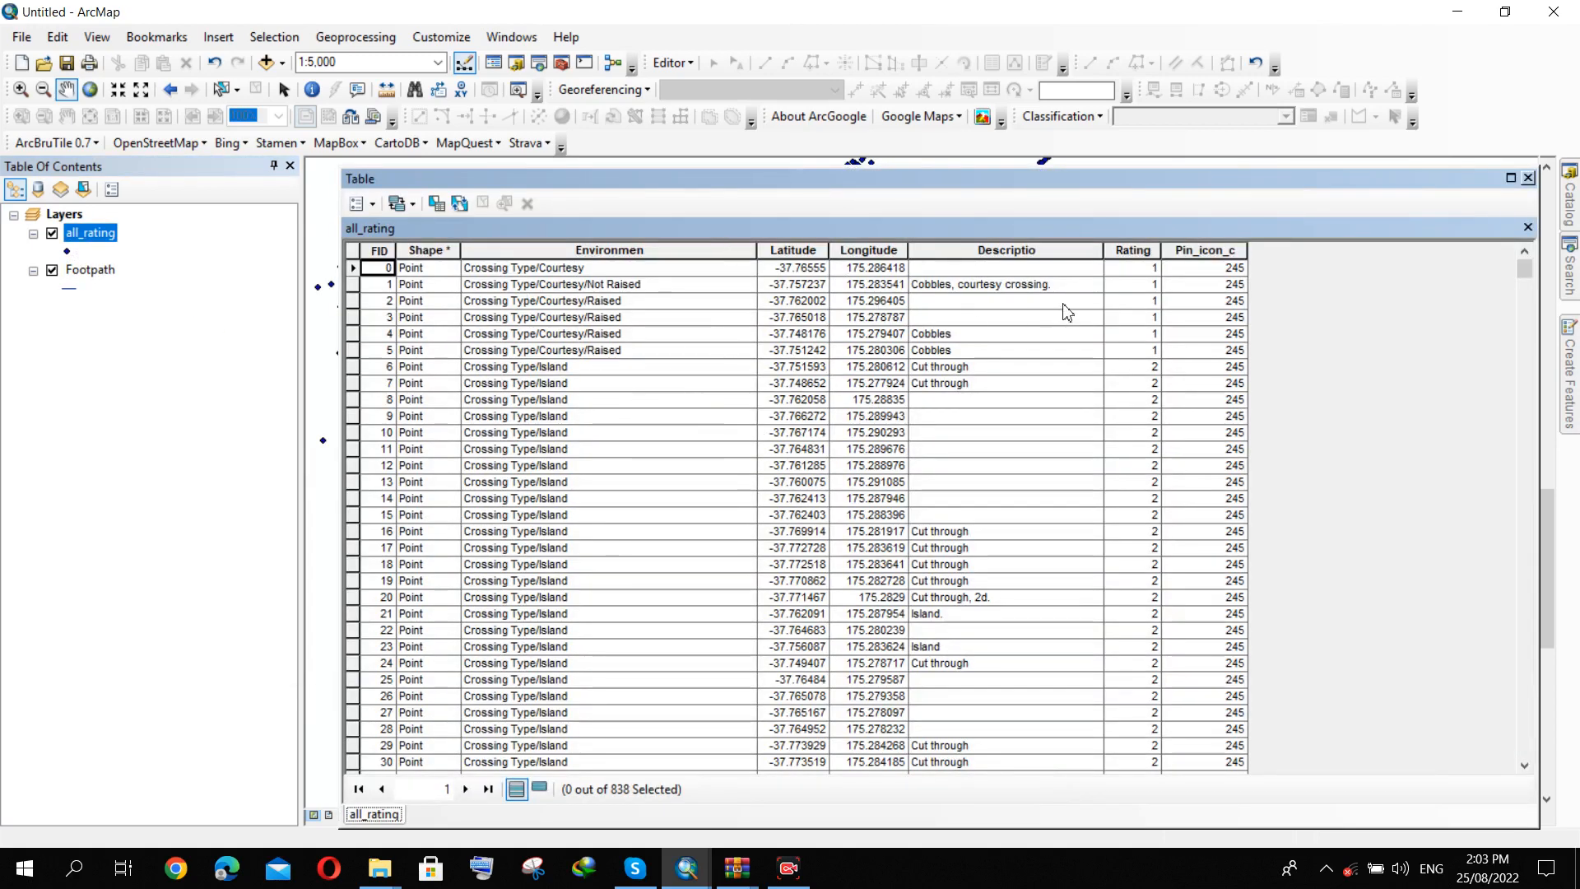
pyautogui.scroll(-7, 1132, 405)
pyautogui.scroll(6, 1134, 387)
pyautogui.scroll(1, 426, 381)
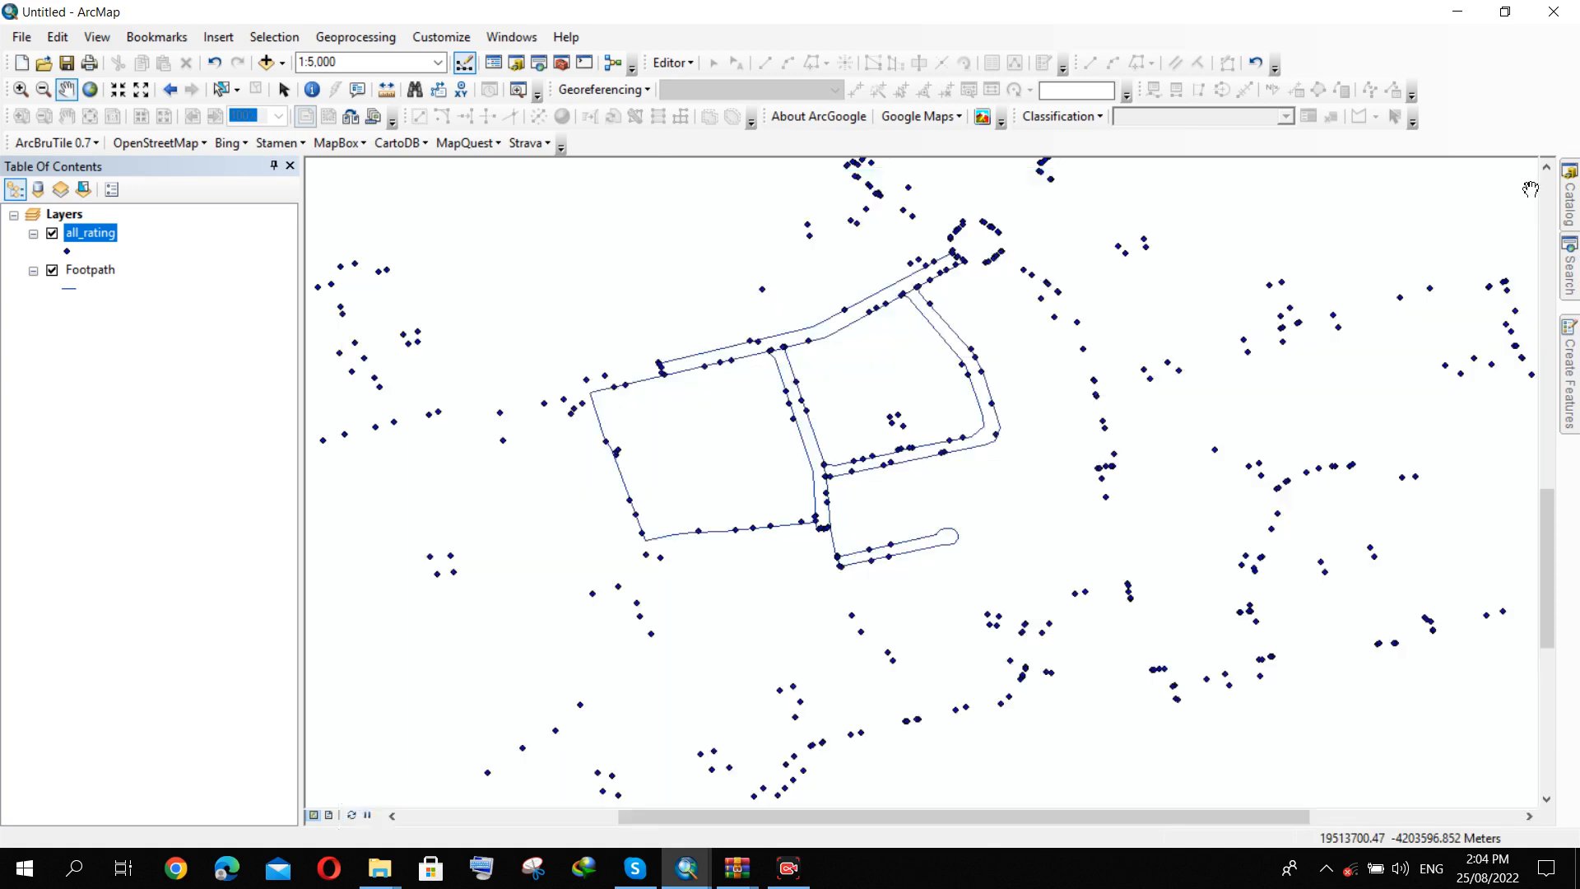
pyautogui.click(1528, 178)
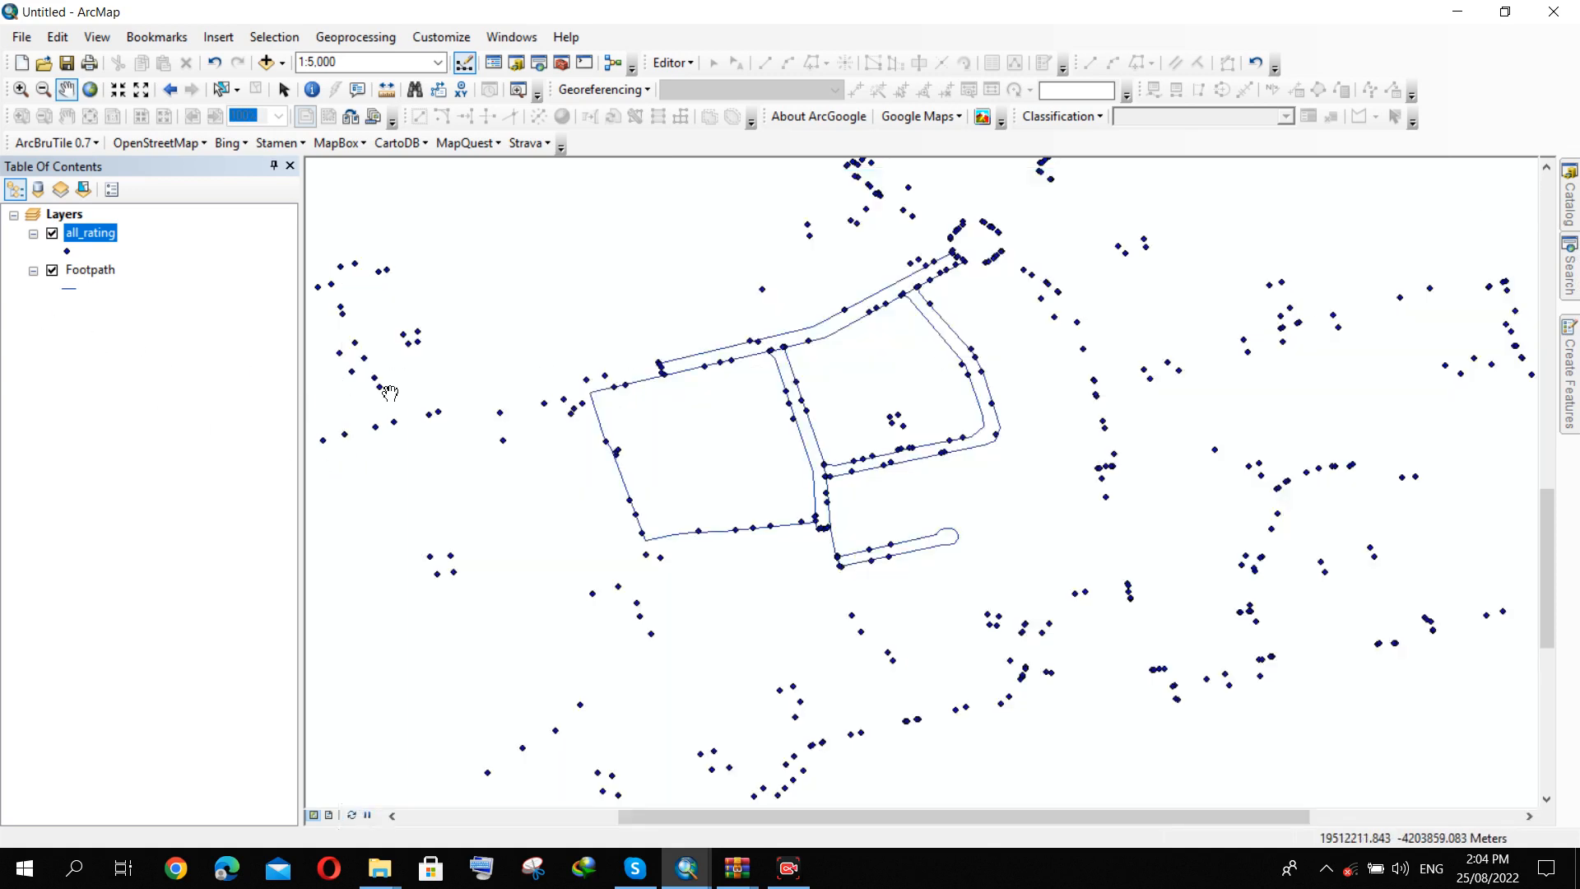
# Examine how the rating points are distributed along the Footpath lines and the surrounding area.
pyautogui.scroll(-2, 523, 378)
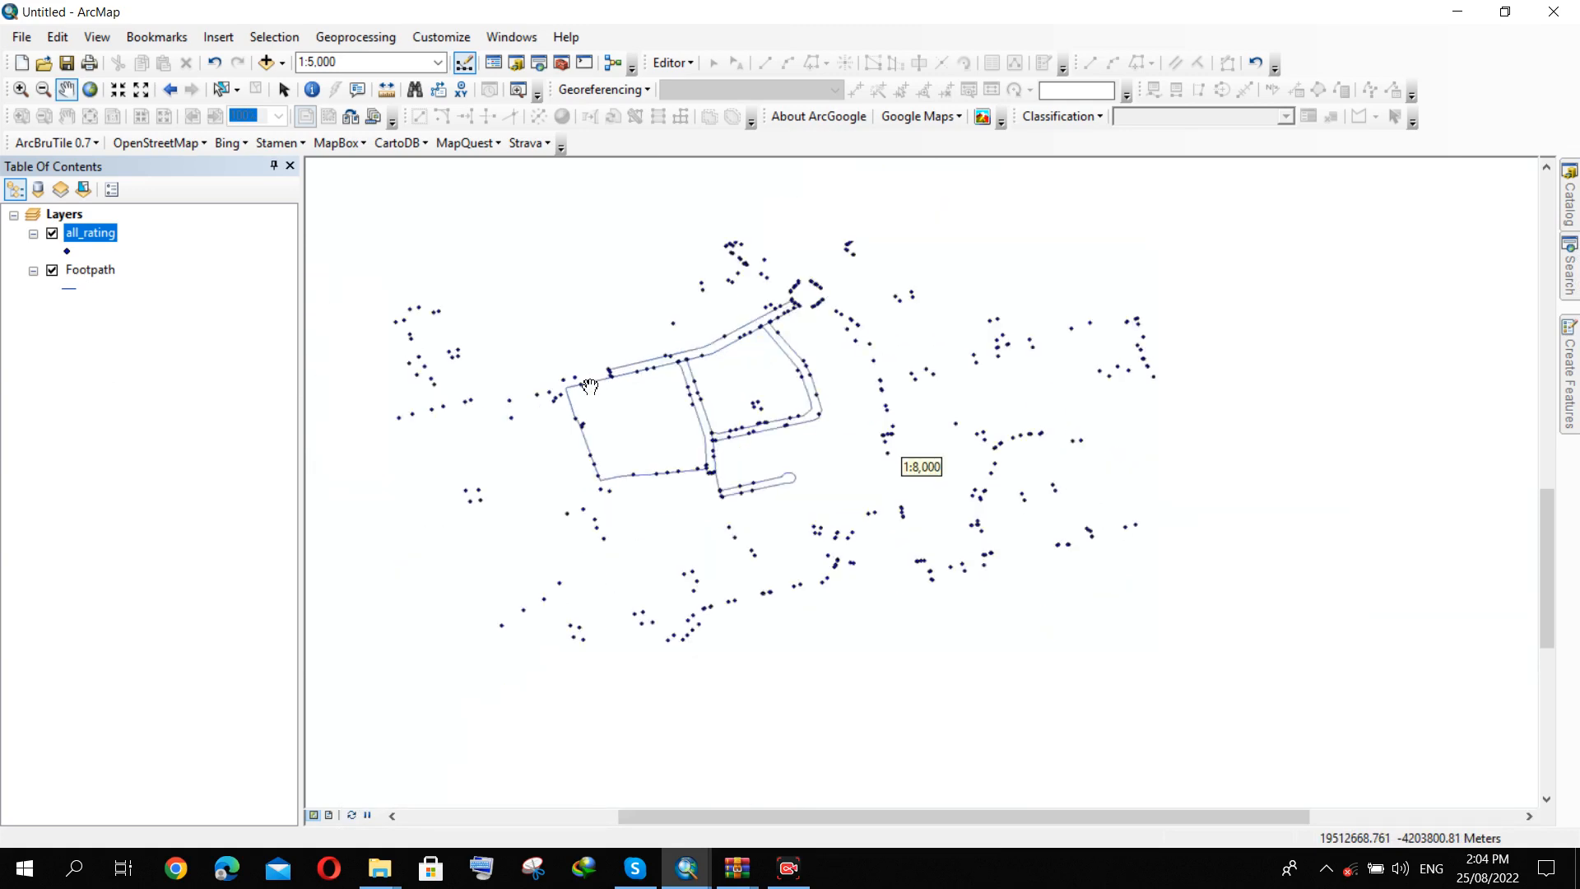
pyautogui.scroll(3, 682, 378)
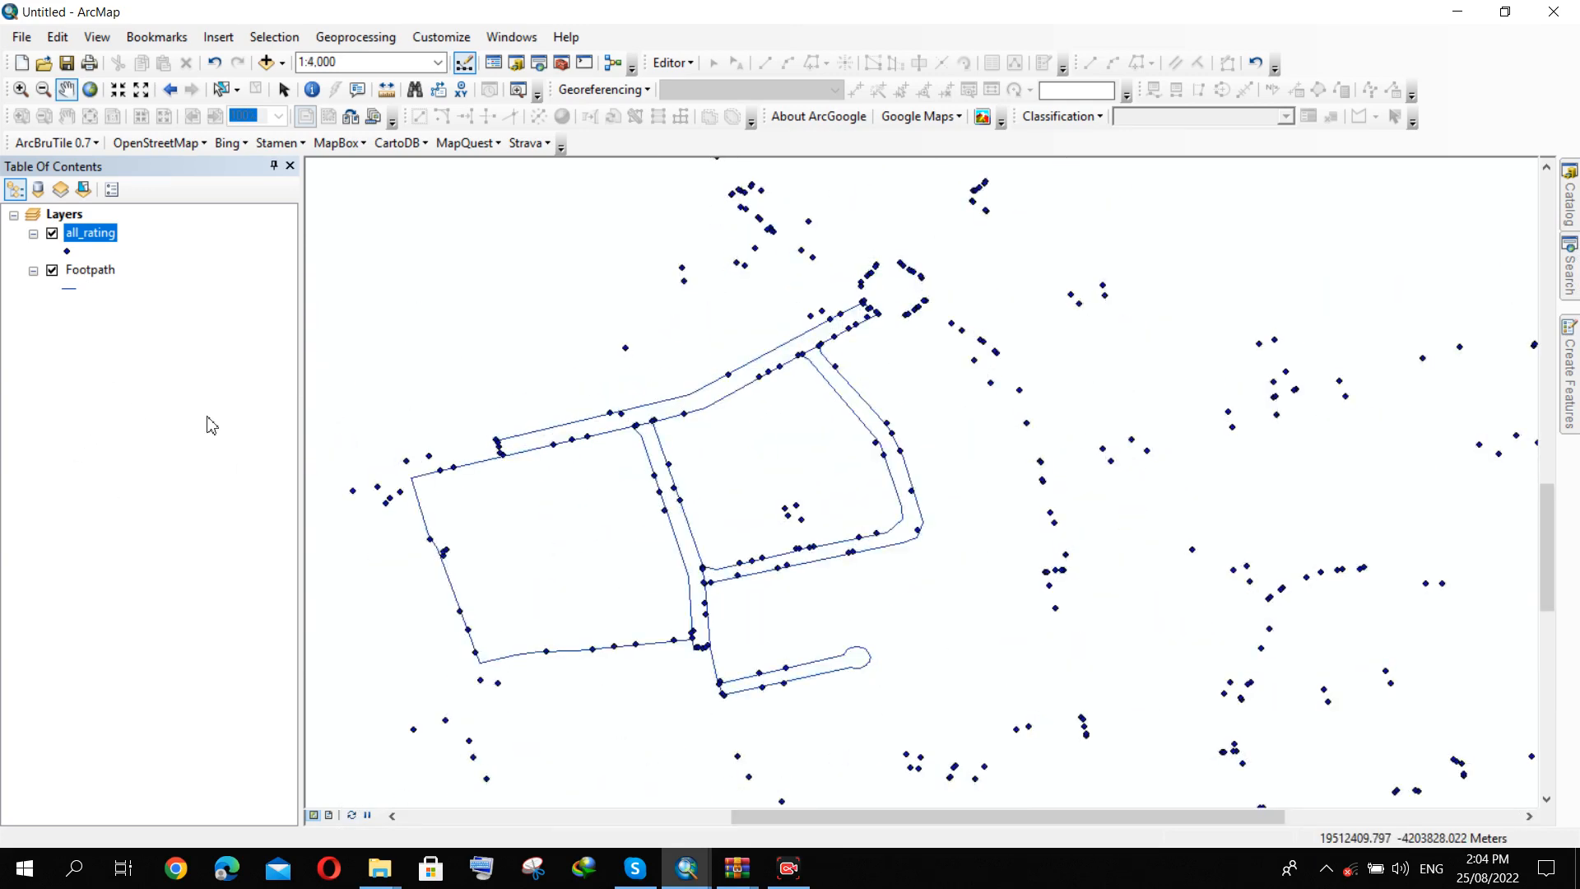
pyautogui.moveTo(557, 501); pyautogui.dragTo(669, 474)
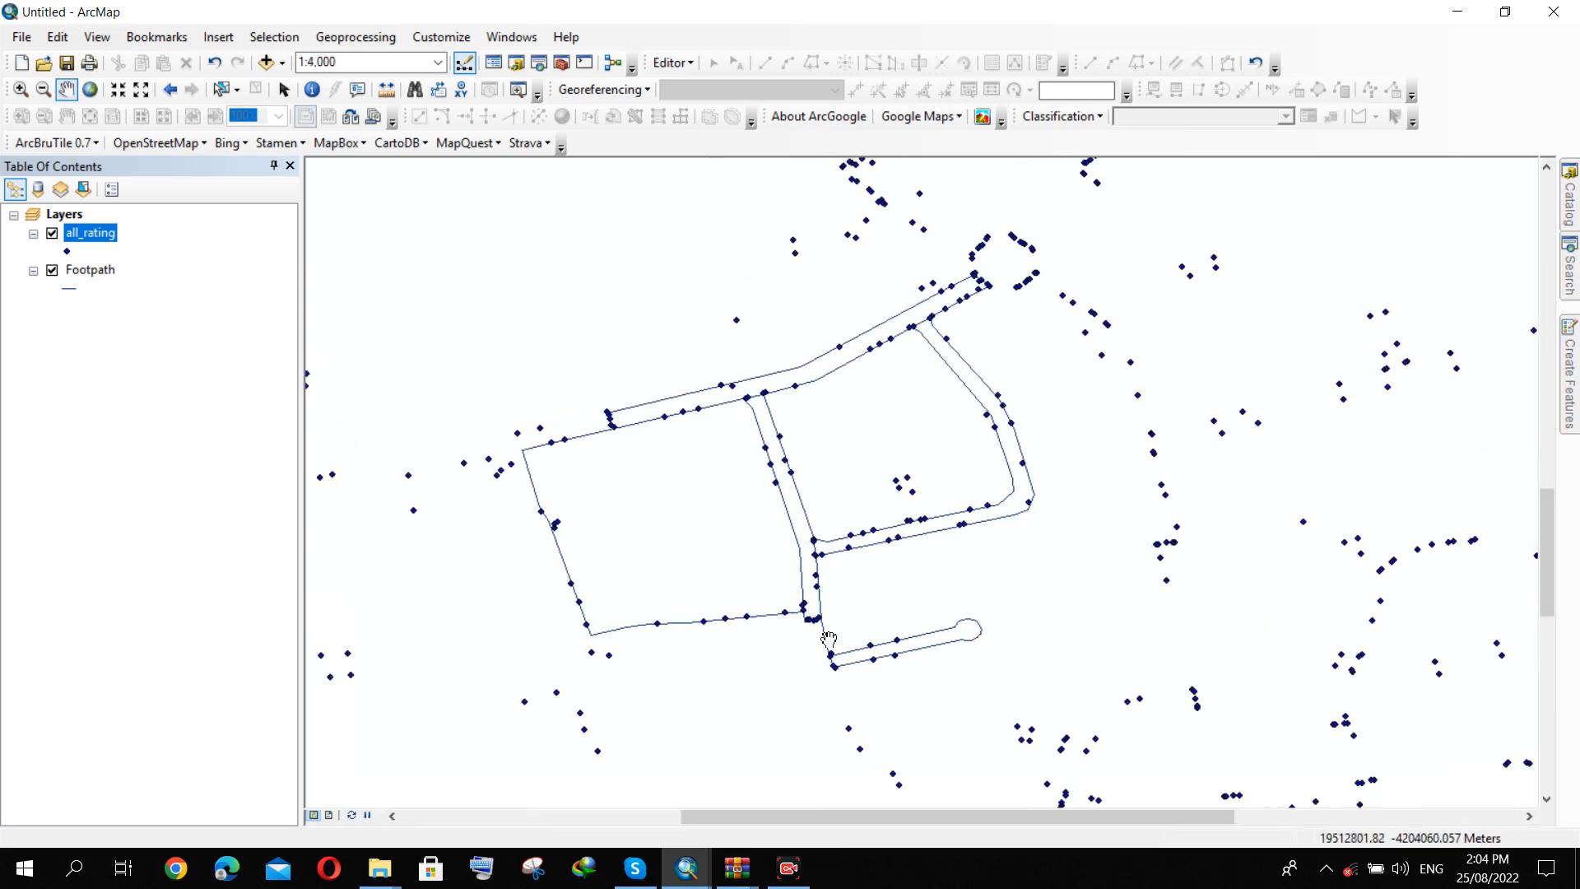
pyautogui.scroll(1, 828, 639)
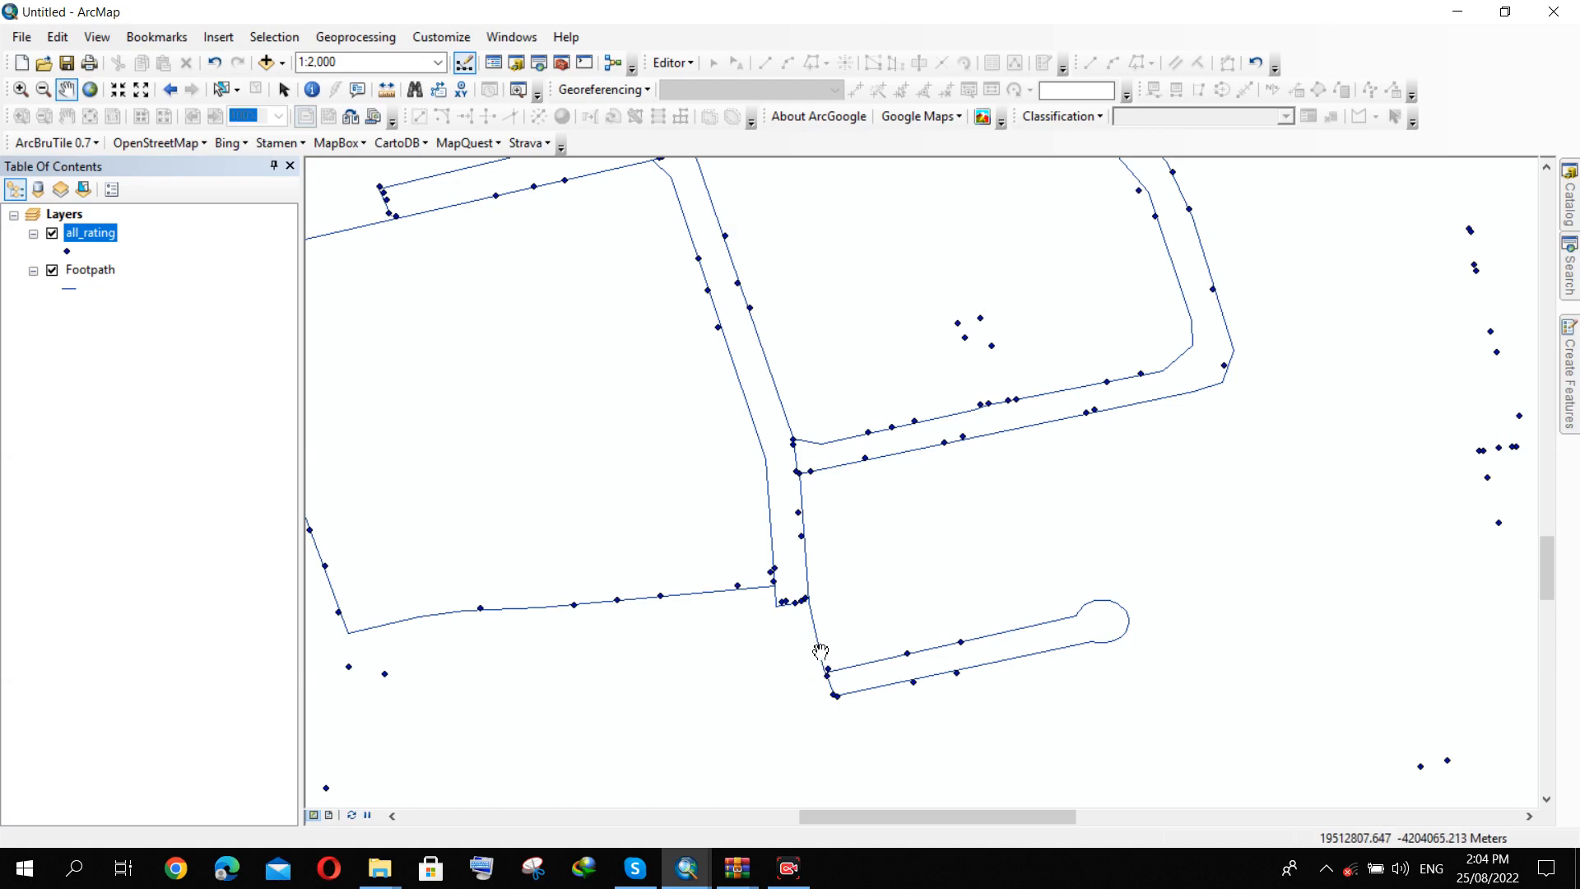
pyautogui.scroll(1, 814, 685)
pyautogui.scroll(-3, 755, 695)
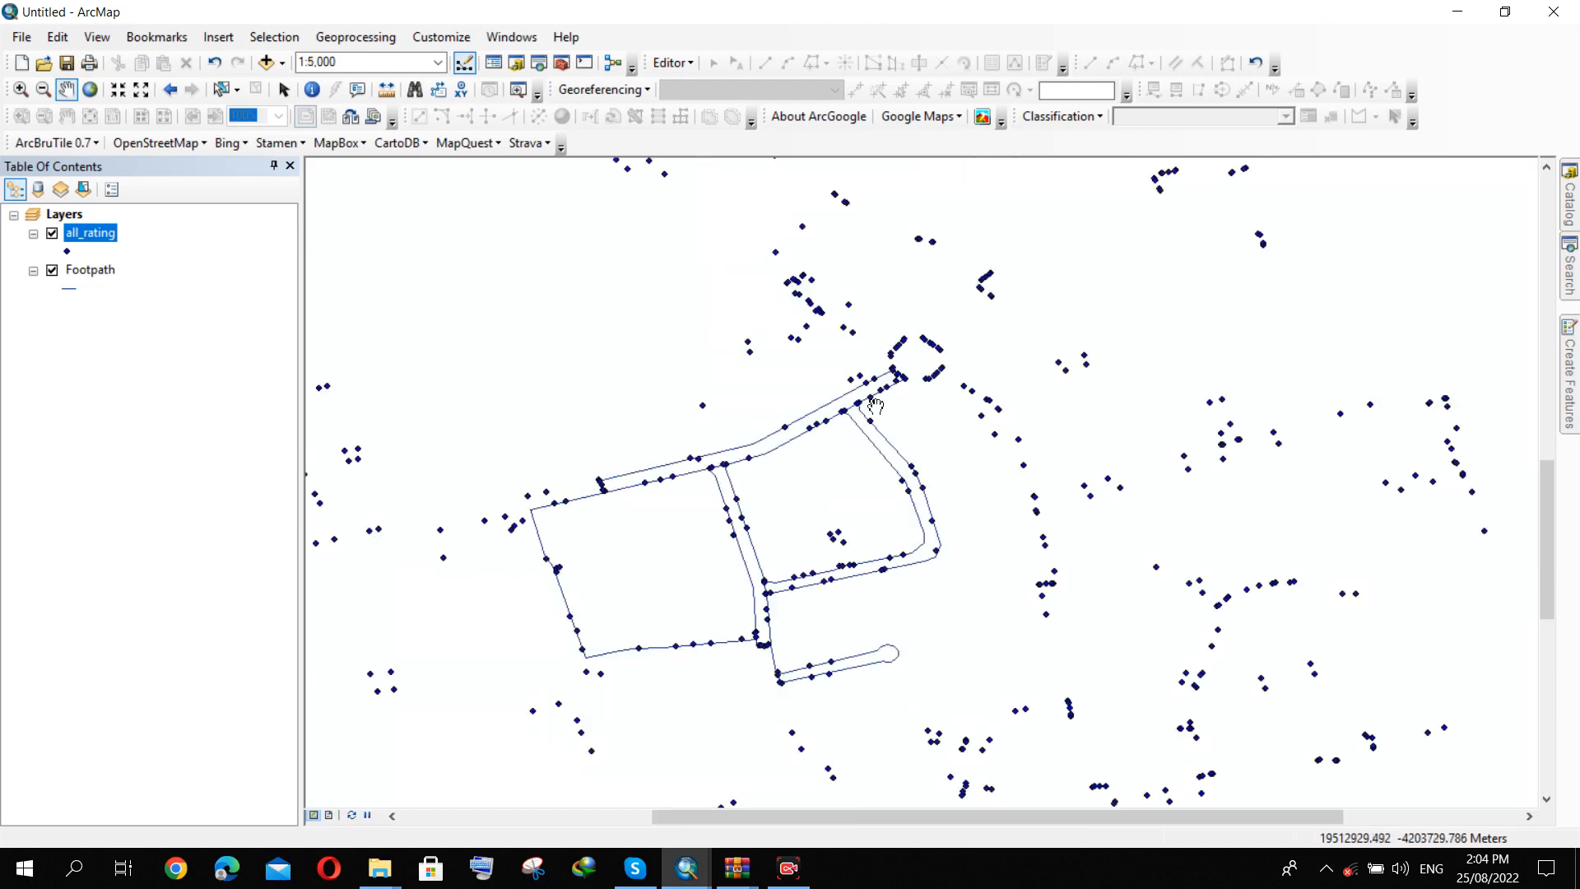
pyautogui.scroll(1, 884, 390)
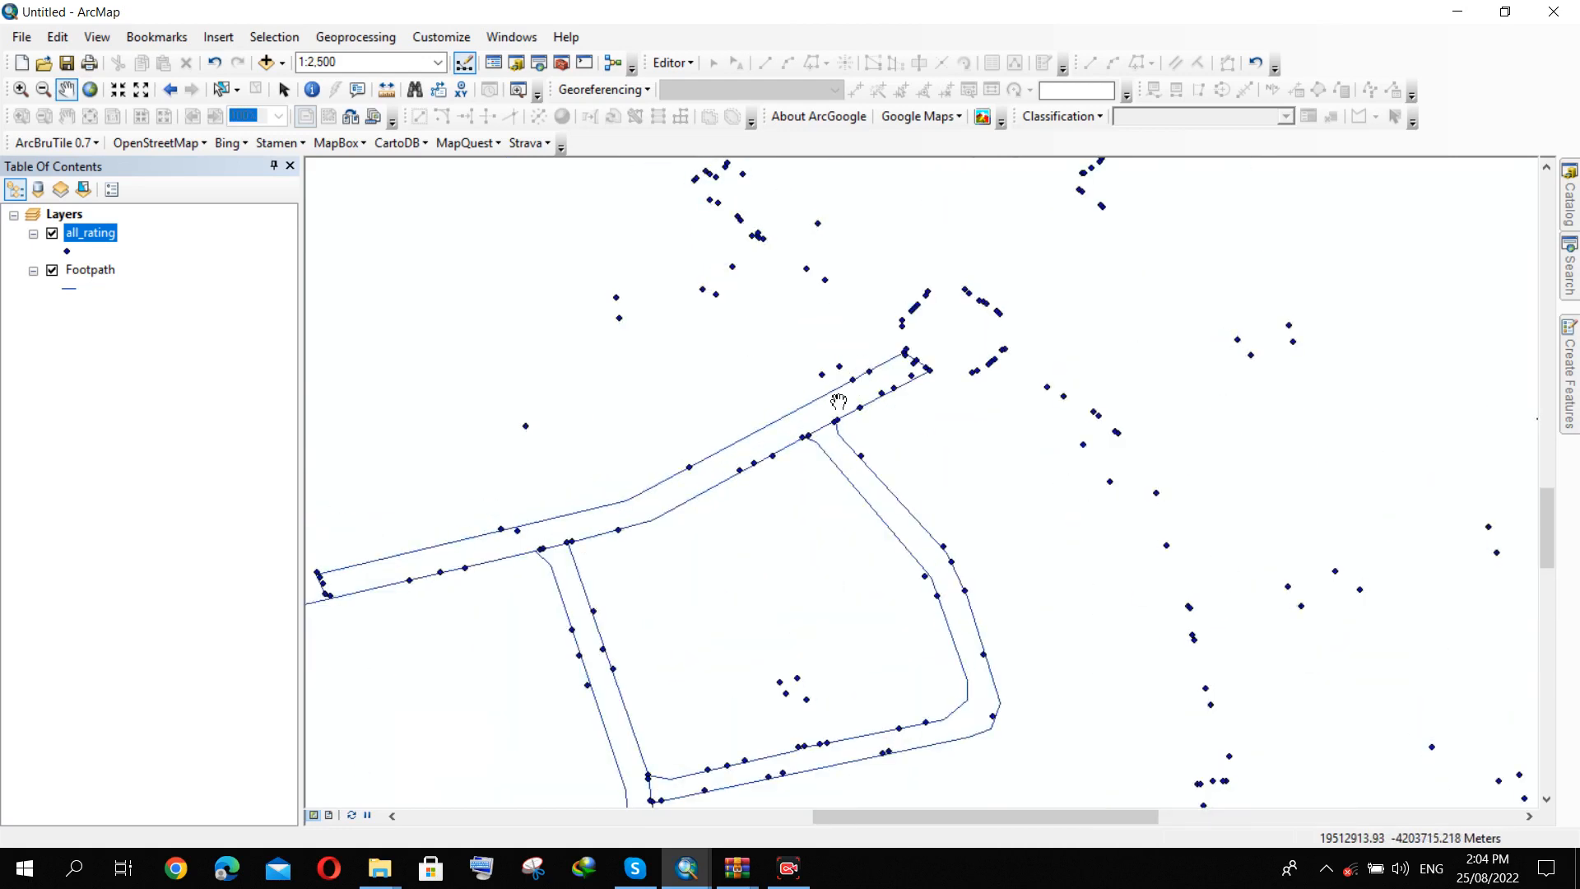
pyautogui.scroll(-2, 803, 399)
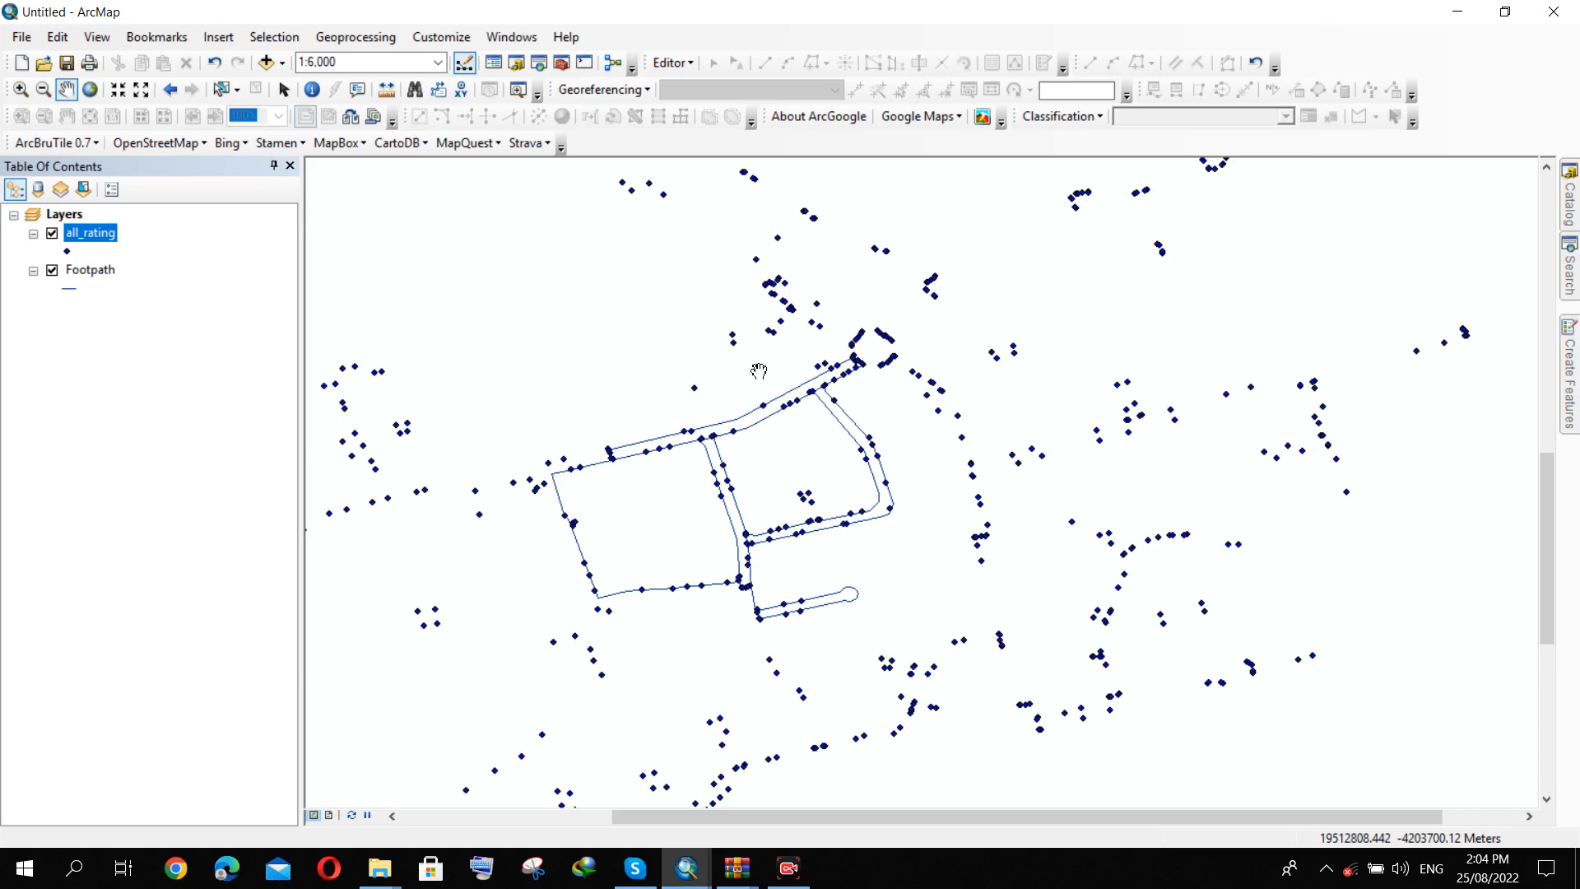
pyautogui.scroll(-1, 637, 473)
pyautogui.scroll(-1, 650, 441)
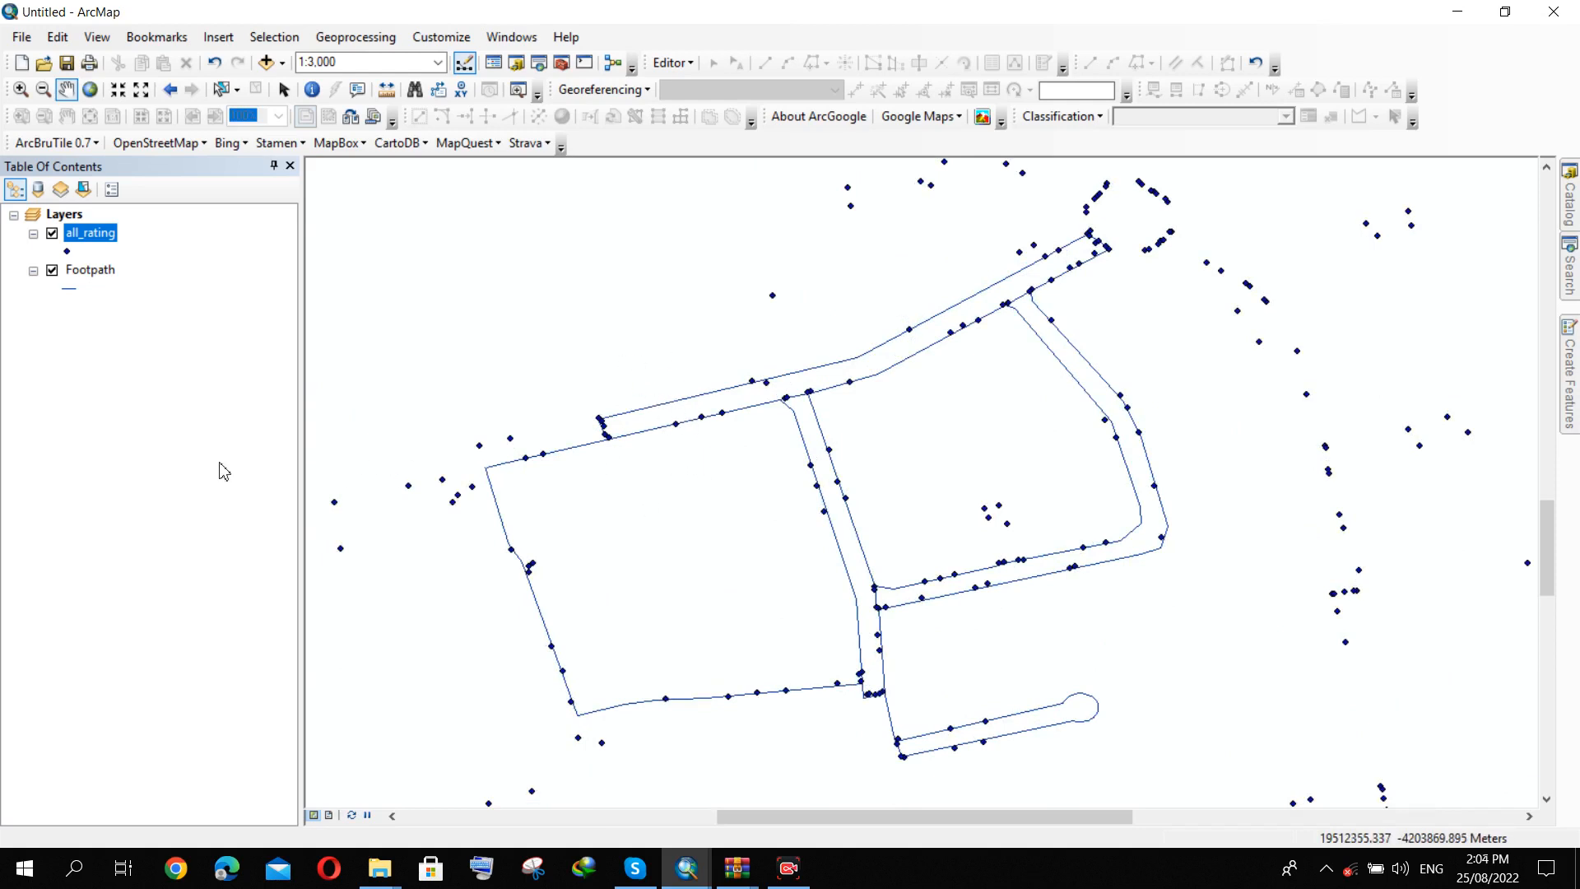
pyautogui.moveTo(560, 396); pyautogui.dragTo(550, 371)
pyautogui.scroll(-2, 551, 371)
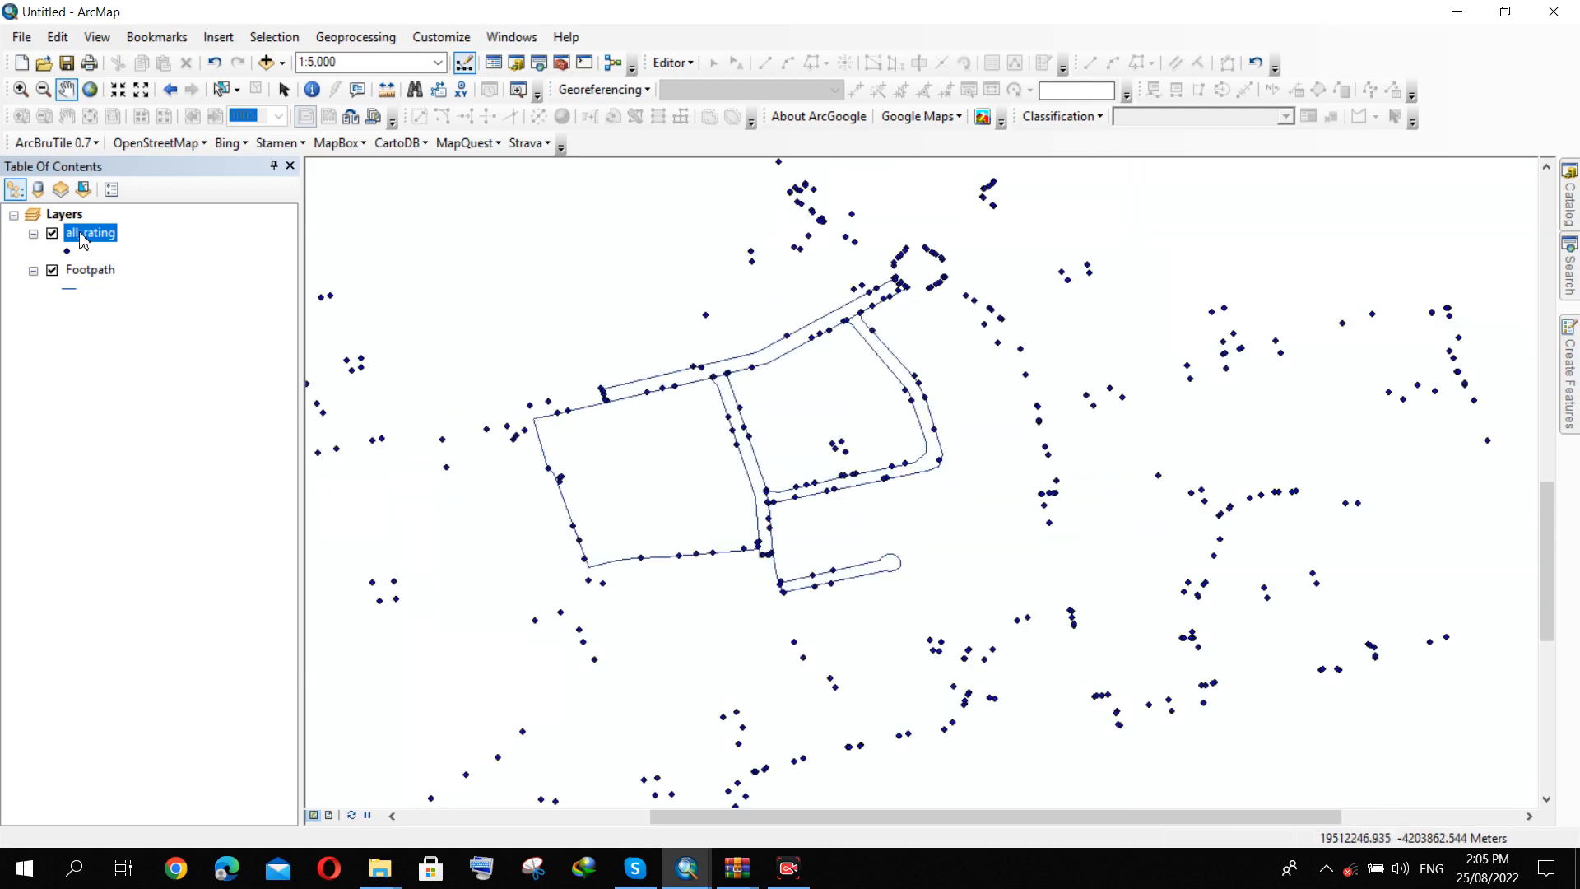
# Select the all_rating points by attributes with the expression "Rating" = 0 as a new selection.
pyautogui.click(274, 37)
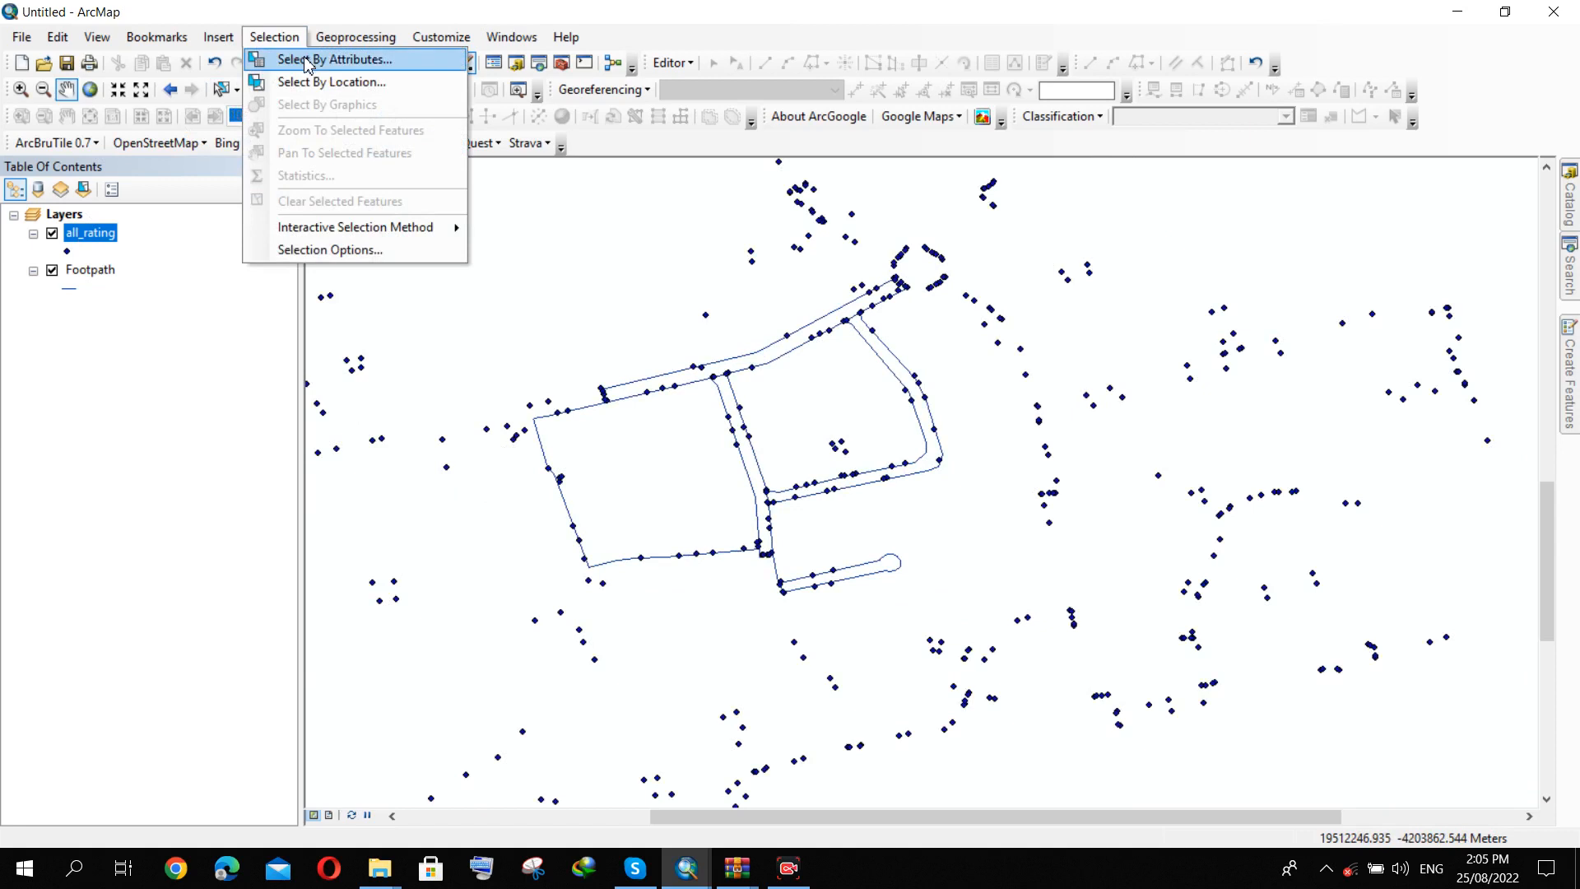
pyautogui.click(313, 57)
pyautogui.scroll(-1, 95, 178)
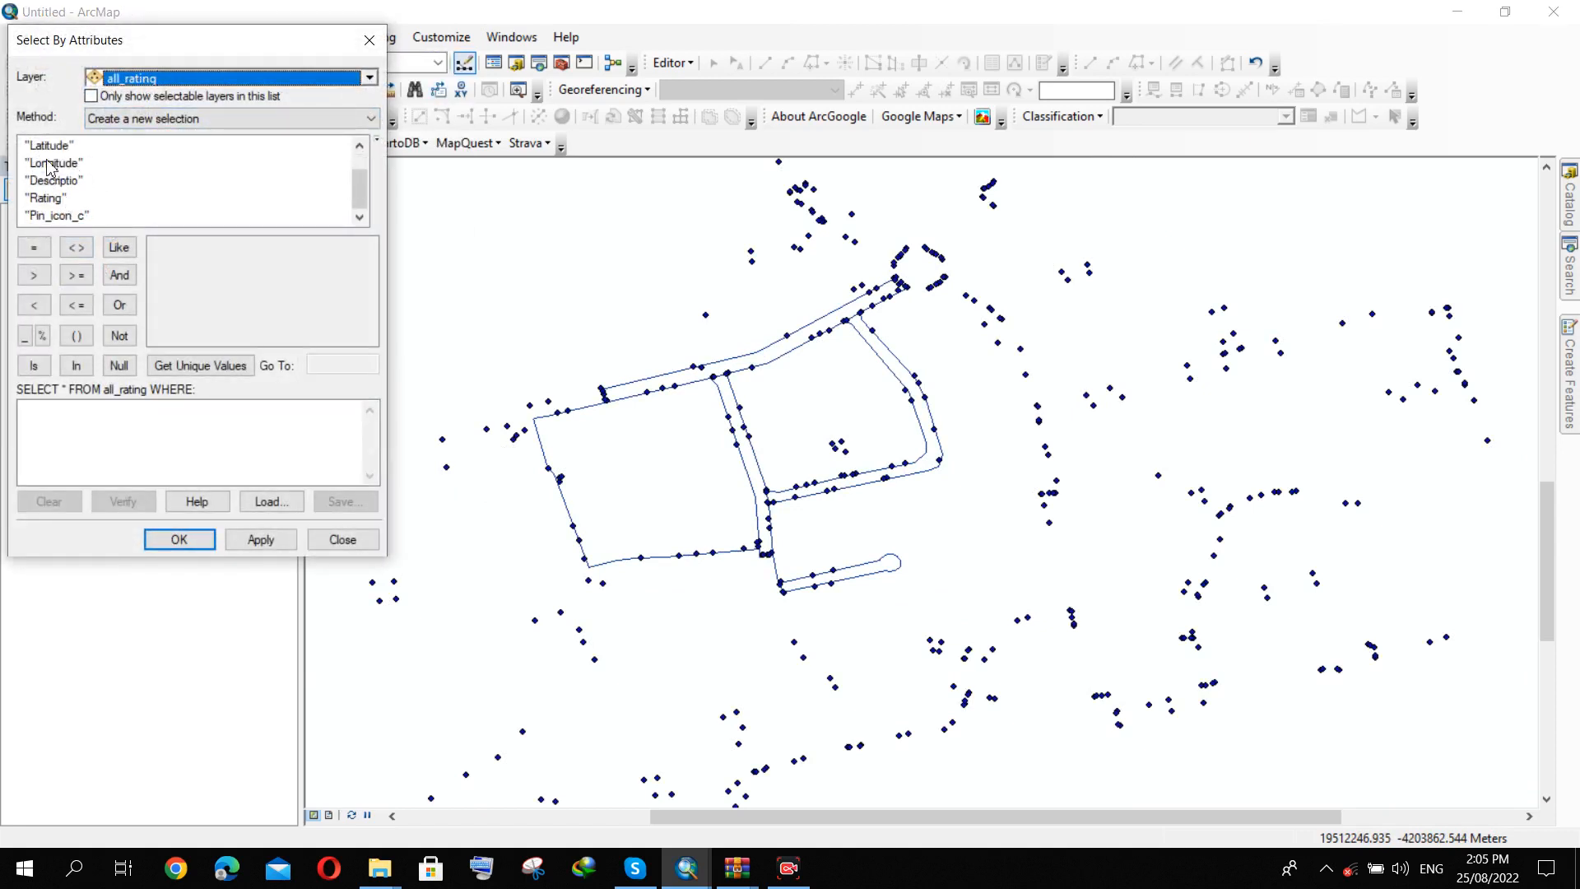
pyautogui.scroll(1, 46, 197)
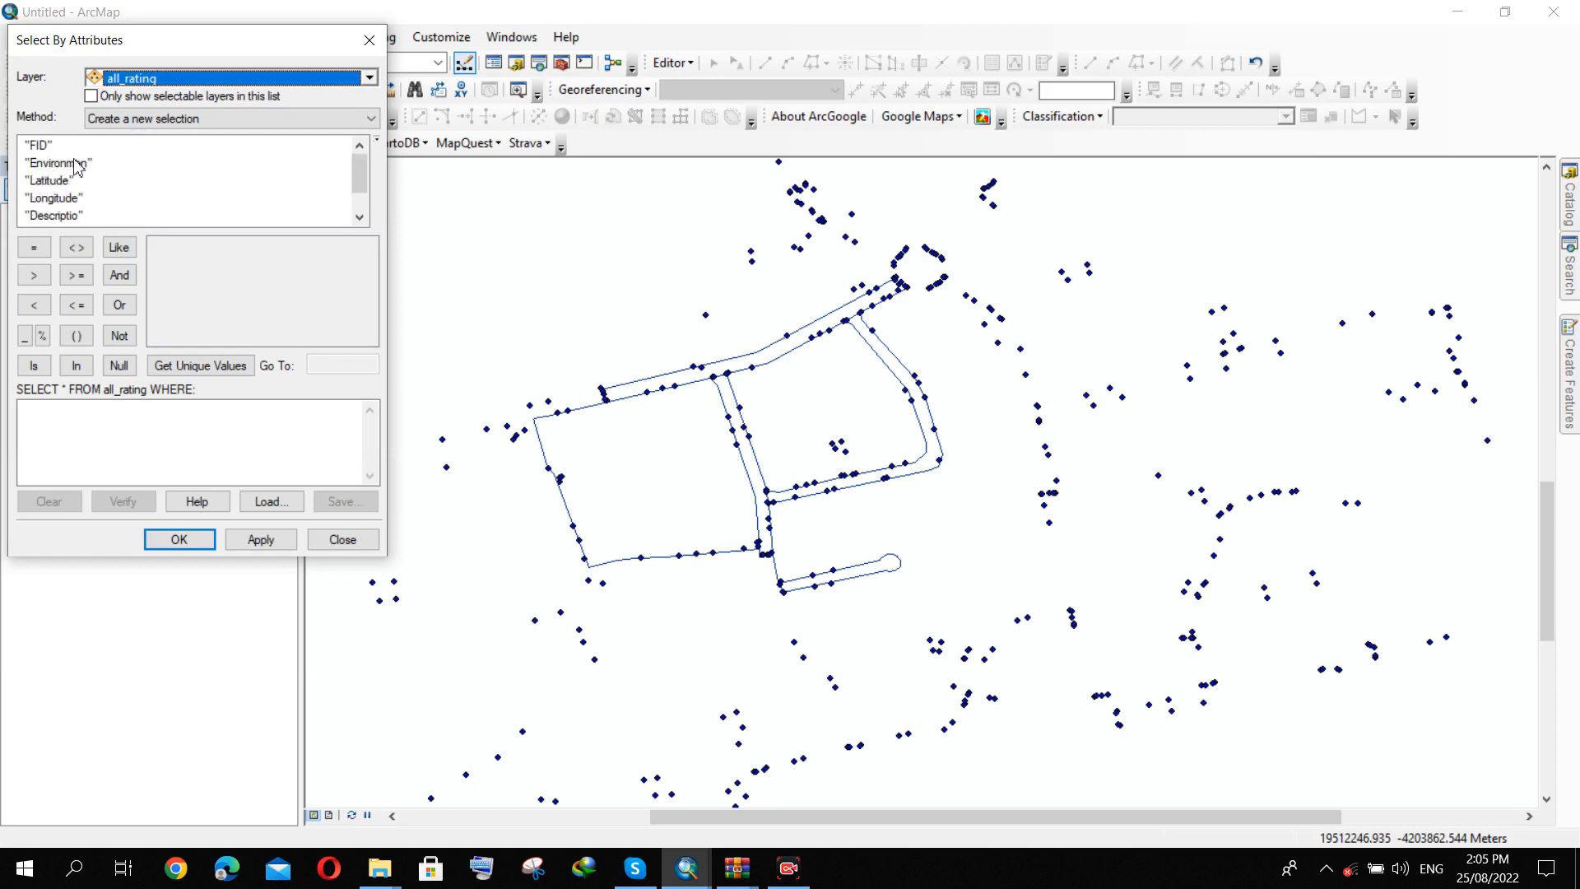
pyautogui.scroll(-1, 58, 173)
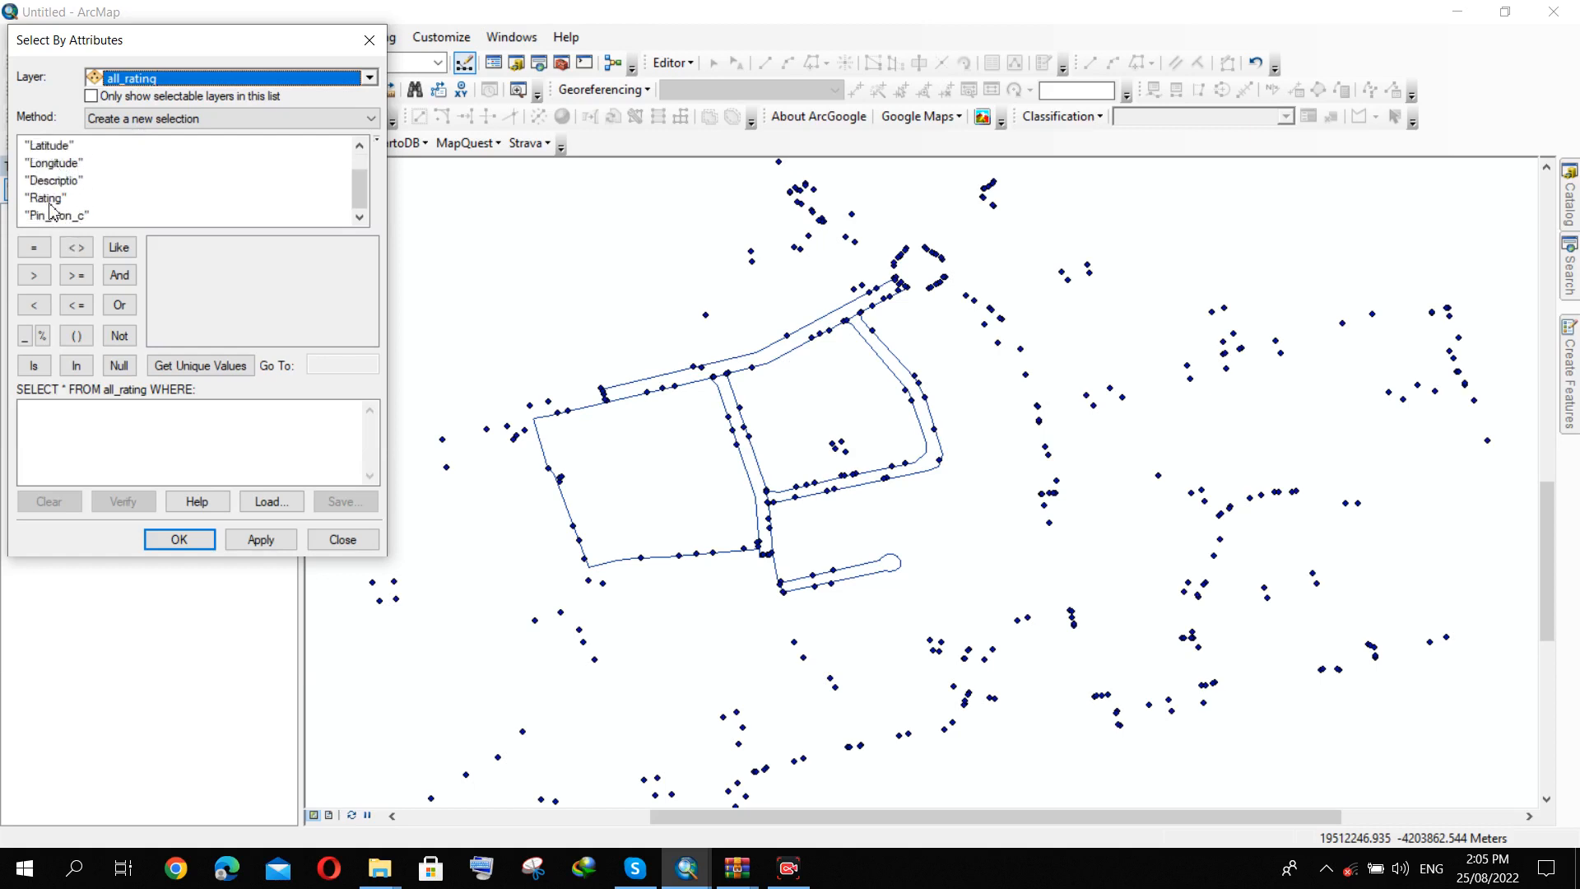
pyautogui.click(49, 199)
pyautogui.doubleClick(55, 199)
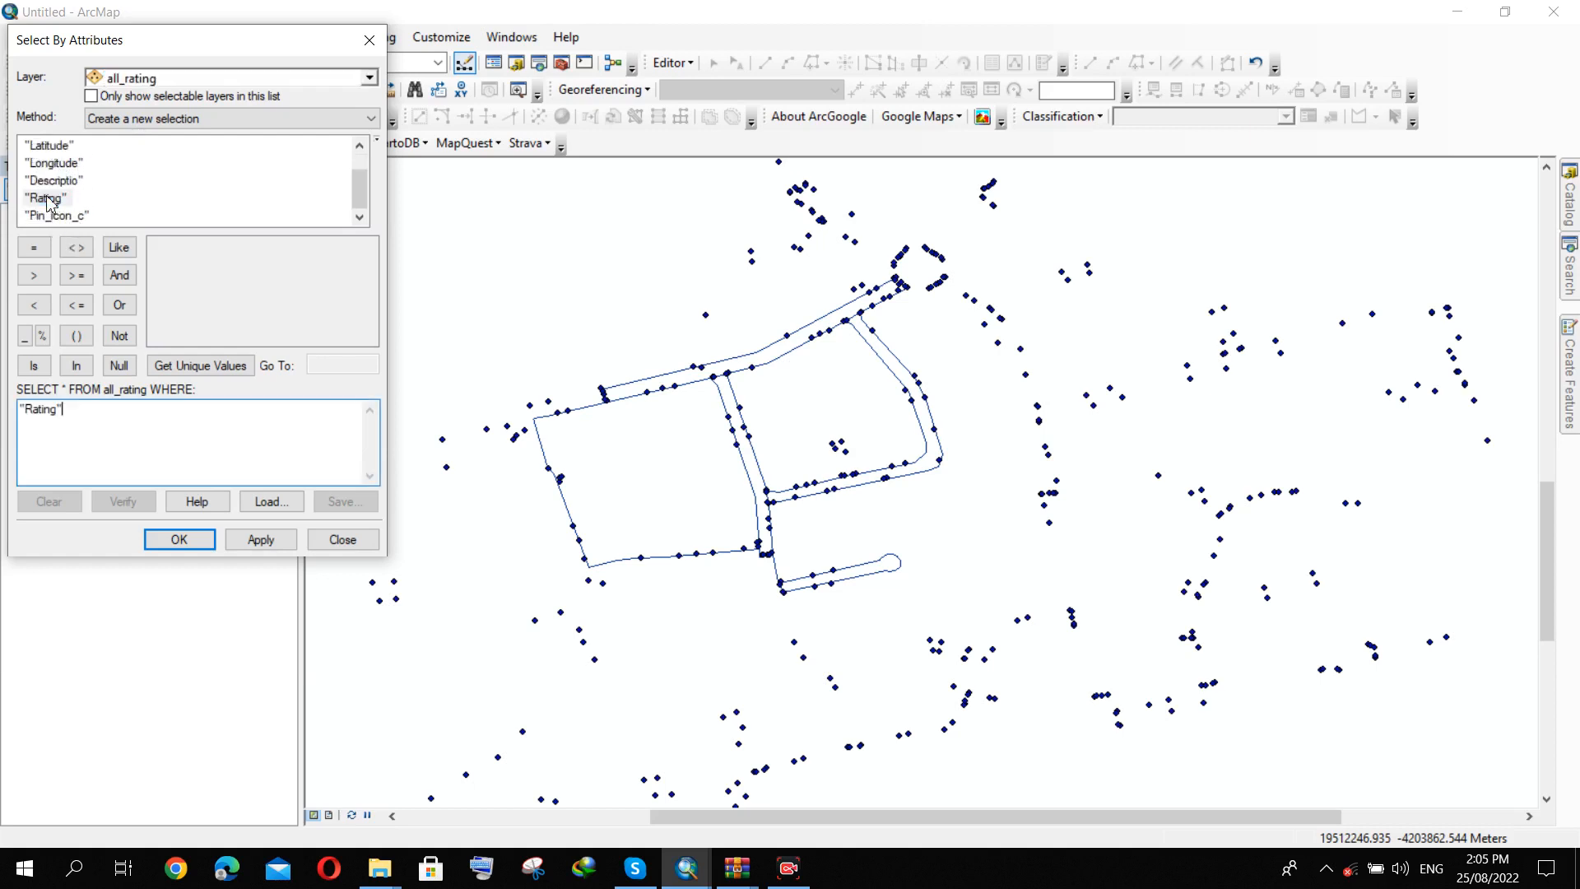
pyautogui.click(34, 247)
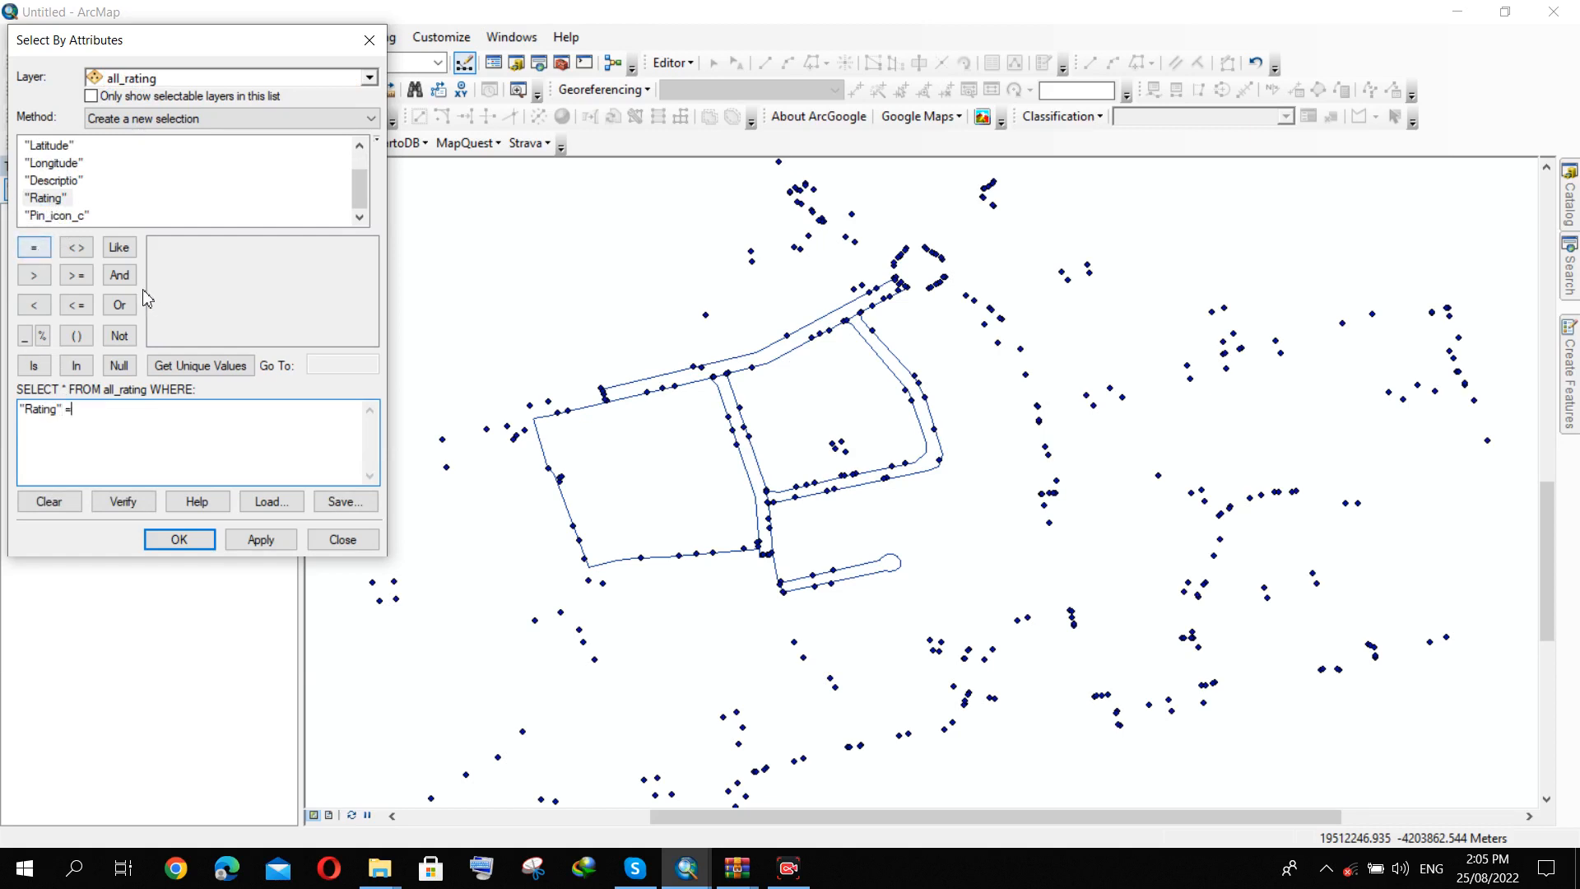
pyautogui.click(183, 366)
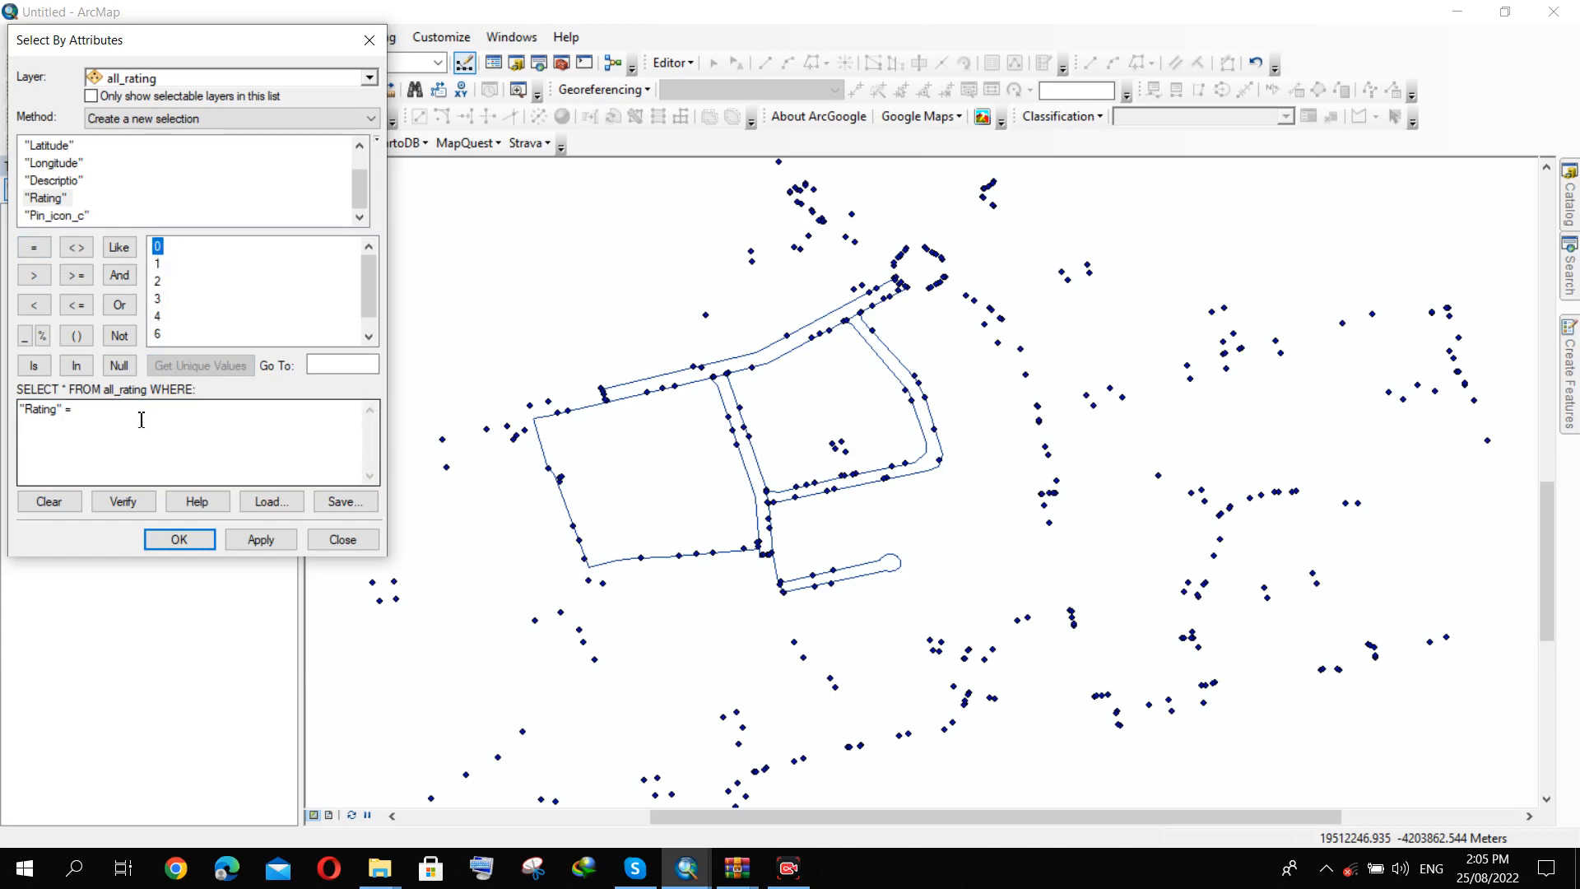
pyautogui.doubleClick(157, 247)
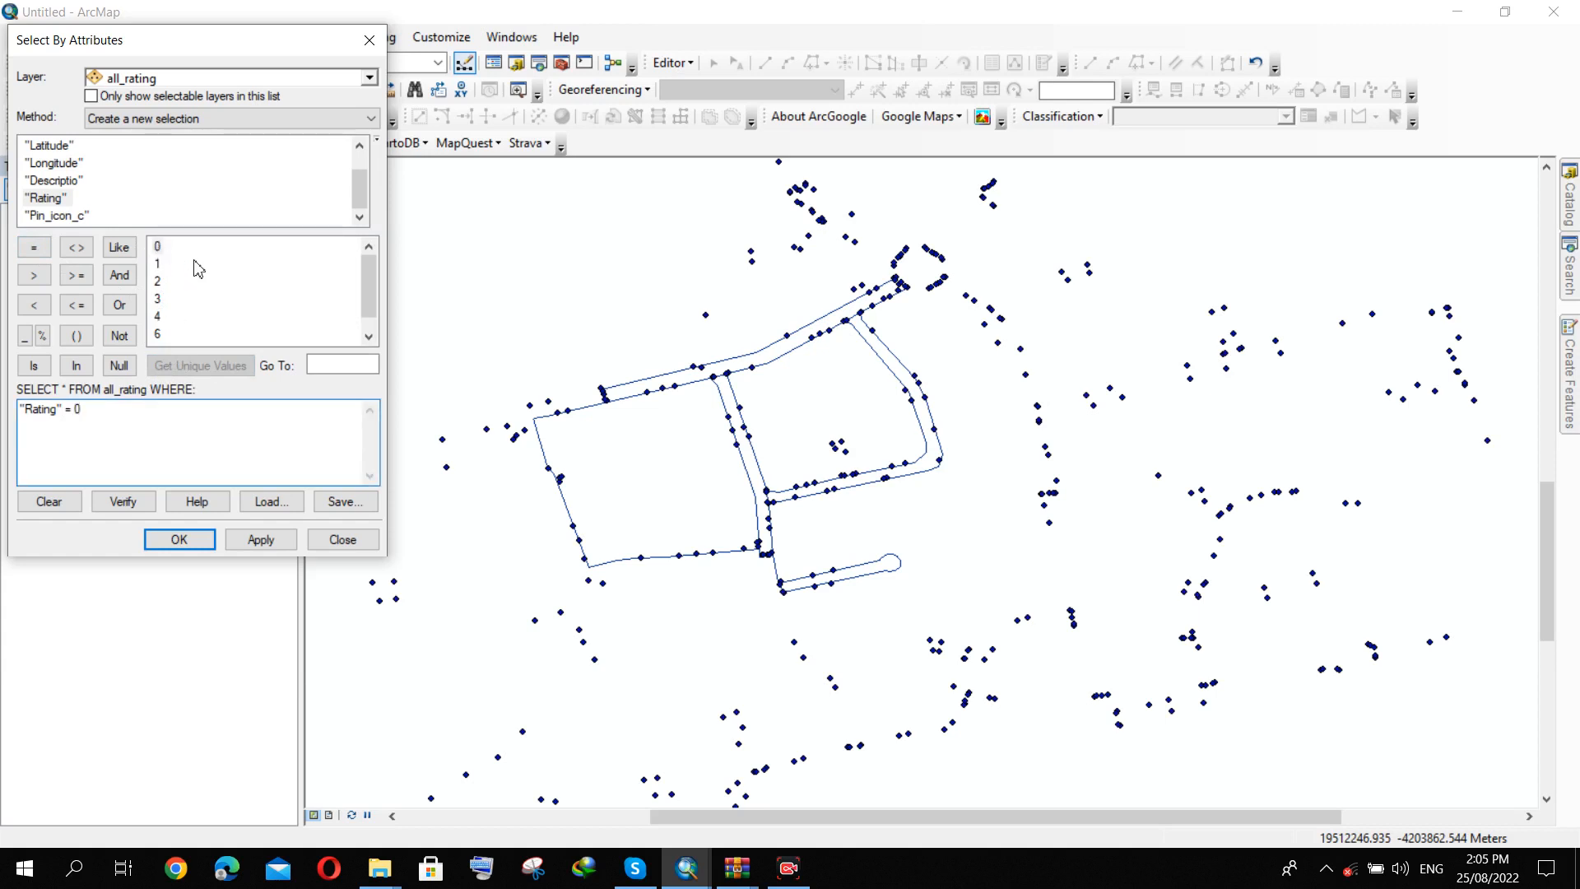
pyautogui.click(257, 538)
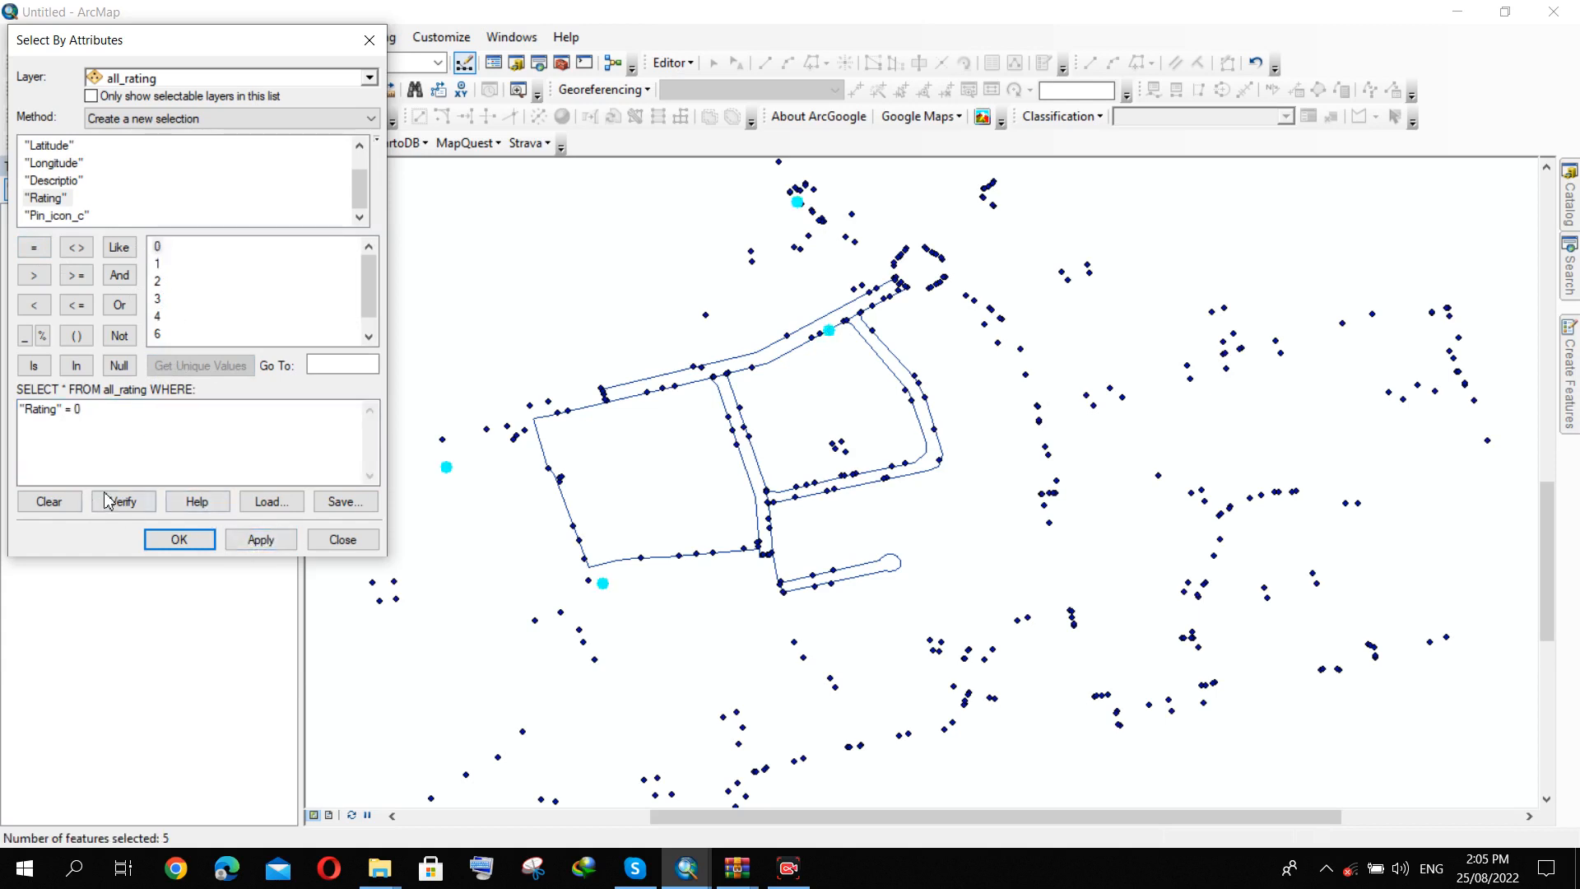
# Inspect the locations of the selected zero-rating points across the map and close the attribute selection dialog.
pyautogui.scroll(-2, 920, 498)
pyautogui.scroll(2, 703, 459)
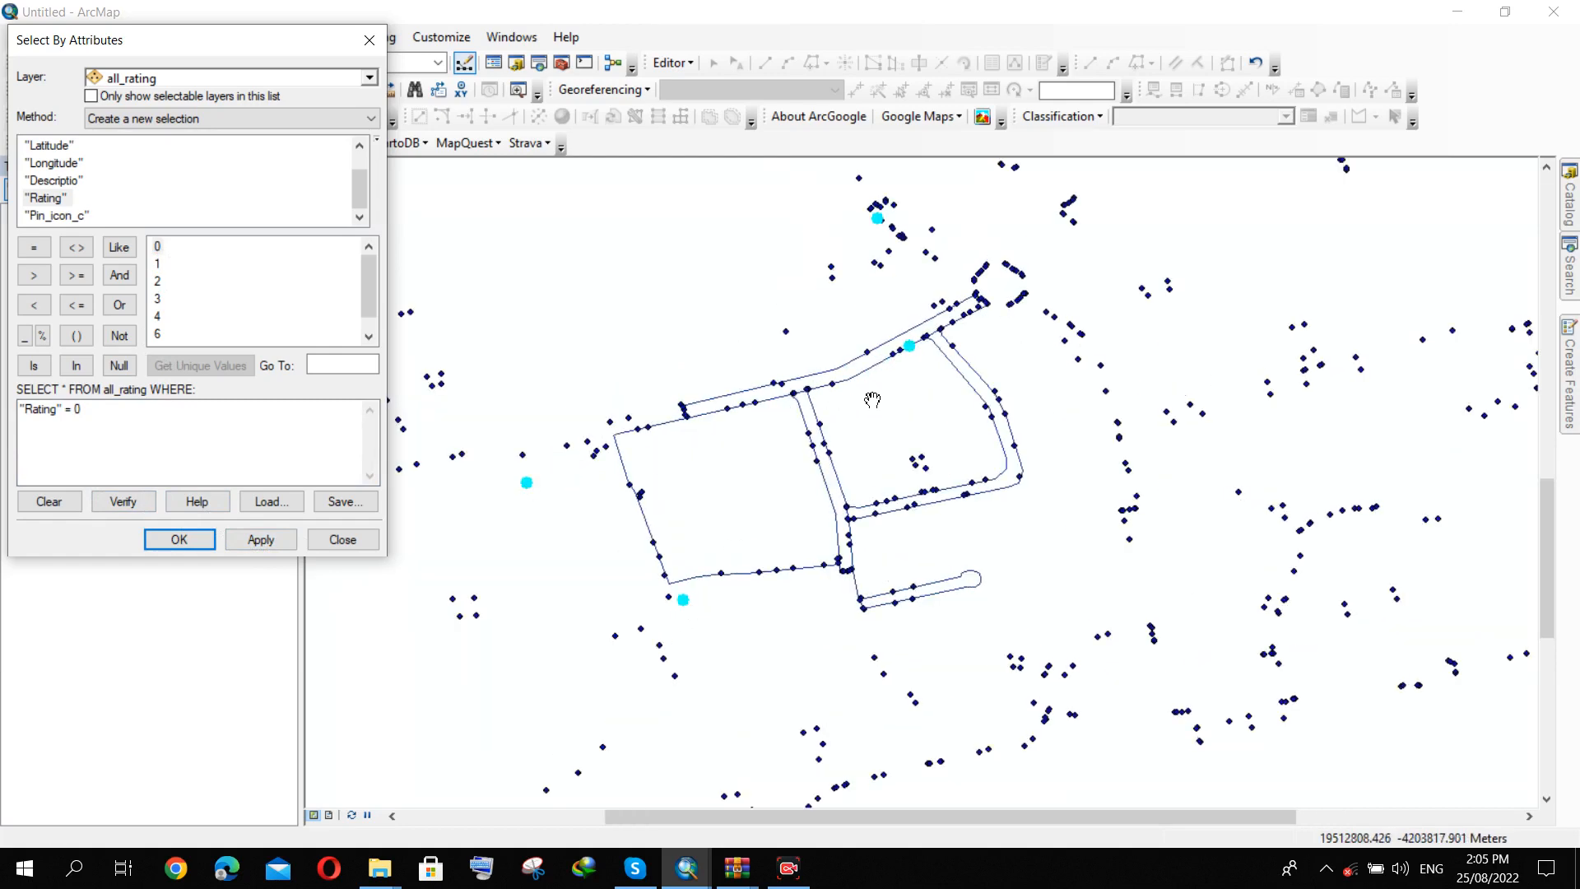
pyautogui.scroll(-1, 744, 530)
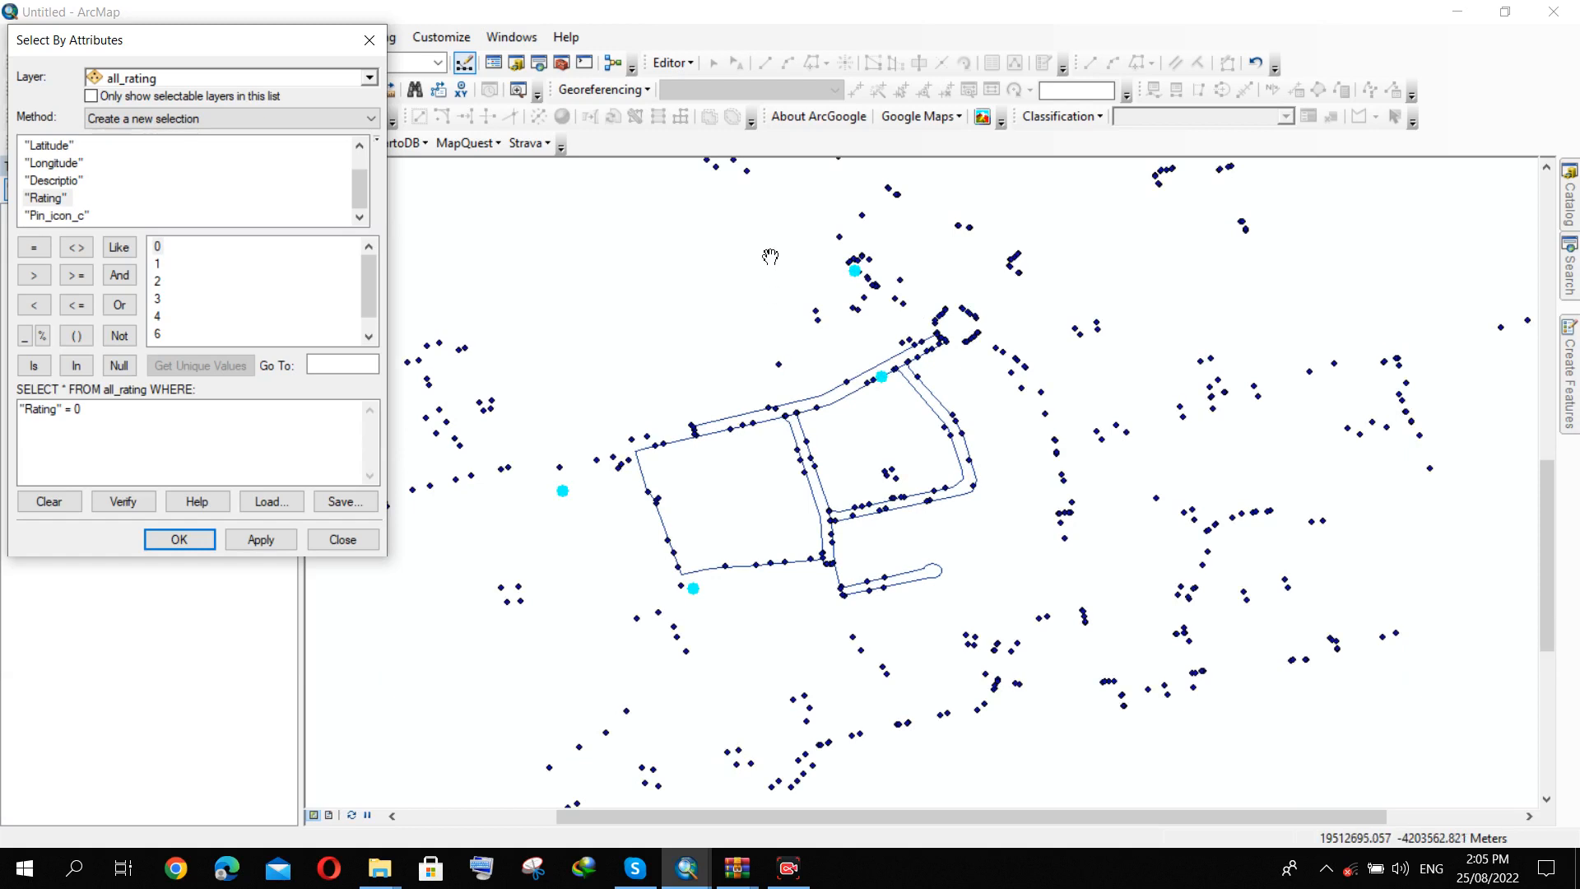
pyautogui.moveTo(768, 272); pyautogui.dragTo(807, 516)
pyautogui.moveTo(806, 322); pyautogui.dragTo(822, 529)
pyautogui.moveTo(727, 364); pyautogui.dragTo(884, 607)
pyautogui.moveTo(869, 524); pyautogui.dragTo(791, 455)
pyautogui.moveTo(668, 336); pyautogui.dragTo(624, 236)
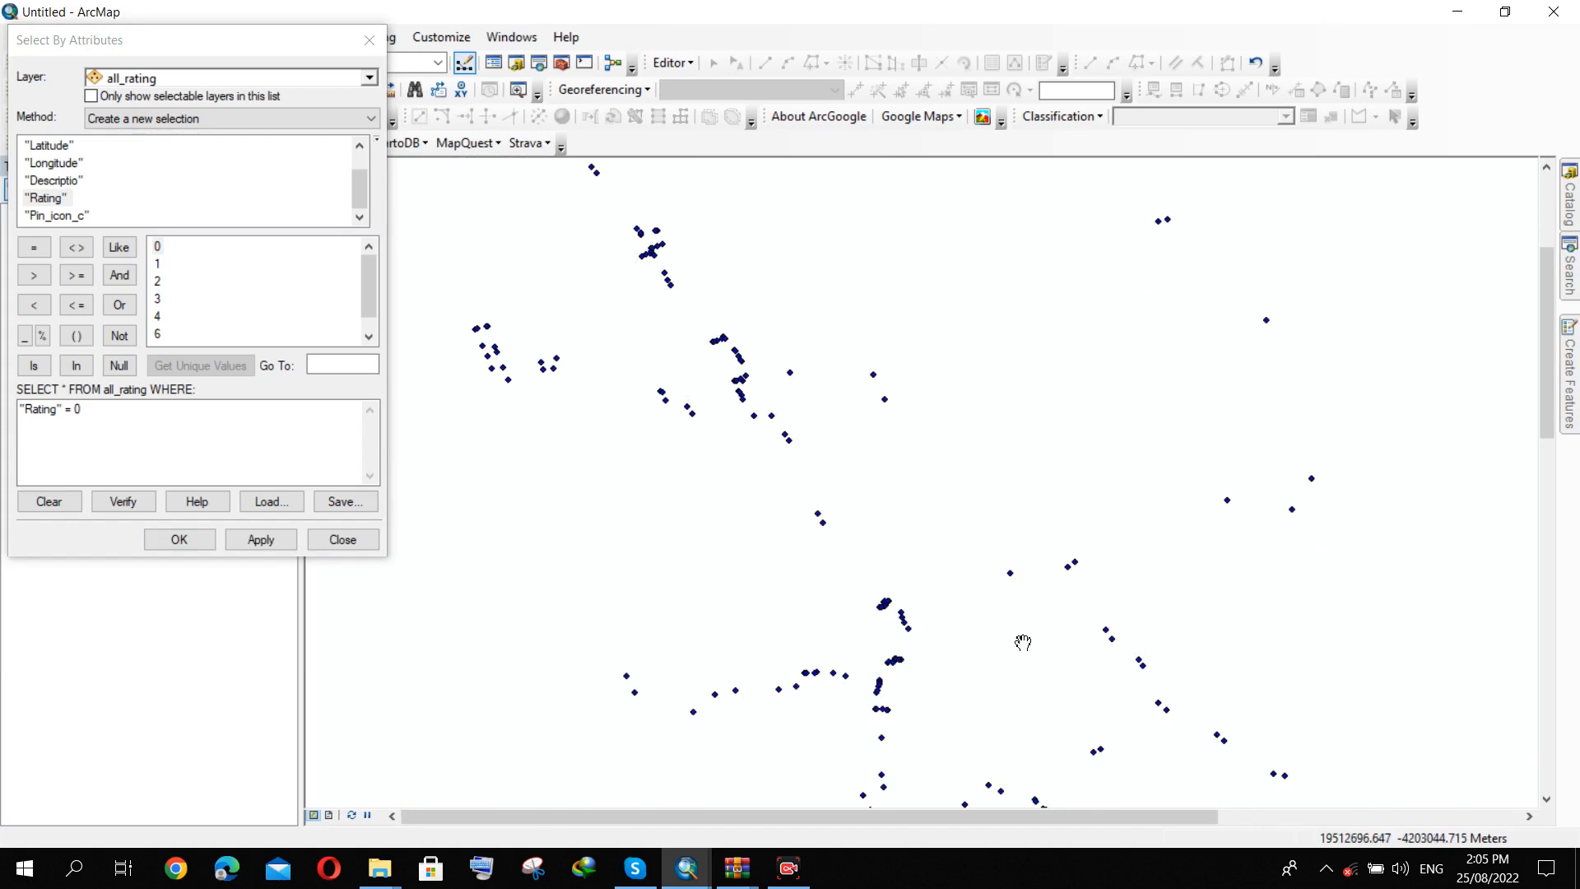
pyautogui.moveTo(1028, 643); pyautogui.dragTo(897, 380)
pyautogui.moveTo(941, 603); pyautogui.dragTo(726, 282)
pyautogui.moveTo(774, 616); pyautogui.dragTo(772, 410)
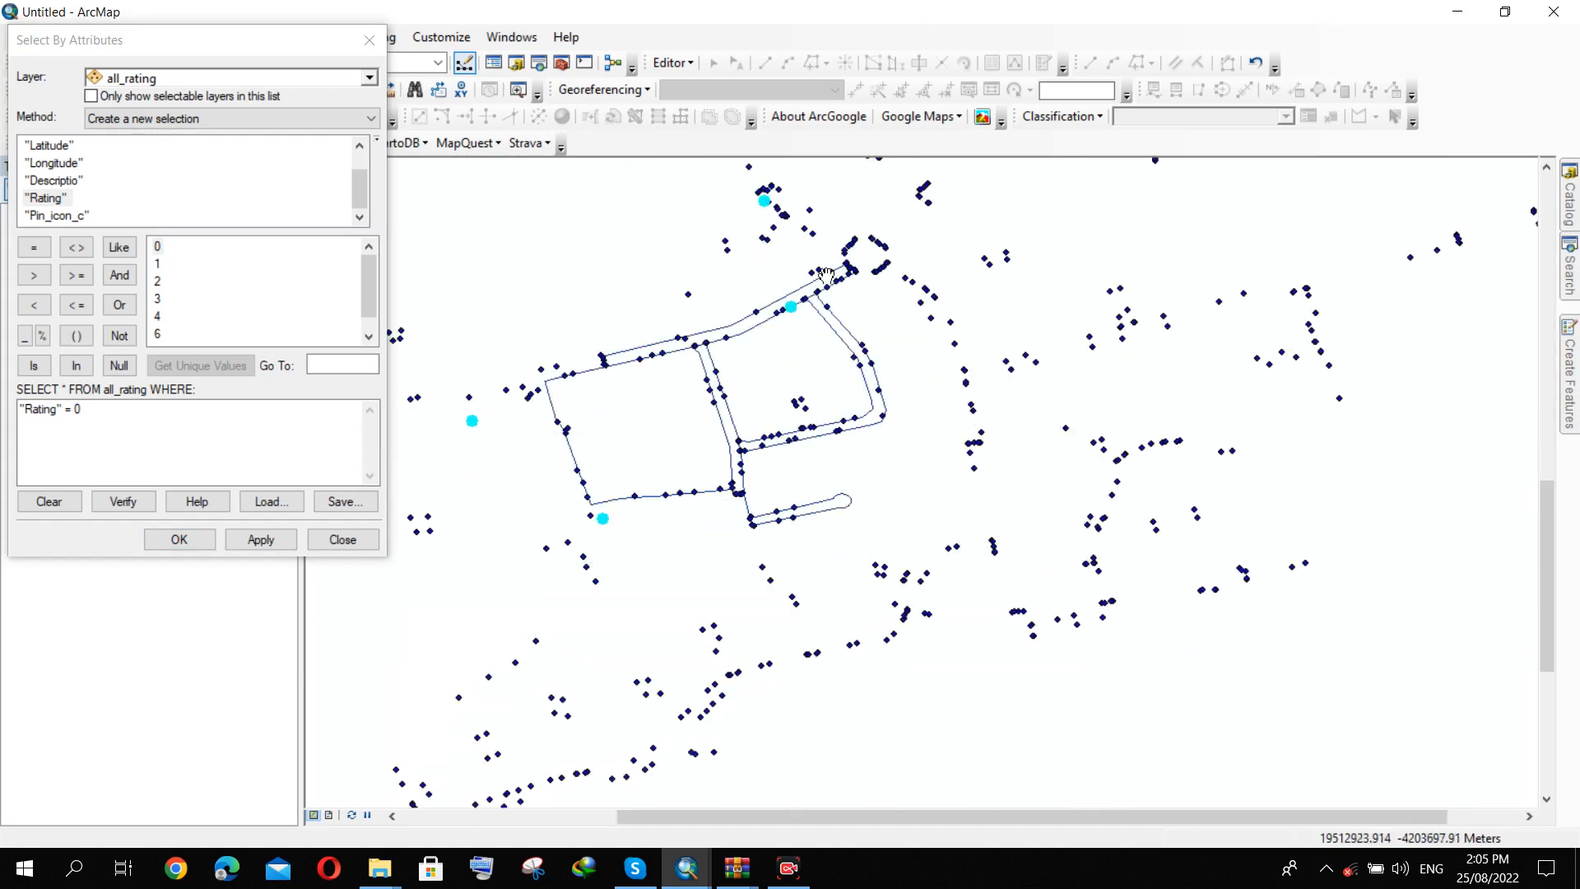
pyautogui.moveTo(804, 343); pyautogui.dragTo(828, 375)
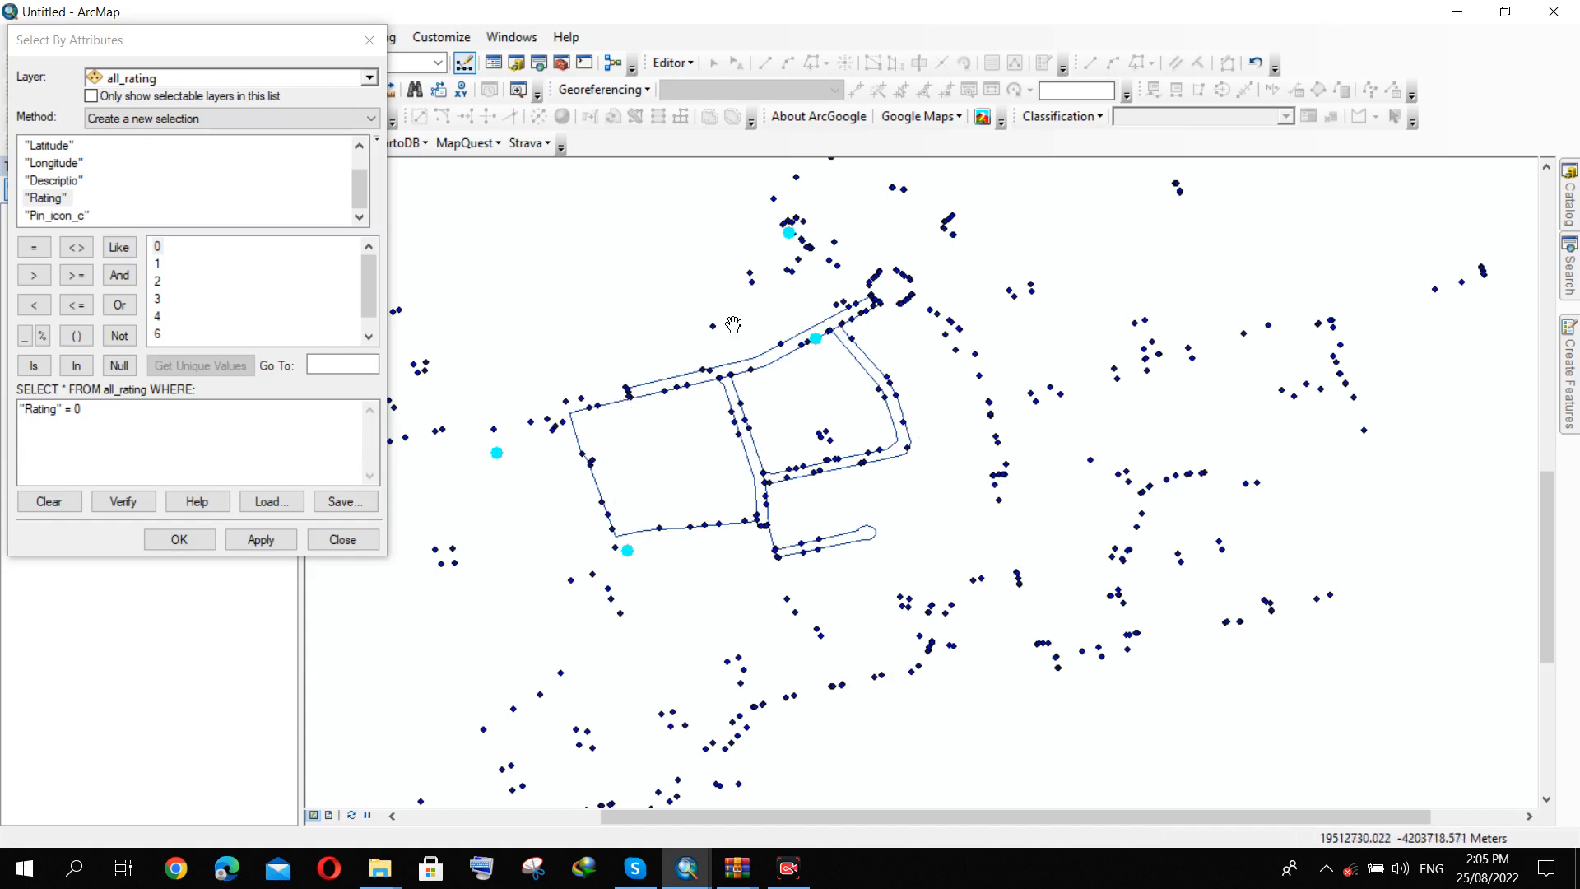
pyautogui.moveTo(603, 346); pyautogui.dragTo(712, 365)
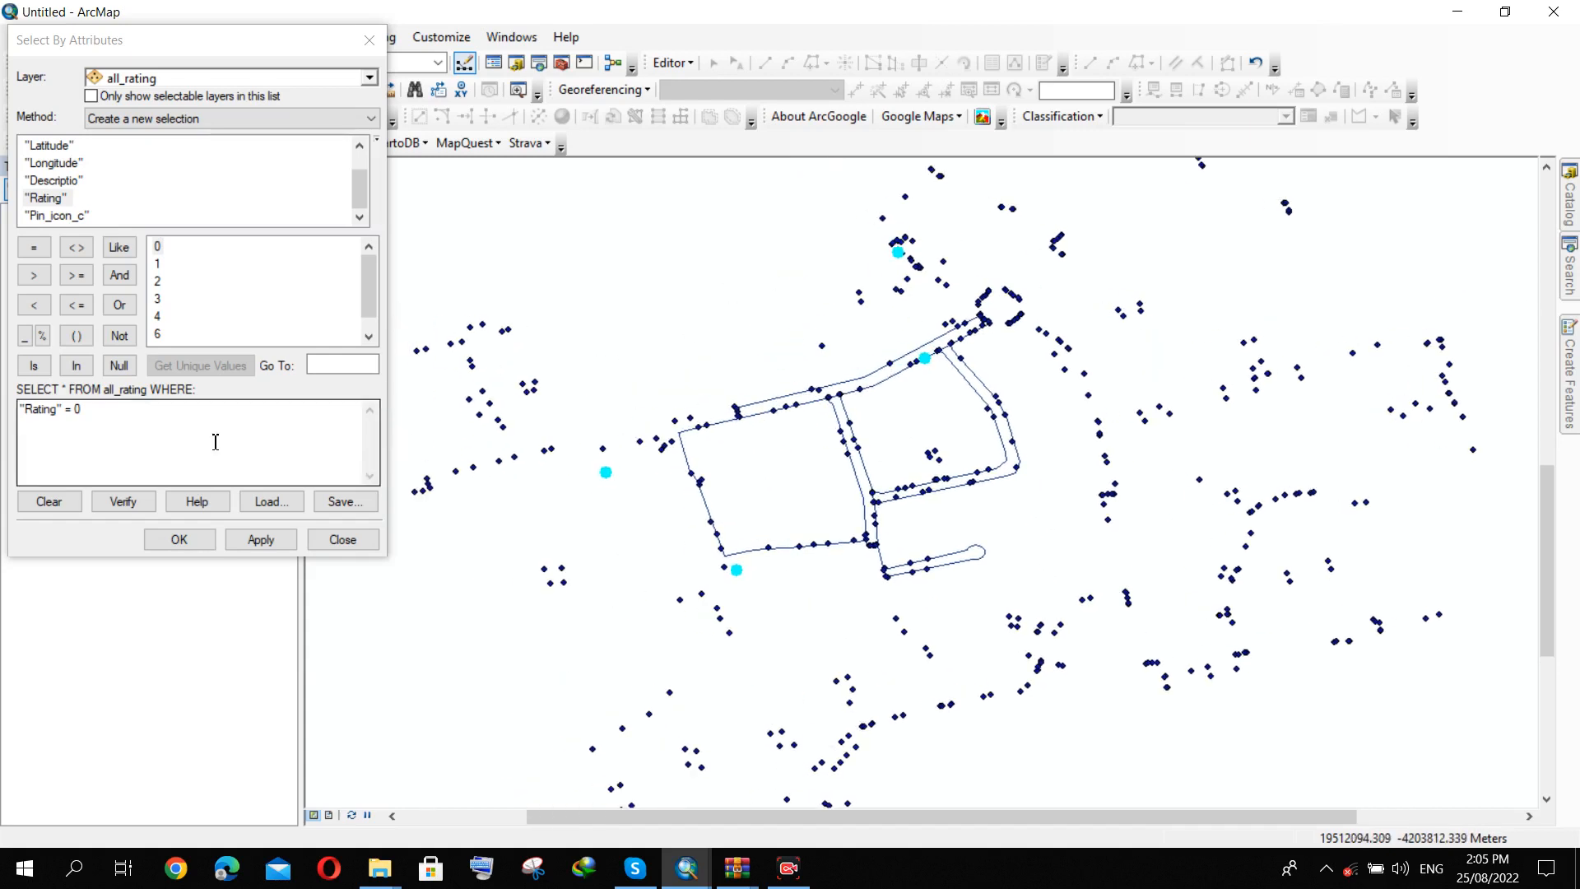
pyautogui.click(179, 540)
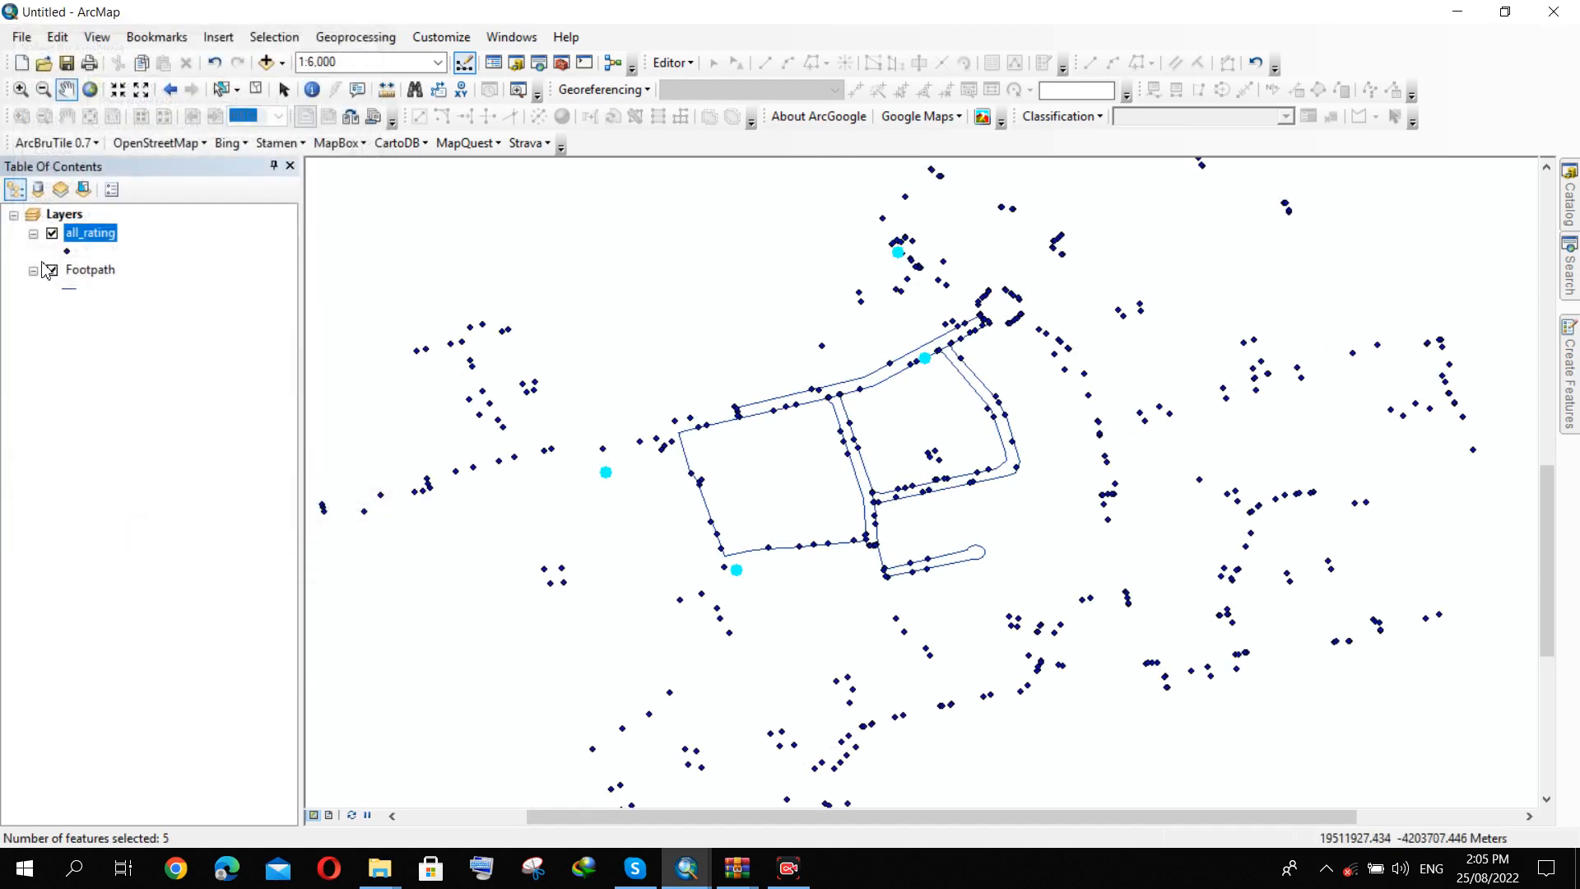
# Export the selected all_rating points as a shapefile named Lowest Overall Rating in the video generartion folder and add it to the map.
pyautogui.rightClick(89, 238)
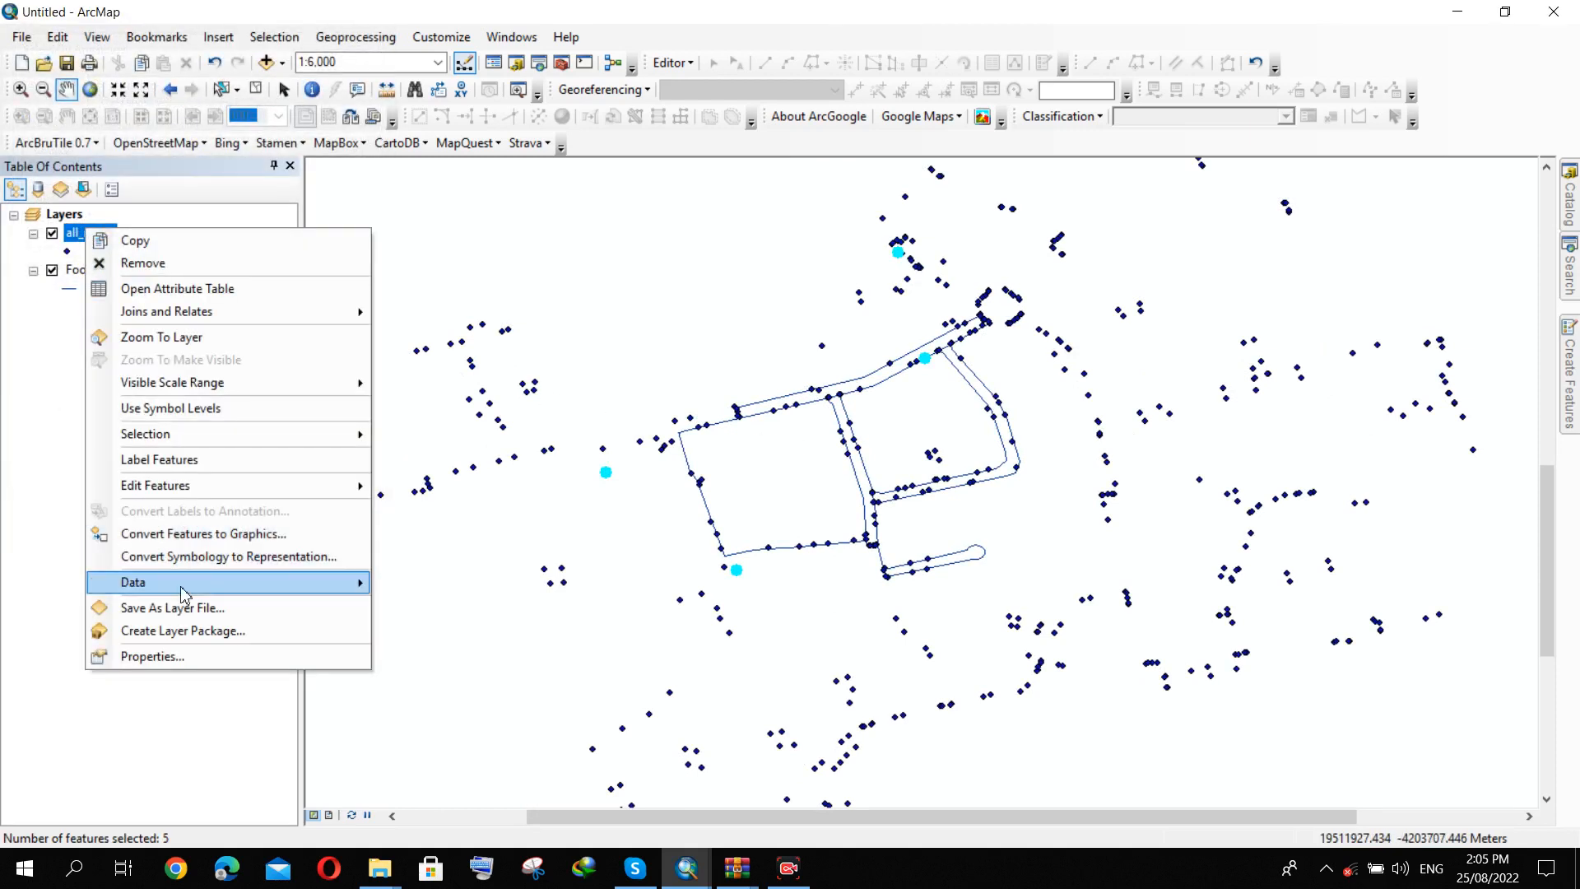
pyautogui.moveTo(354, 581)
pyautogui.click(436, 607)
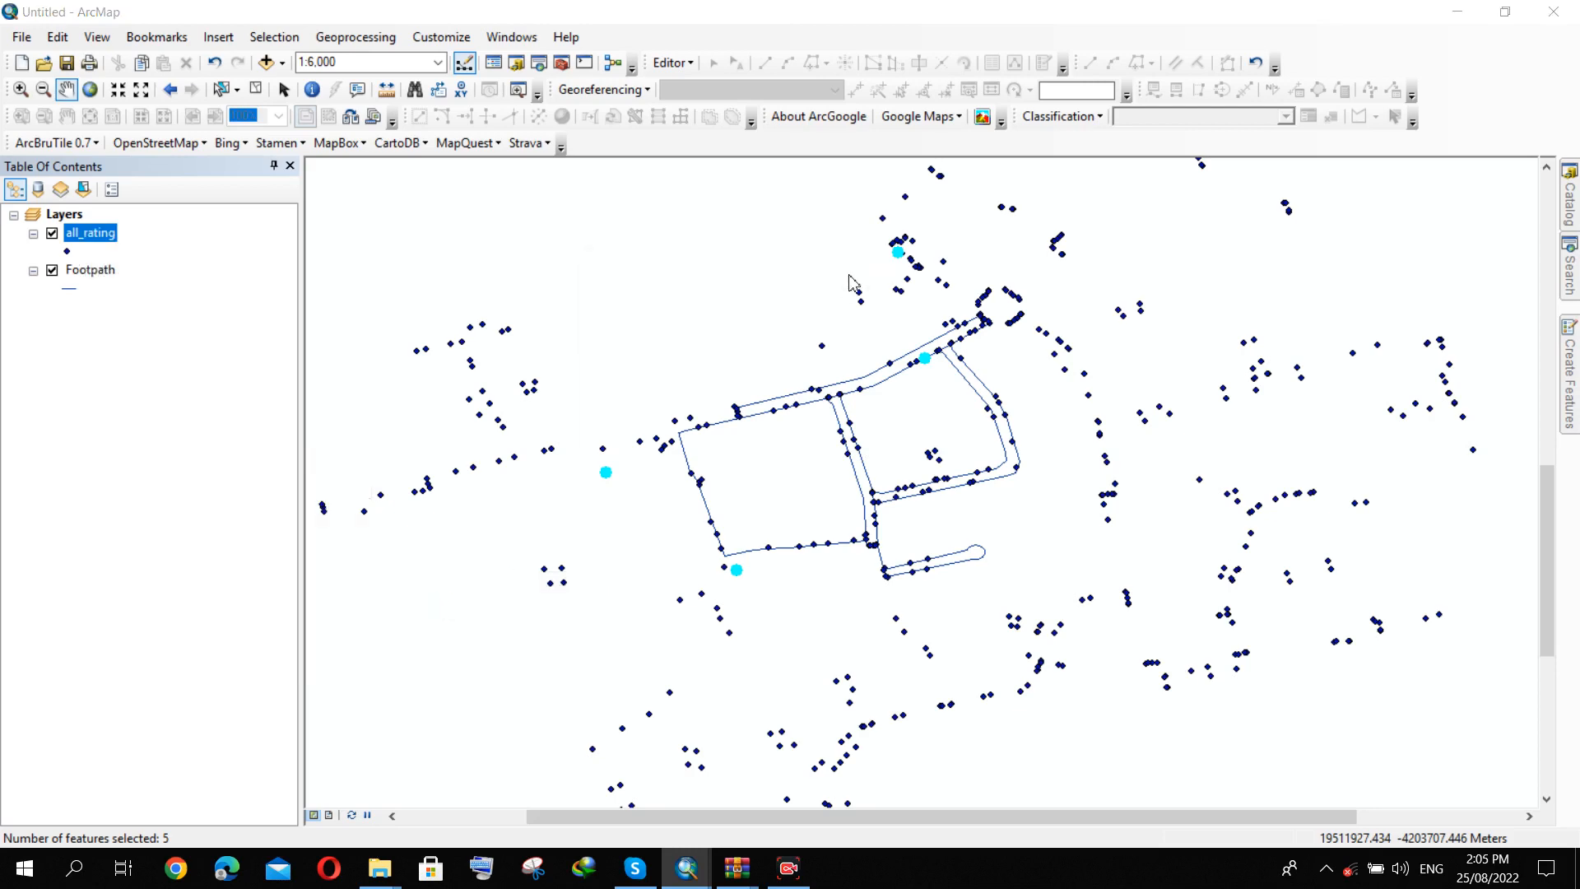
pyautogui.click(965, 466)
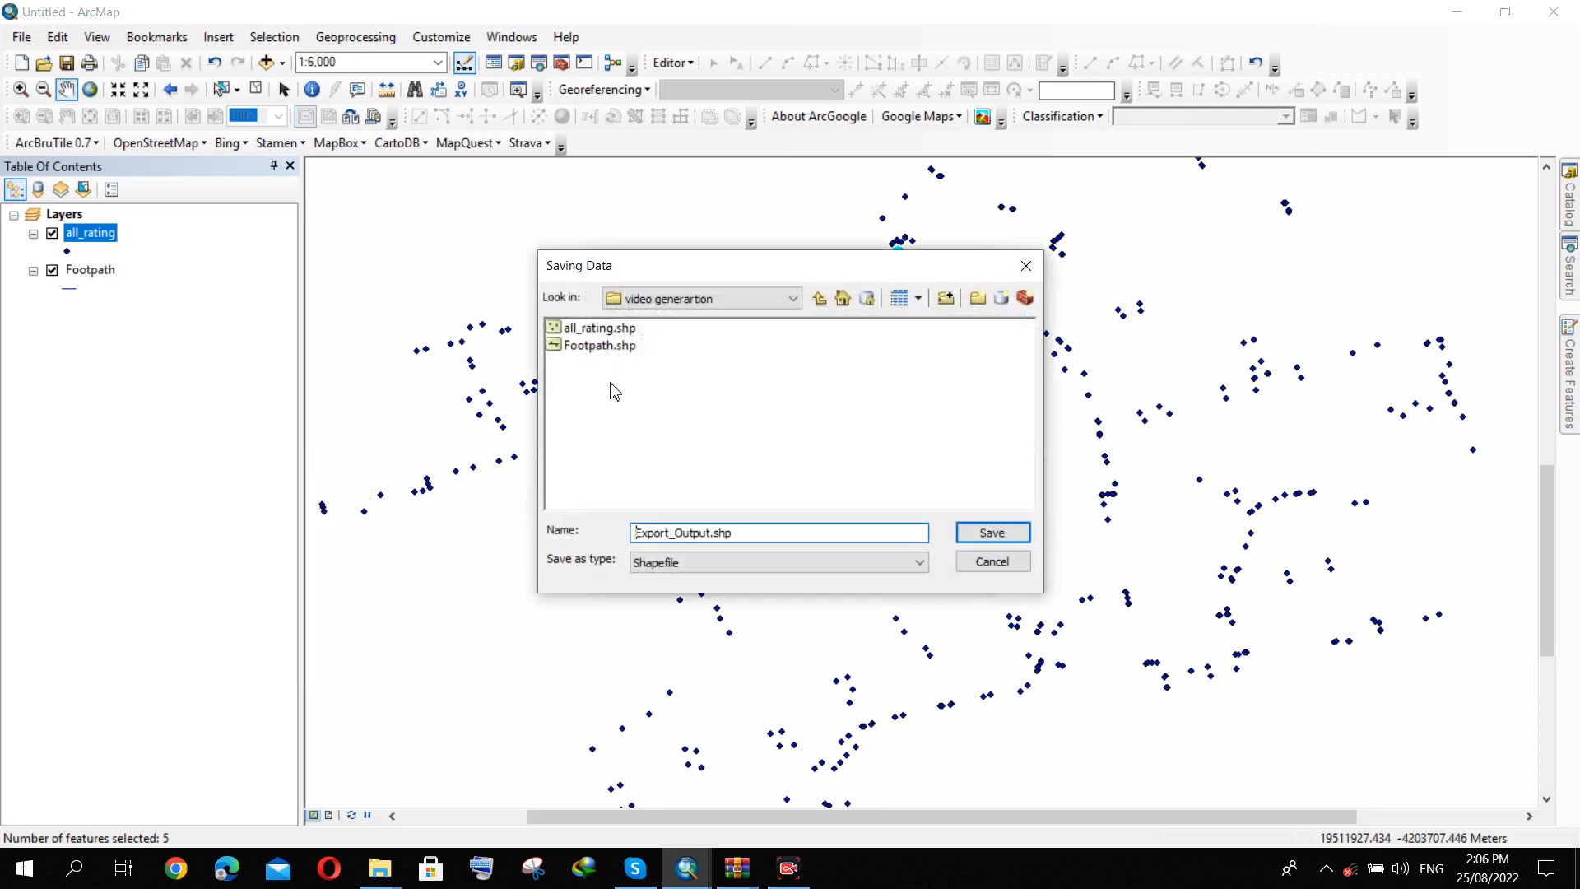
pyautogui.moveTo(758, 536); pyautogui.dragTo(630, 541)
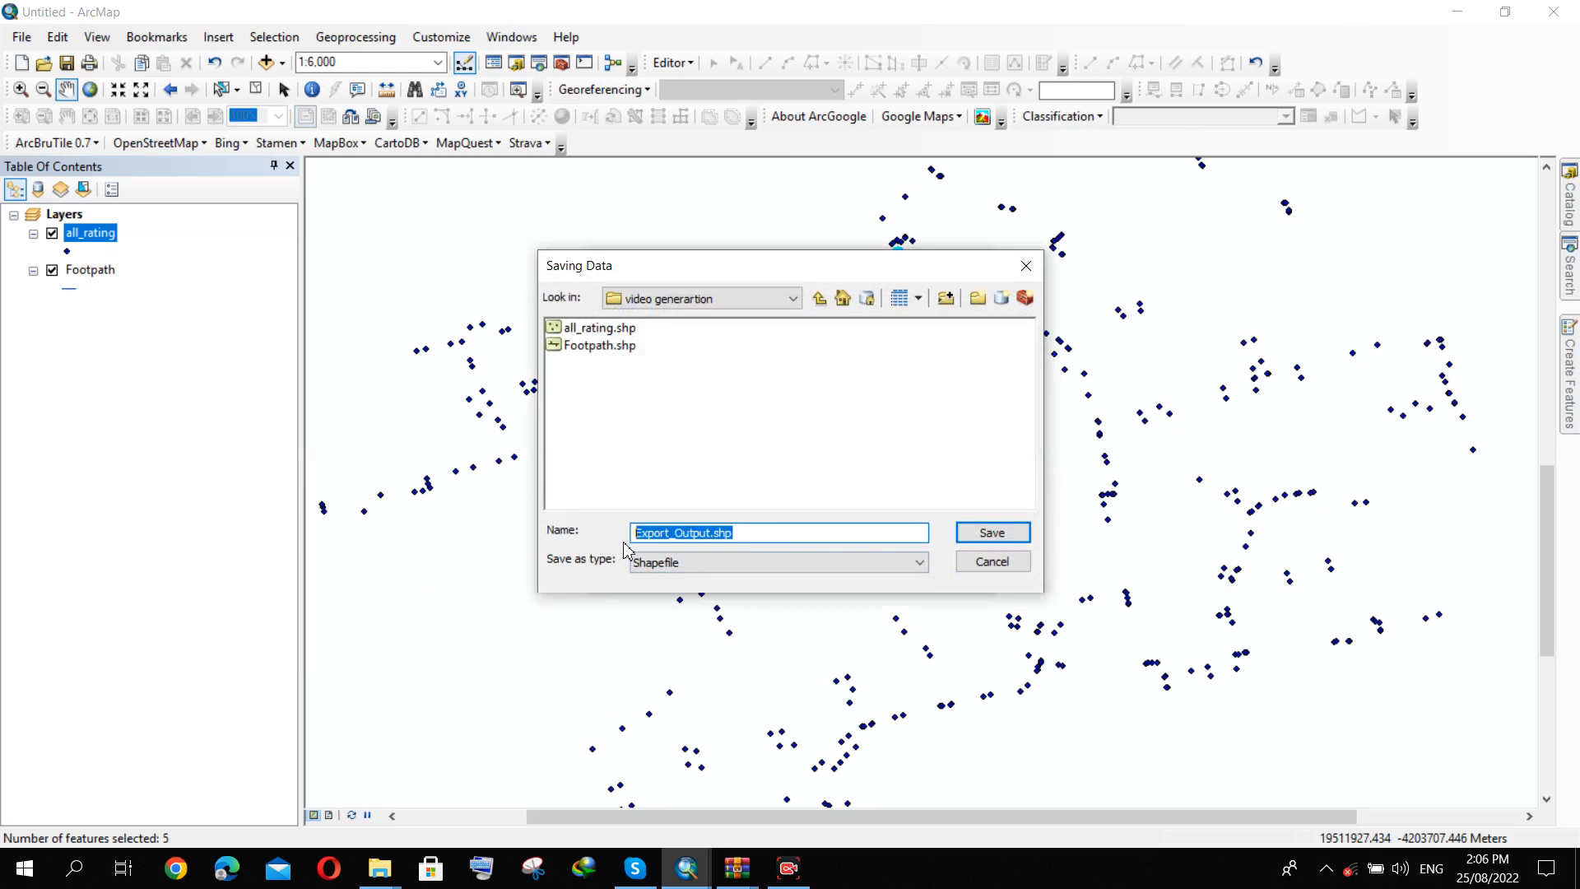
pyautogui.write('t')
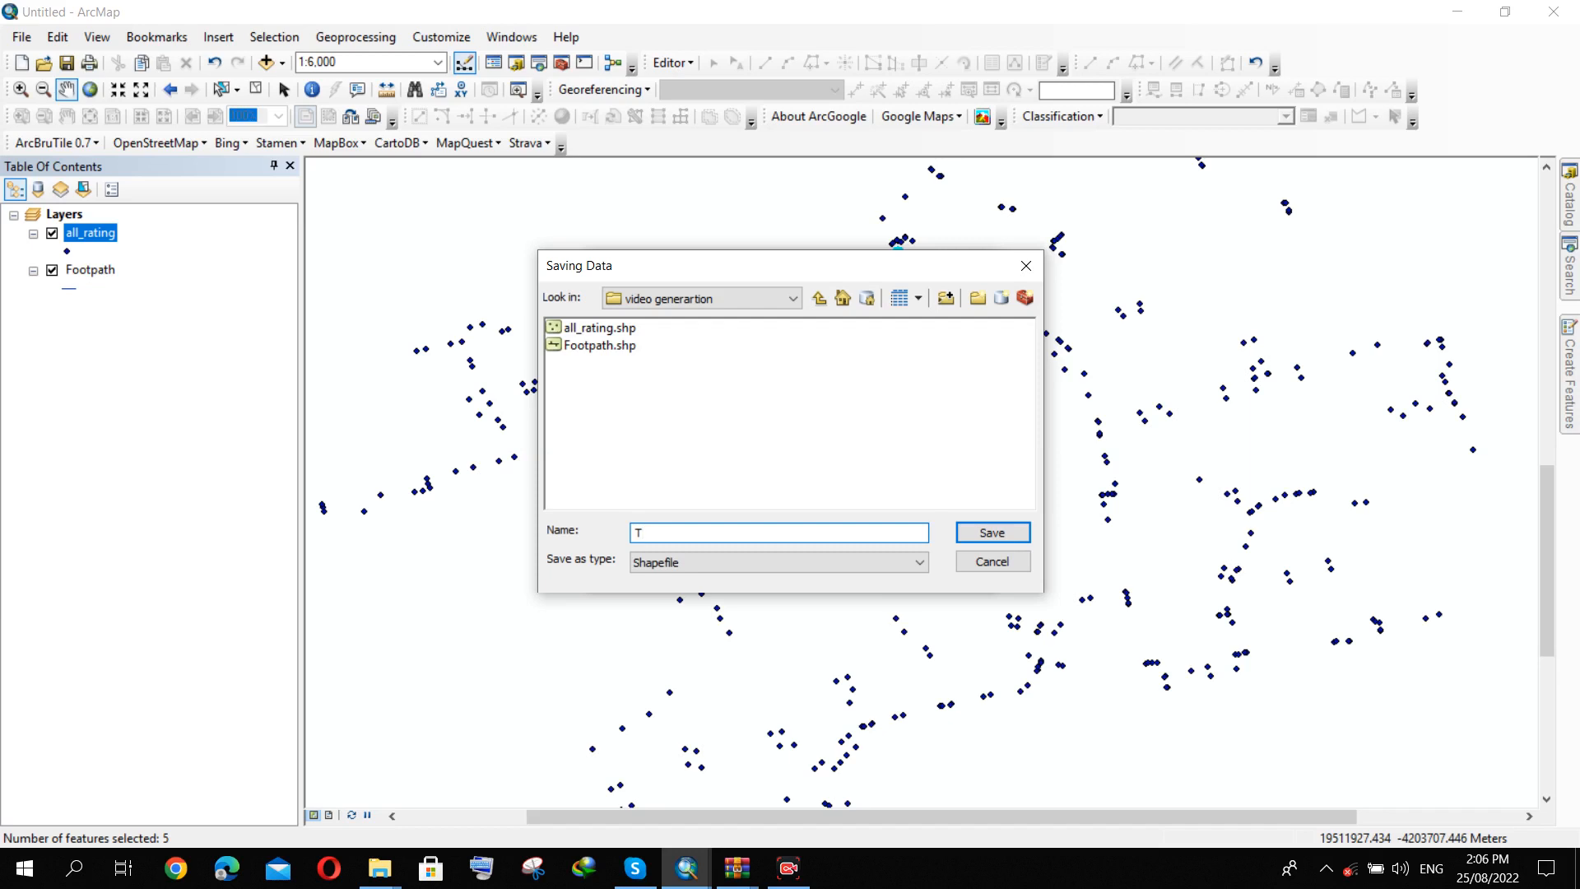
pyautogui.hotkey('ctrl', 'a')
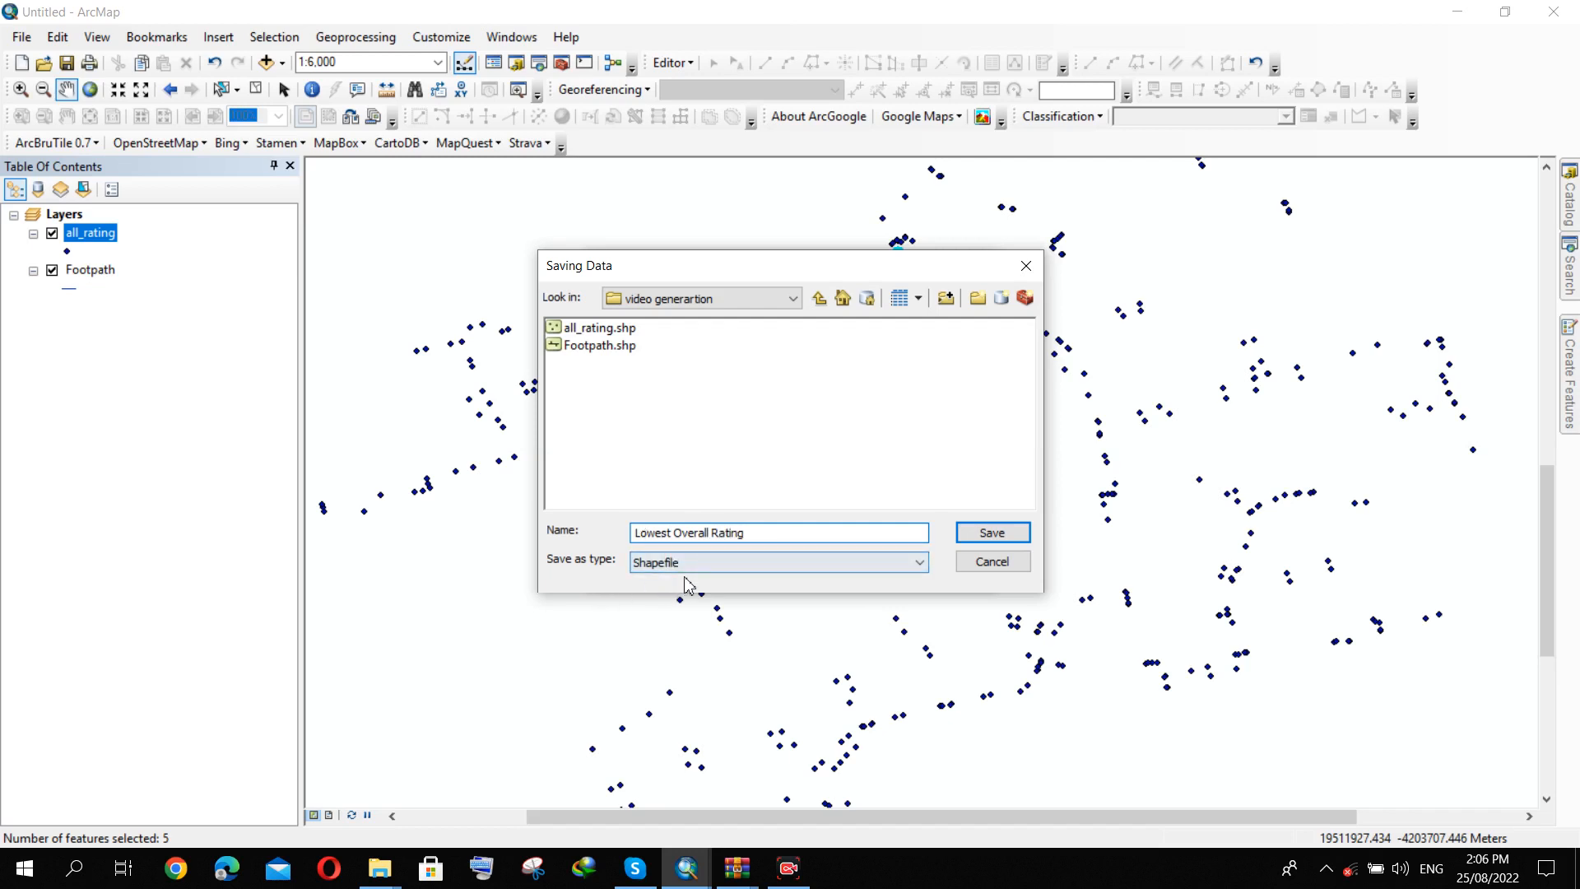
pyautogui.click(990, 531)
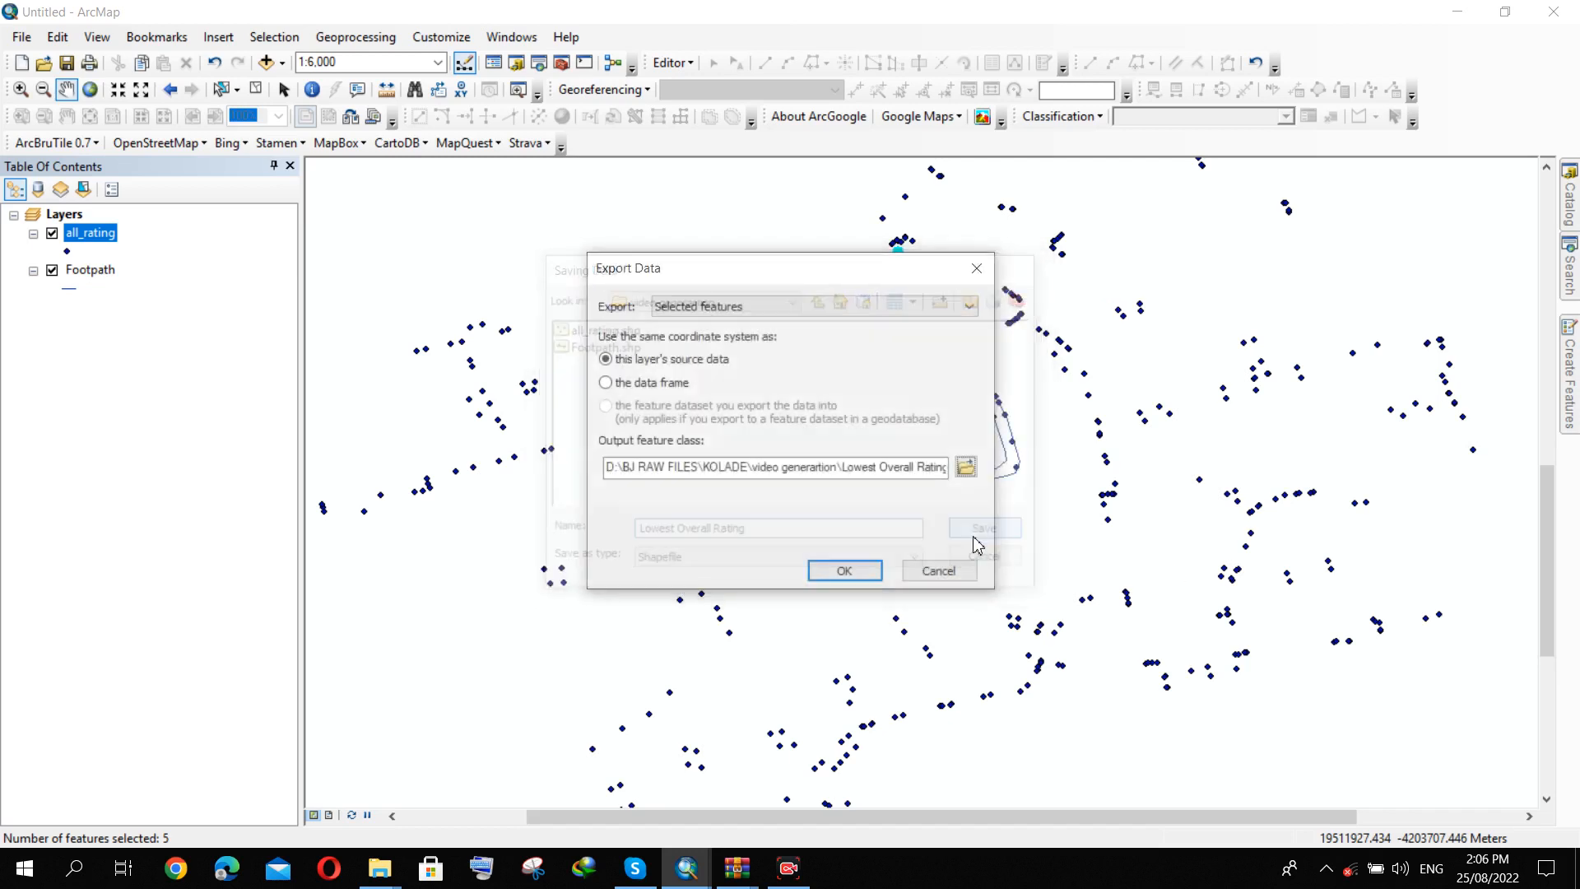
pyautogui.click(843, 569)
pyautogui.click(860, 515)
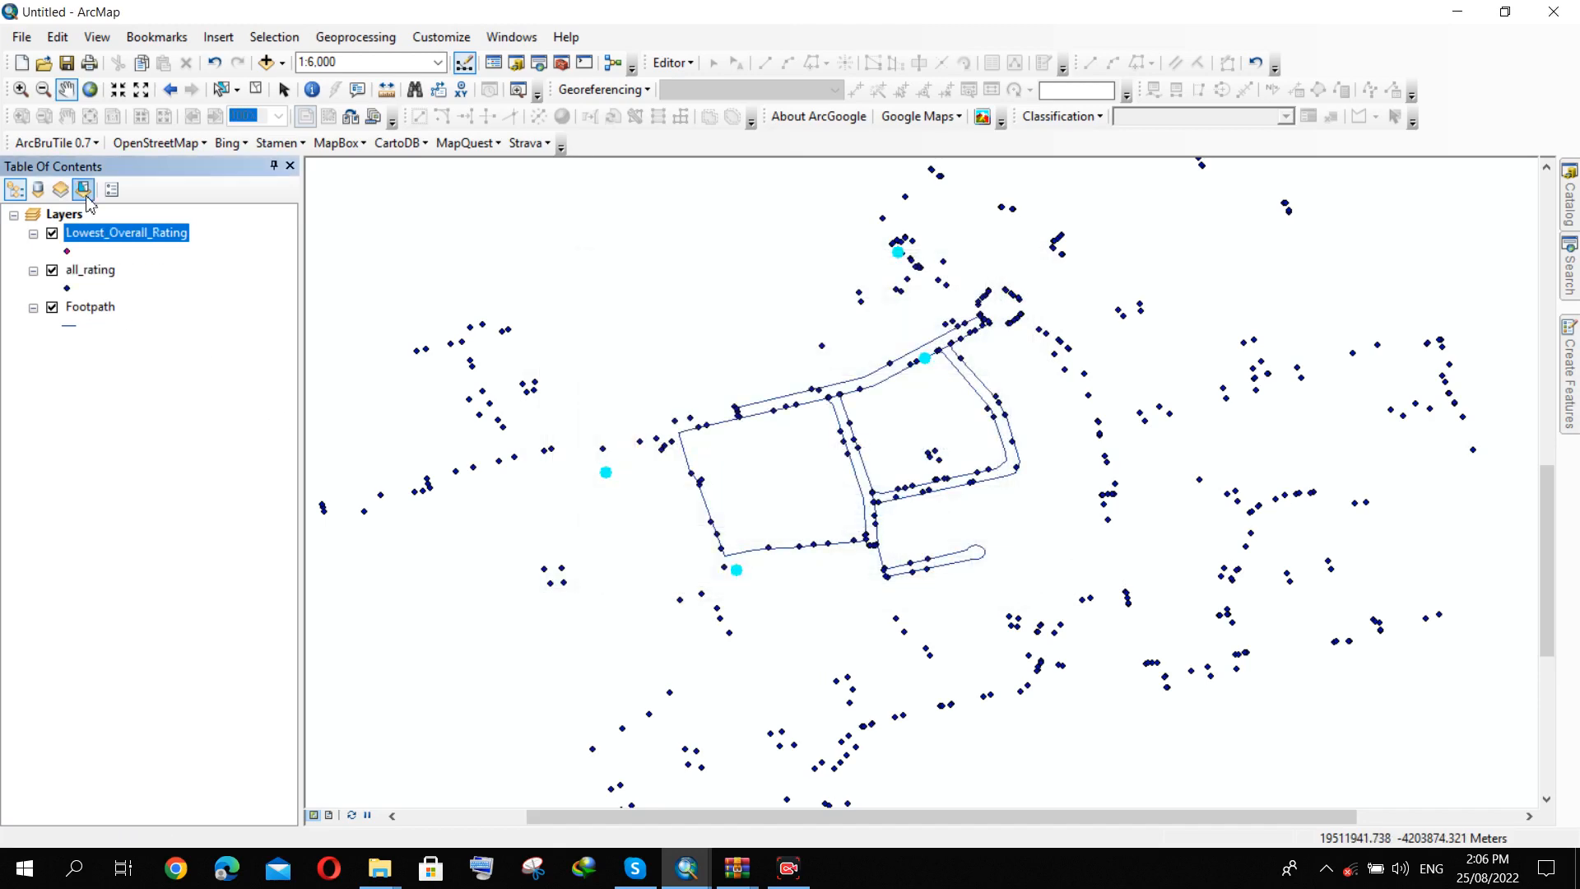
# Symbolize the Lowest_Overall_Rating points with the Circle 2 marker at size 8 in red.
pyautogui.click(67, 252)
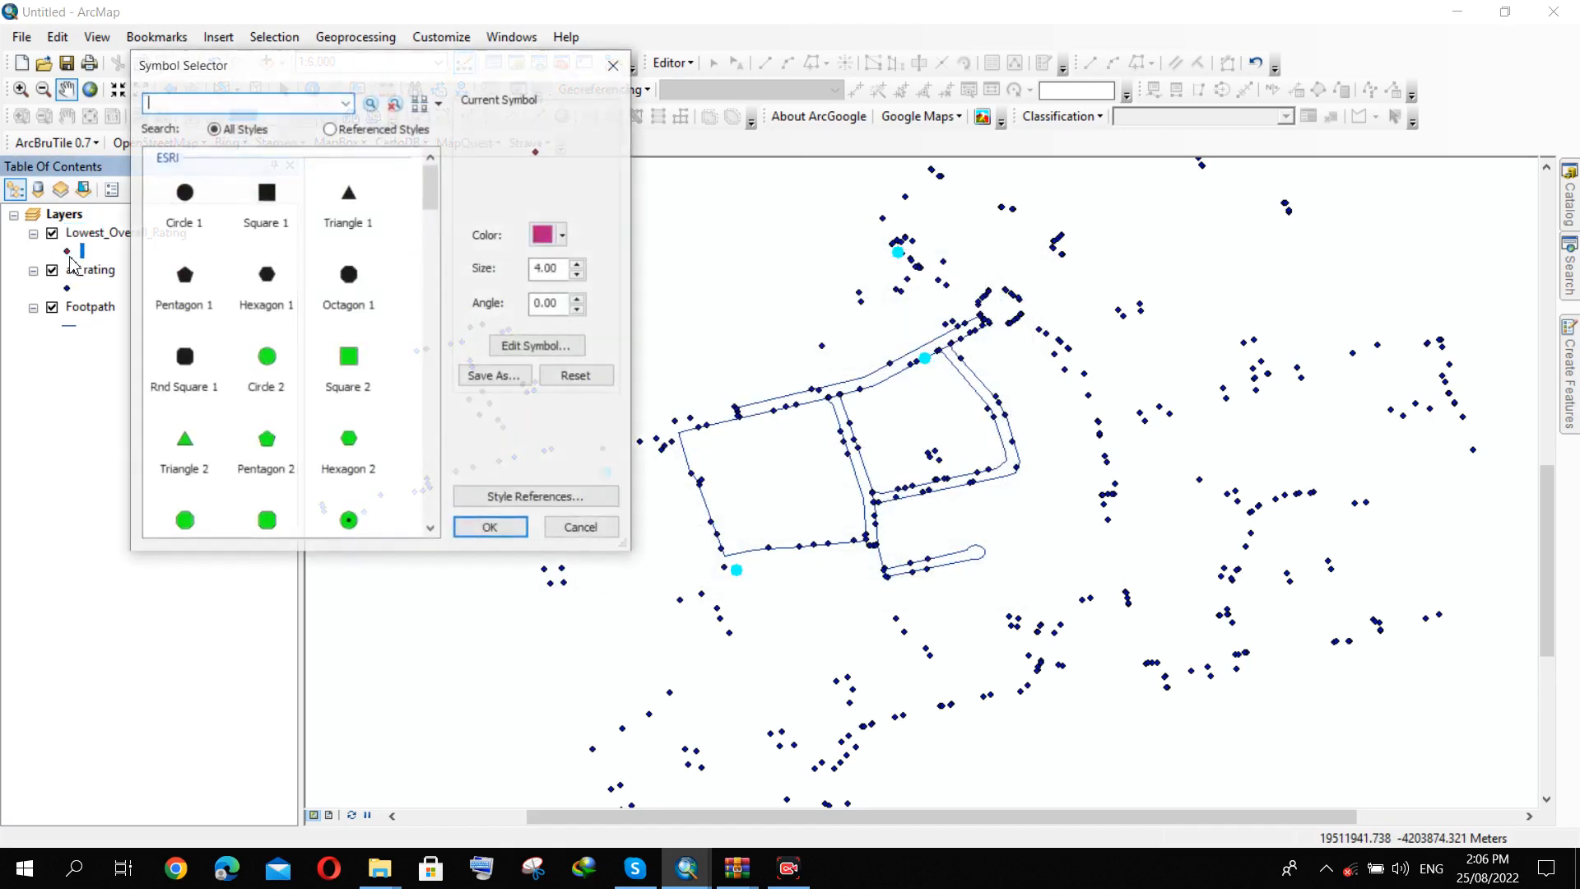
pyautogui.click(284, 391)
pyautogui.click(548, 267)
pyautogui.doubleClick(542, 269)
pyautogui.write('8')
pyautogui.click(563, 236)
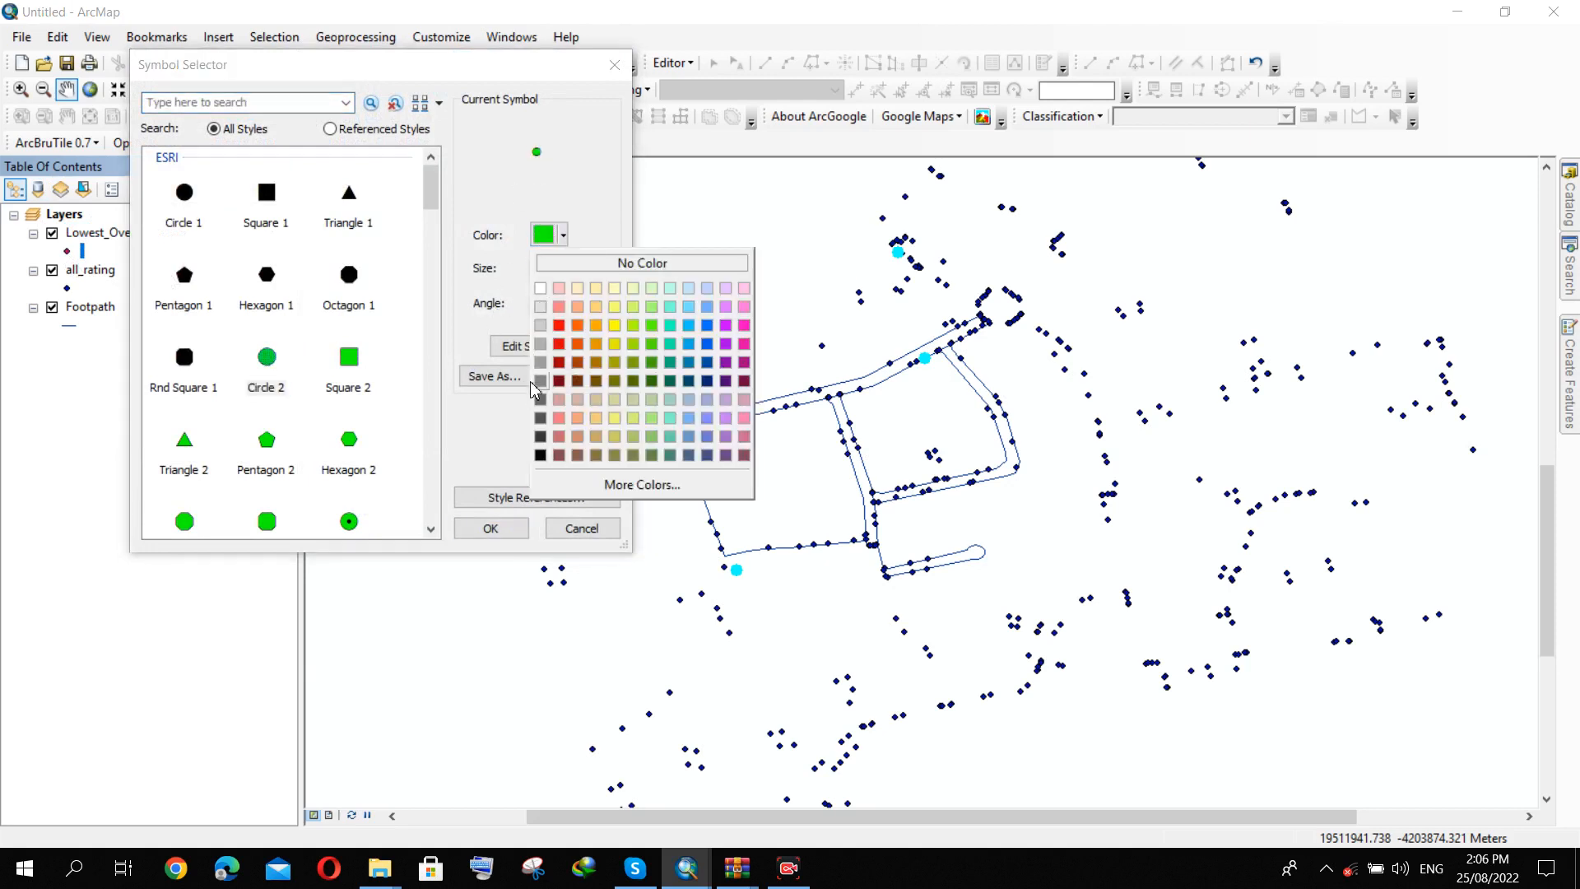
pyautogui.click(559, 344)
pyautogui.click(490, 527)
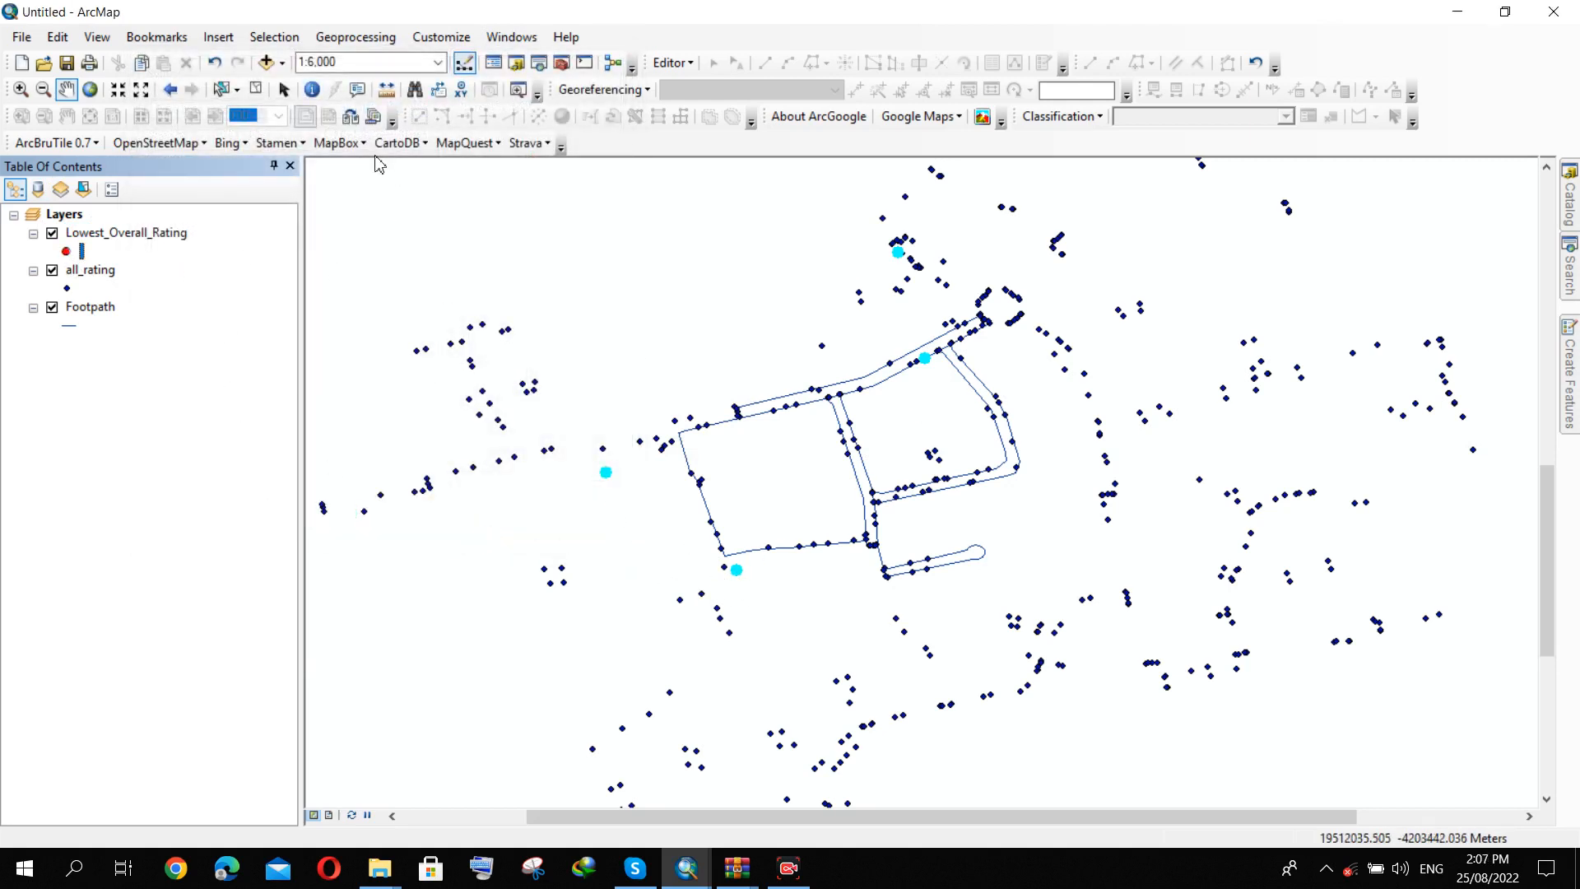
# Clear the selected features and inspect where the Lowest_Overall_Rating points lie relative to the Footpath lines.
pyautogui.click(274, 37)
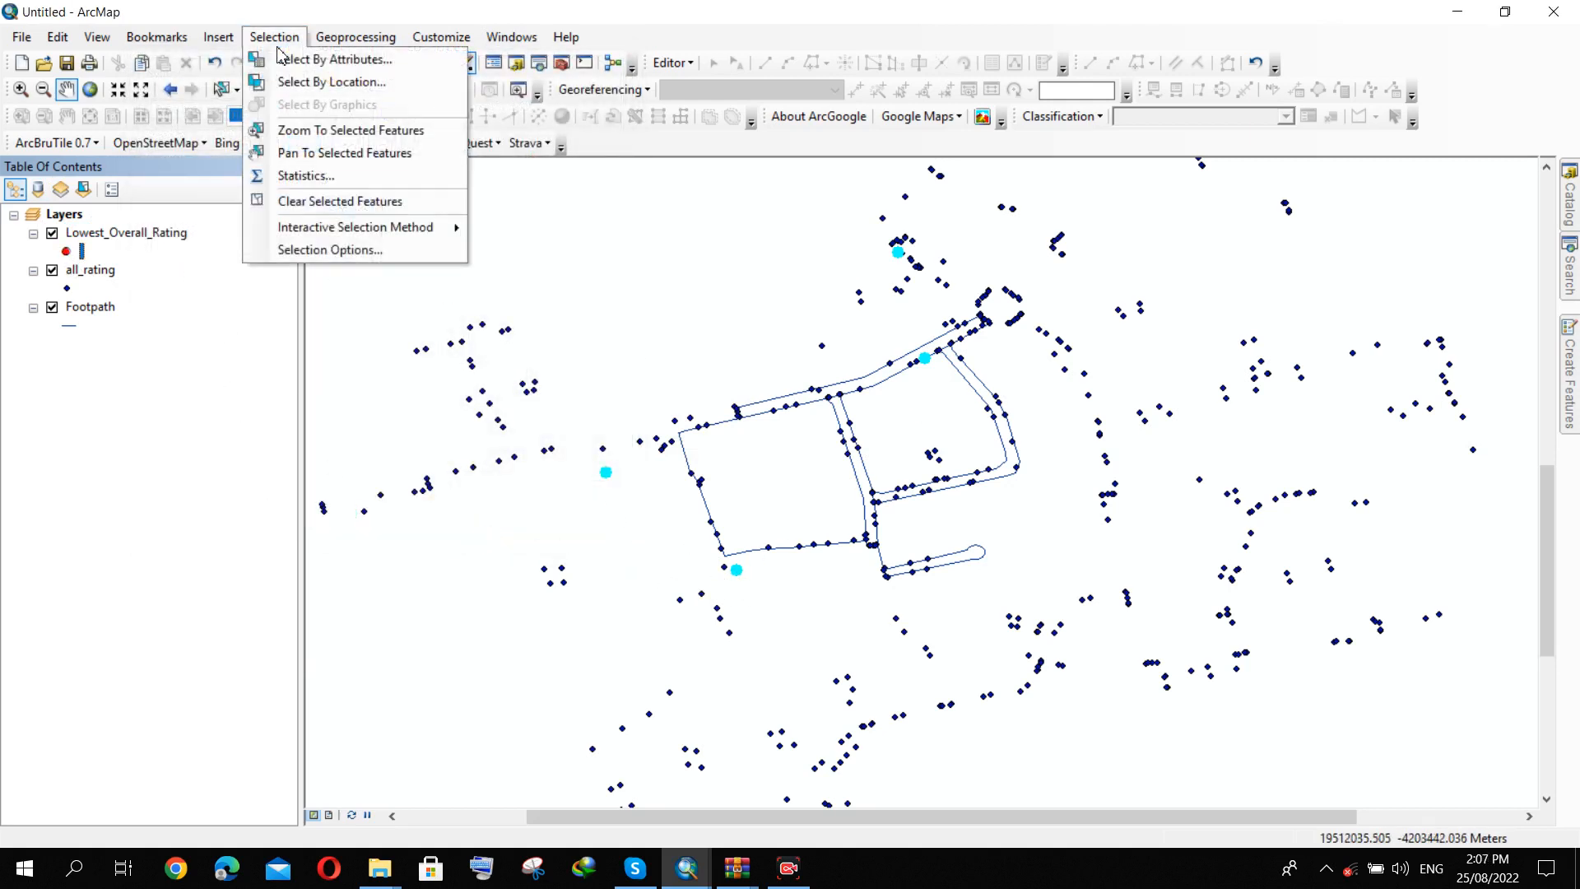
pyautogui.click(319, 209)
pyautogui.scroll(-2, 887, 273)
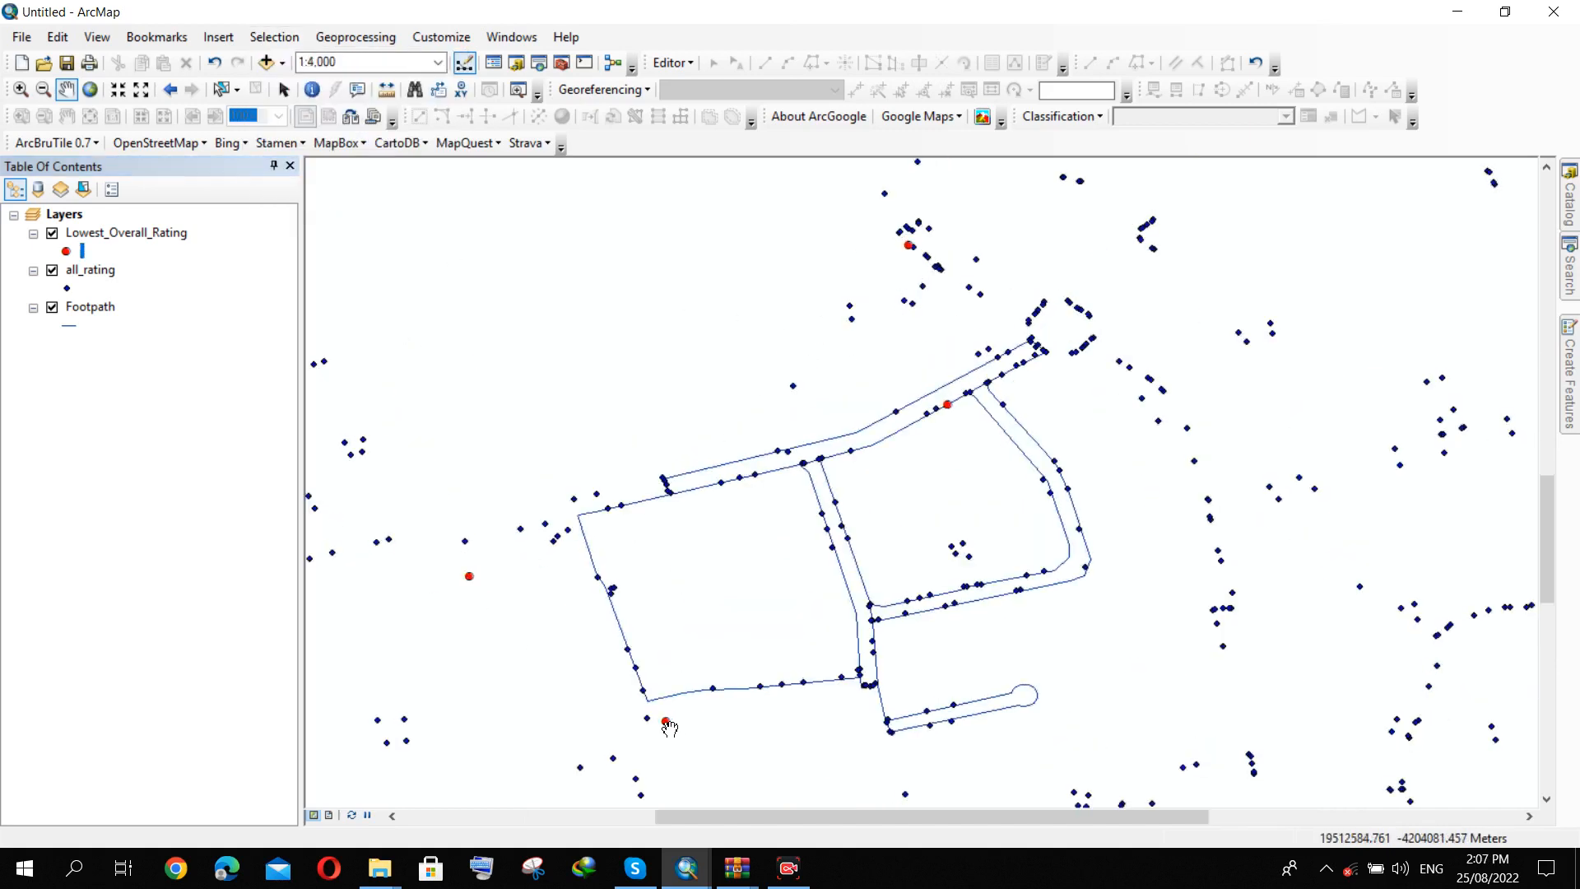
pyautogui.scroll(2, 623, 532)
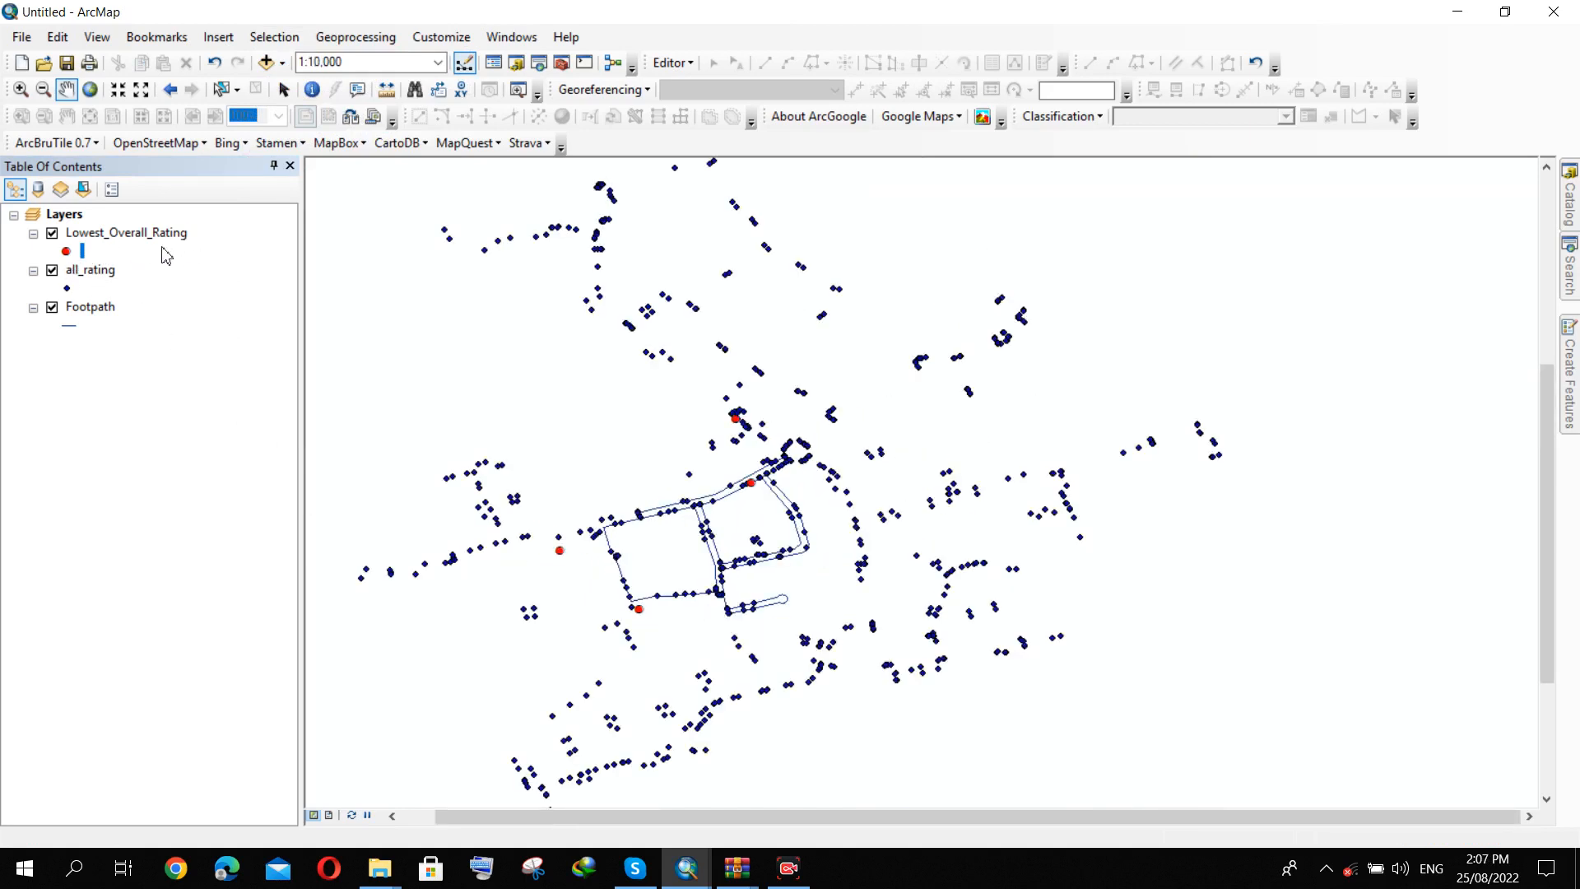
pyautogui.scroll(1, 671, 506)
pyautogui.scroll(-2, 601, 281)
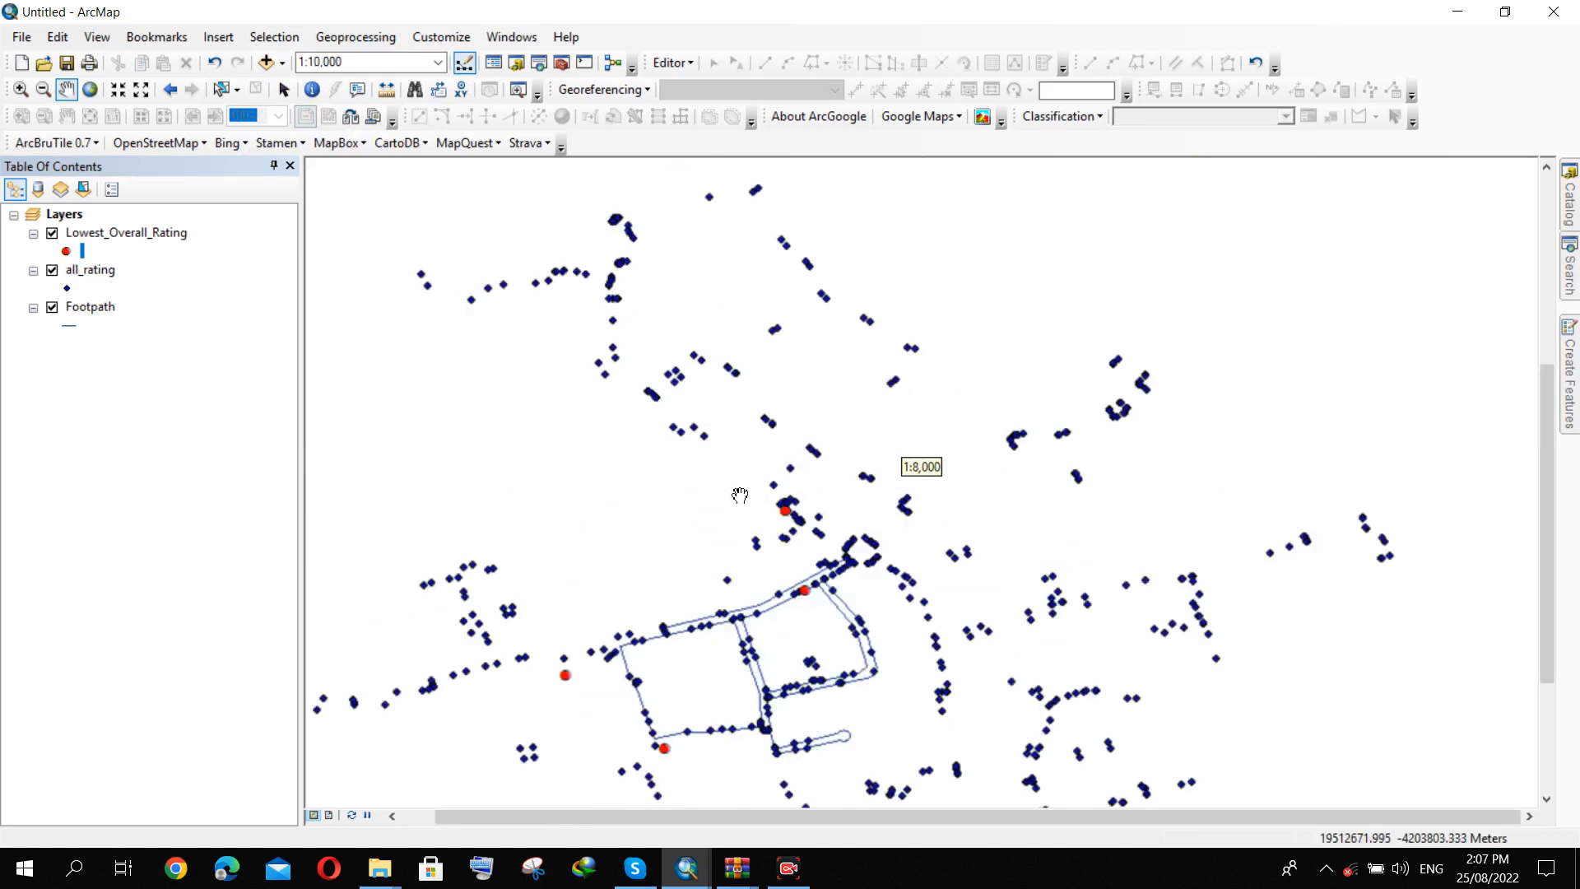
pyautogui.moveTo(694, 565); pyautogui.dragTo(705, 472)
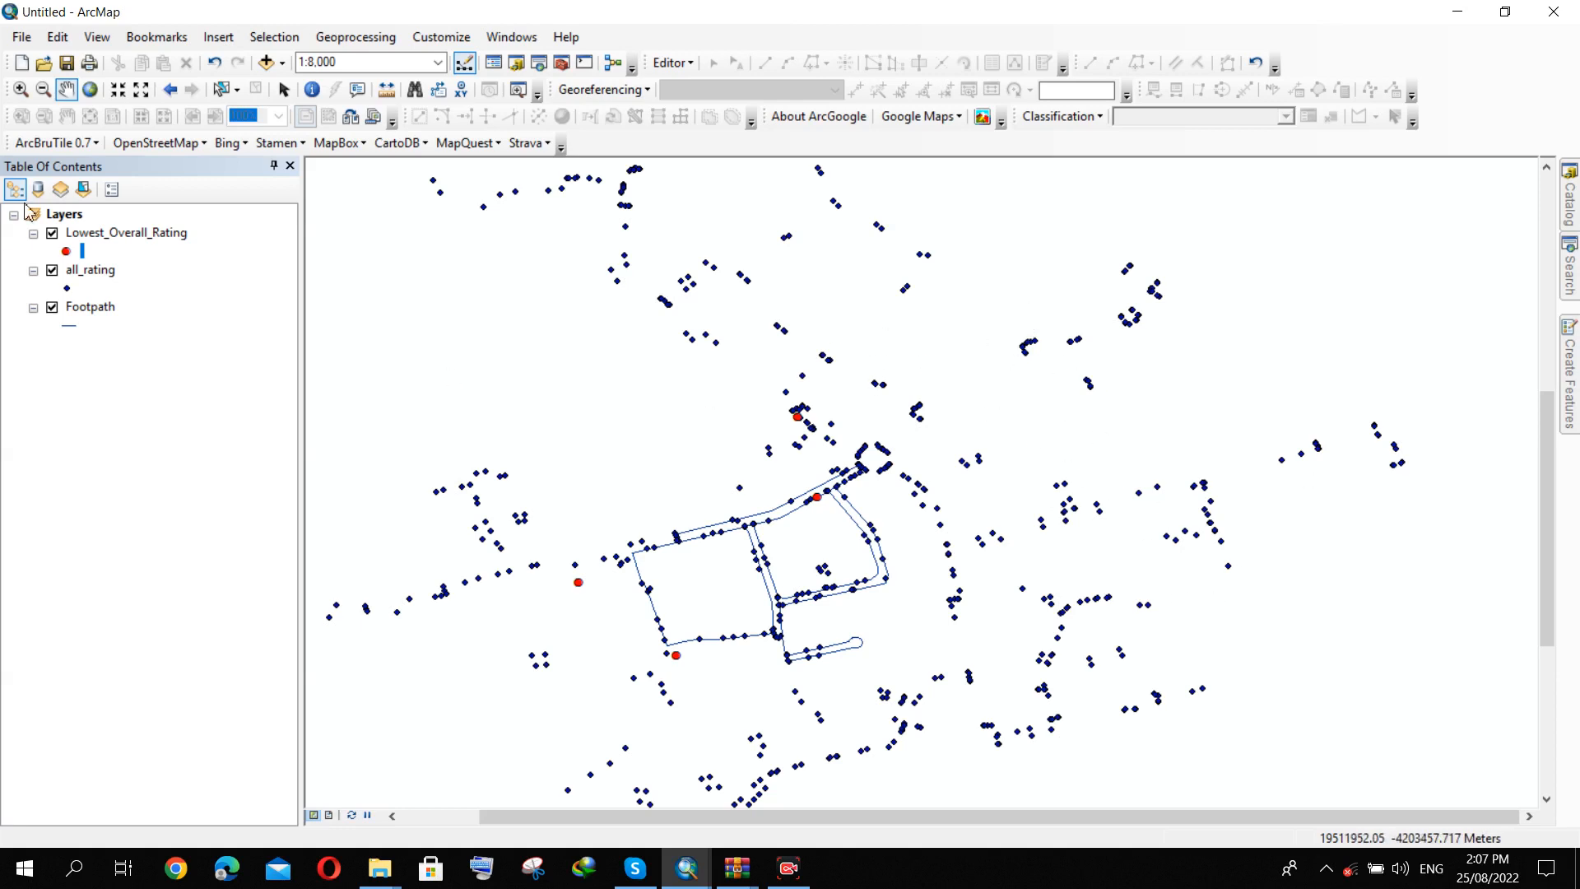
# Review the attribute records of the all_rating layer and close the table.
pyautogui.click(96, 275)
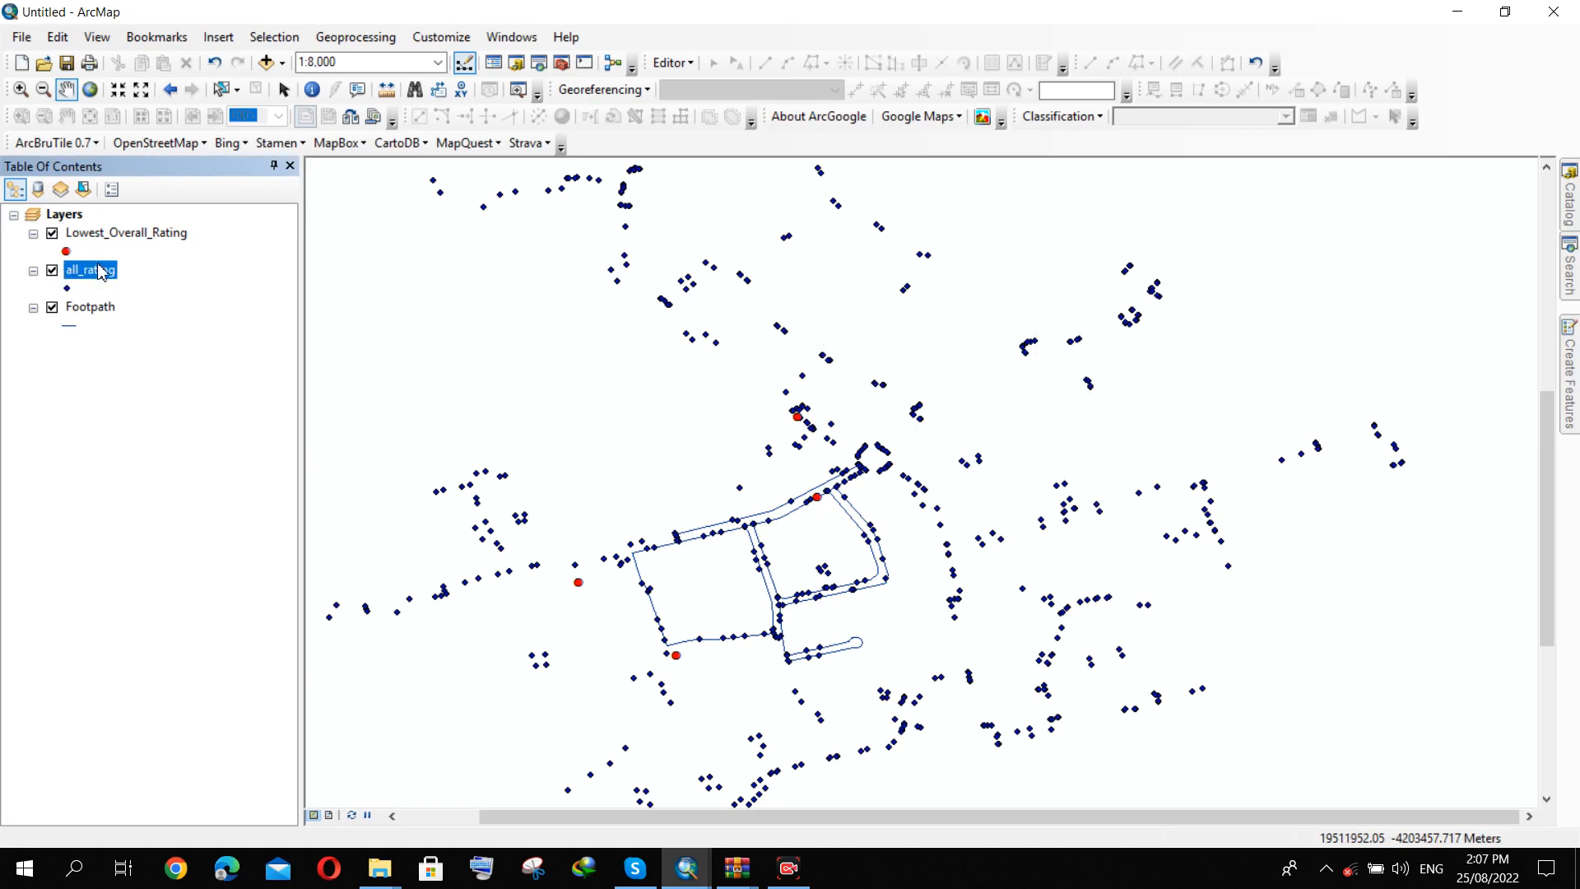
pyautogui.rightClick(91, 280)
pyautogui.click(131, 332)
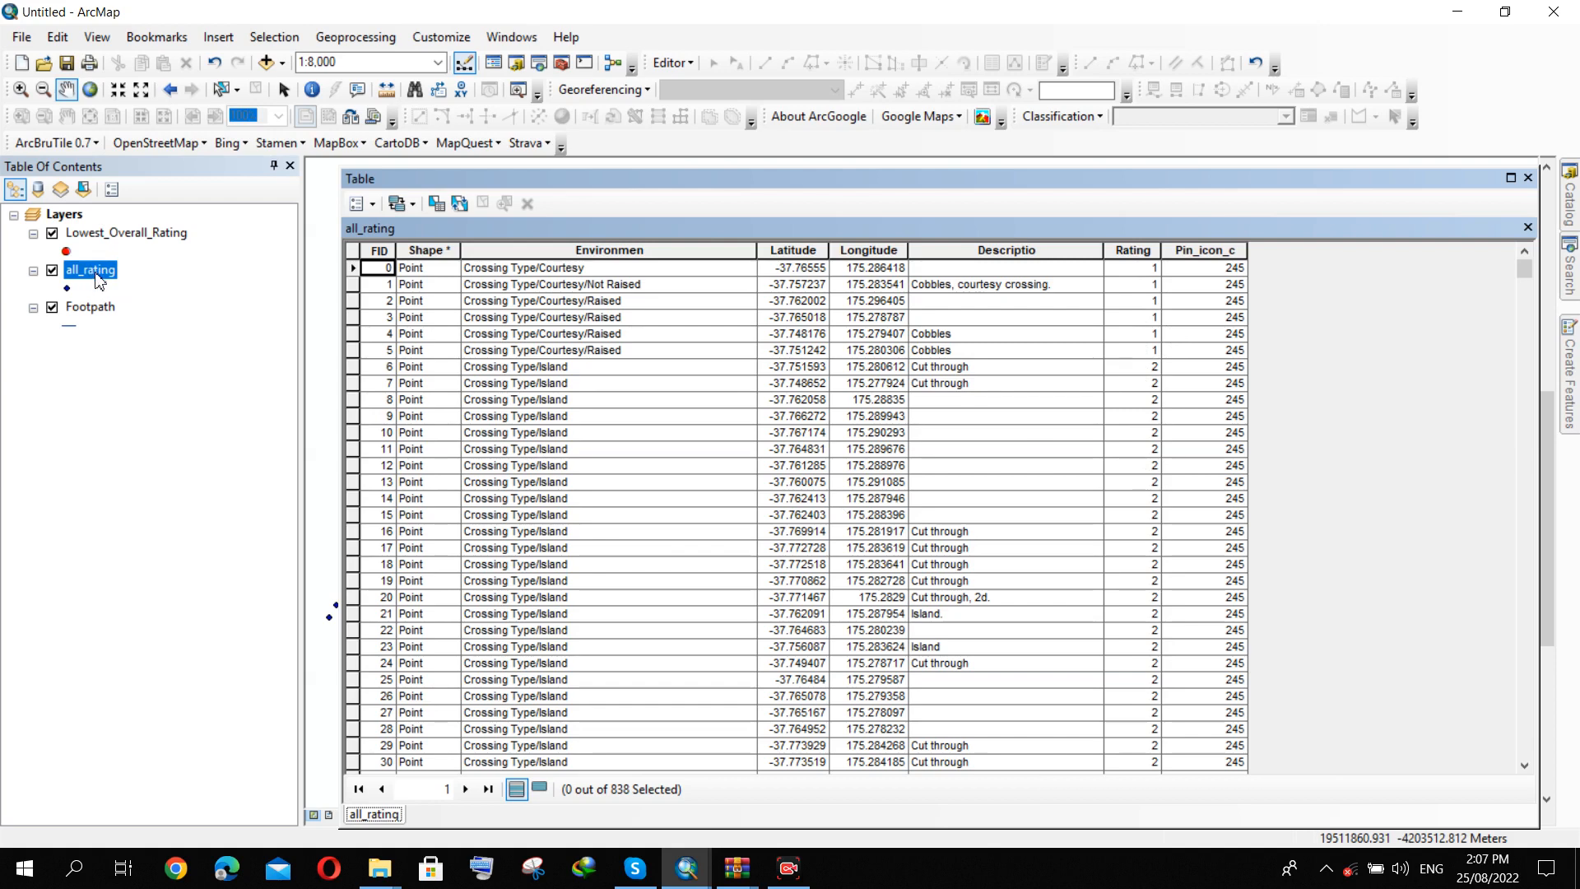
pyautogui.click(1527, 179)
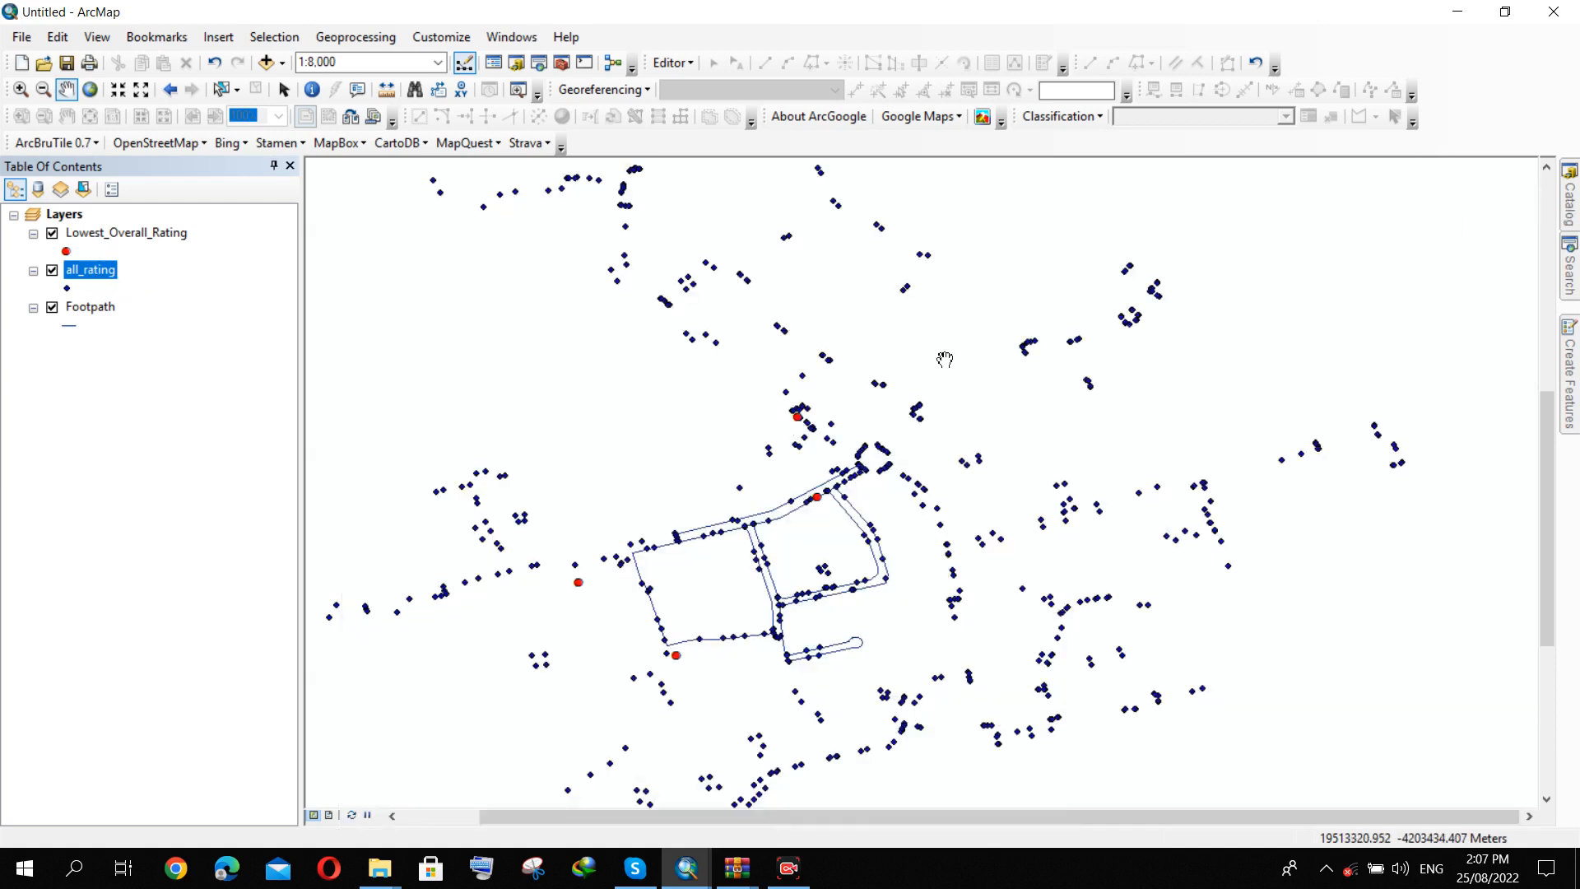
# Select the all_rating points by attributes again with the expression "Rating" = 0, creating a new selection.
pyautogui.click(300, 38)
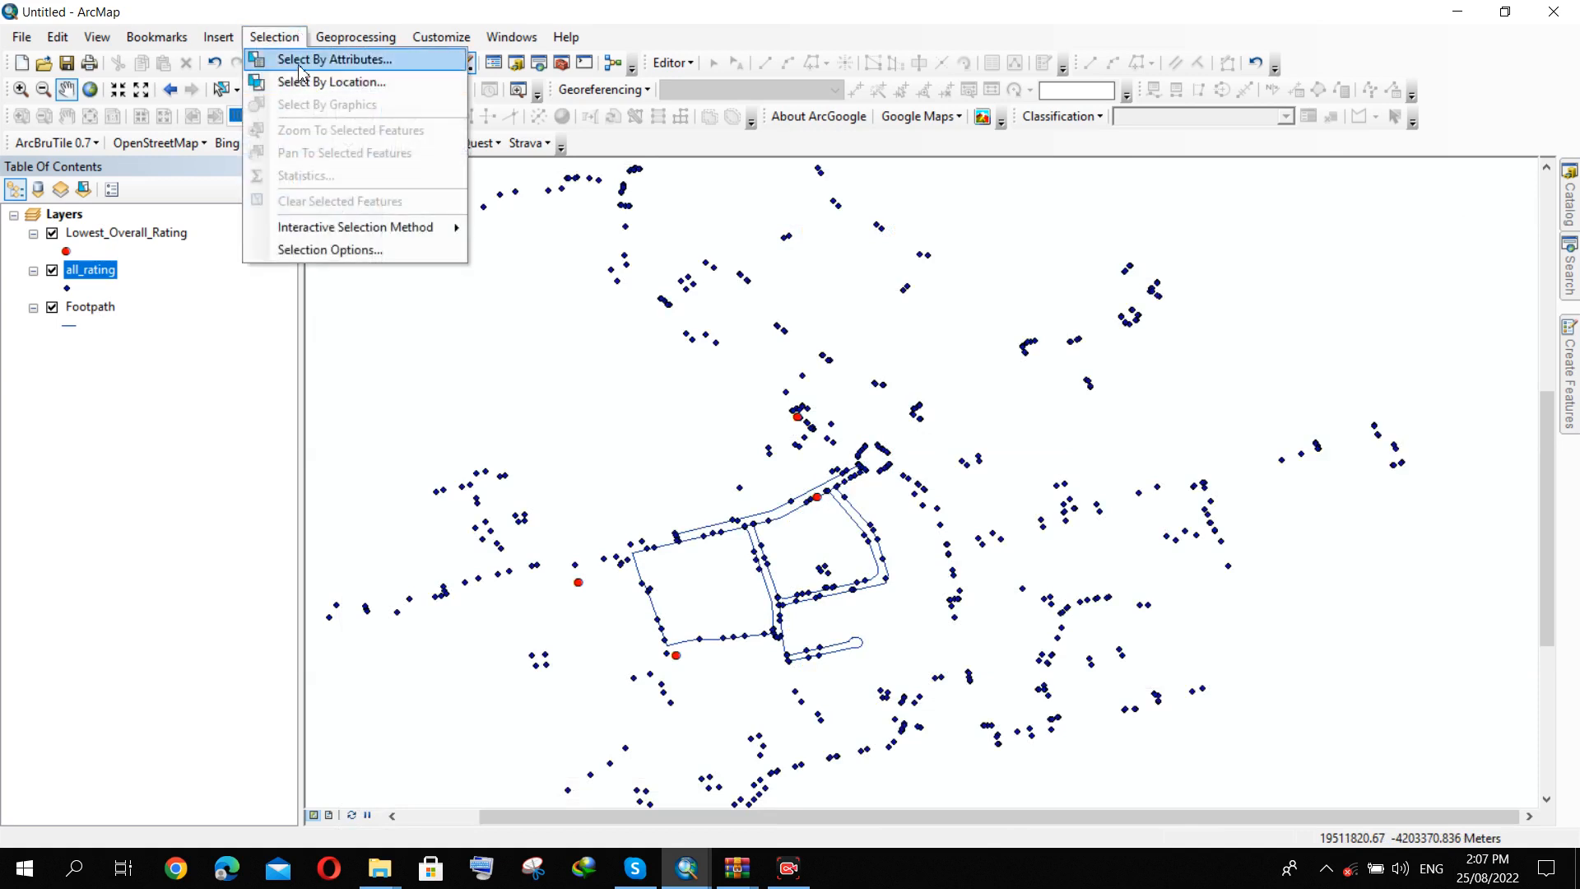
pyautogui.click(301, 61)
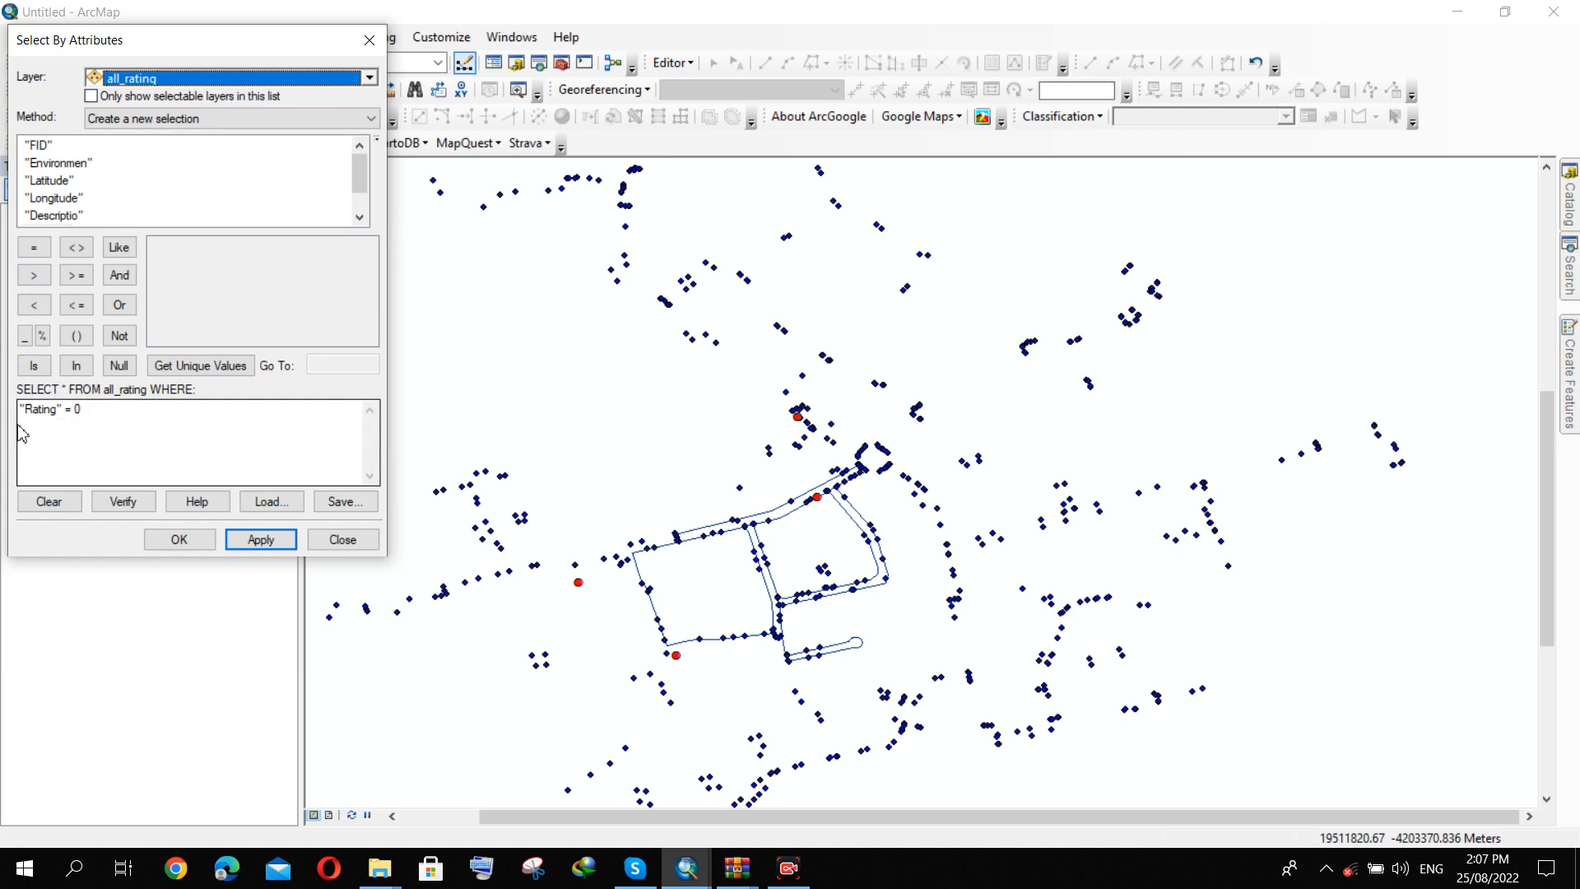
pyautogui.click(259, 540)
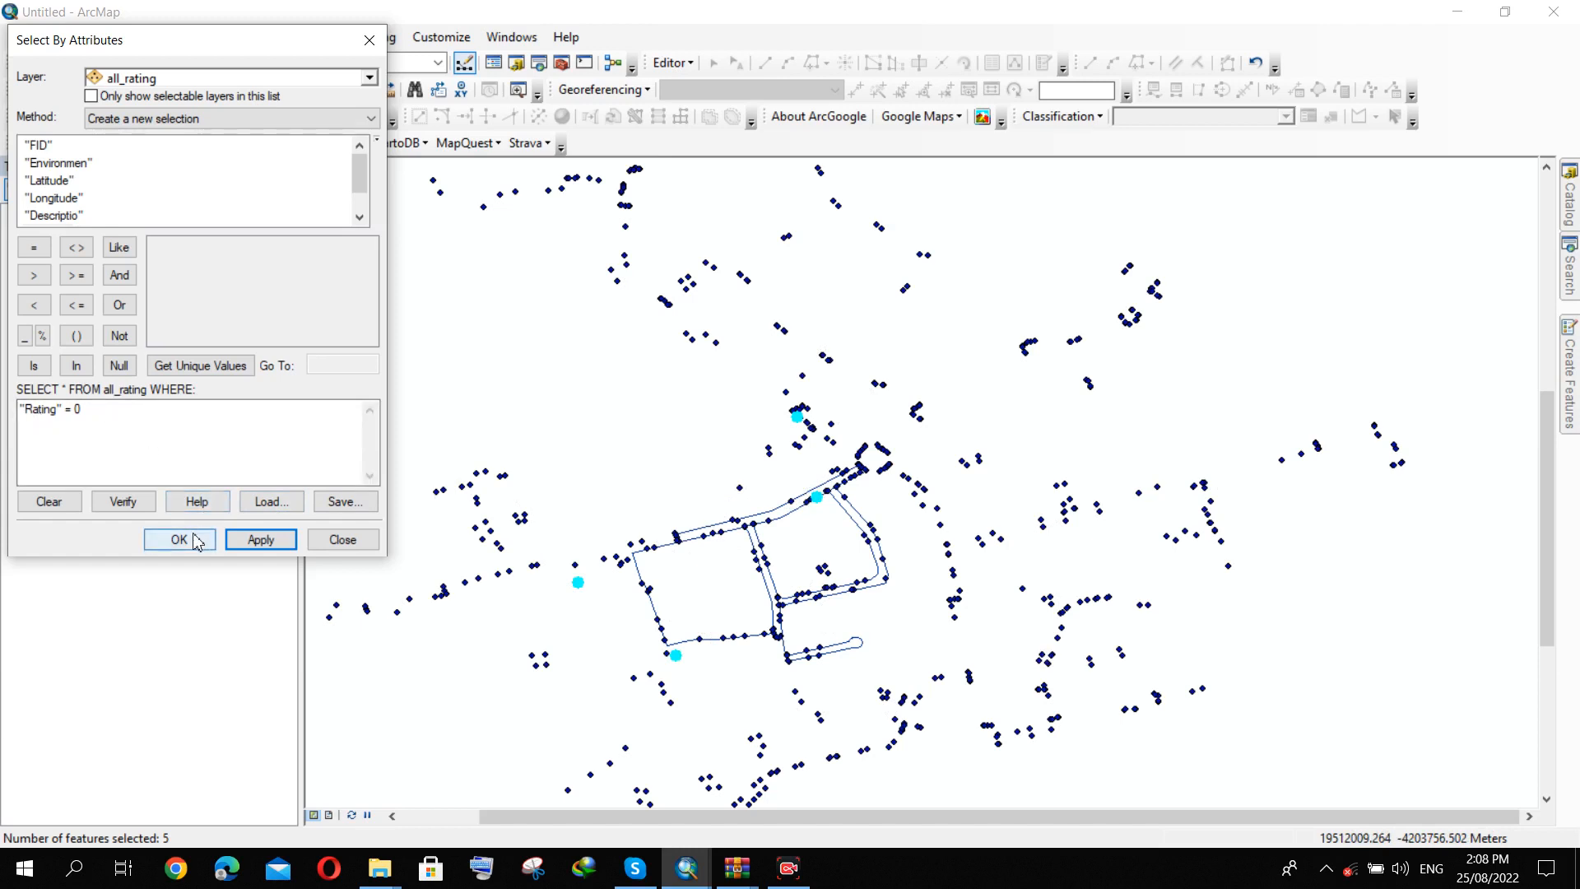
pyautogui.click(257, 537)
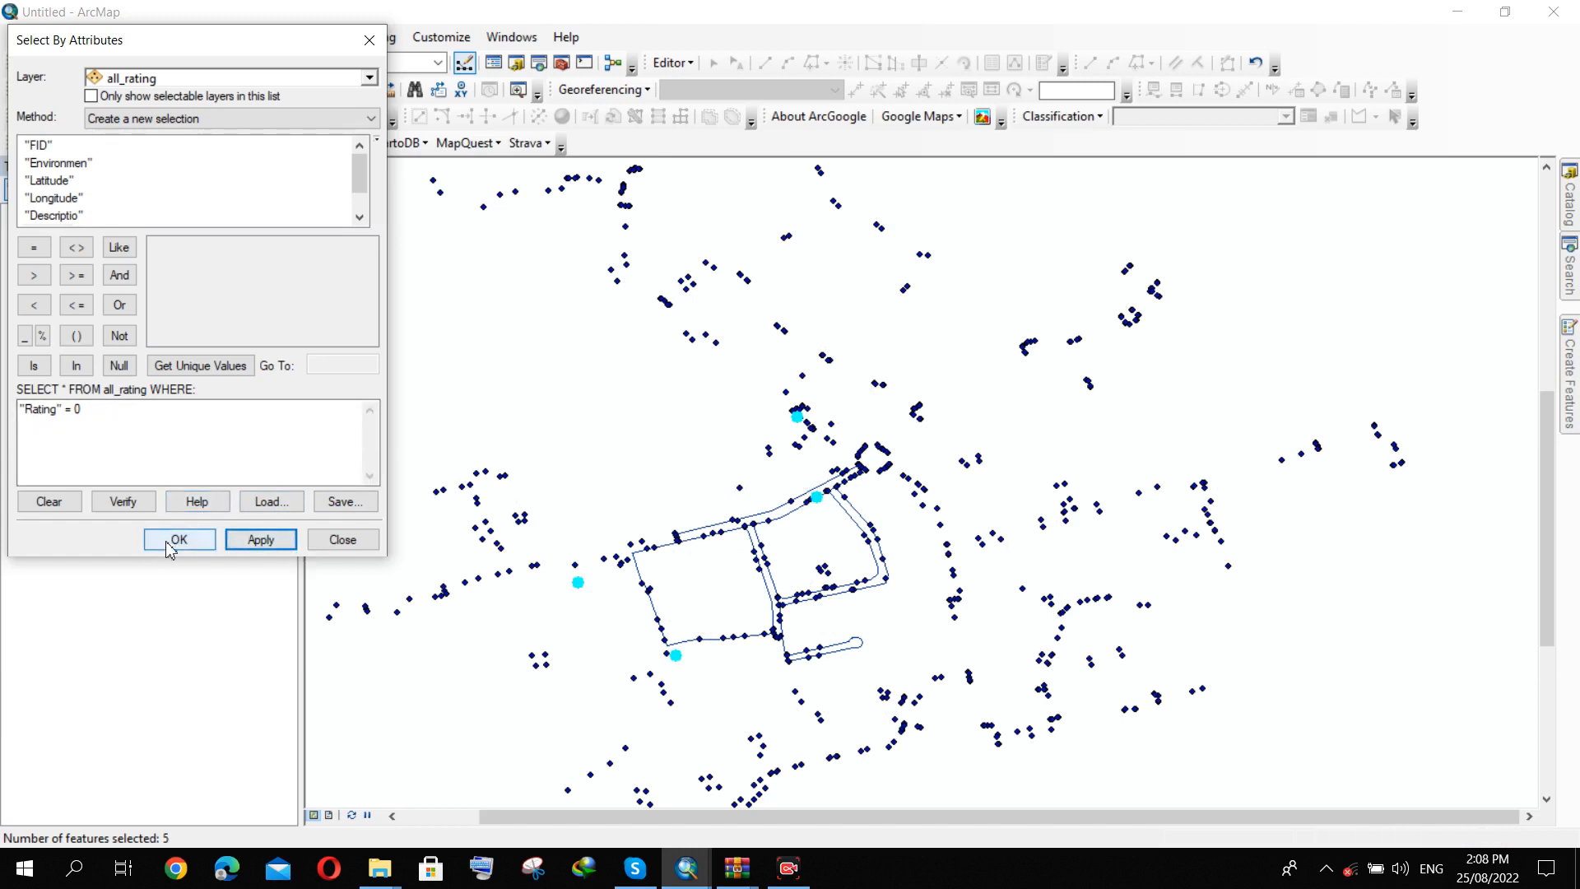
pyautogui.click(173, 541)
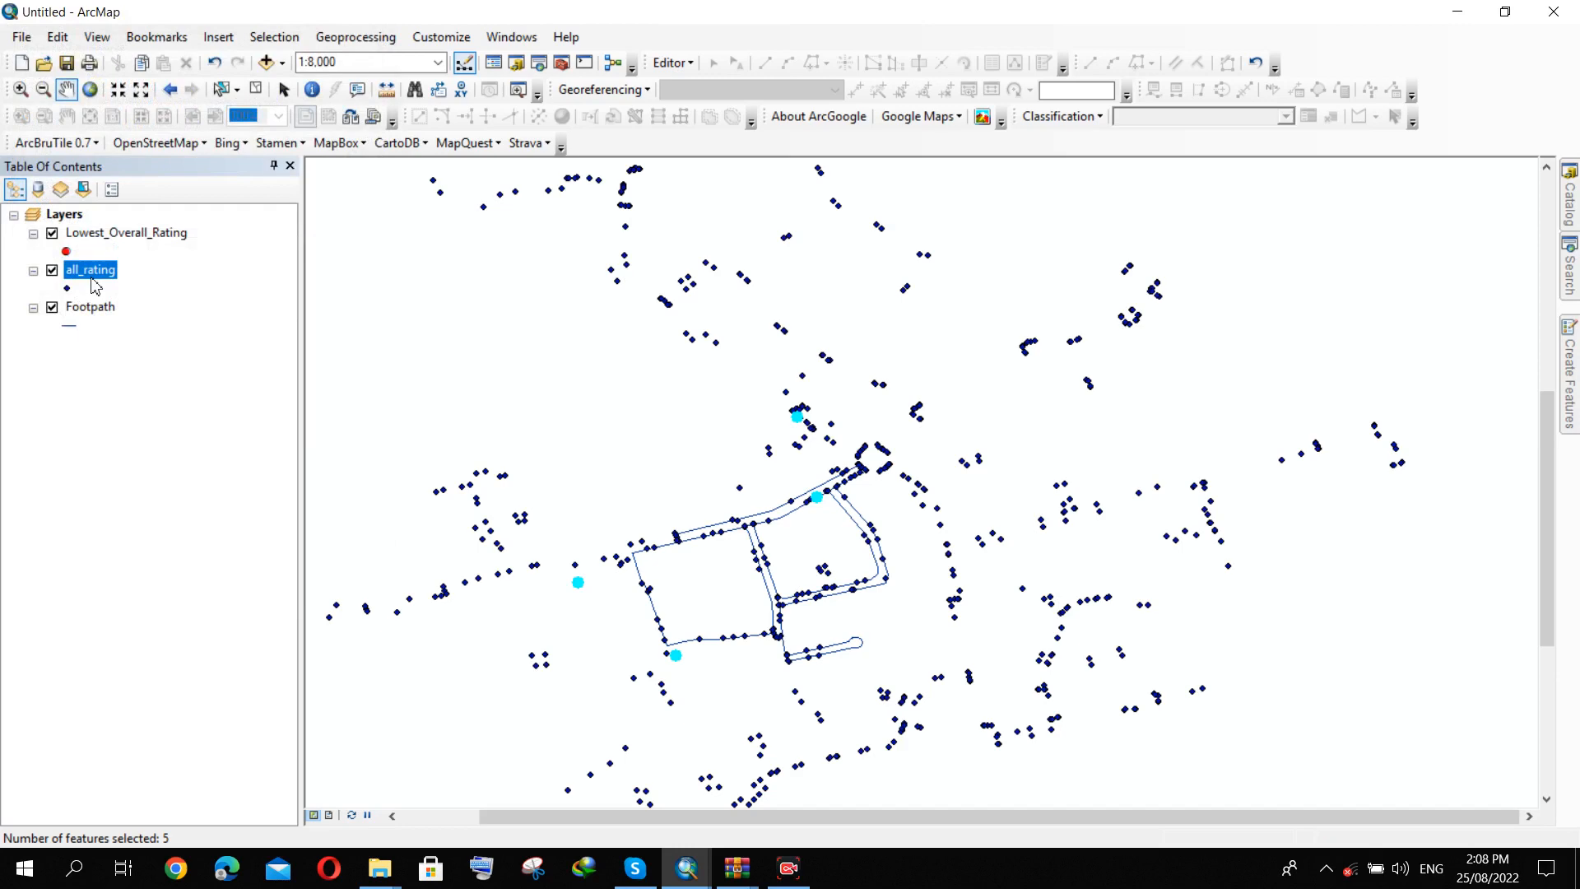
# Show only the selected records in the all_rating attribute table and check the options available for them.
pyautogui.rightClick(95, 286)
pyautogui.click(163, 344)
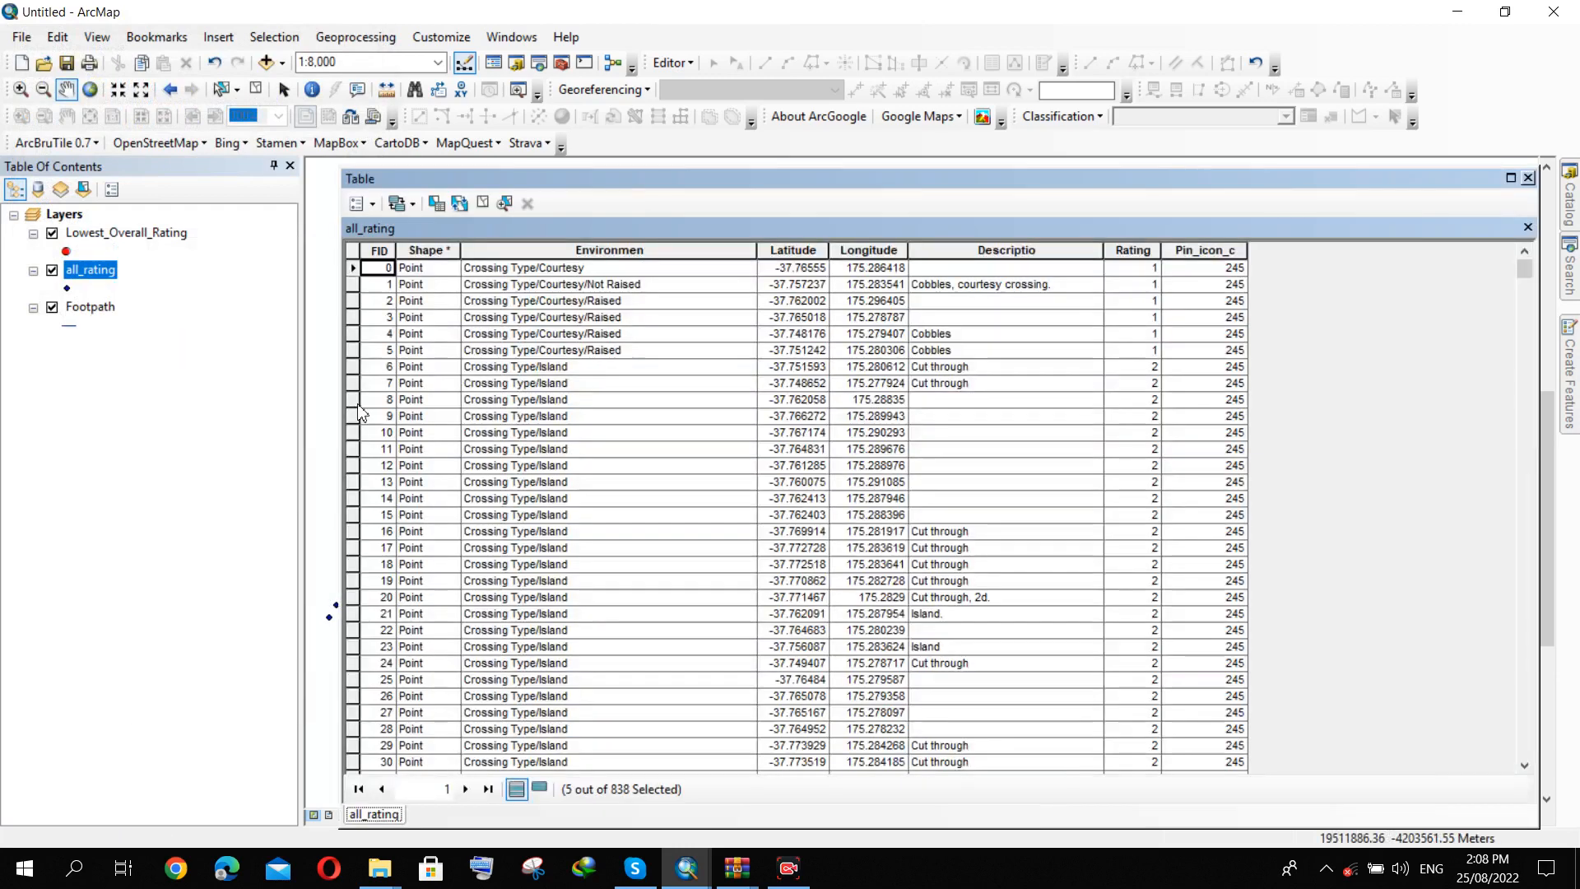
pyautogui.click(538, 790)
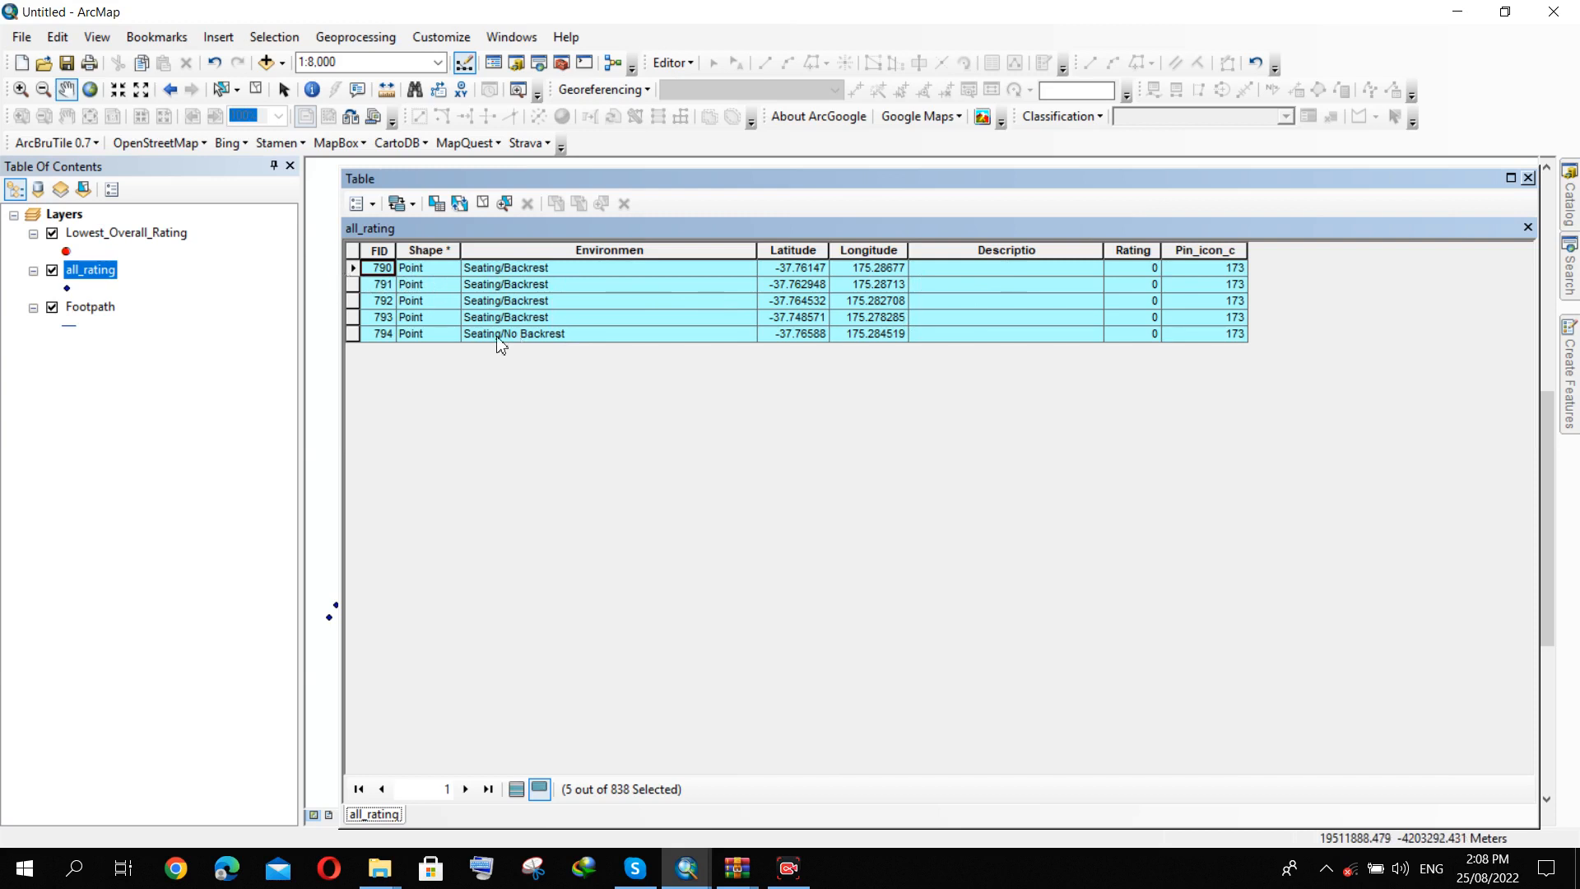
pyautogui.rightClick(352, 278)
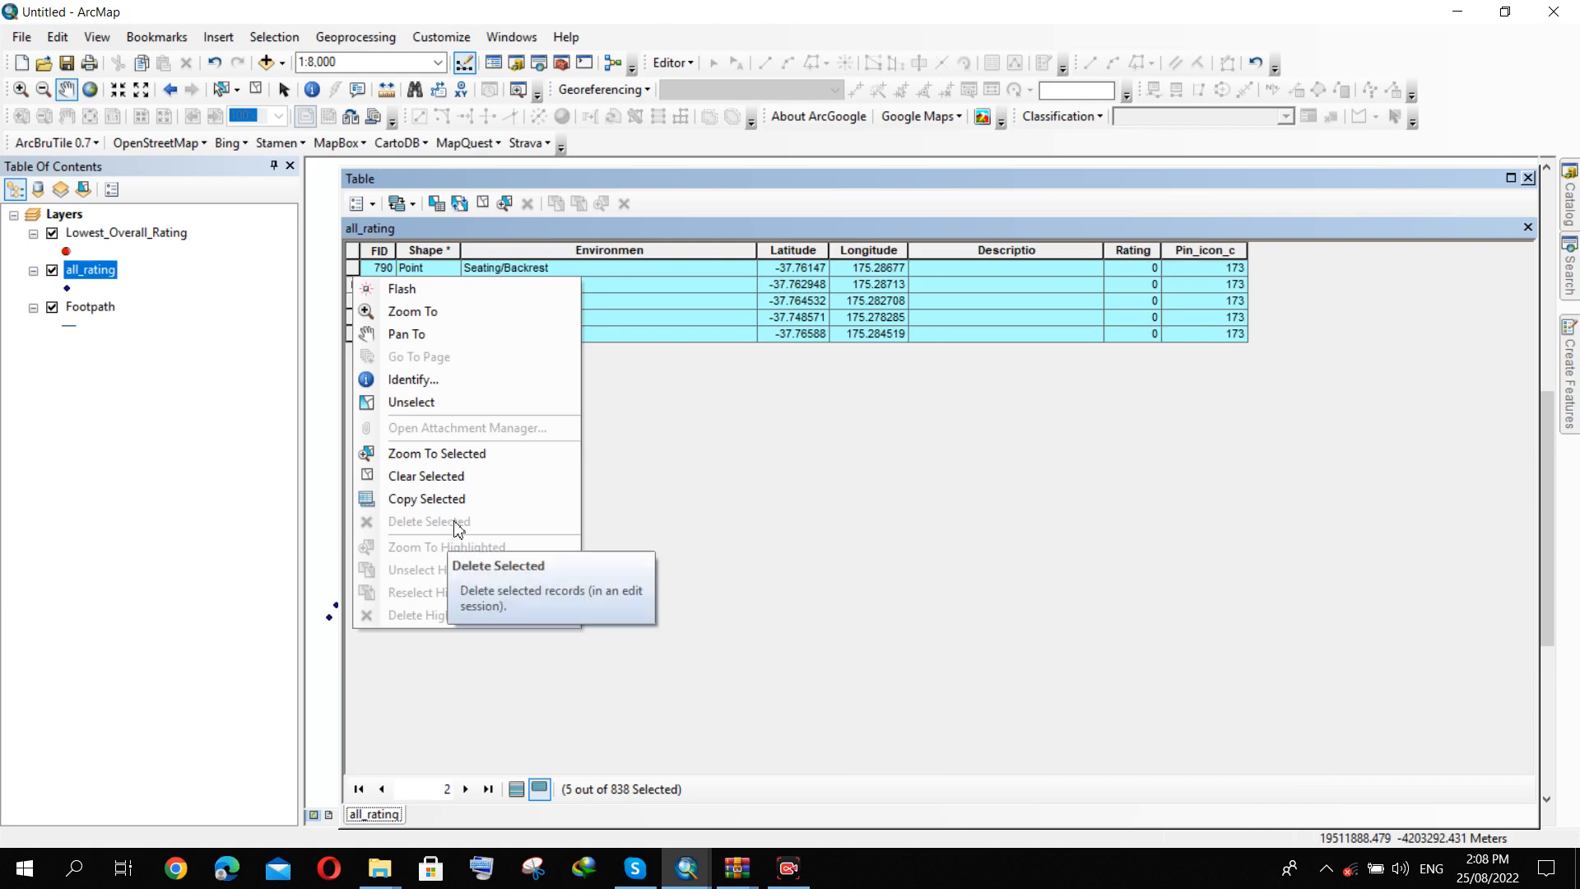
# Start an edit session and highlight all the selected zero-rating records in the all_rating table.
pyautogui.click(687, 64)
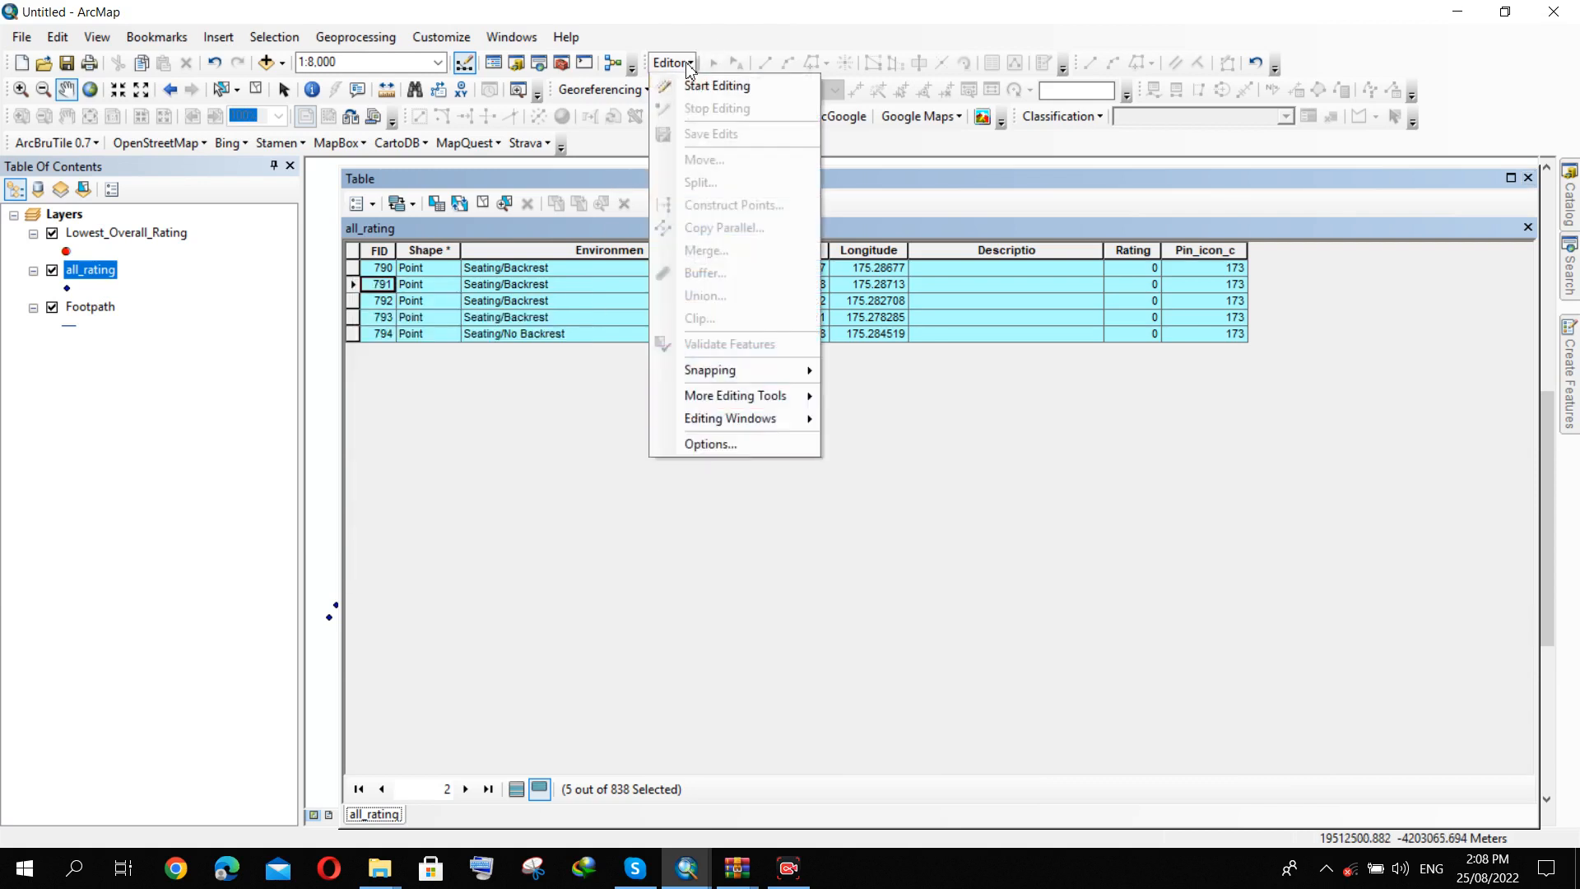
pyautogui.click(699, 86)
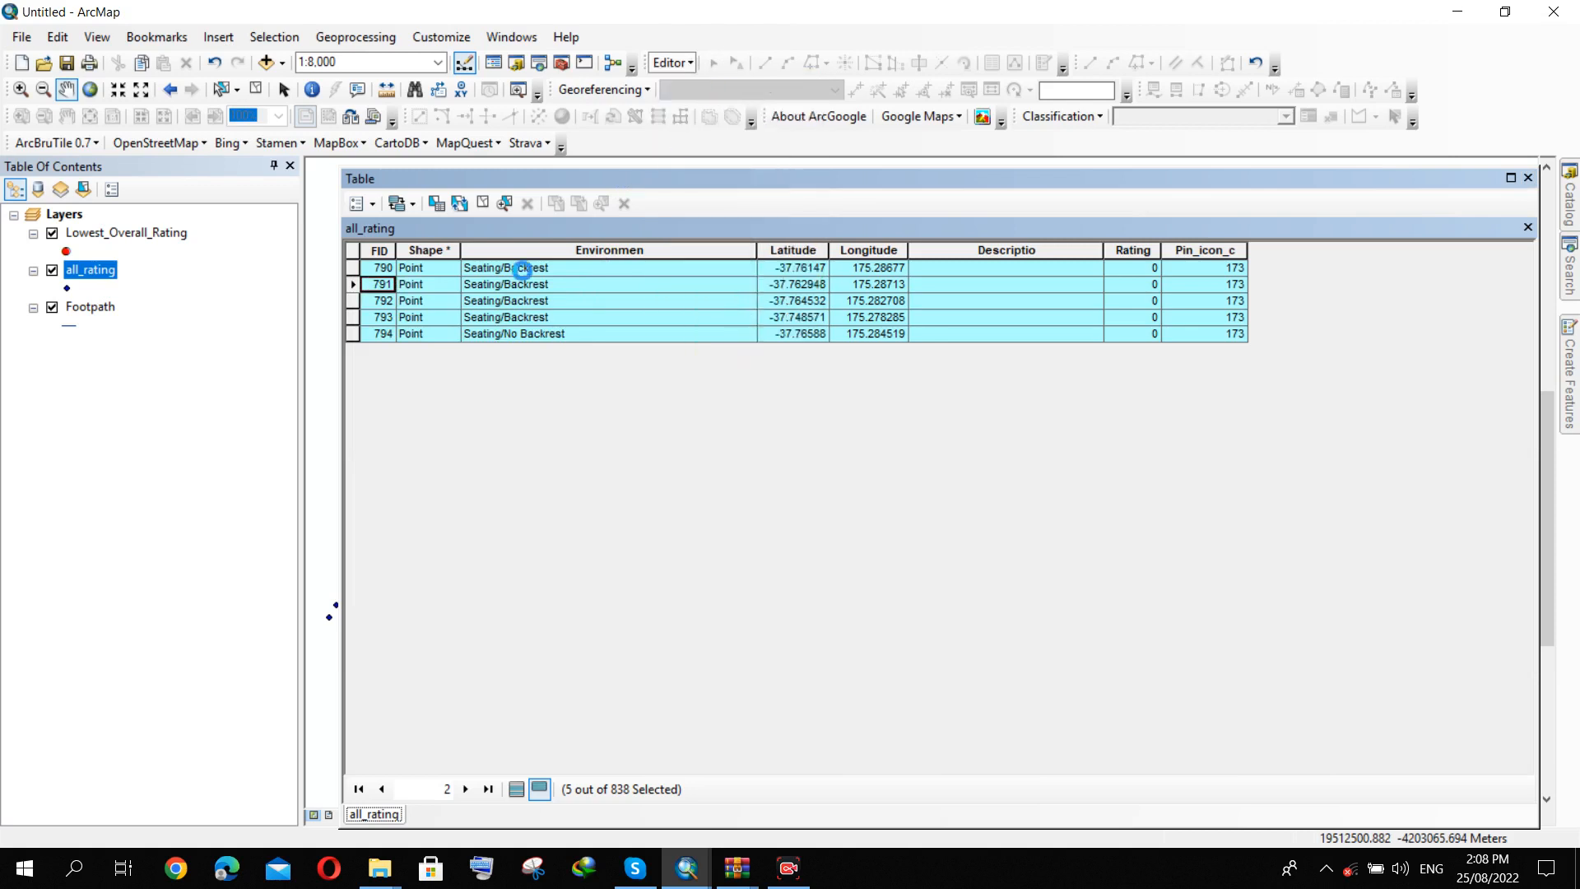
pyautogui.click(352, 267)
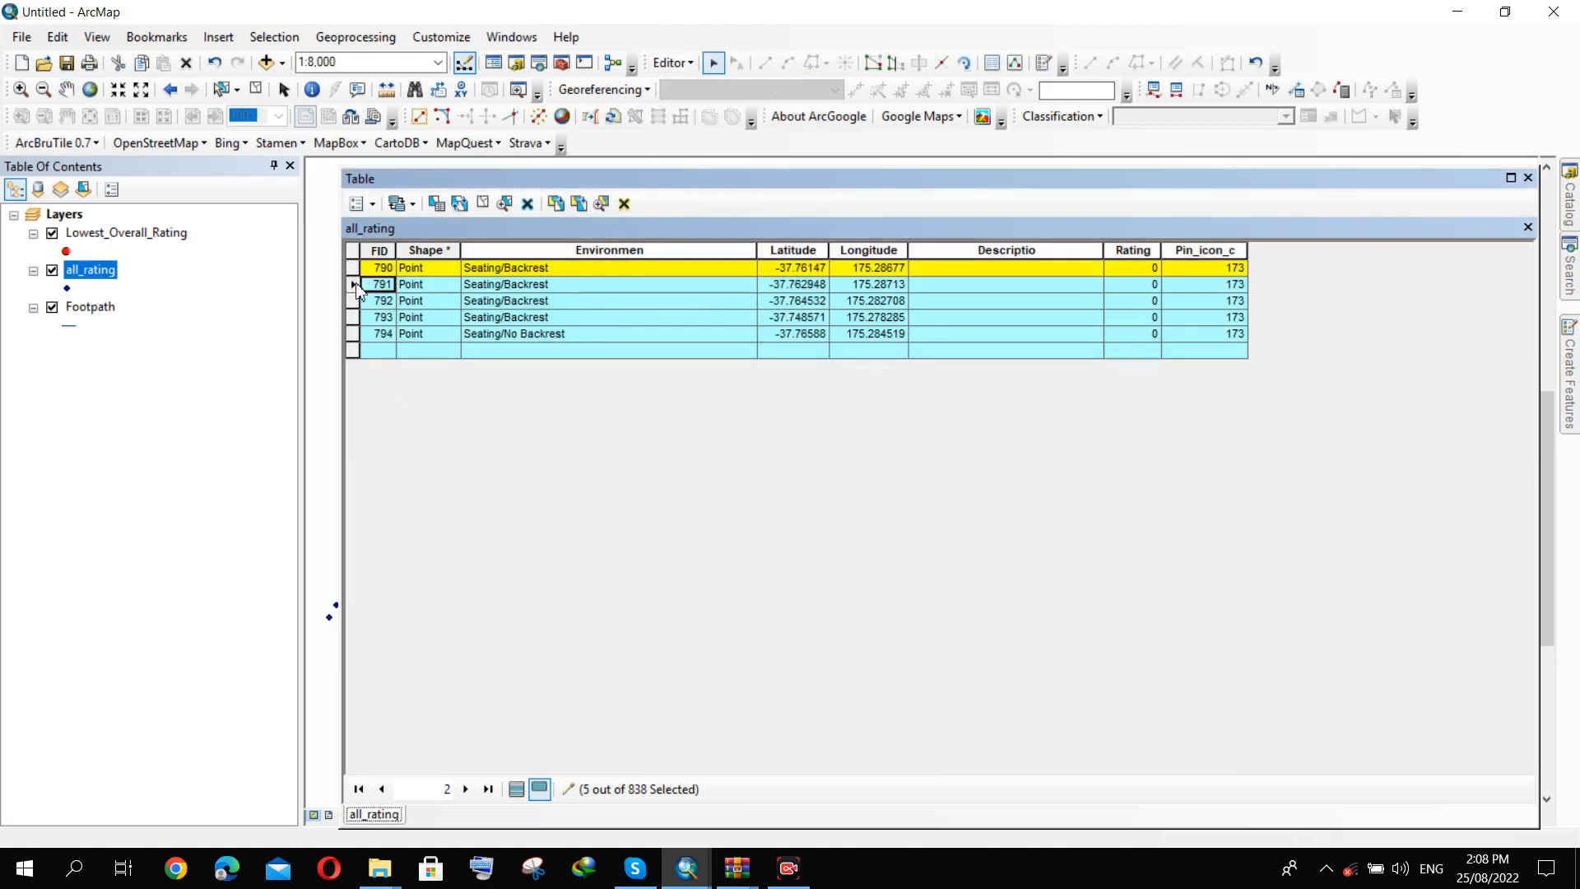
pyautogui.hotkey('ctrl', 'a')
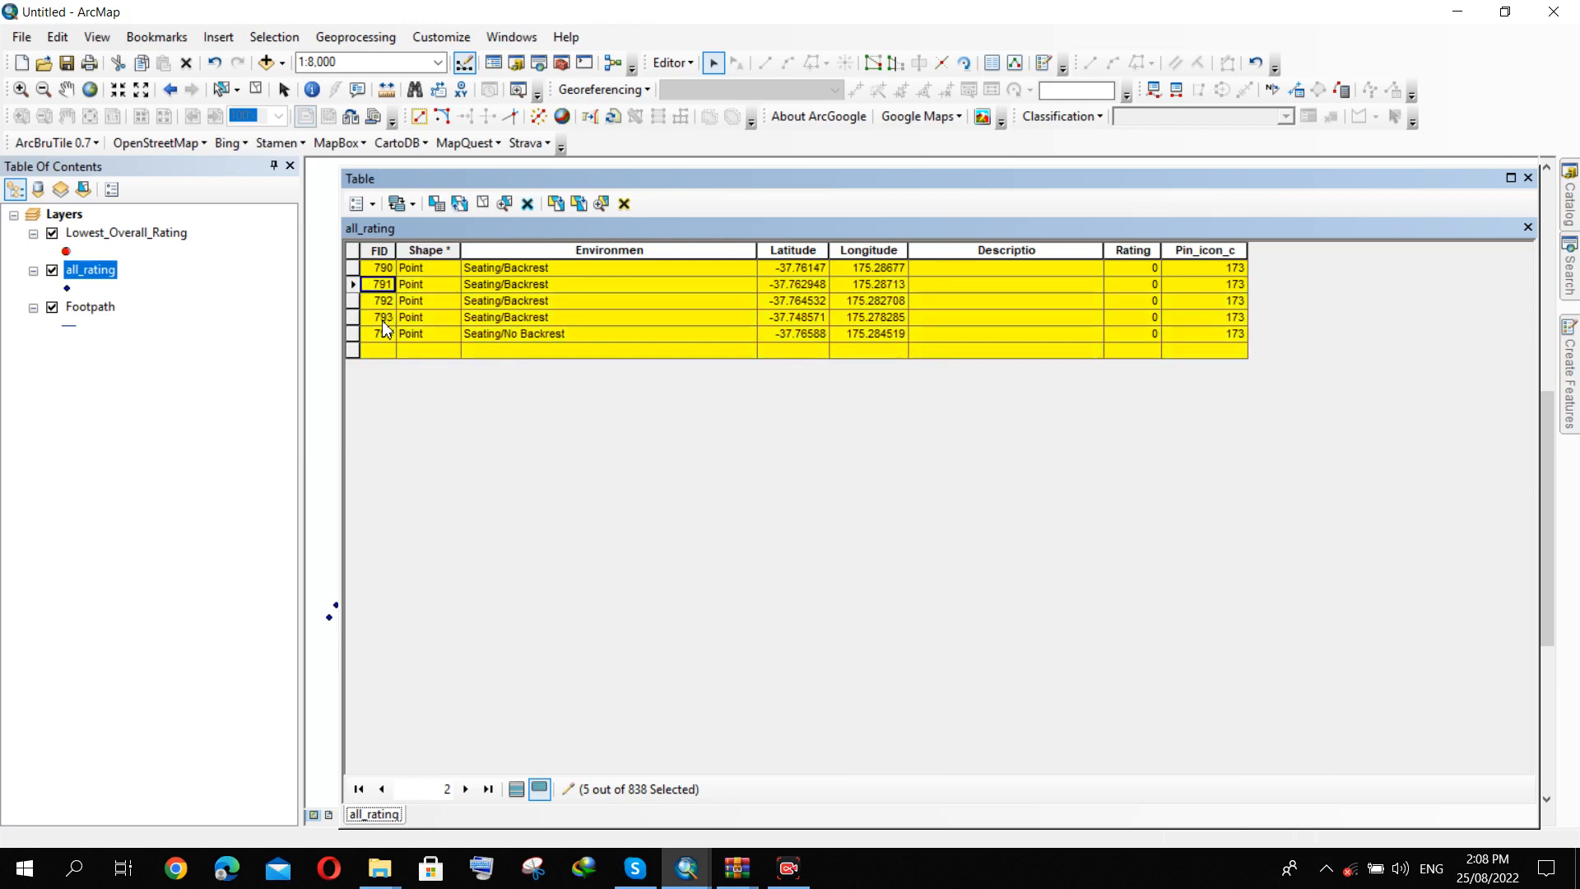
# Clear the selected features and sort all records of the all_rating table by Rating in descending order.
pyautogui.click(274, 37)
pyautogui.click(334, 202)
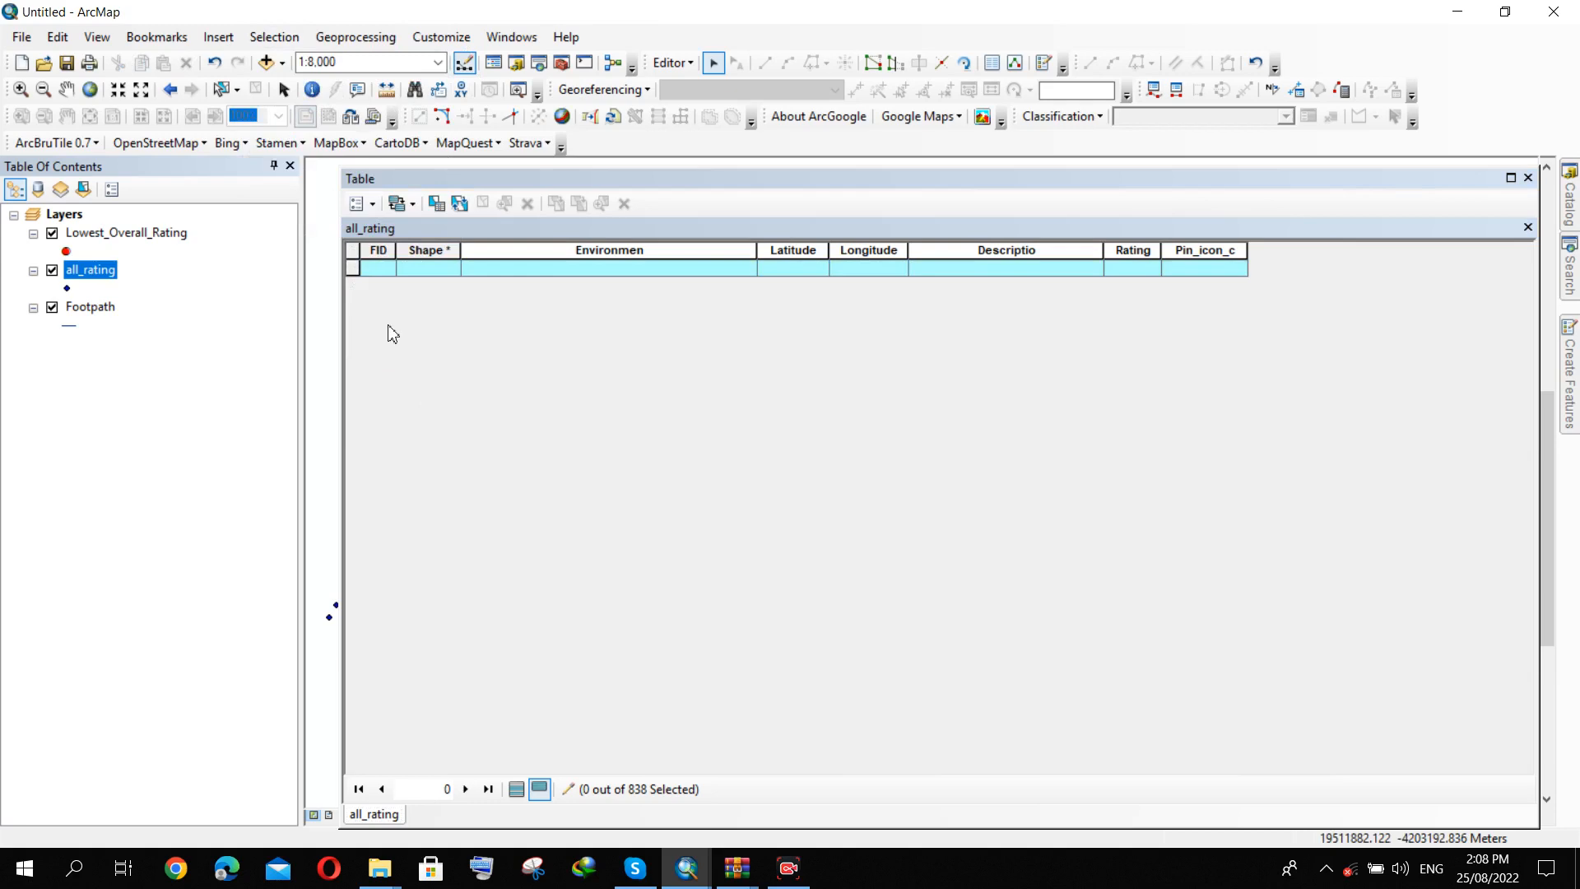
pyautogui.click(543, 314)
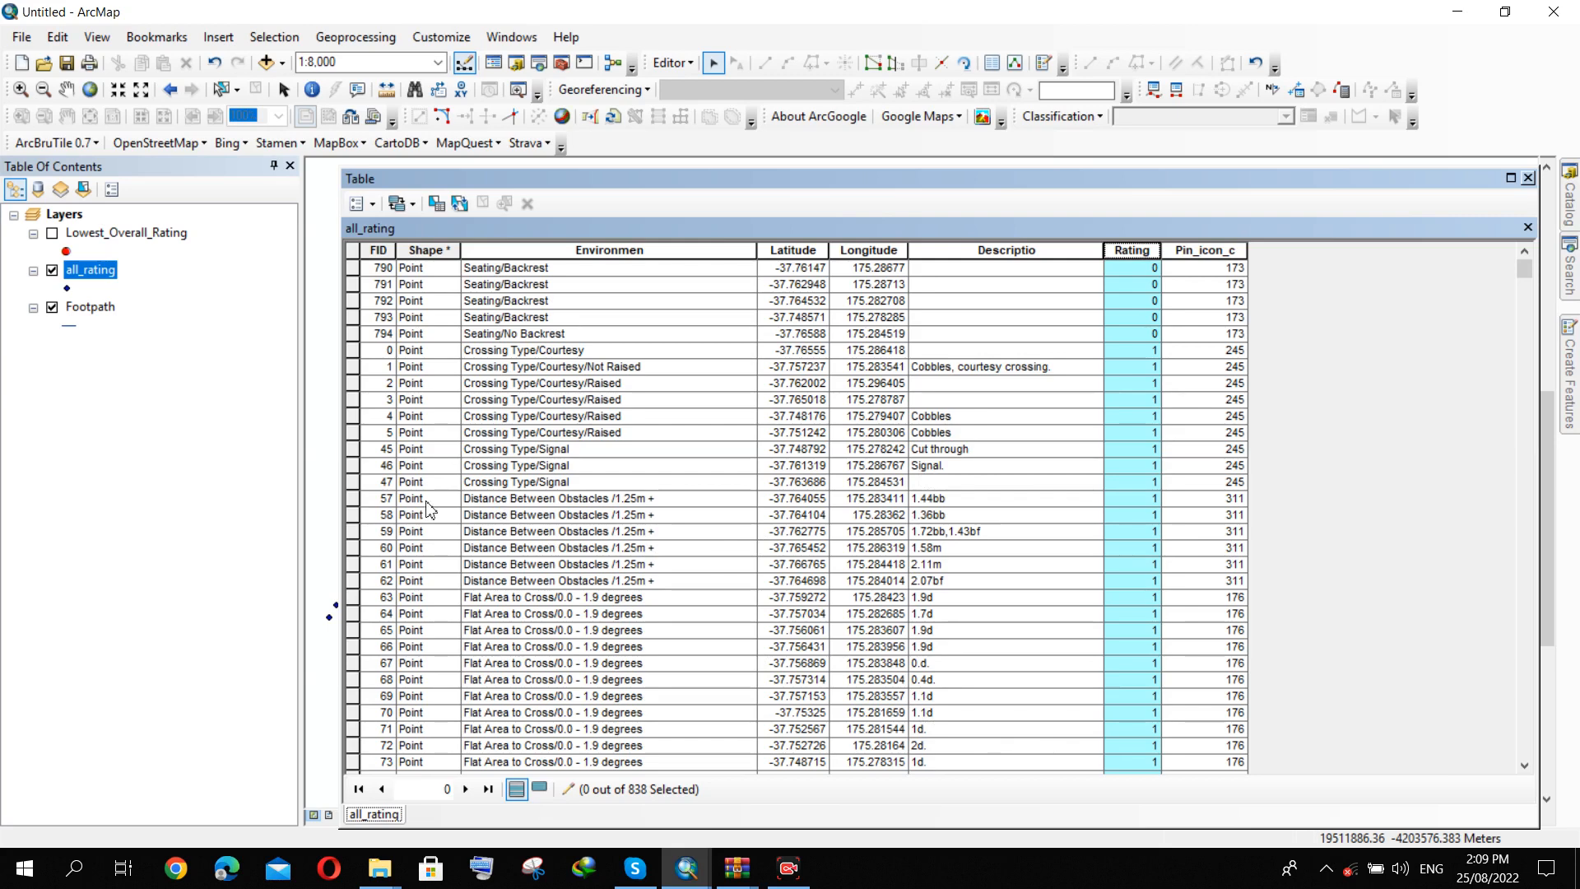
pyautogui.rightClick(1140, 258)
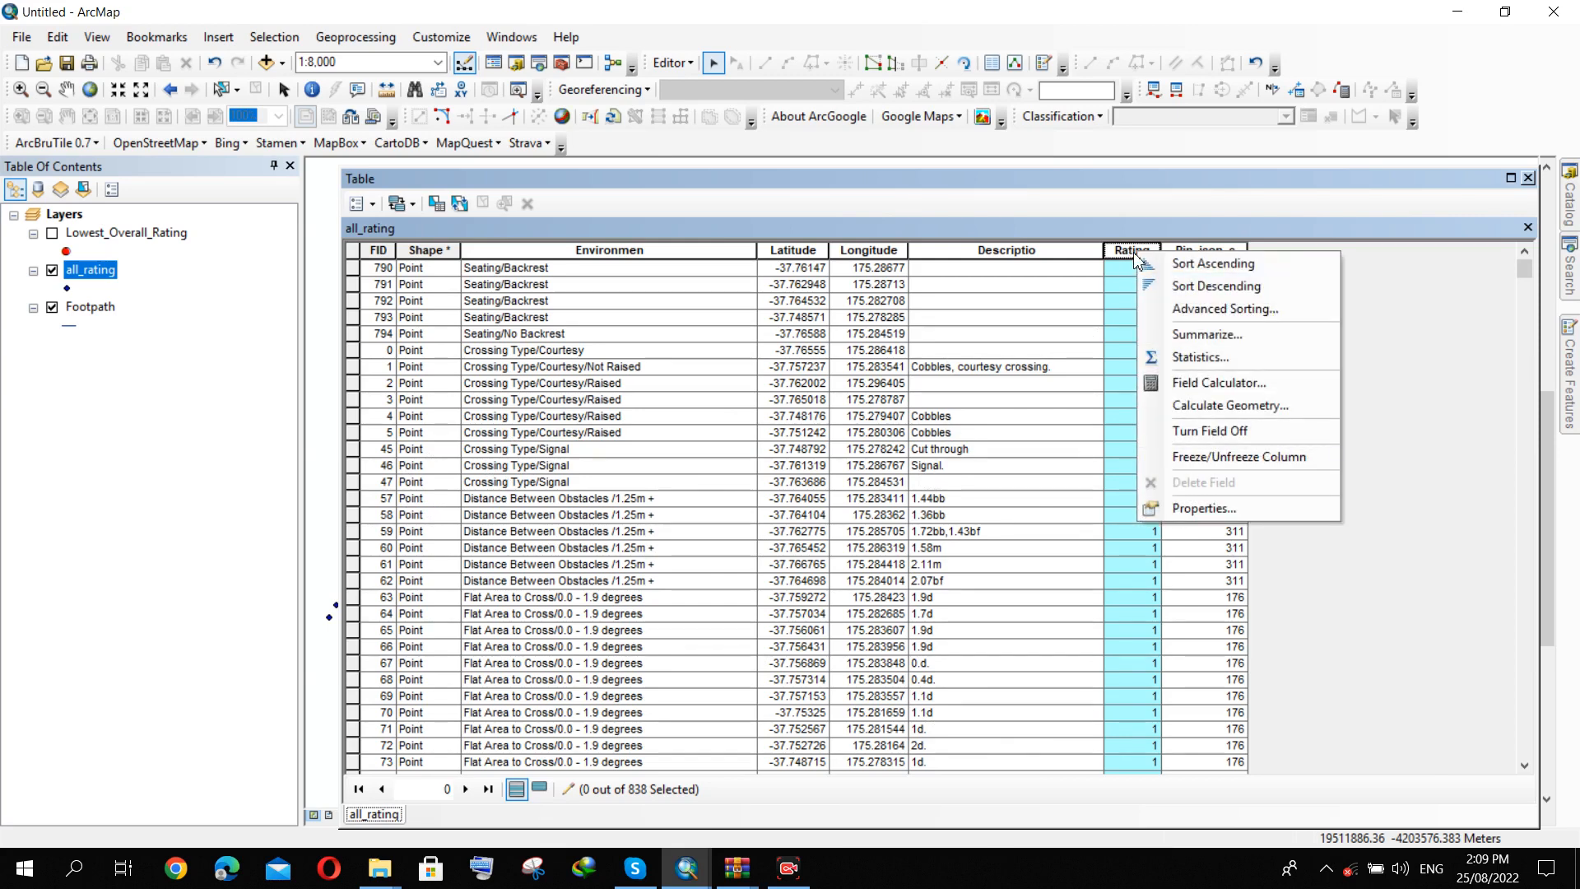
pyautogui.click(1185, 286)
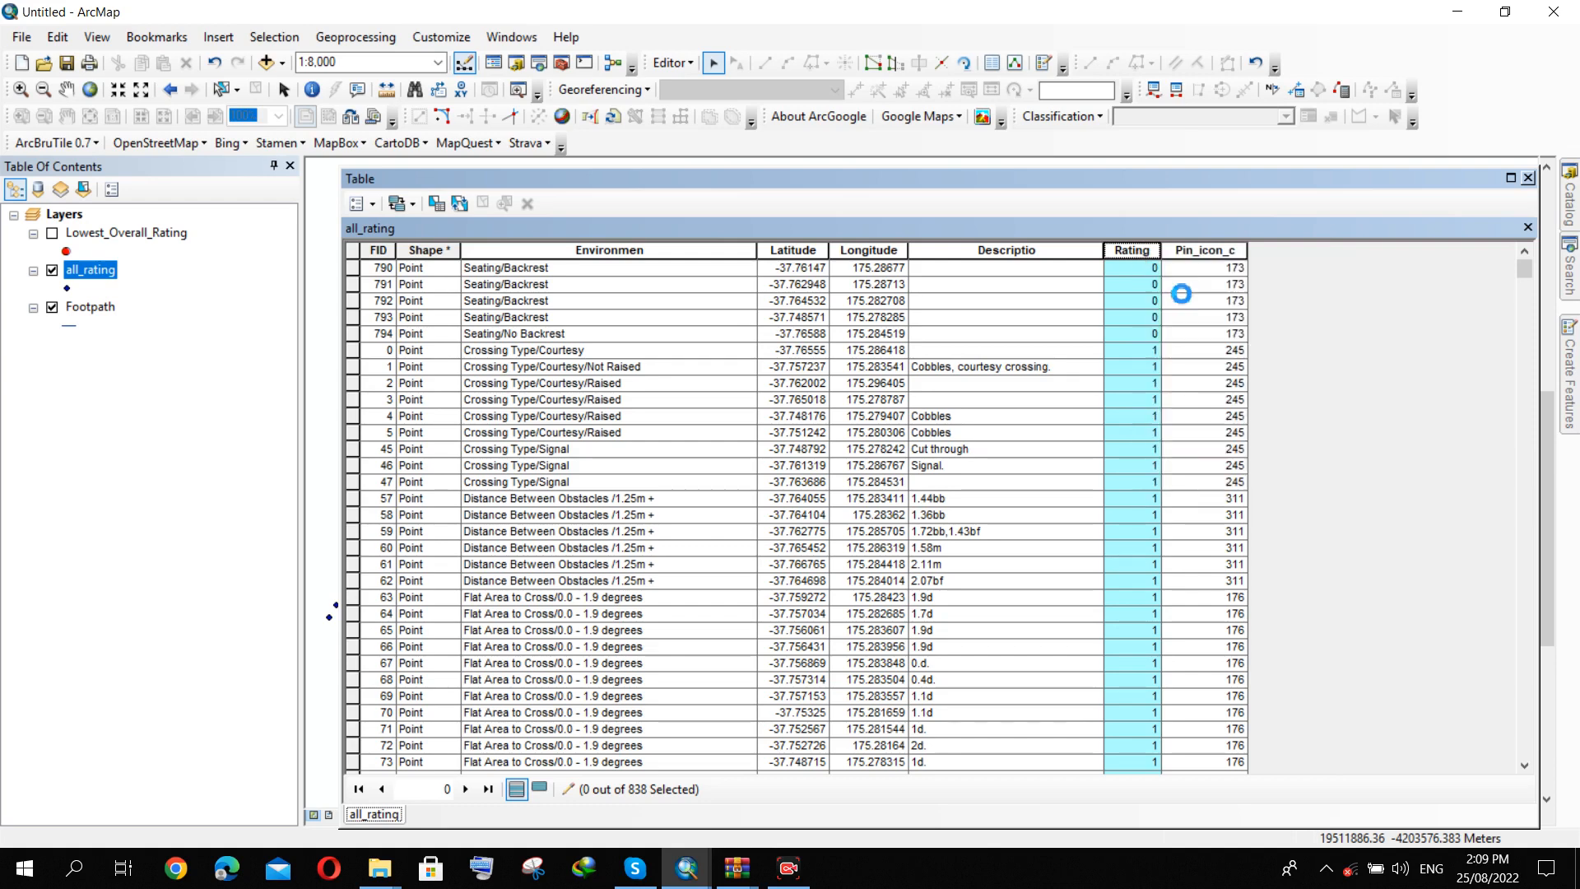
# Sort the all_rating table by FID in ascending order and close the table.
pyautogui.rightClick(1136, 262)
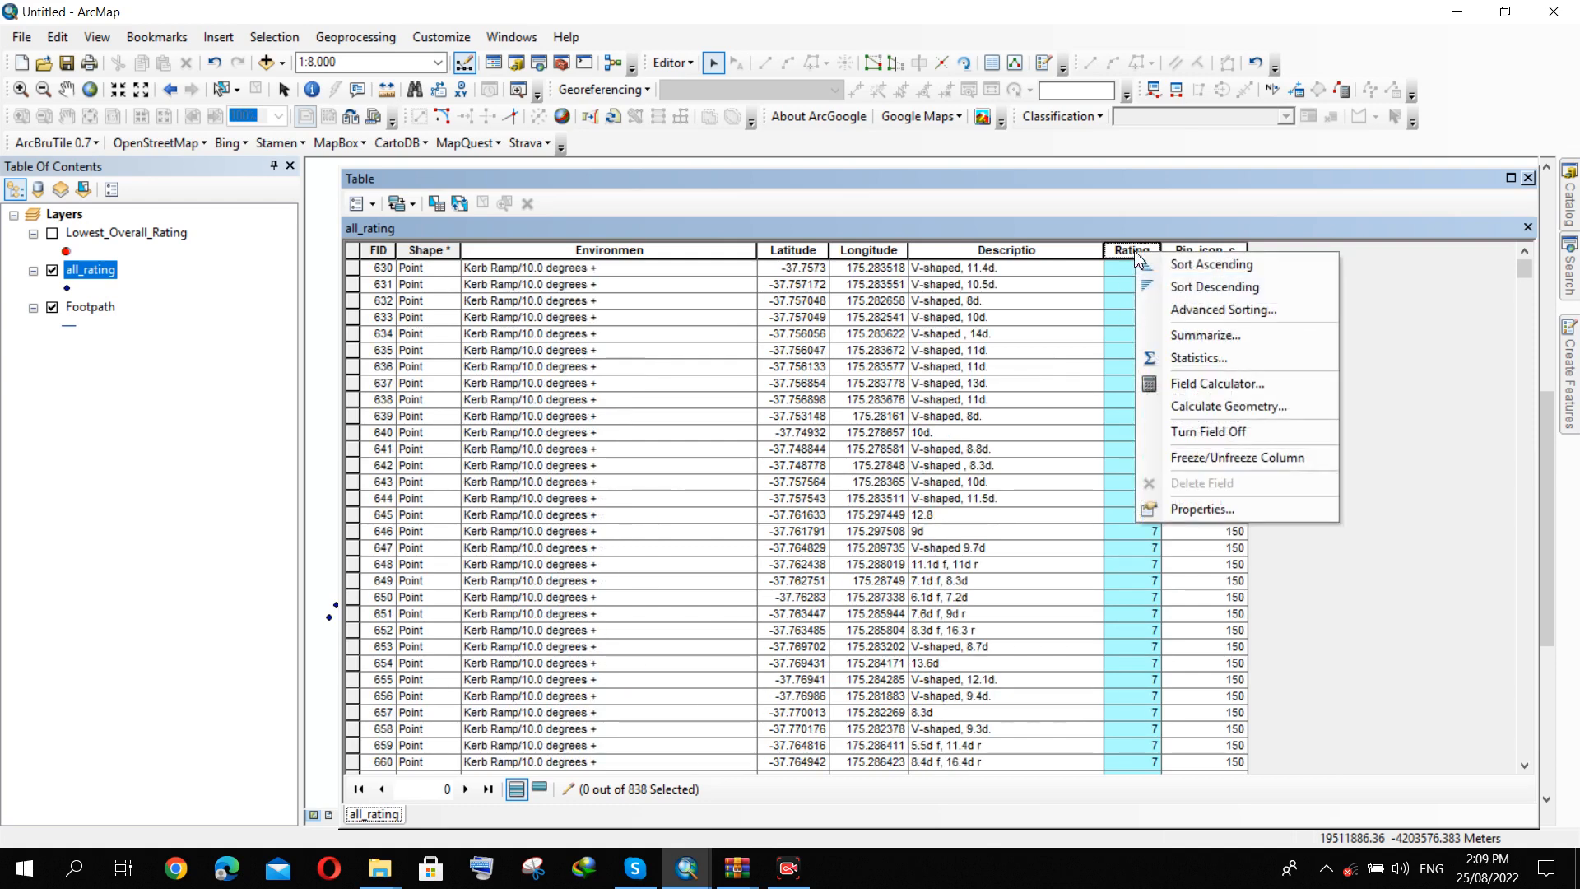
pyautogui.click(381, 261)
pyautogui.rightClick(380, 255)
pyautogui.click(411, 263)
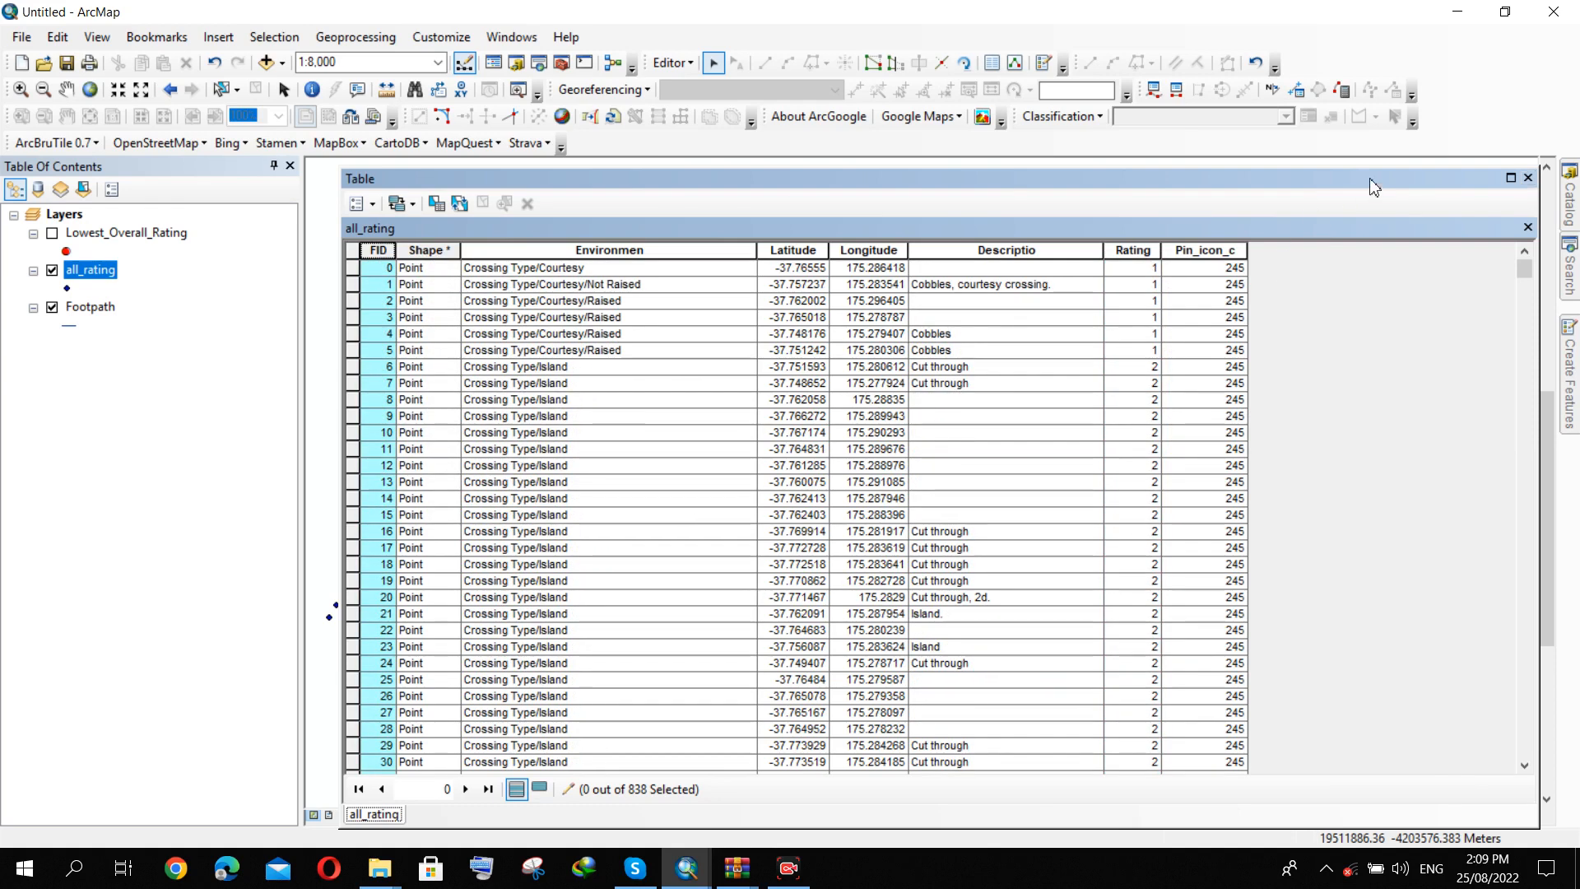
pyautogui.click(1528, 179)
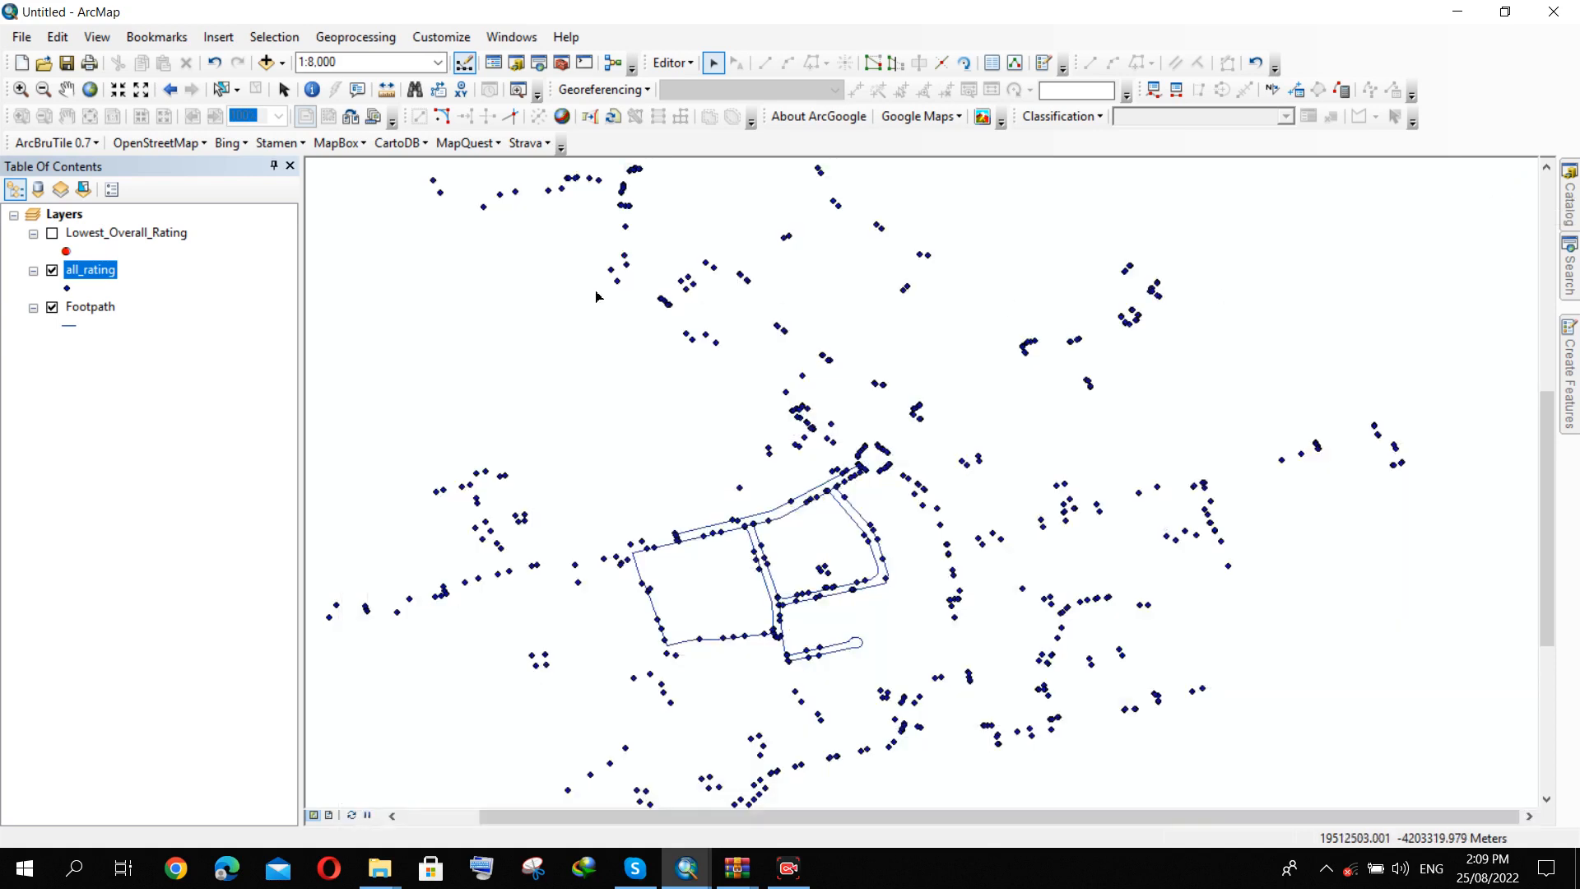
# Select the all_rating points that match the expression "Rating" = 0 as a new selection.
pyautogui.click(259, 40)
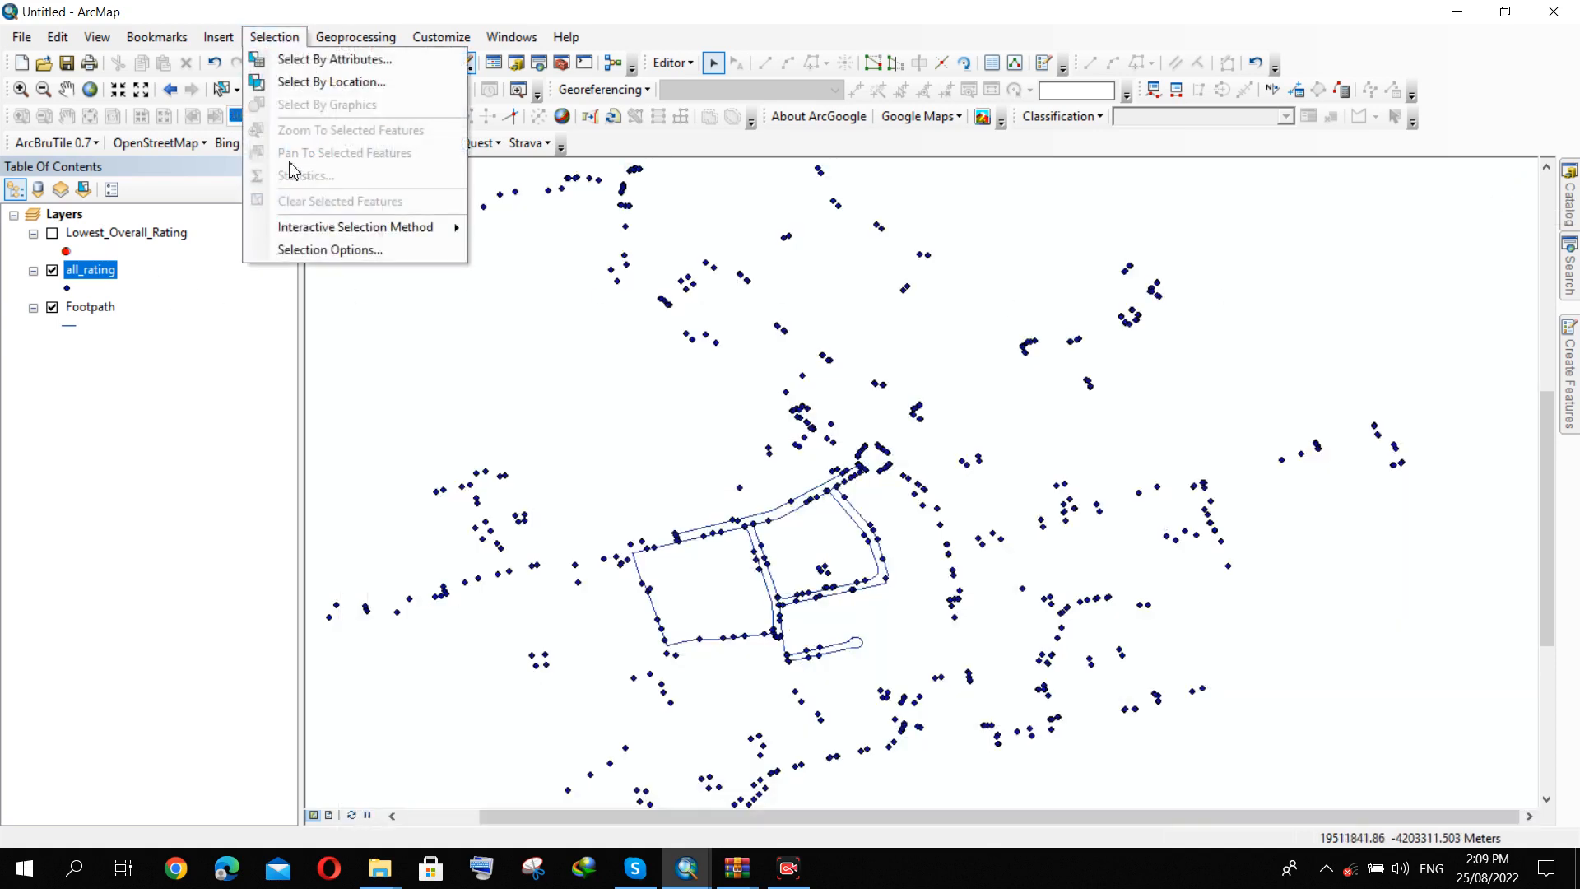
pyautogui.click(312, 60)
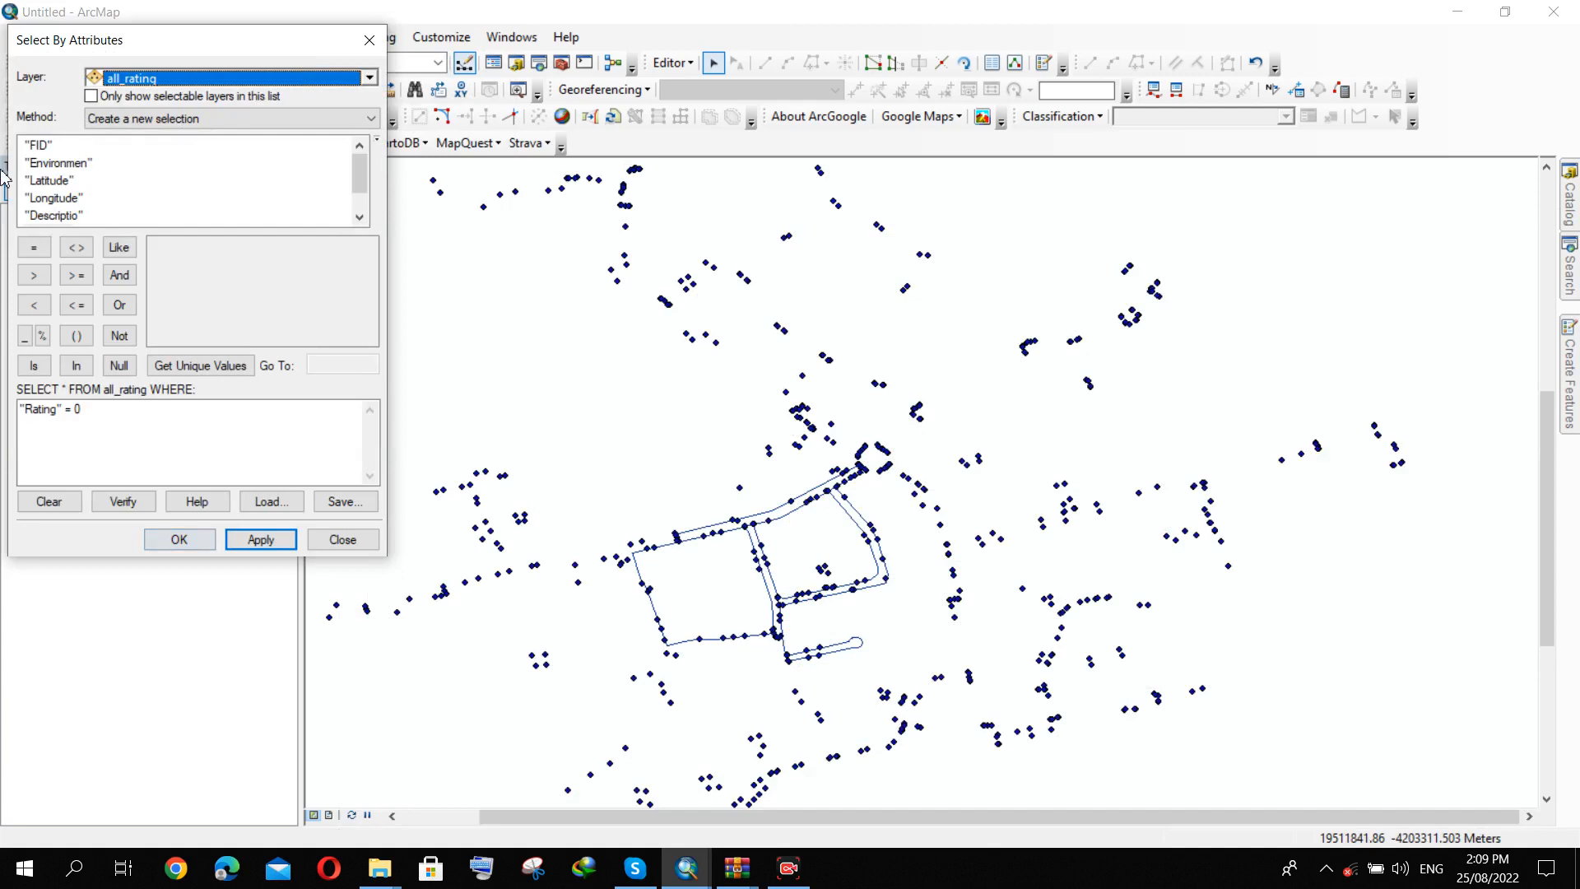
pyautogui.click(242, 547)
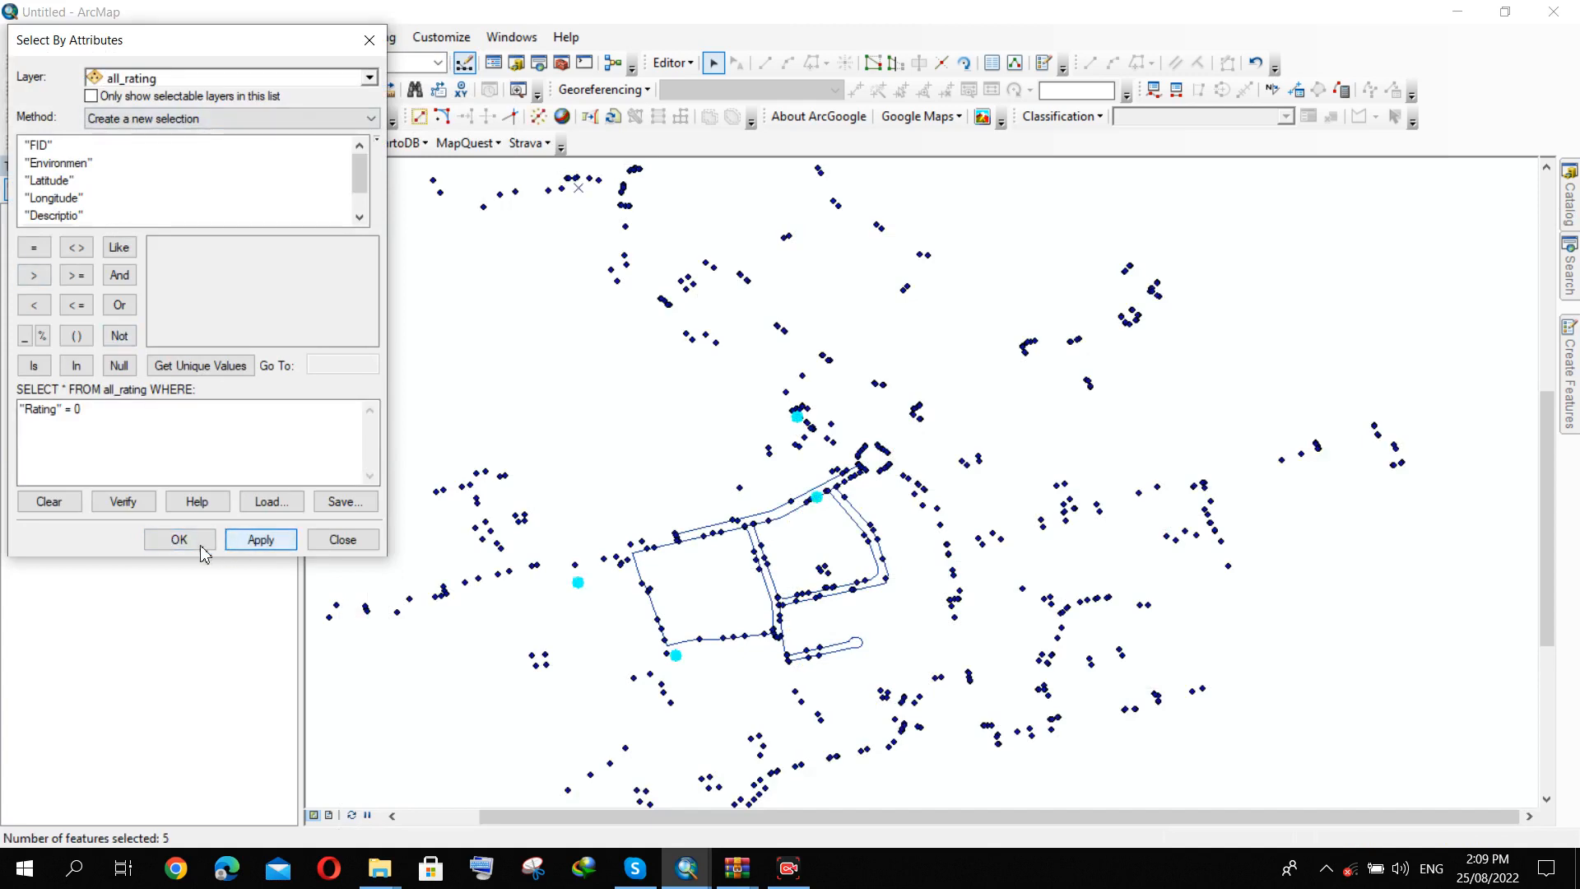
pyautogui.click(186, 541)
# Show only the selected zero-rating records in the all_rating attribute table and delete them.
pyautogui.rightClick(87, 272)
pyautogui.click(144, 326)
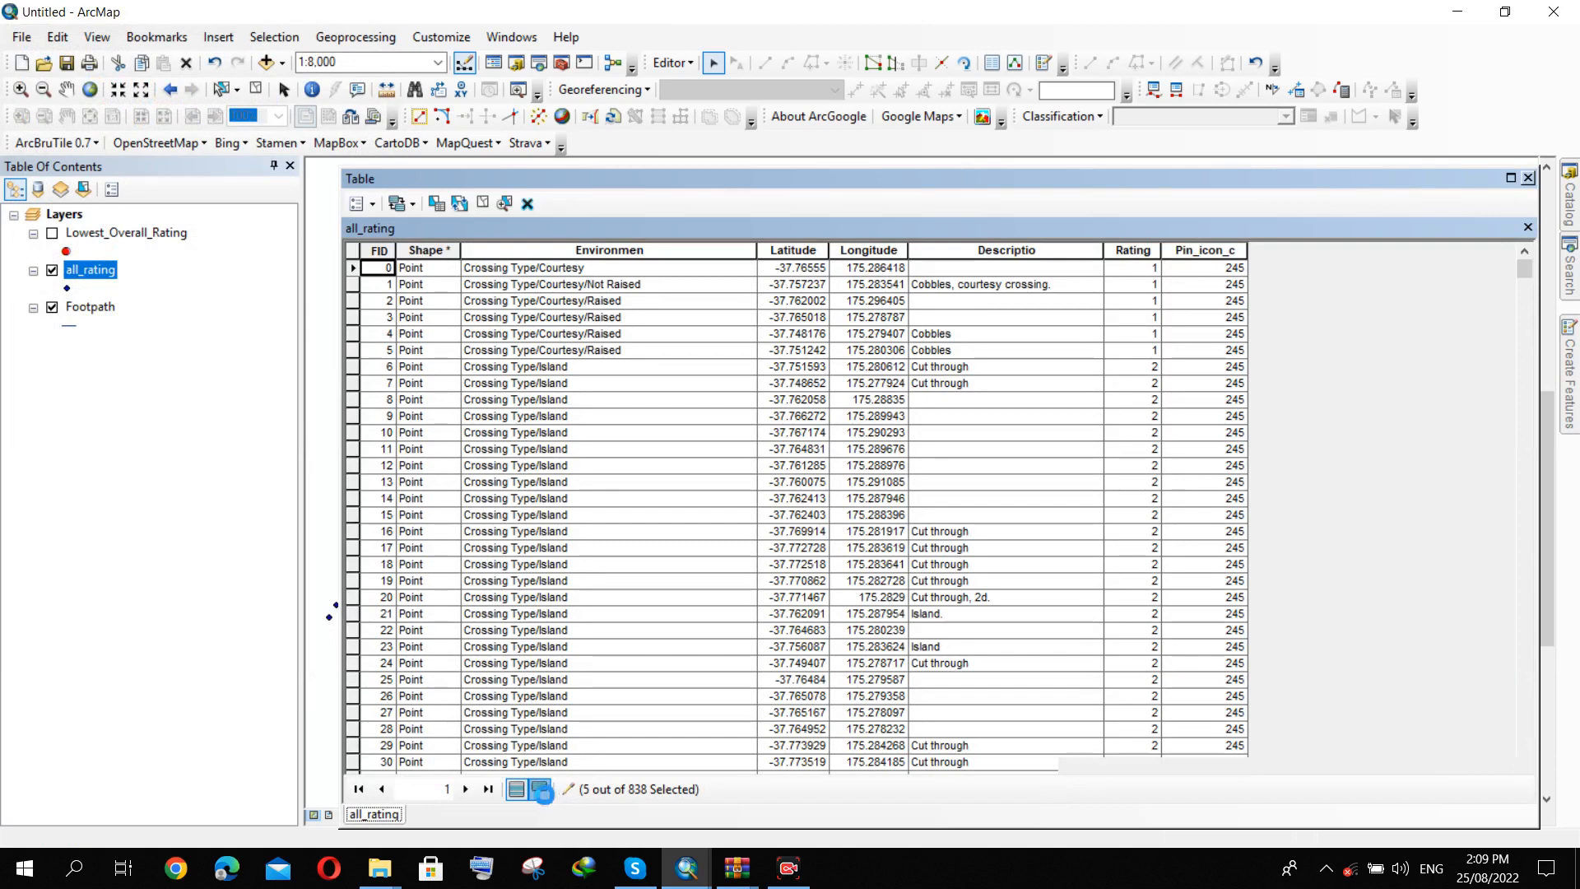
pyautogui.click(540, 788)
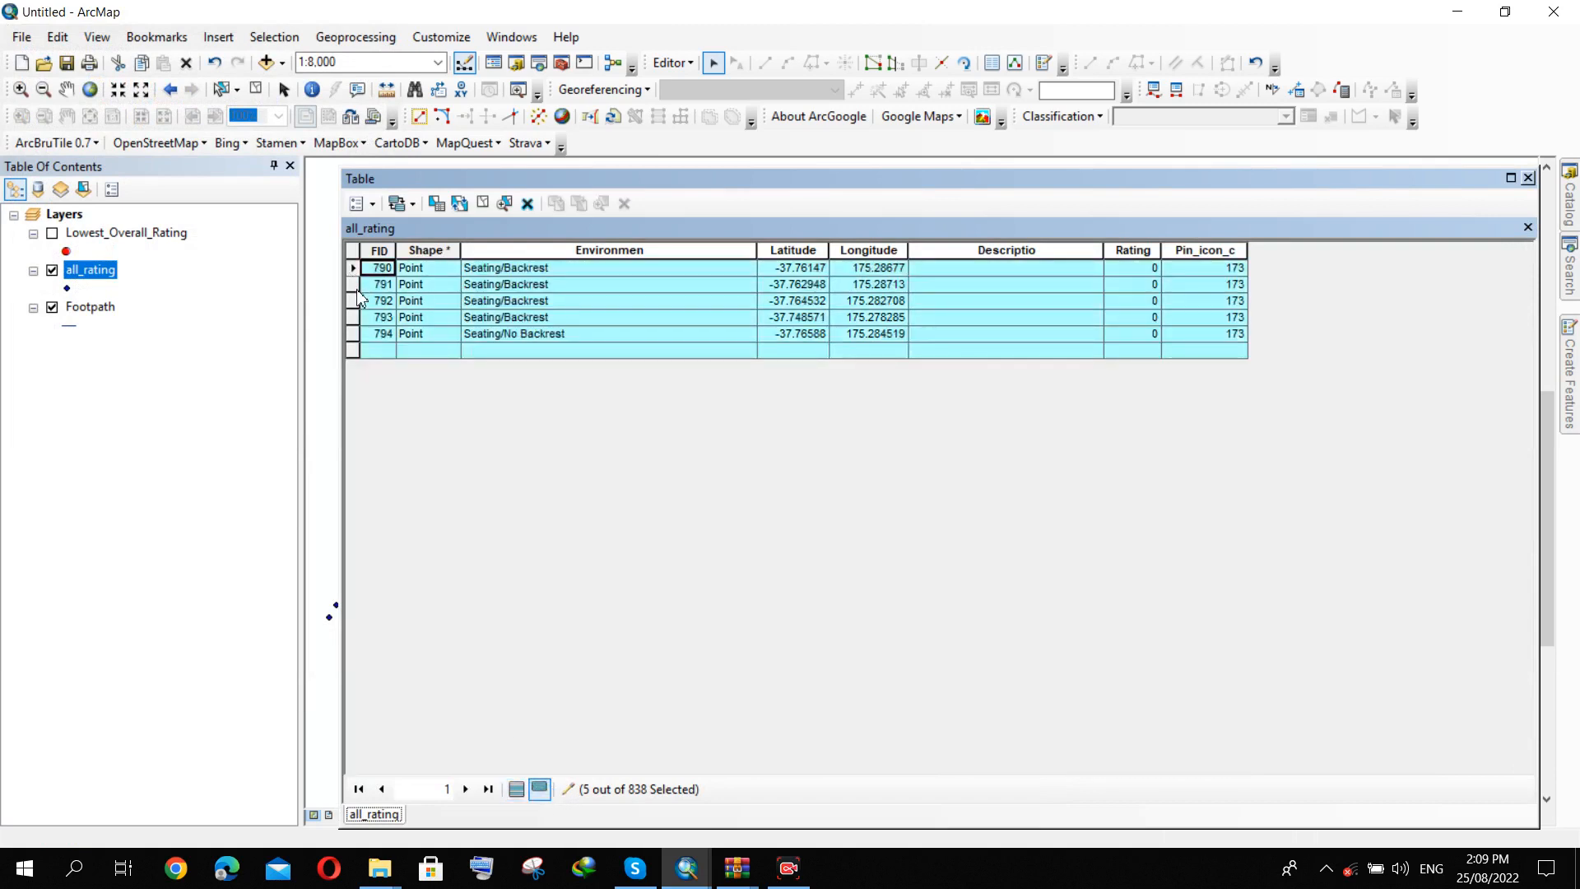
pyautogui.rightClick(355, 296)
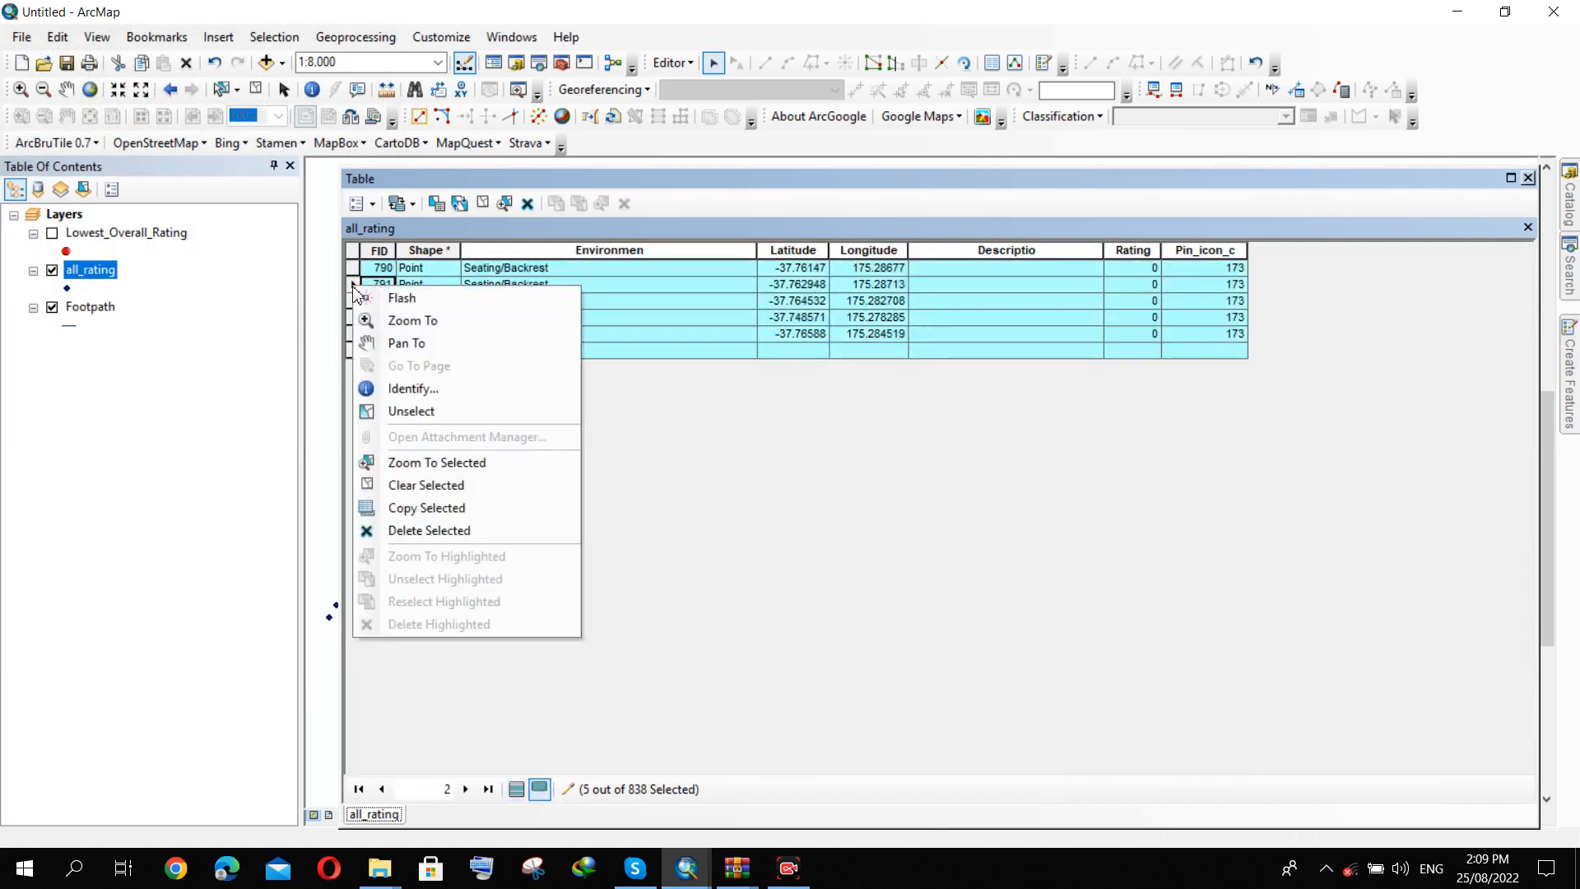
pyautogui.click(412, 537)
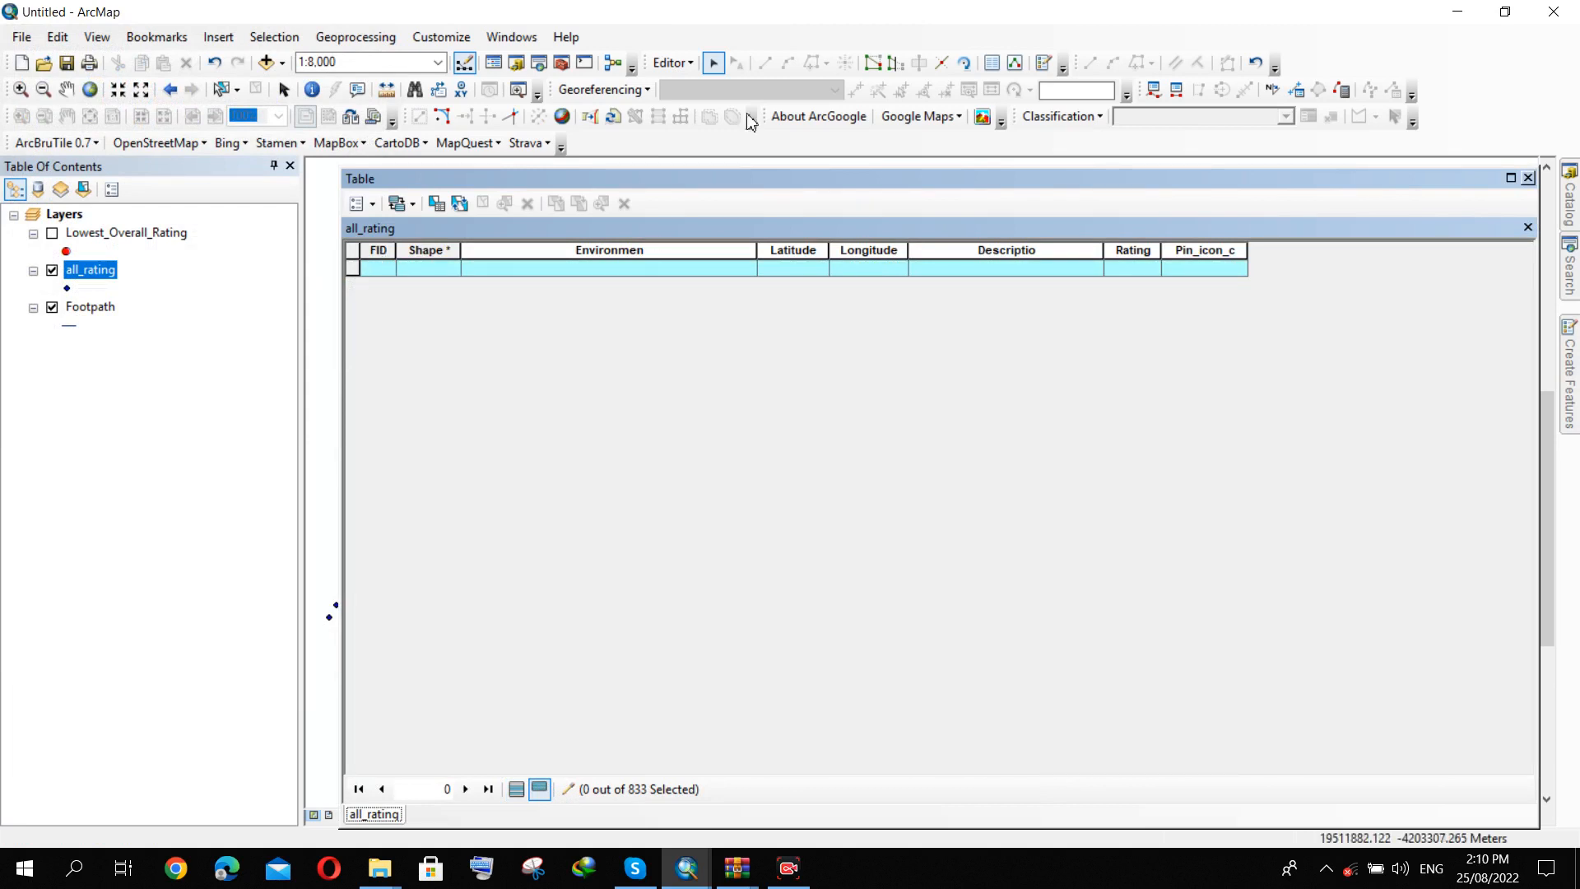
# Stop the edit session, saving the edits, and close the all_rating attribute table.
pyautogui.click(679, 72)
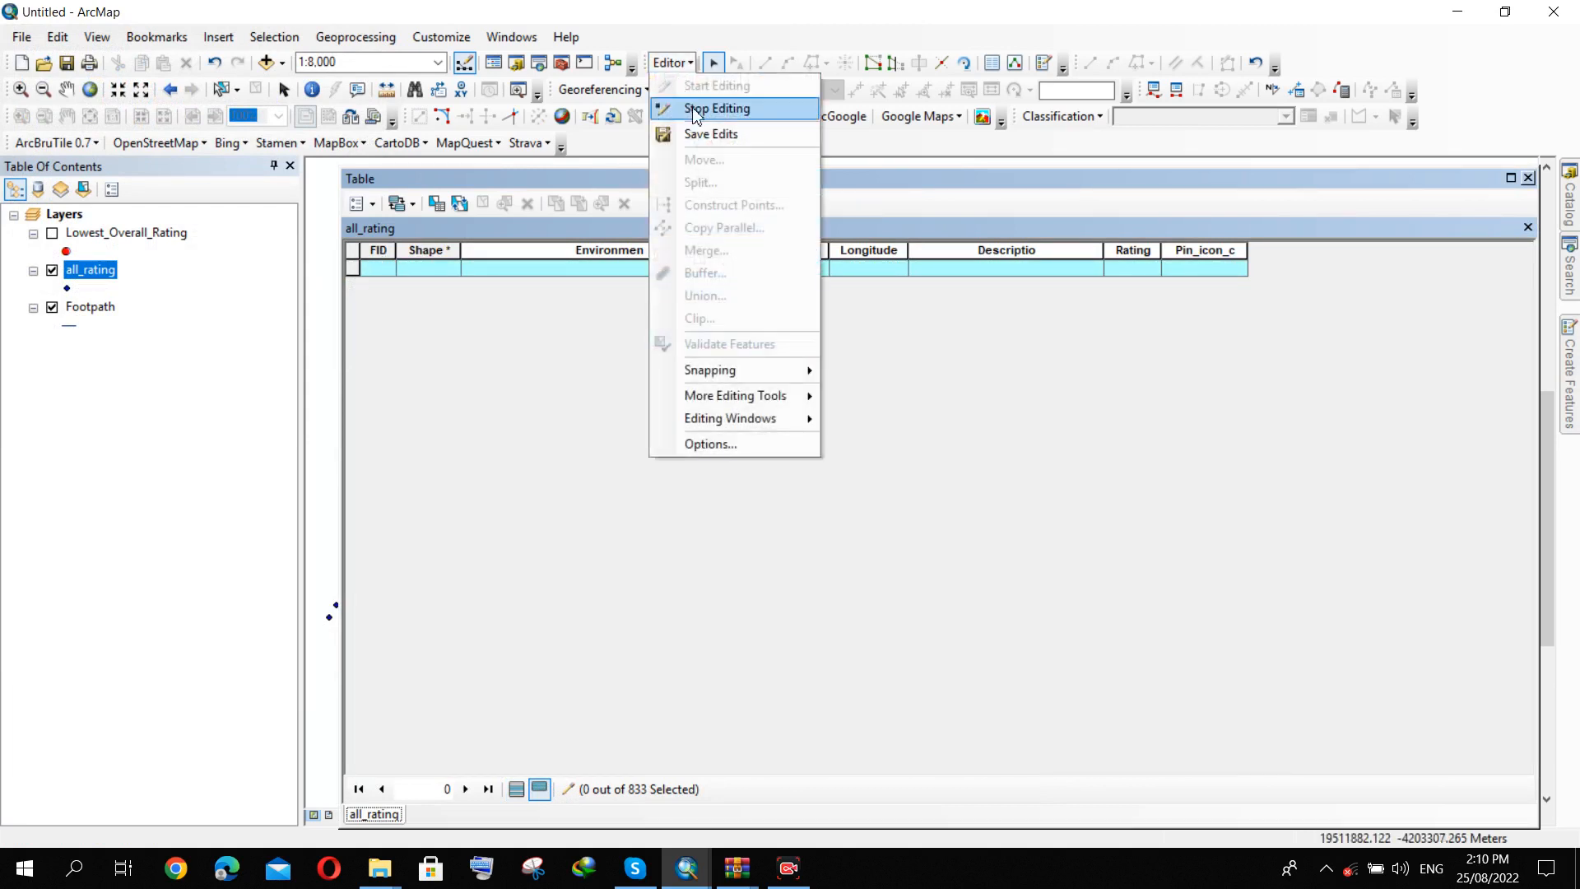
pyautogui.click(688, 108)
pyautogui.click(693, 509)
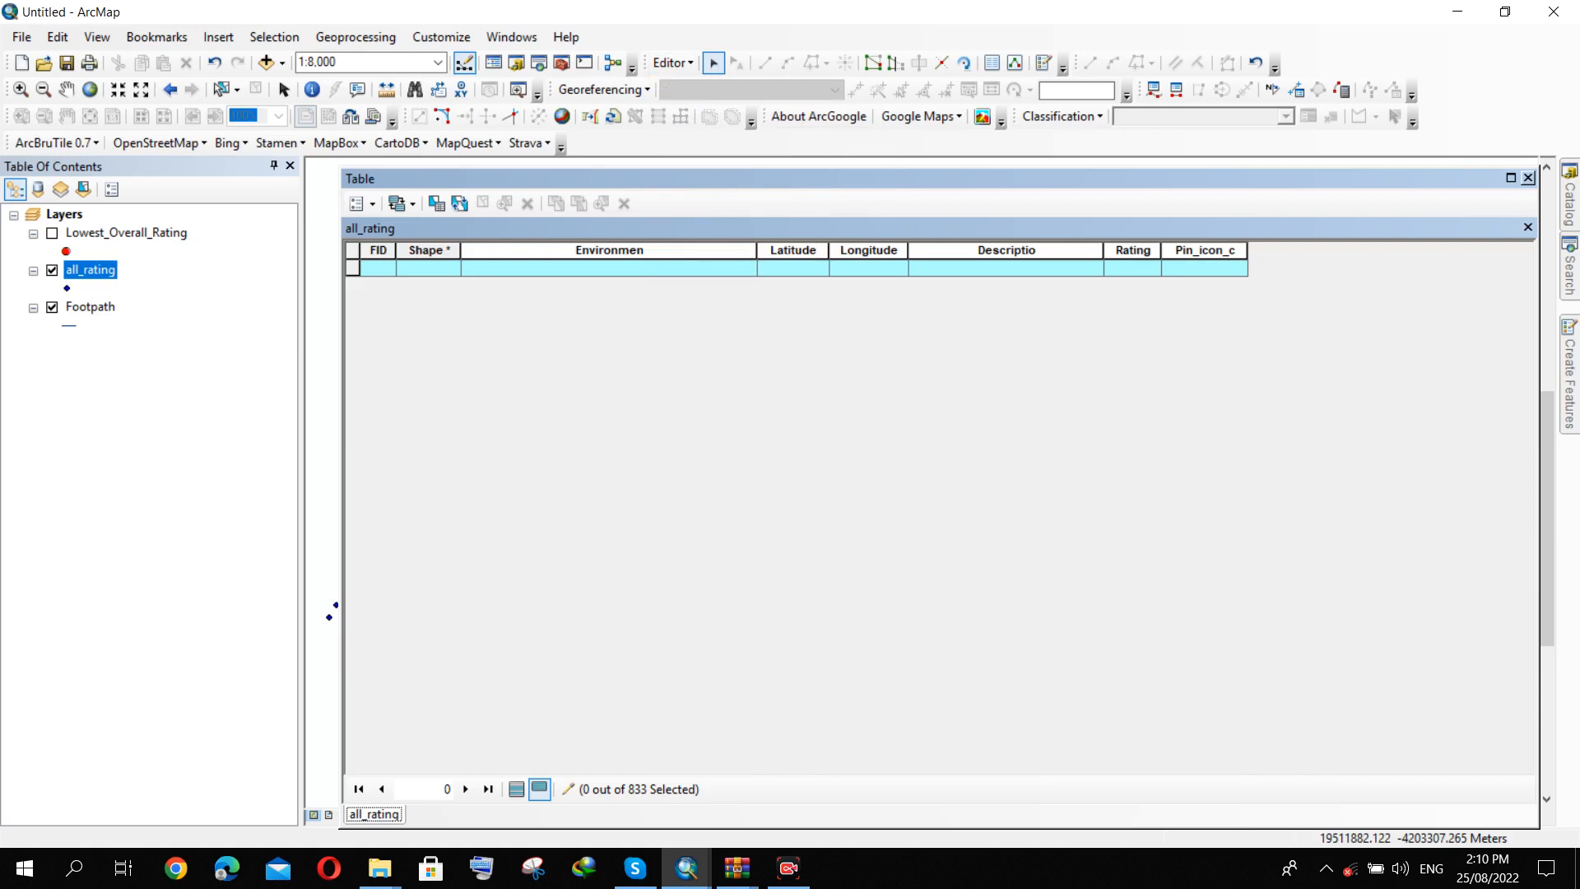
pyautogui.click(1528, 177)
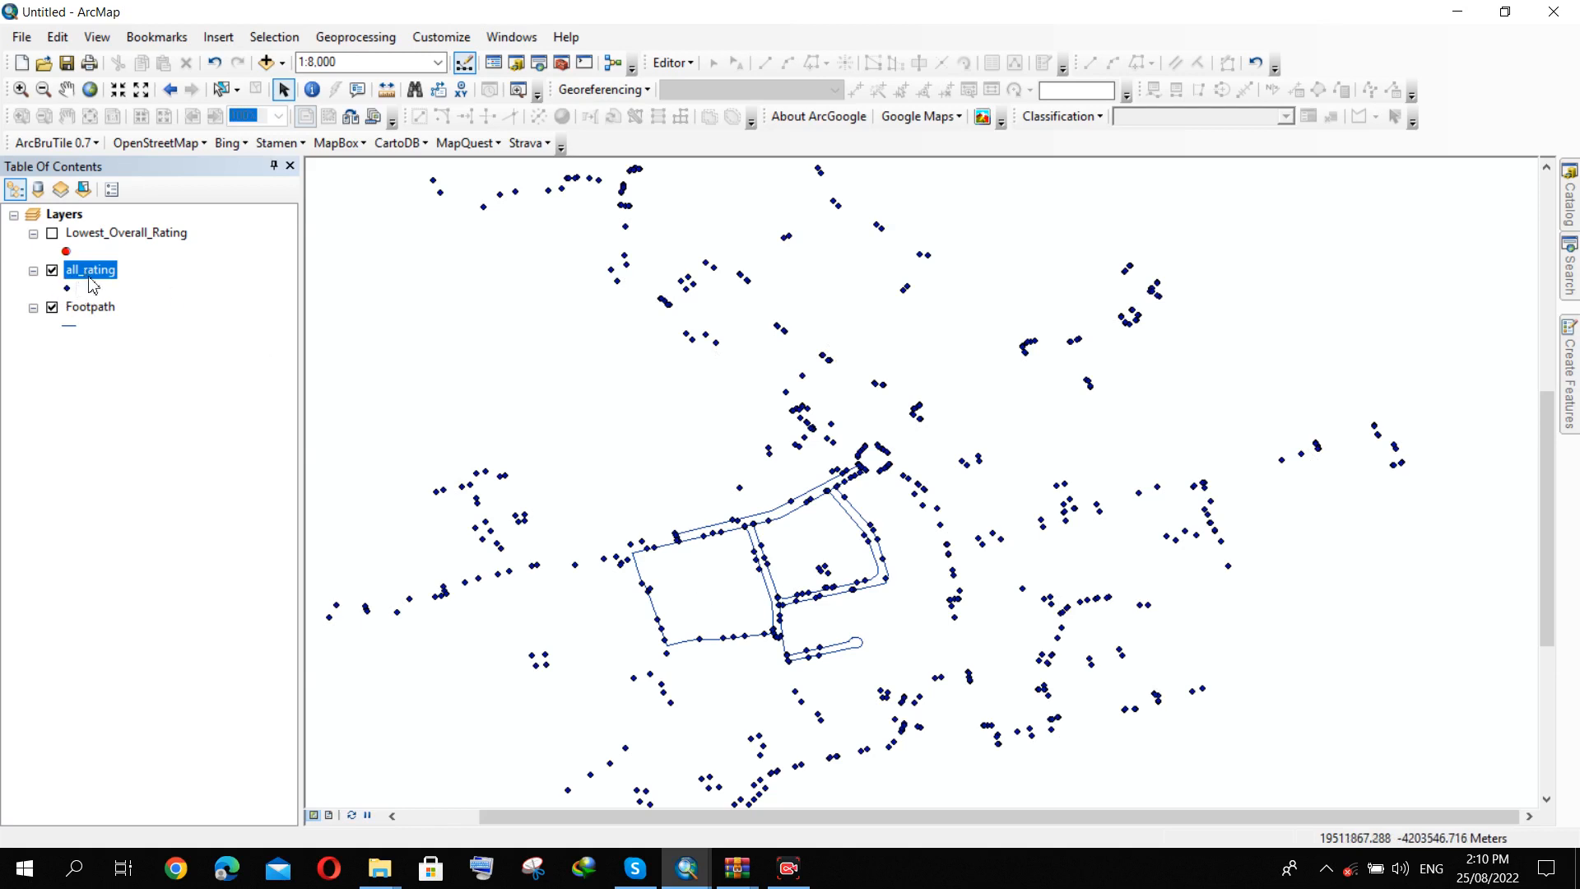
# Turn on the Lowest_Overall_Rating layer and inspect its points together with the all_rating and Footpath layers.
pyautogui.click(52, 233)
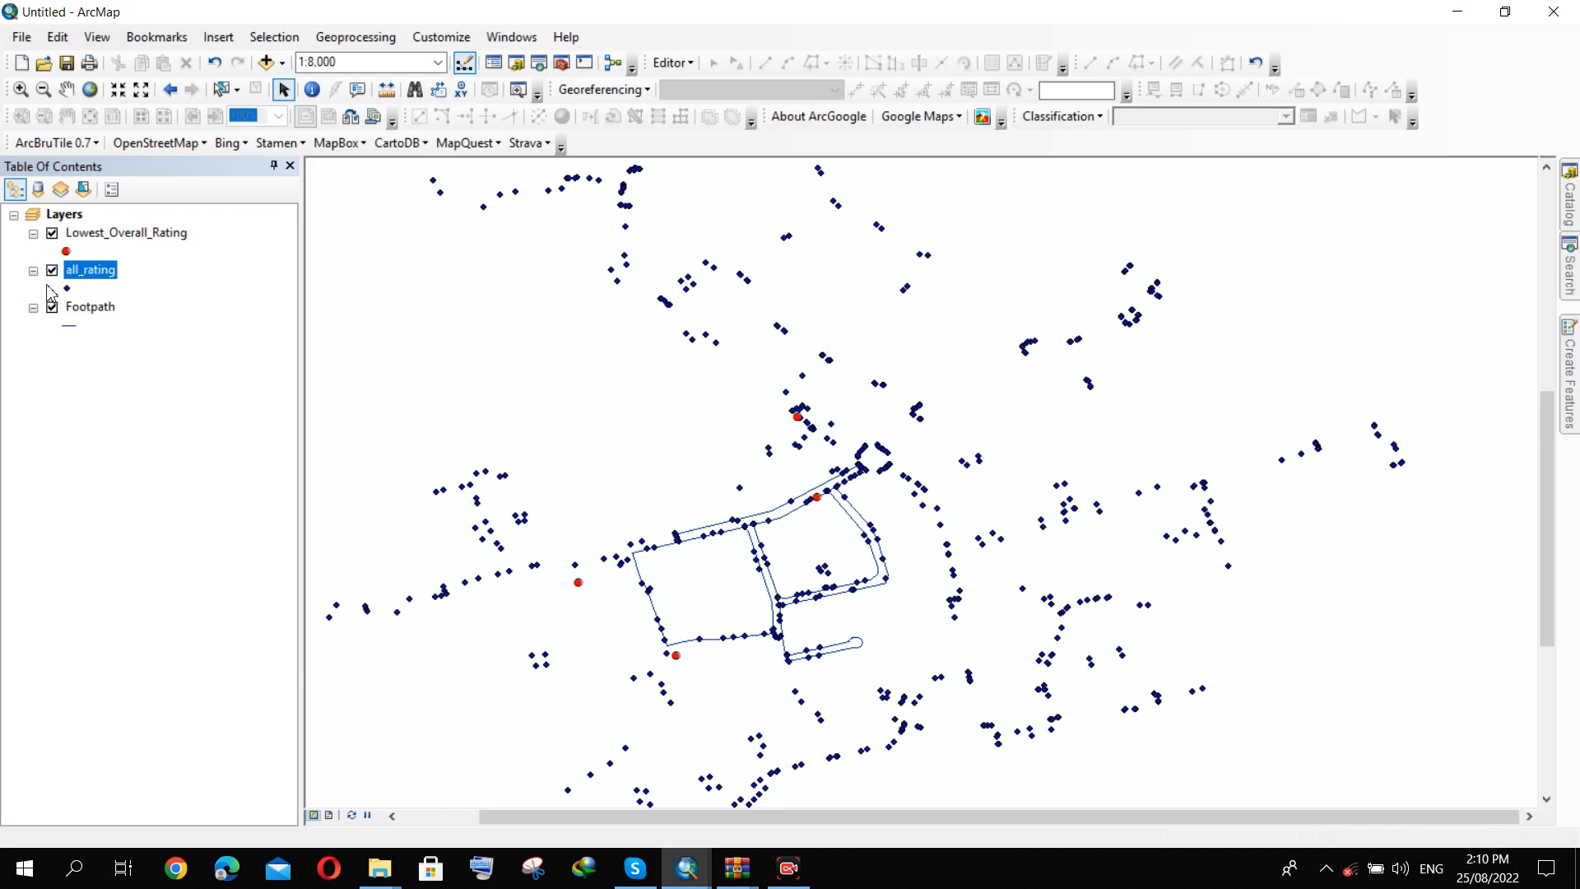
pyautogui.click(95, 308)
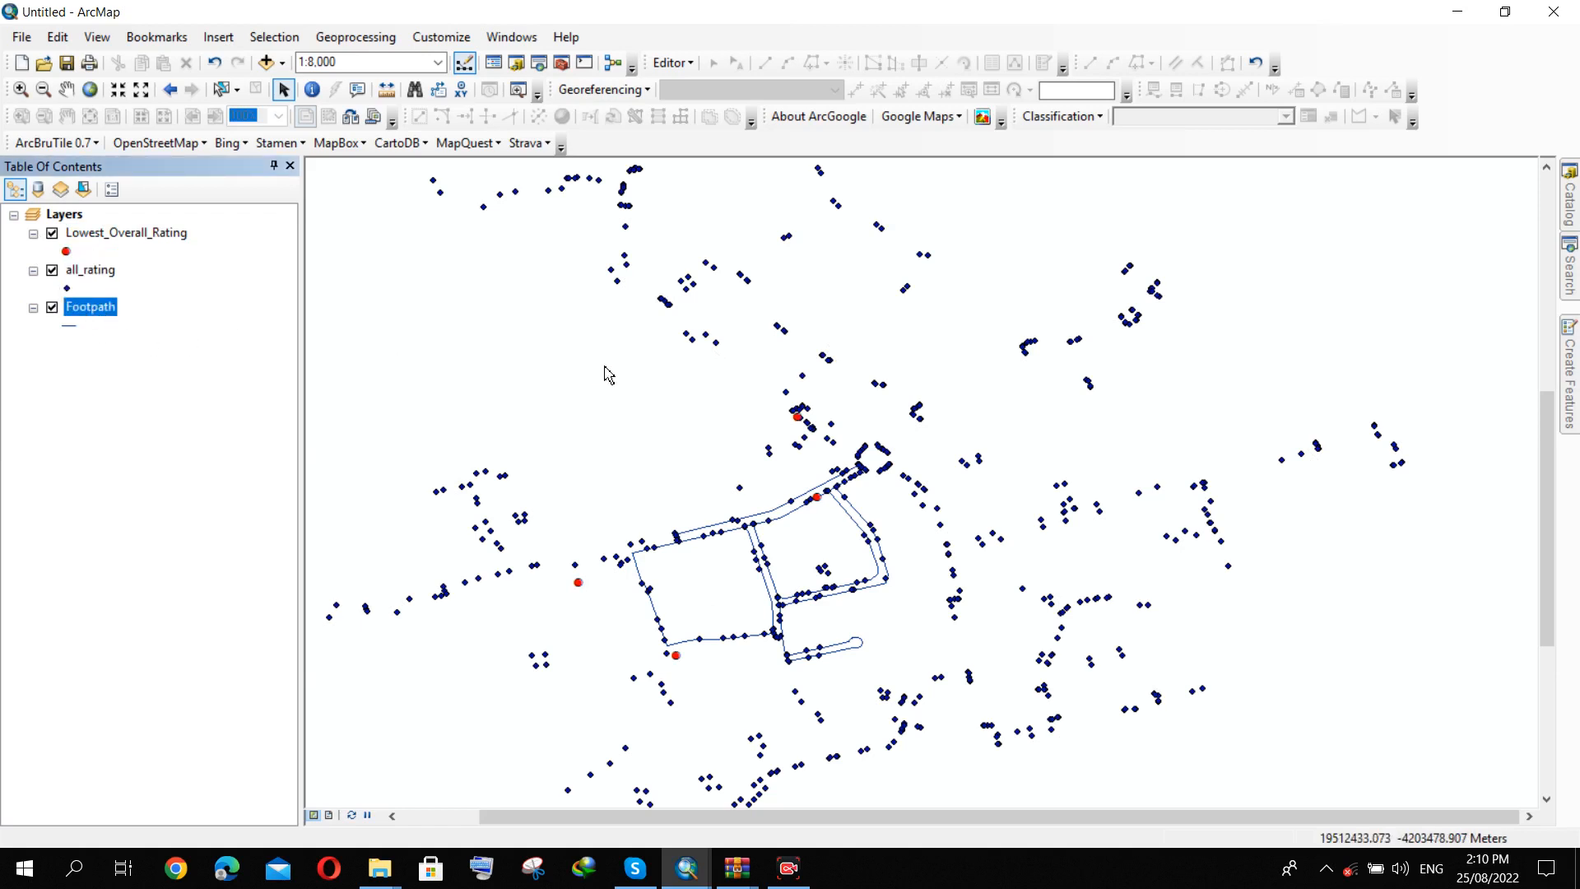
pyautogui.scroll(2, 605, 376)
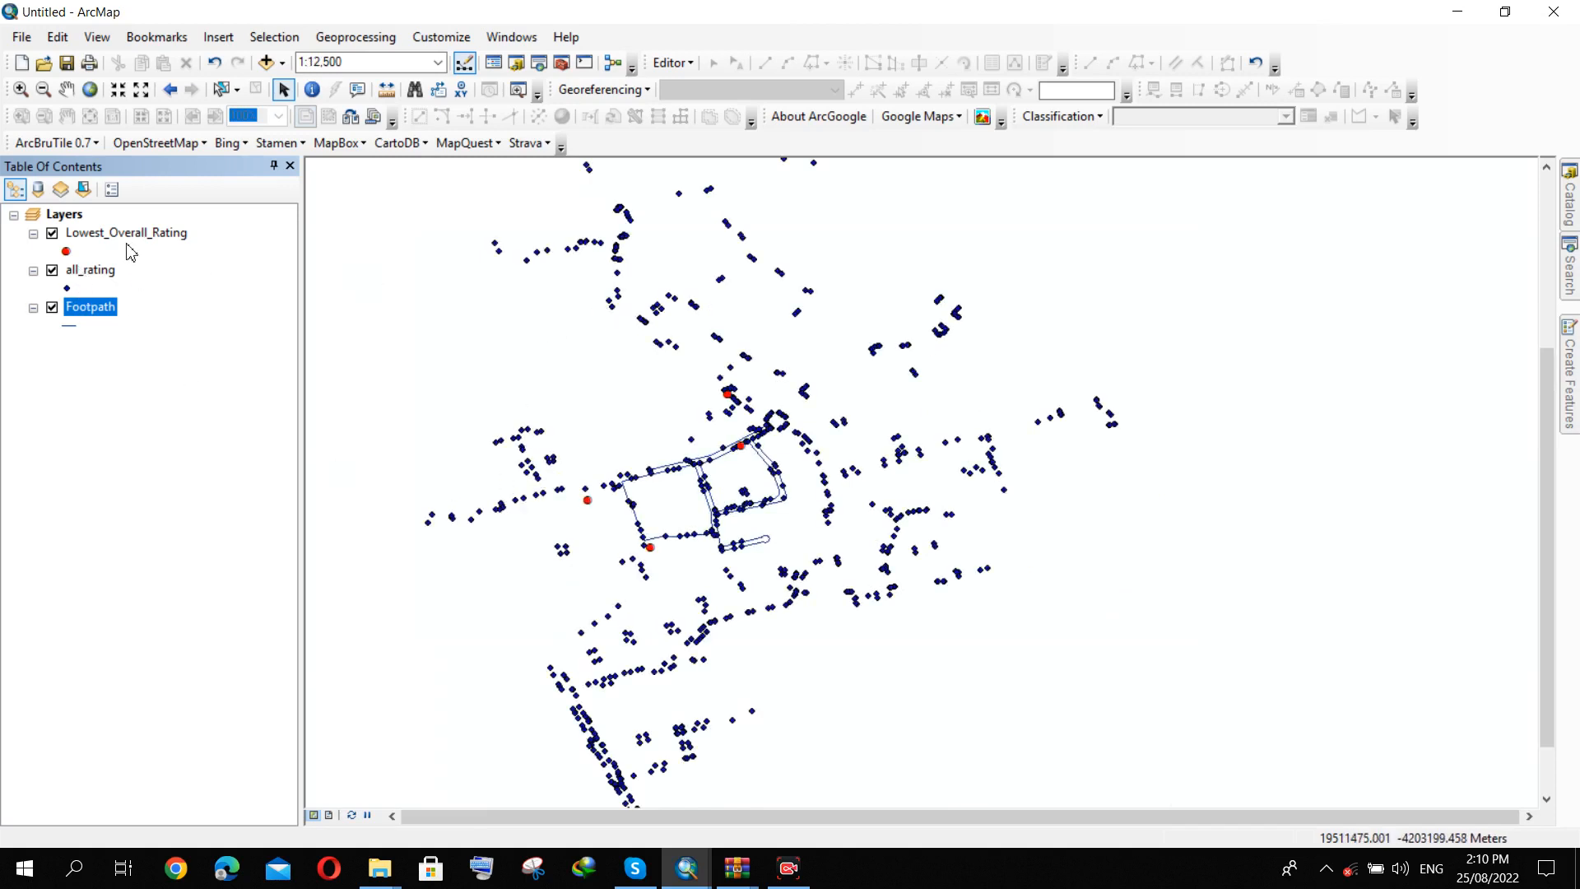
pyautogui.scroll(2, 905, 295)
pyautogui.scroll(-2, 771, 298)
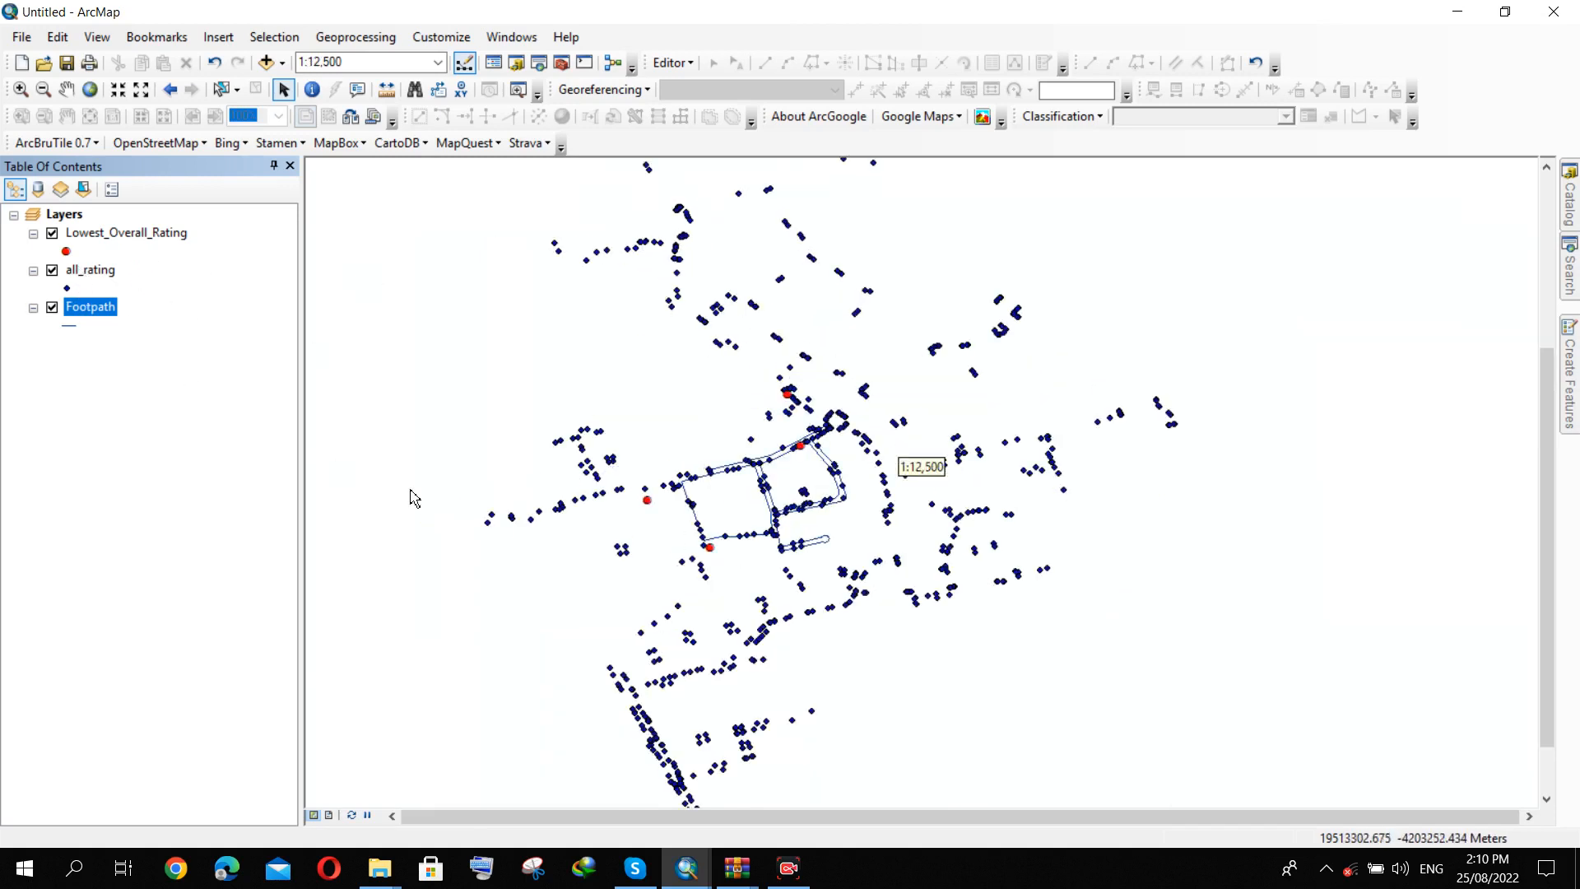
# Open the Footpath attribute table and delete its Length field.
pyautogui.rightClick(102, 310)
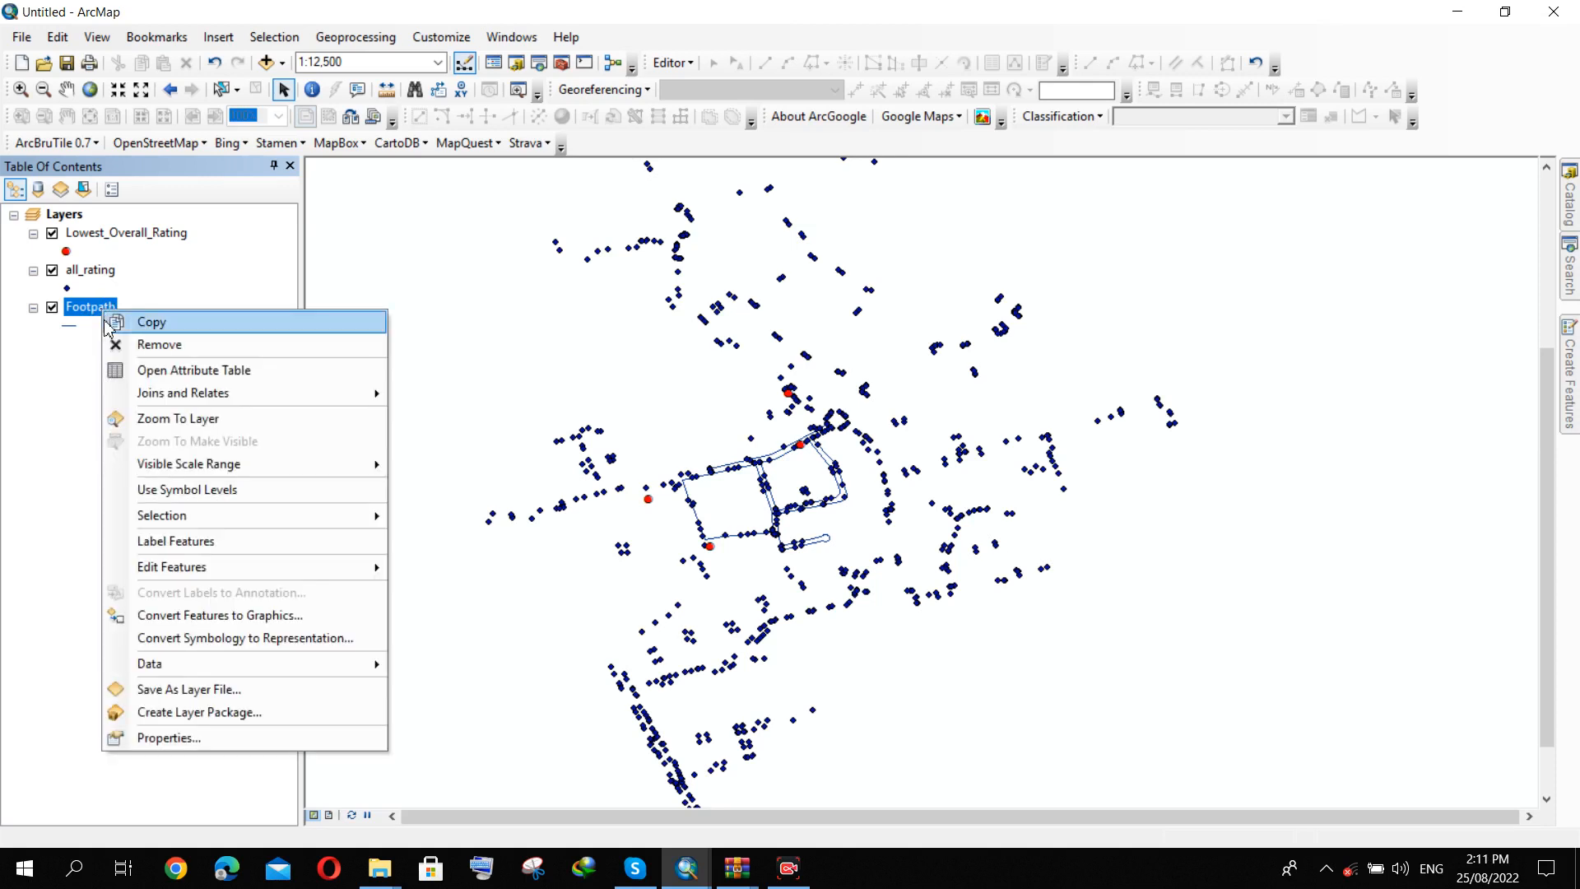
pyautogui.click(158, 374)
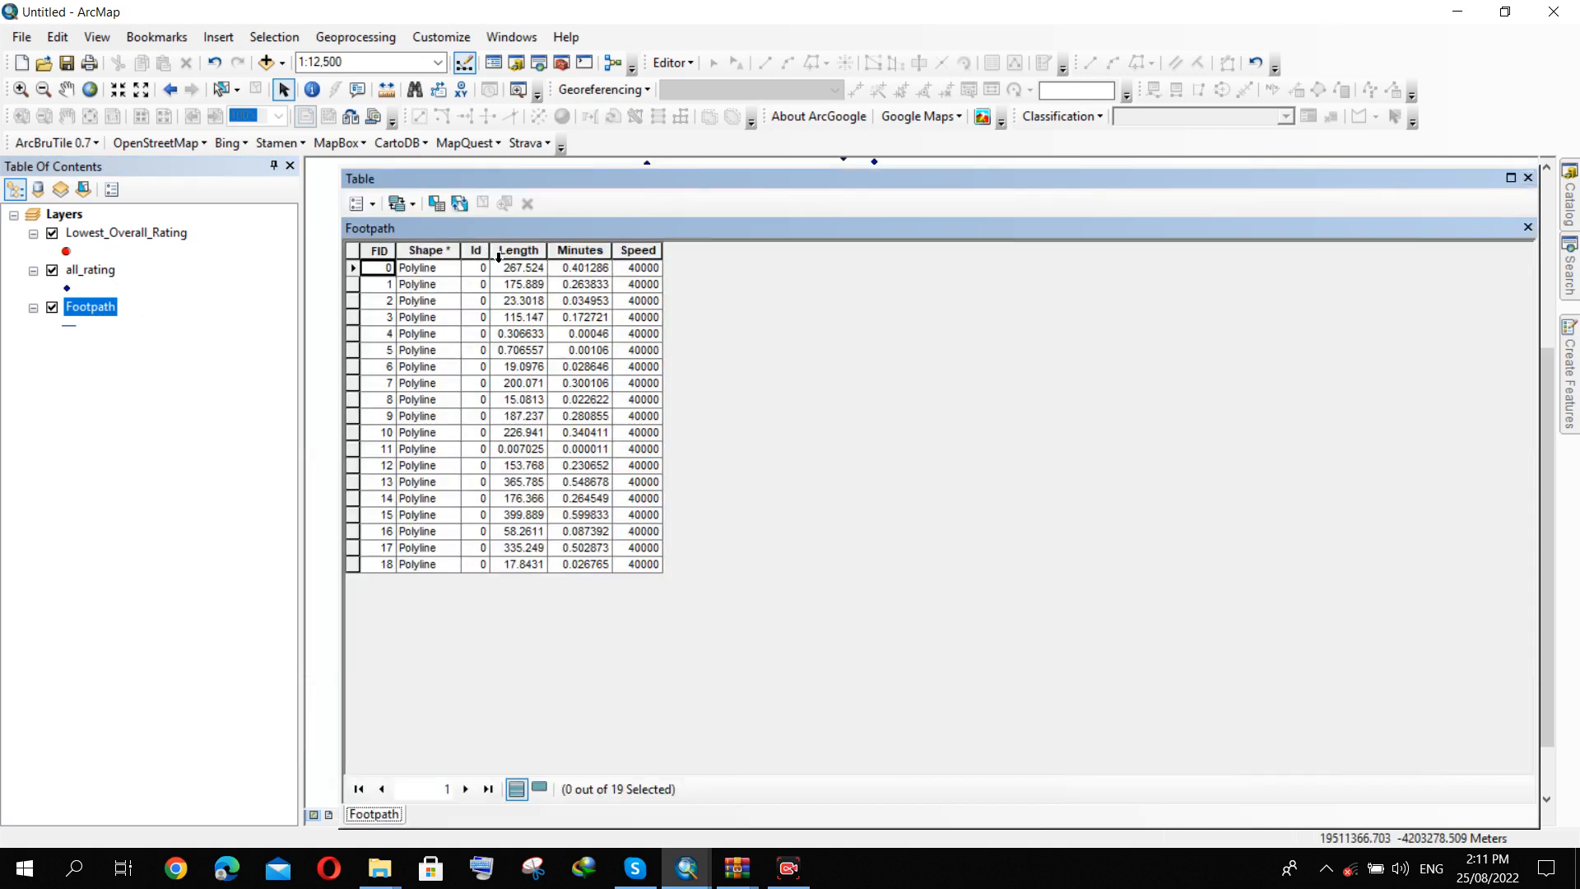
pyautogui.rightClick(523, 251)
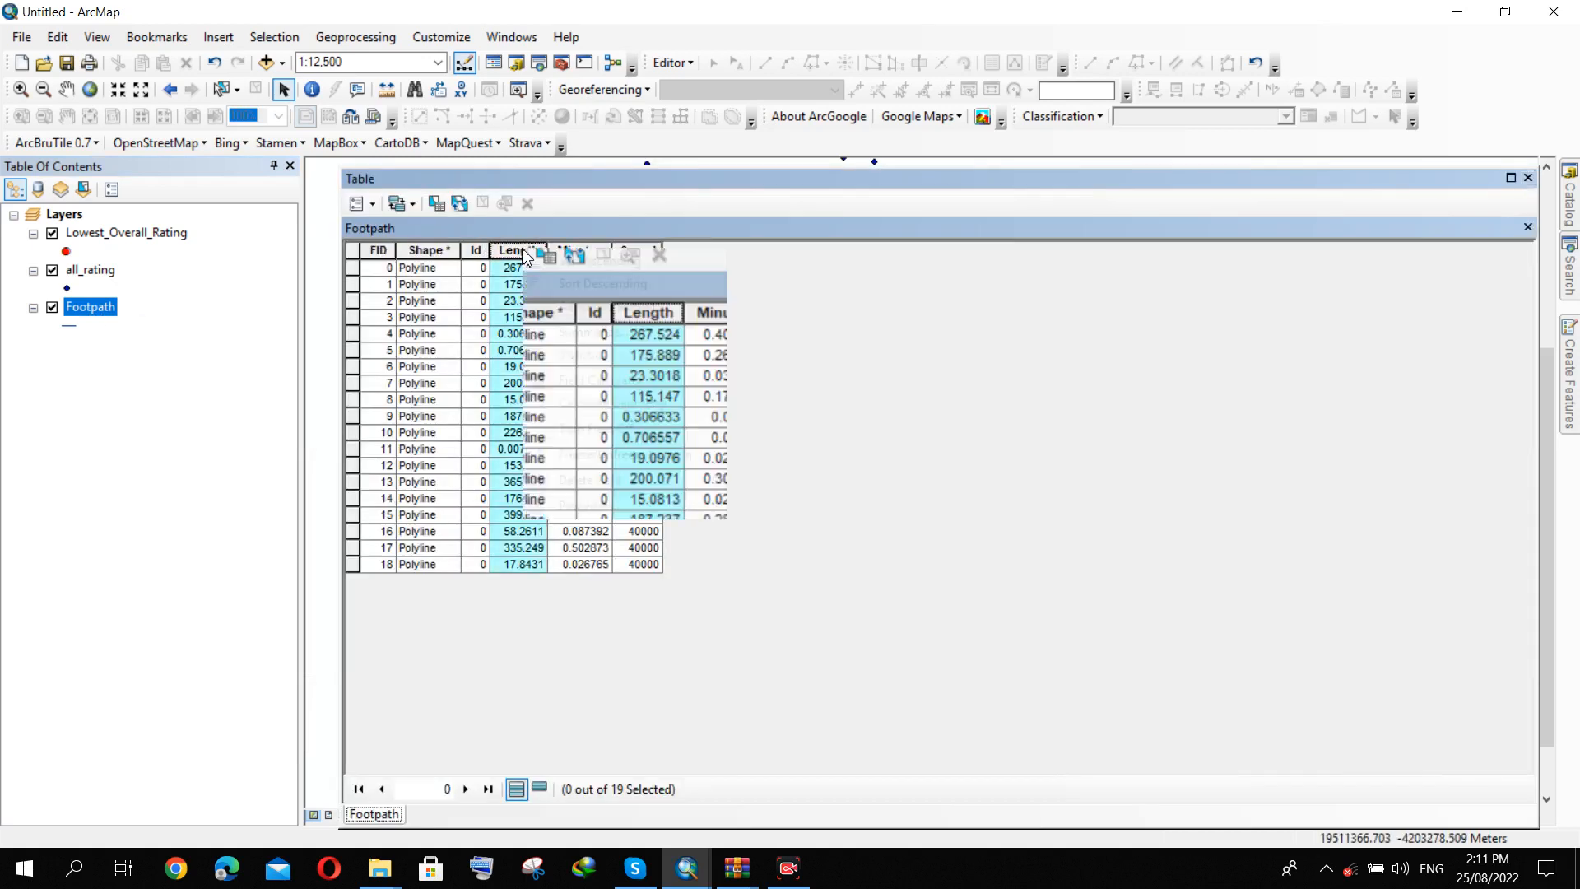
pyautogui.click(573, 481)
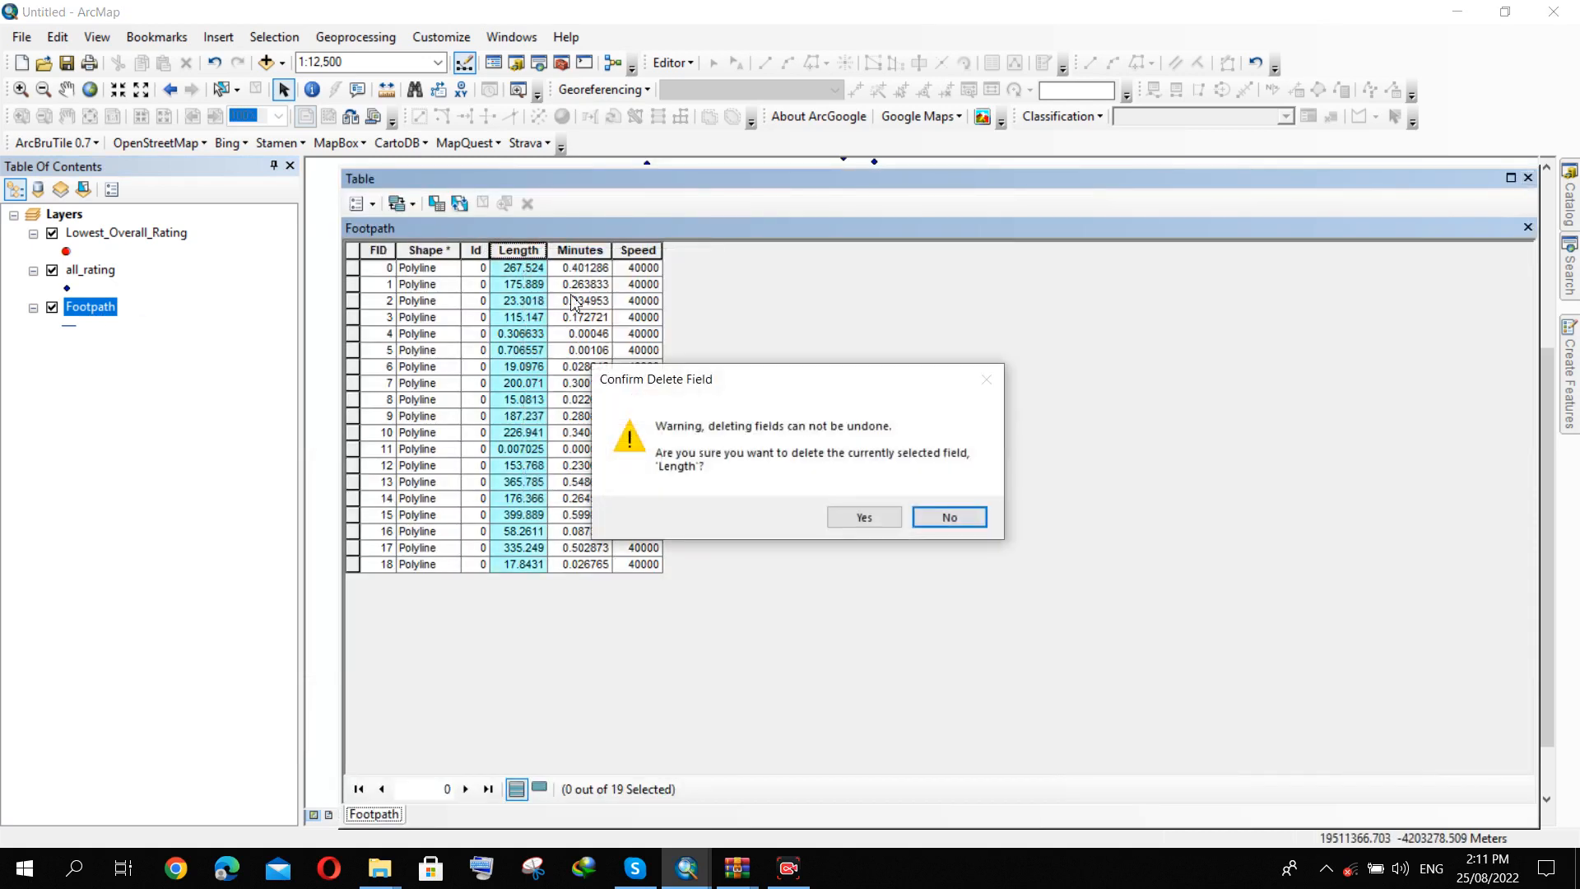
pyautogui.click(875, 526)
# Delete the Minutes and Speed fields from the Footpath attribute table.
pyautogui.rightClick(520, 252)
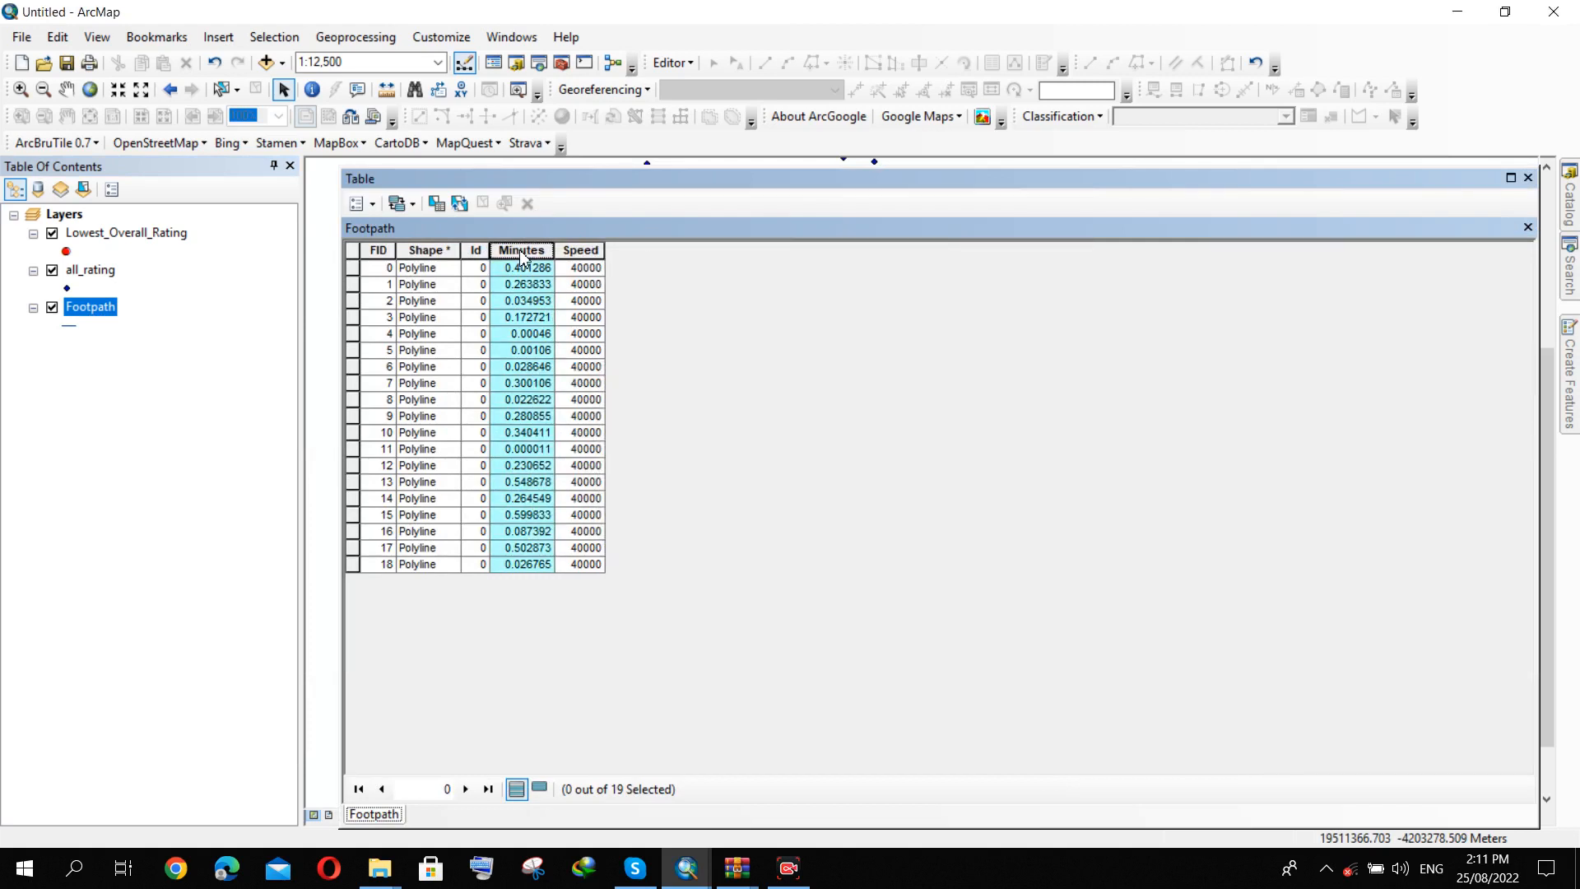
pyautogui.click(580, 481)
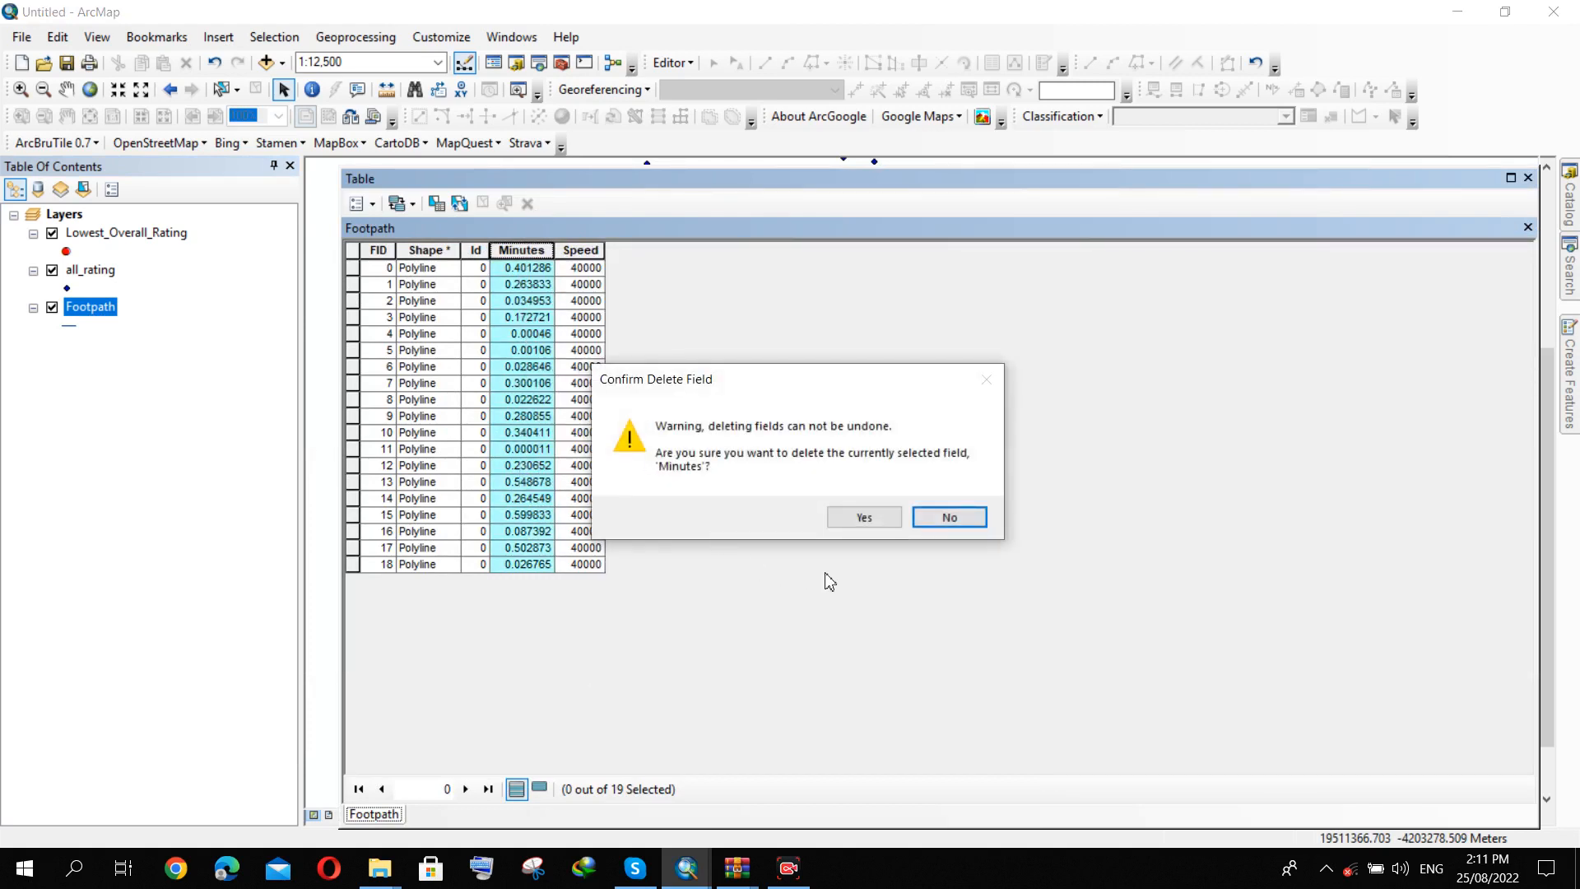
pyautogui.click(854, 518)
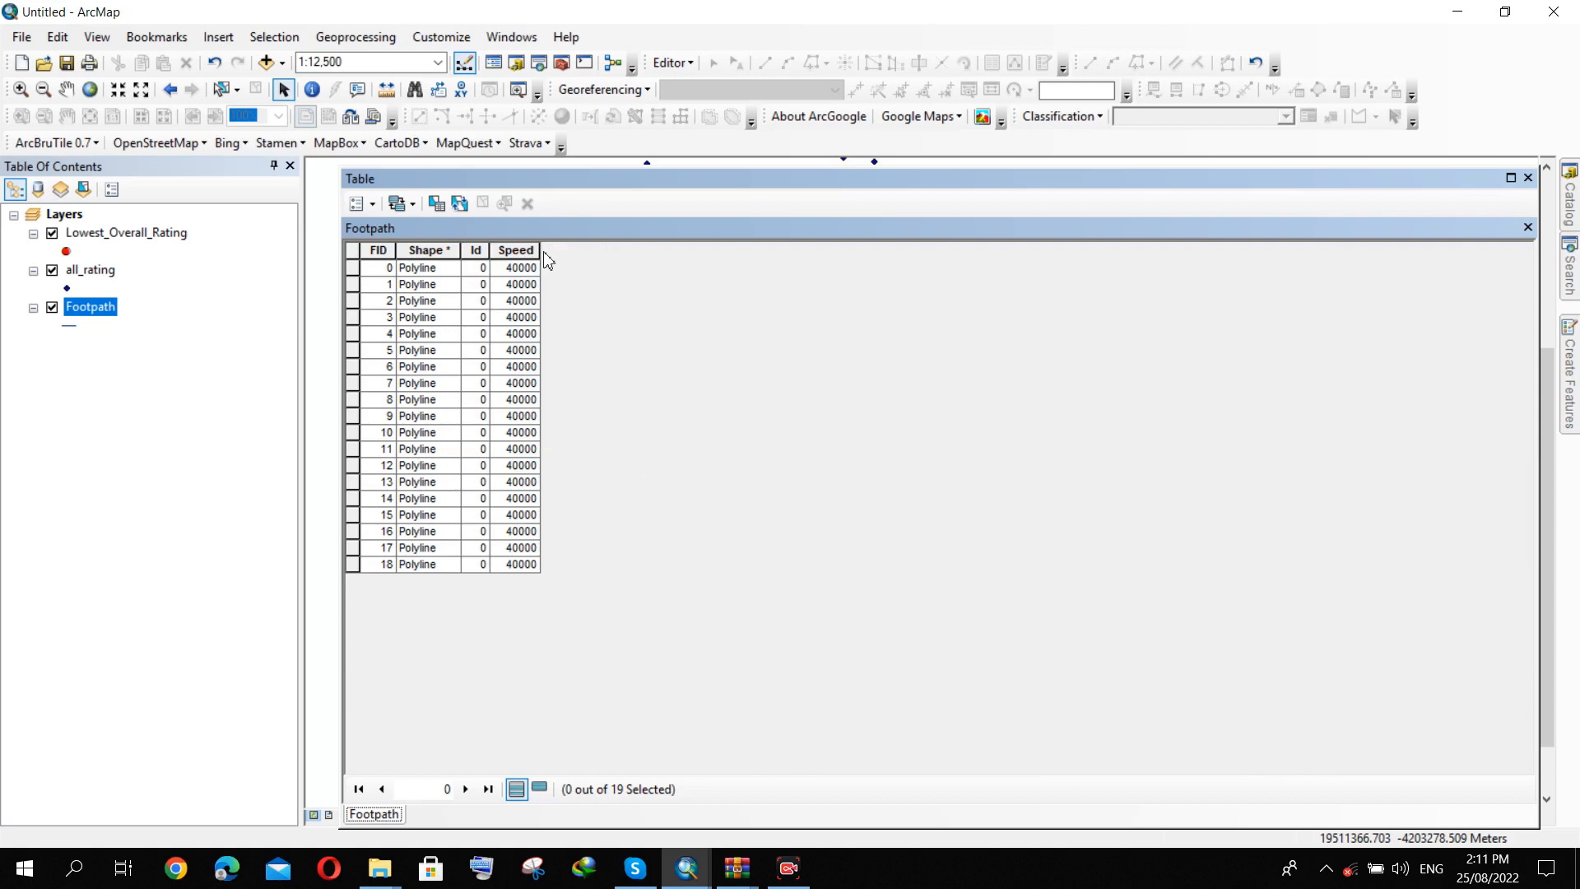
pyautogui.rightClick(524, 253)
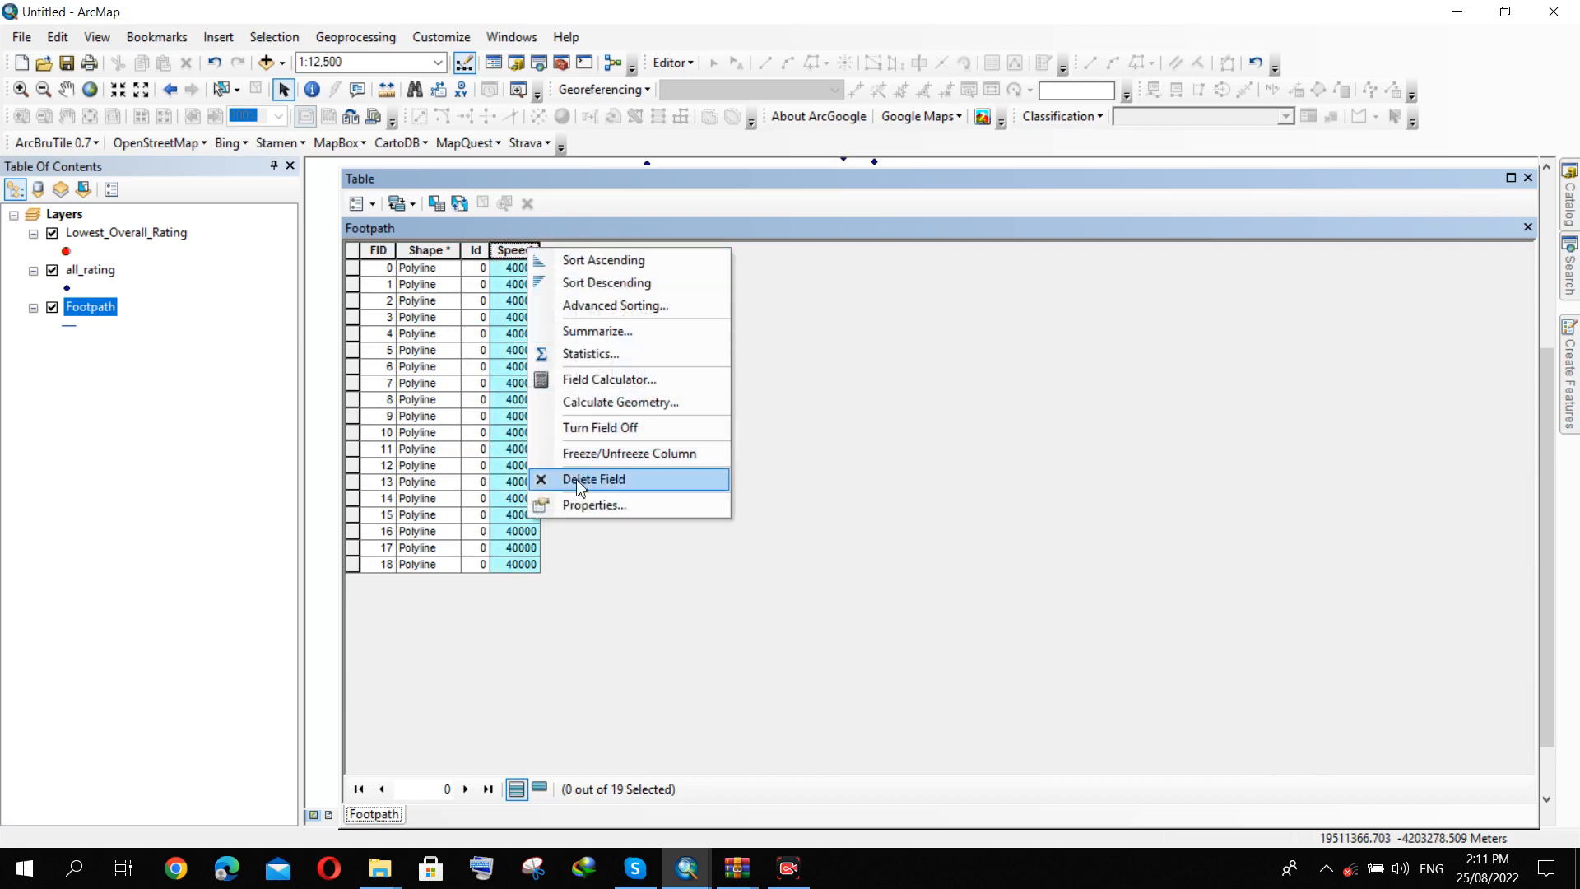
pyautogui.click(580, 478)
pyautogui.click(853, 515)
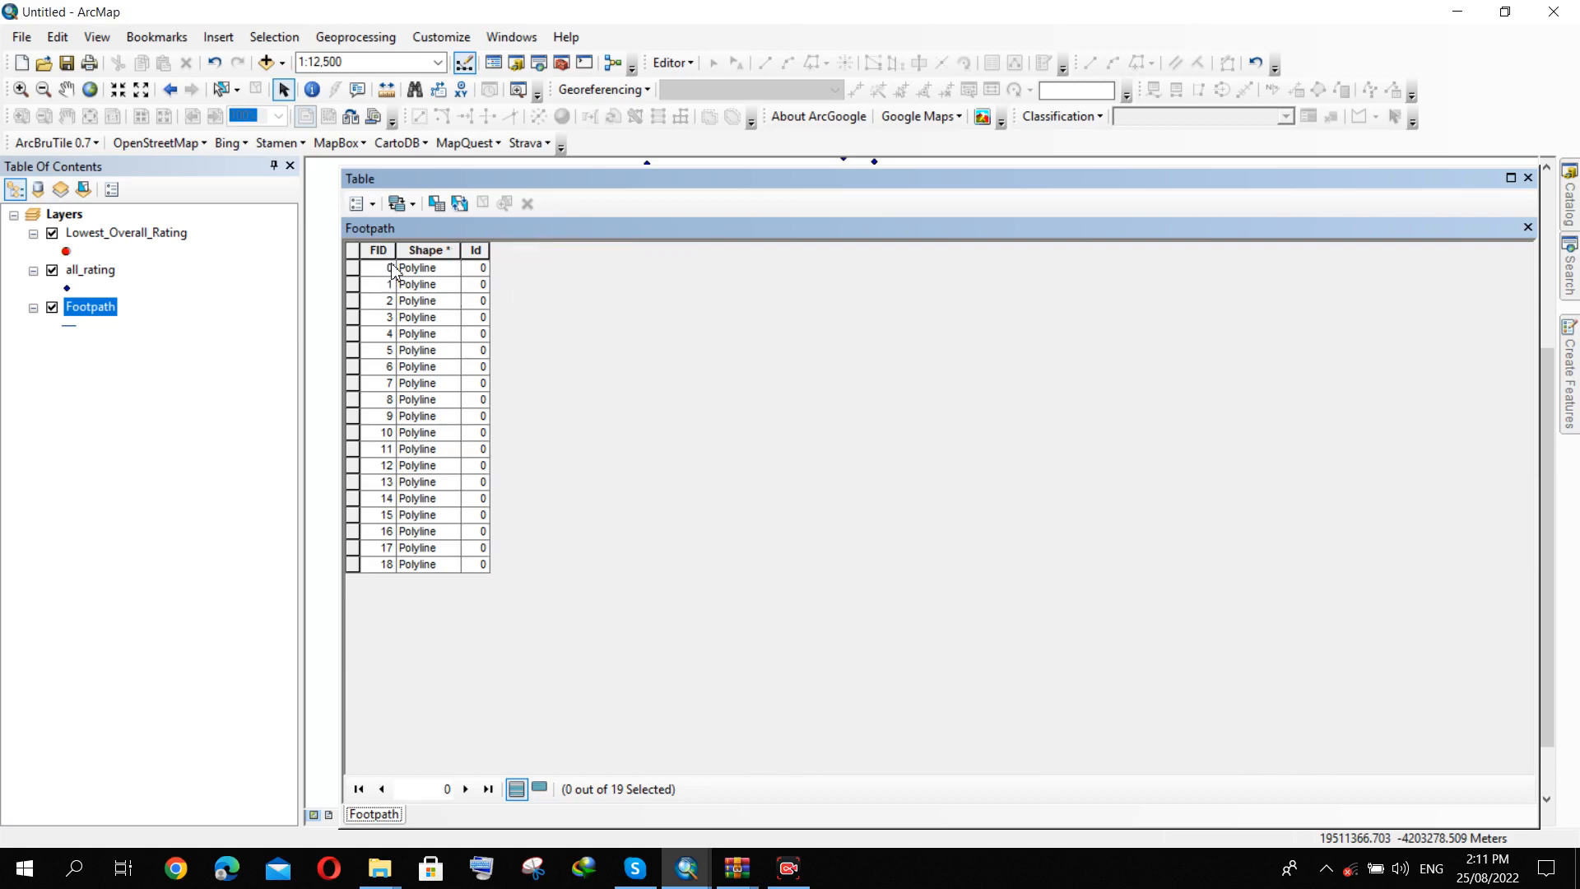
# Add a new field named Length with the type Float to the Footpath table.
pyautogui.click(374, 206)
pyautogui.click(411, 346)
pyautogui.write('Length')
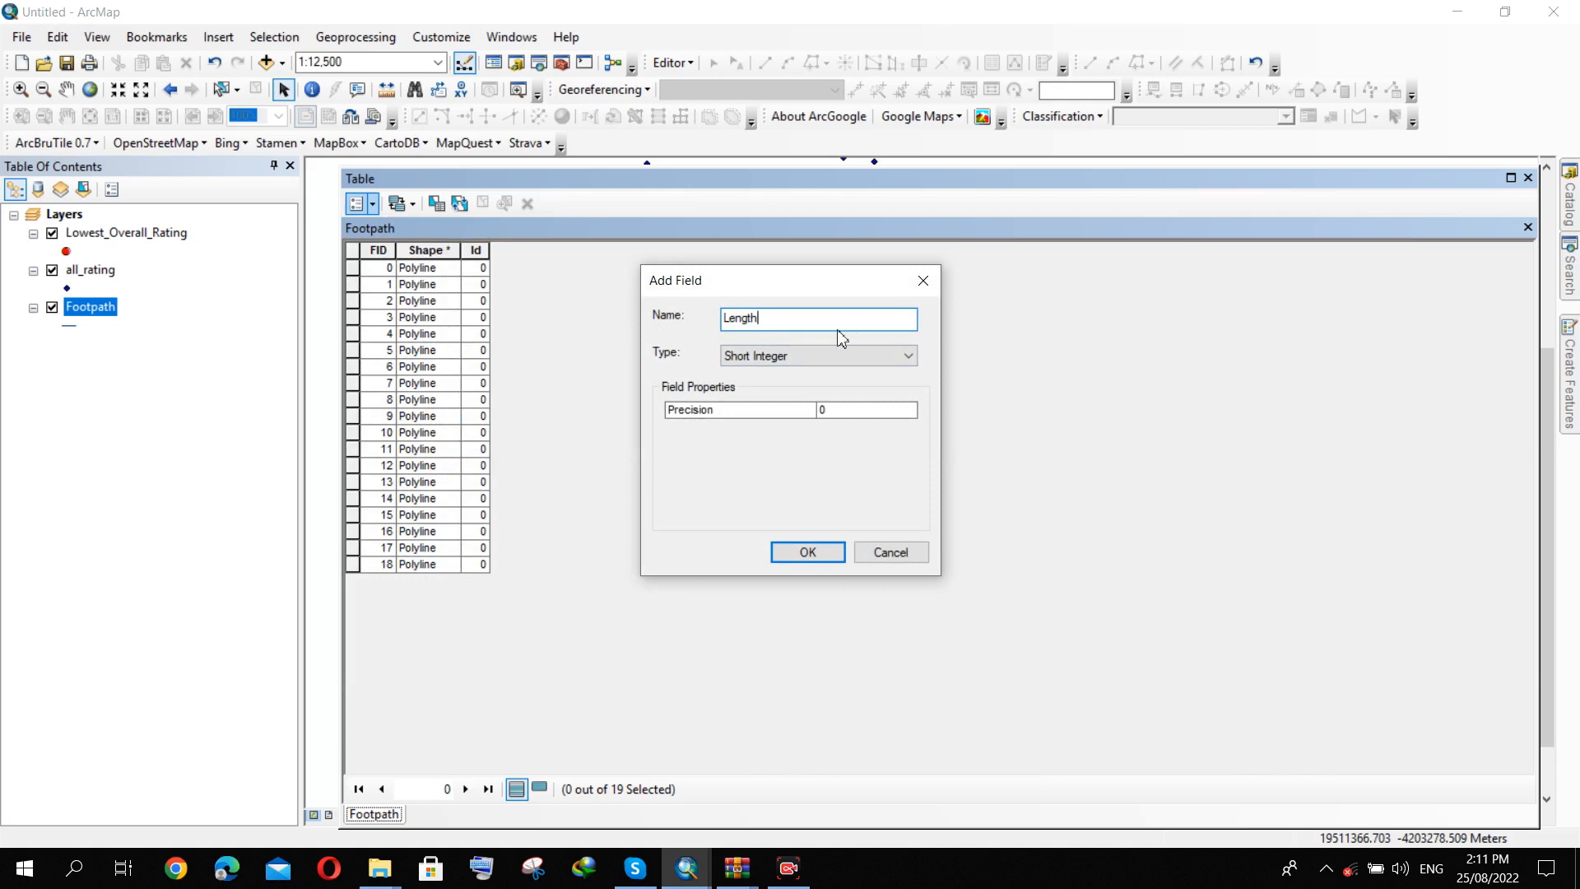
pyautogui.click(794, 357)
pyautogui.click(741, 396)
pyautogui.click(803, 552)
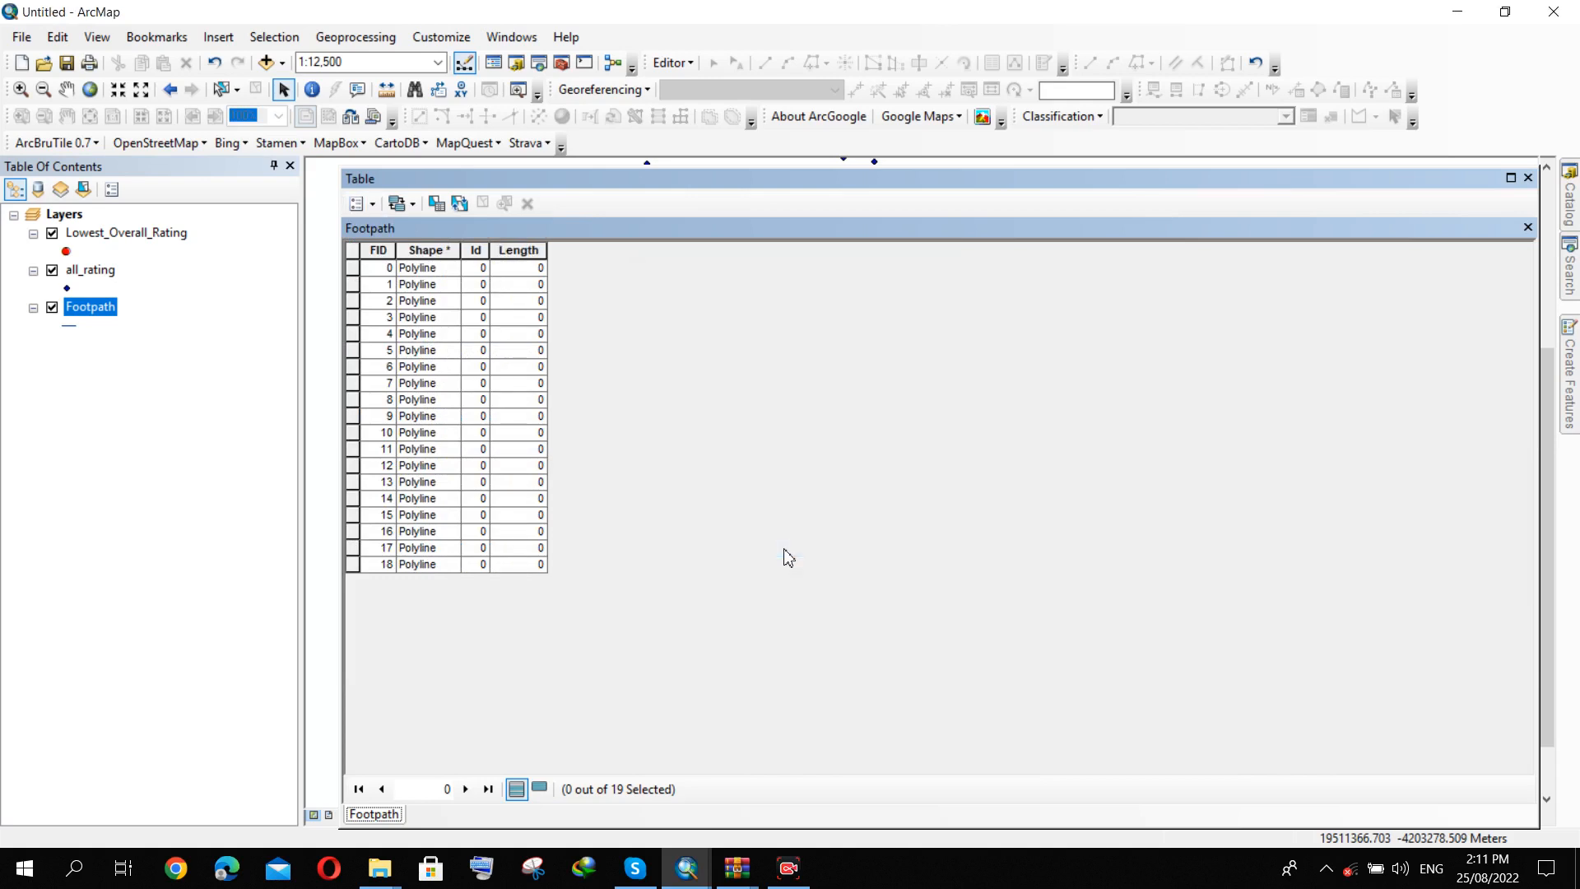
# Add a new field named Minutes with the type Float to the Footpath table.
pyautogui.click(375, 207)
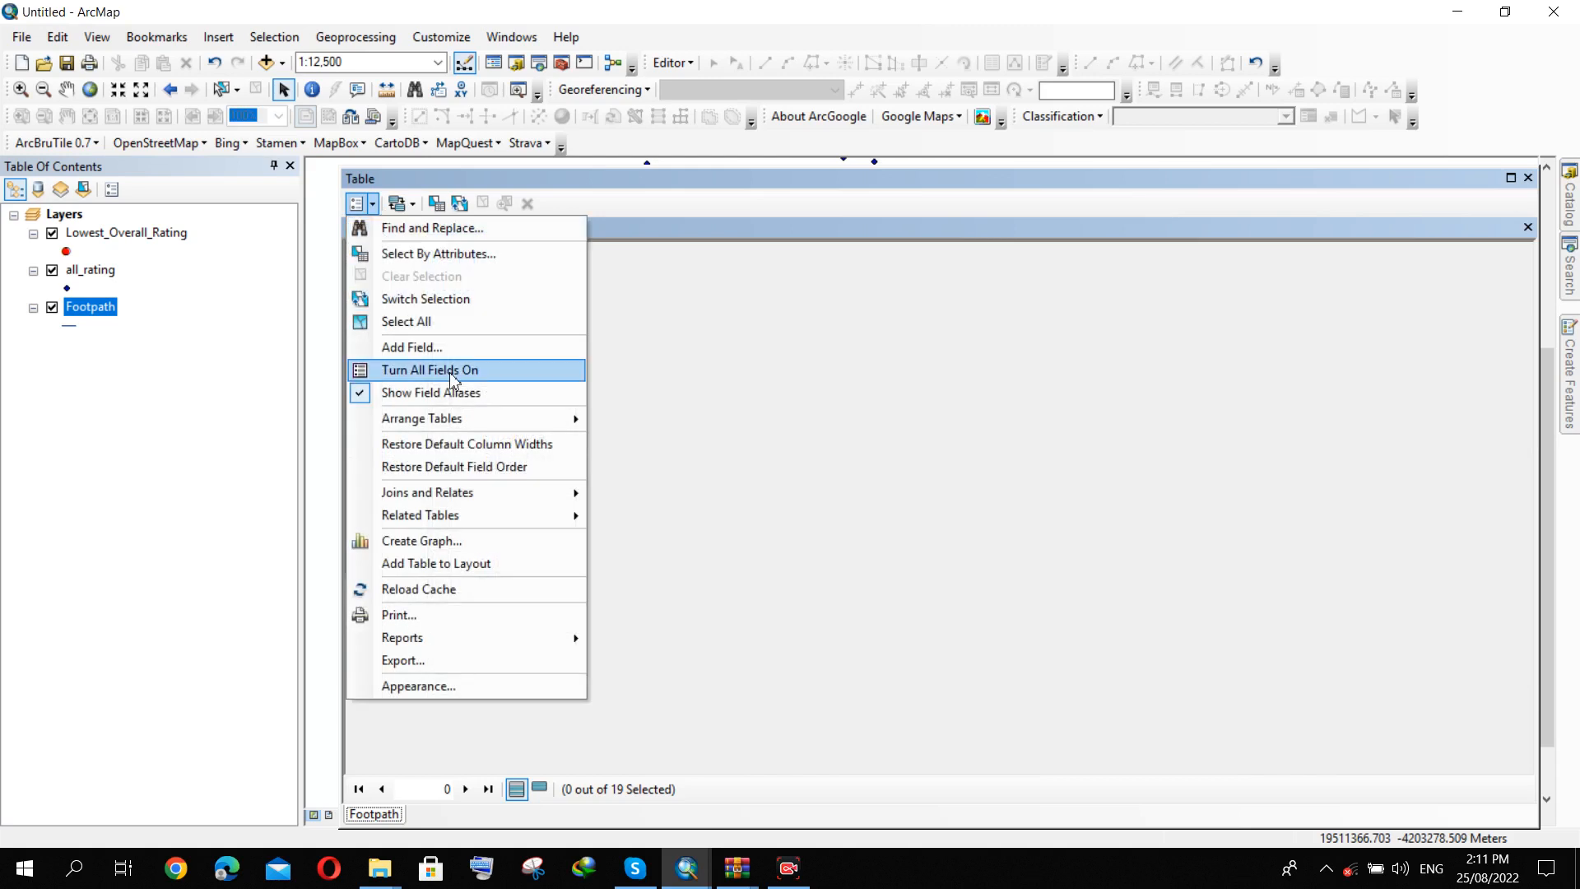
pyautogui.click(462, 344)
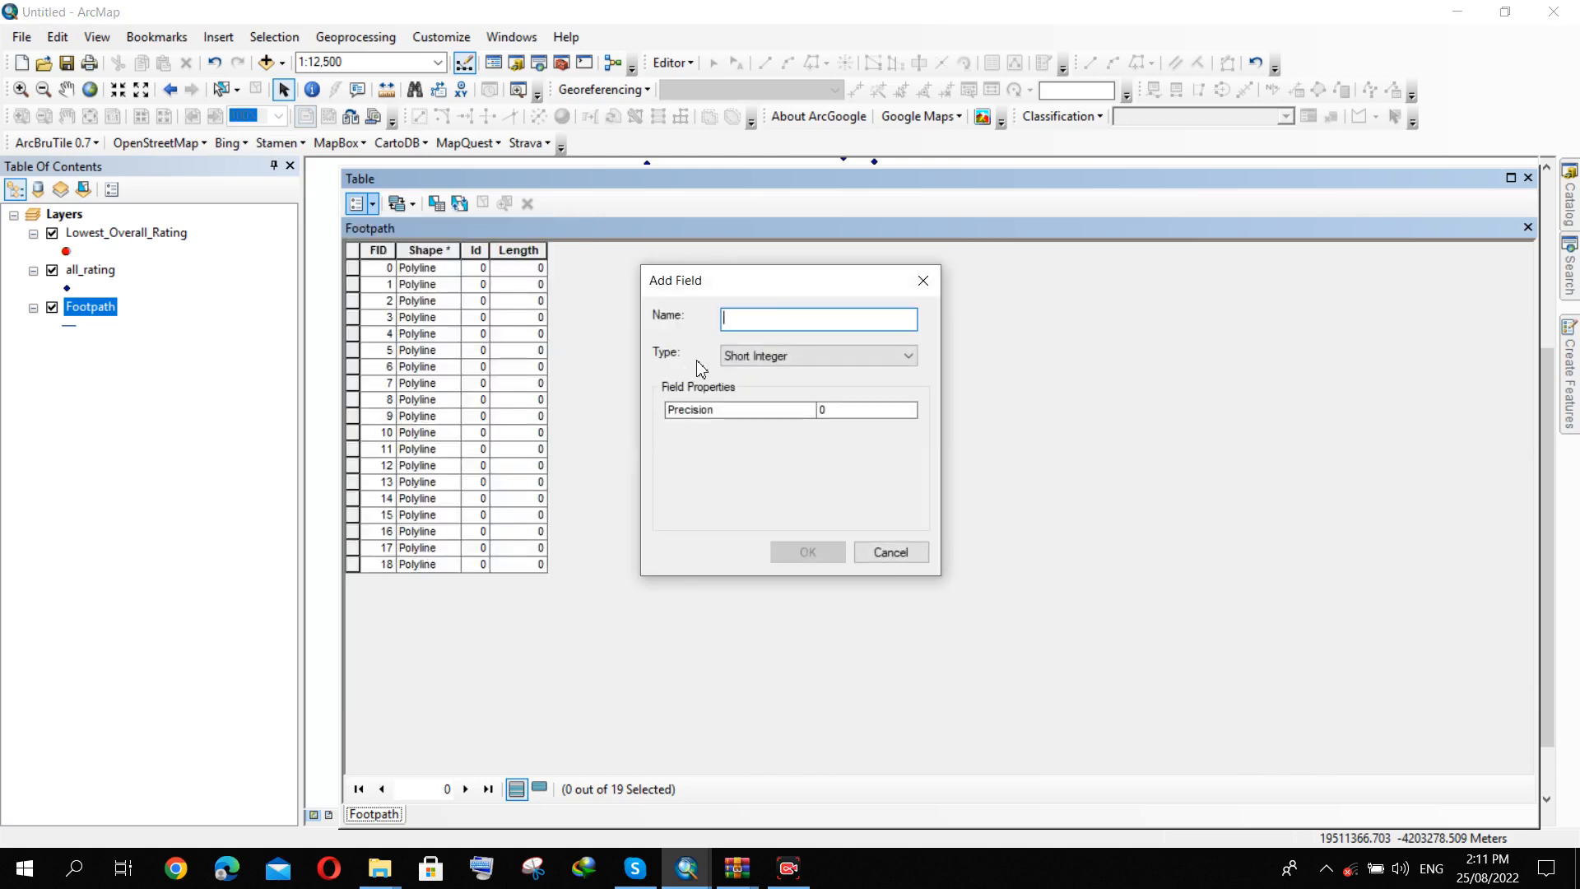
pyautogui.write('Minutes')
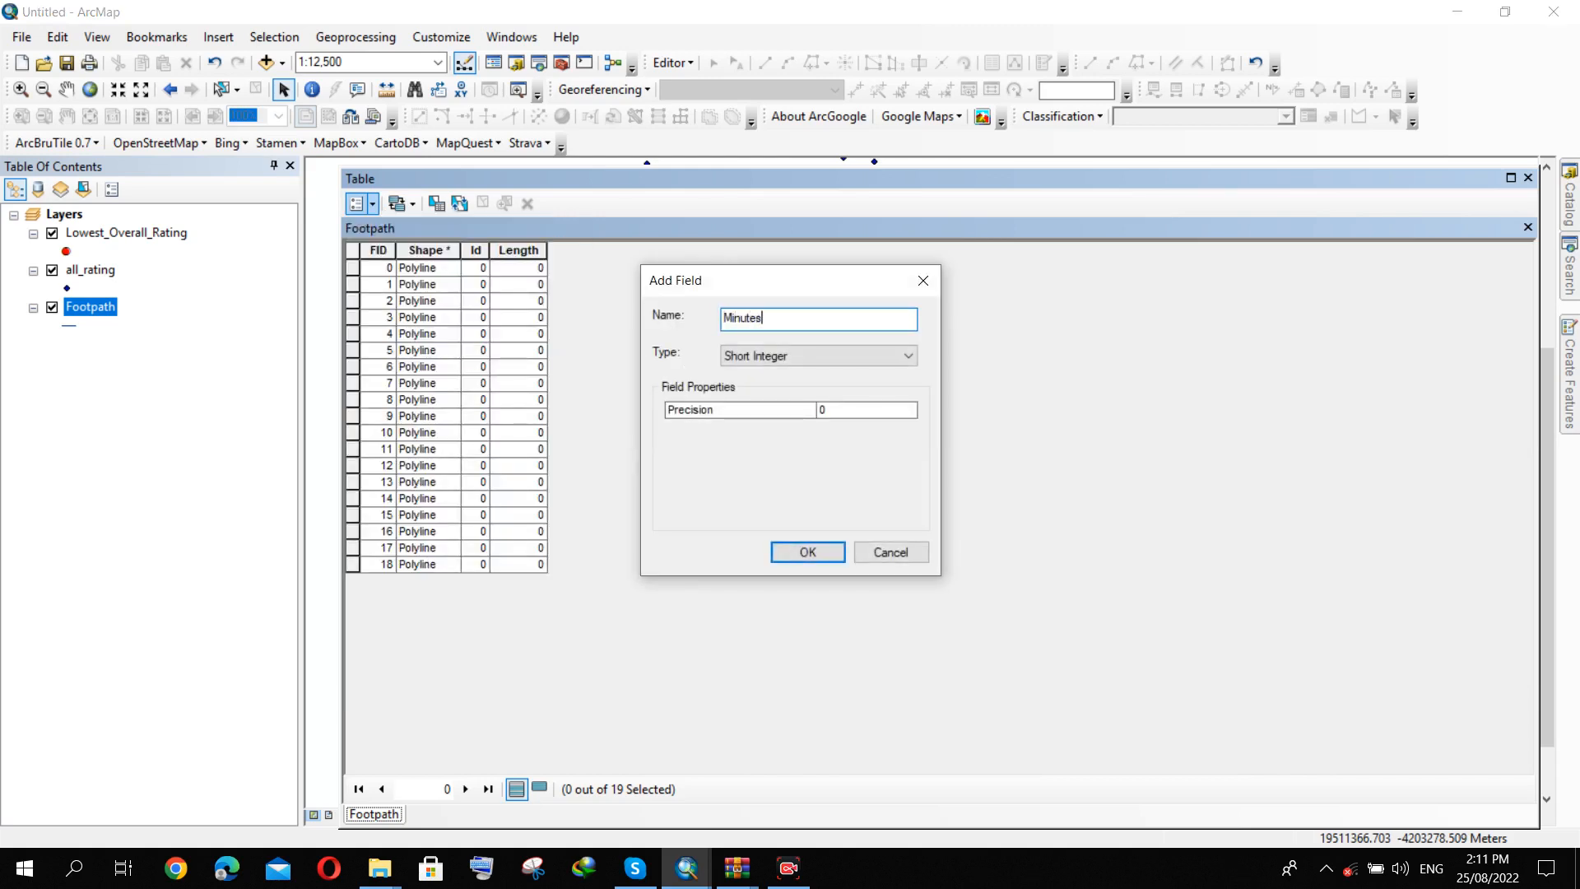
pyautogui.click(773, 354)
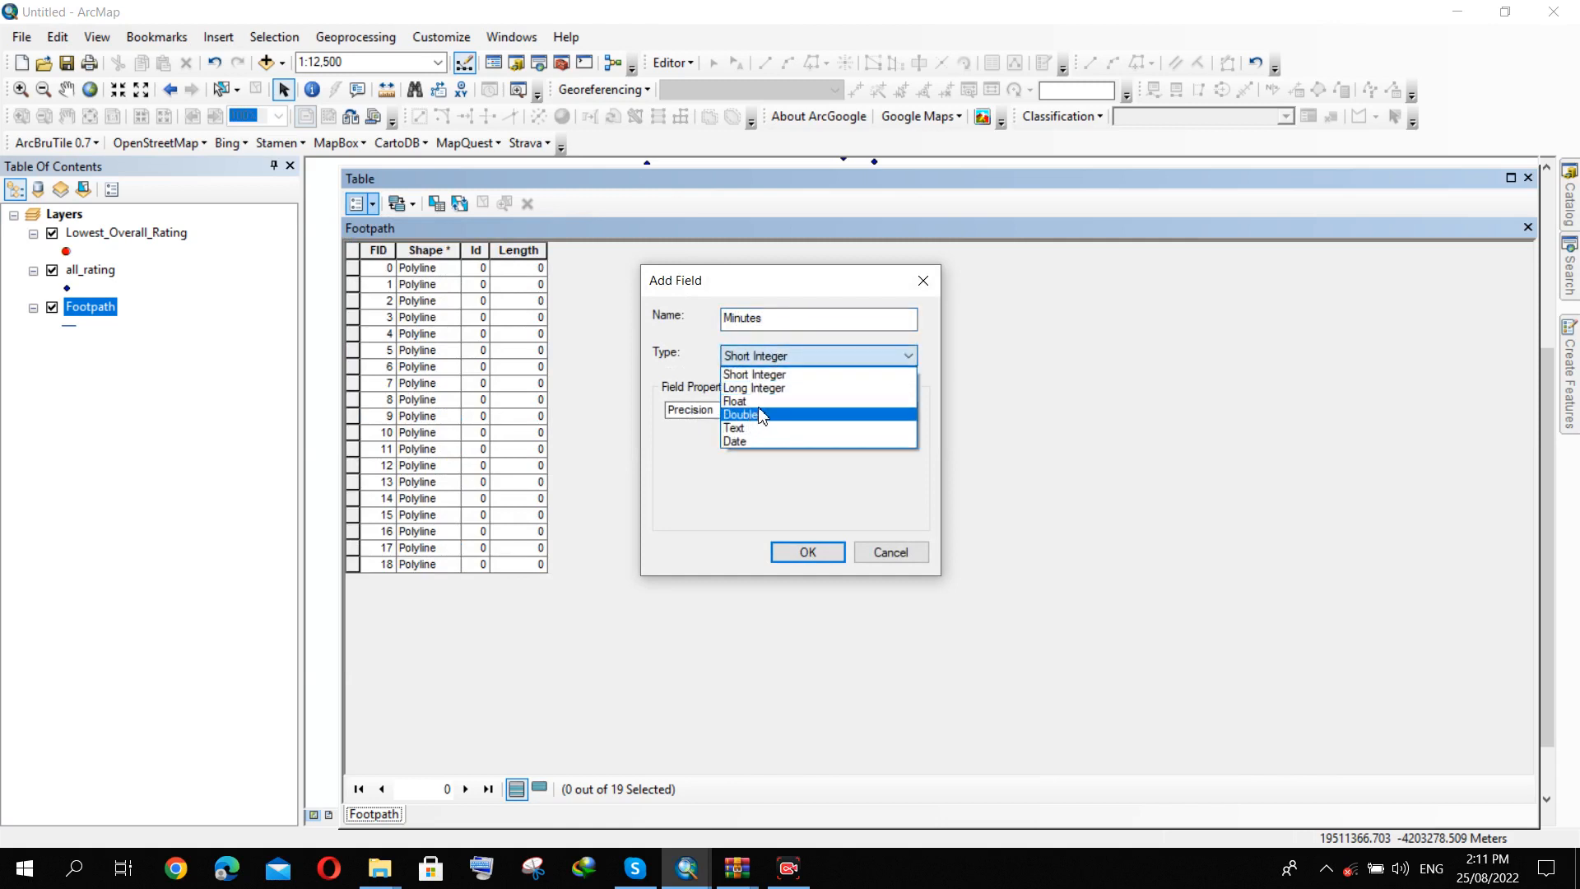
pyautogui.click(758, 402)
pyautogui.click(829, 562)
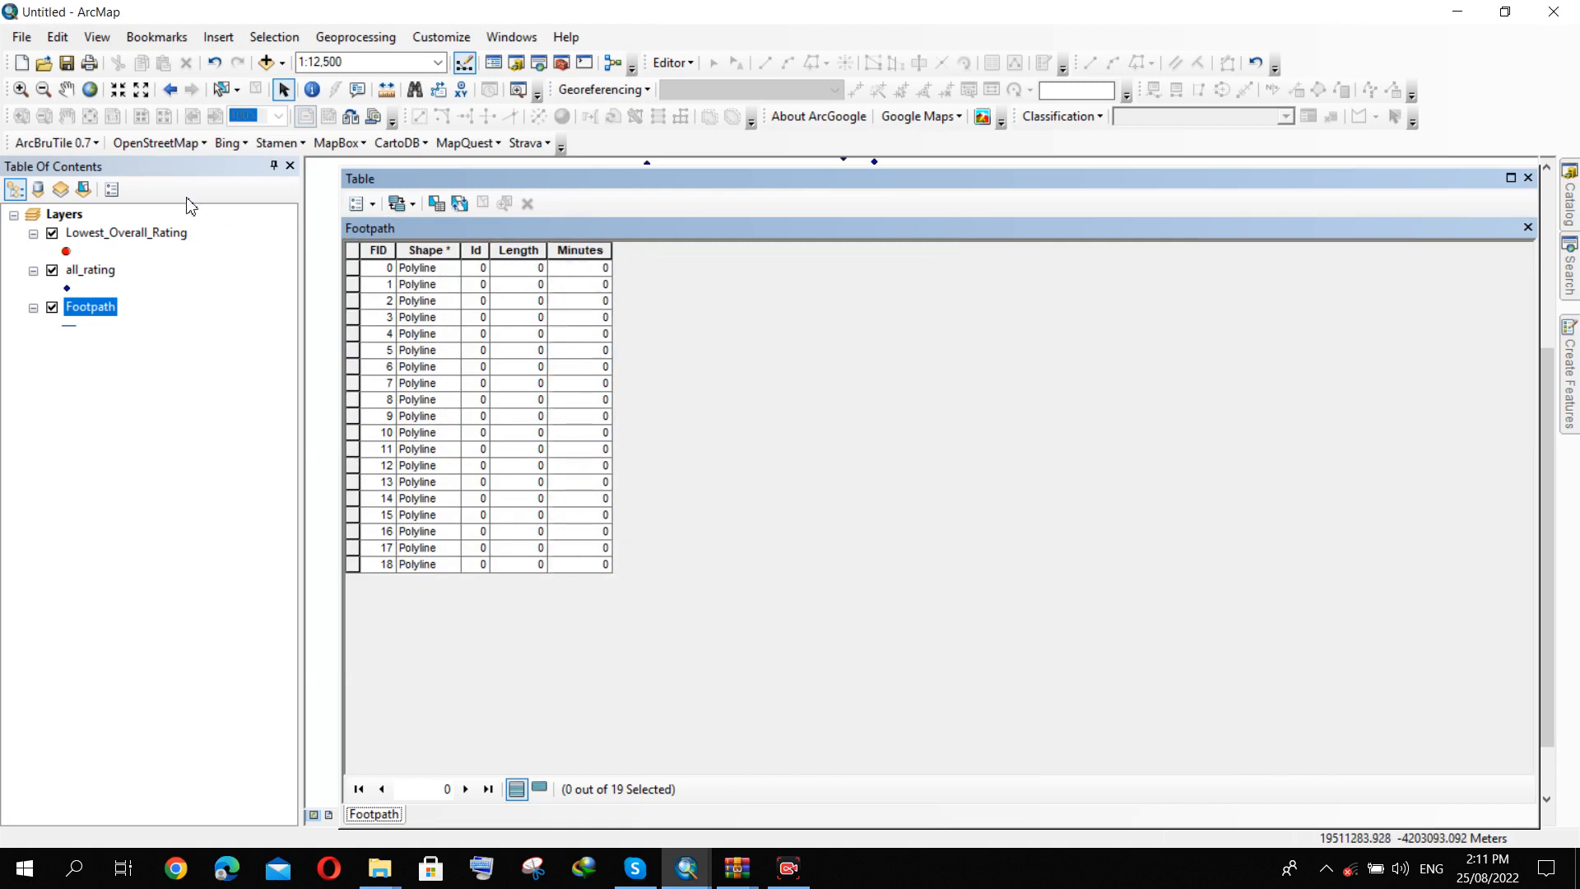
# Add a new field named Speed with the type Float to the Footpath table.
pyautogui.click(375, 206)
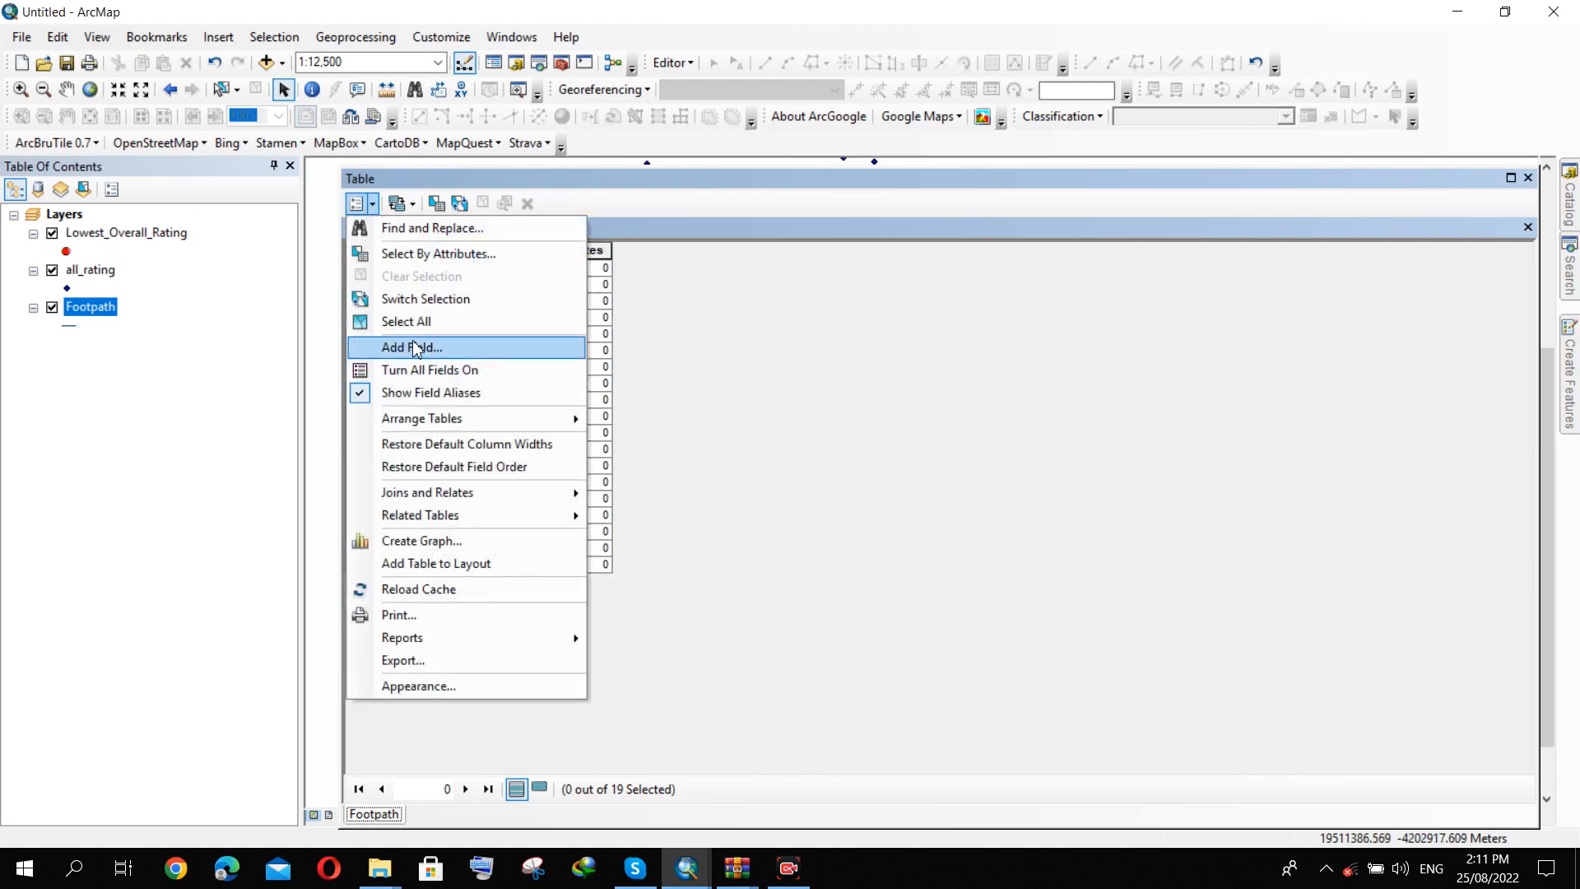
pyautogui.click(412, 346)
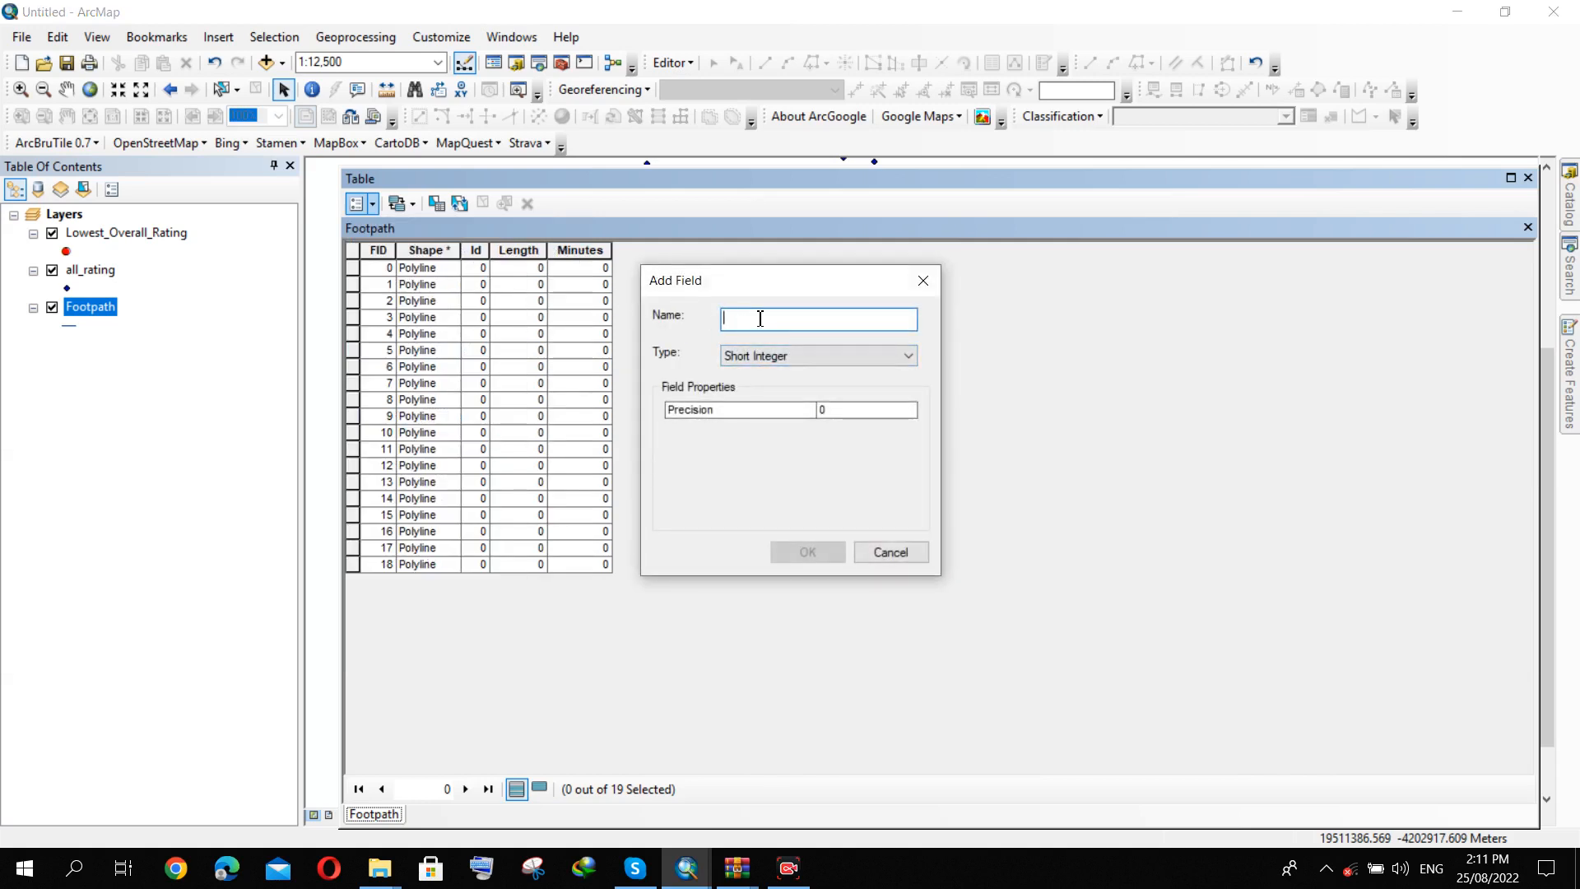
pyautogui.write('Speed')
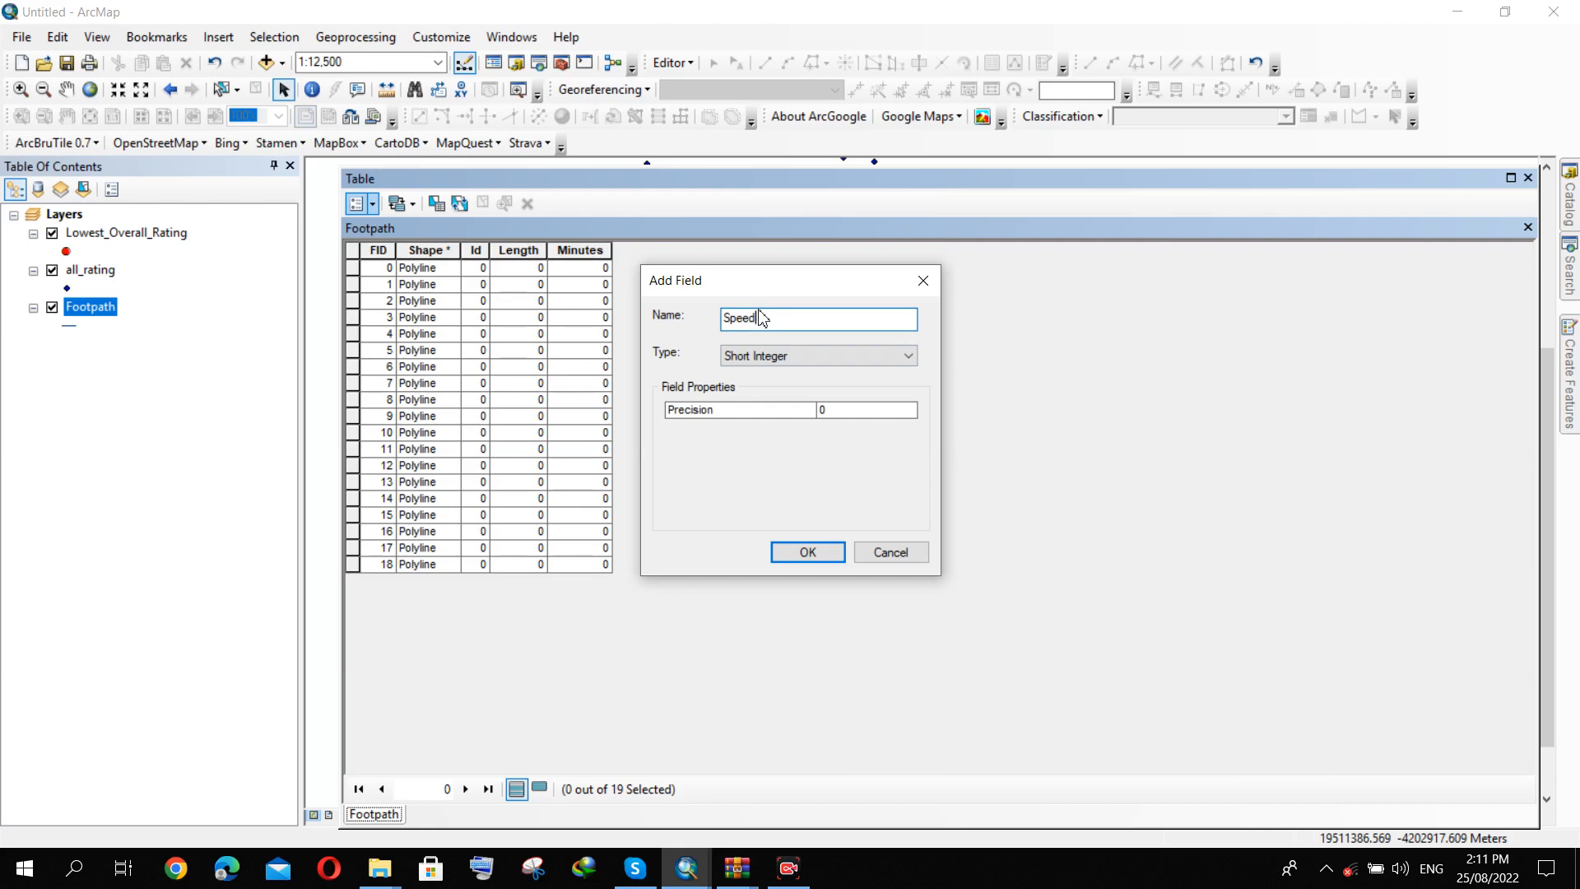
pyautogui.click(766, 370)
pyautogui.click(761, 397)
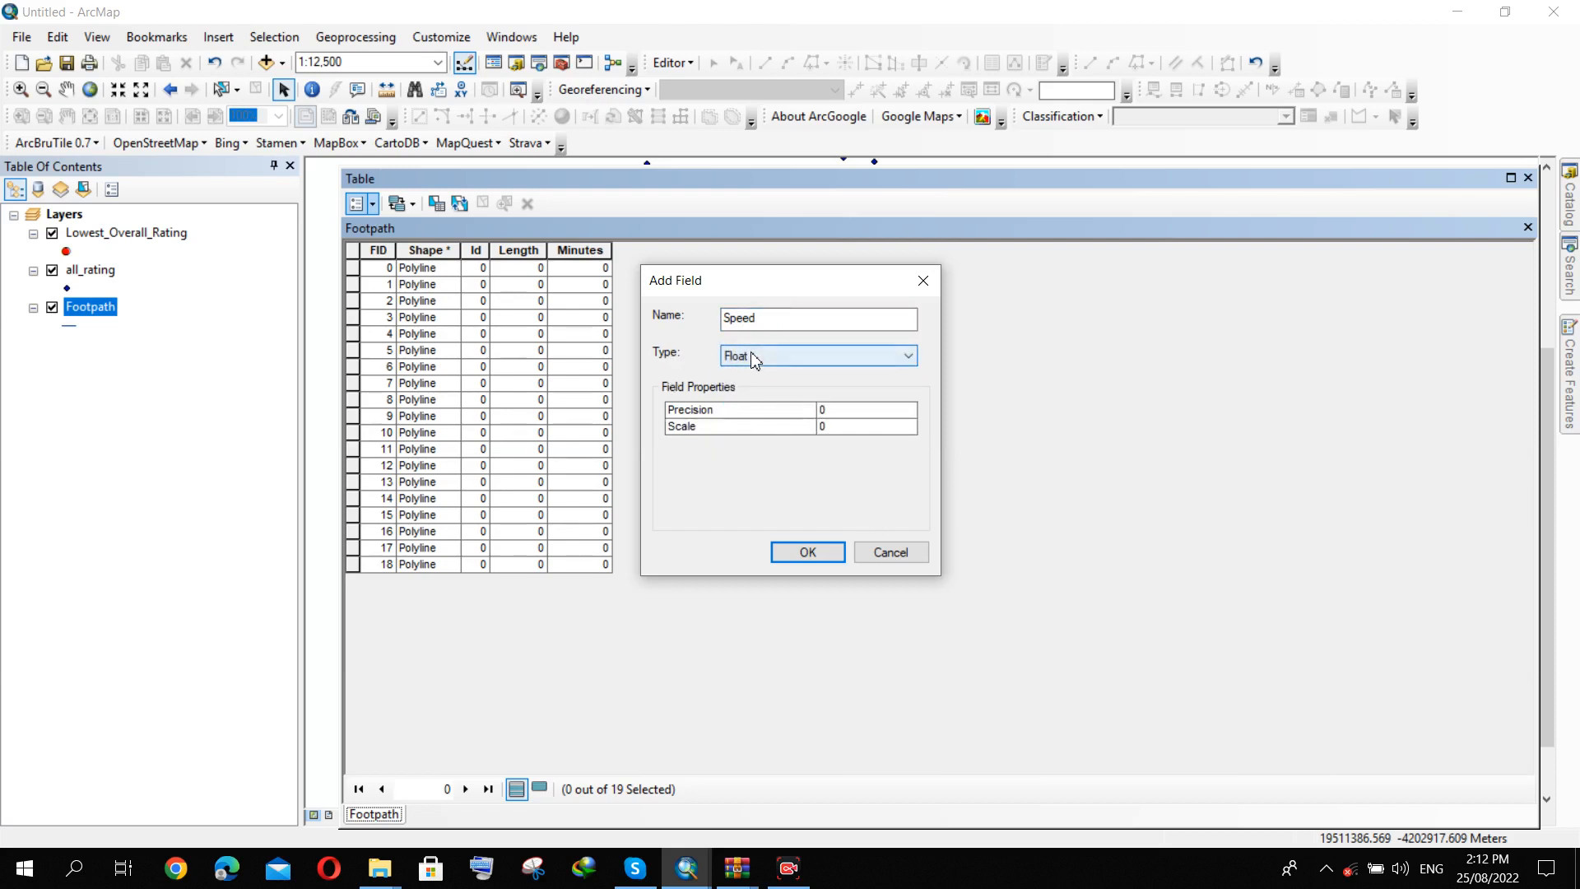
pyautogui.click(789, 558)
# Calculate the geometry of the Length field as length in meters, using the coordinate system of the data source.
pyautogui.click(535, 249)
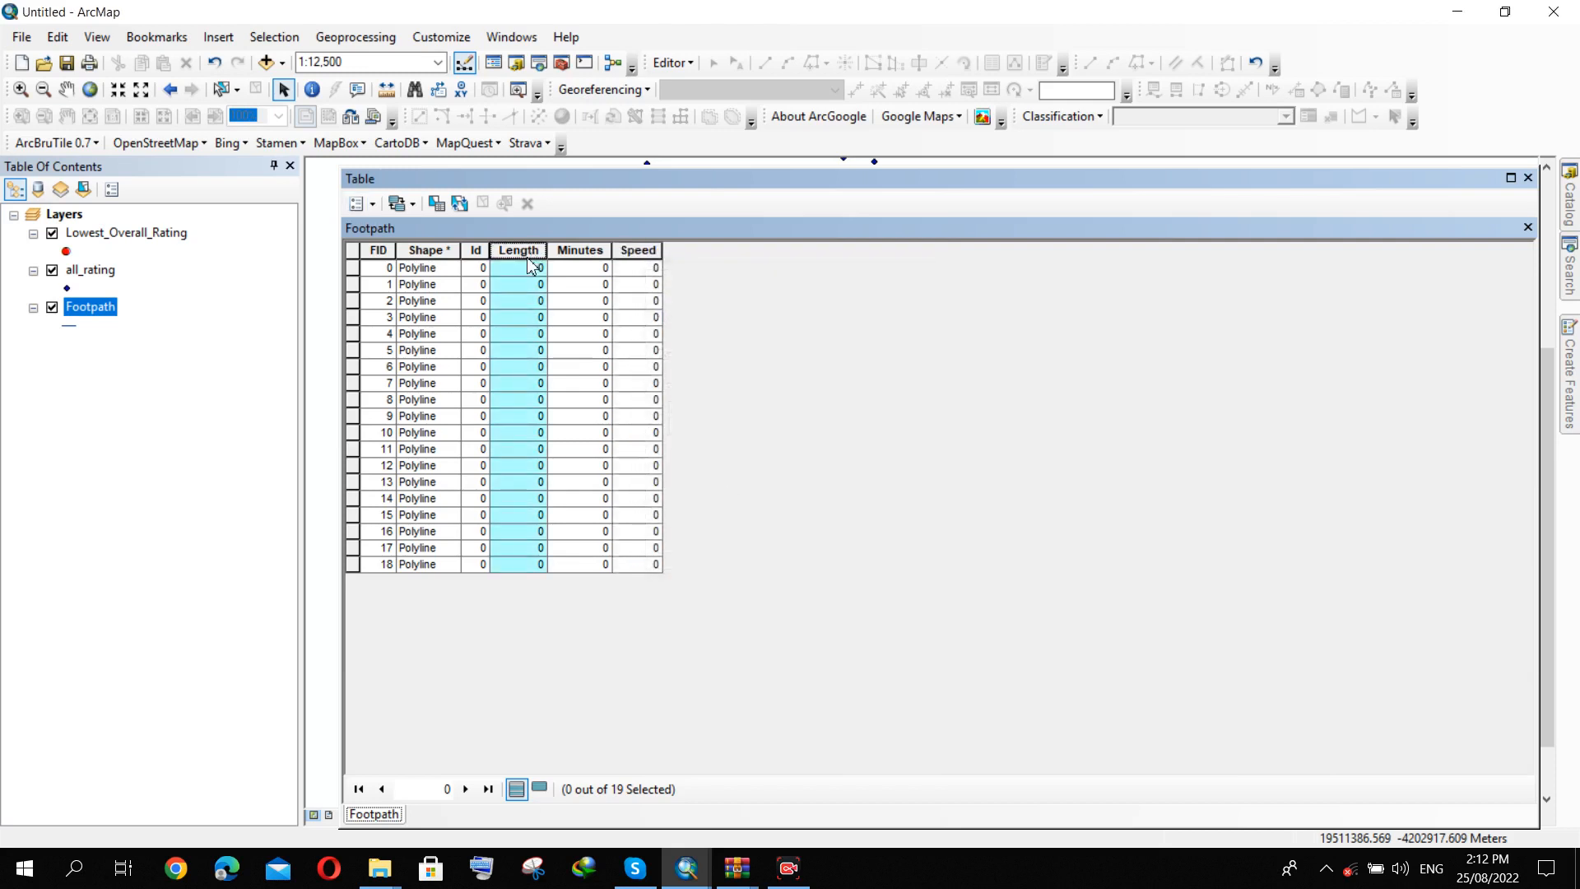
pyautogui.rightClick(535, 252)
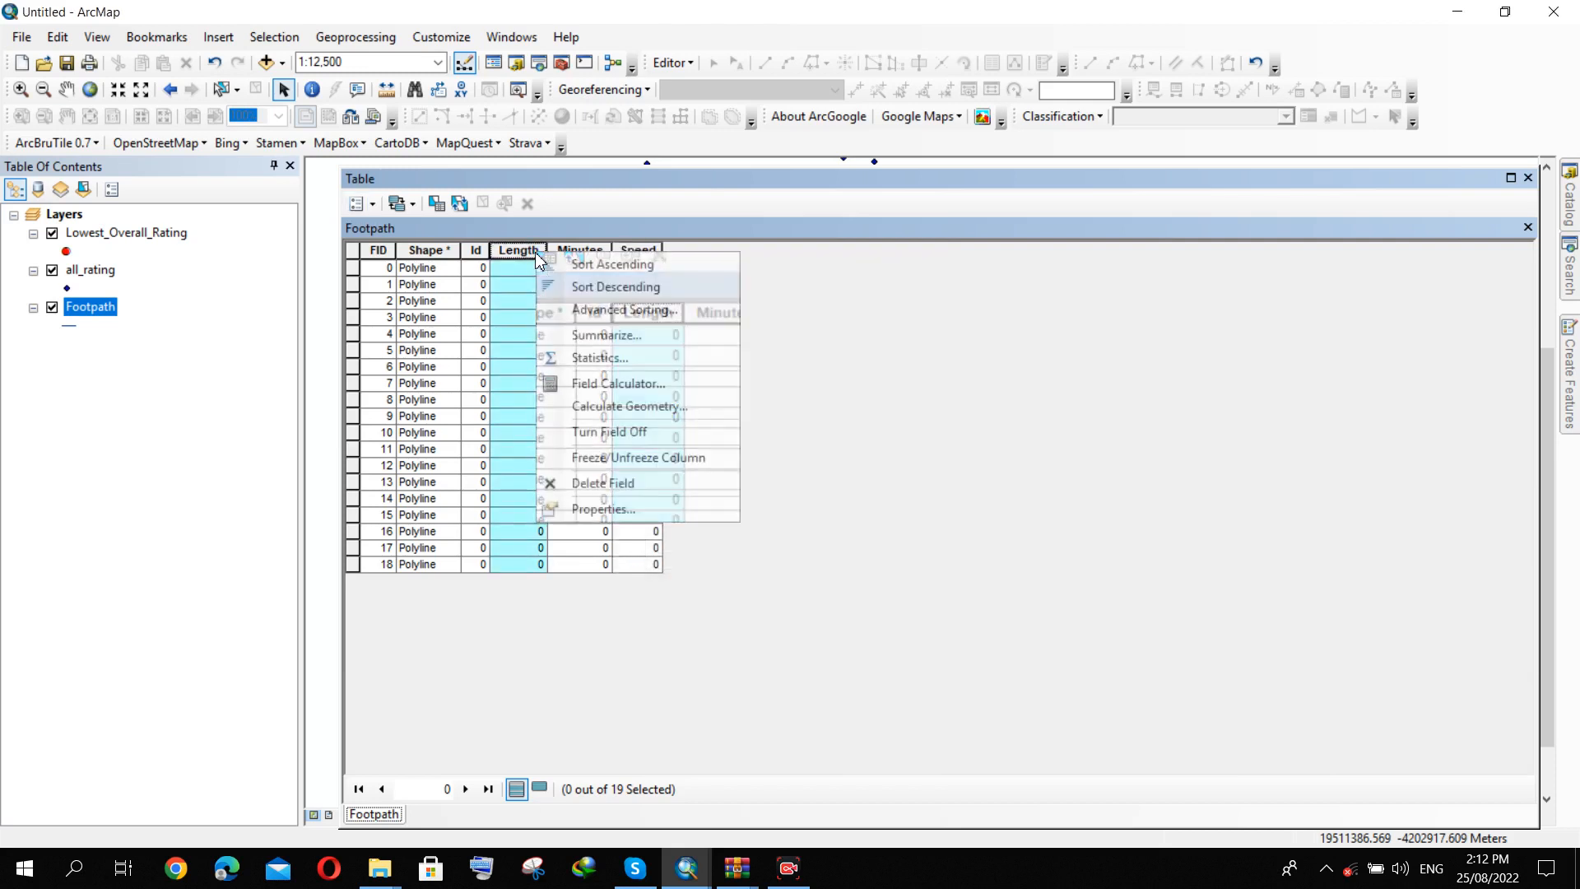
pyautogui.click(630, 406)
pyautogui.click(761, 481)
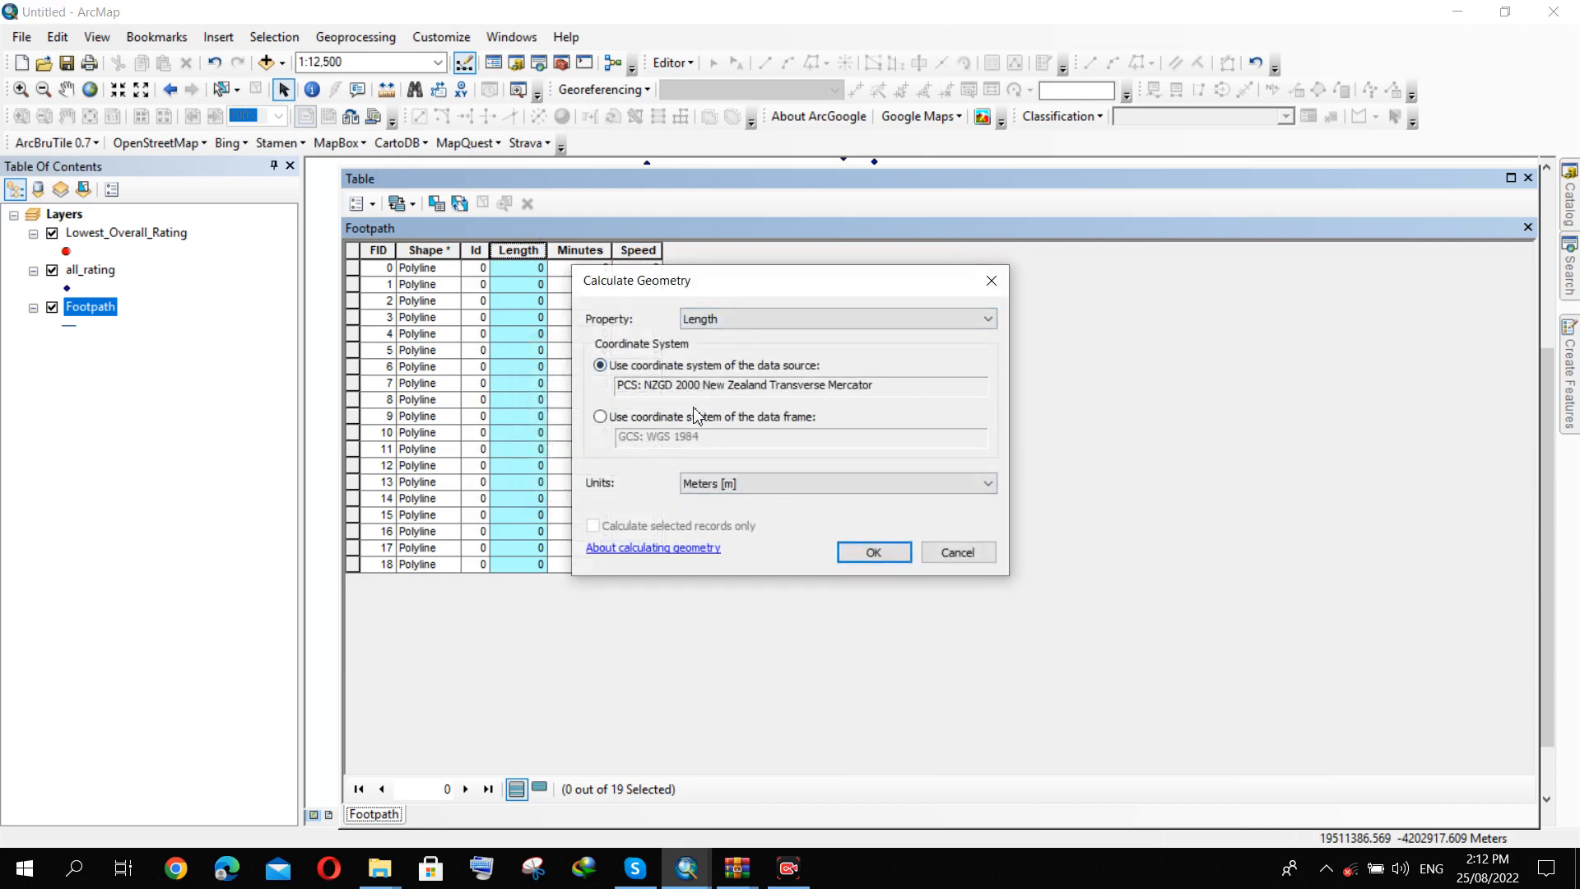
pyautogui.moveTo(877, 386); pyautogui.dragTo(595, 397)
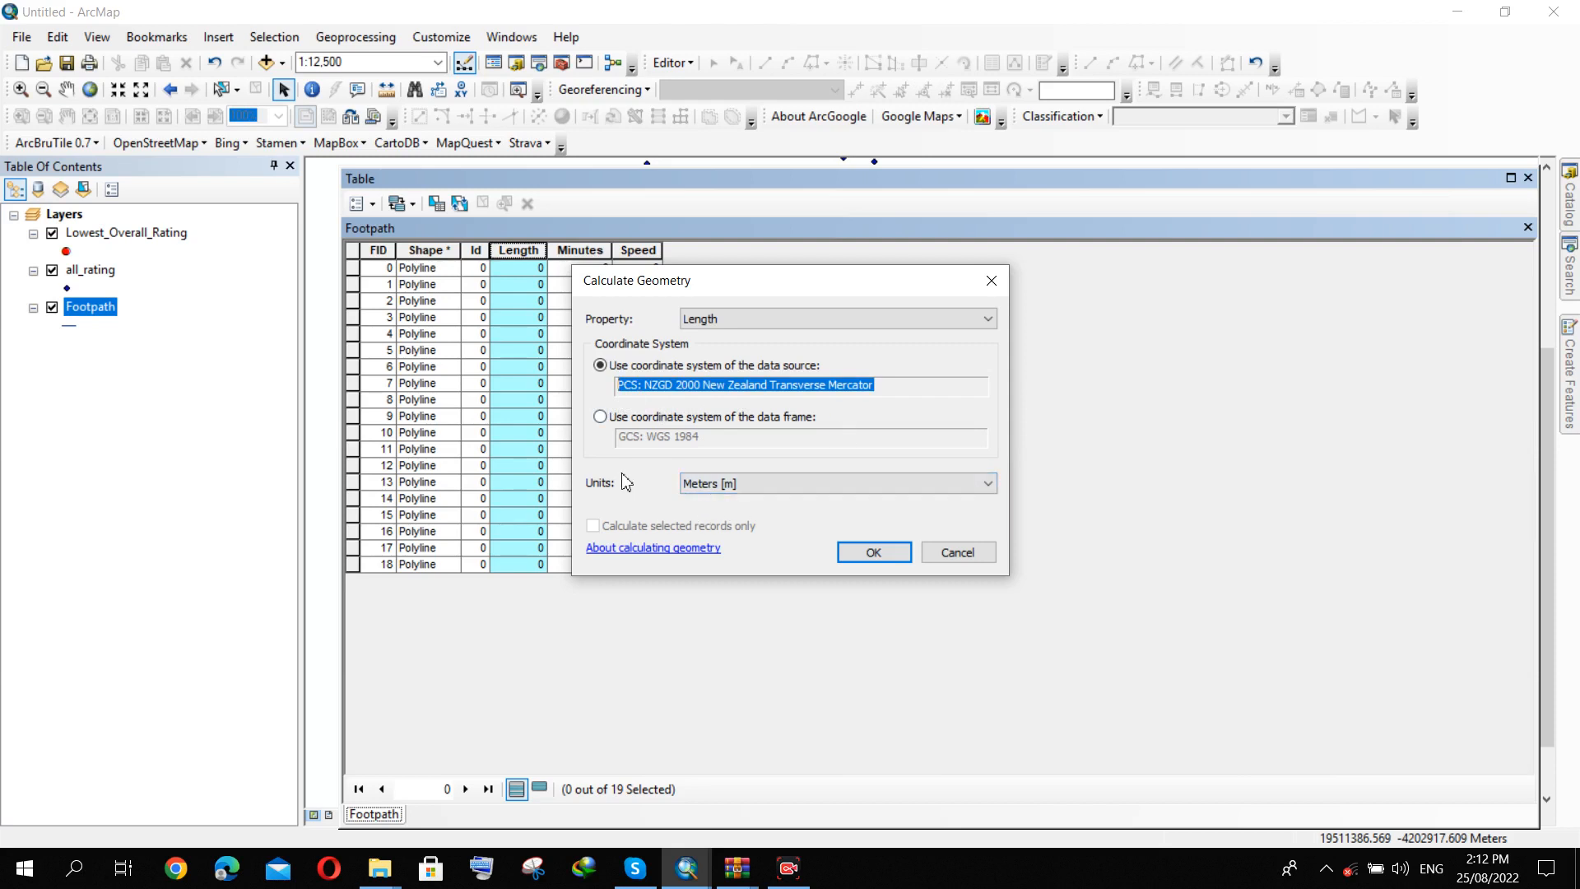
pyautogui.click(874, 566)
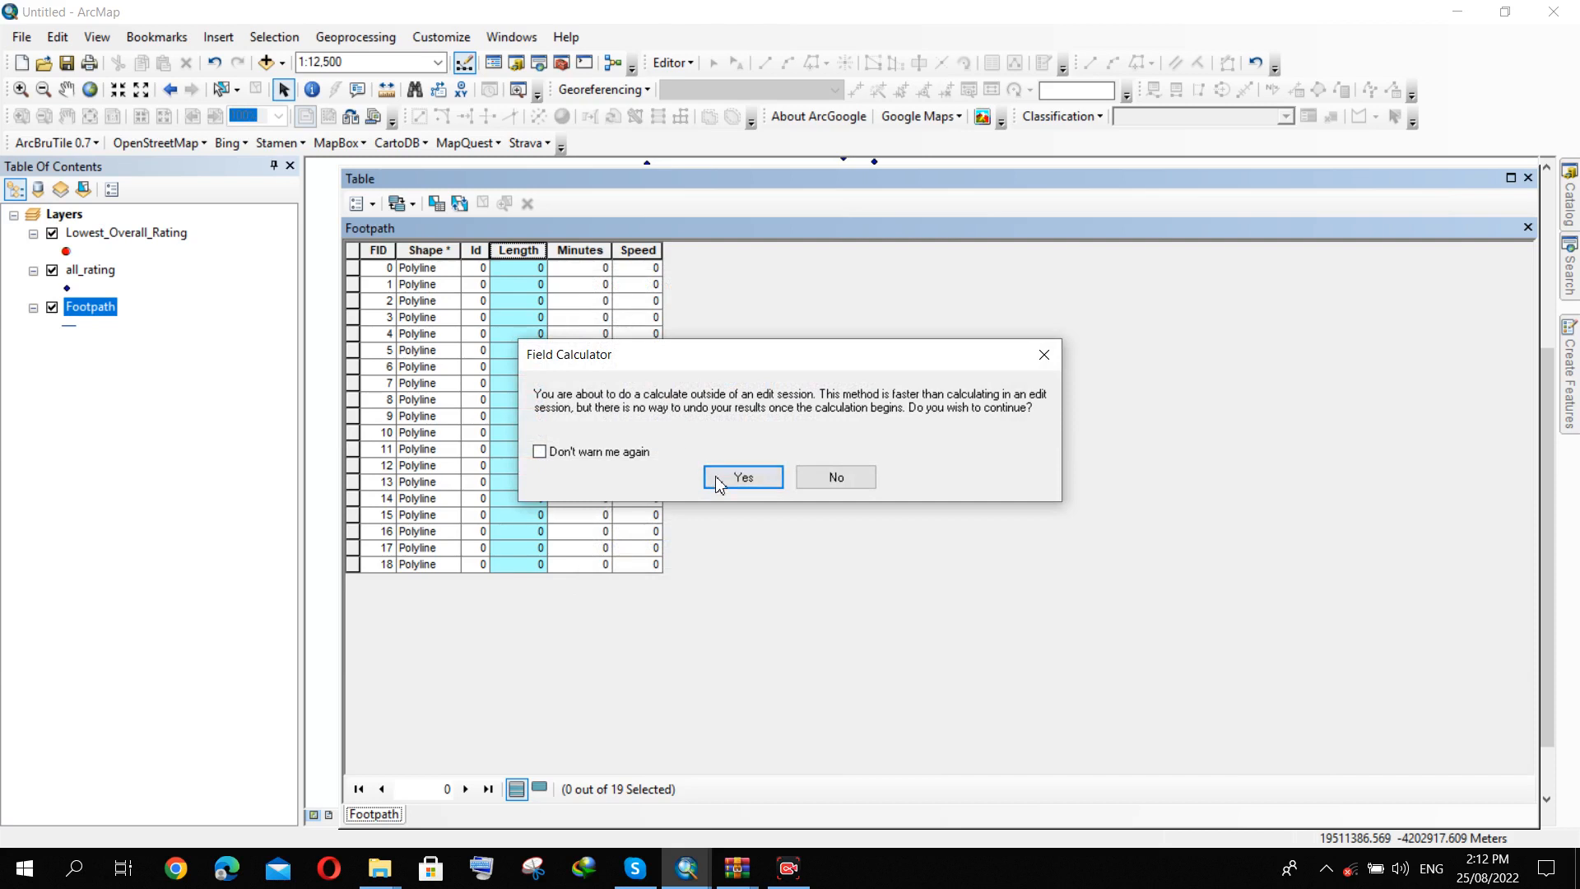
pyautogui.click(741, 478)
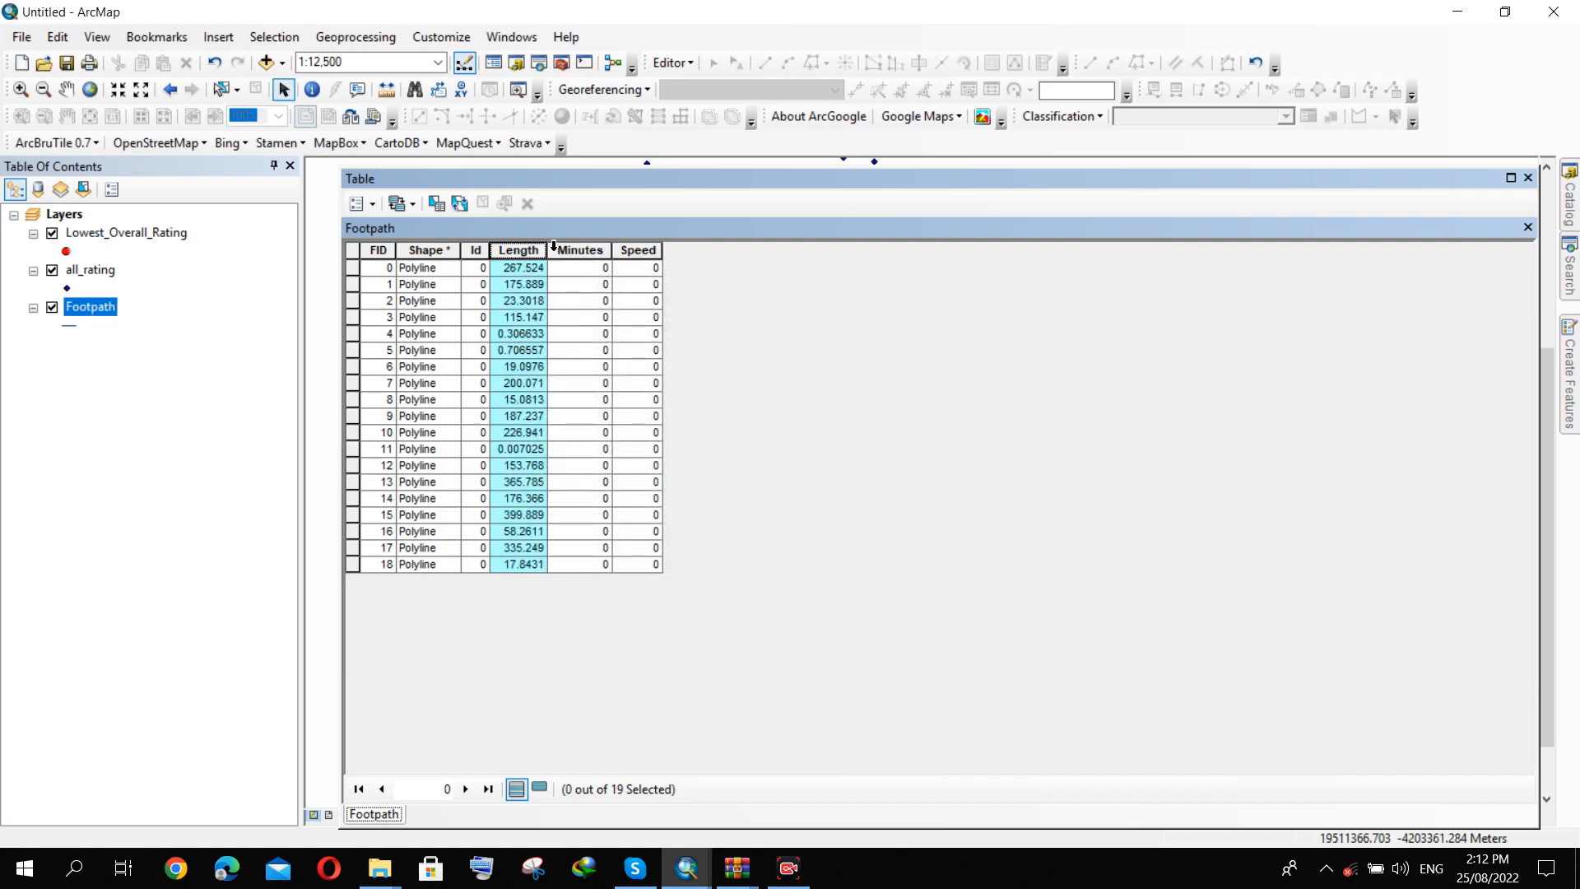
# Fill the Speed field with 40000 for all Footpath records using the Field Calculator.
pyautogui.click(598, 251)
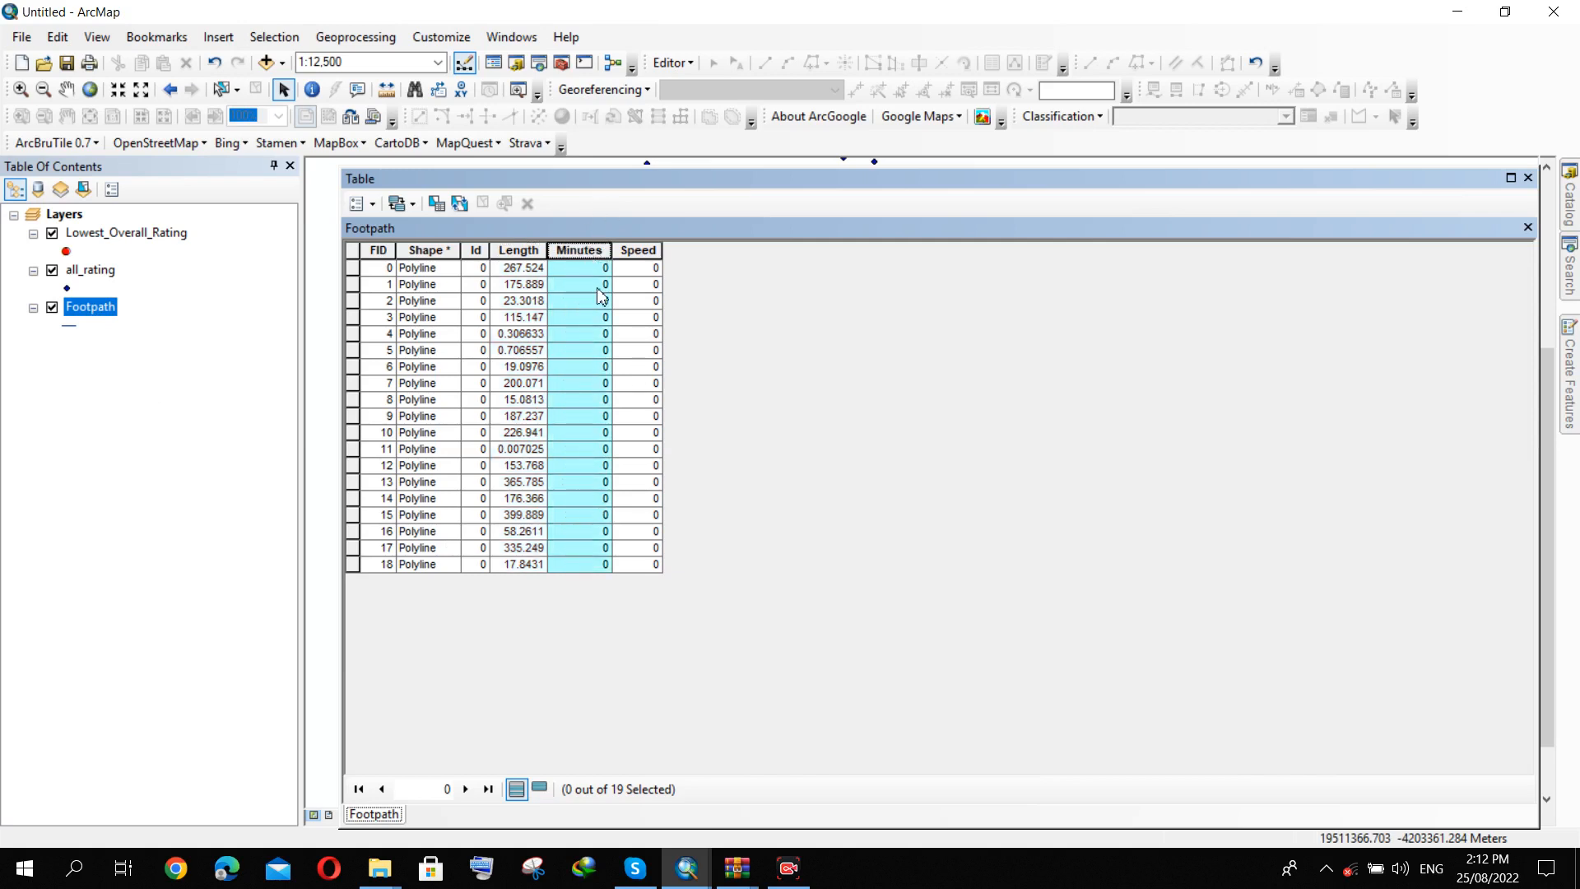
pyautogui.click(635, 252)
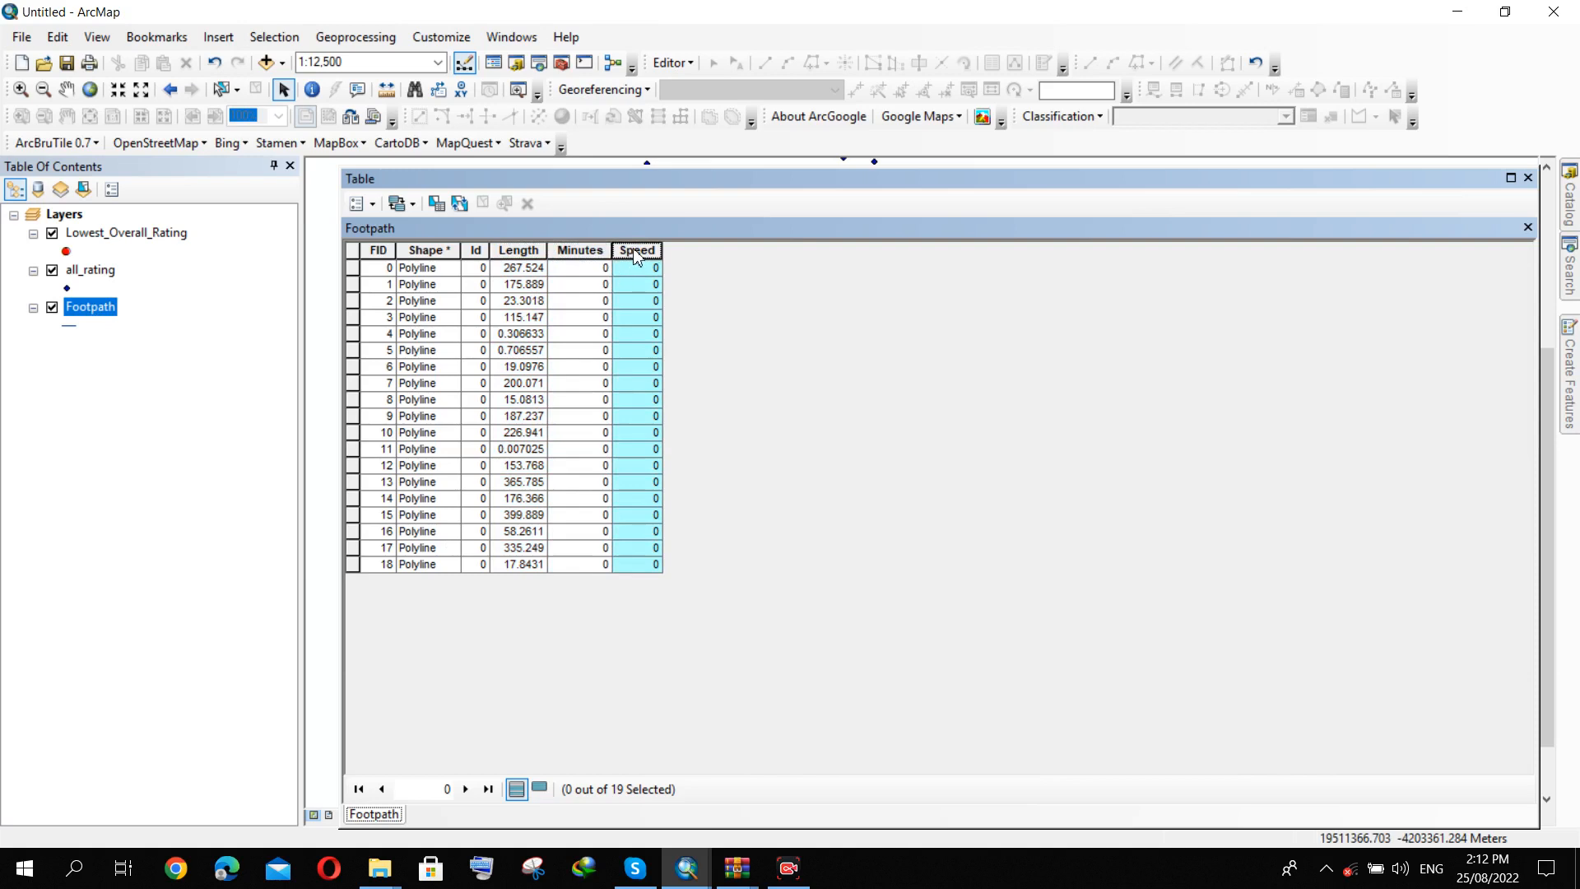
pyautogui.rightClick(636, 258)
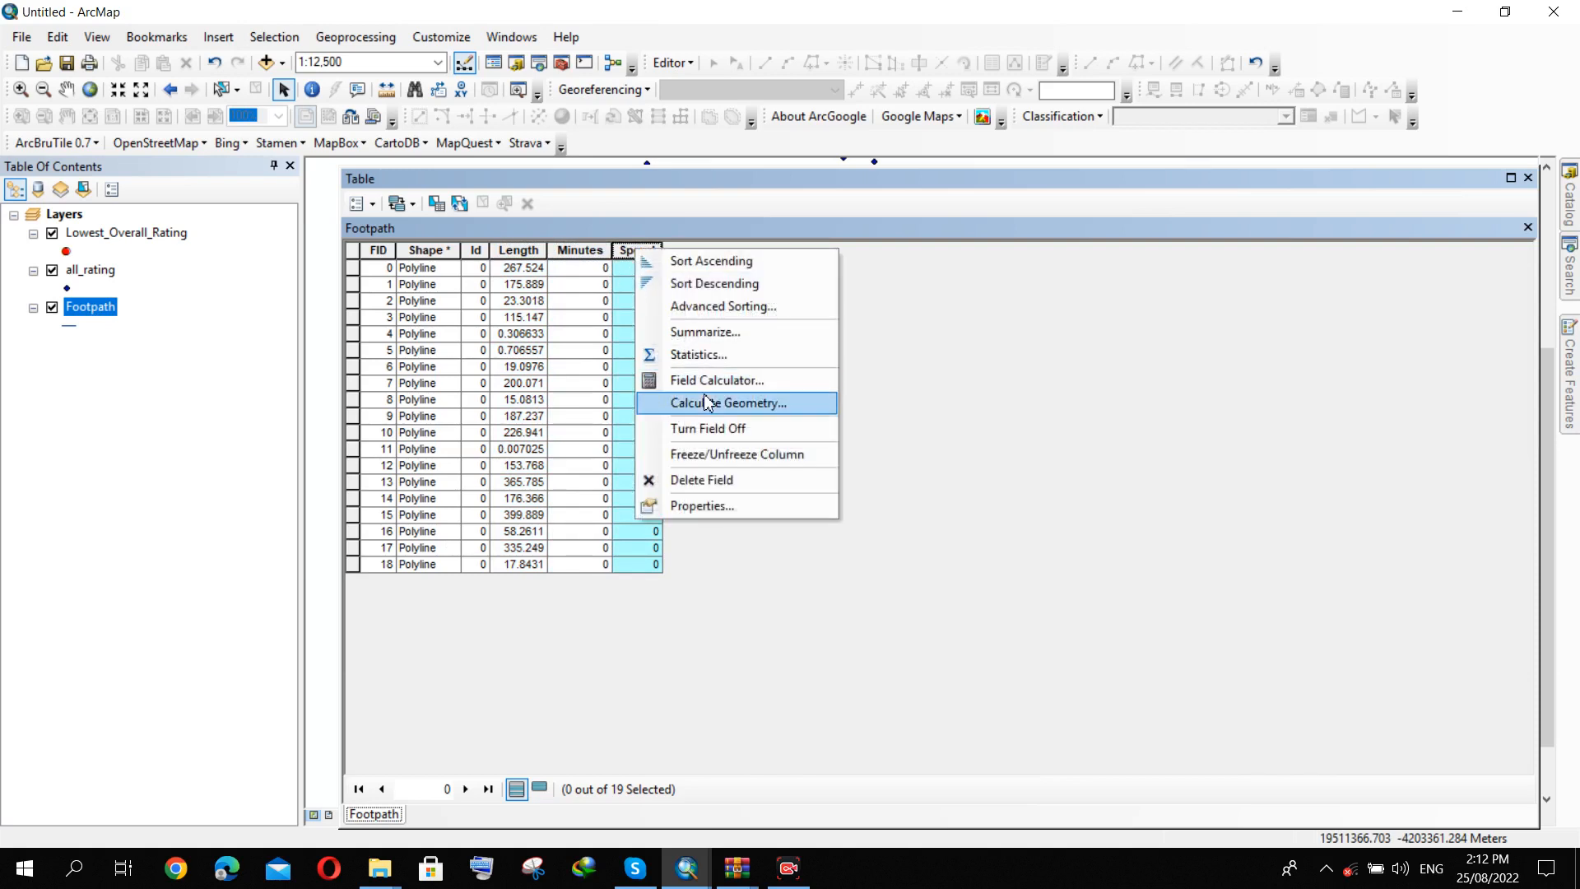
pyautogui.click(721, 381)
pyautogui.click(730, 475)
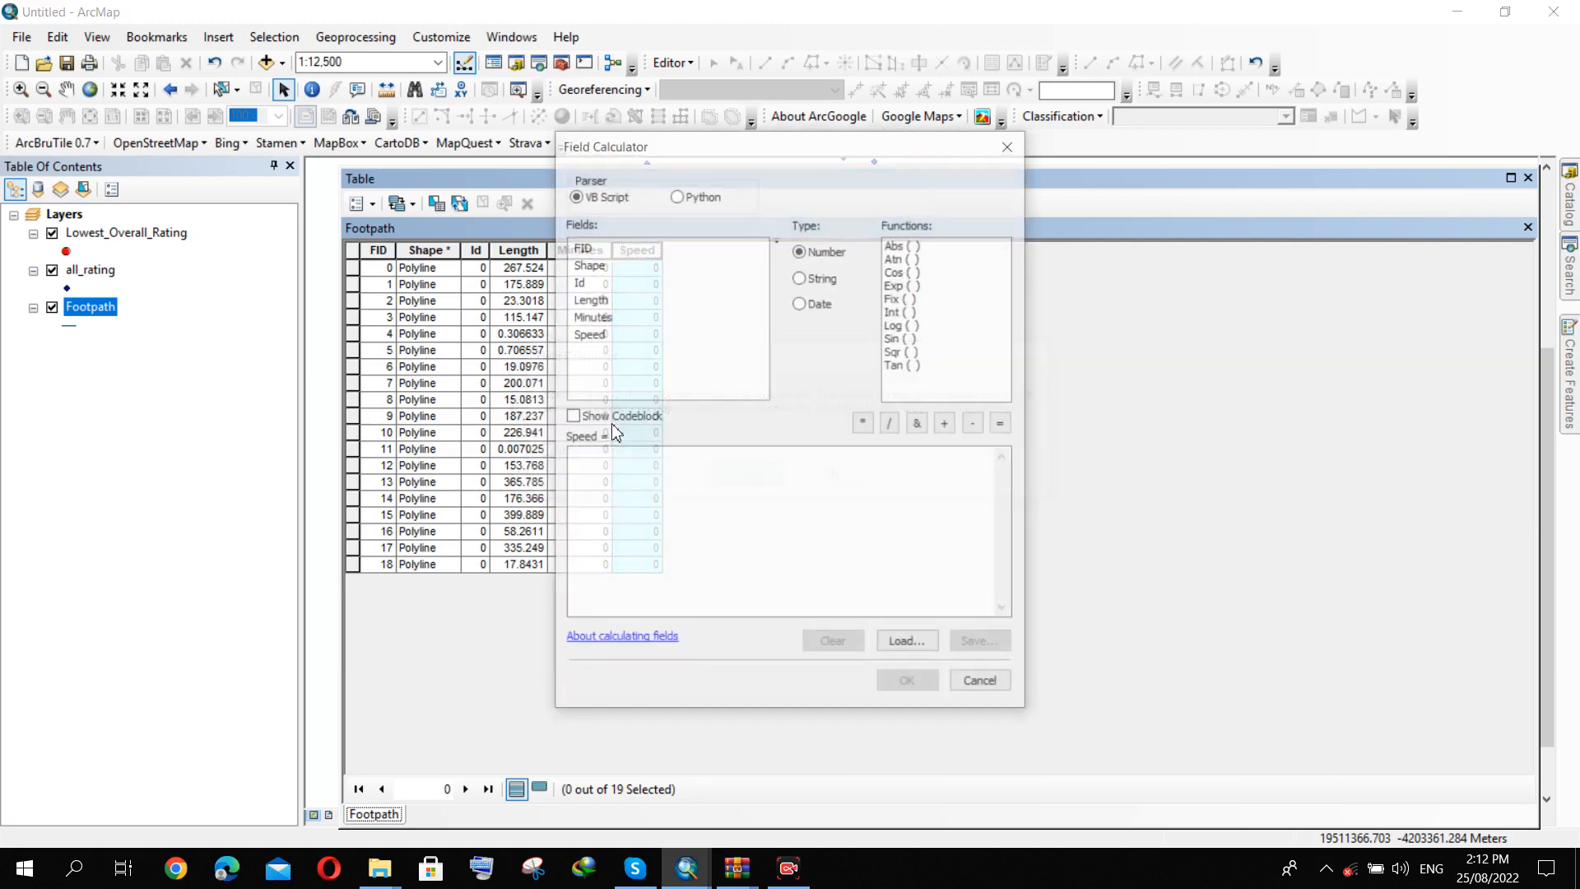
pyautogui.click(648, 464)
pyautogui.write('40000')
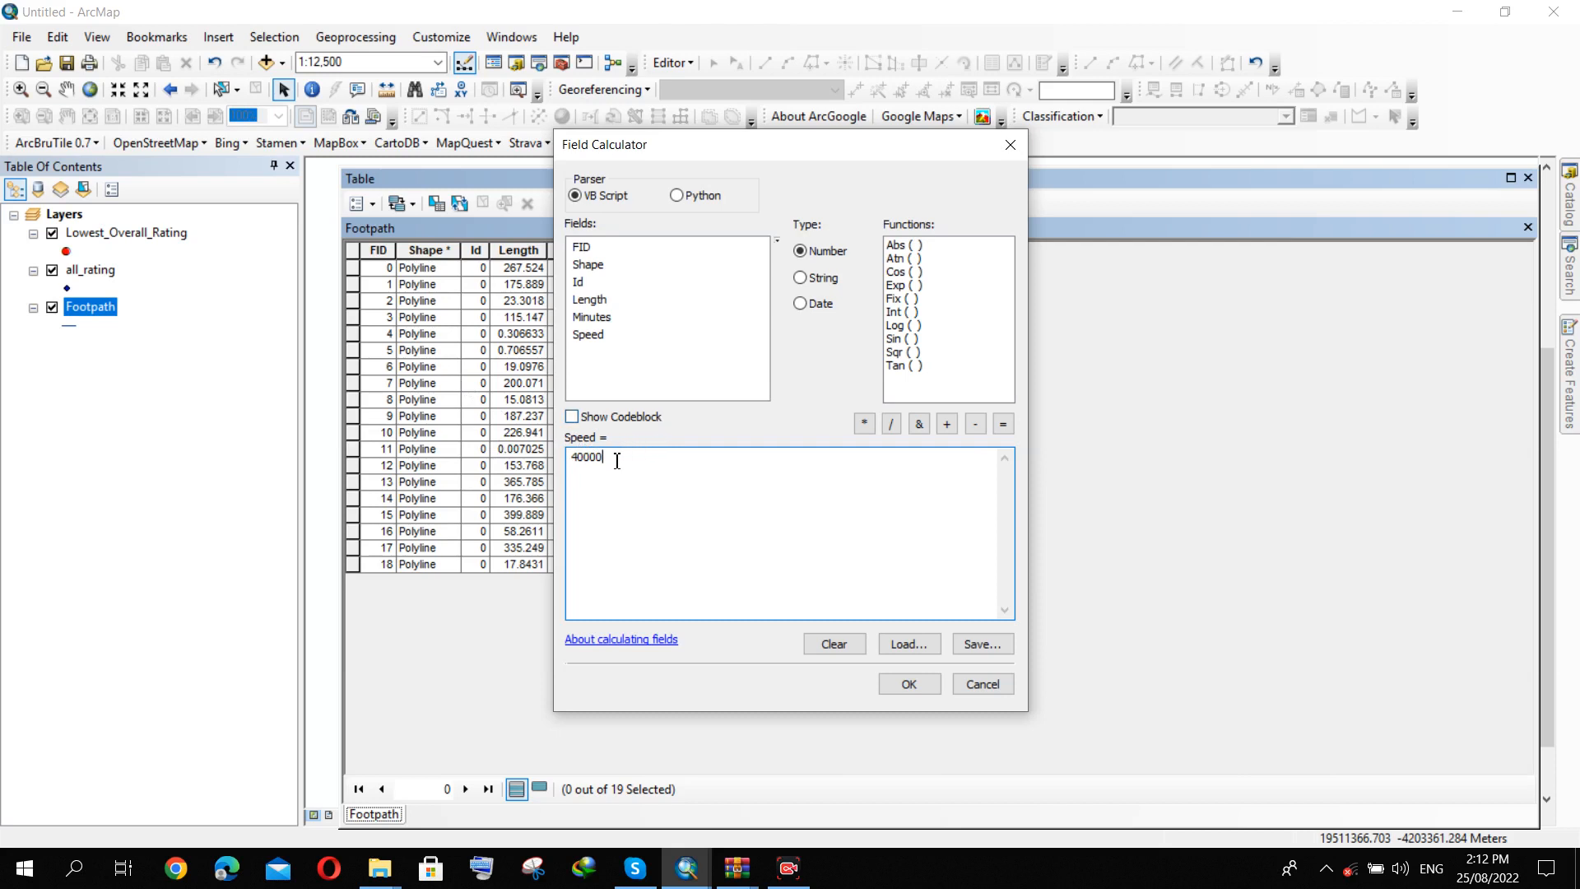
pyautogui.moveTo(611, 465); pyautogui.dragTo(558, 469)
pyautogui.click(622, 468)
pyautogui.moveTo(611, 462); pyautogui.dragTo(564, 465)
pyautogui.click(611, 464)
pyautogui.click(909, 684)
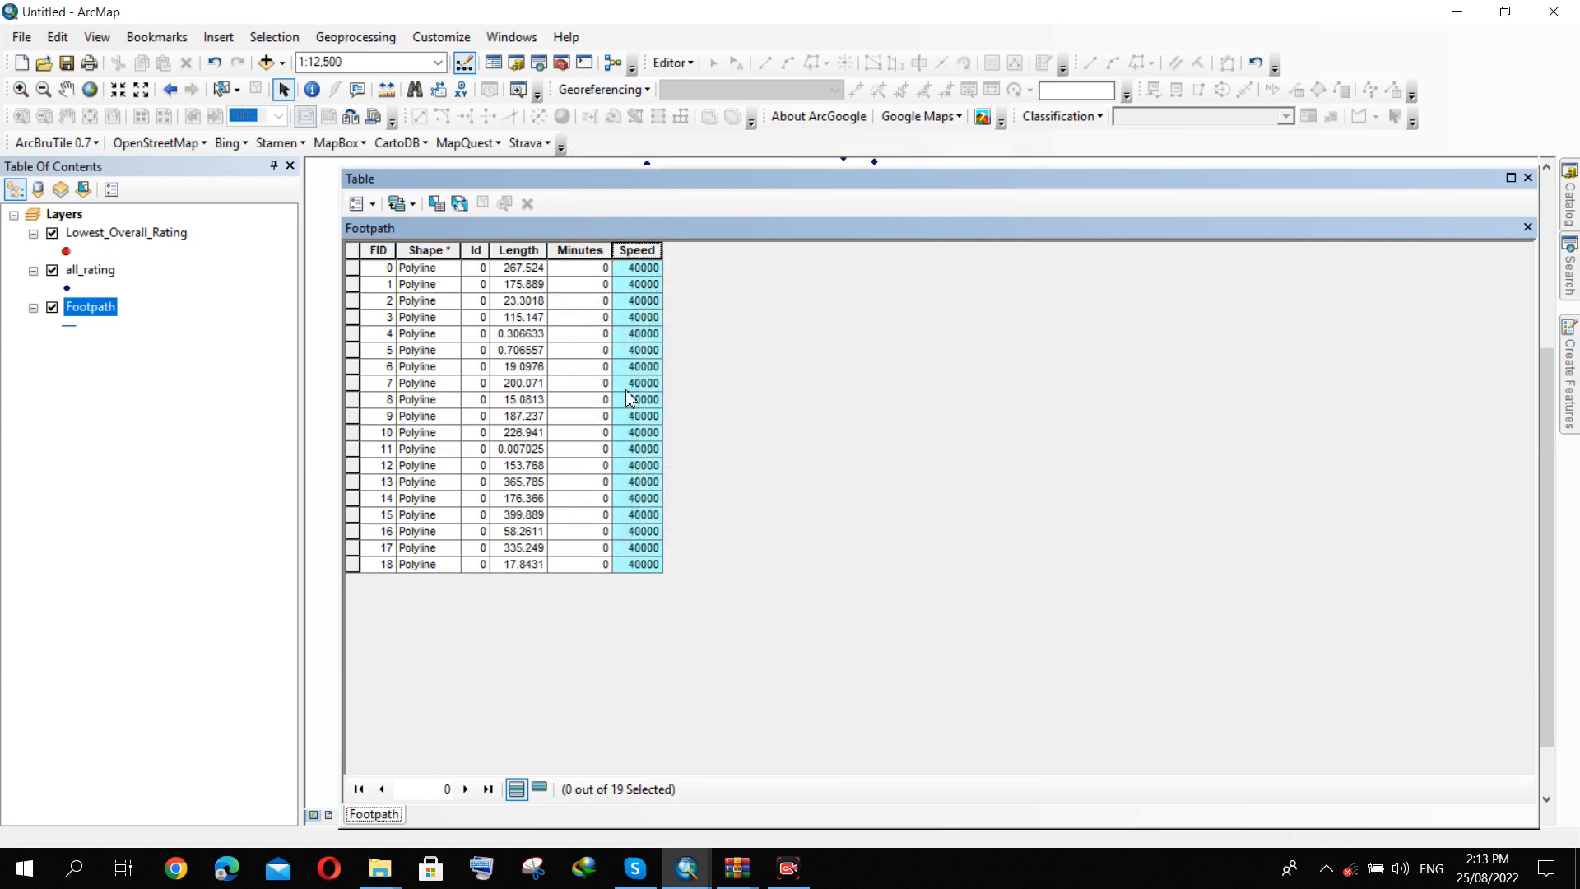
# Calculate the Minutes field with the expression [Length] /( [Speed] /60), and close the Footpath attribute table.
pyautogui.click(584, 250)
pyautogui.rightClick(584, 251)
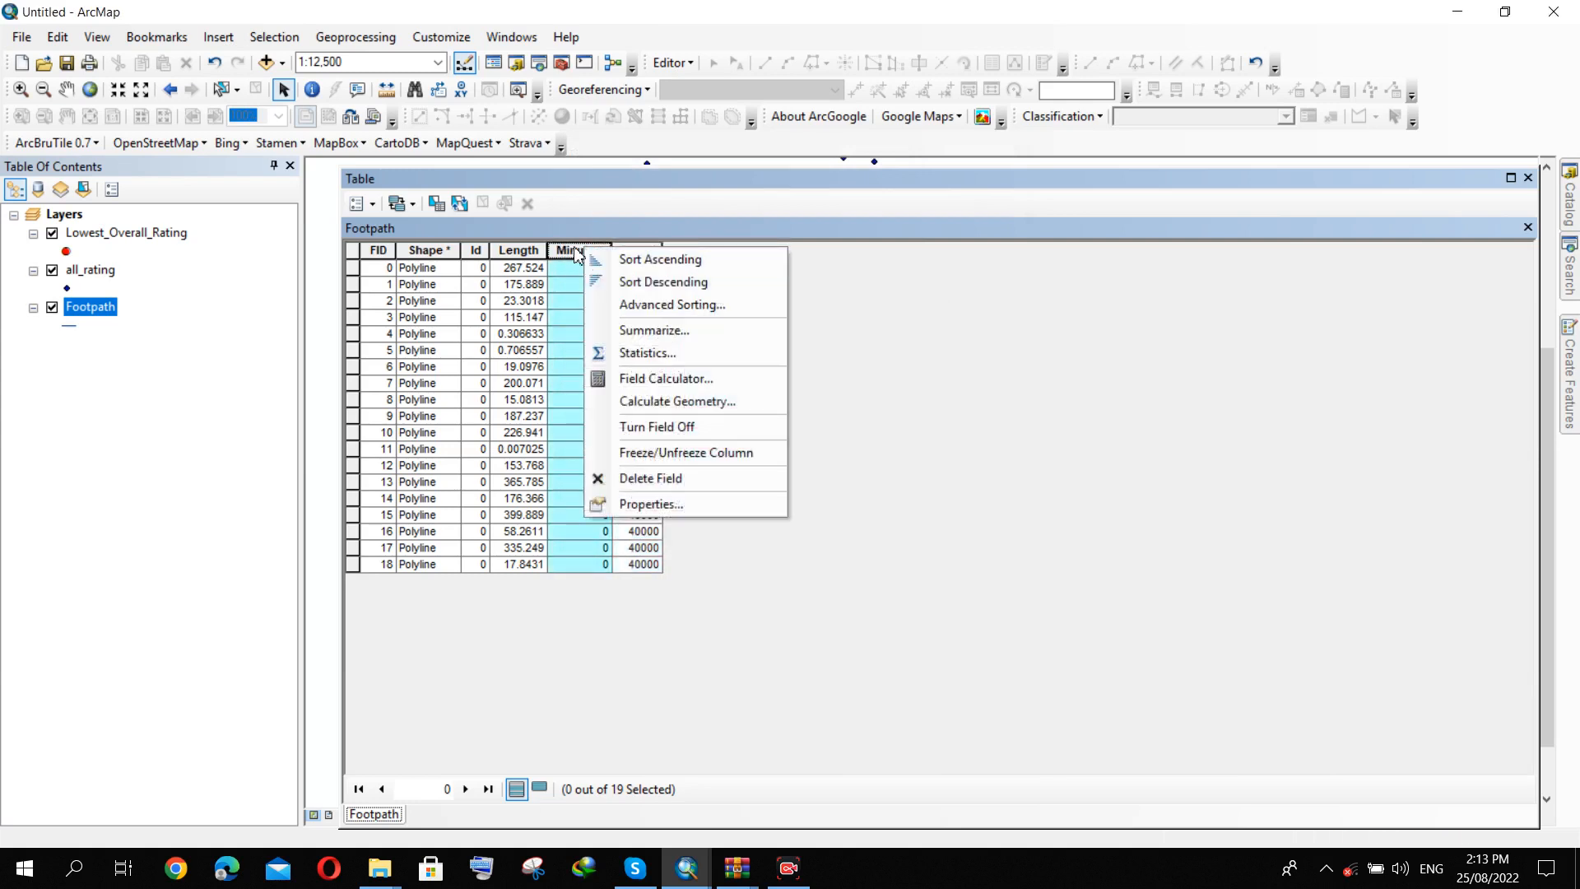
pyautogui.click(680, 379)
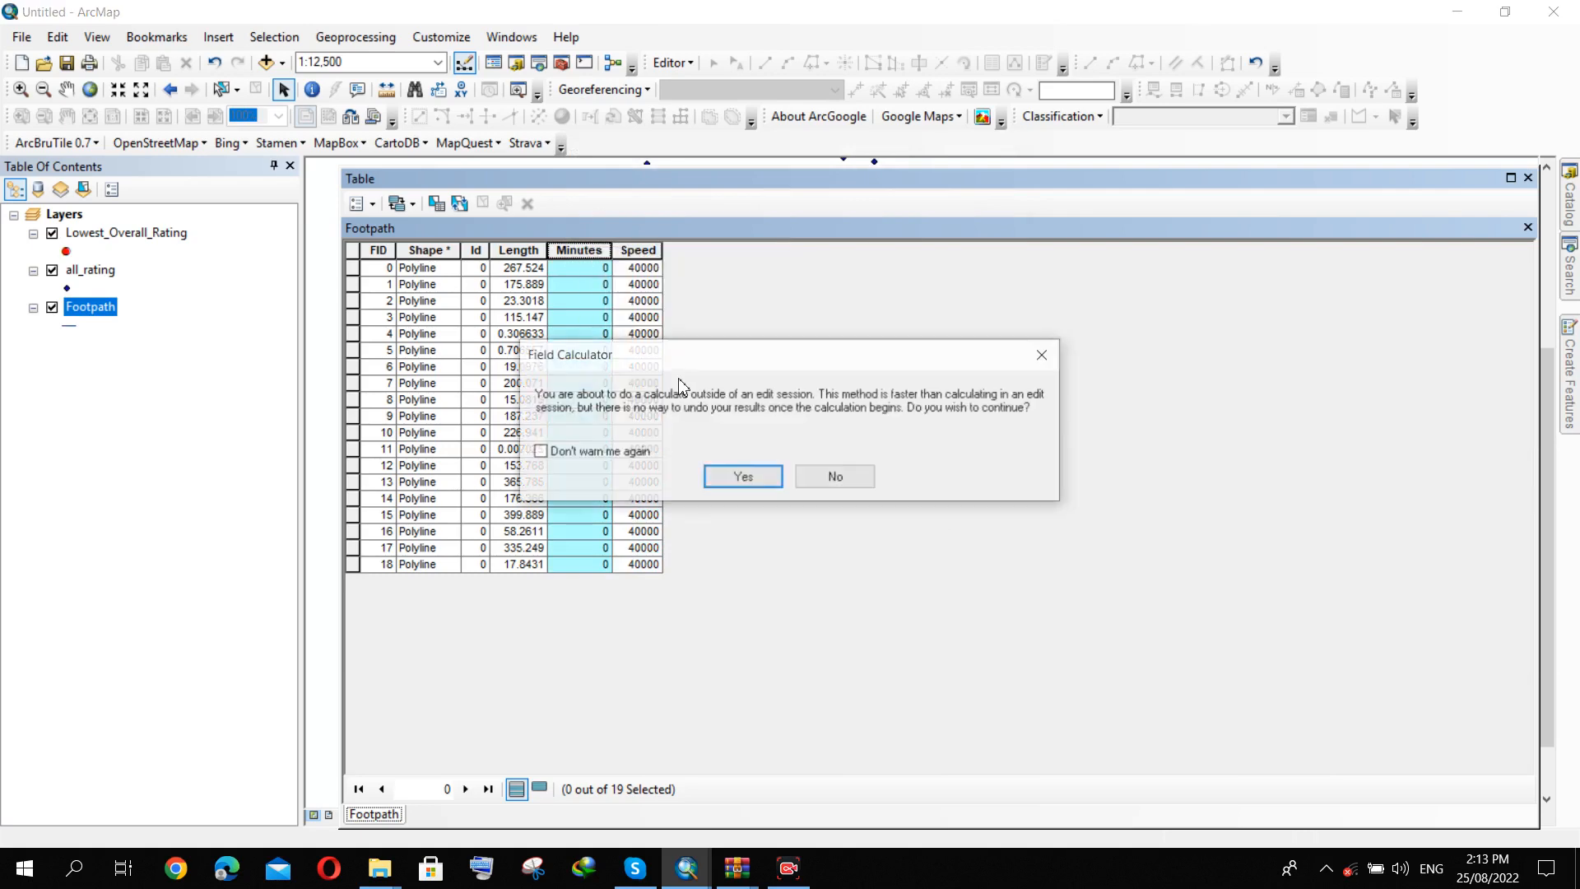
pyautogui.click(740, 478)
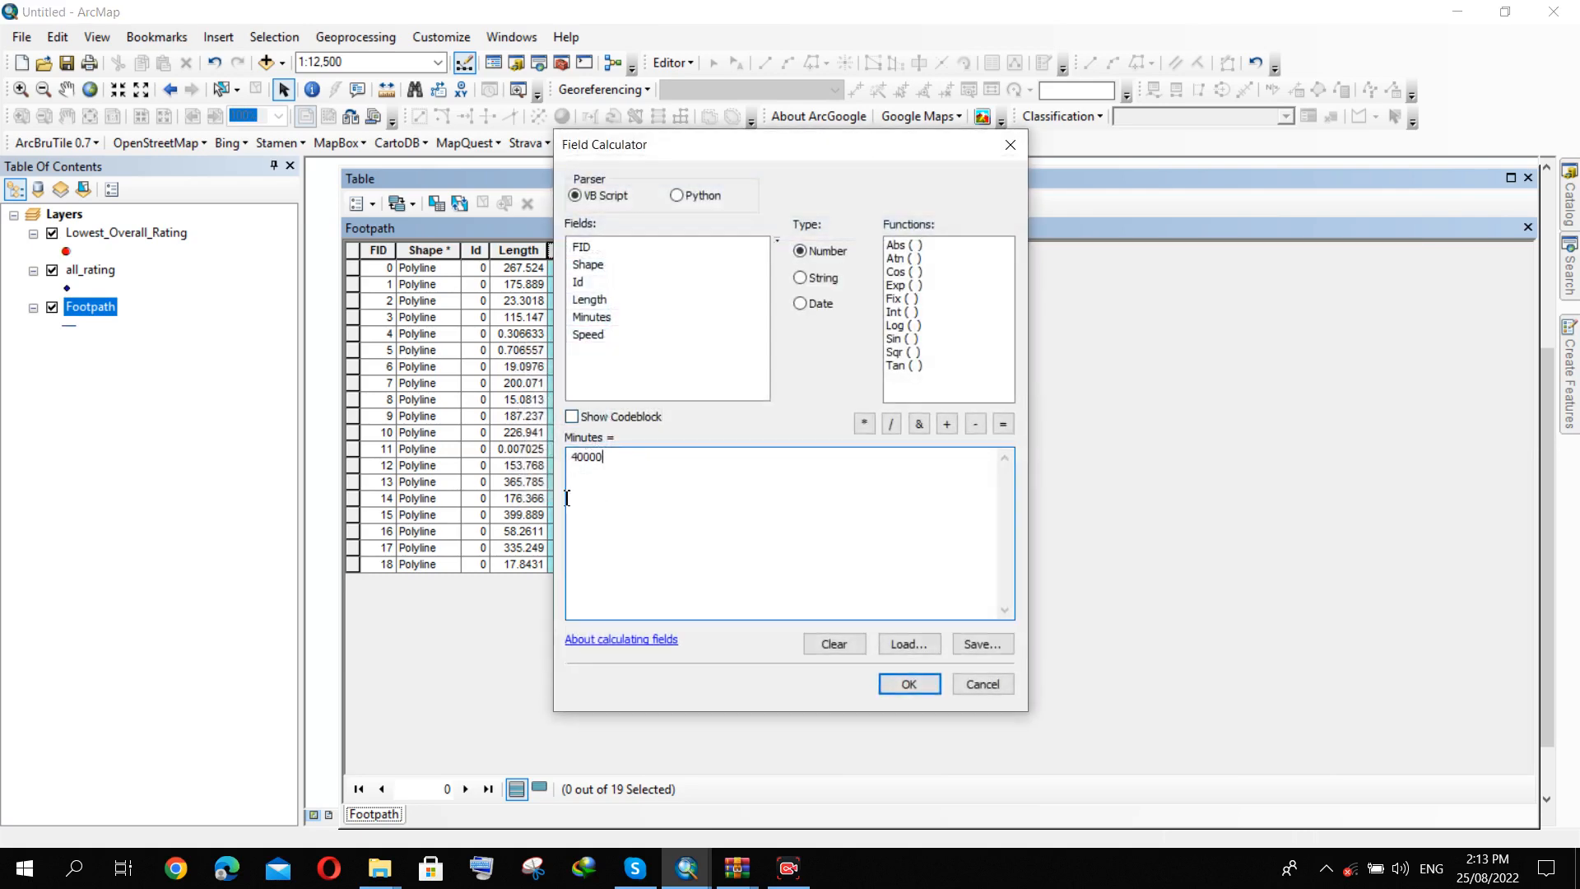
pyautogui.doubleClick(588, 300)
pyautogui.click(891, 424)
pyautogui.doubleClick(600, 339)
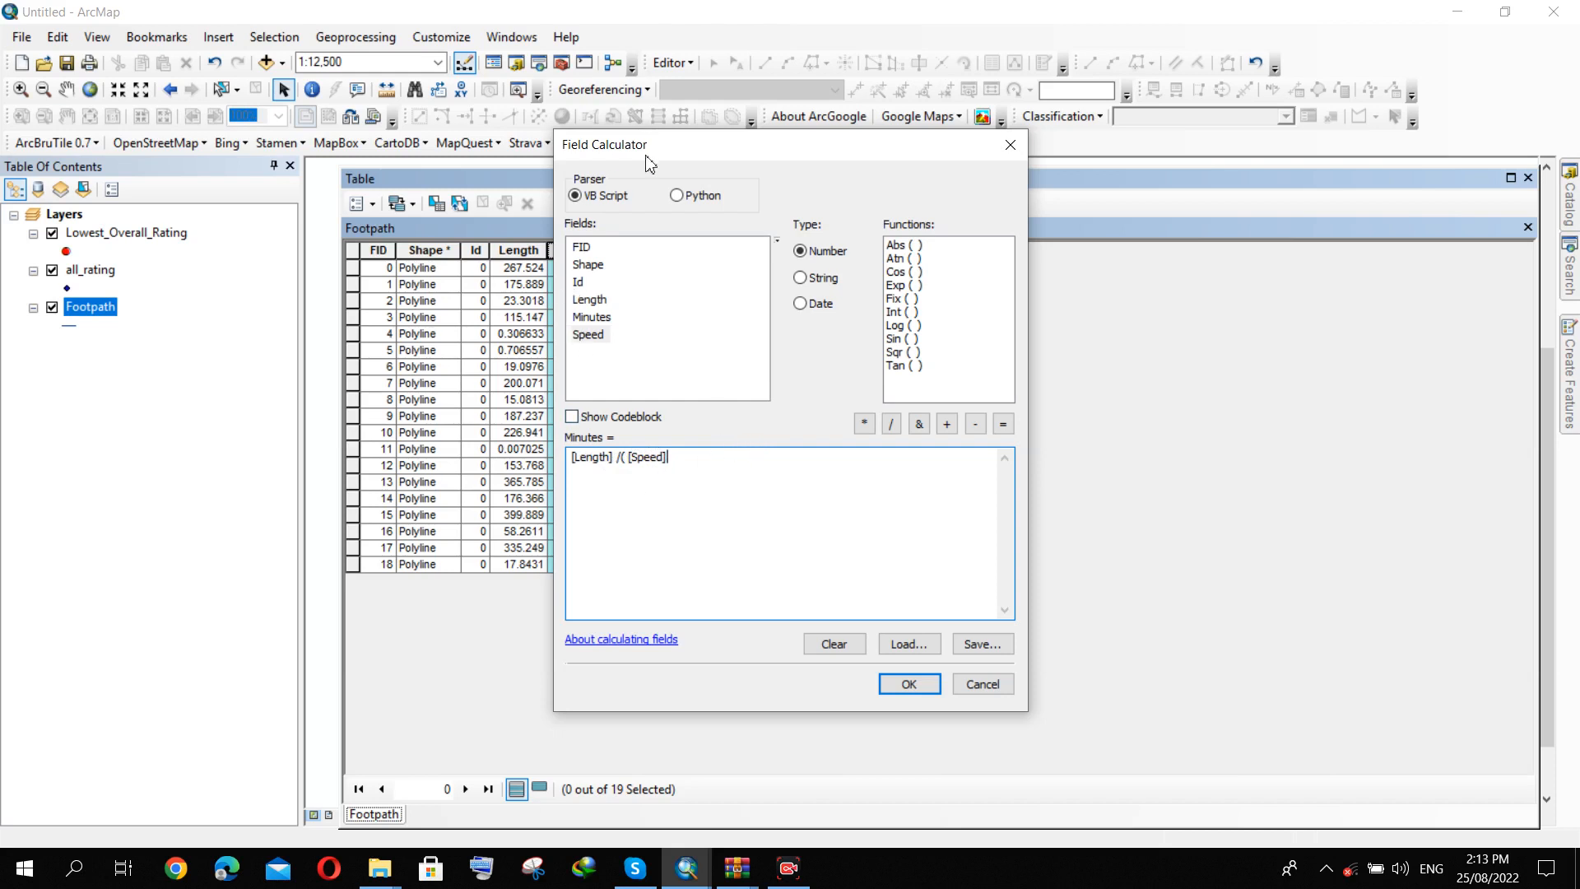
pyautogui.moveTo(656, 152); pyautogui.dragTo(792, 159)
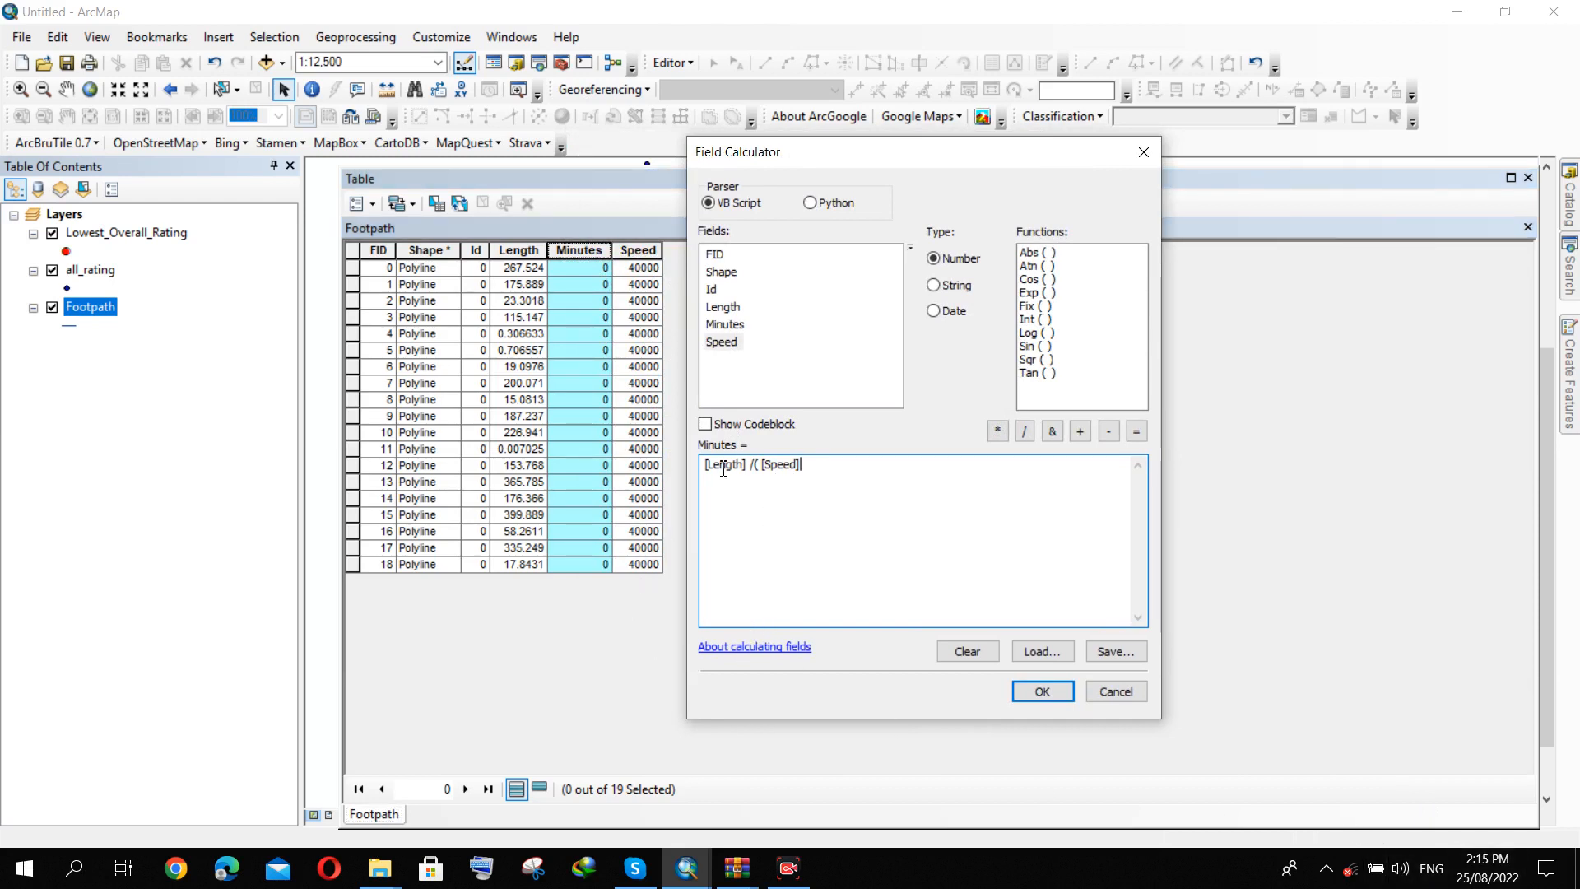
pyautogui.moveTo(843, 465); pyautogui.dragTo(709, 485)
pyautogui.click(794, 492)
pyautogui.click(796, 473)
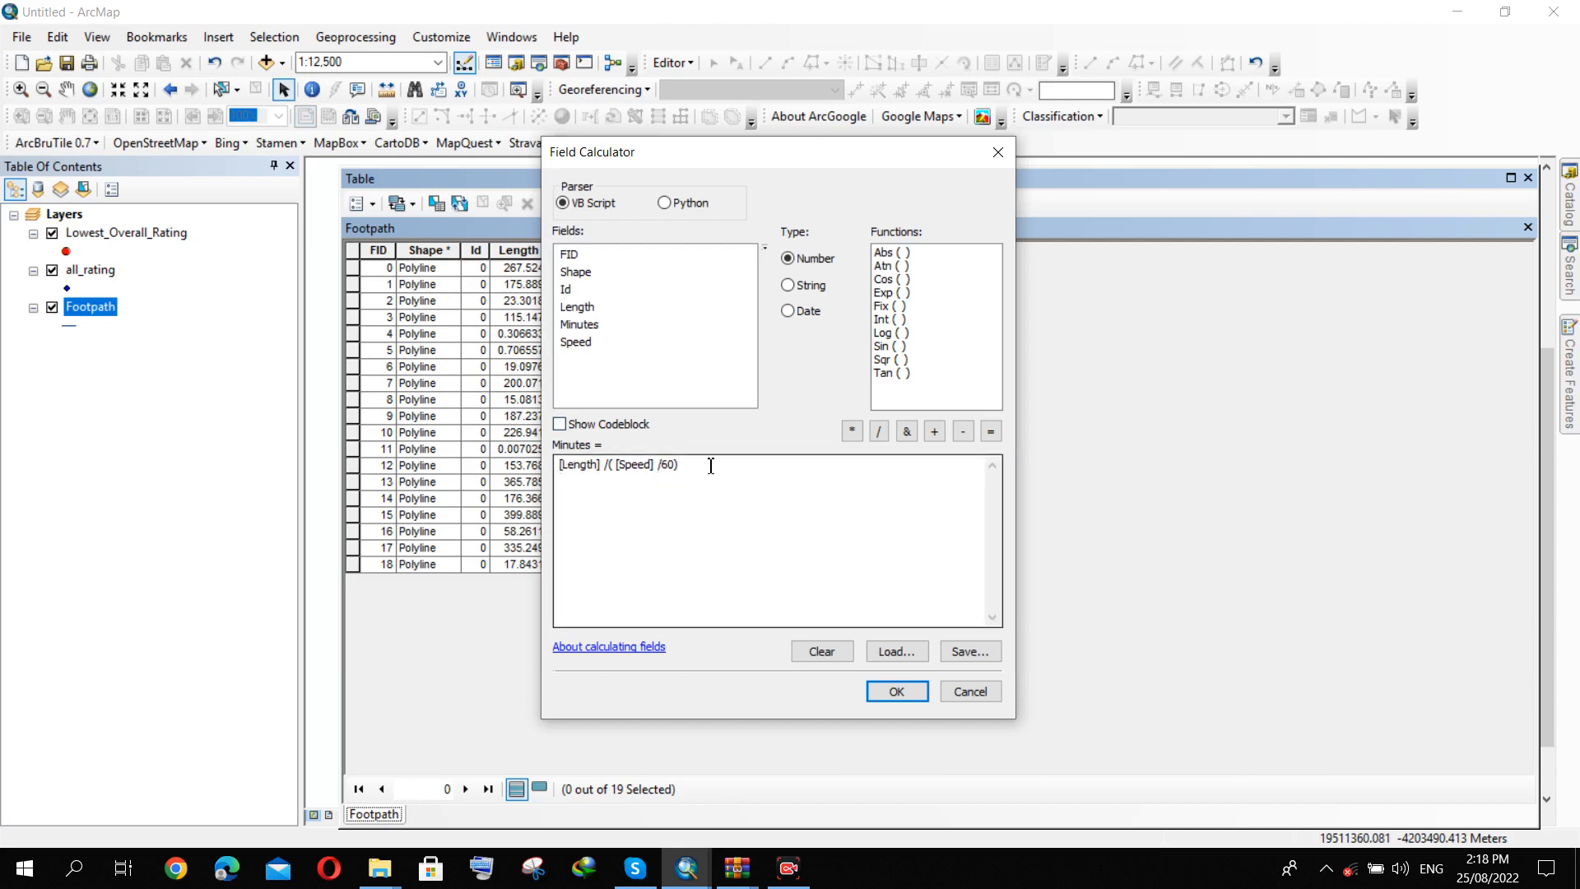
pyautogui.moveTo(718, 466); pyautogui.dragTo(563, 492)
pyautogui.doubleClick(607, 493)
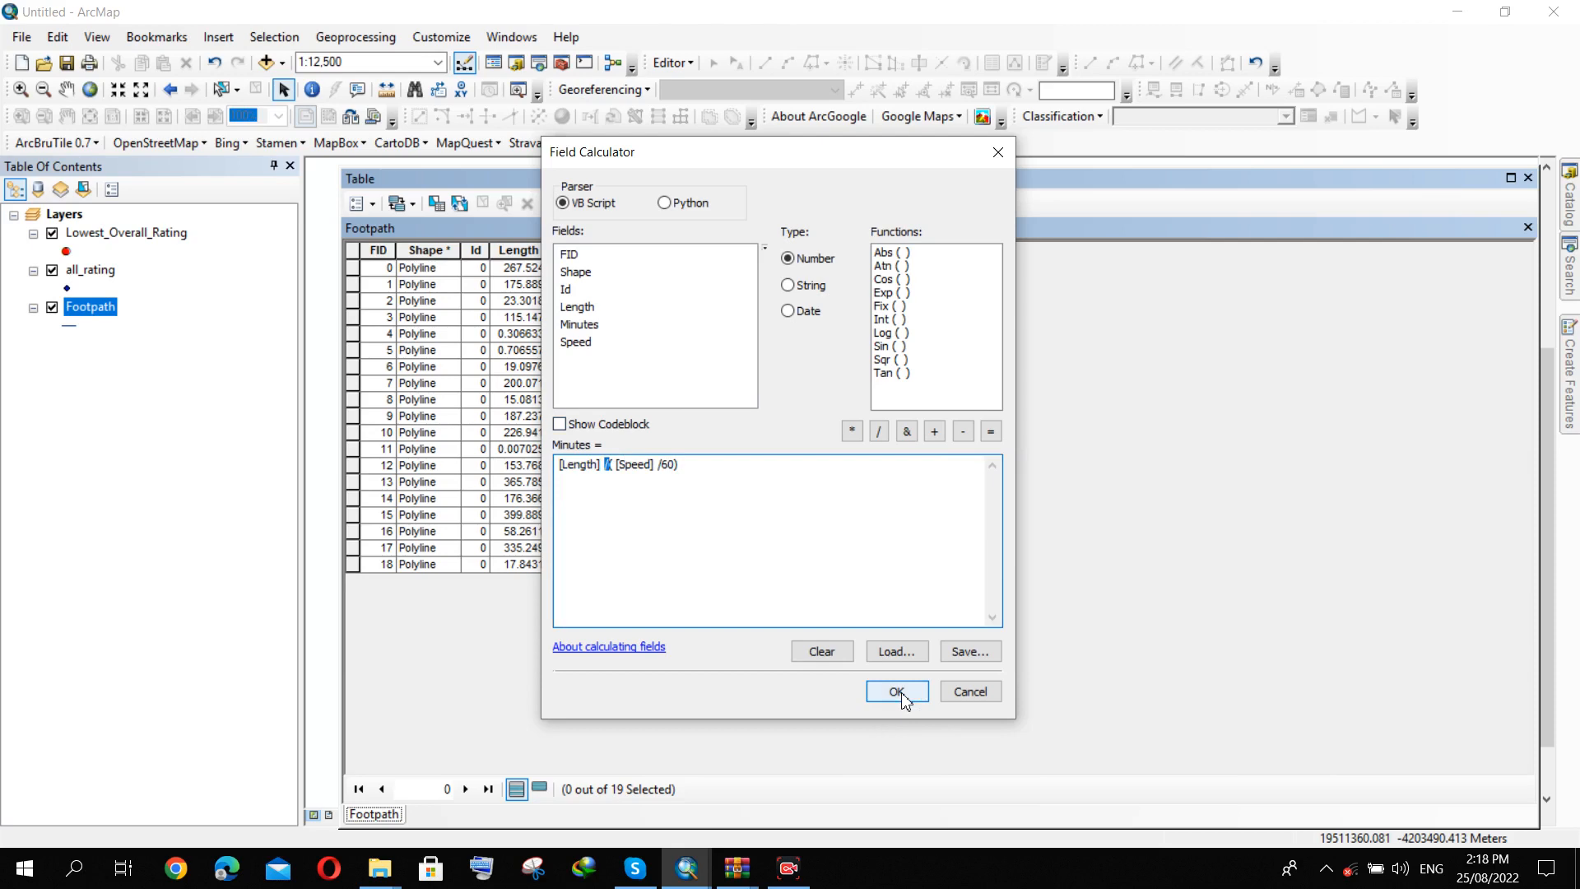
pyautogui.click(896, 691)
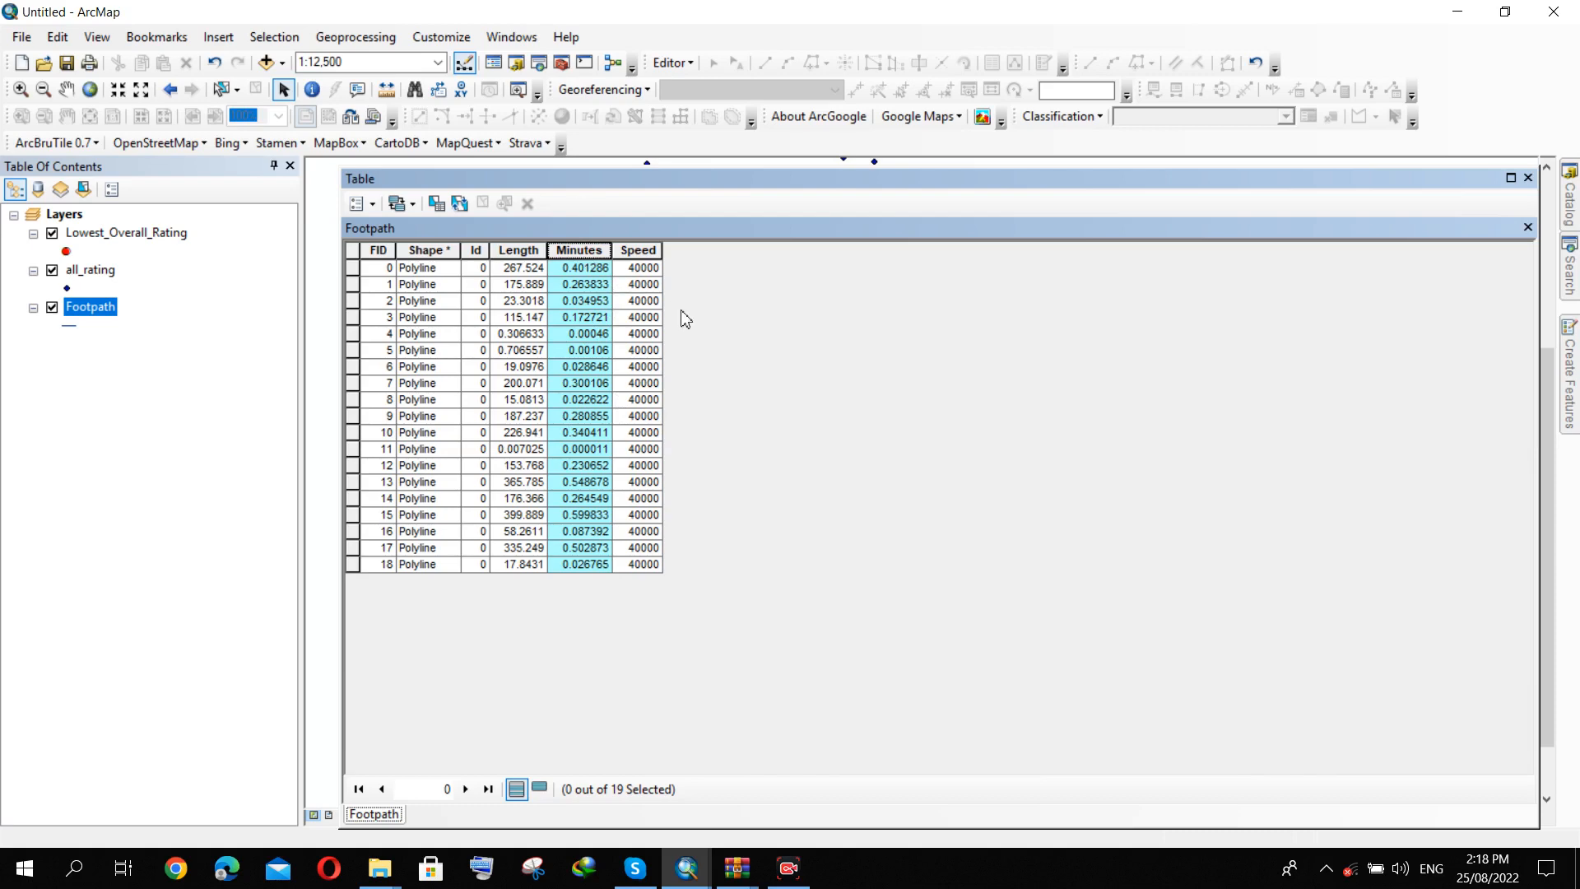
pyautogui.click(1528, 178)
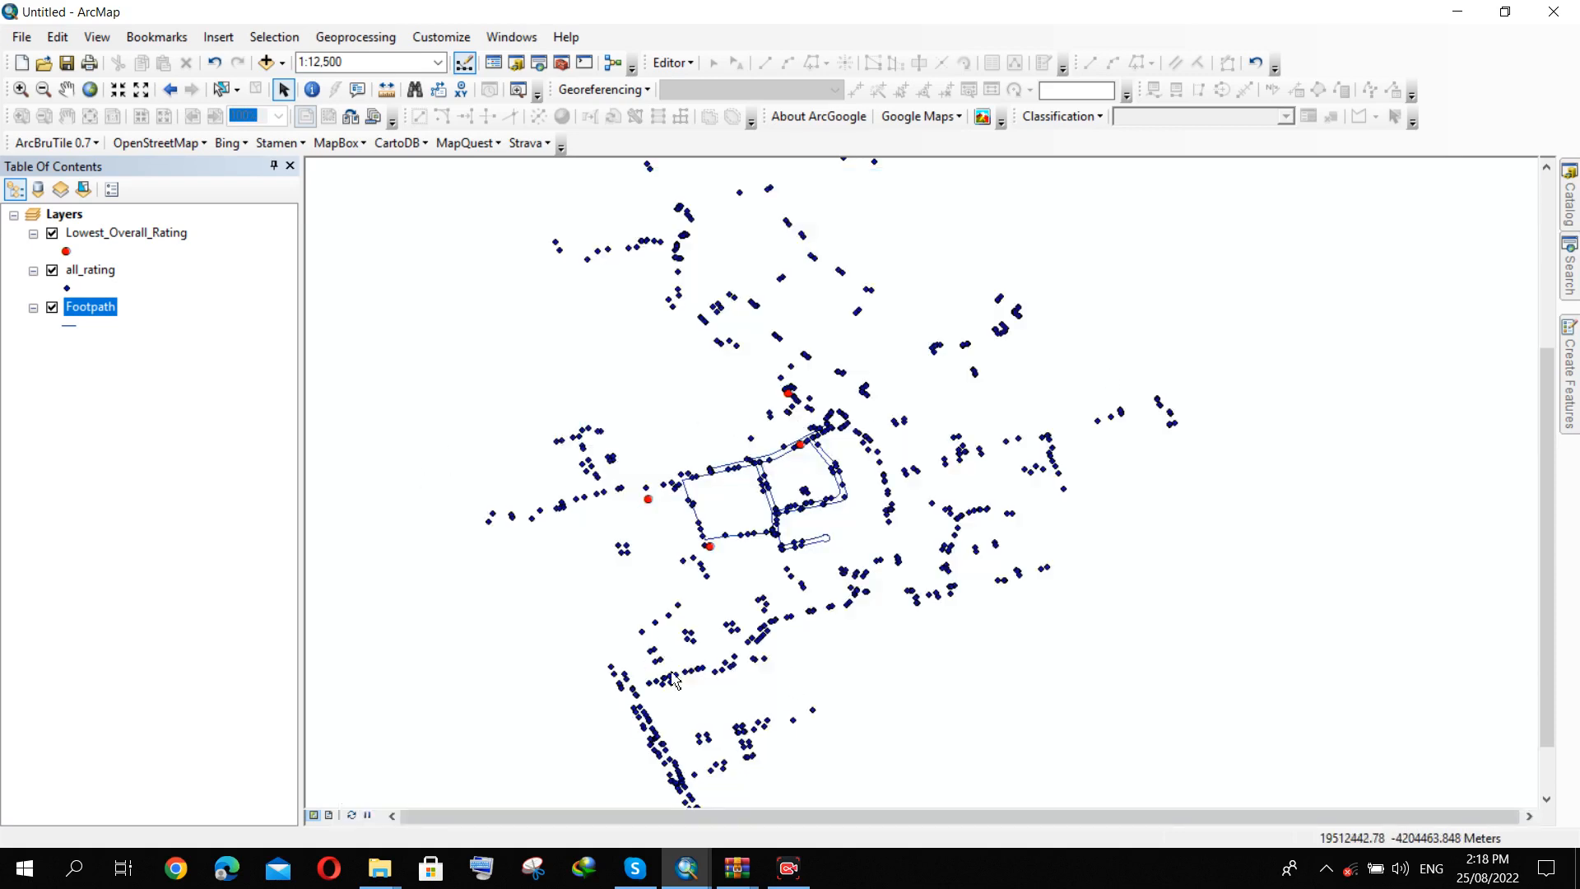
# Start a new network dataset from Footpath.shp in the video generartion folder, accepting the name Footpath_ND.
pyautogui.scroll(2, 703, 430)
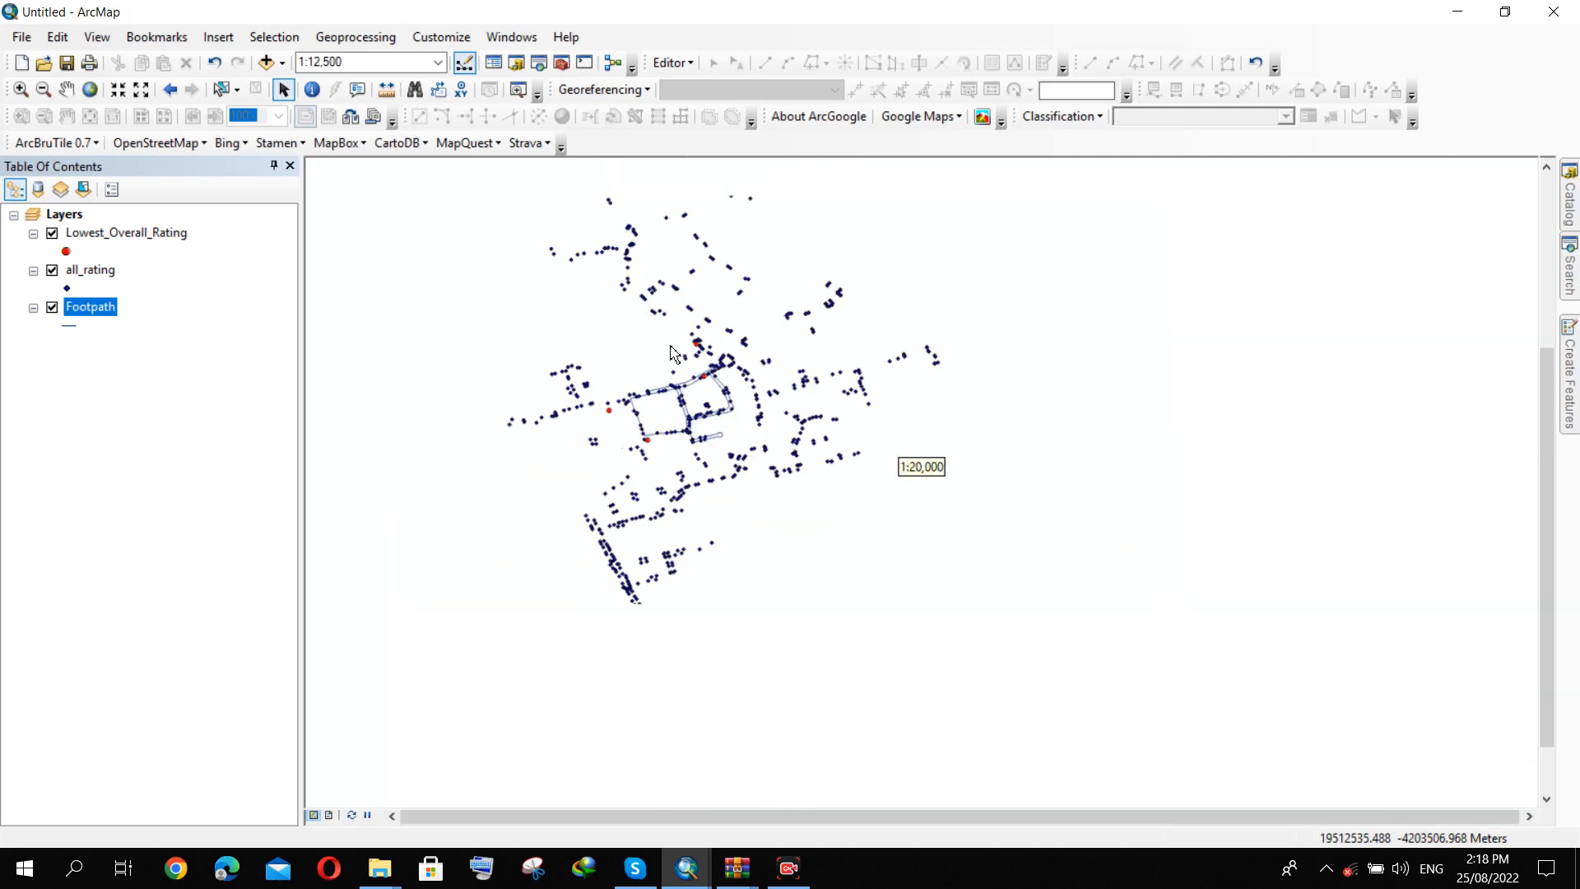
pyautogui.scroll(-2, 521, 324)
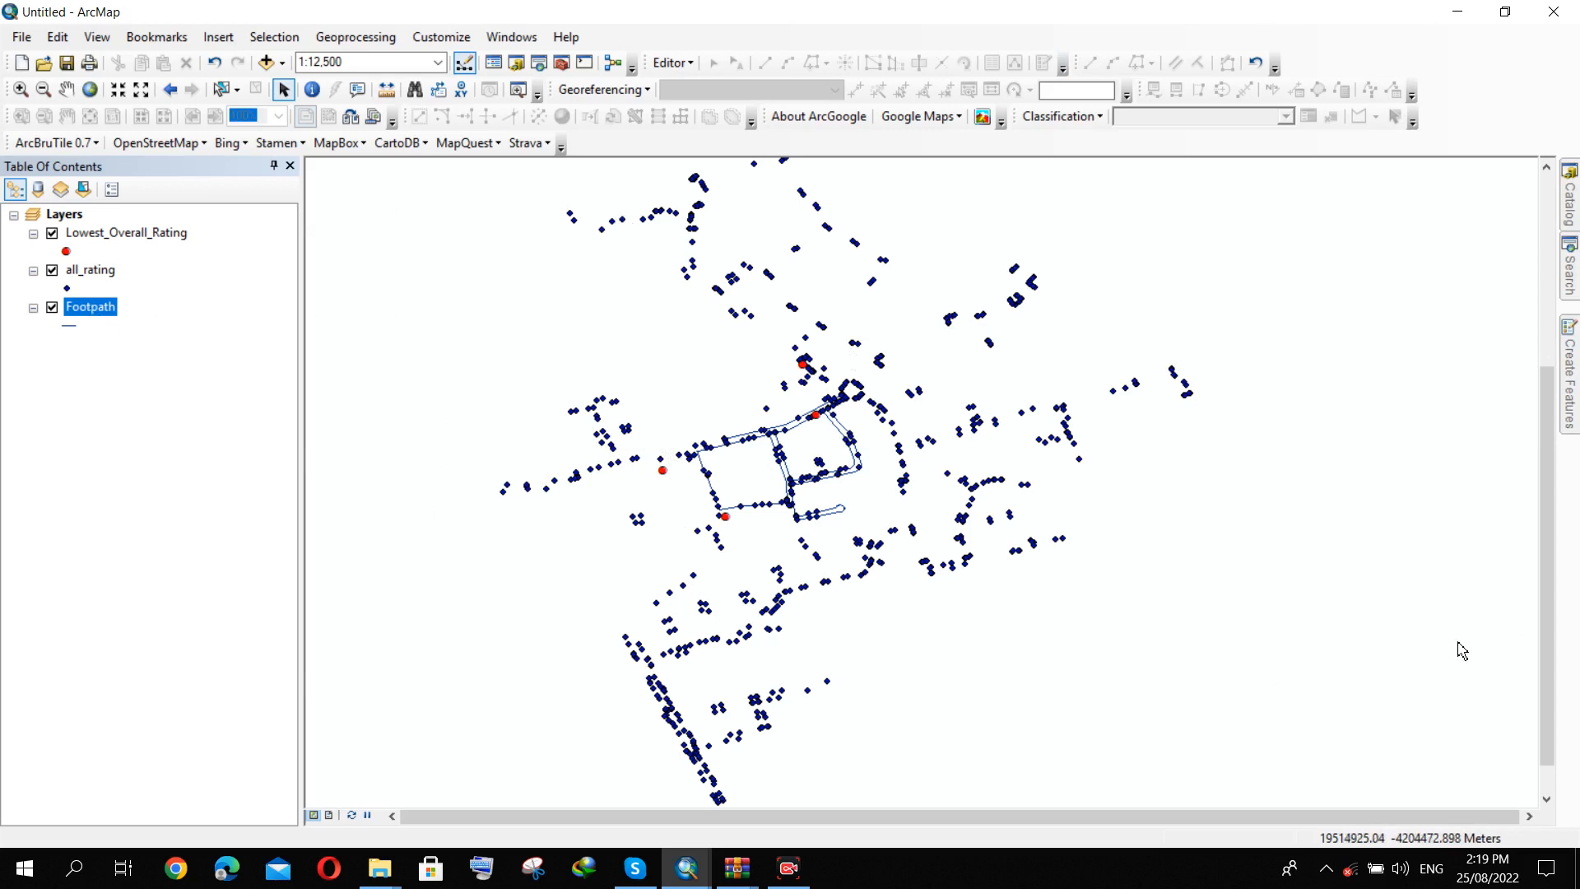
pyautogui.click(1569, 210)
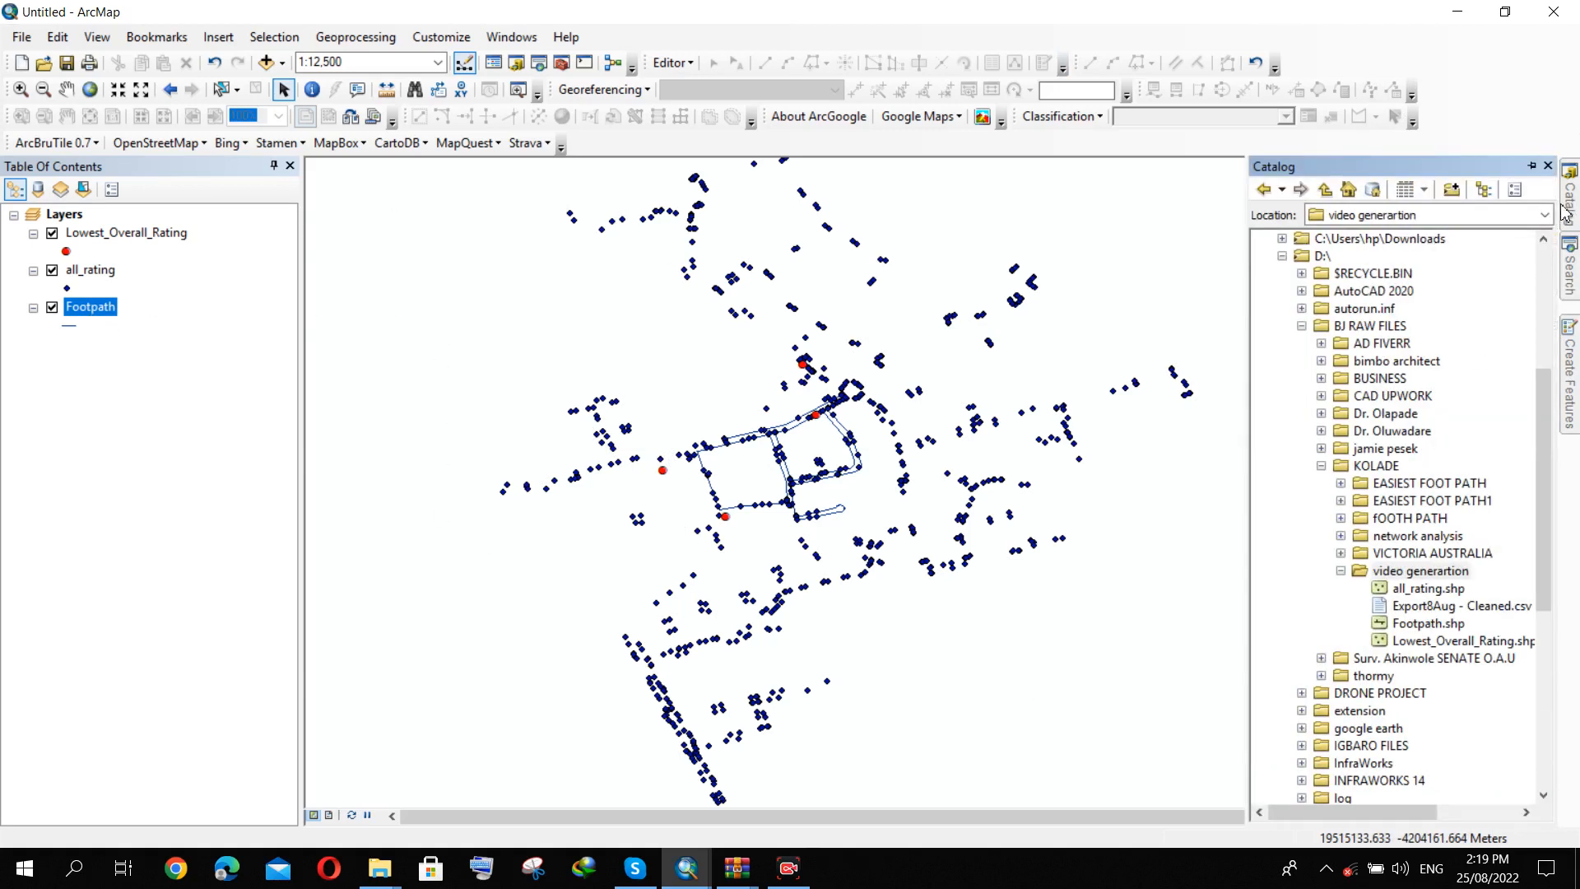
pyautogui.scroll(7, 1329, 280)
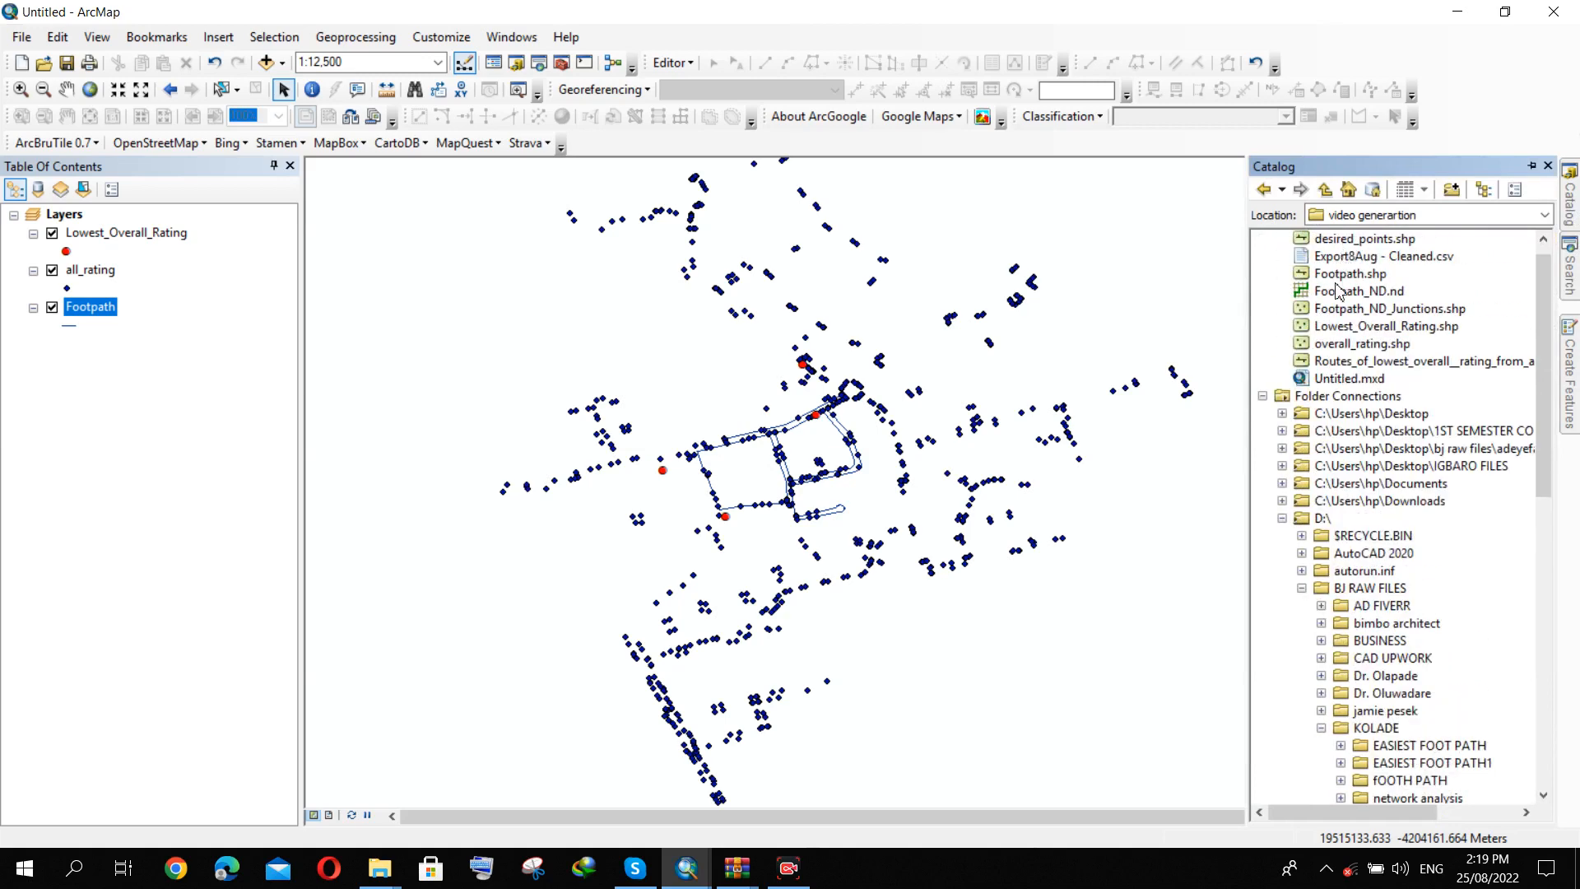
pyautogui.scroll(-8, 1333, 424)
pyautogui.scroll(-5, 1417, 547)
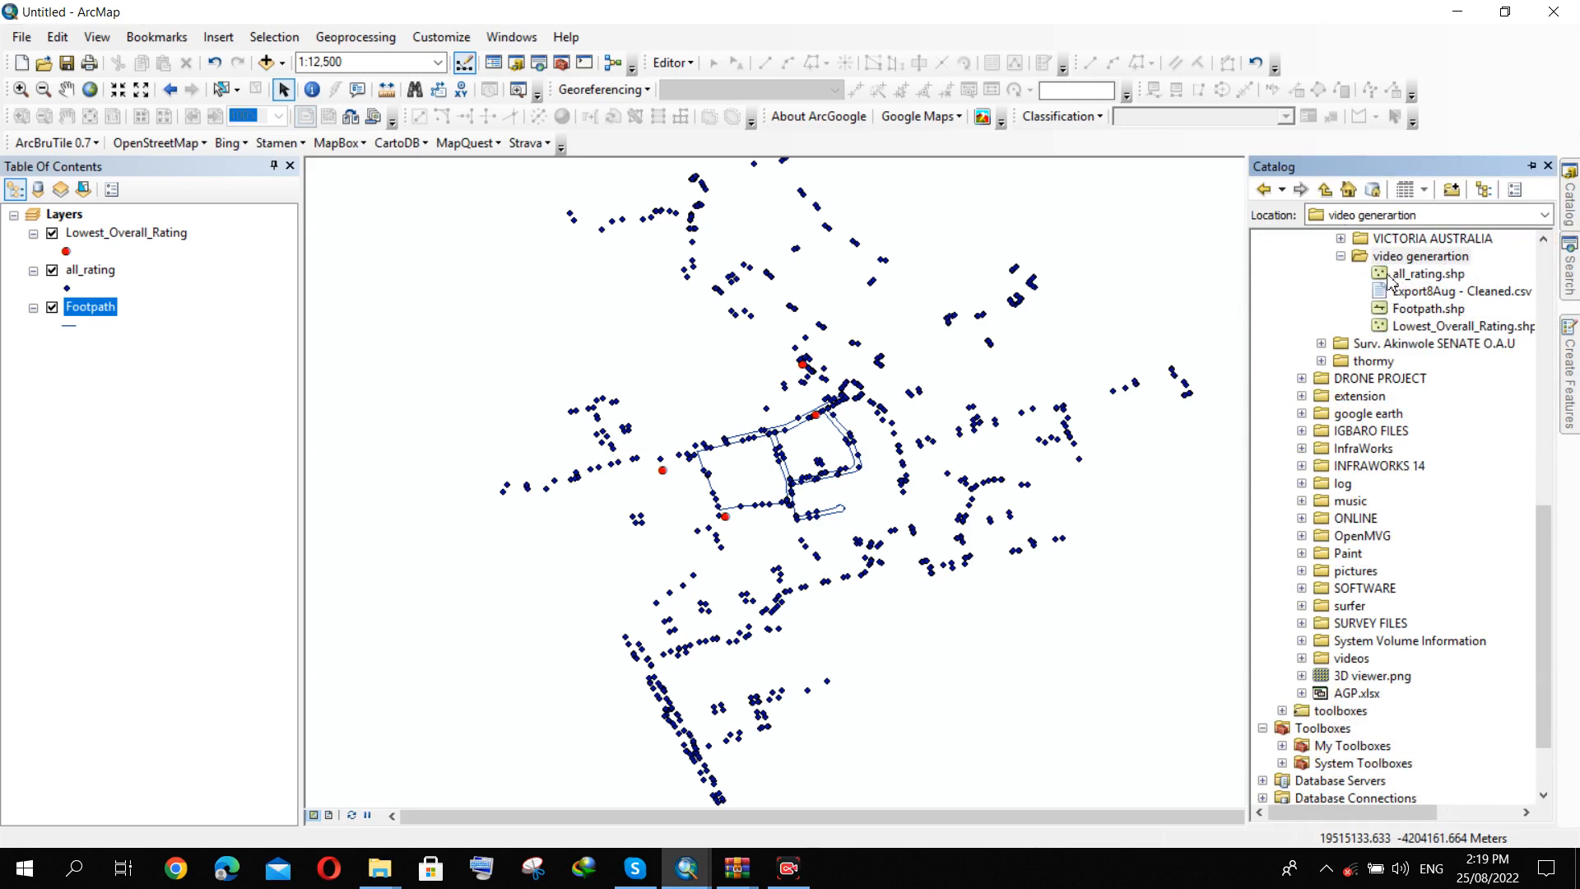
pyautogui.scroll(-1, 1389, 281)
pyautogui.scroll(1, 1390, 283)
pyautogui.click(1430, 313)
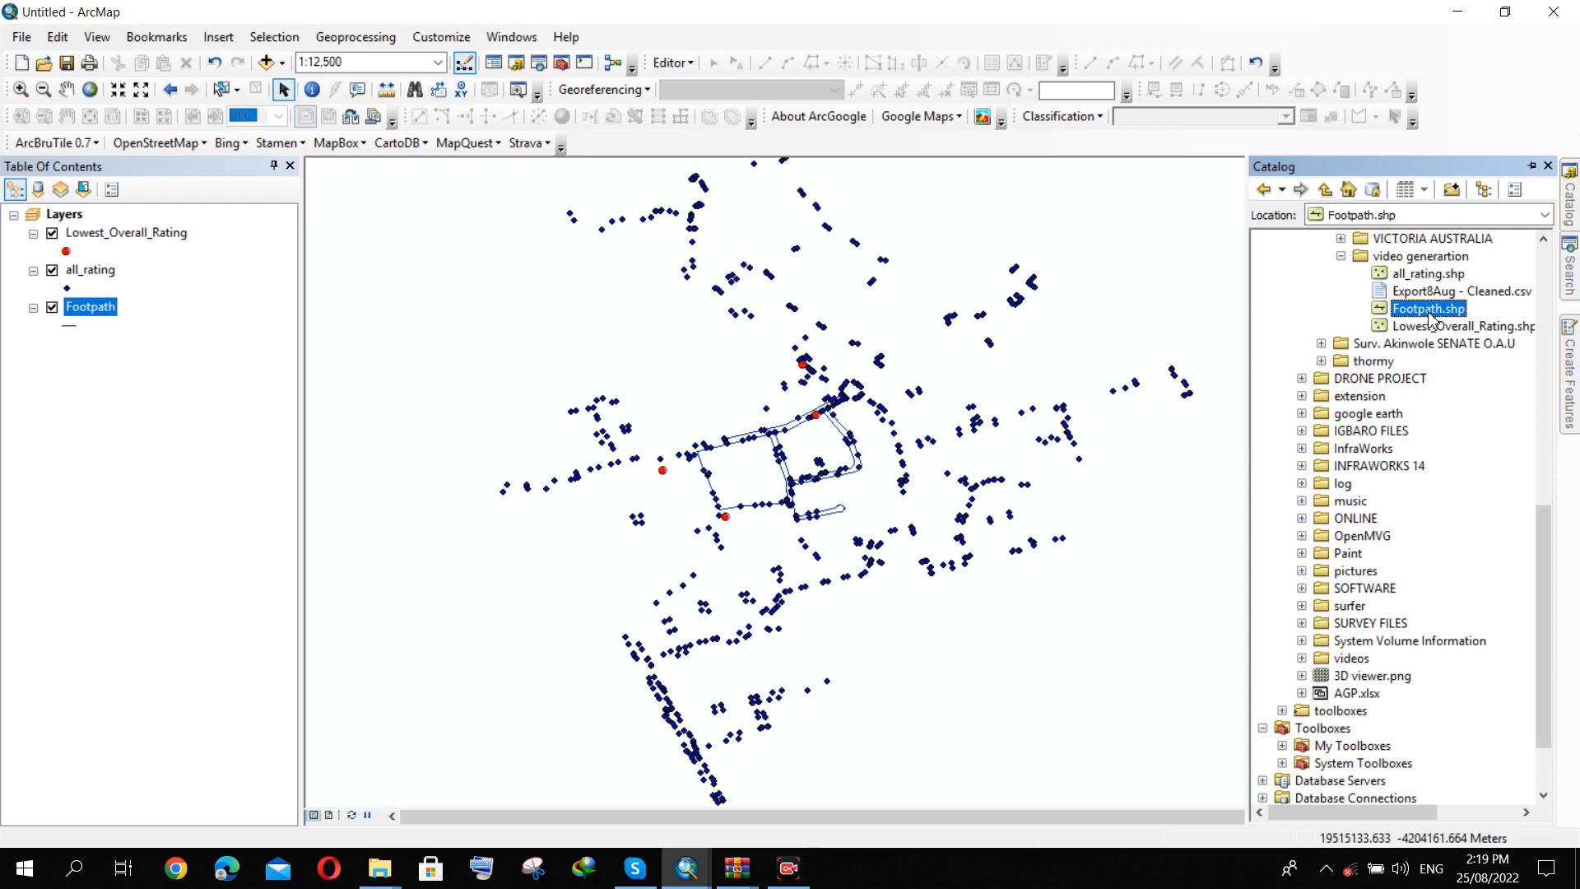
pyautogui.rightClick(1430, 317)
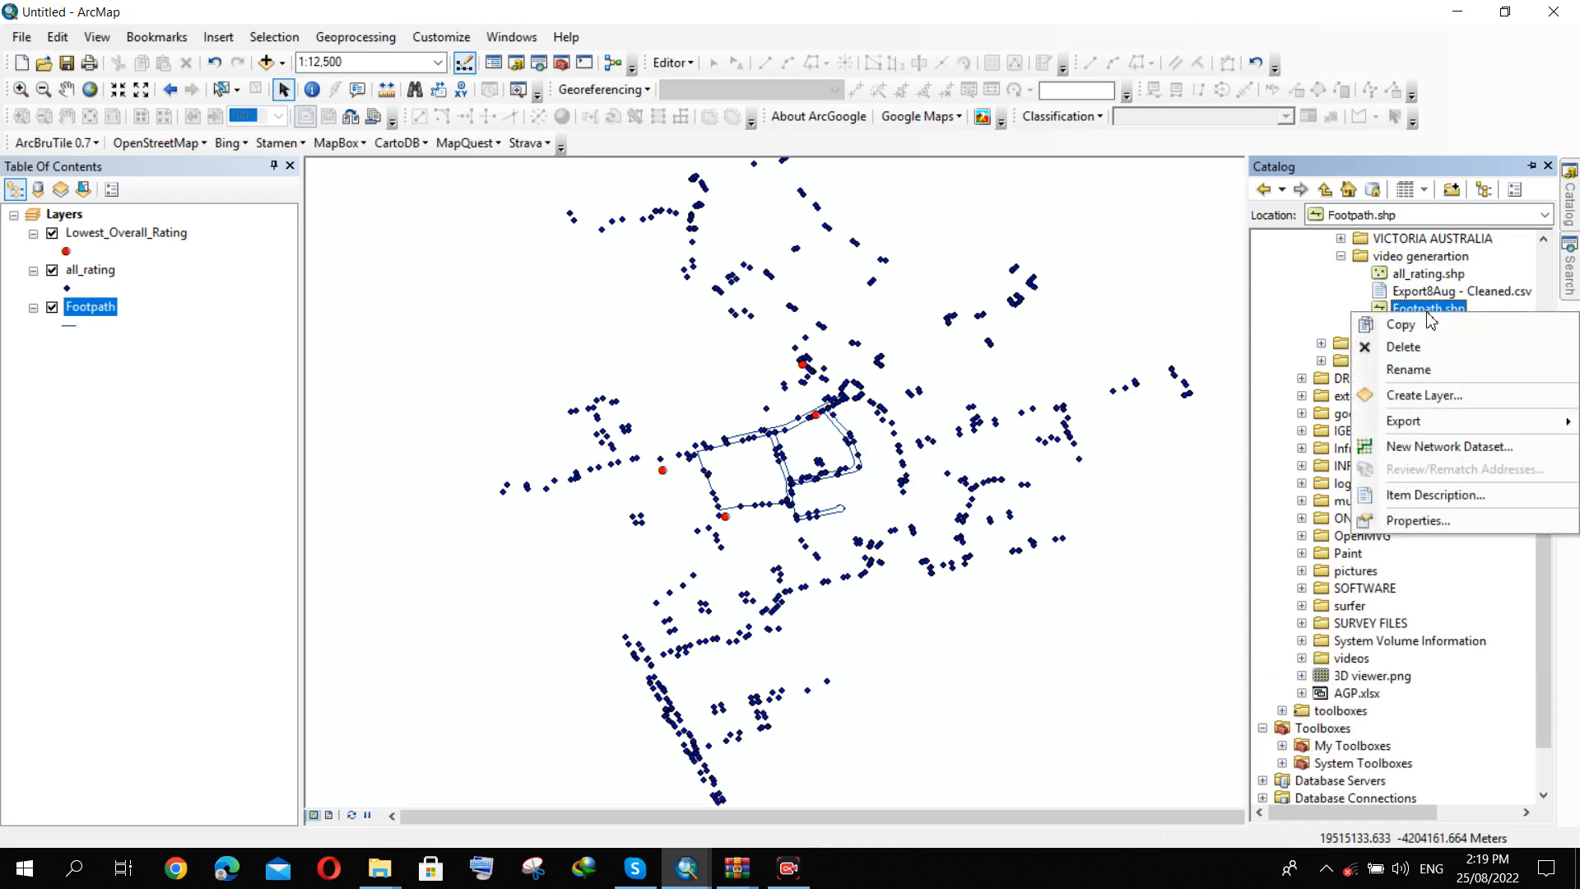
pyautogui.click(1410, 458)
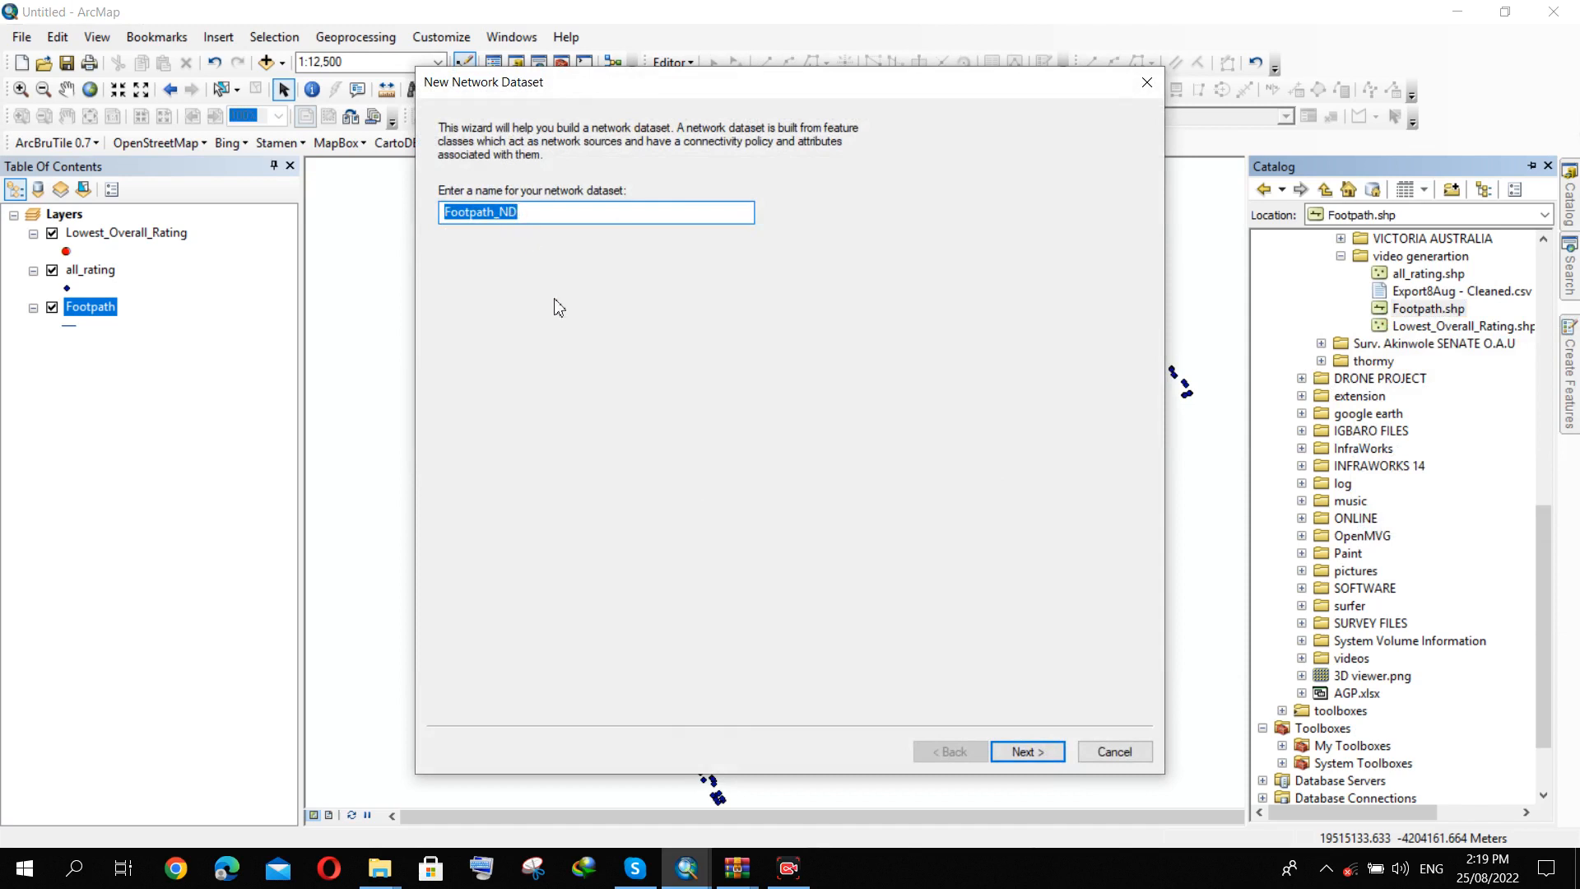
pyautogui.click(1024, 751)
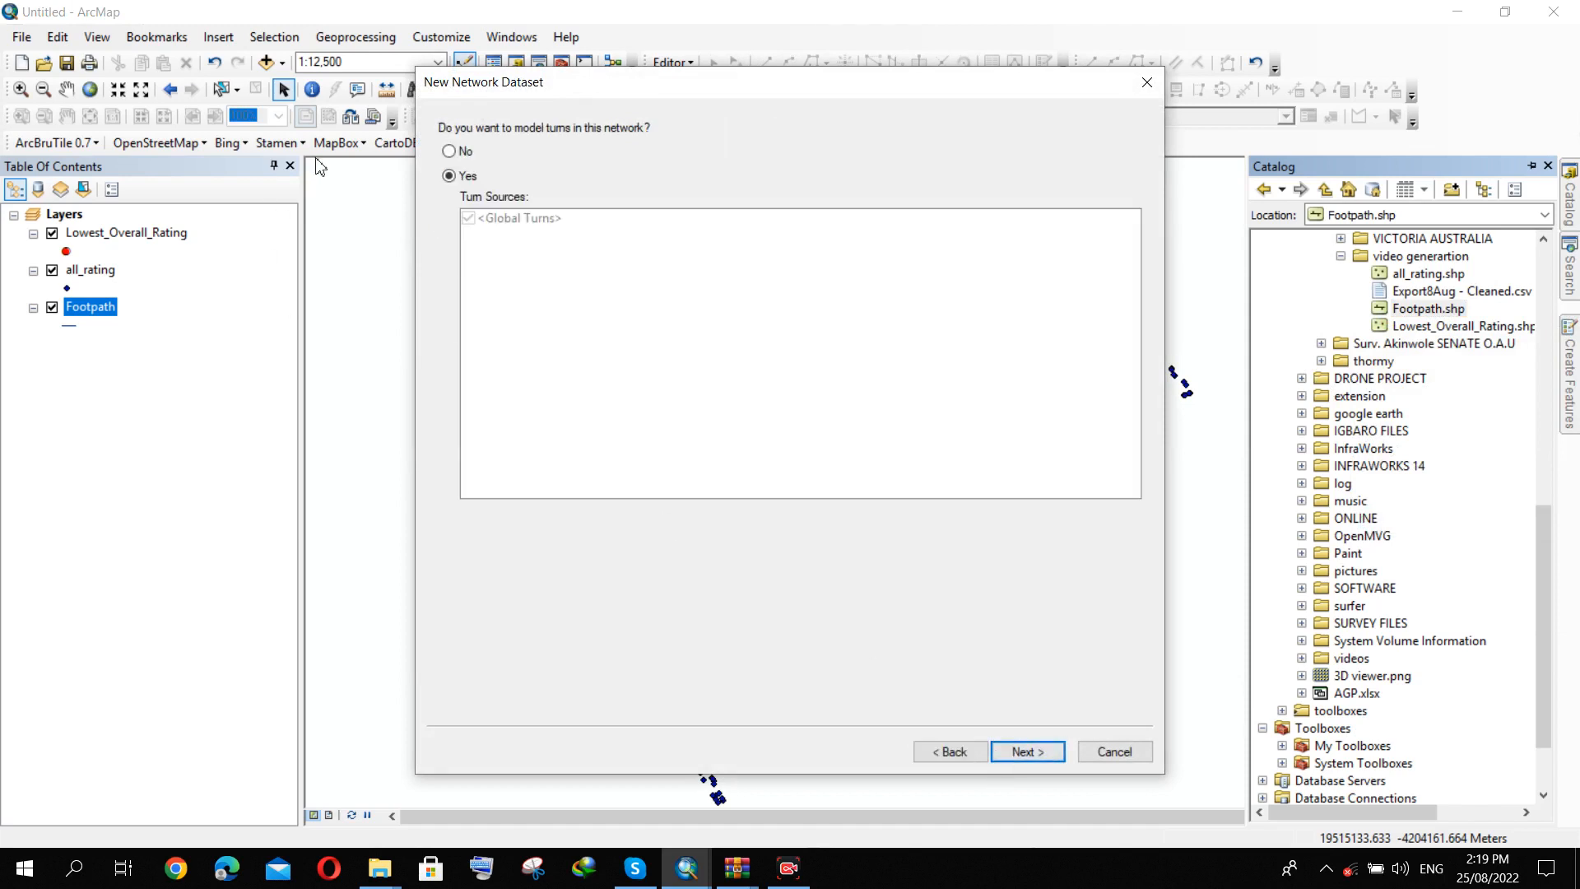
# Set the network dataset to model no turns and no elevation, keeping the End Point connectivity policy for Footpath.
pyautogui.click(450, 151)
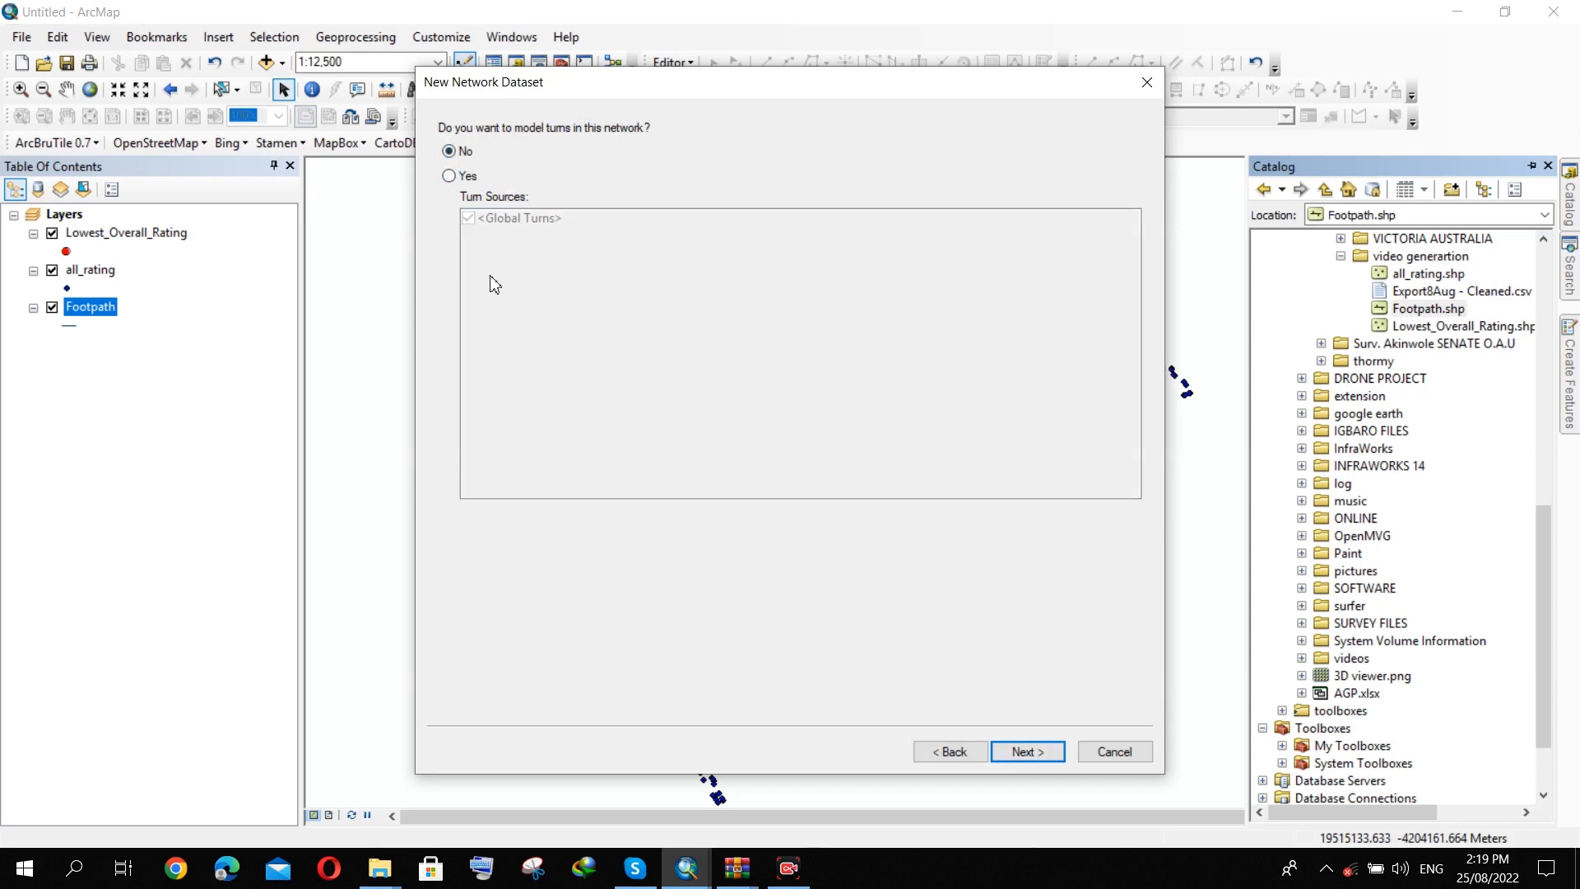
pyautogui.click(1024, 751)
pyautogui.click(489, 245)
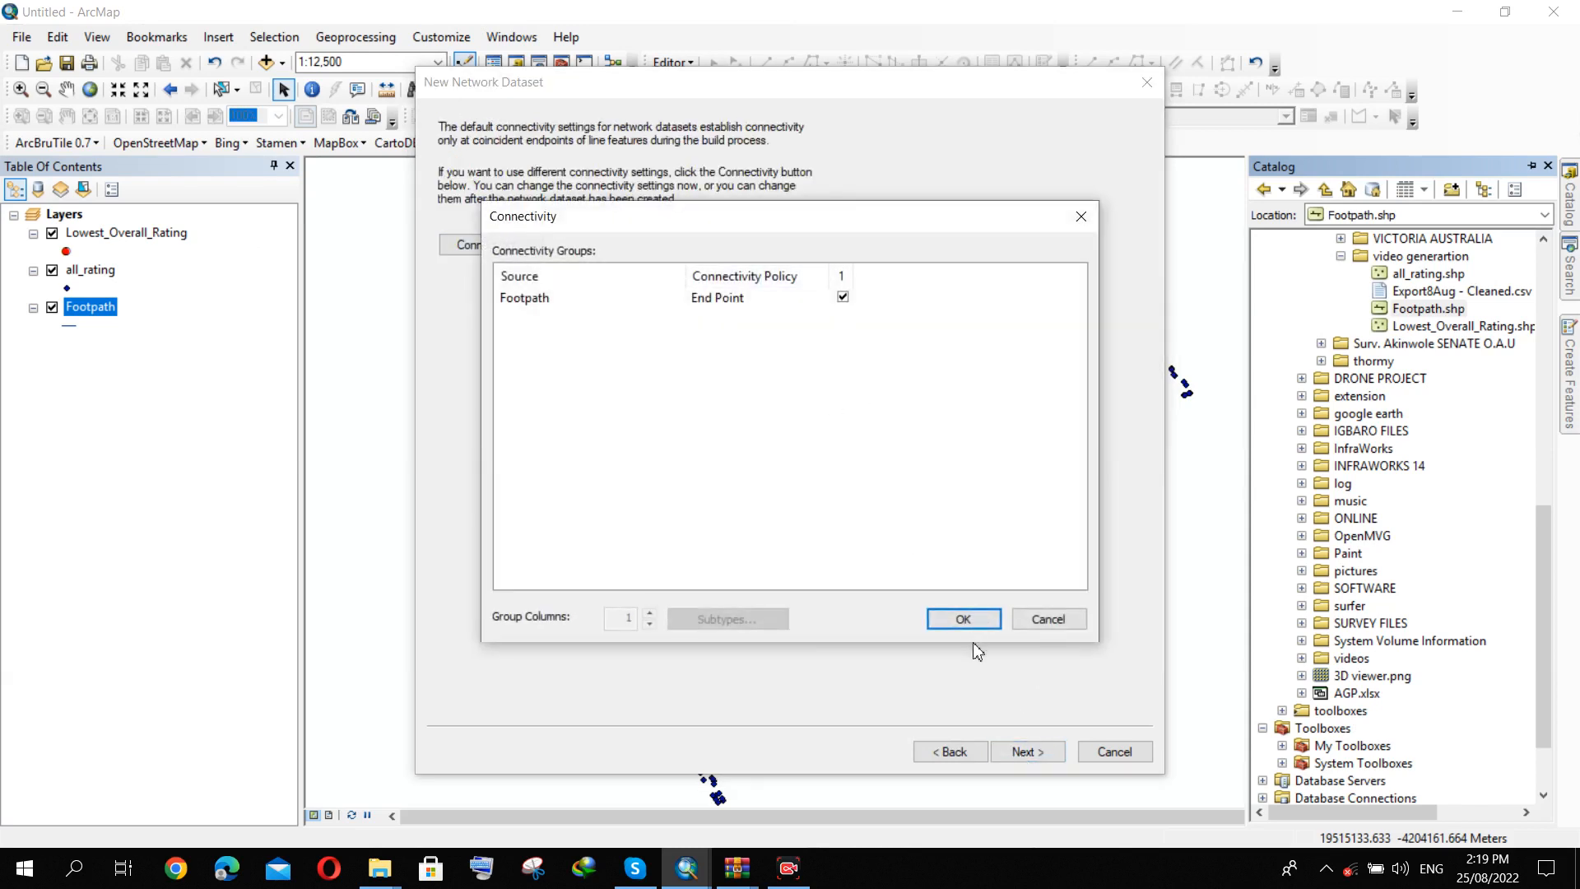
pyautogui.click(961, 618)
pyautogui.click(1038, 754)
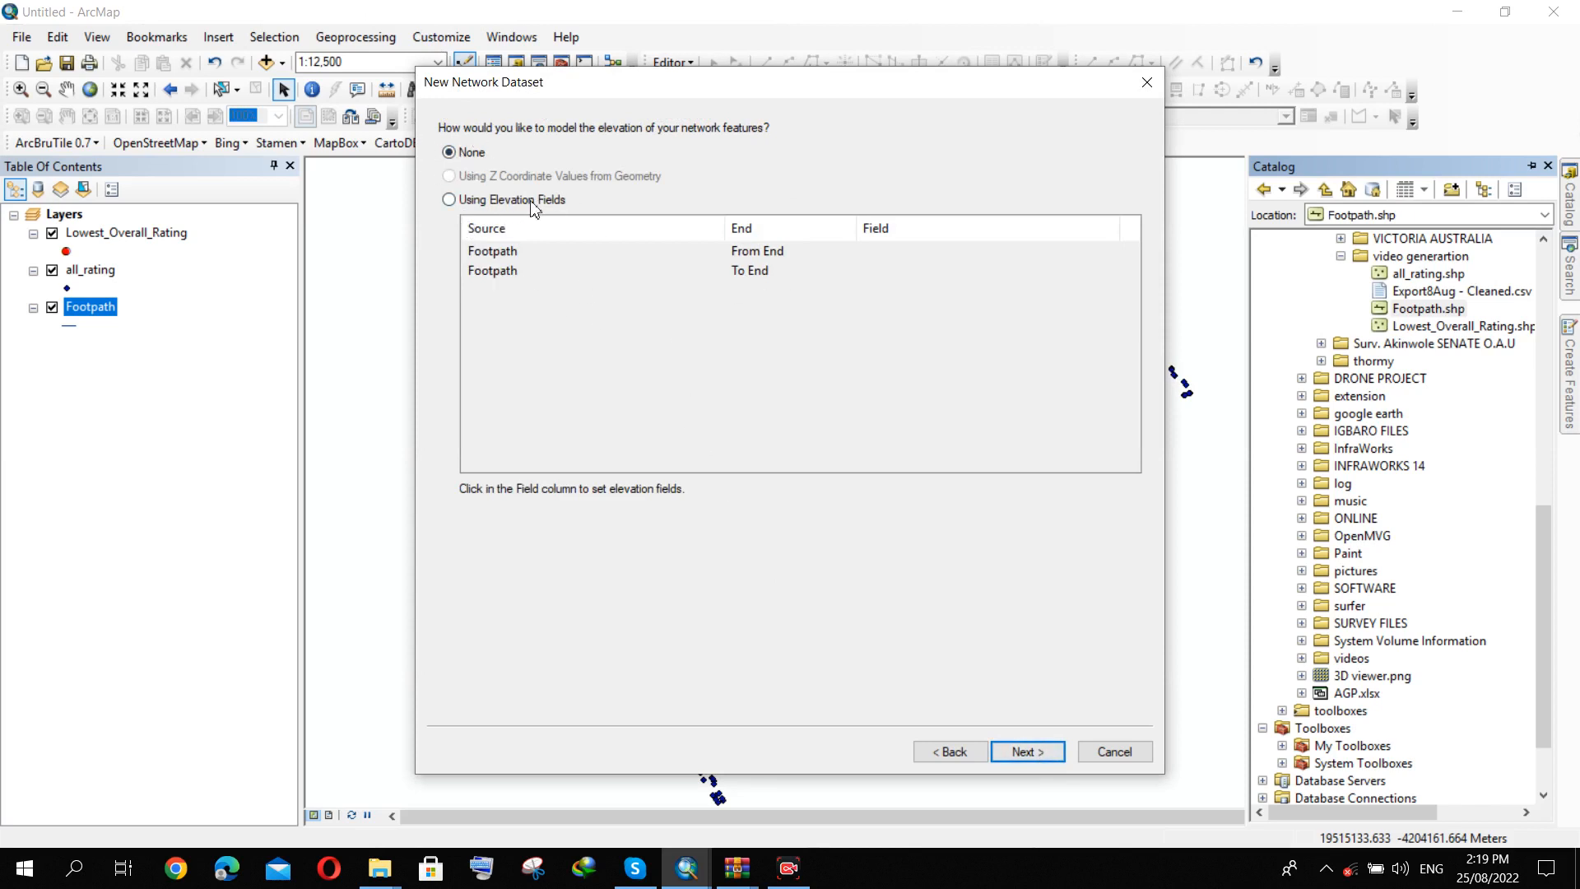
pyautogui.click(1022, 753)
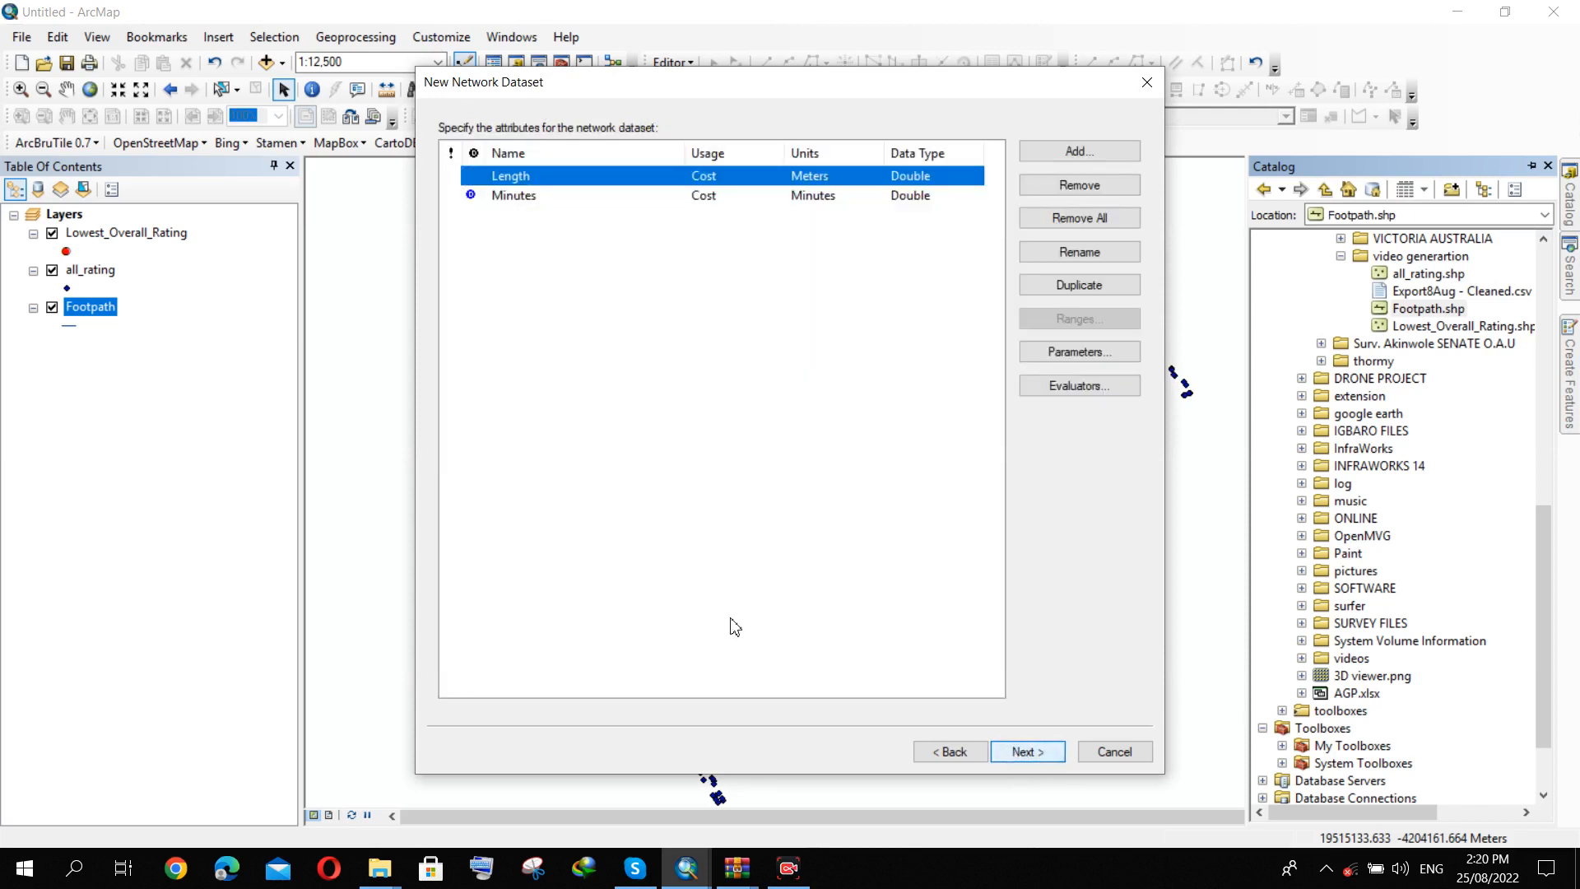
# Specify Meters as the units of the Length cost attribute and Minutes as the units of the Minutes cost attribute.
pyautogui.click(807, 175)
pyautogui.click(807, 175)
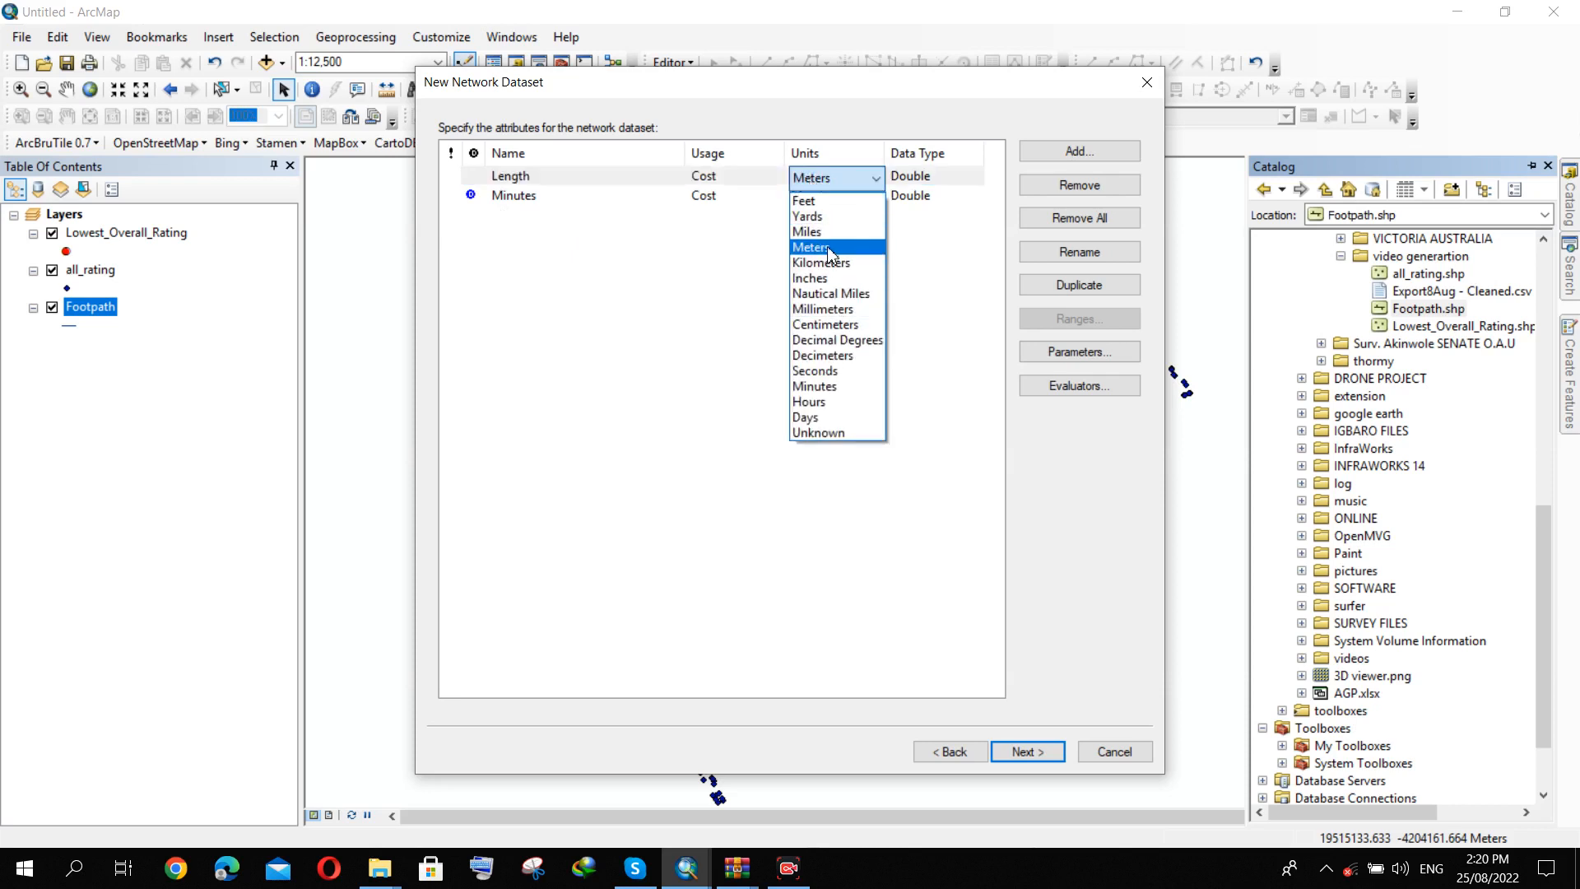
pyautogui.click(827, 247)
pyautogui.click(817, 198)
pyautogui.click(814, 261)
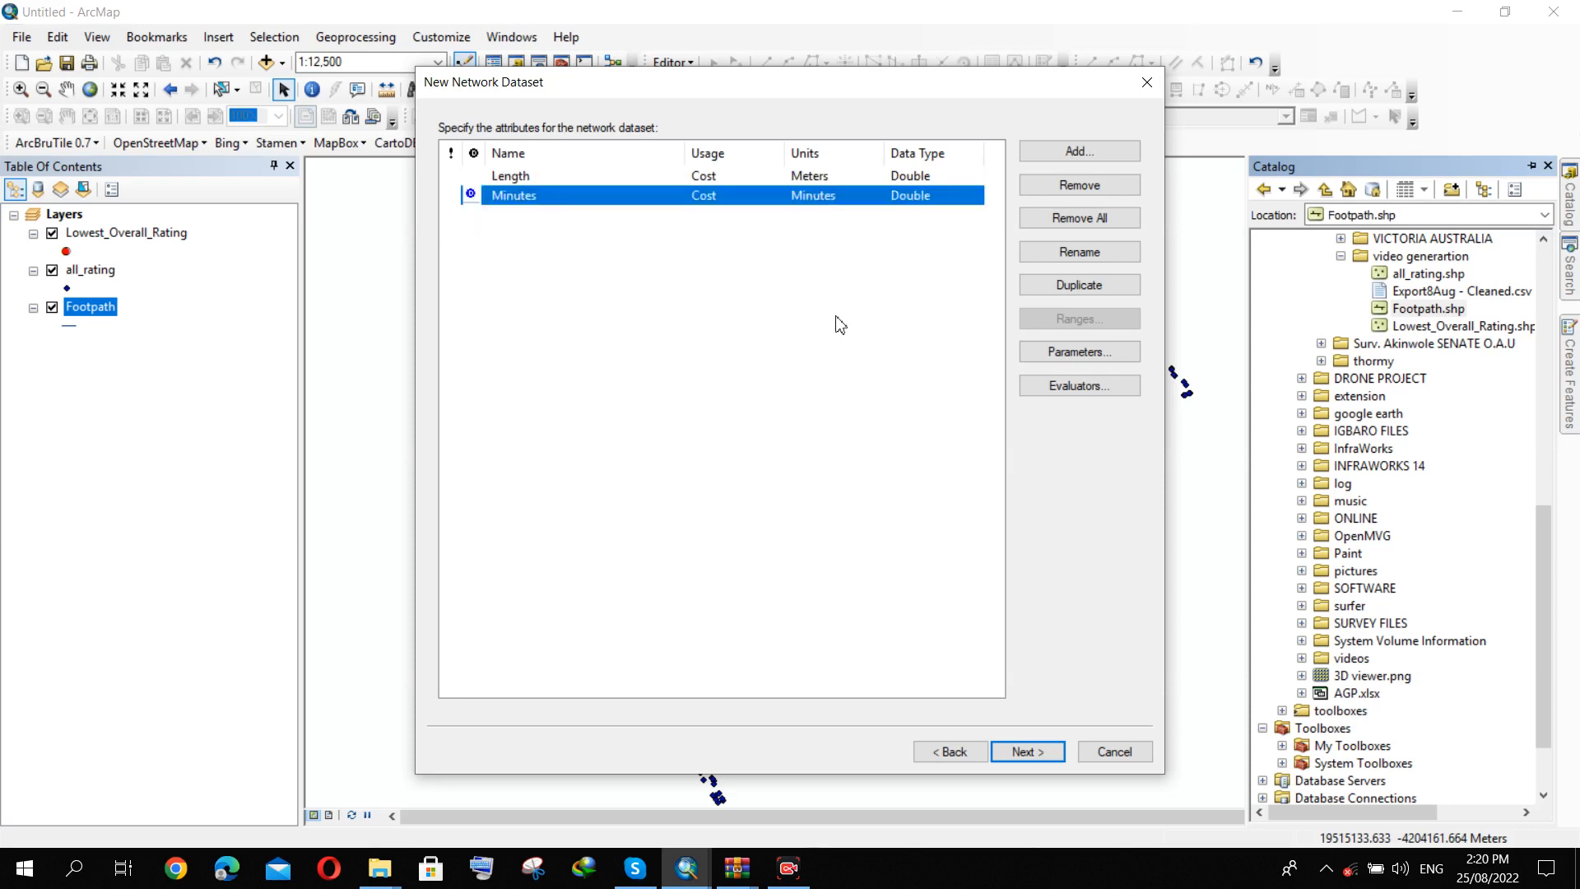
pyautogui.click(833, 203)
pyautogui.click(875, 198)
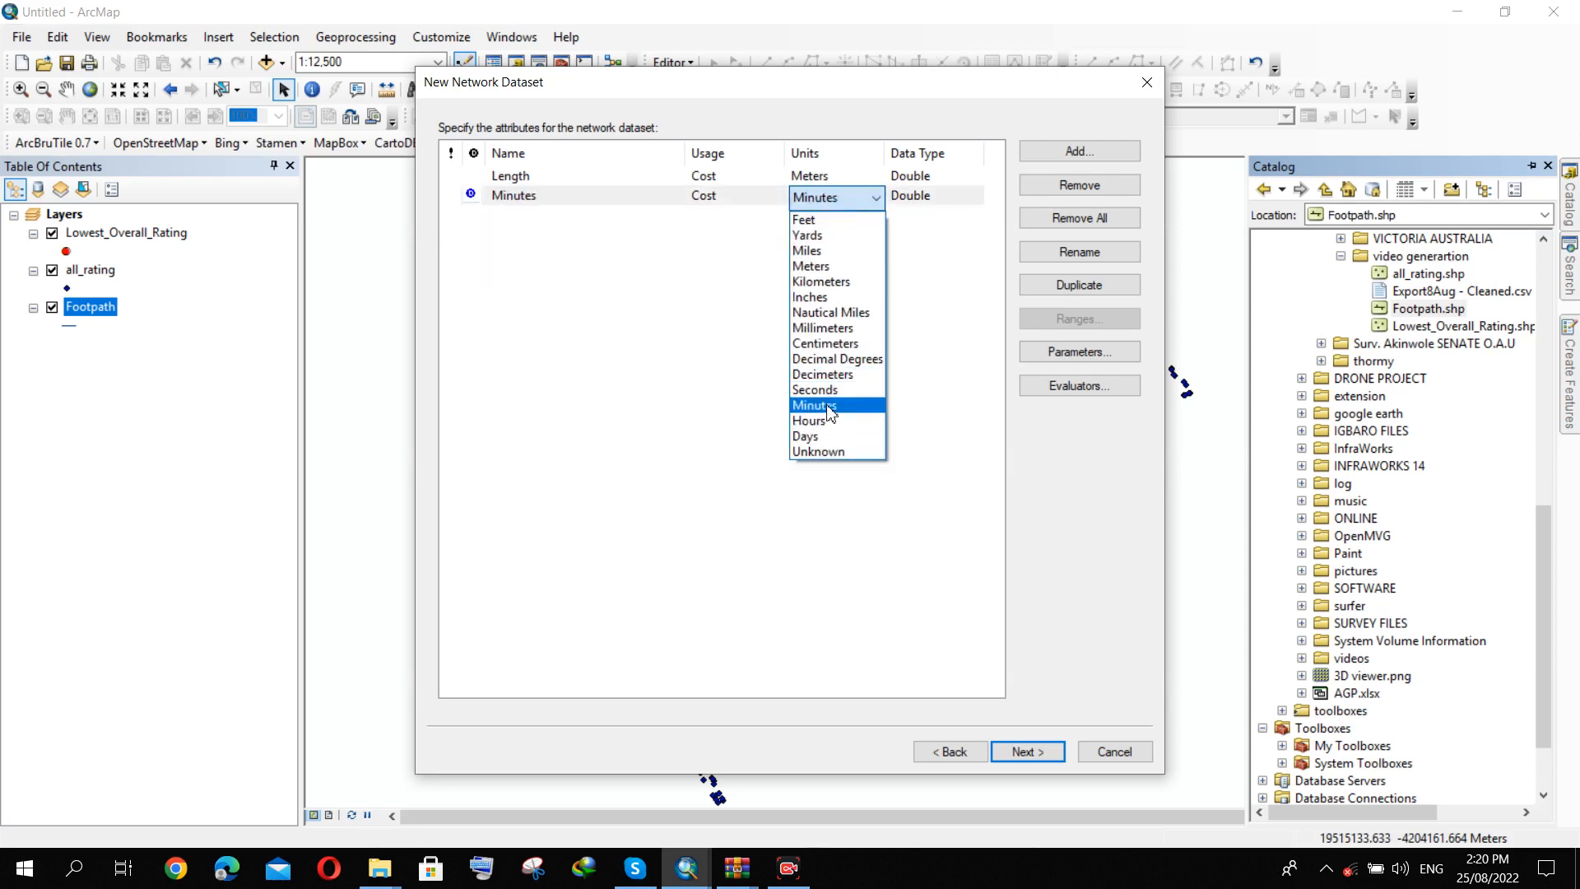
pyautogui.click(830, 407)
pyautogui.click(1027, 753)
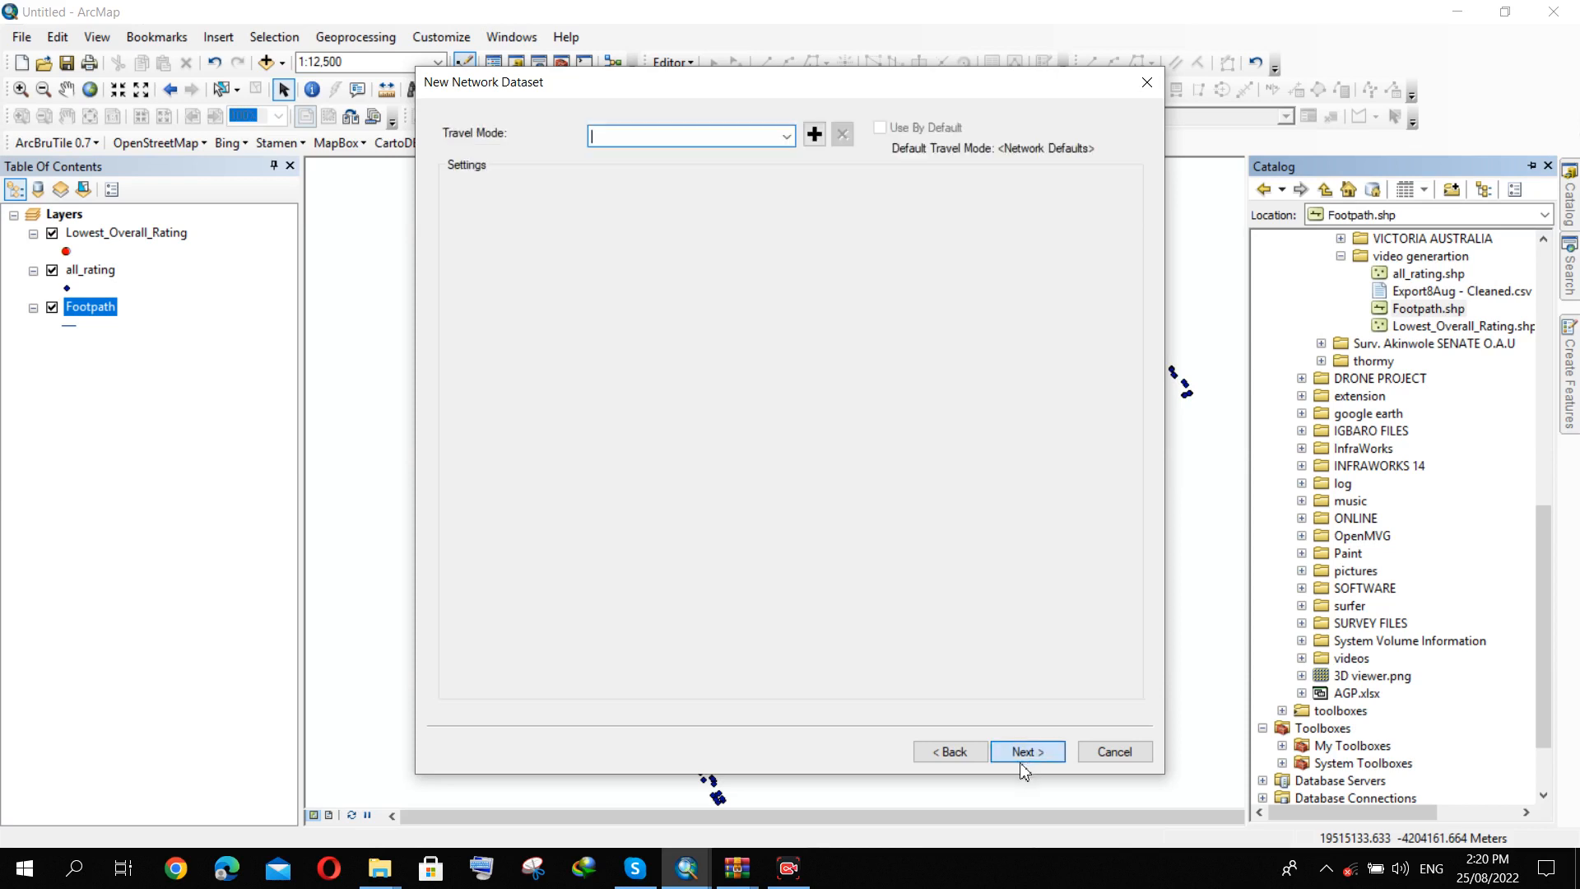
# Finish creating Footpath_ND without a travel mode or driving directions, and build the network dataset.
pyautogui.click(1030, 754)
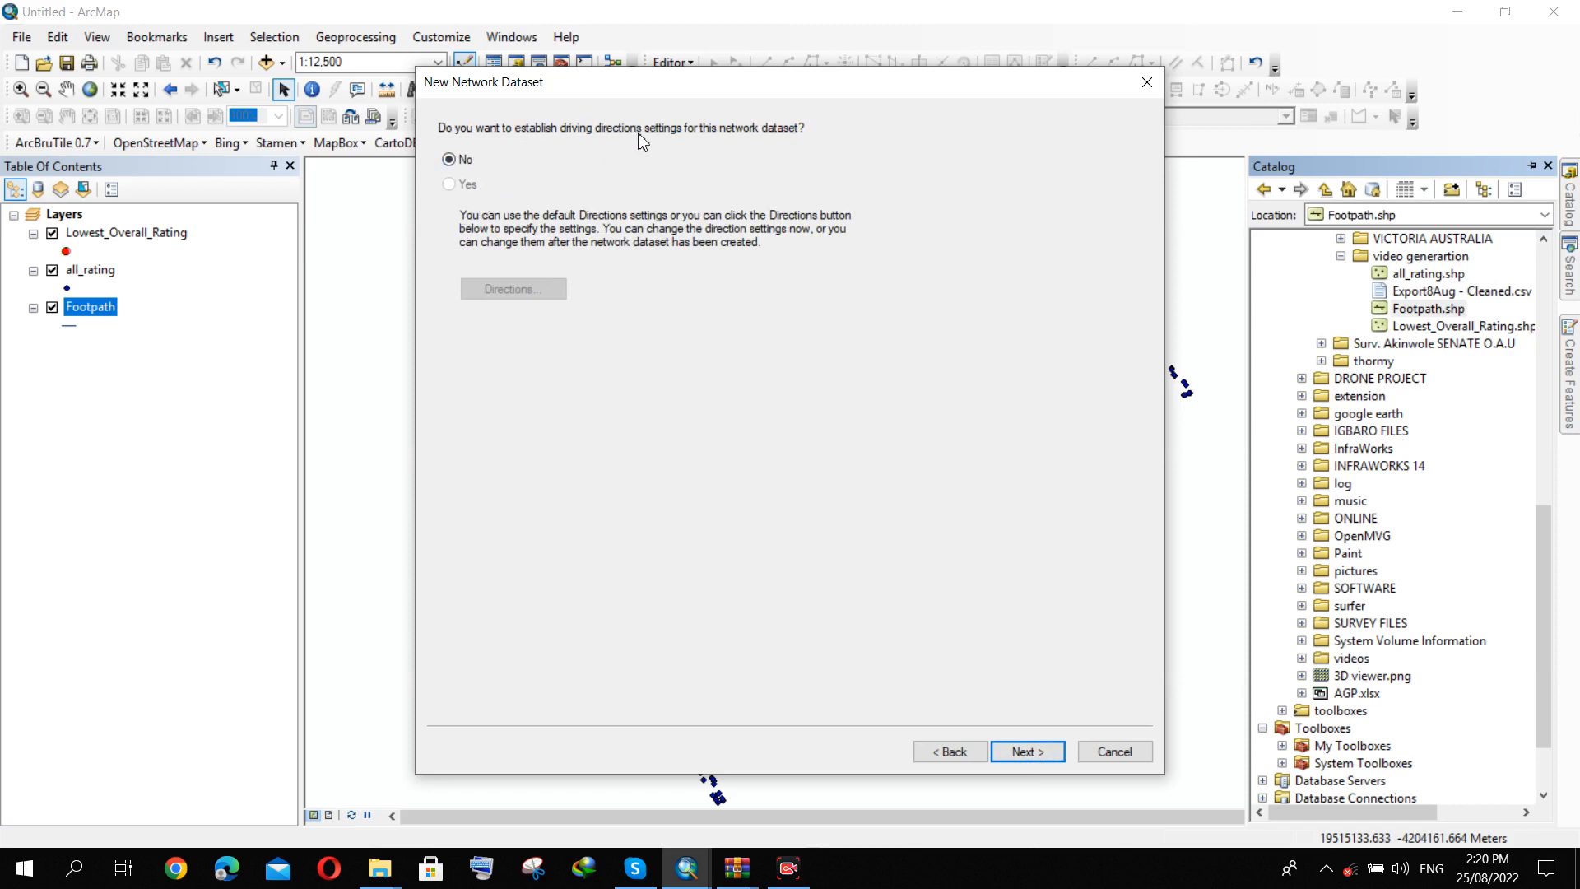
pyautogui.click(1017, 748)
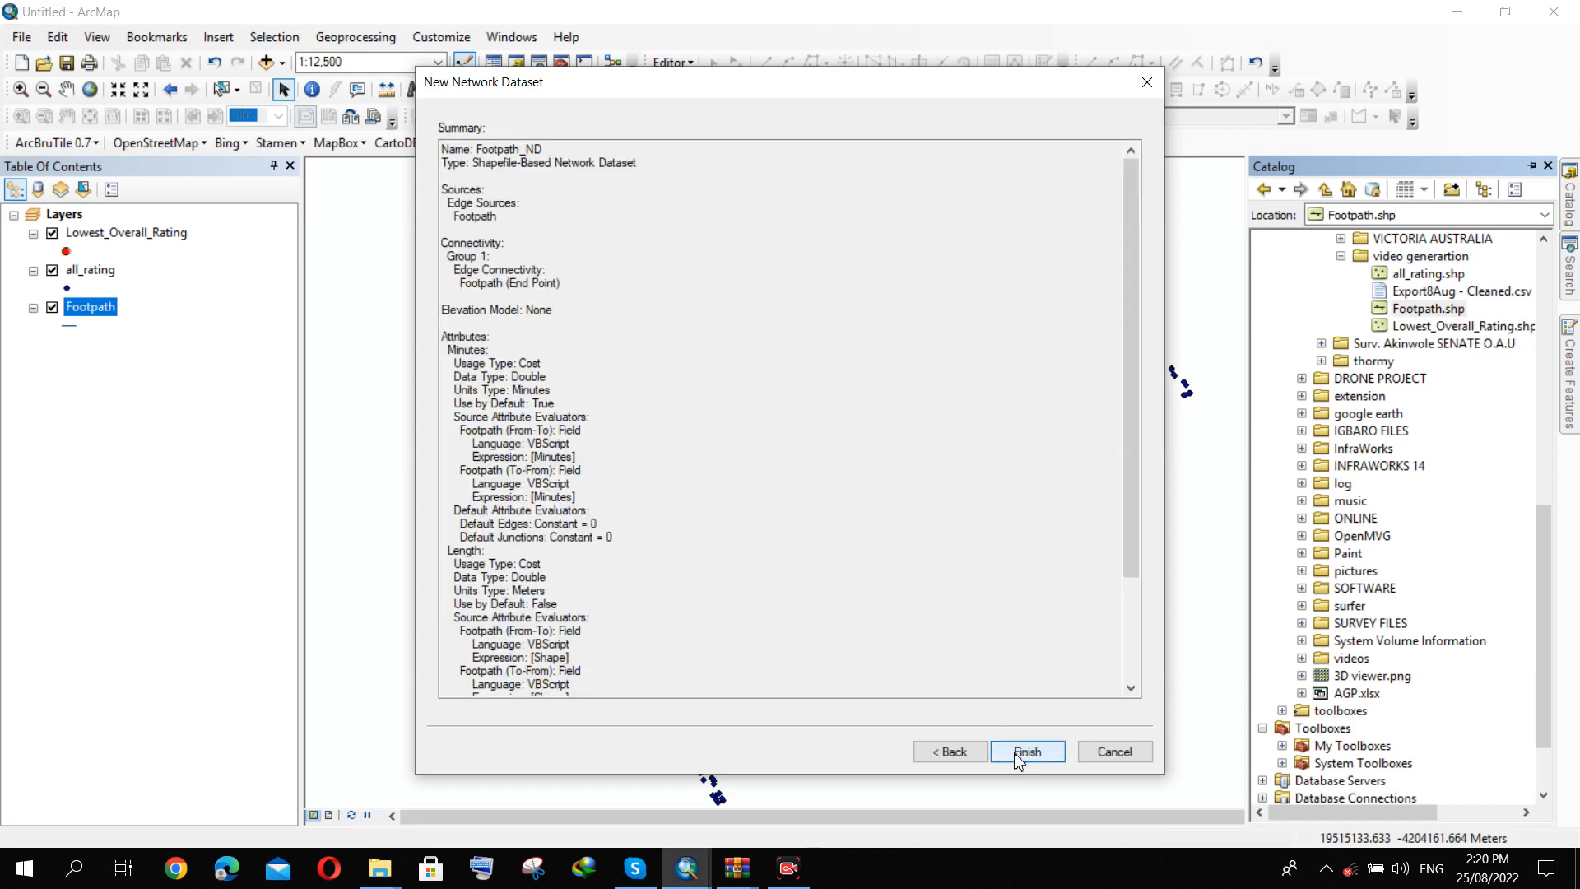
pyautogui.click(1022, 753)
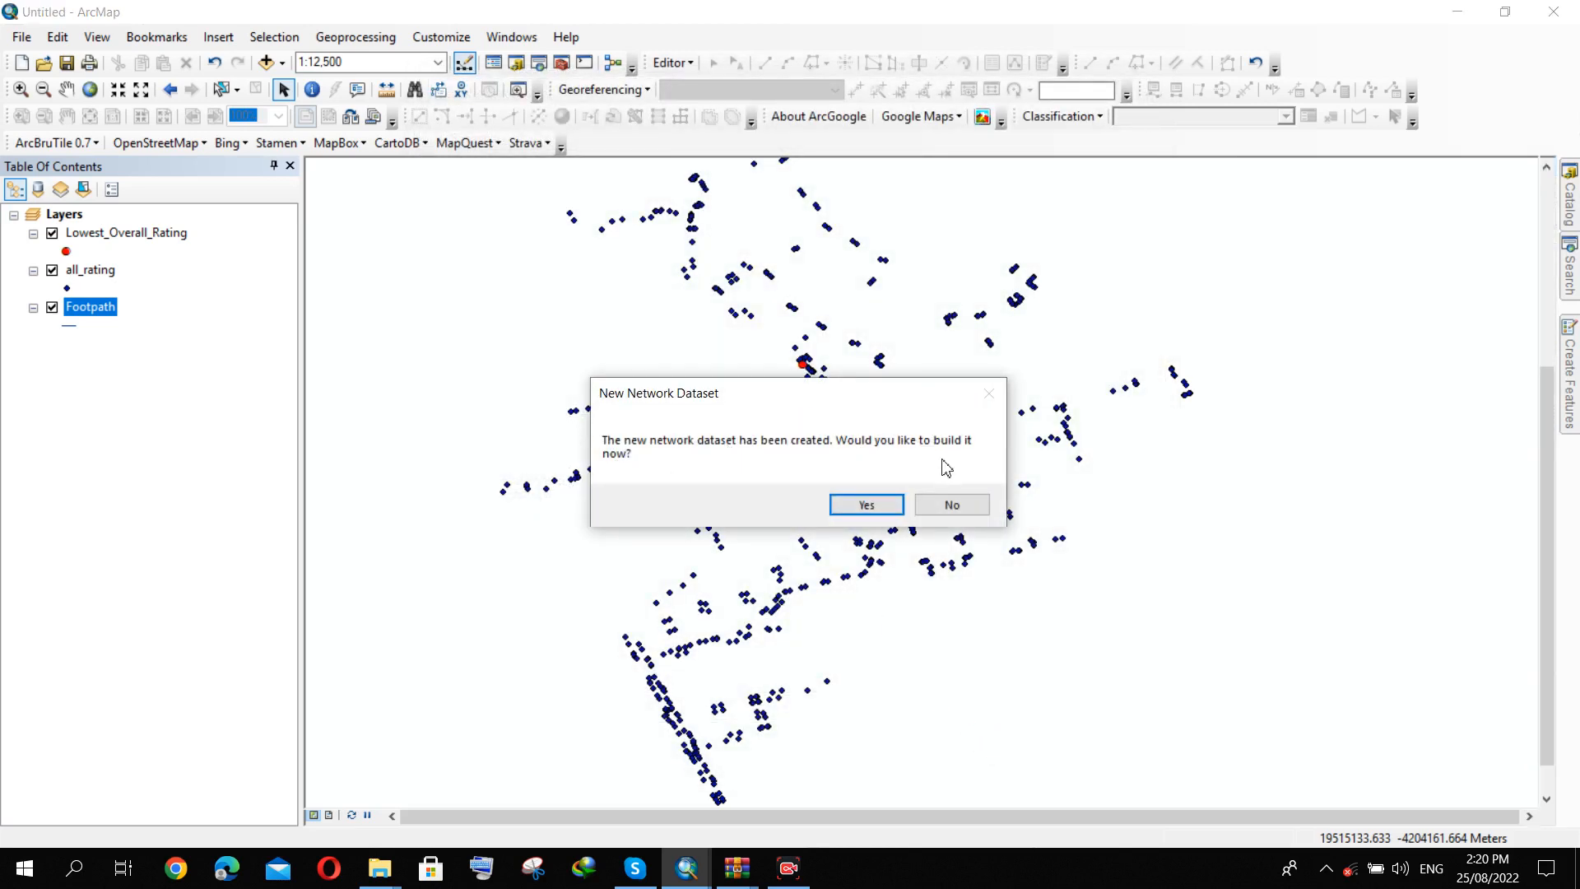
pyautogui.click(866, 505)
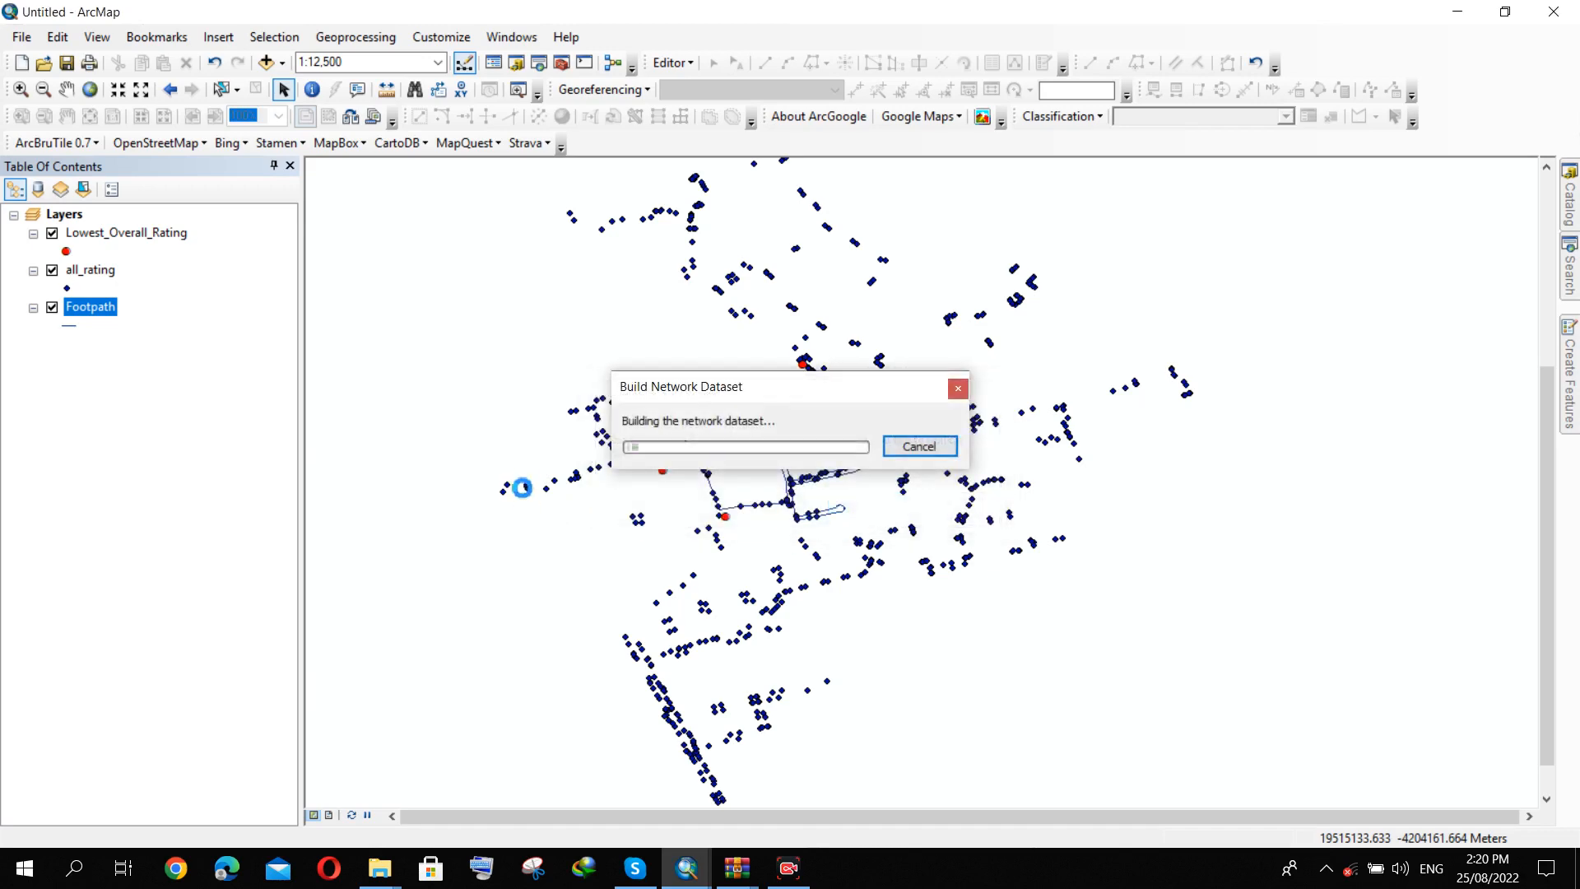
# Add the network dataset and its participating feature classes to the map, and move the Footpath_ND_Junctions layer below all_rating.
pyautogui.click(846, 506)
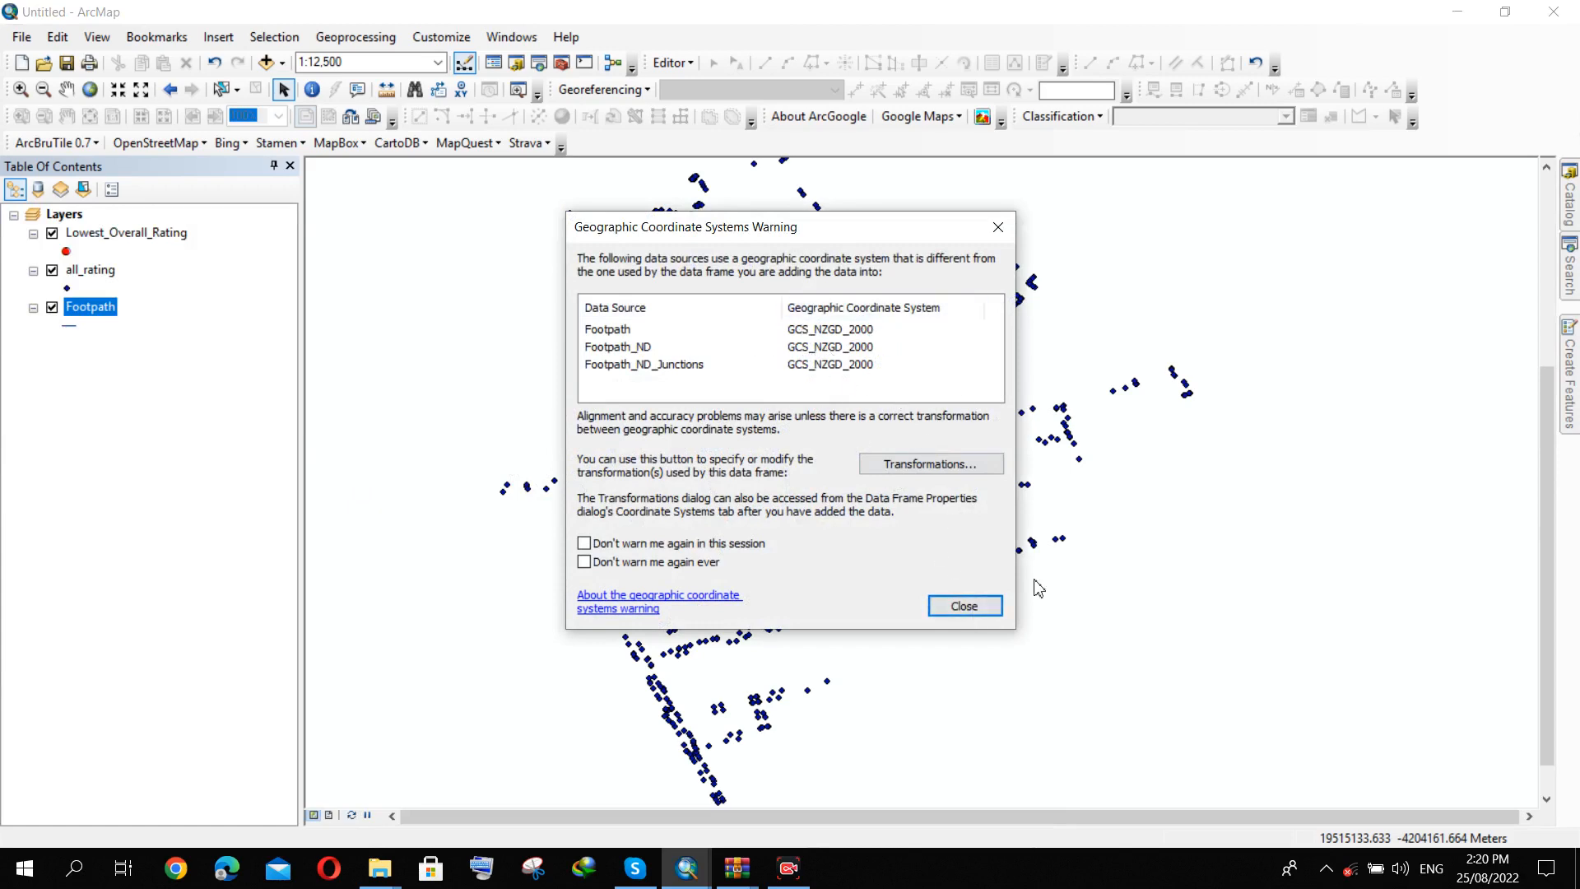
pyautogui.click(964, 605)
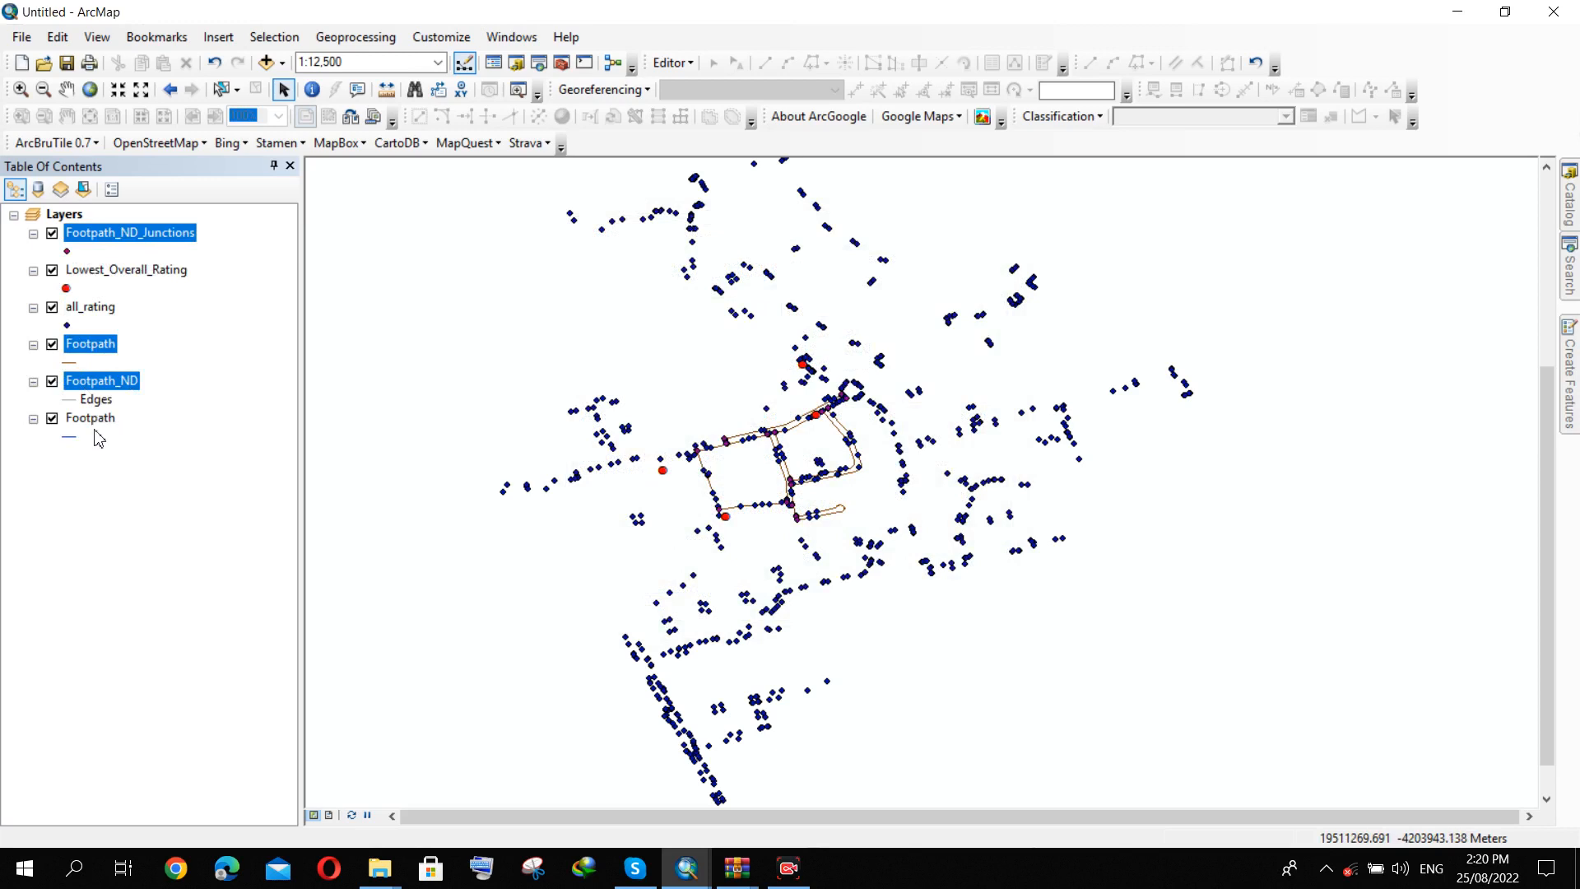
pyautogui.moveTo(114, 239); pyautogui.dragTo(122, 329)
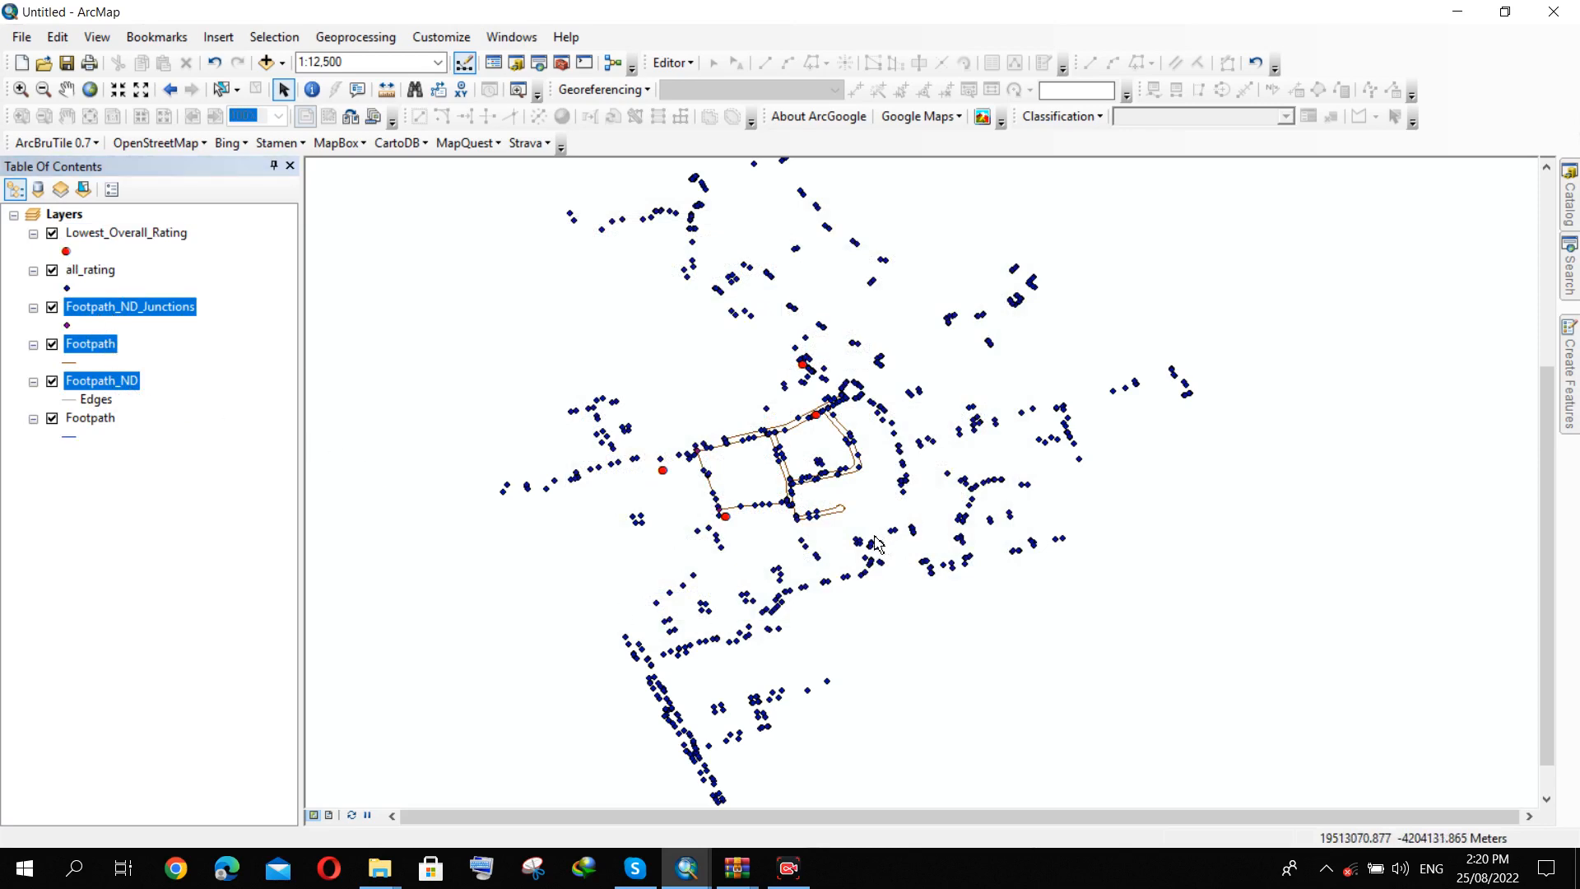
pyautogui.scroll(-3, 790, 523)
pyautogui.scroll(-3, 908, 311)
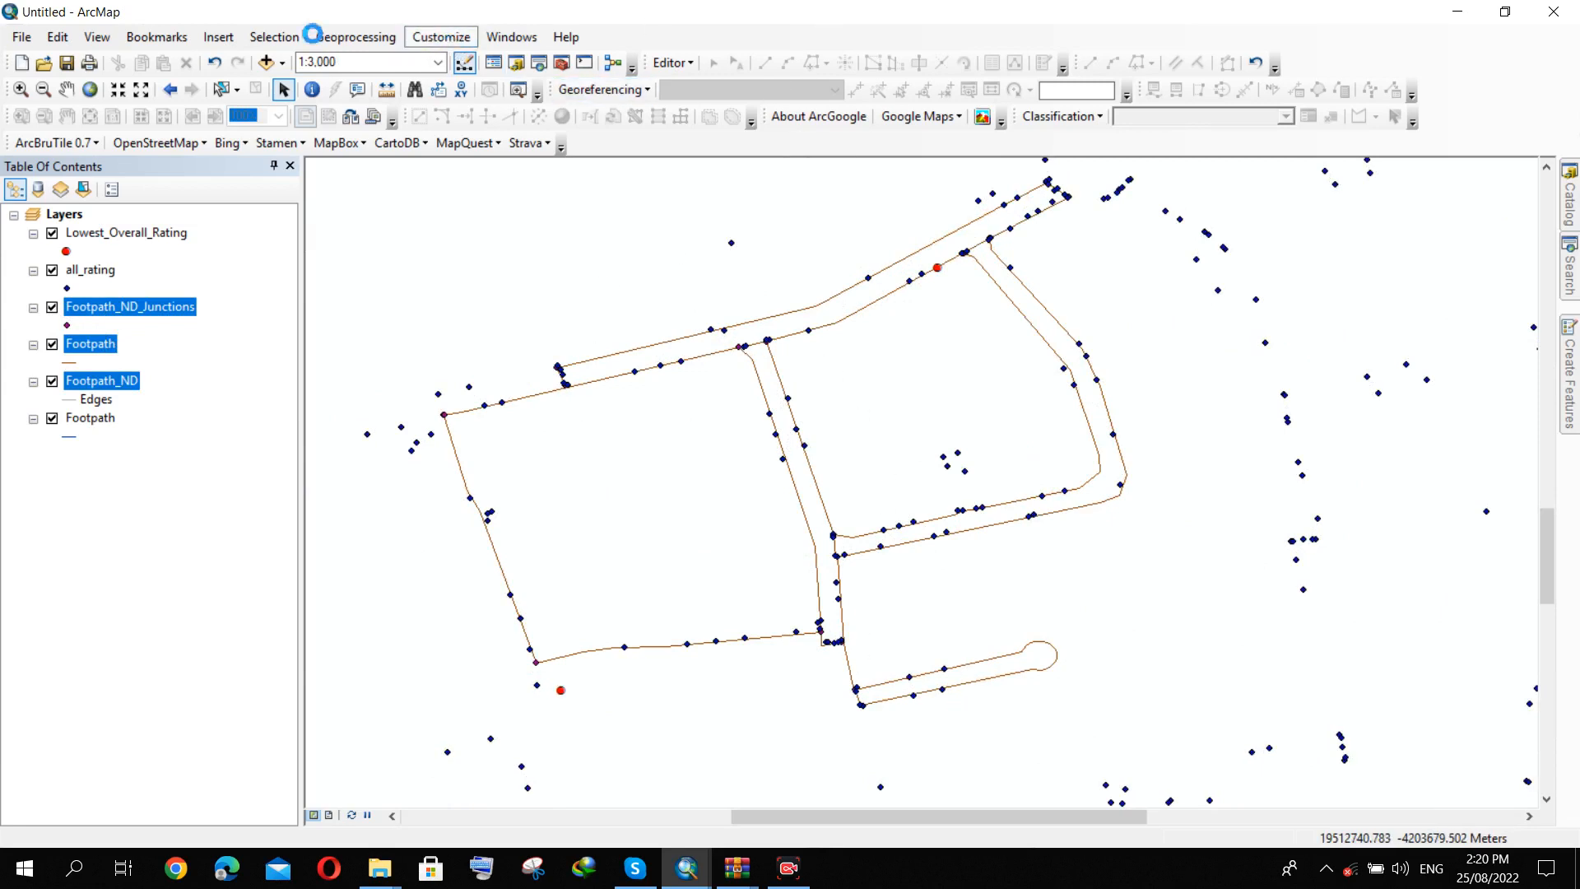
# Check whether the Network Analyst extension is enabled among the available extensions.
pyautogui.click(418, 40)
pyautogui.click(443, 84)
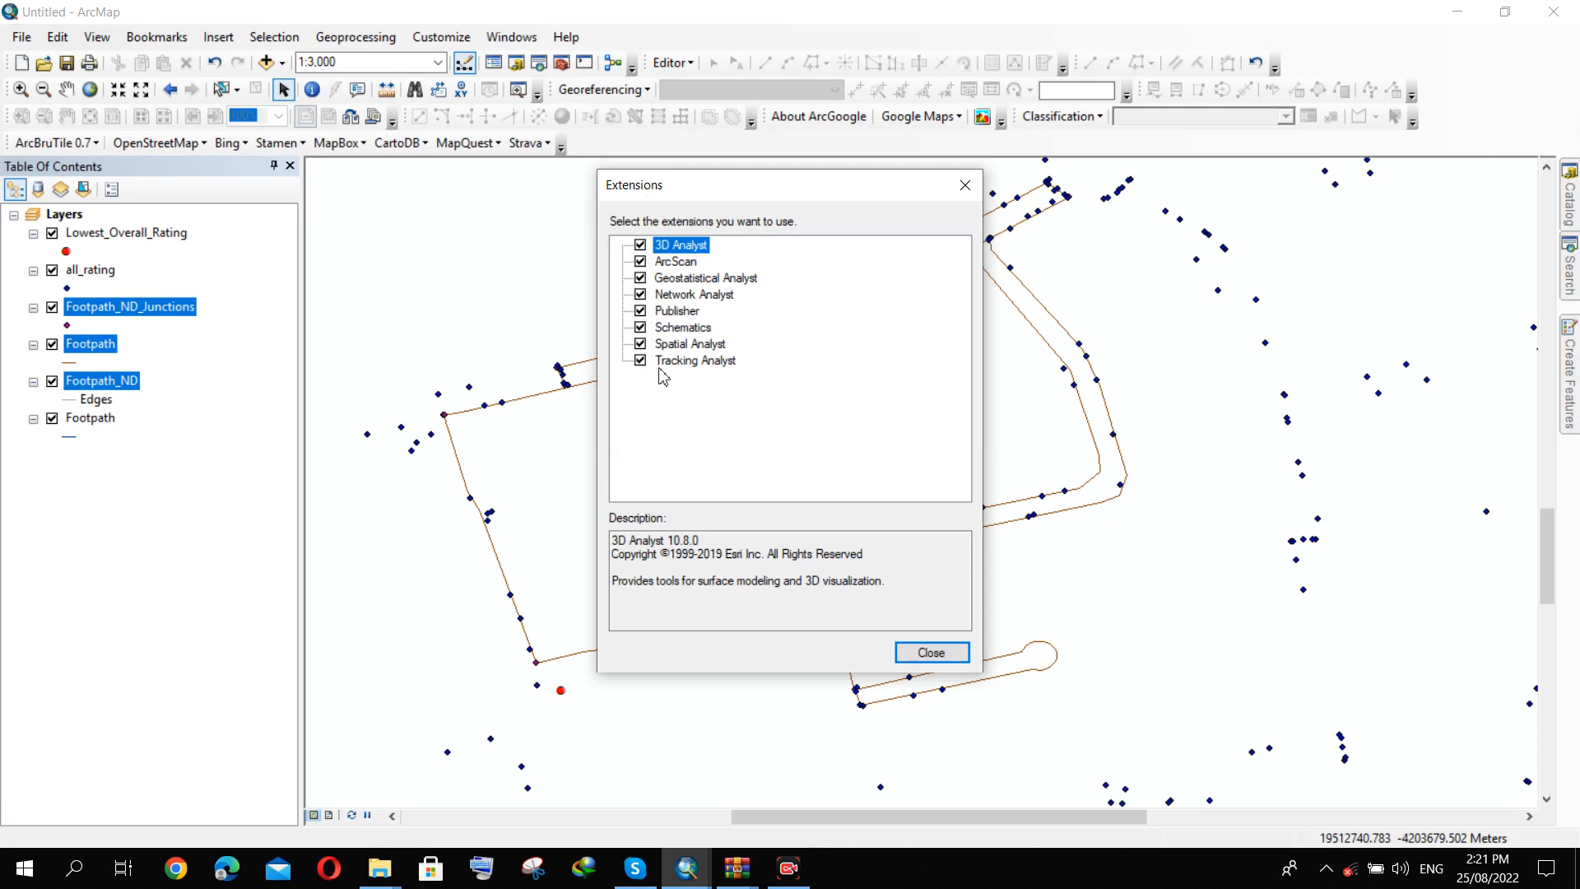
pyautogui.click(931, 653)
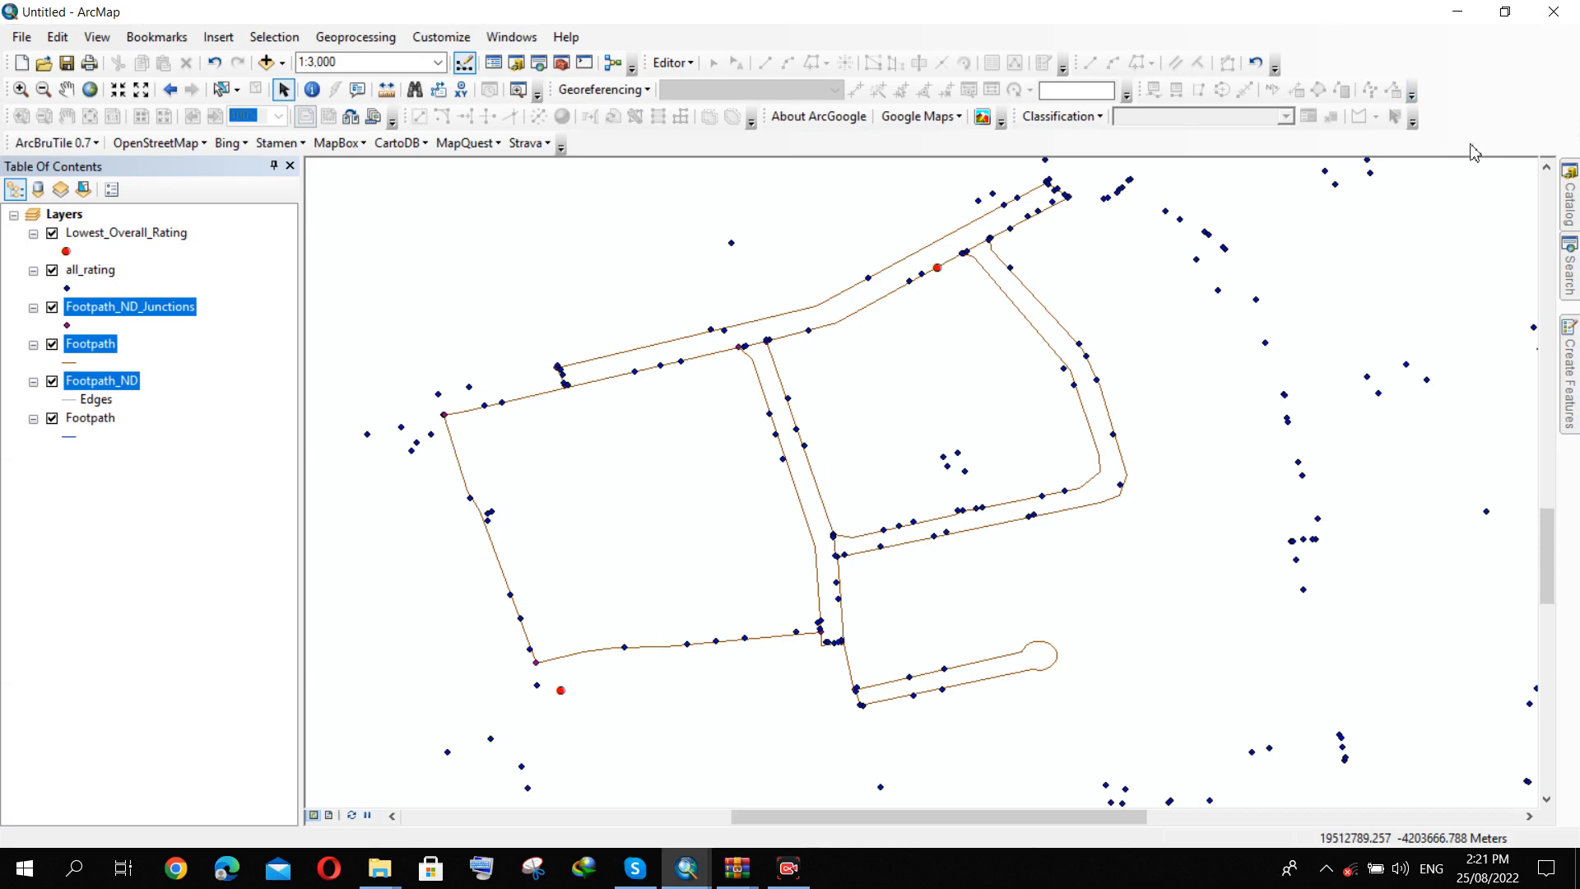
# Show the Network Analyst toolbar and dock it in the same row as the ArcBruTile tools.
pyautogui.rightClick(1444, 118)
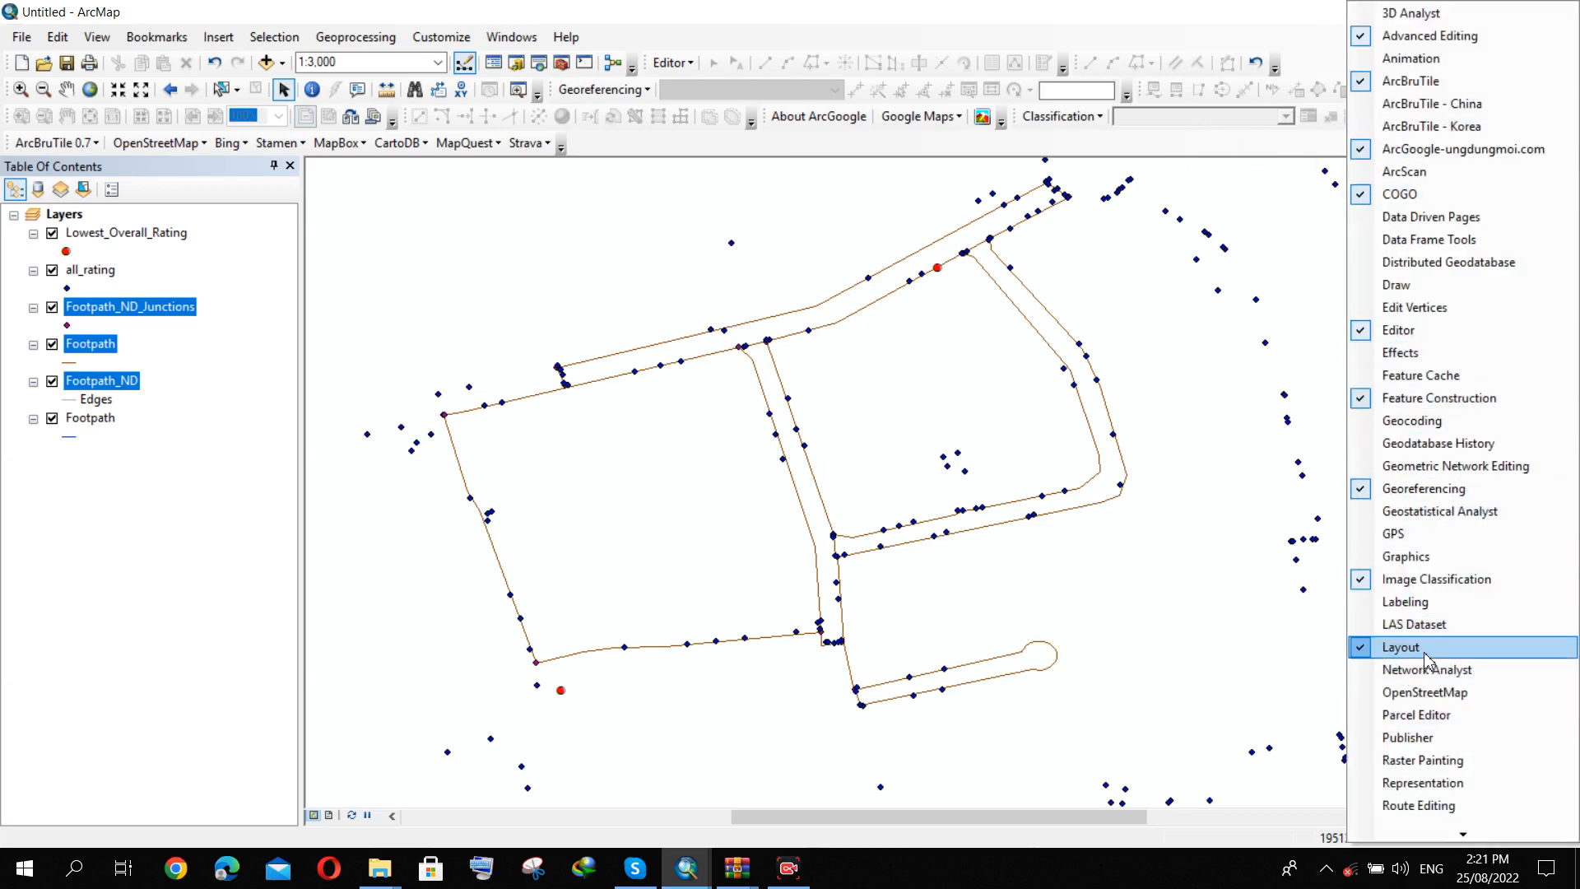
pyautogui.click(1373, 676)
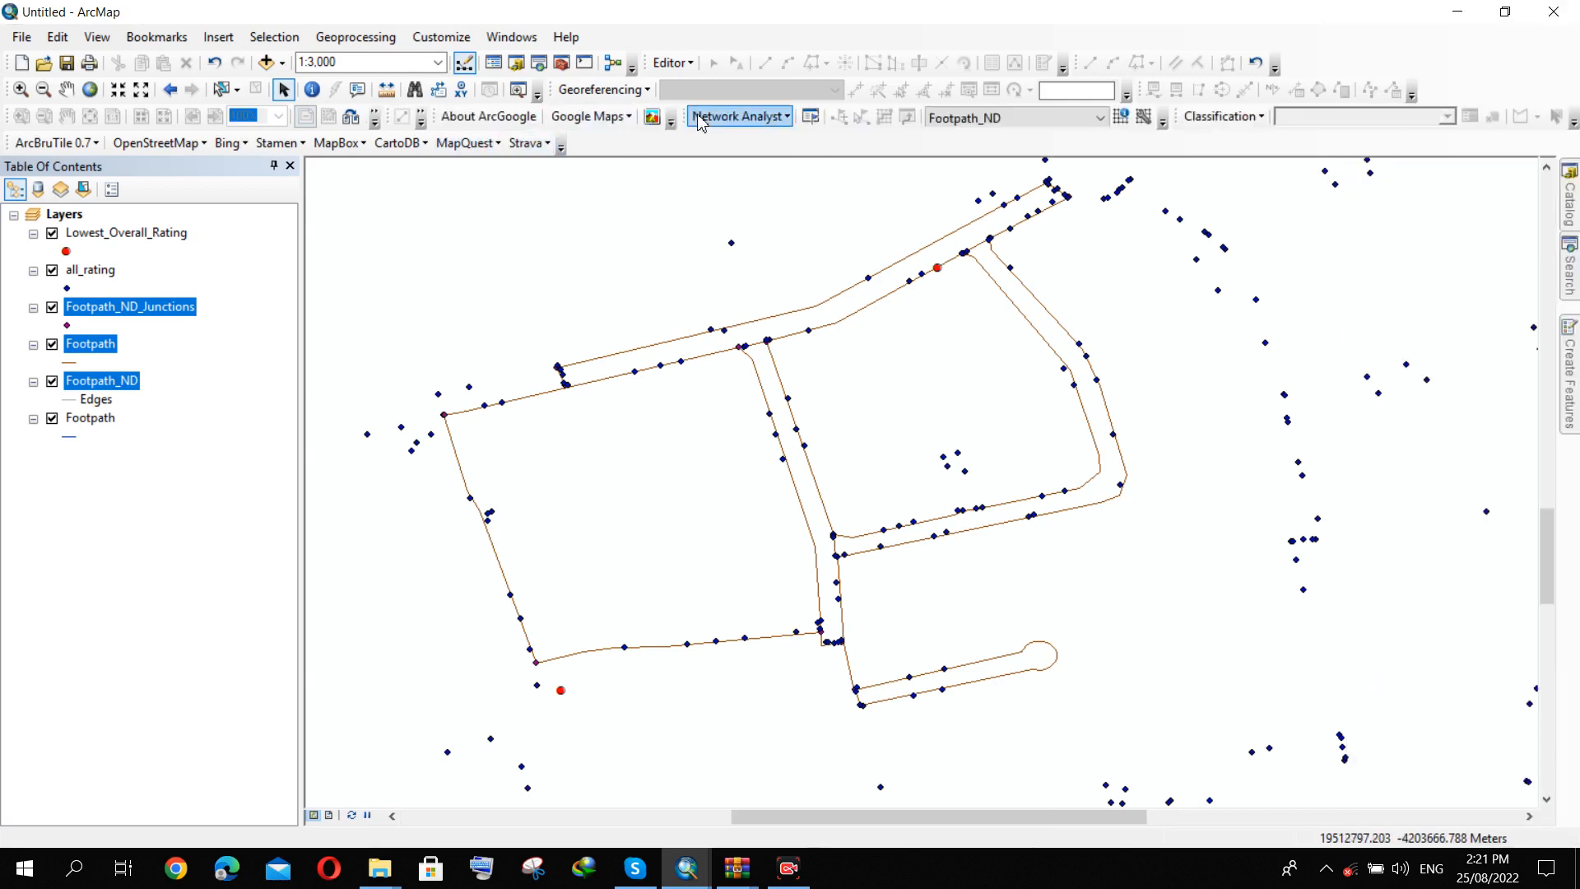
pyautogui.moveTo(688, 116); pyautogui.dragTo(590, 151)
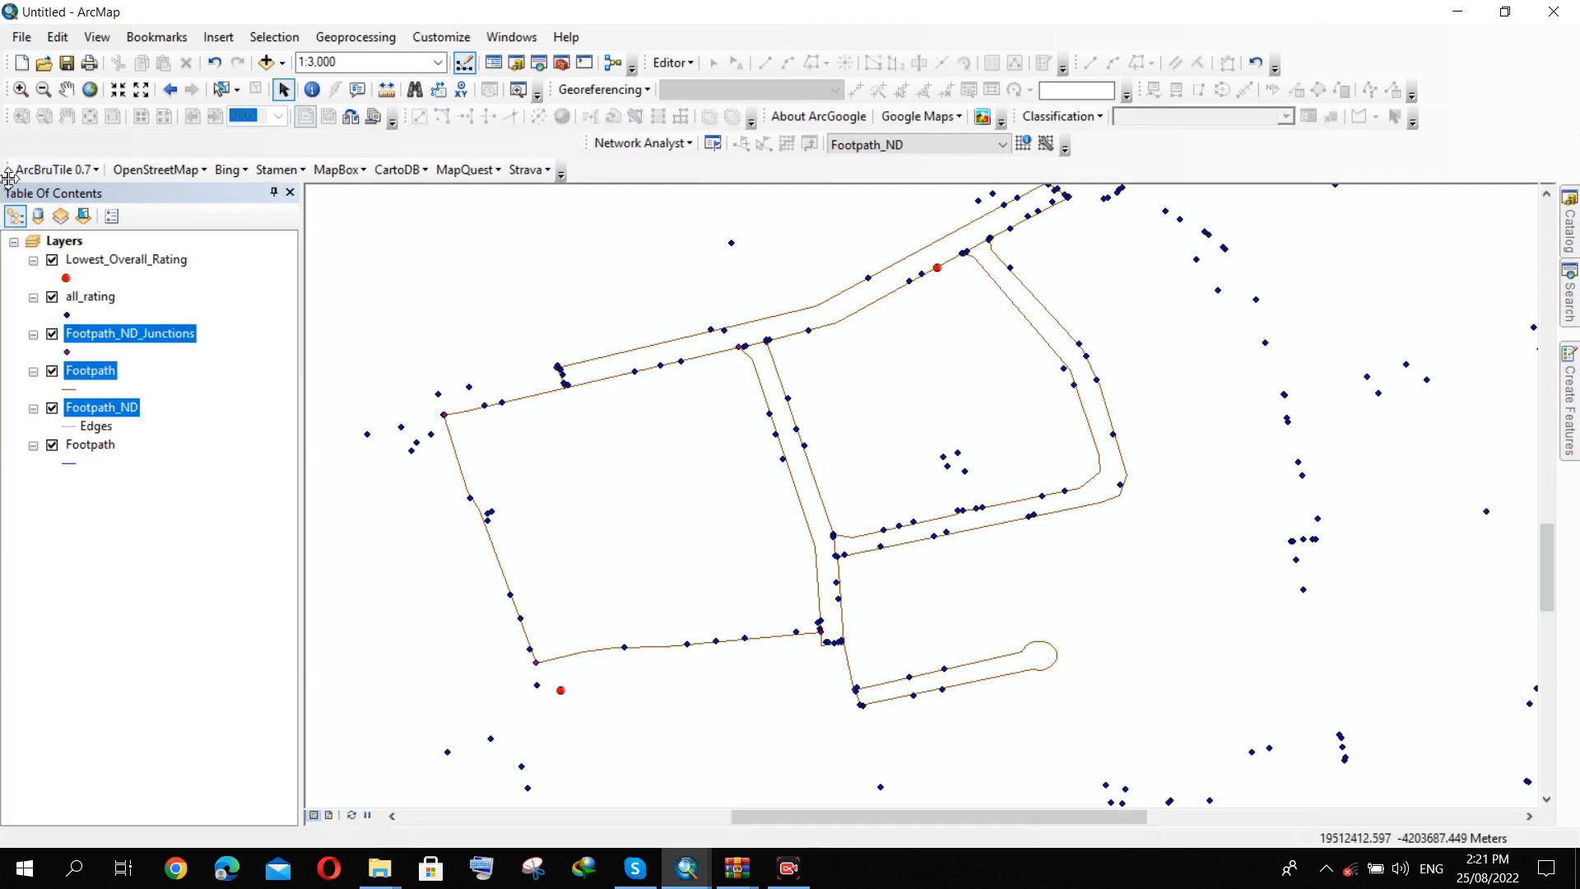
pyautogui.moveTo(6, 168); pyautogui.dragTo(7, 144)
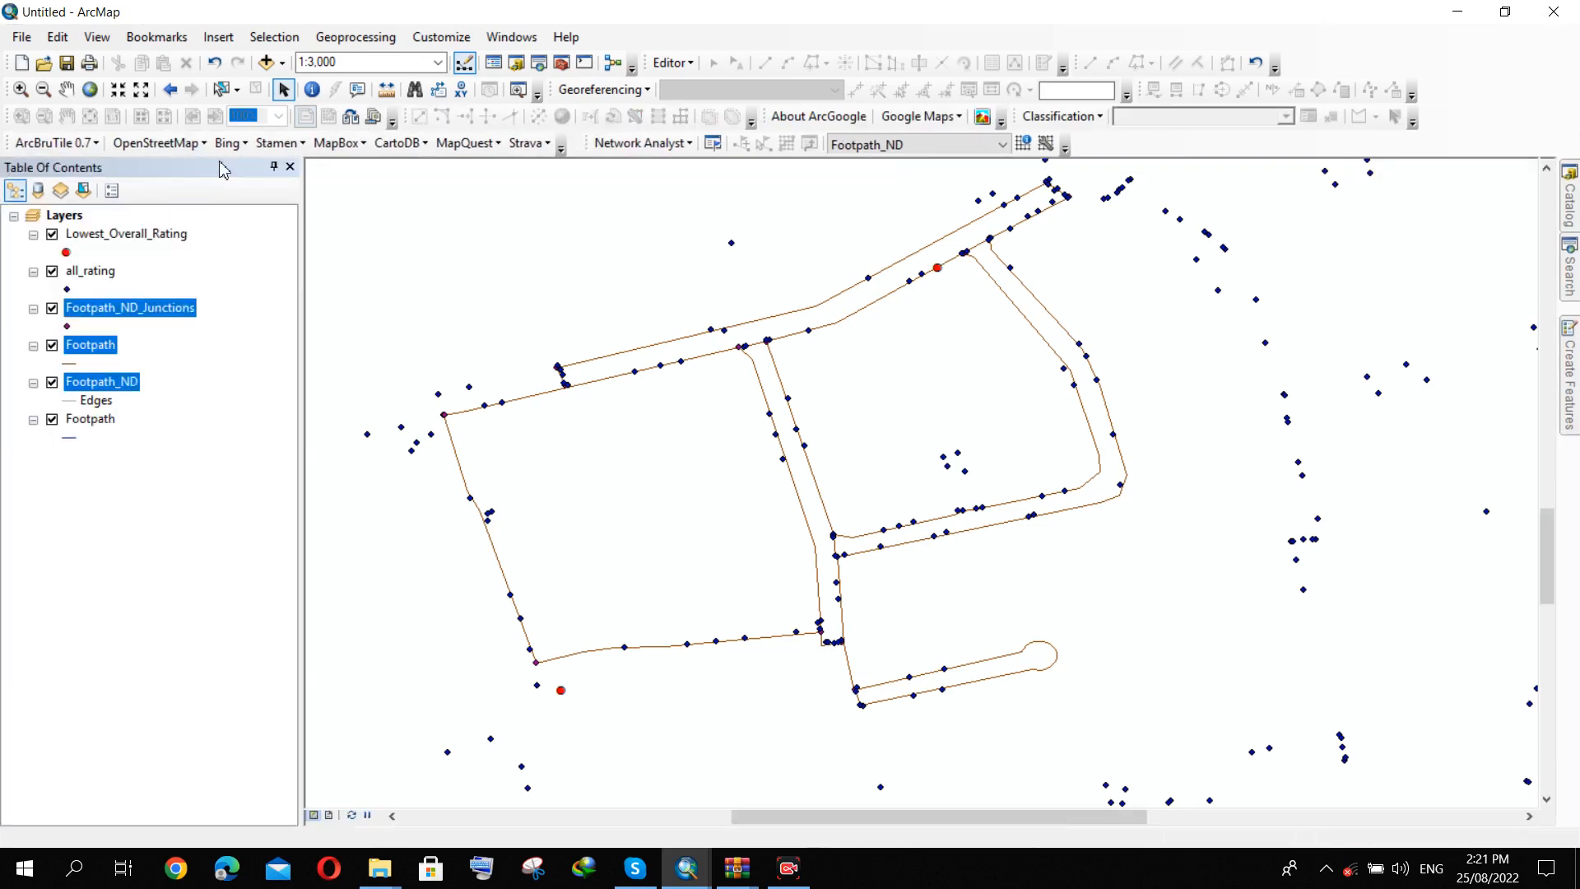
pyautogui.moveTo(586, 145); pyautogui.dragTo(577, 146)
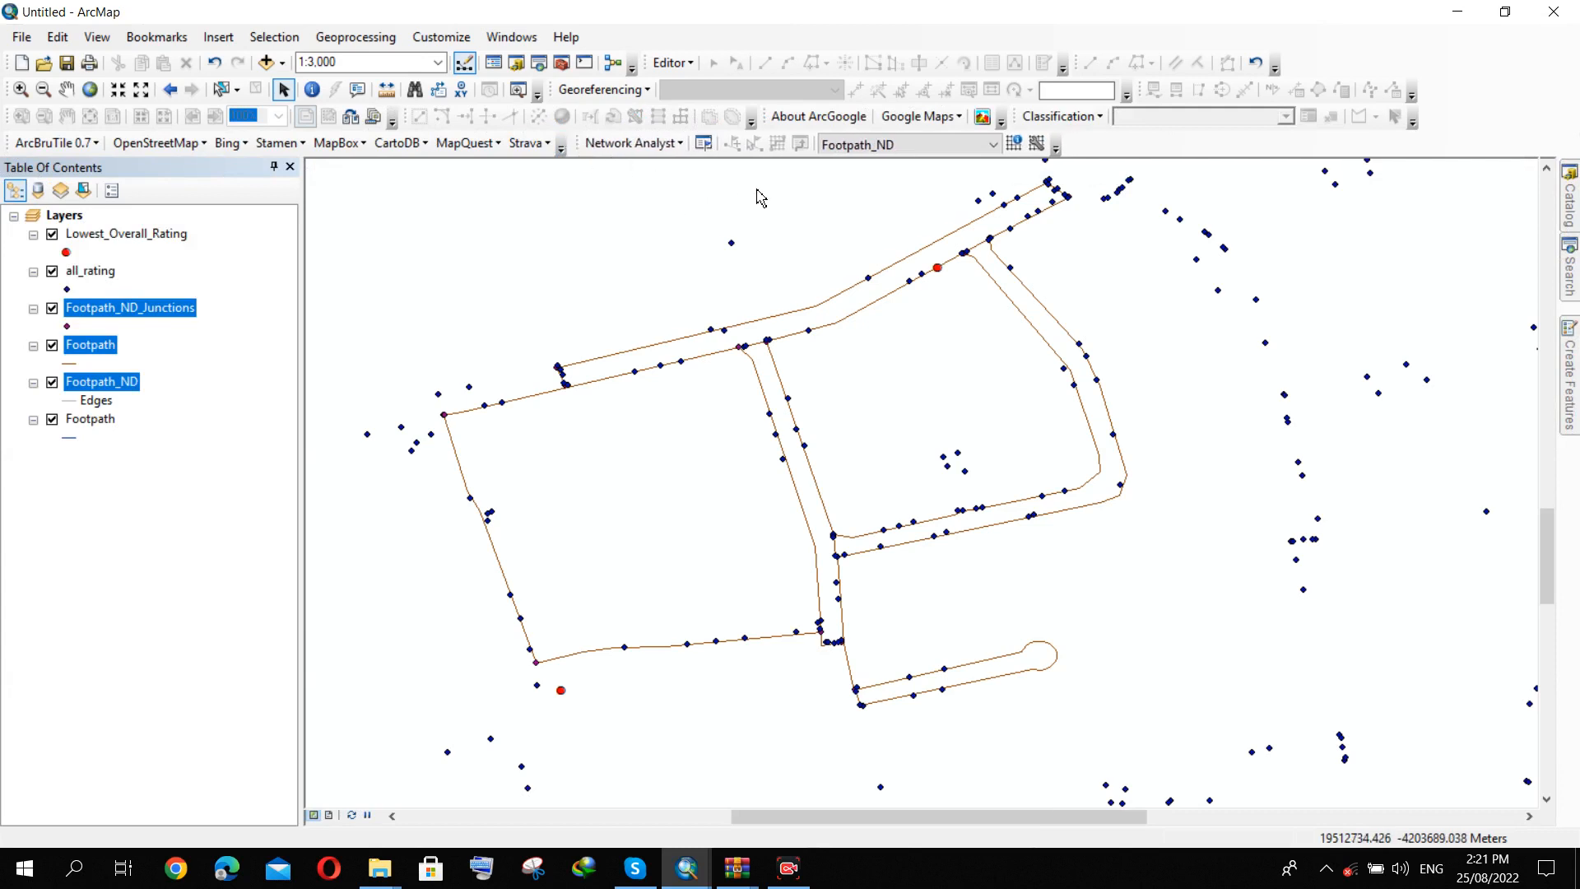
# Create a new Route analysis layer on the Footpath_ND network and show the Network Analyst window.
pyautogui.click(680, 144)
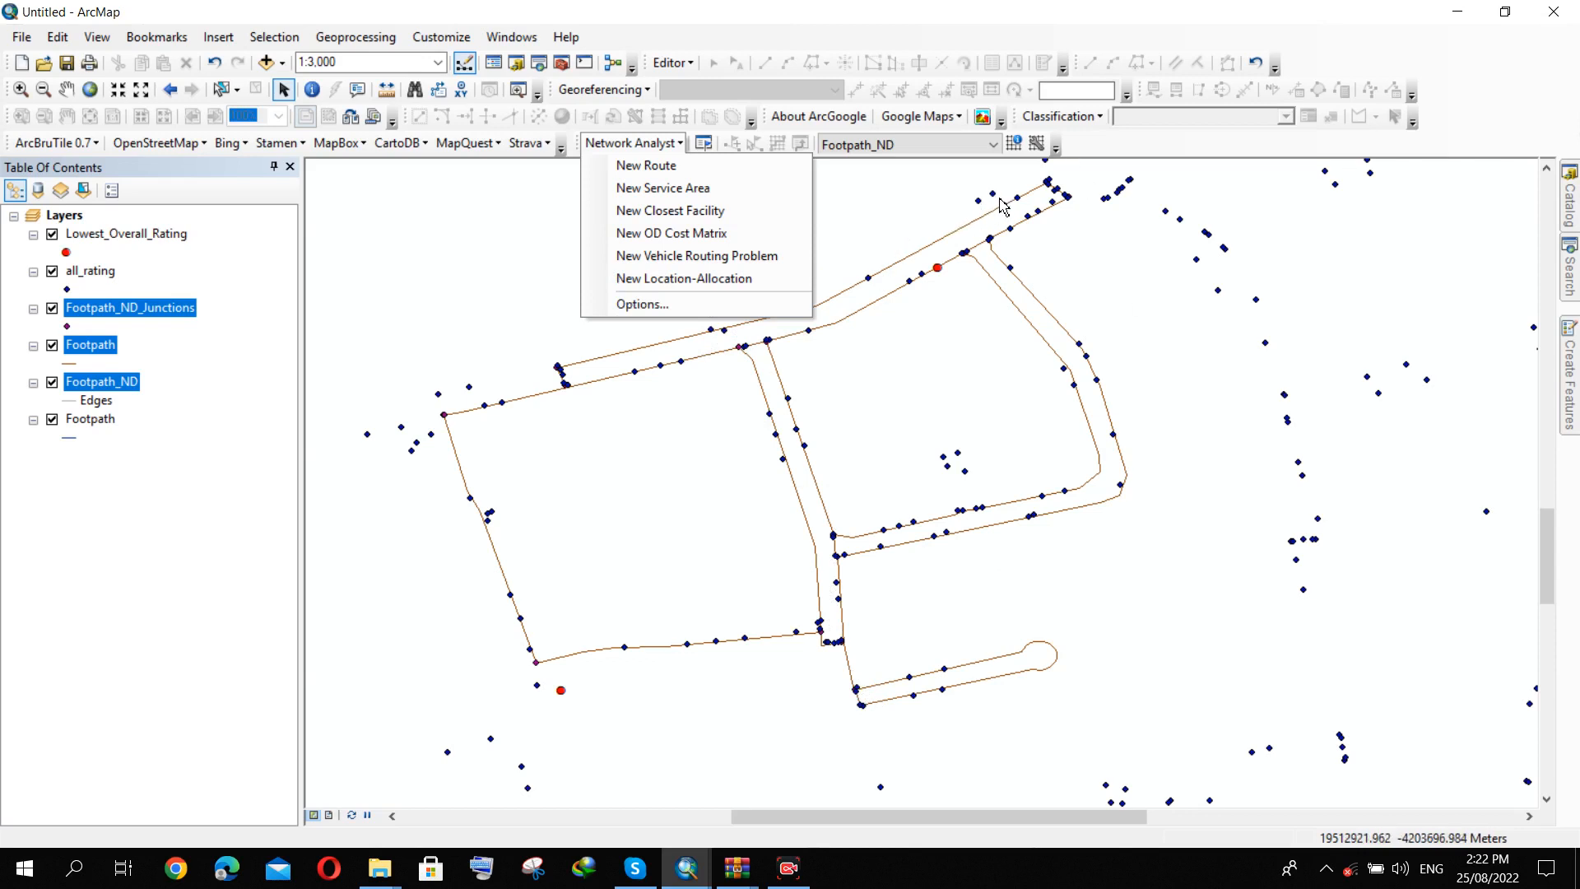
pyautogui.click(632, 167)
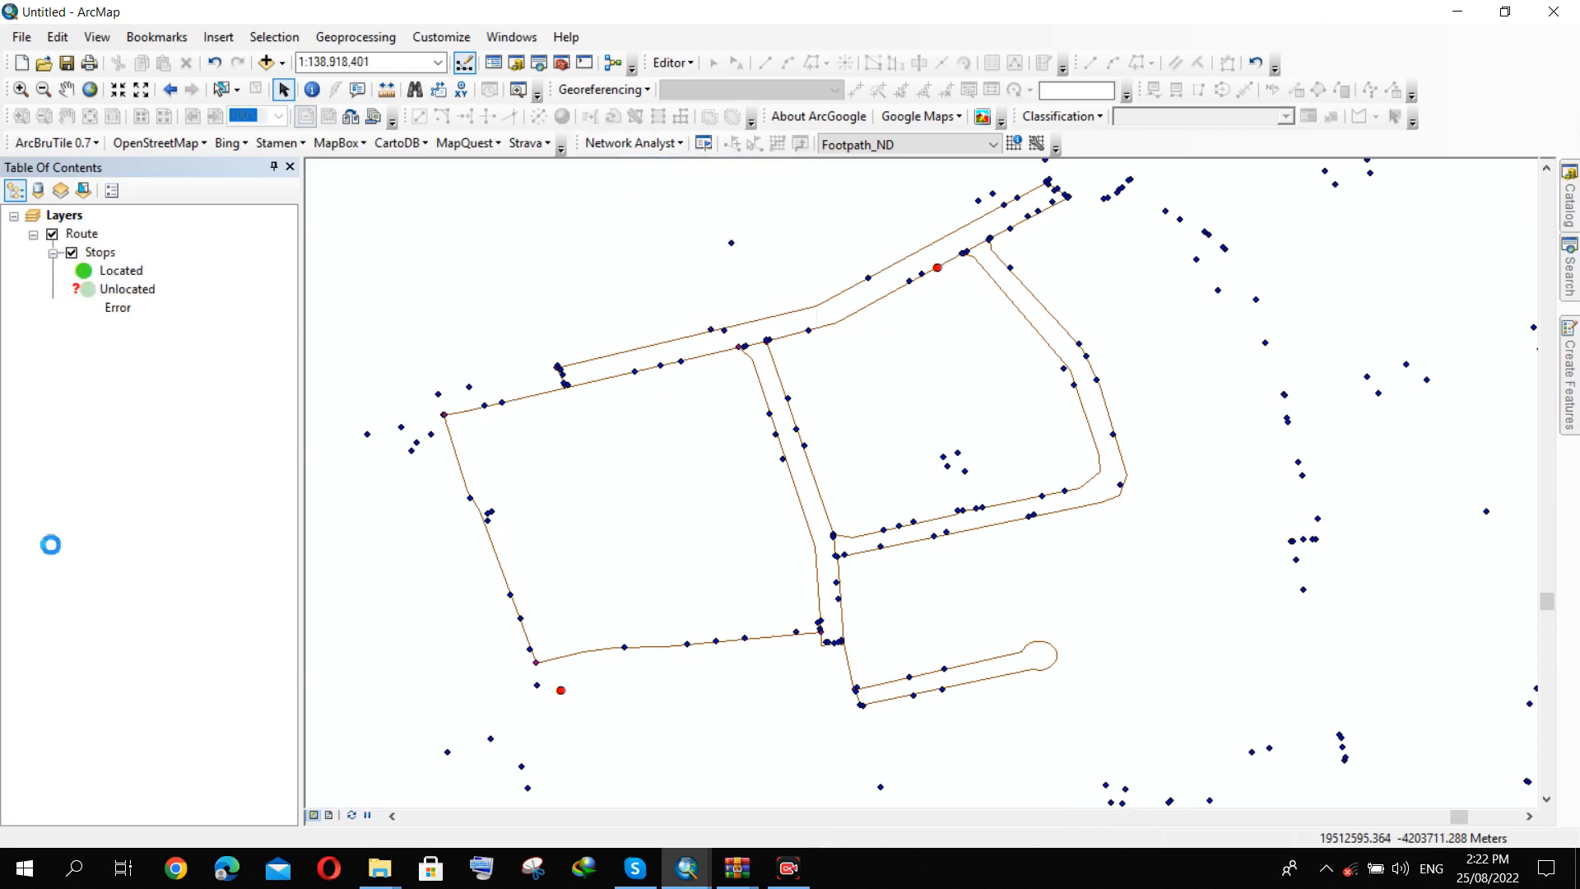
pyautogui.click(703, 144)
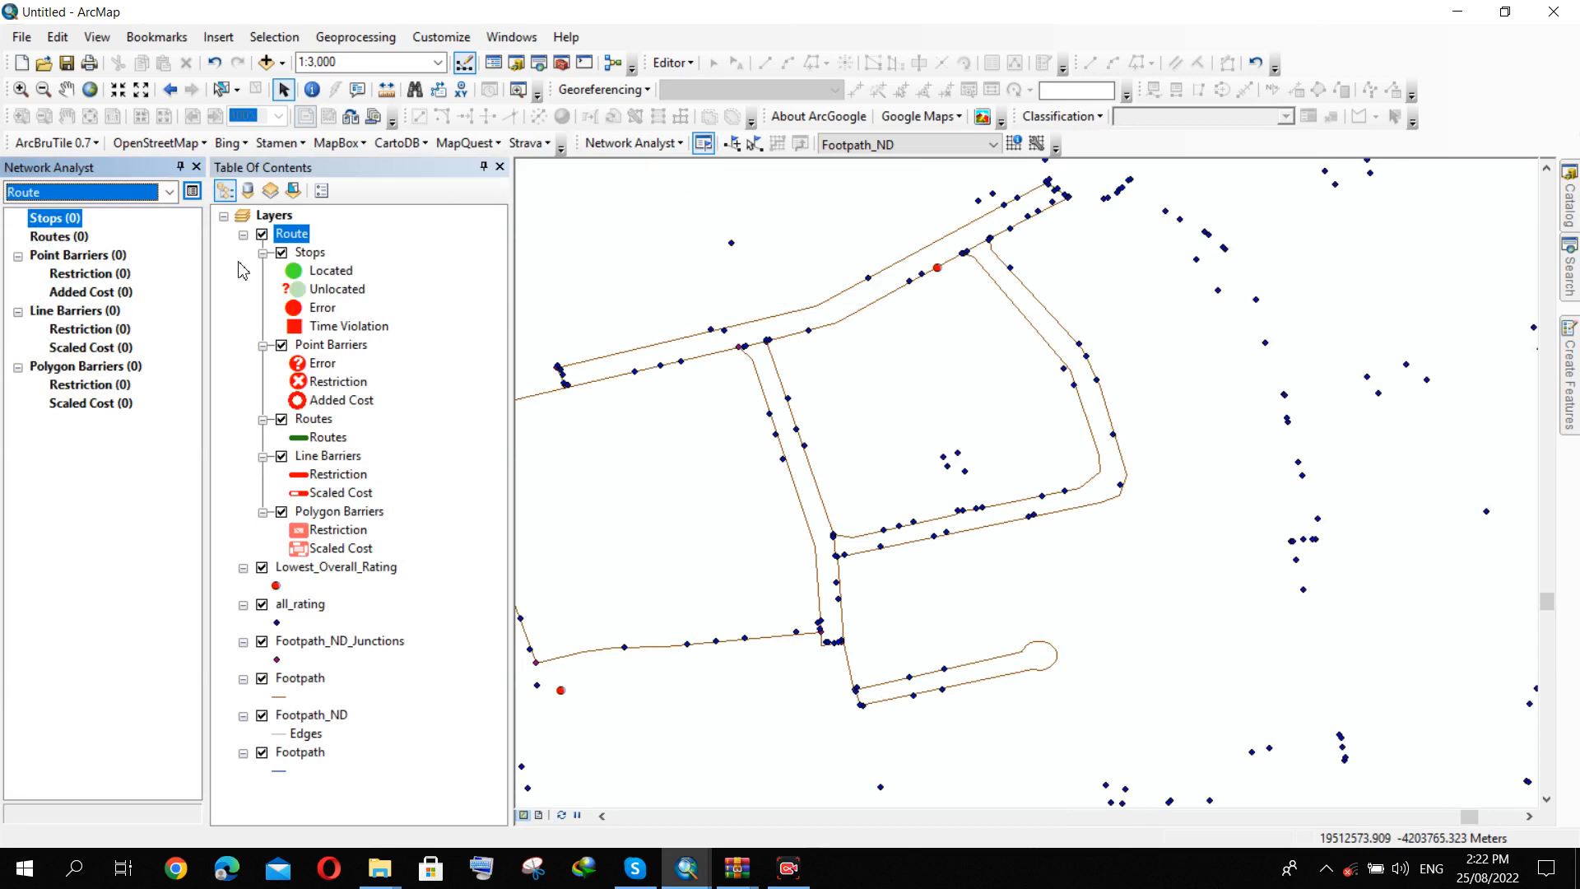
# Place two stops on the footpaths, one just north of the cul-de-sac and one on the upper northeastern path, and solve the route between them.
pyautogui.click(730, 146)
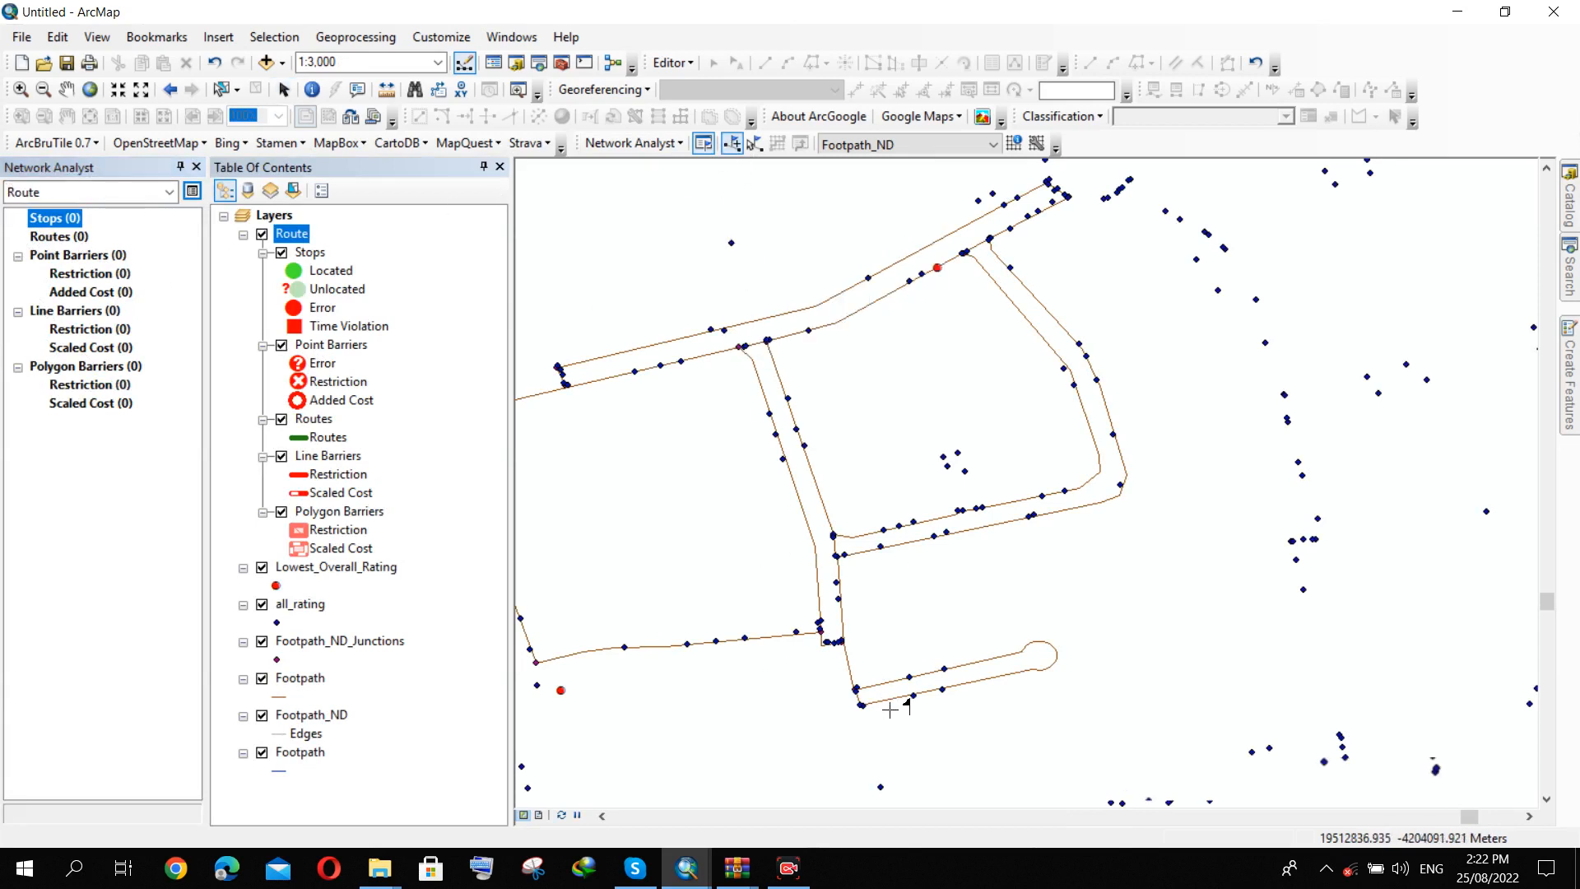
pyautogui.scroll(2, 826, 653)
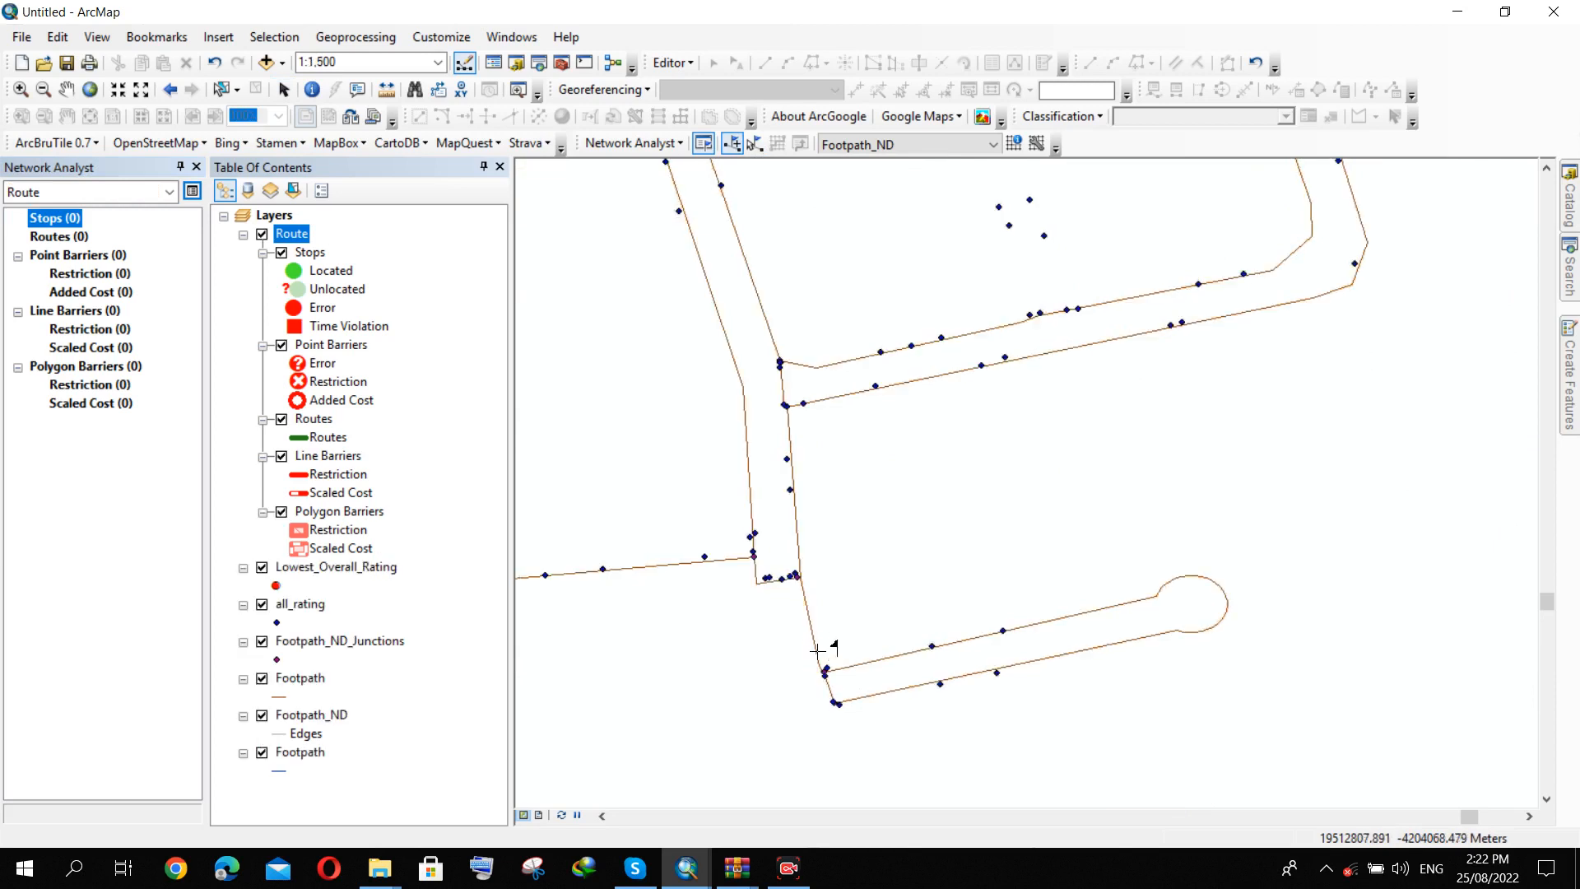
pyautogui.click(814, 643)
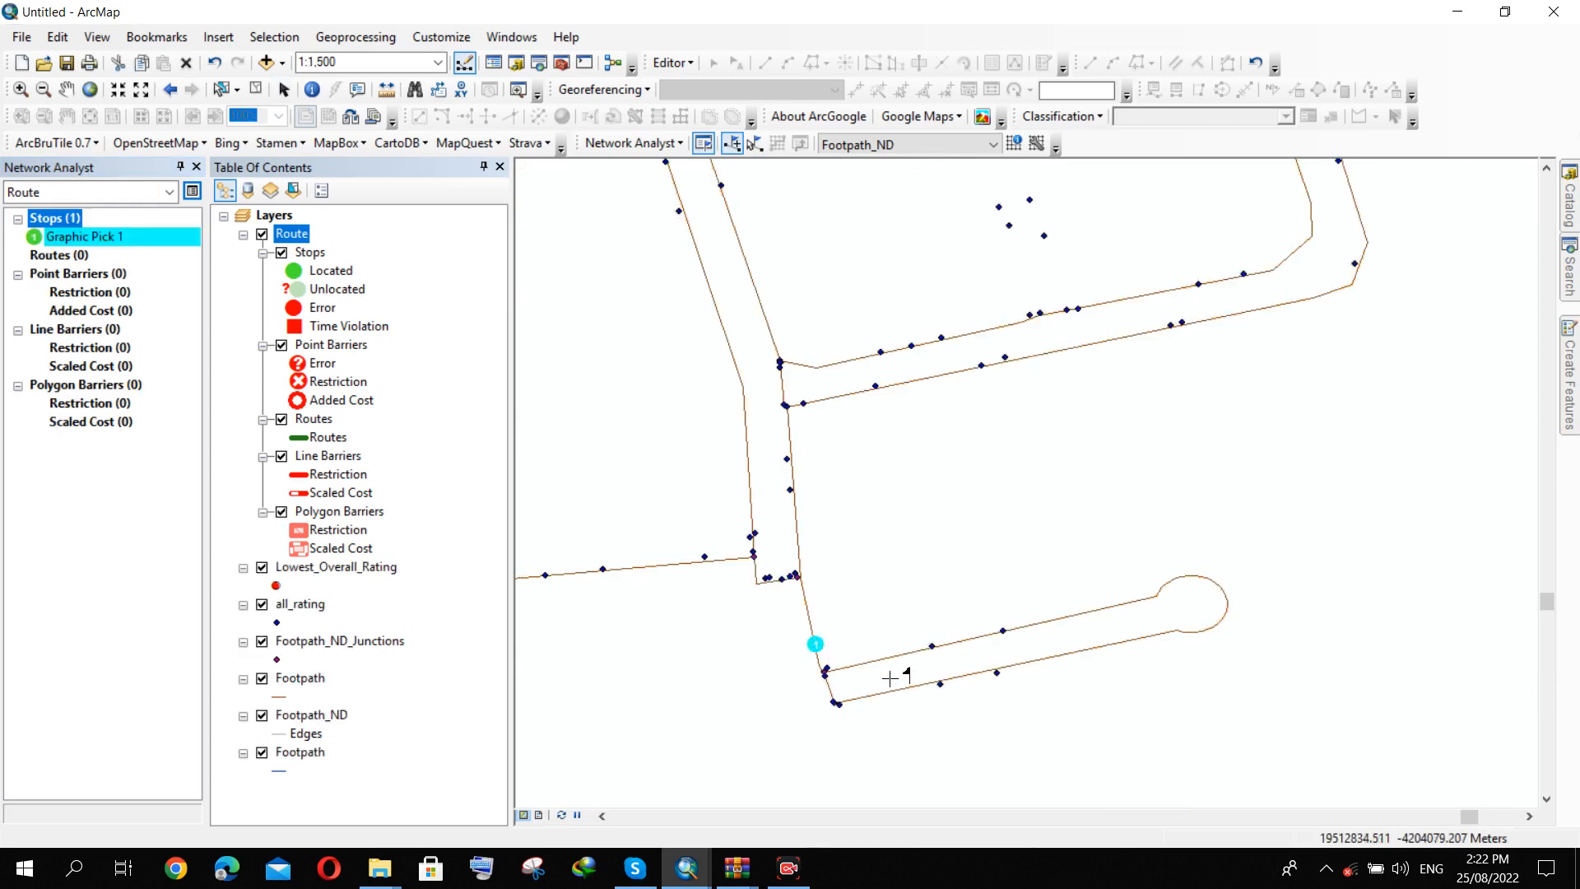
pyautogui.scroll(-3, 762, 719)
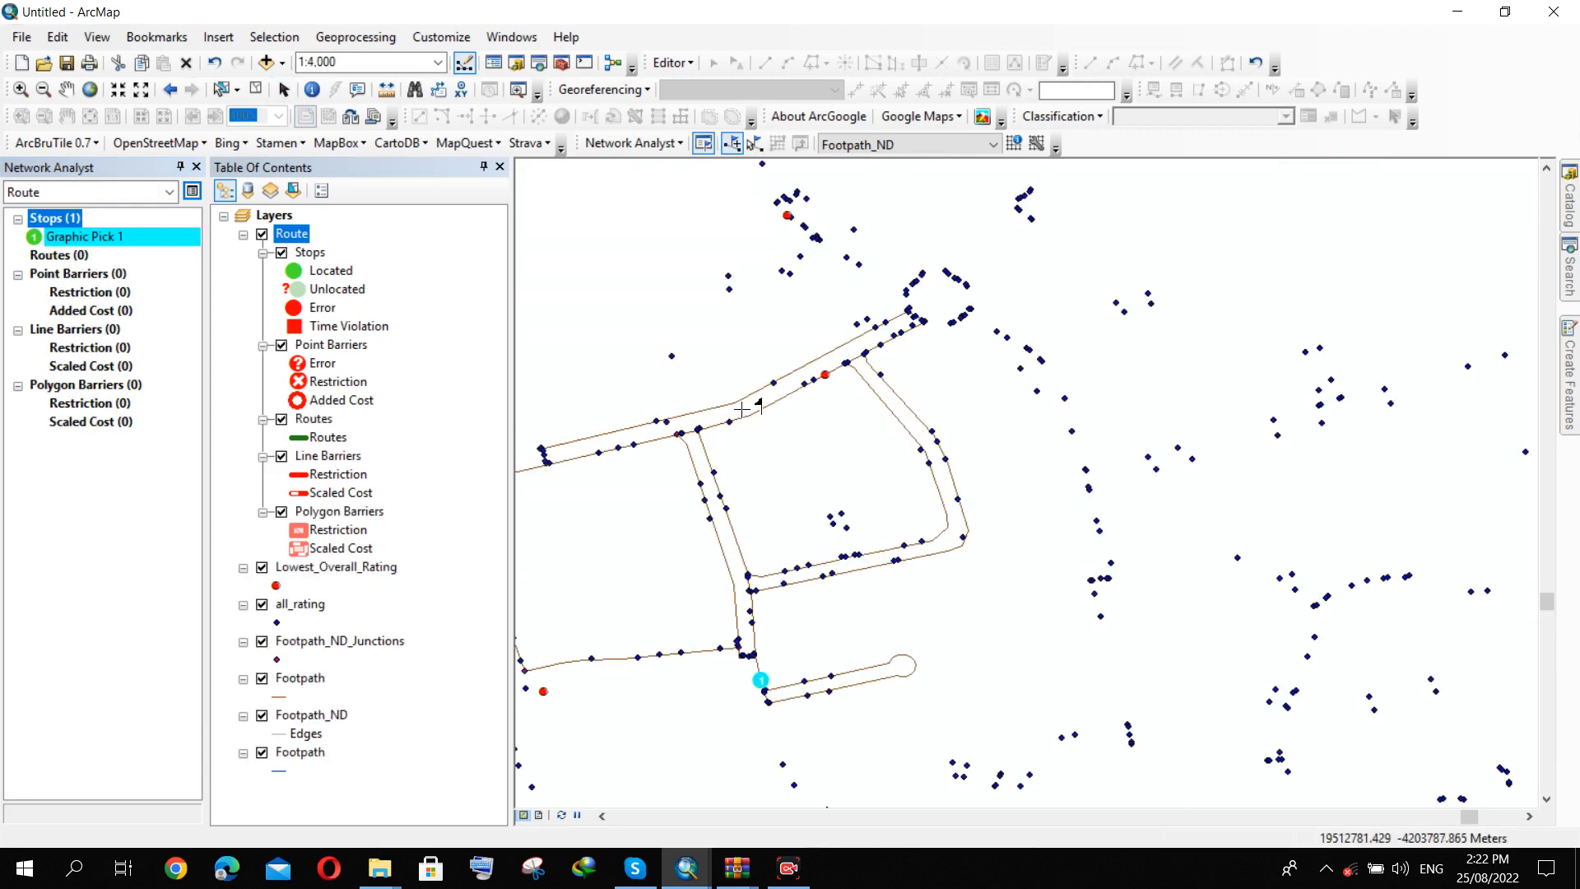
pyautogui.scroll(3, 814, 310)
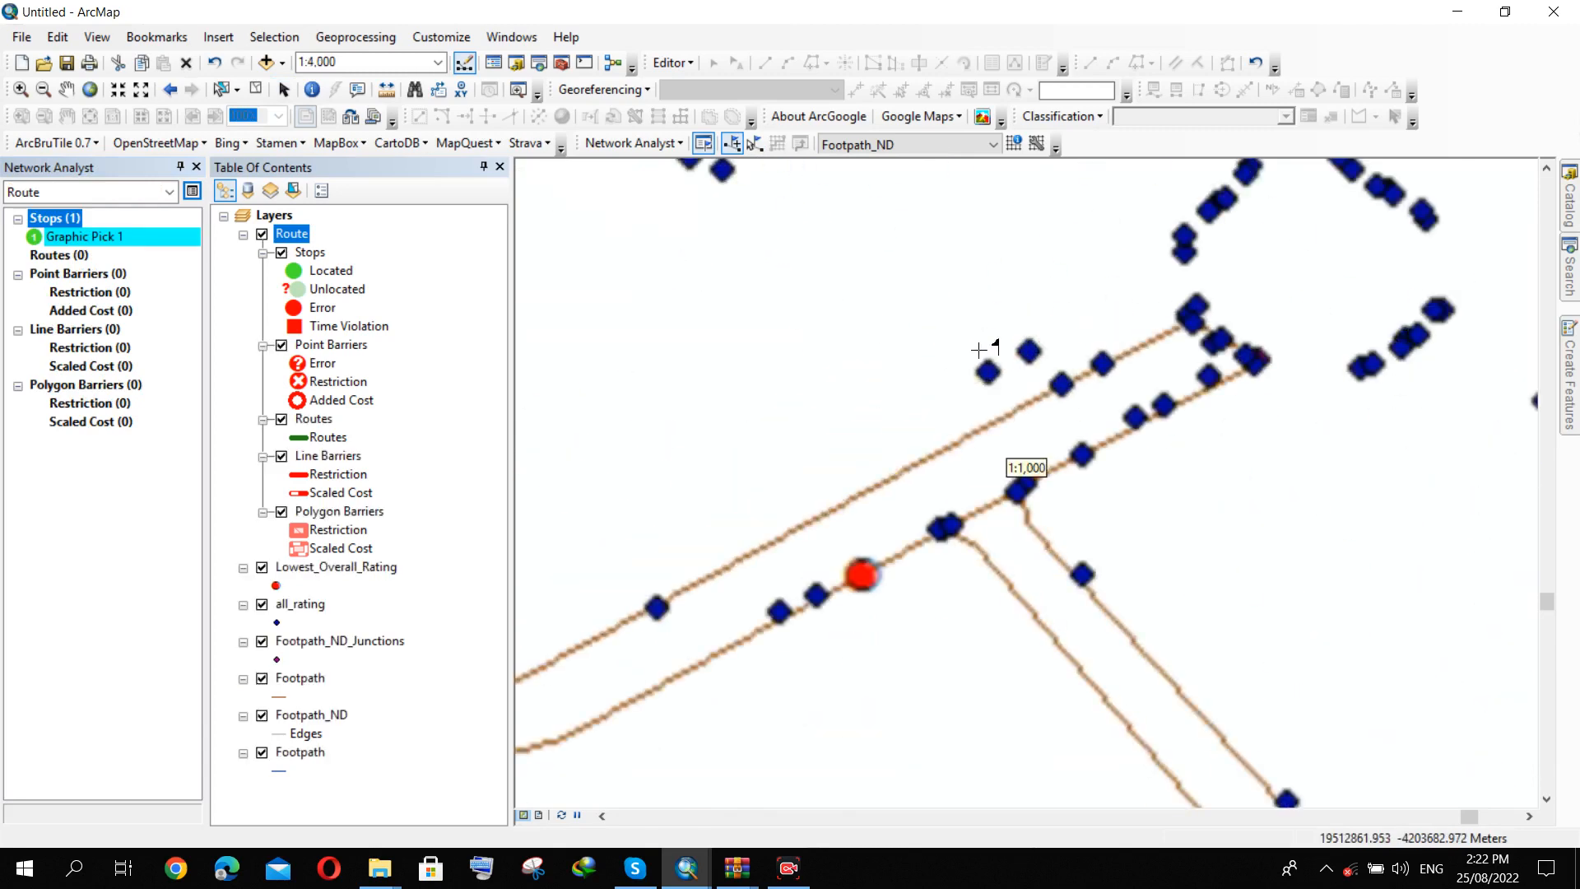
pyautogui.click(999, 419)
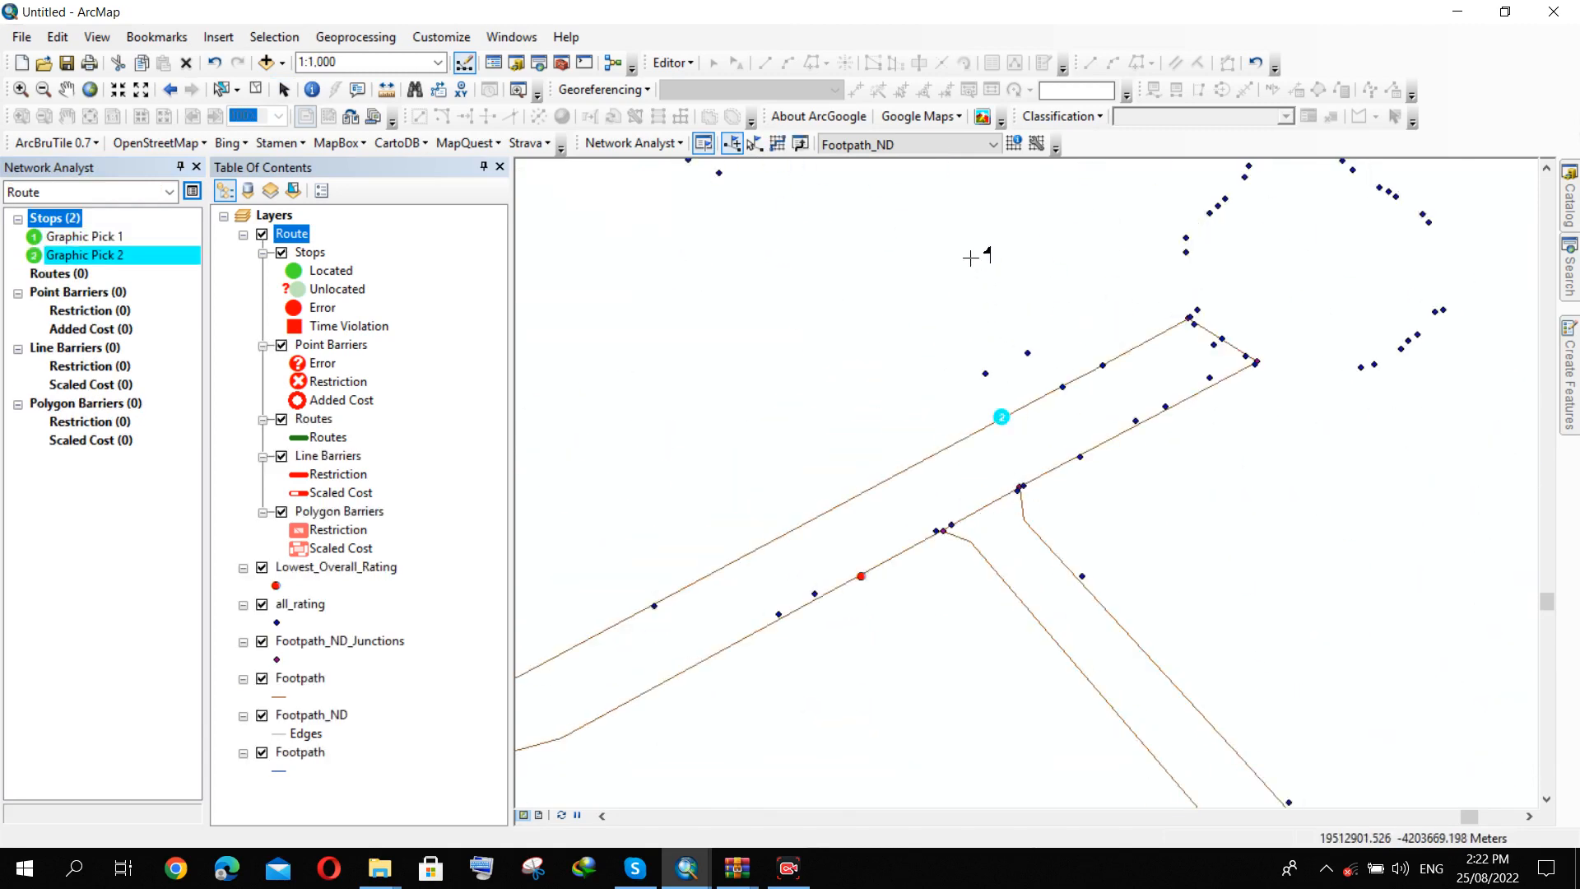
pyautogui.scroll(-3, 971, 262)
pyautogui.scroll(-1, 919, 349)
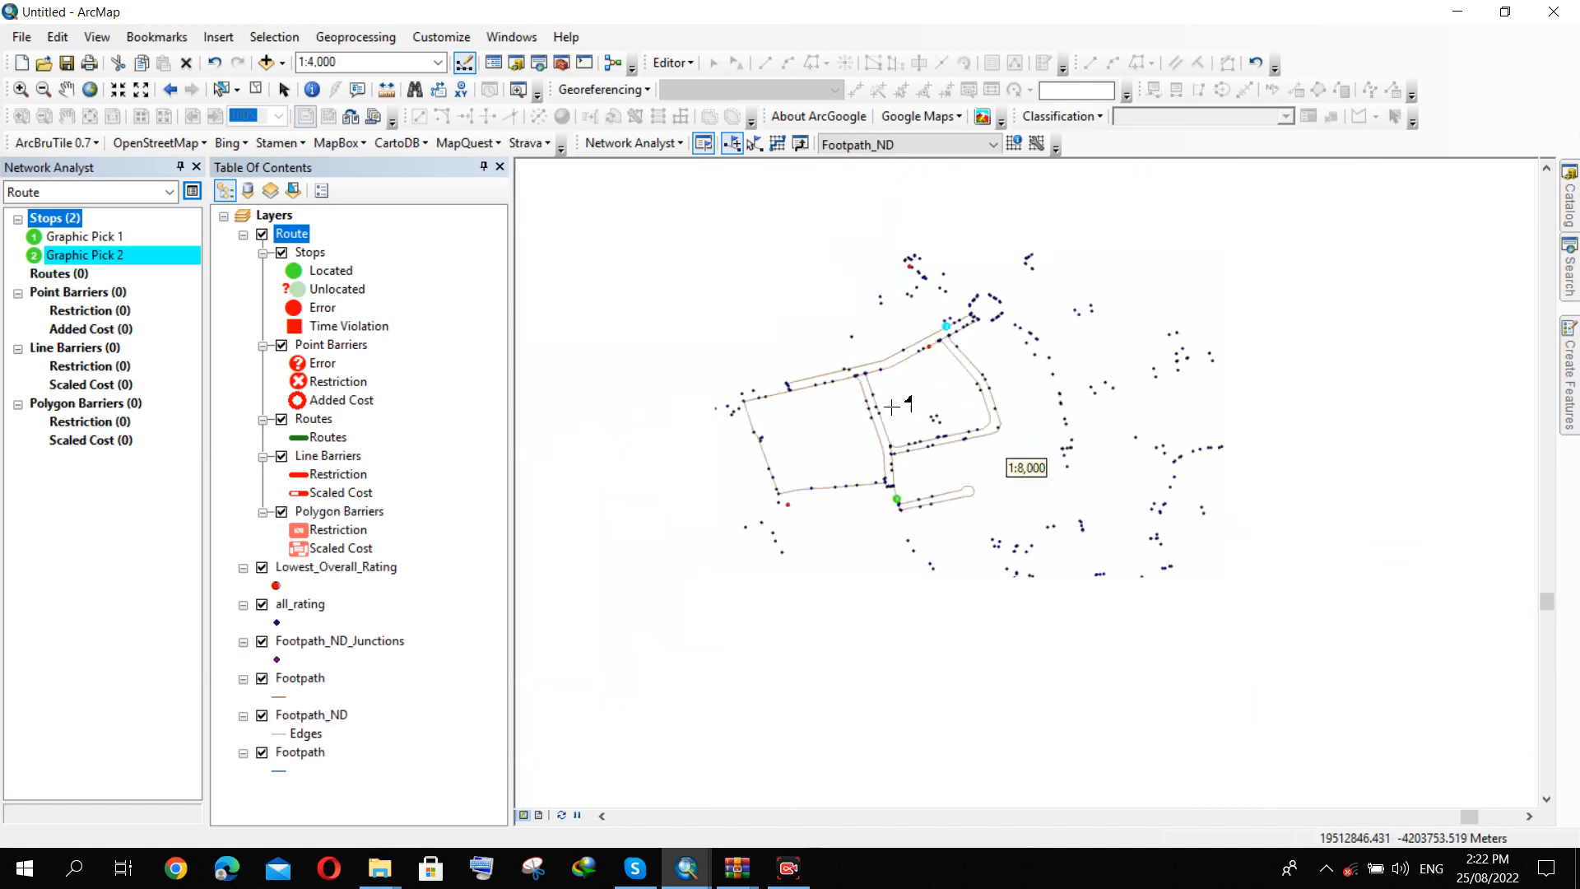
pyautogui.scroll(1, 921, 374)
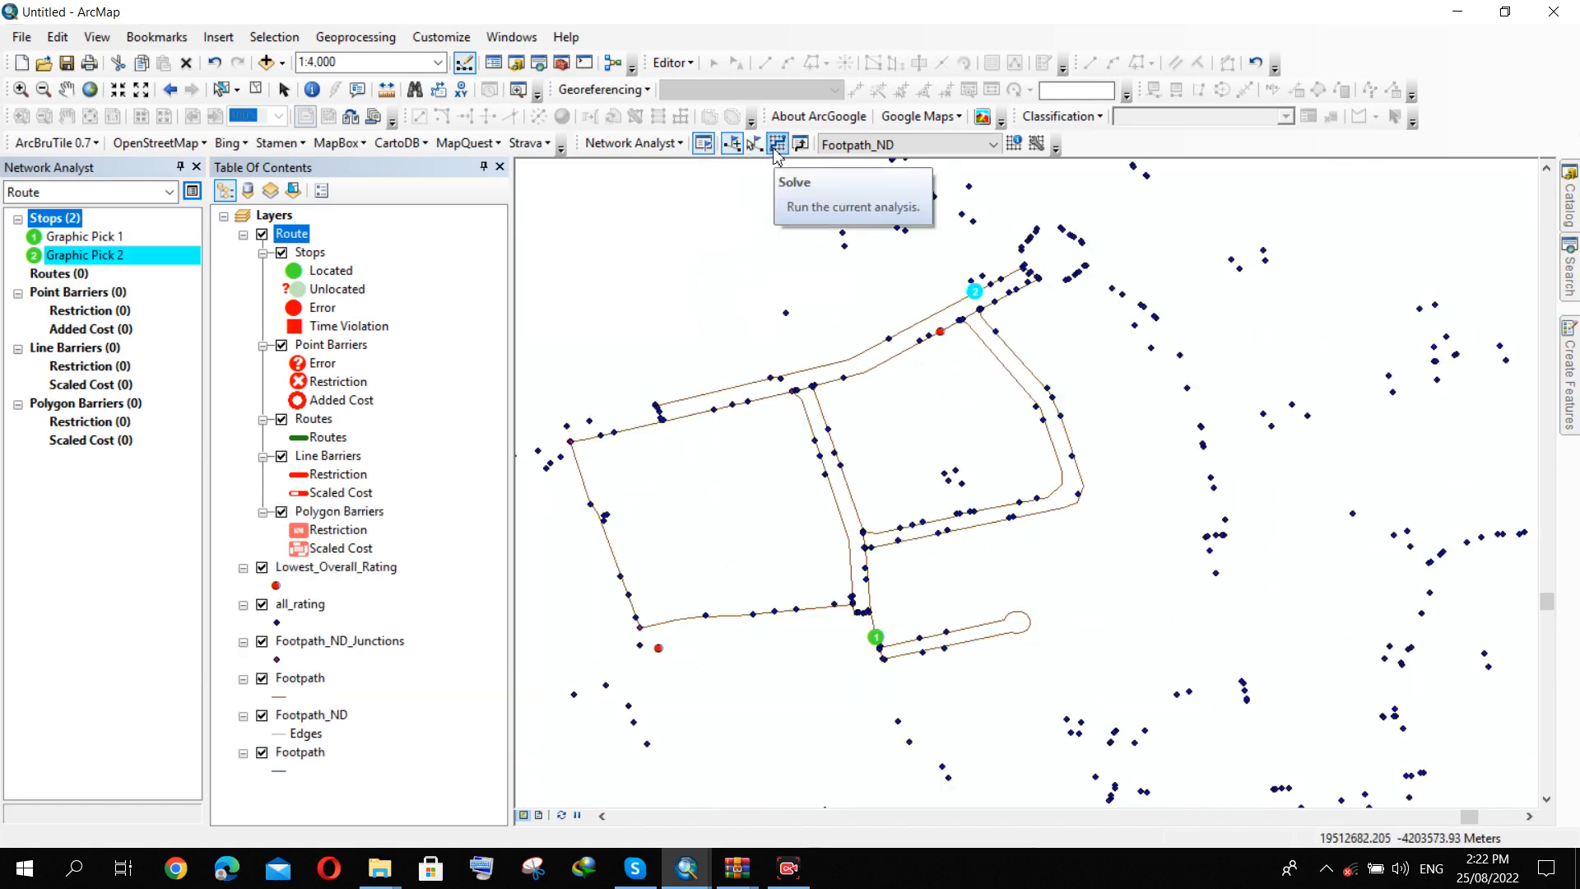
pyautogui.click(775, 148)
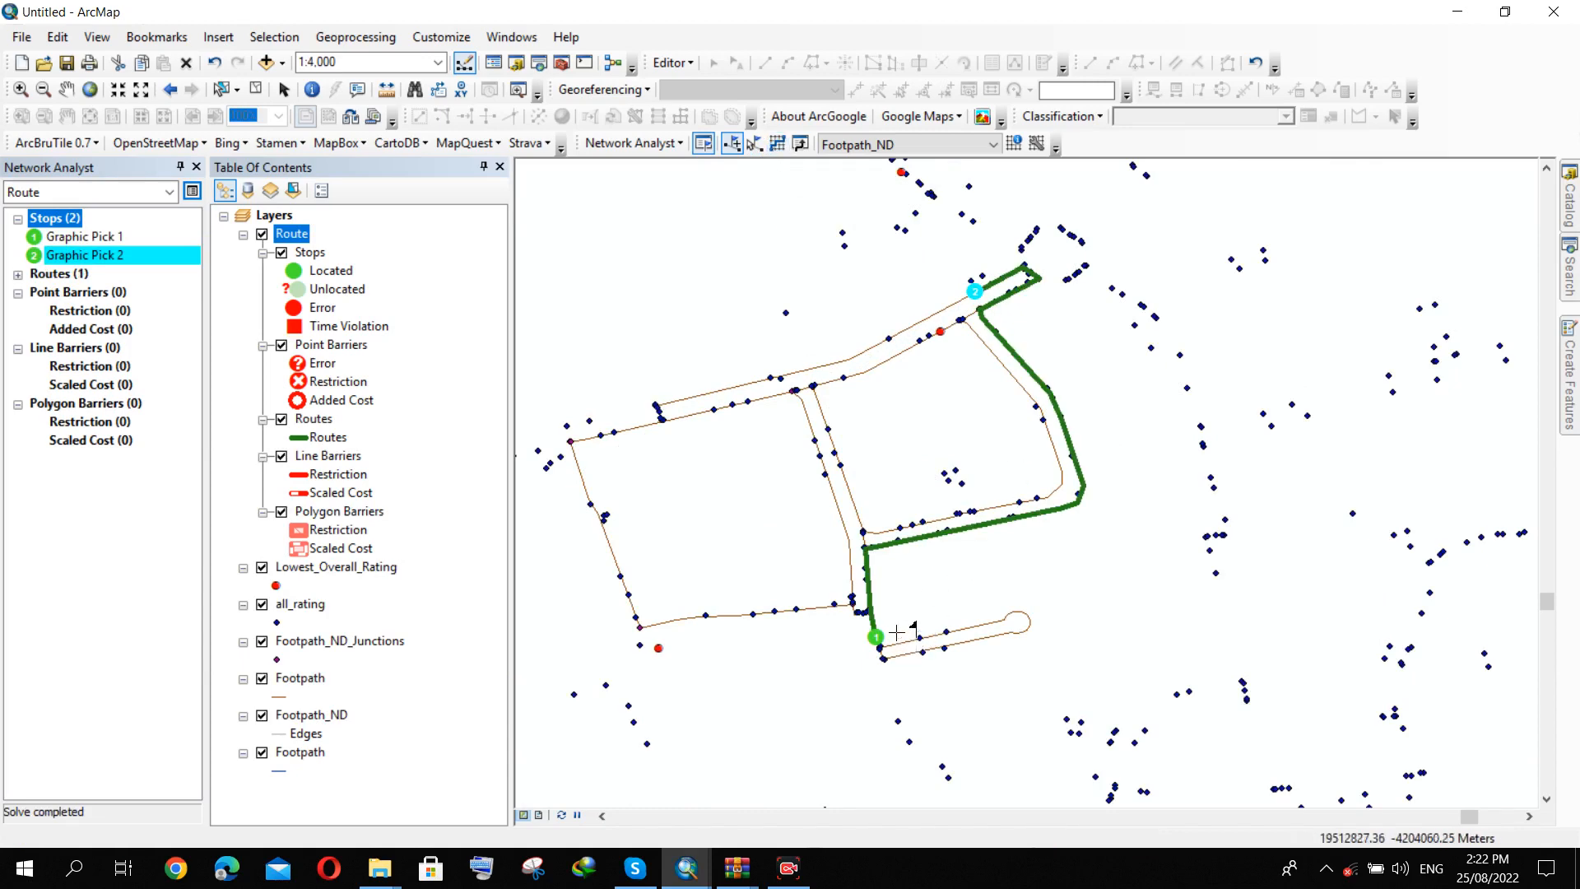
# Examine the solved route between the two stops on the map and the attributes recorded for it in the Routes attribute table.
pyautogui.scroll(1, 896, 631)
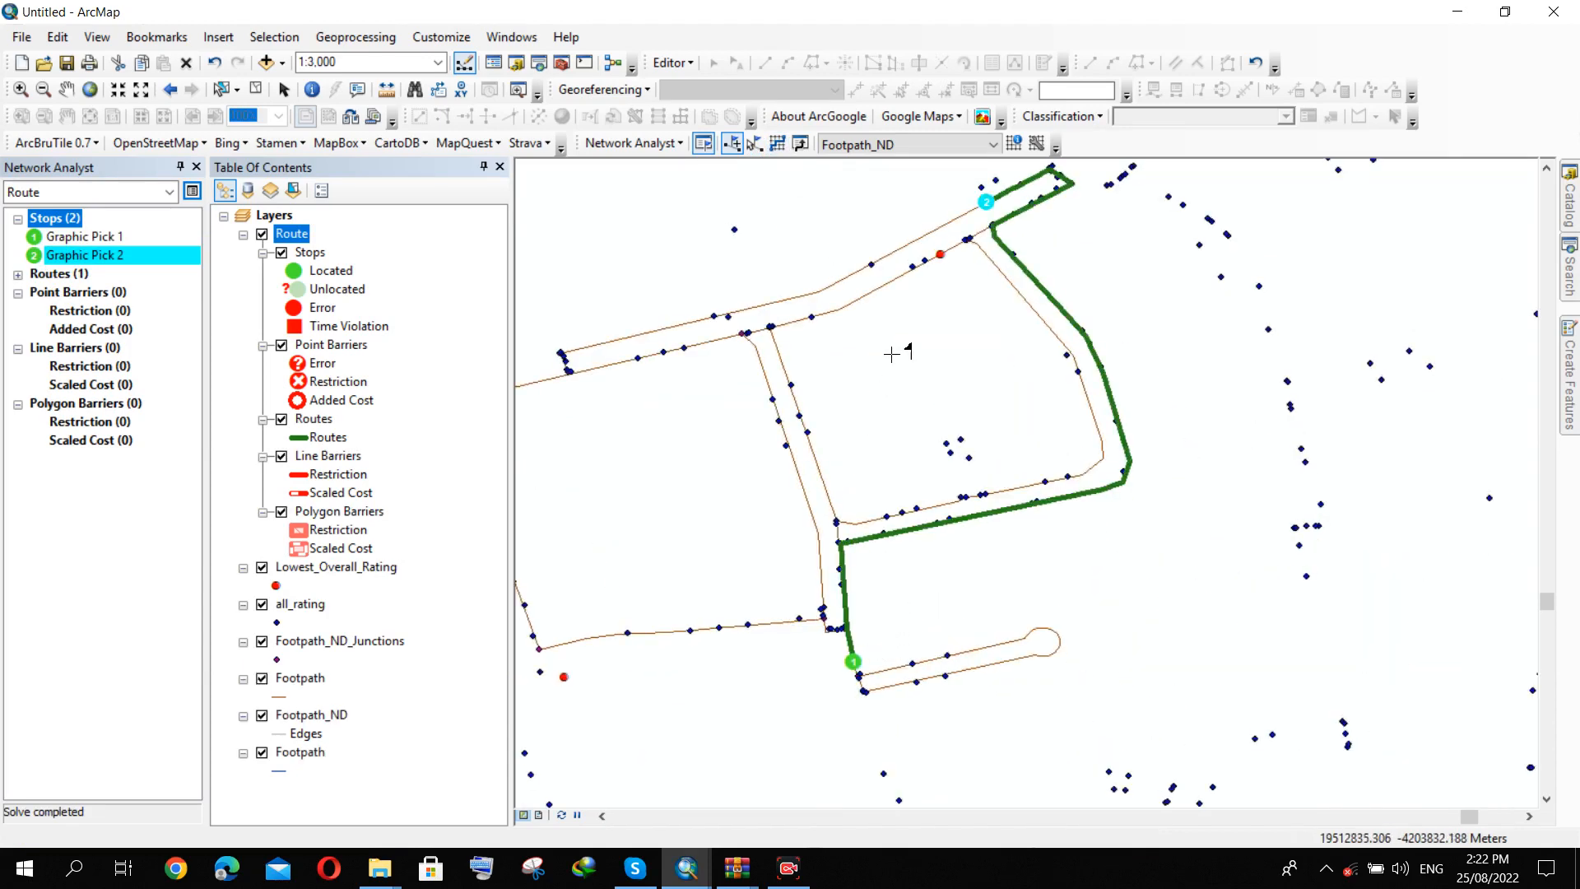
pyautogui.scroll(2, 858, 623)
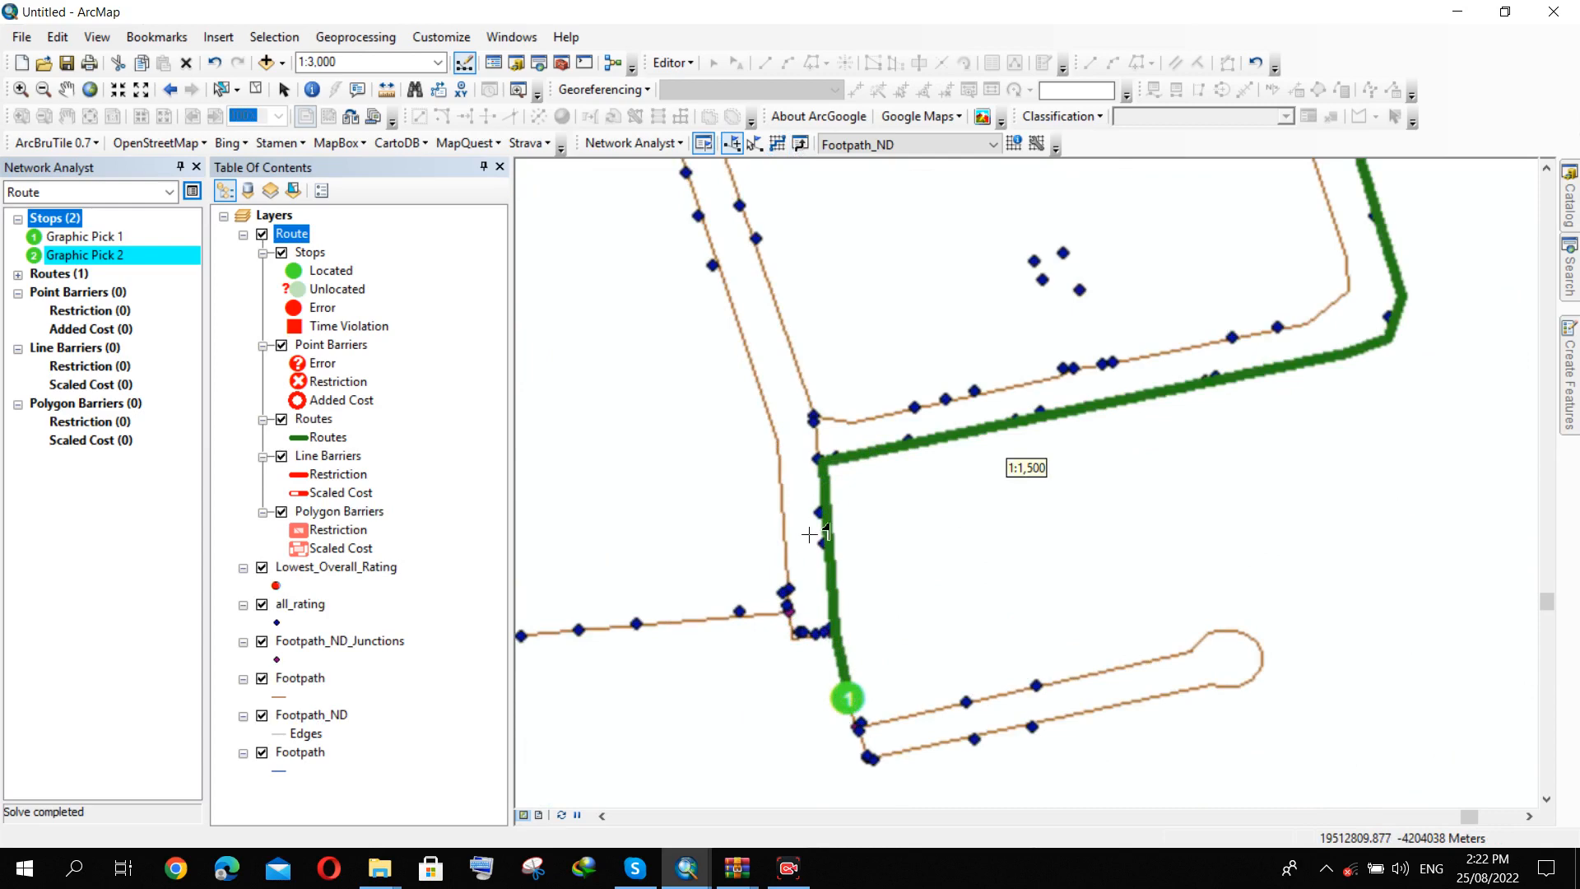
pyautogui.scroll(-2, 825, 724)
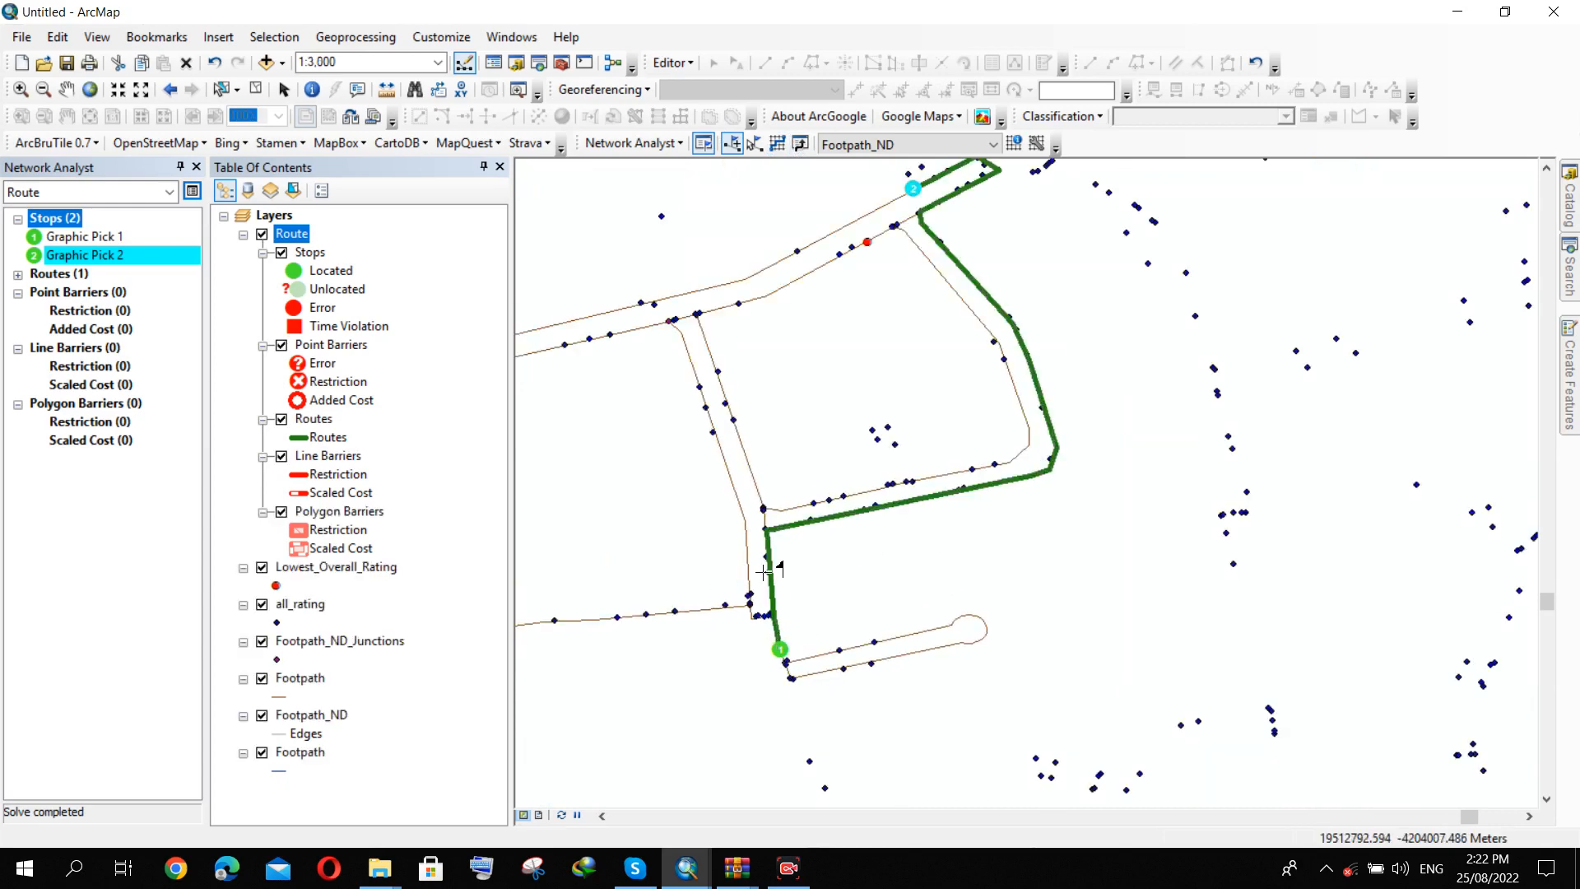
pyautogui.scroll(-2, 950, 572)
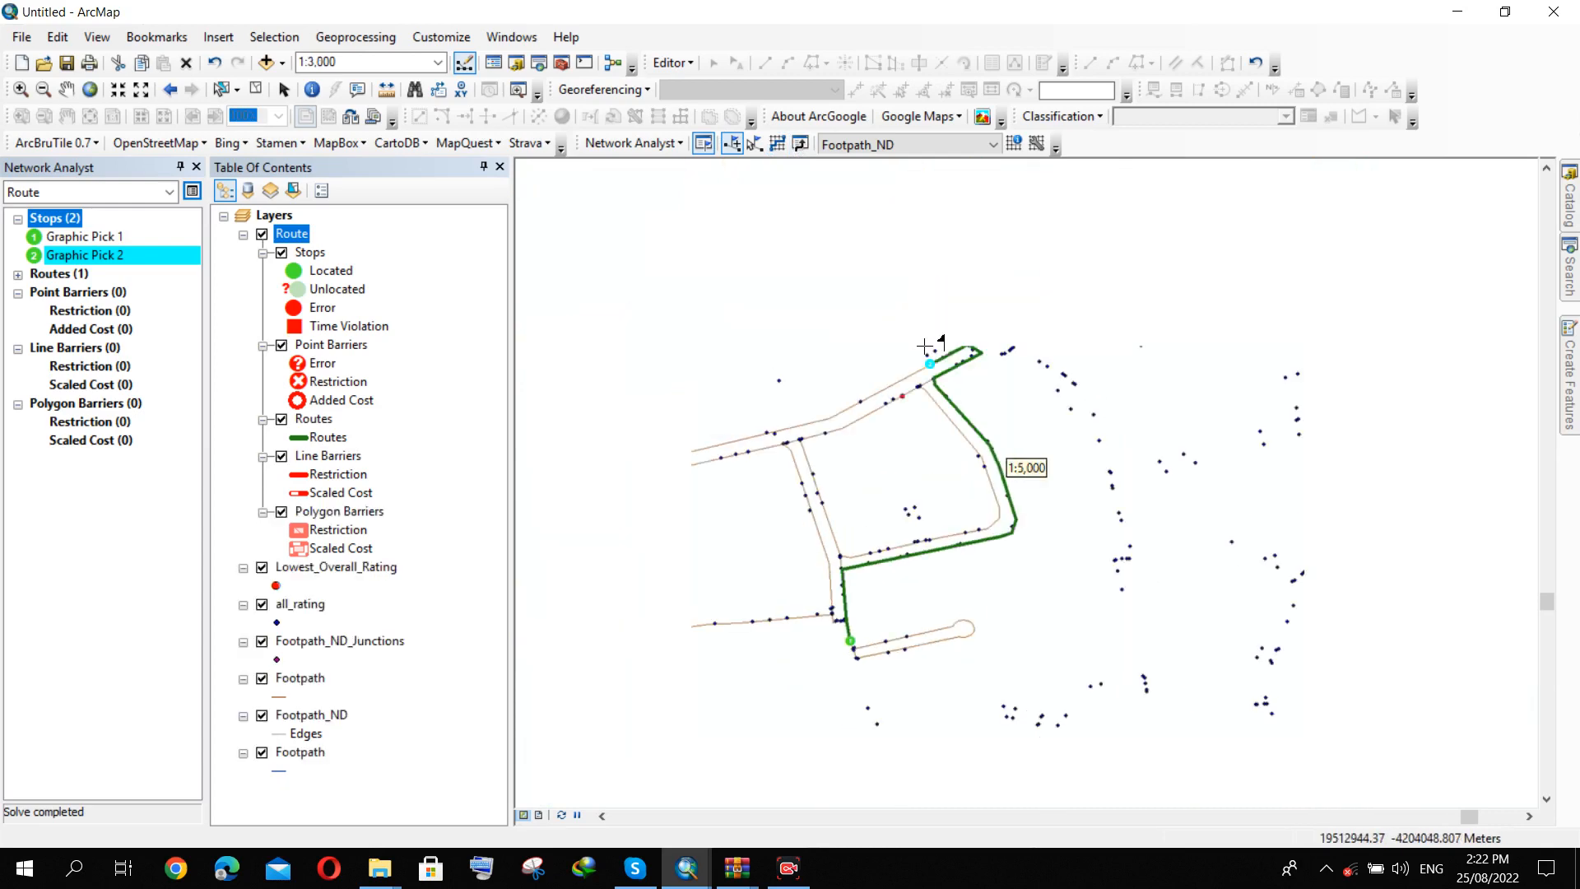
pyautogui.scroll(2, 924, 345)
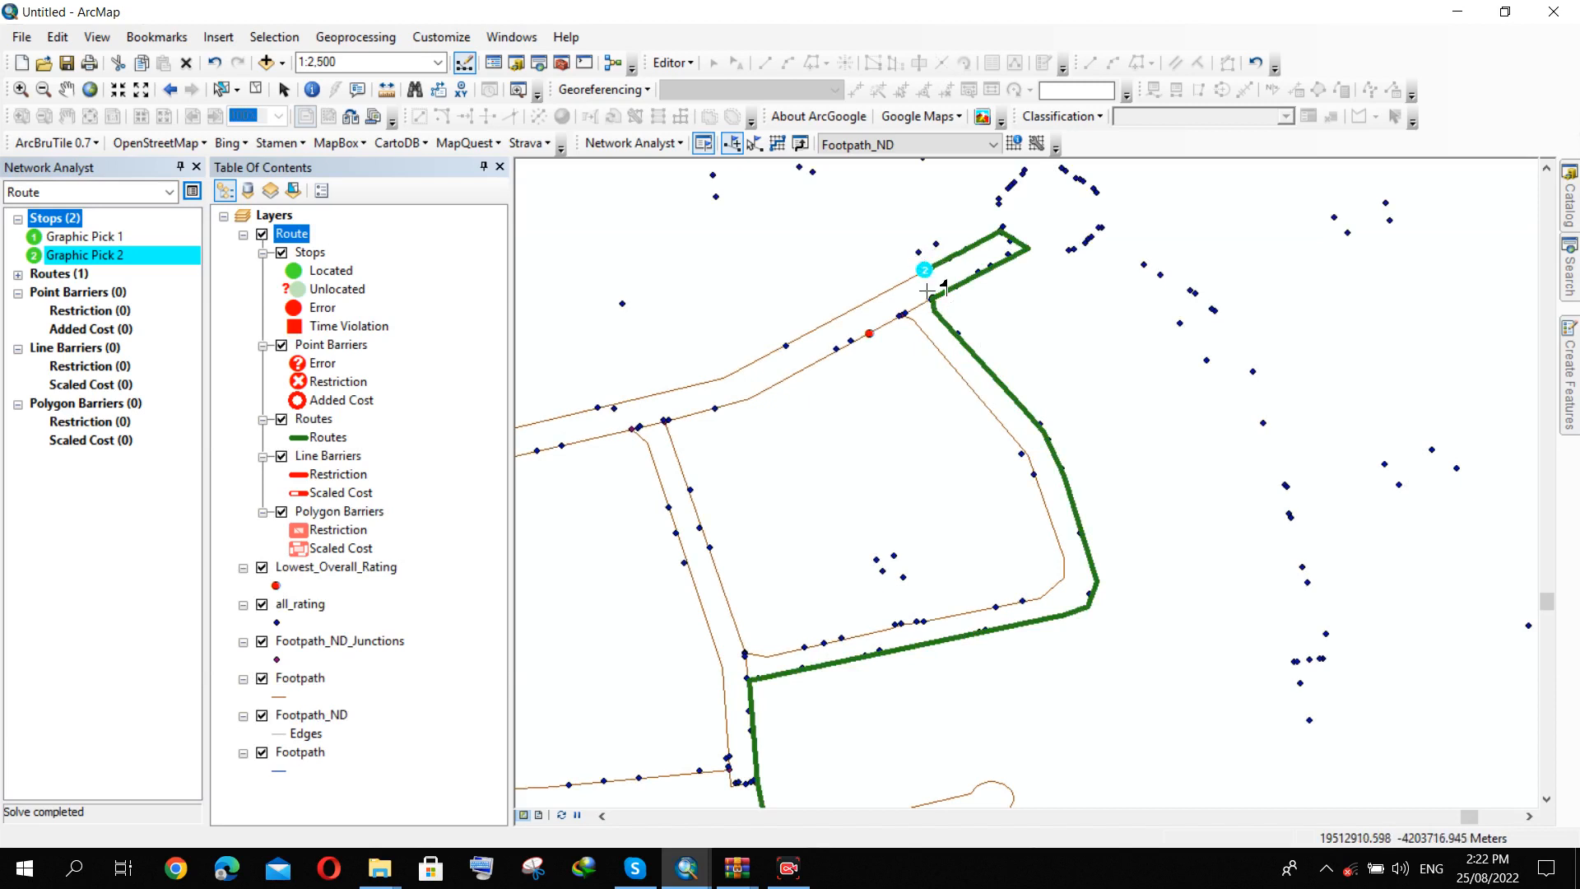
pyautogui.rightClick(58, 280)
pyautogui.click(130, 431)
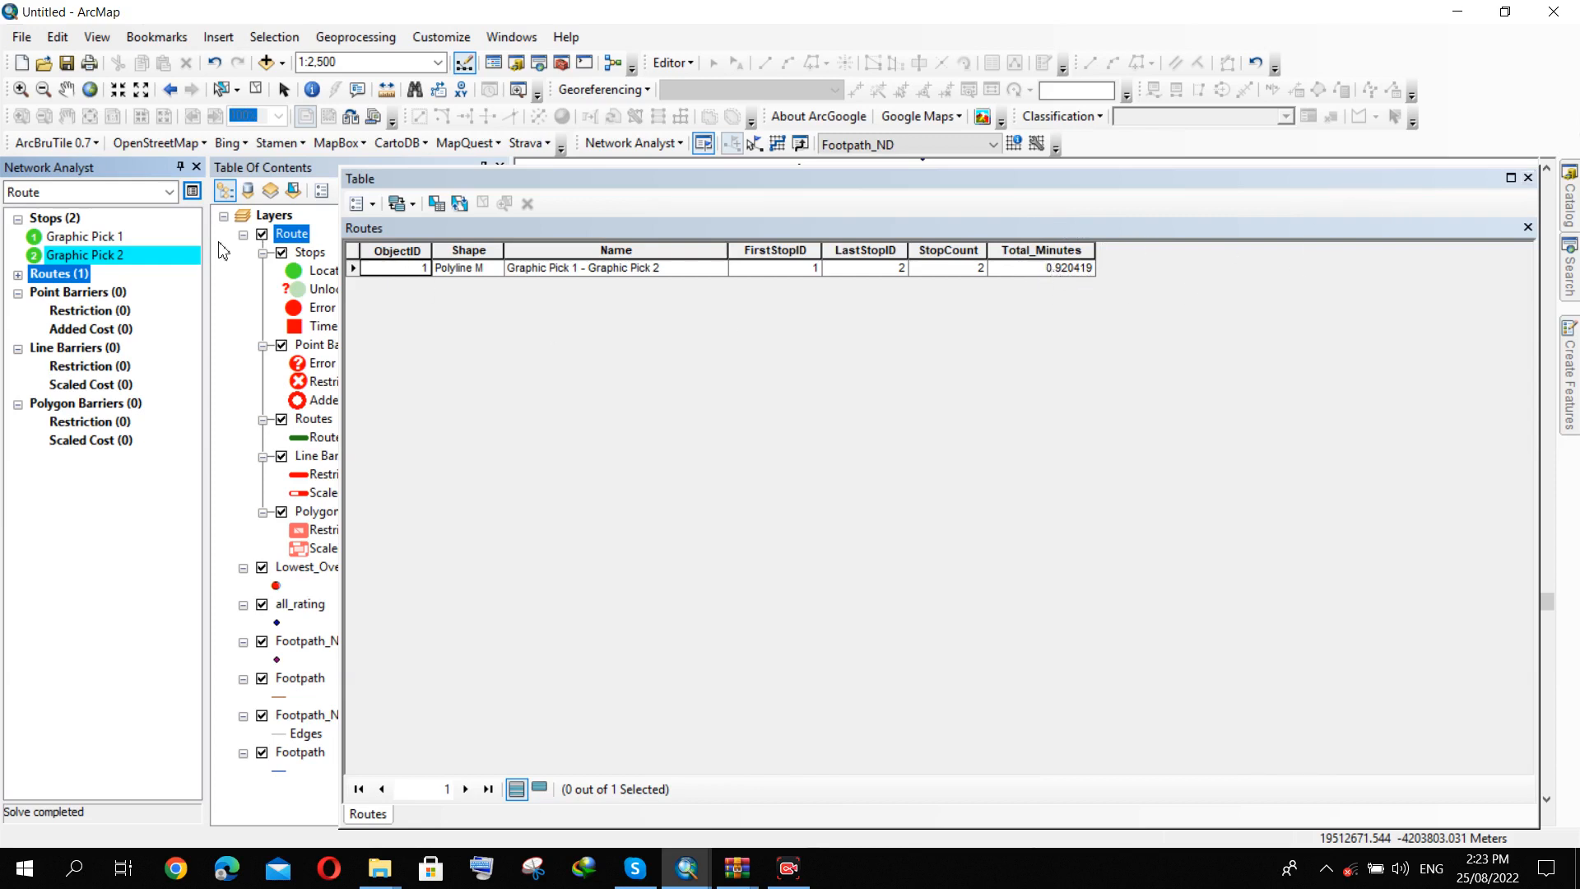
pyautogui.click(1528, 179)
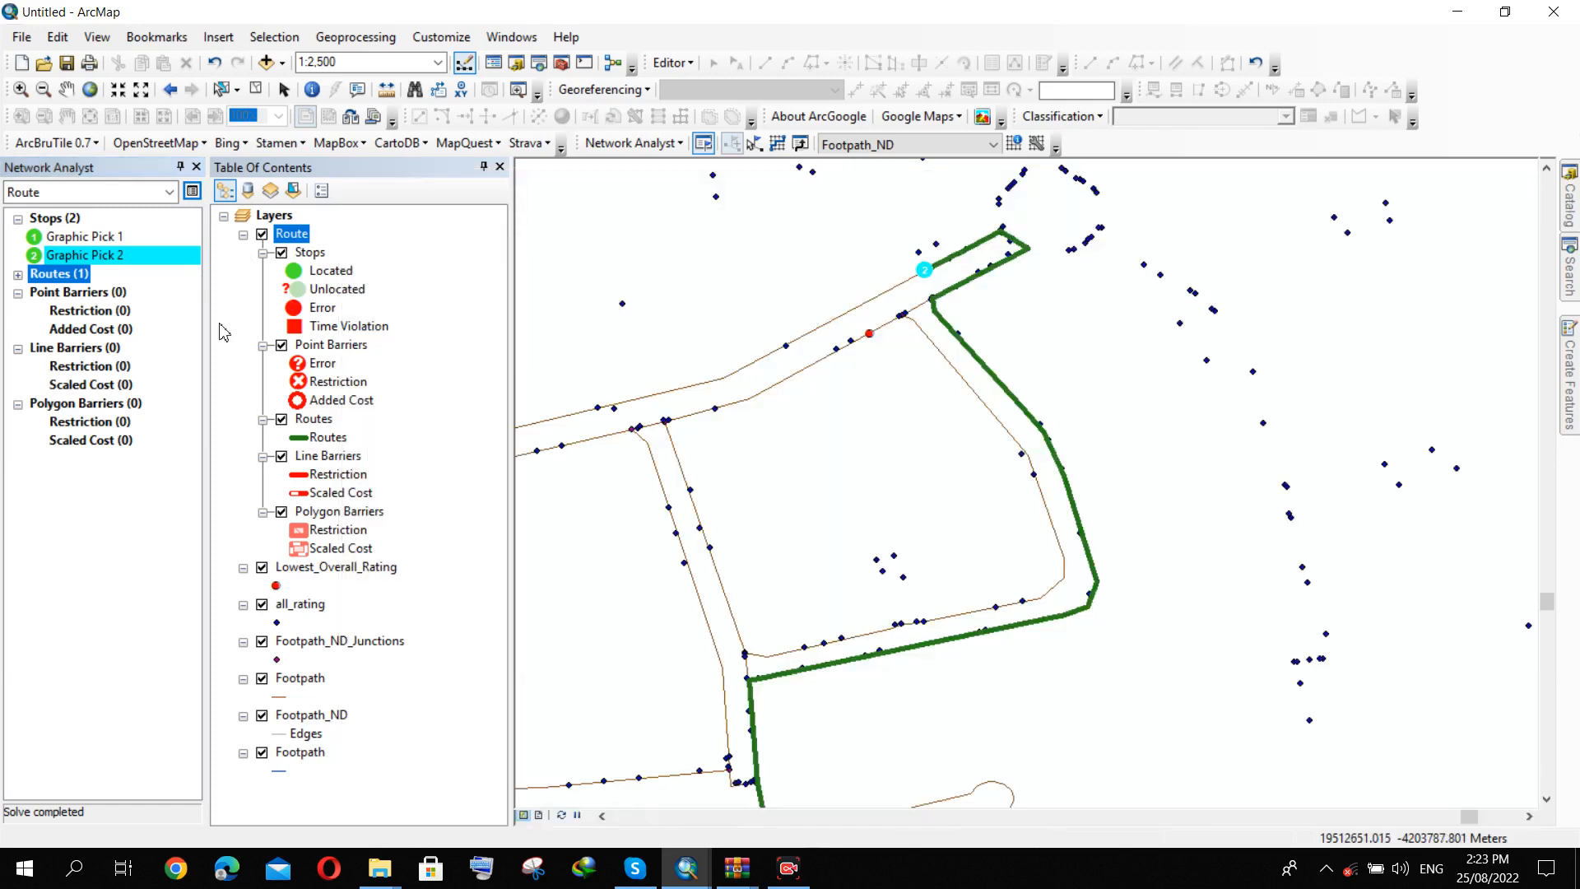
# Set the Route analysis layer to accumulate both the Length and Minutes attributes.
pyautogui.click(192, 192)
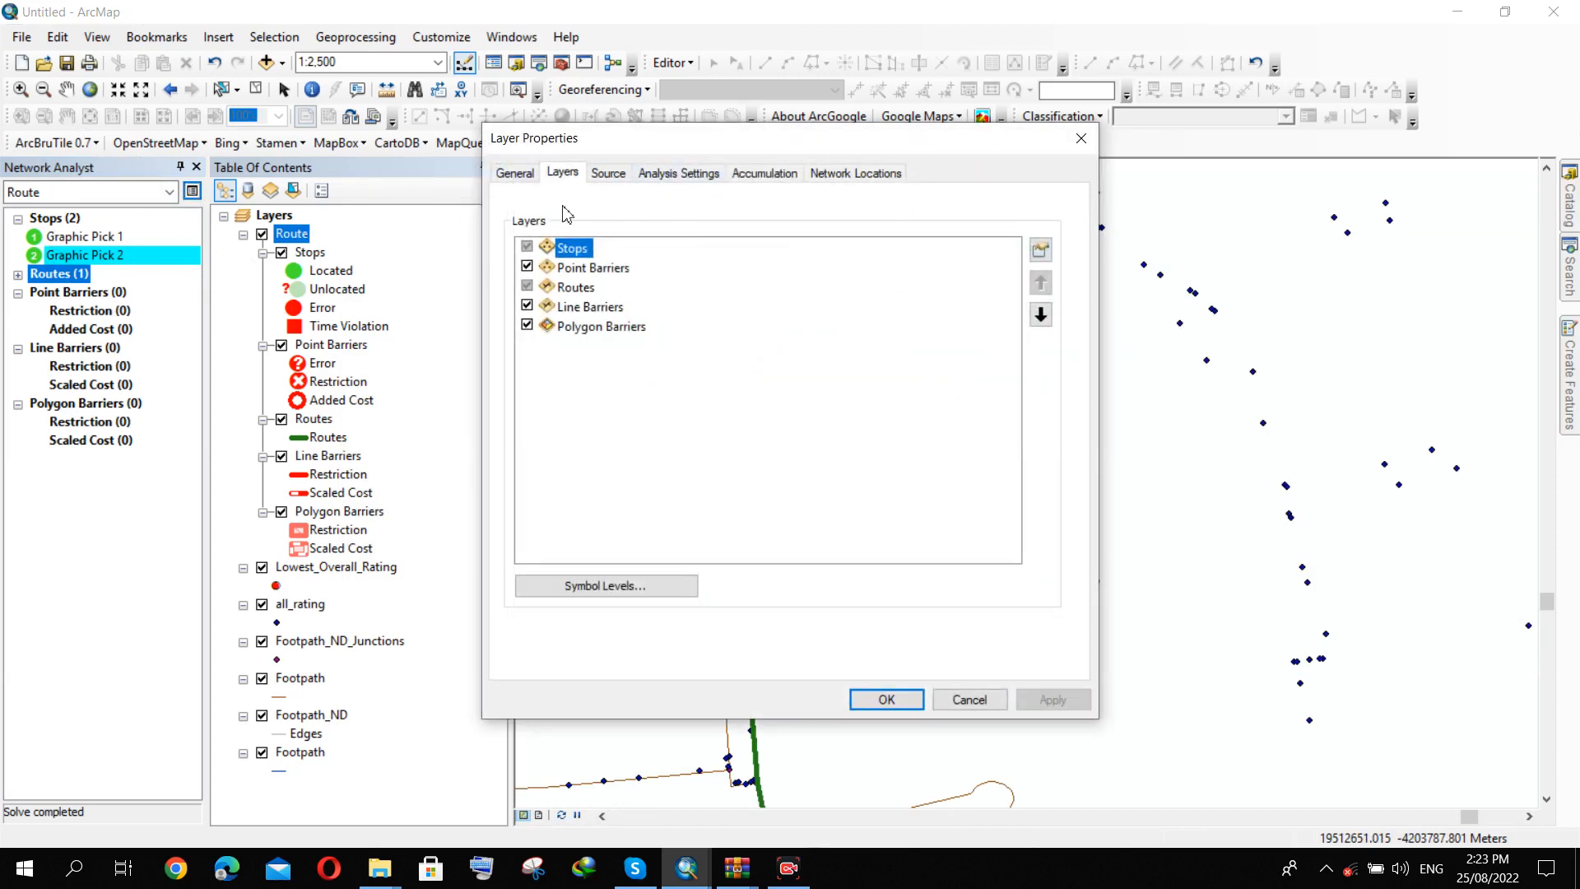
pyautogui.click(678, 172)
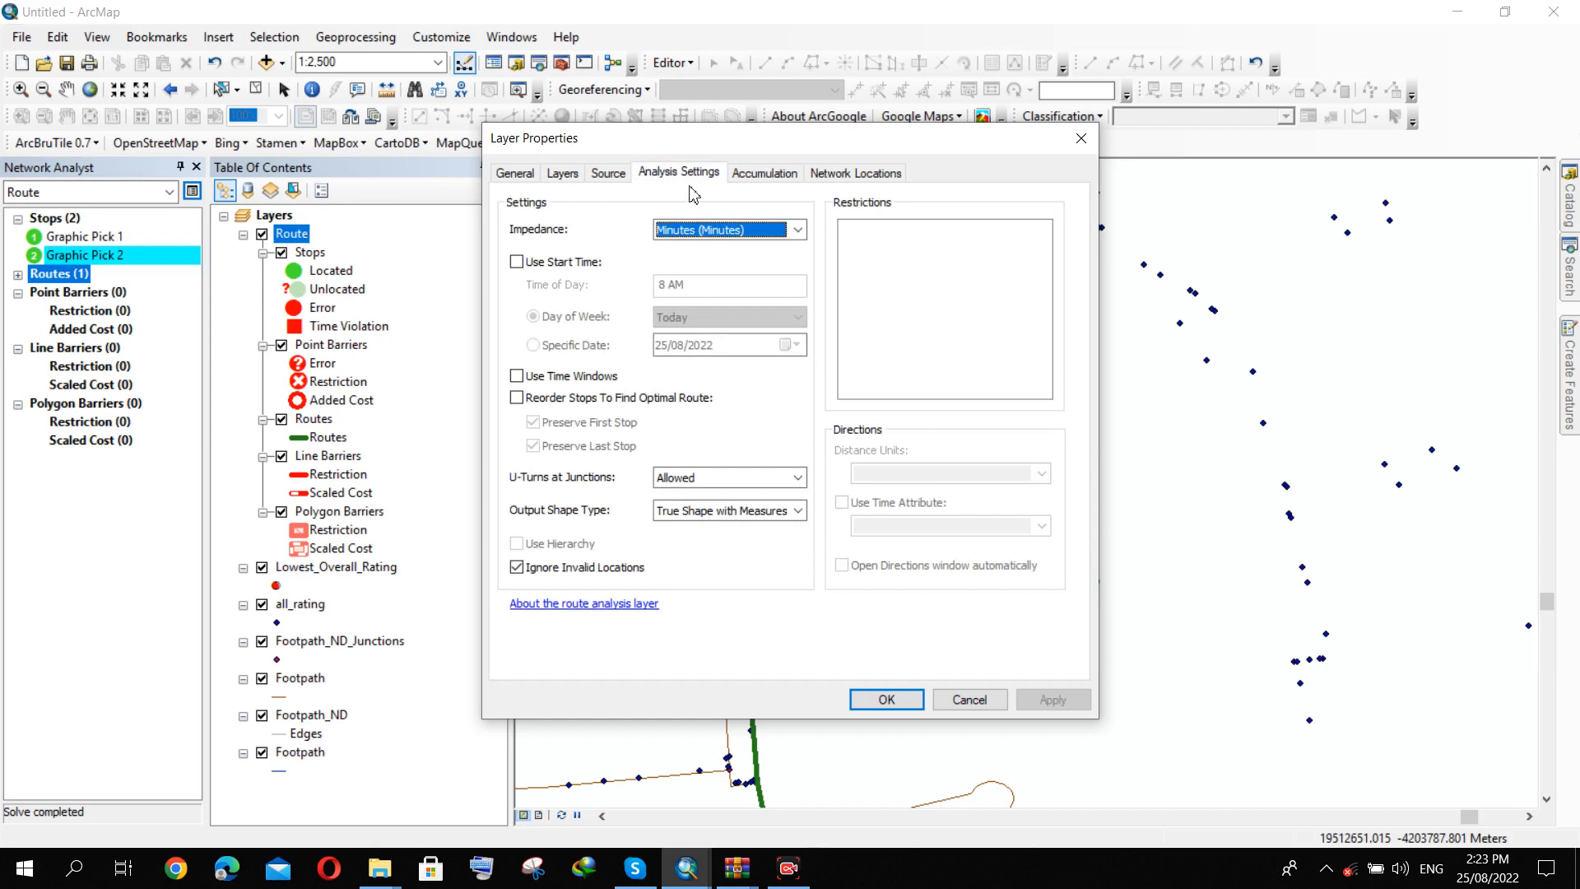
pyautogui.click(724, 231)
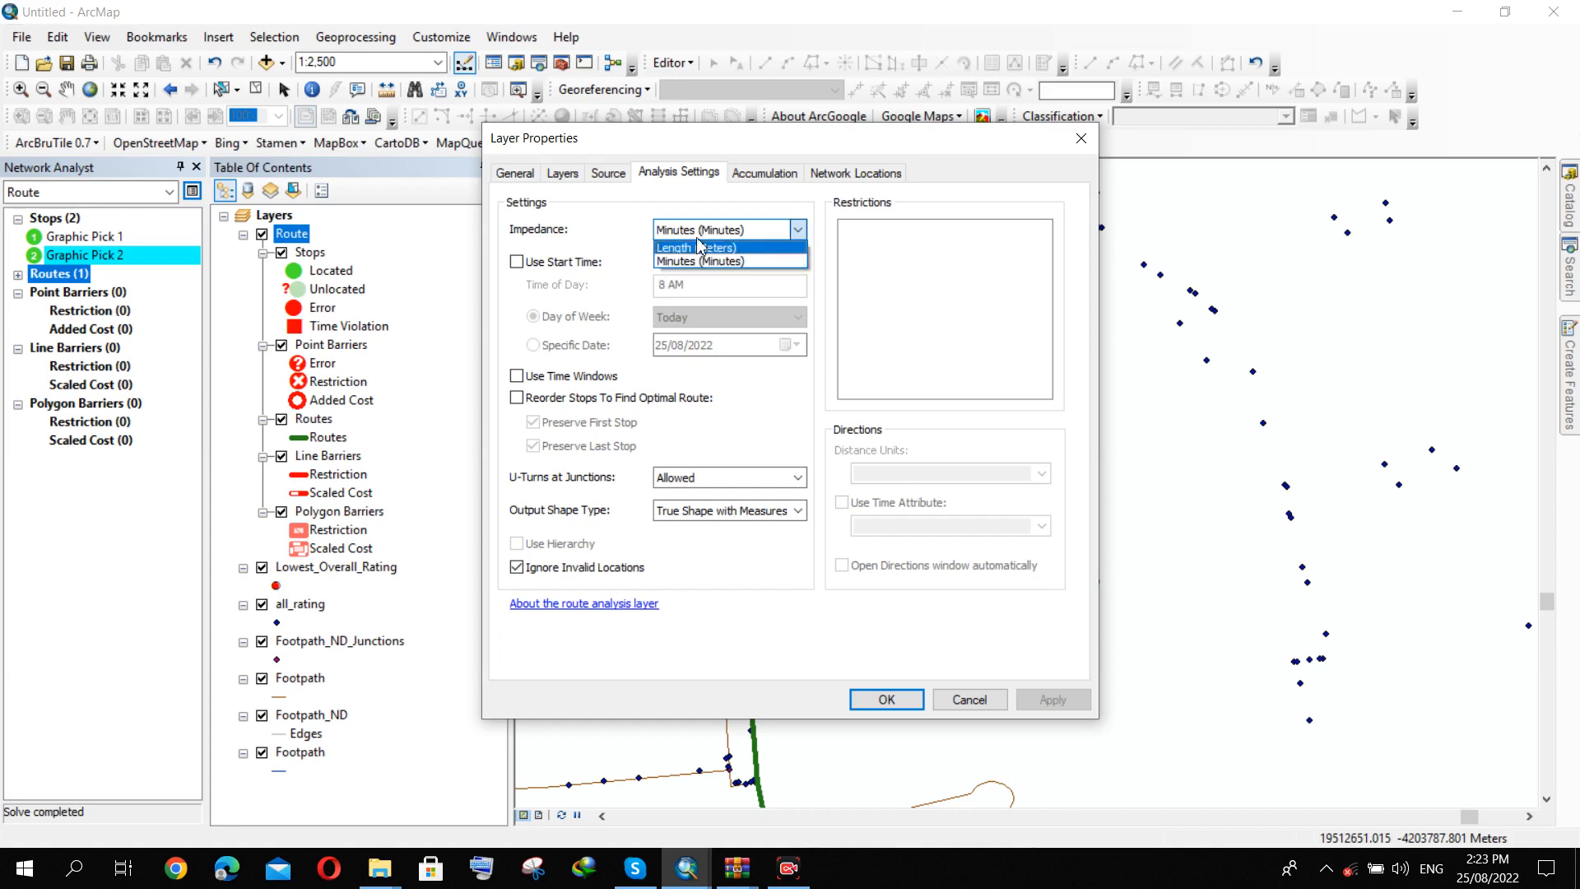
pyautogui.click(769, 177)
pyautogui.click(754, 173)
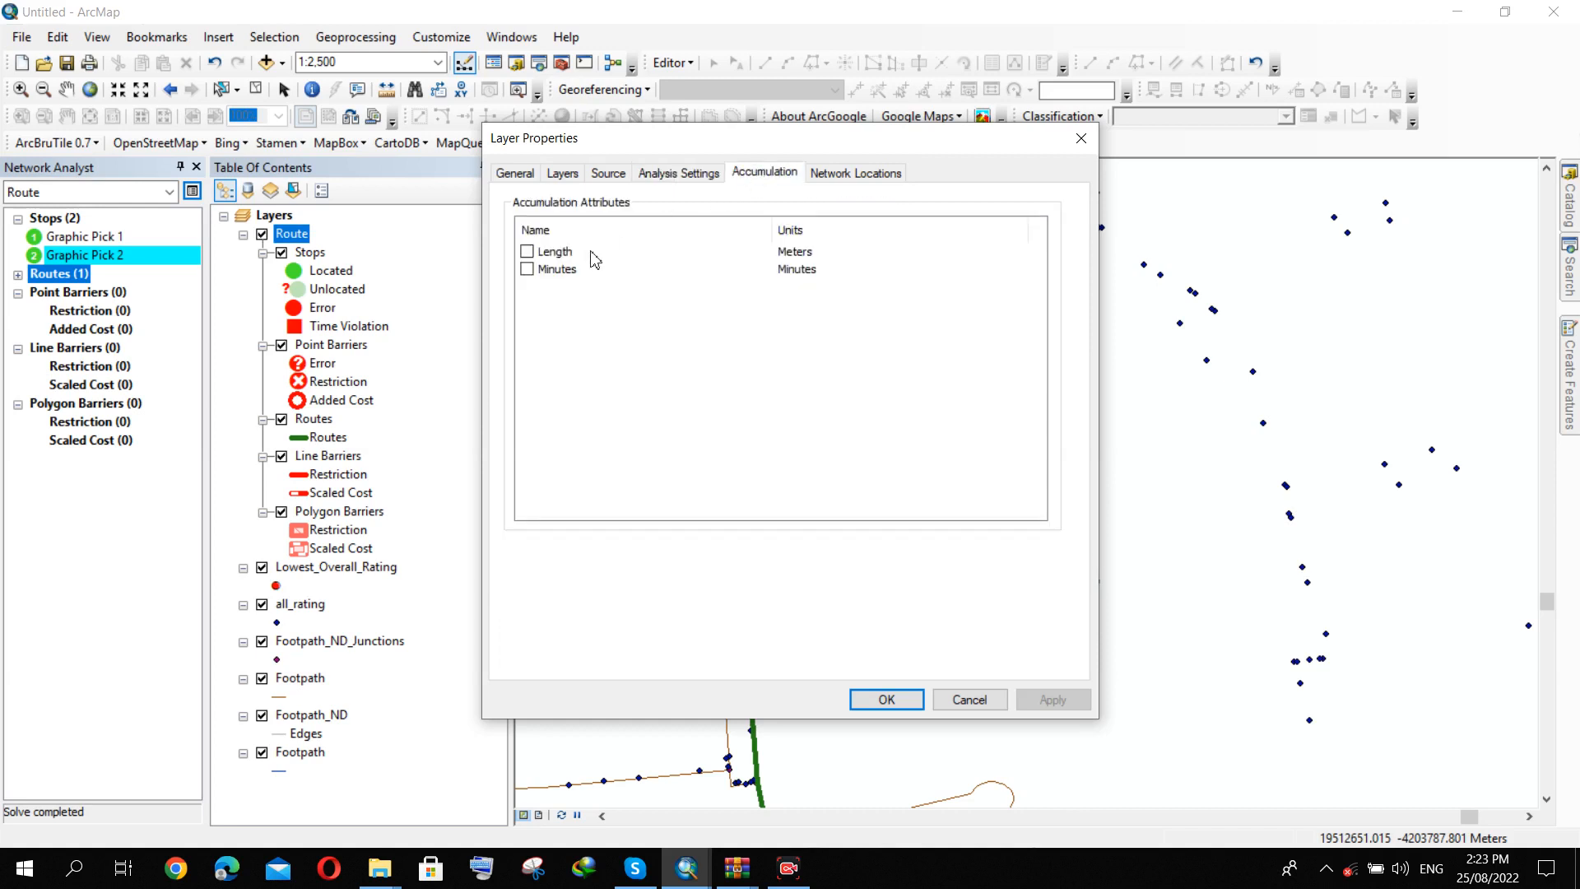
pyautogui.click(527, 269)
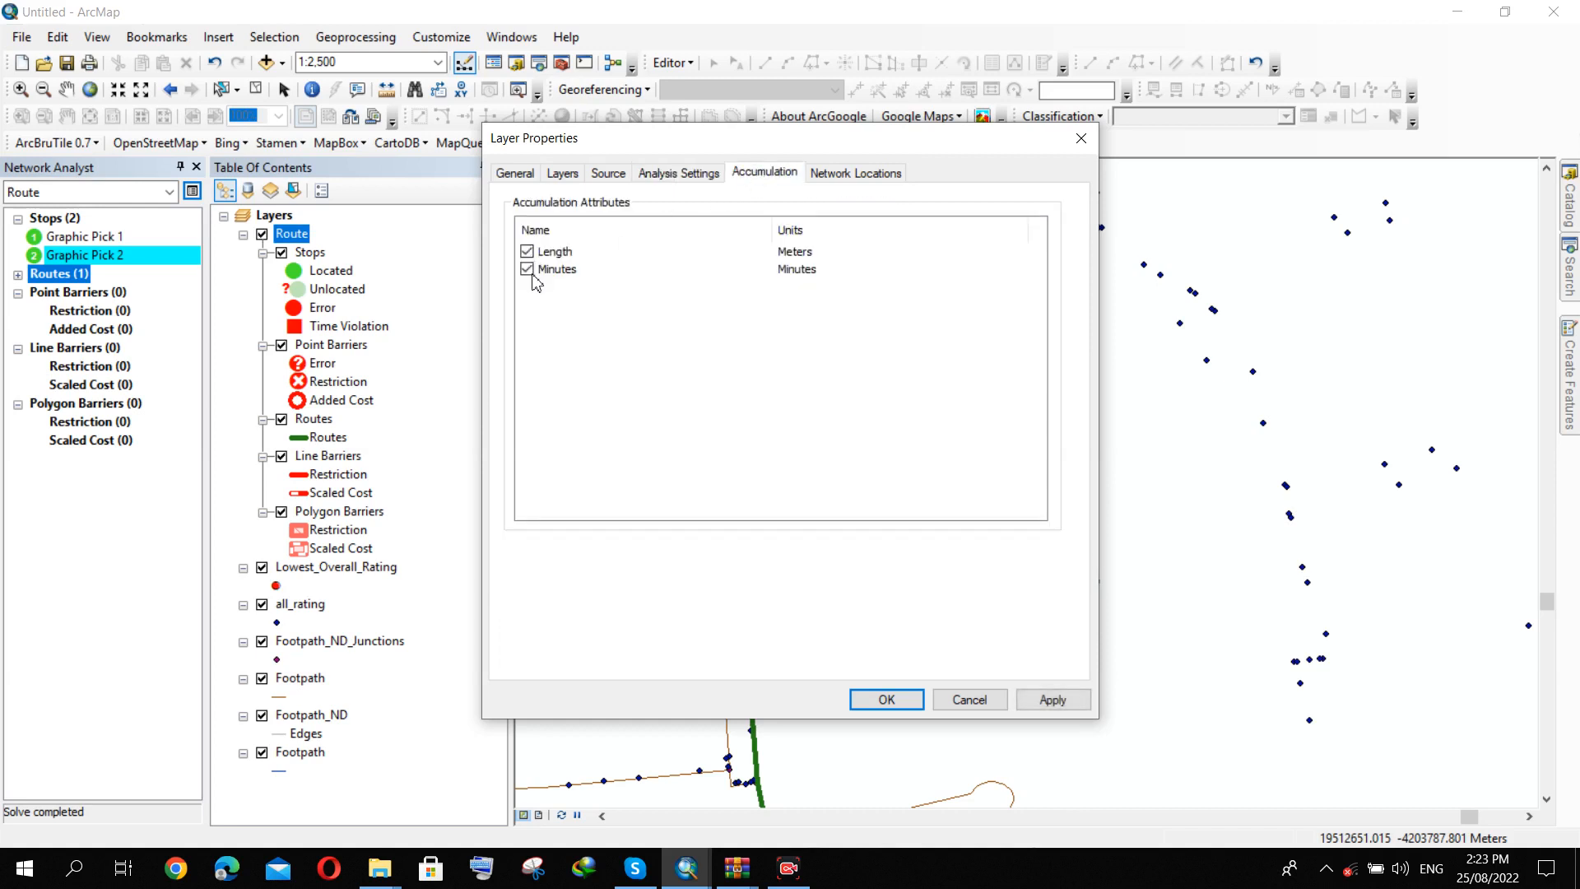
pyautogui.click(885, 699)
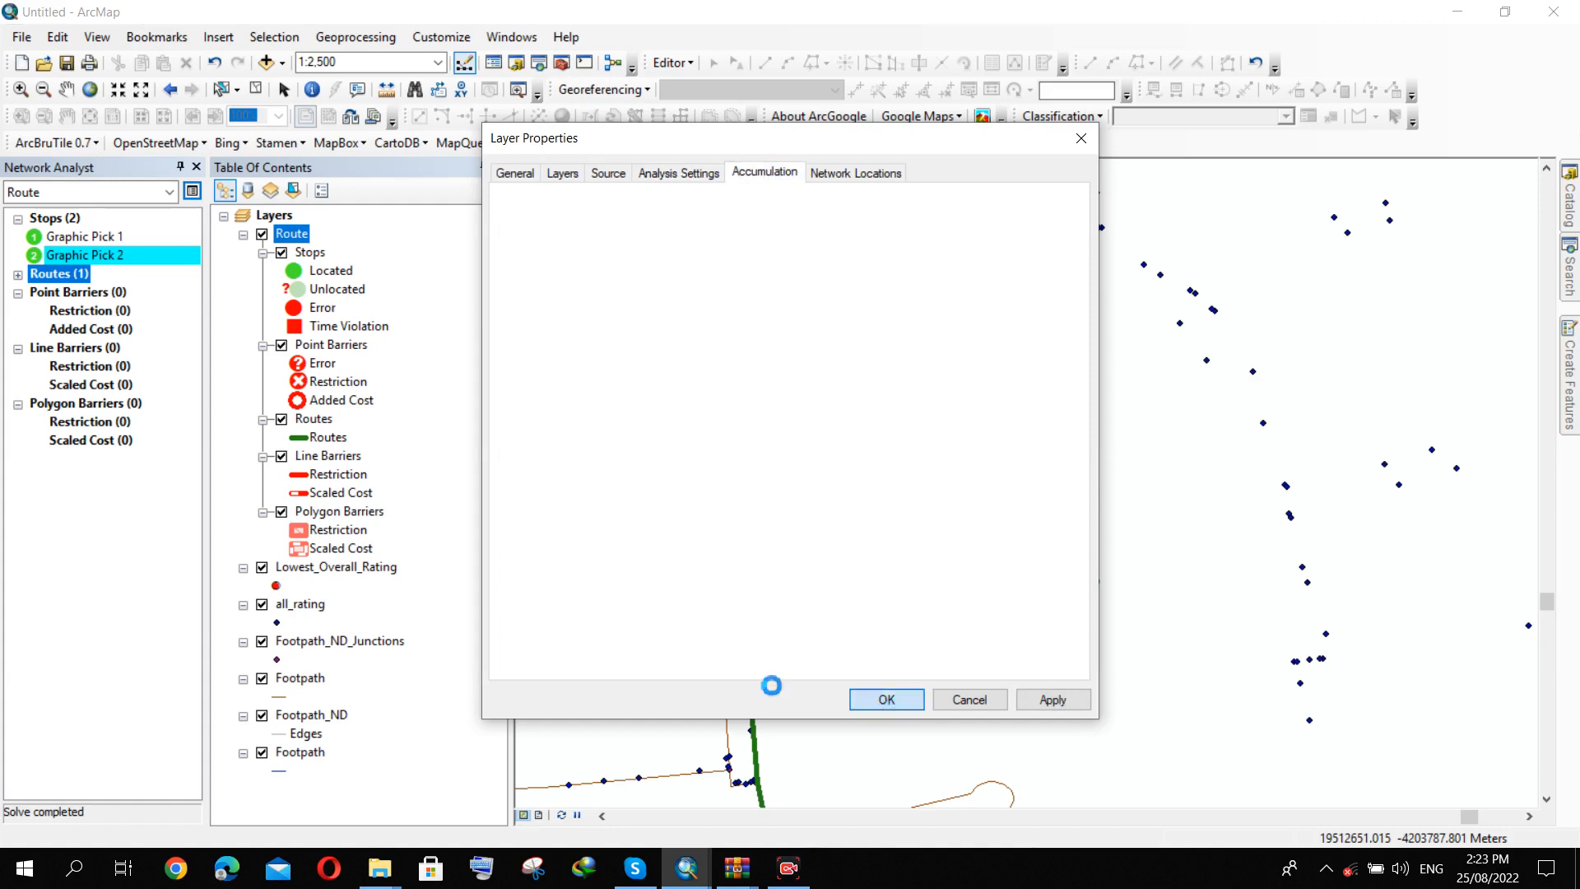
# Check the Total_Length field in the attribute table of the existing route.
pyautogui.rightClick(72, 279)
pyautogui.click(154, 432)
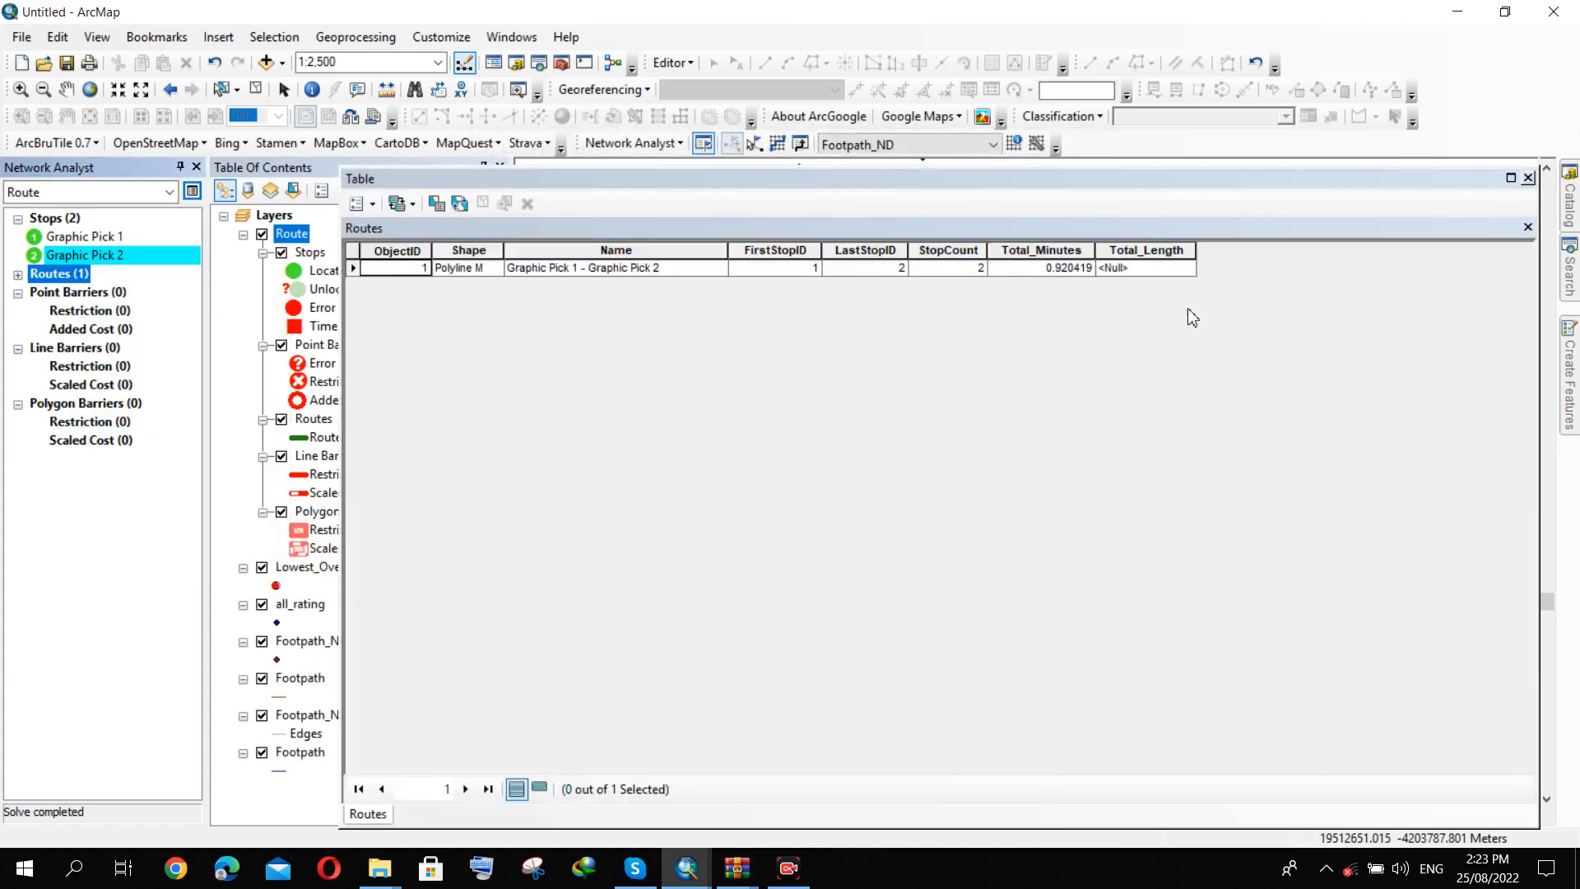
pyautogui.rightClick(1131, 251)
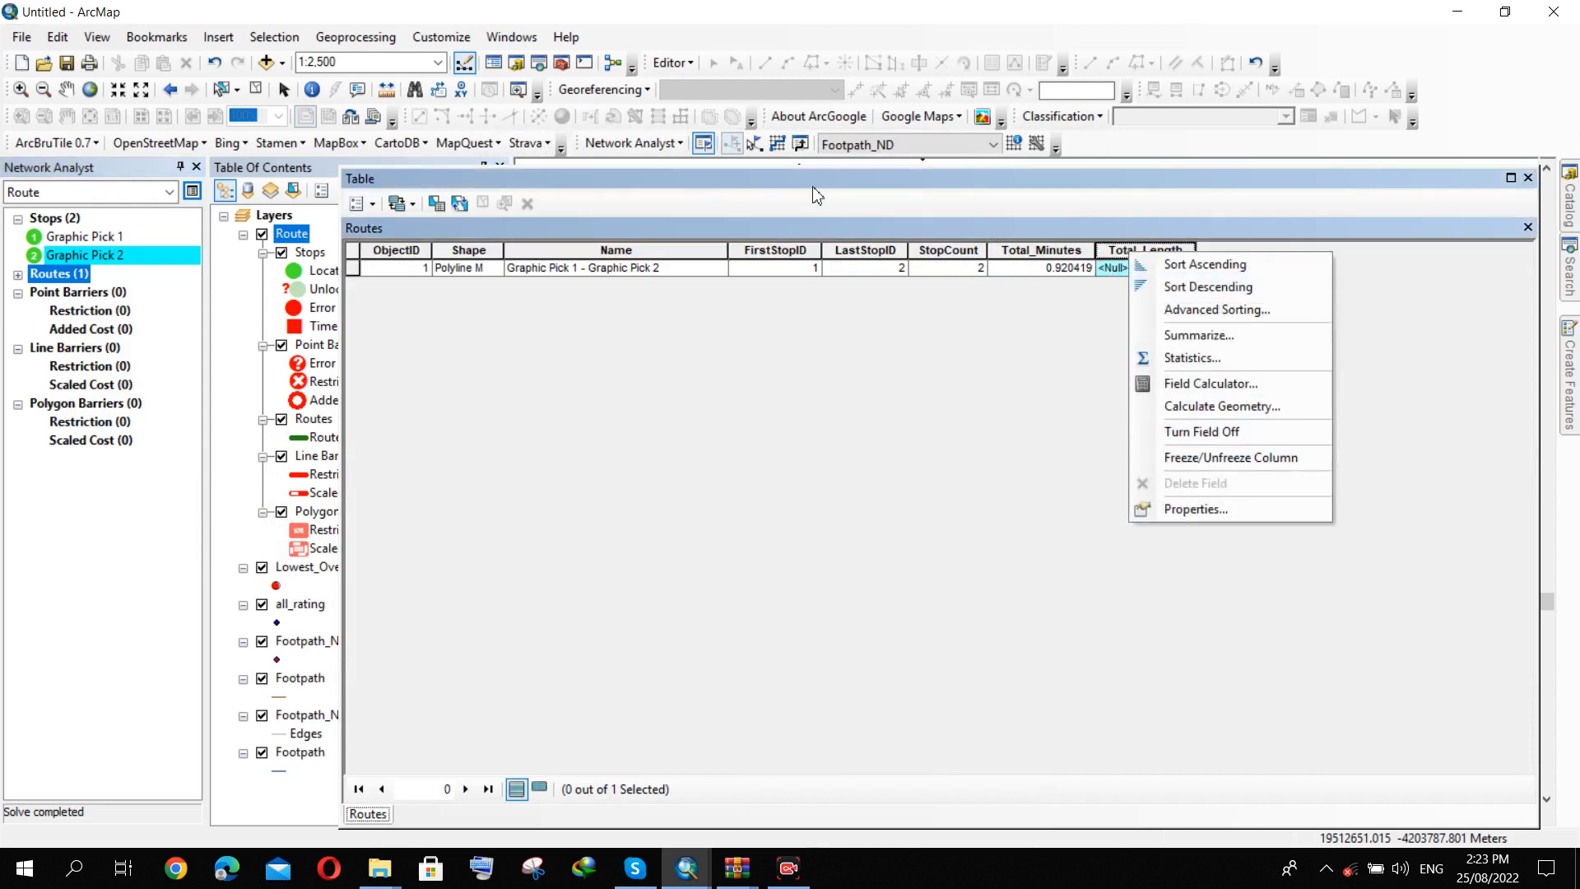
pyautogui.click(1529, 179)
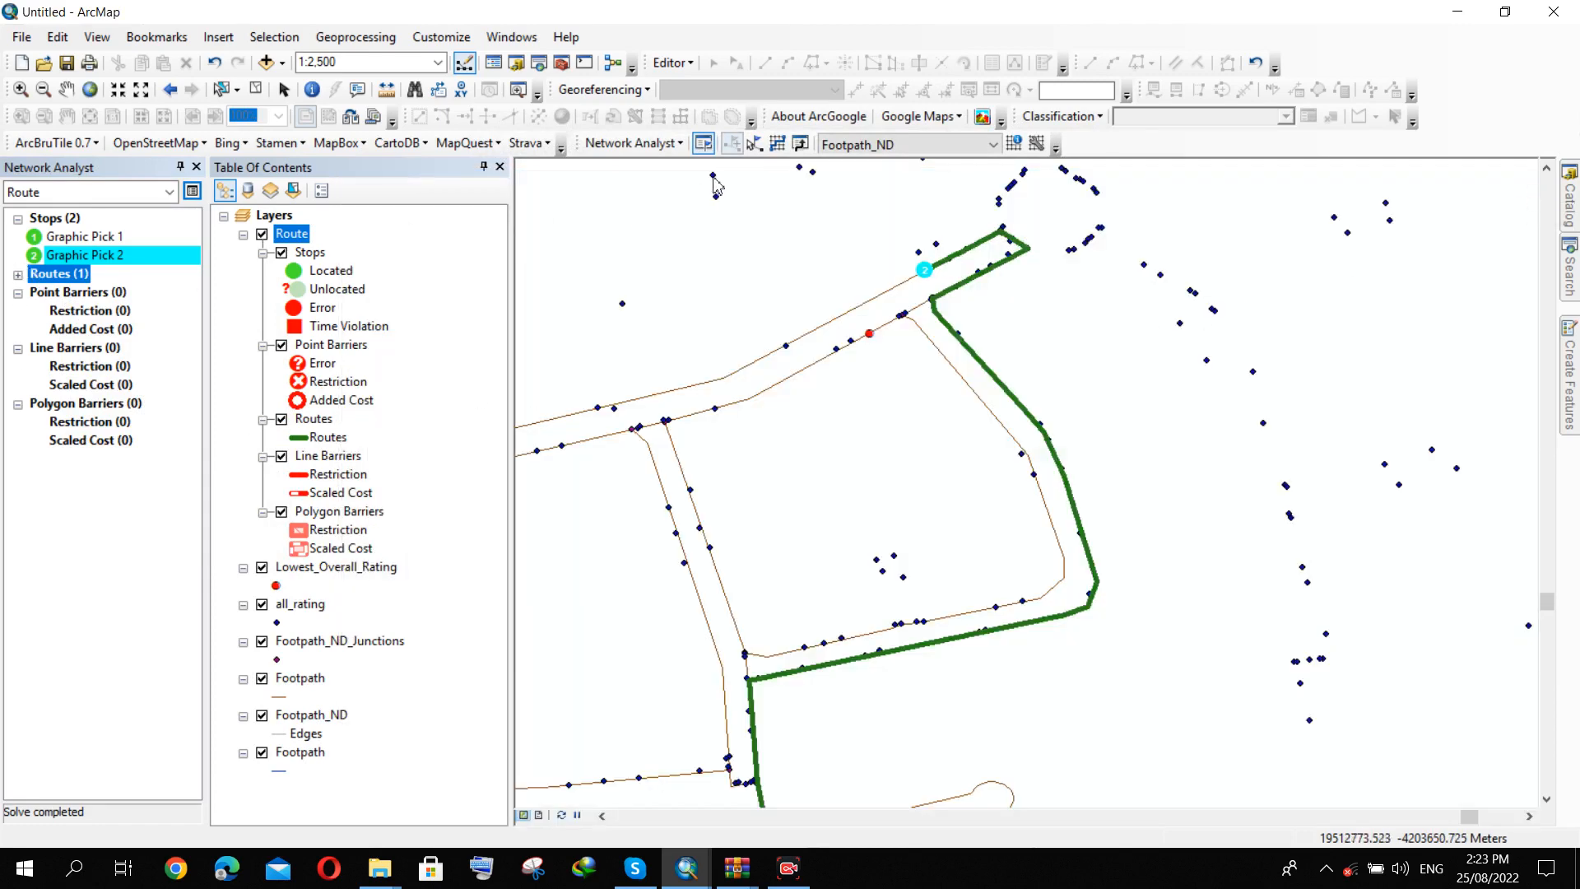
# Delete all existing routes from the Route analysis and solve it again with the accumulation attributes.
pyautogui.rightClick(76, 279)
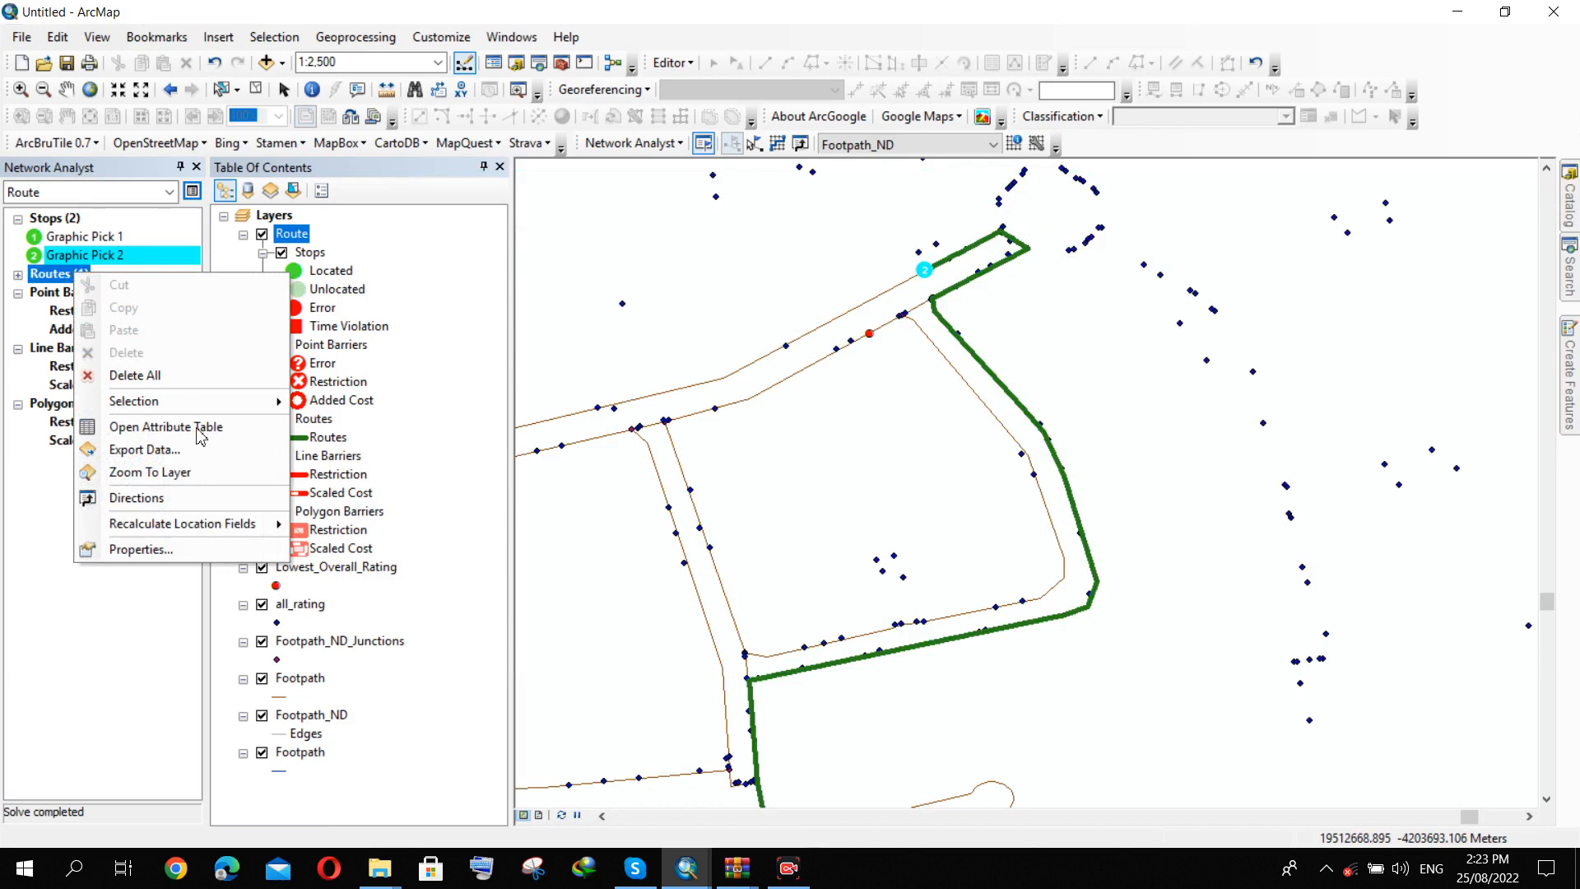
pyautogui.click(175, 384)
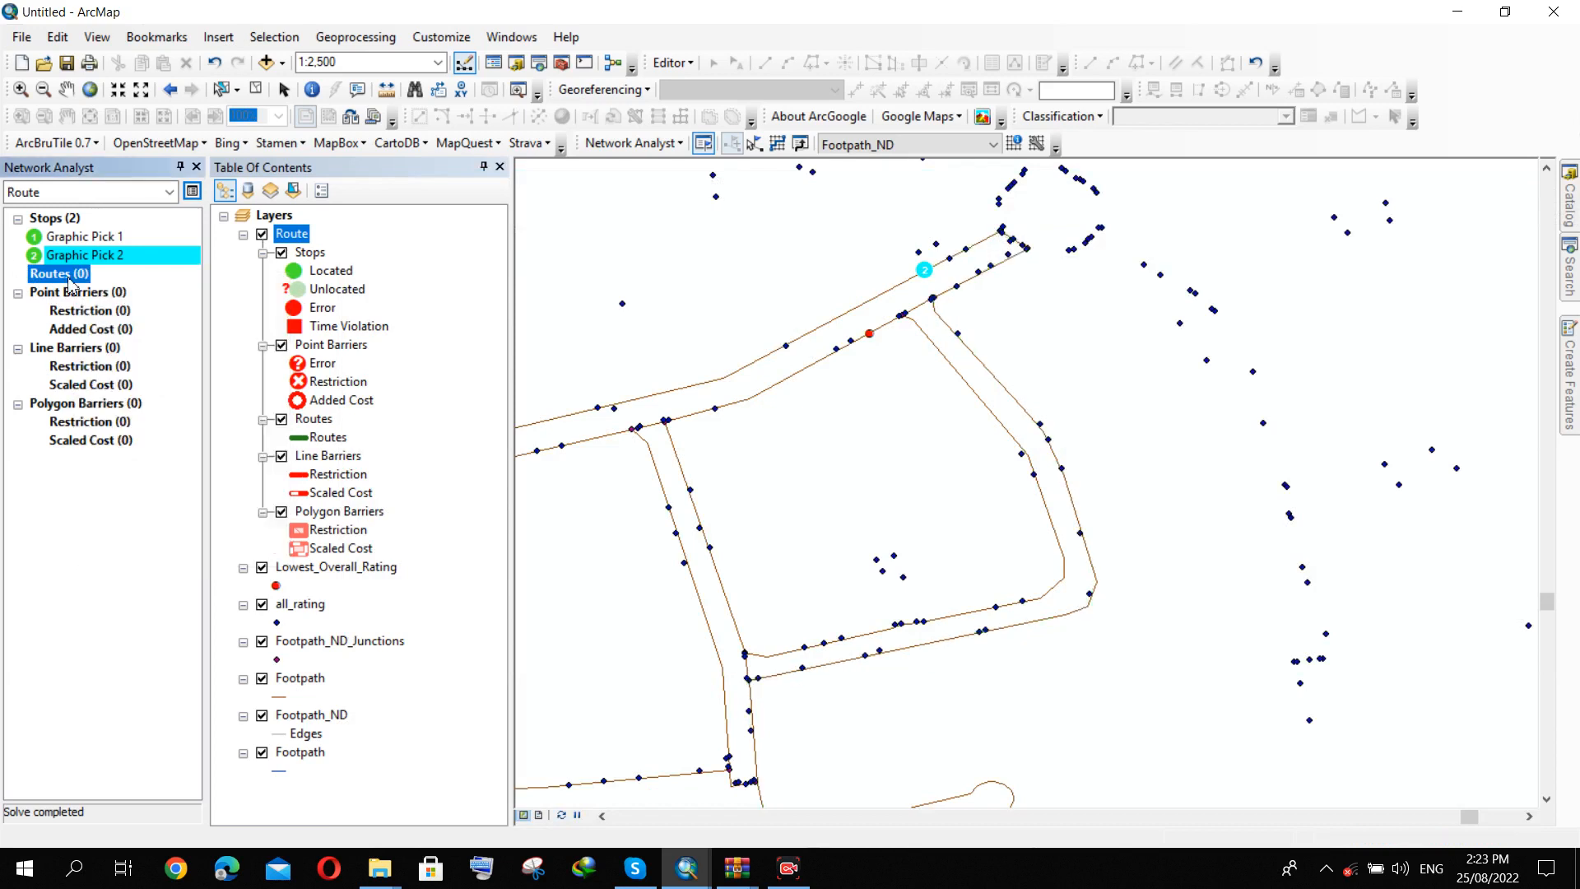
pyautogui.click(777, 147)
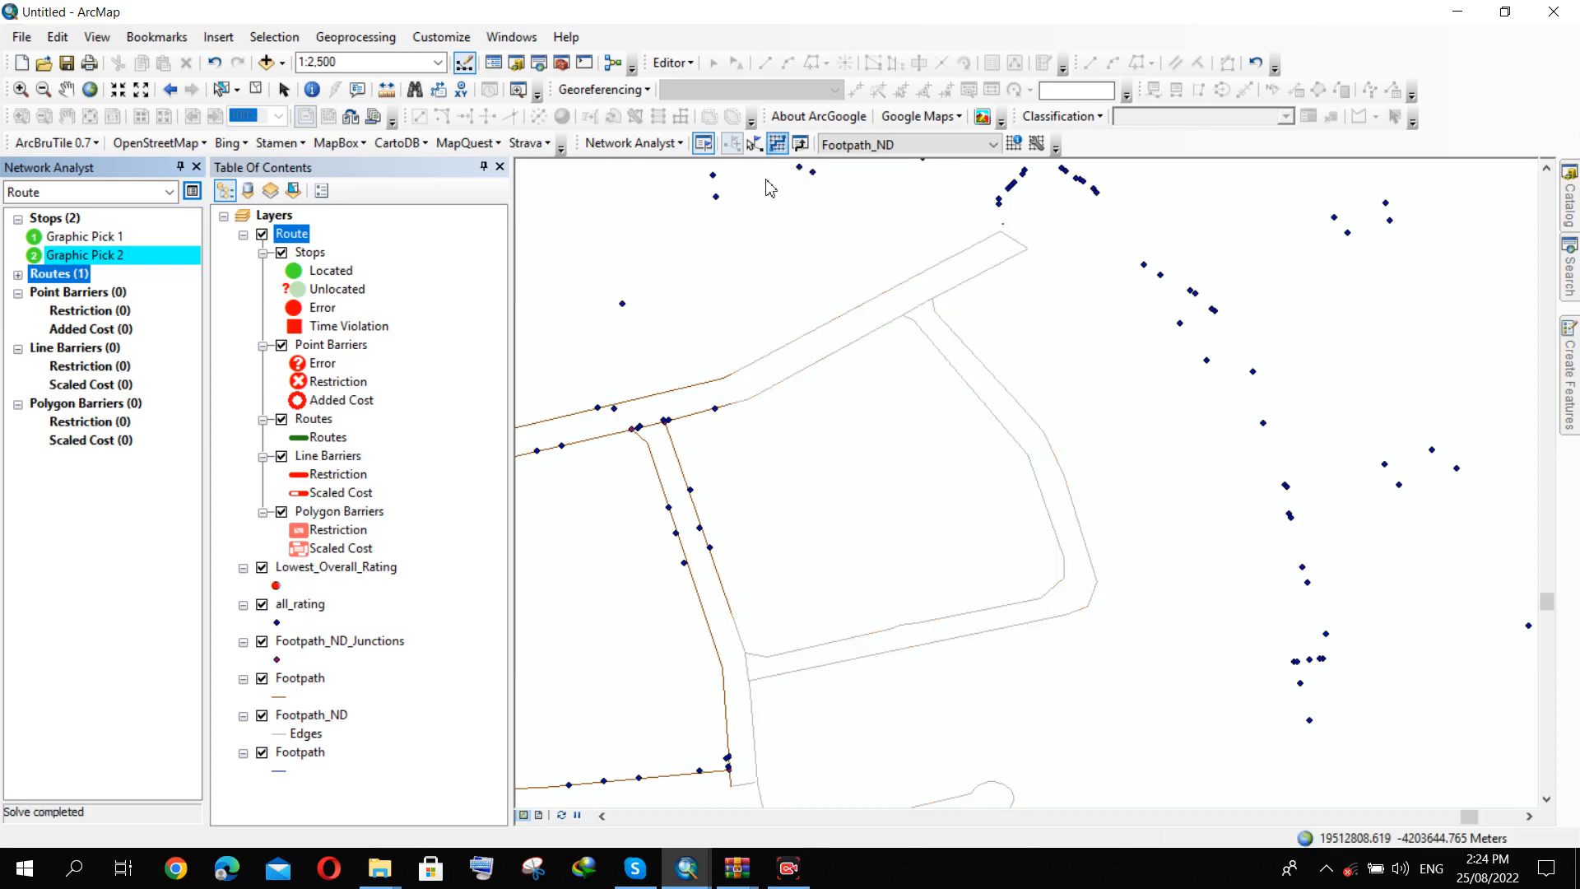
# Review the total minutes and total length of the newly solved route in the Routes attribute table.
pyautogui.rightClick(54, 280)
pyautogui.click(135, 436)
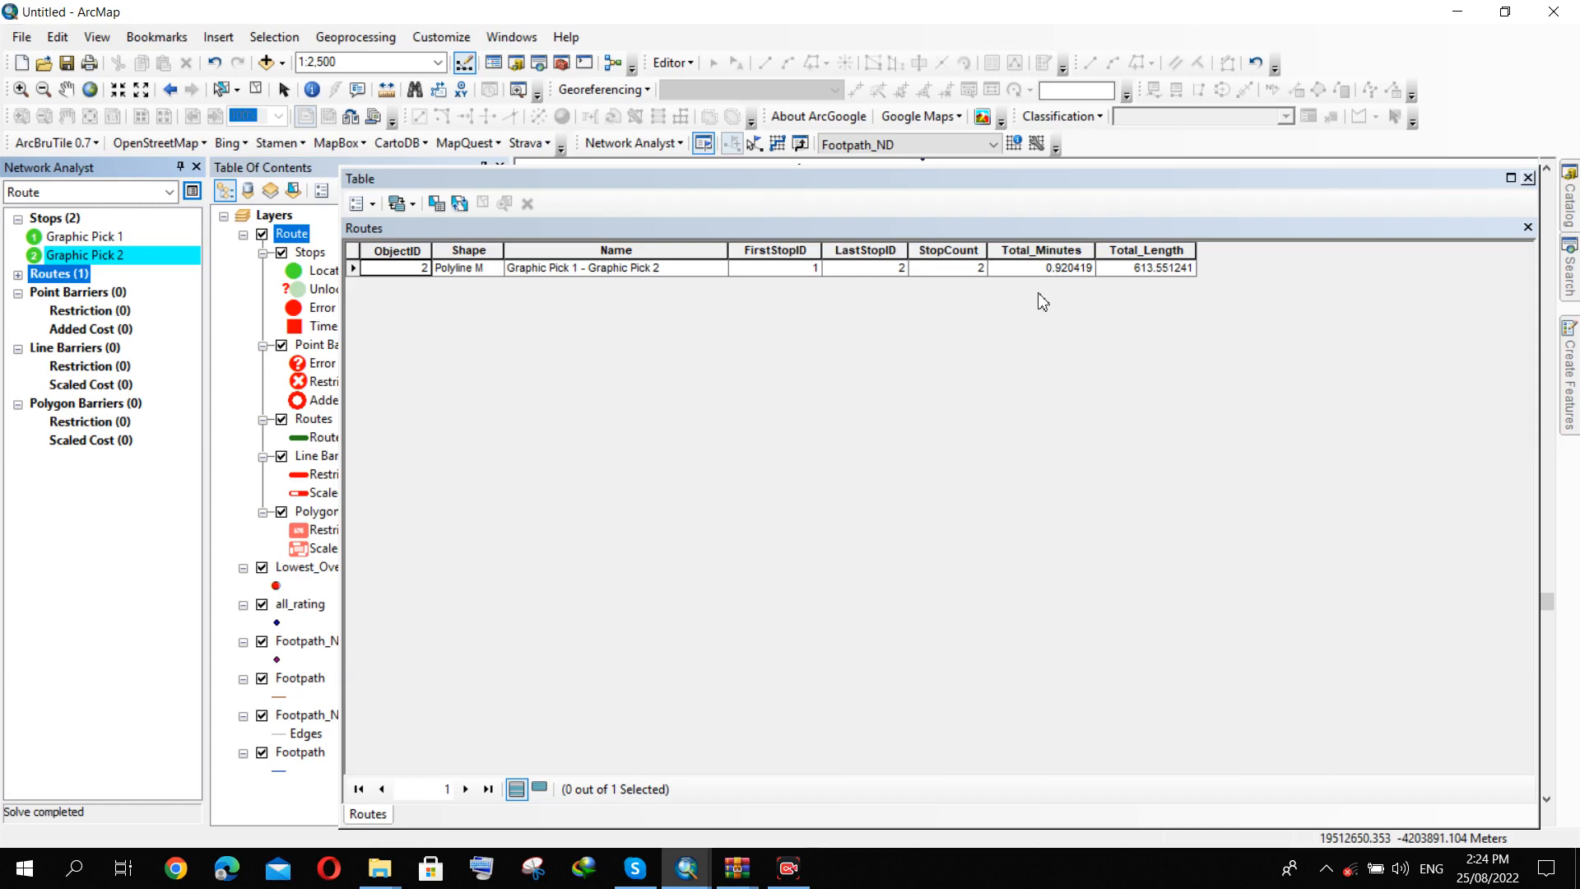
pyautogui.click(1528, 178)
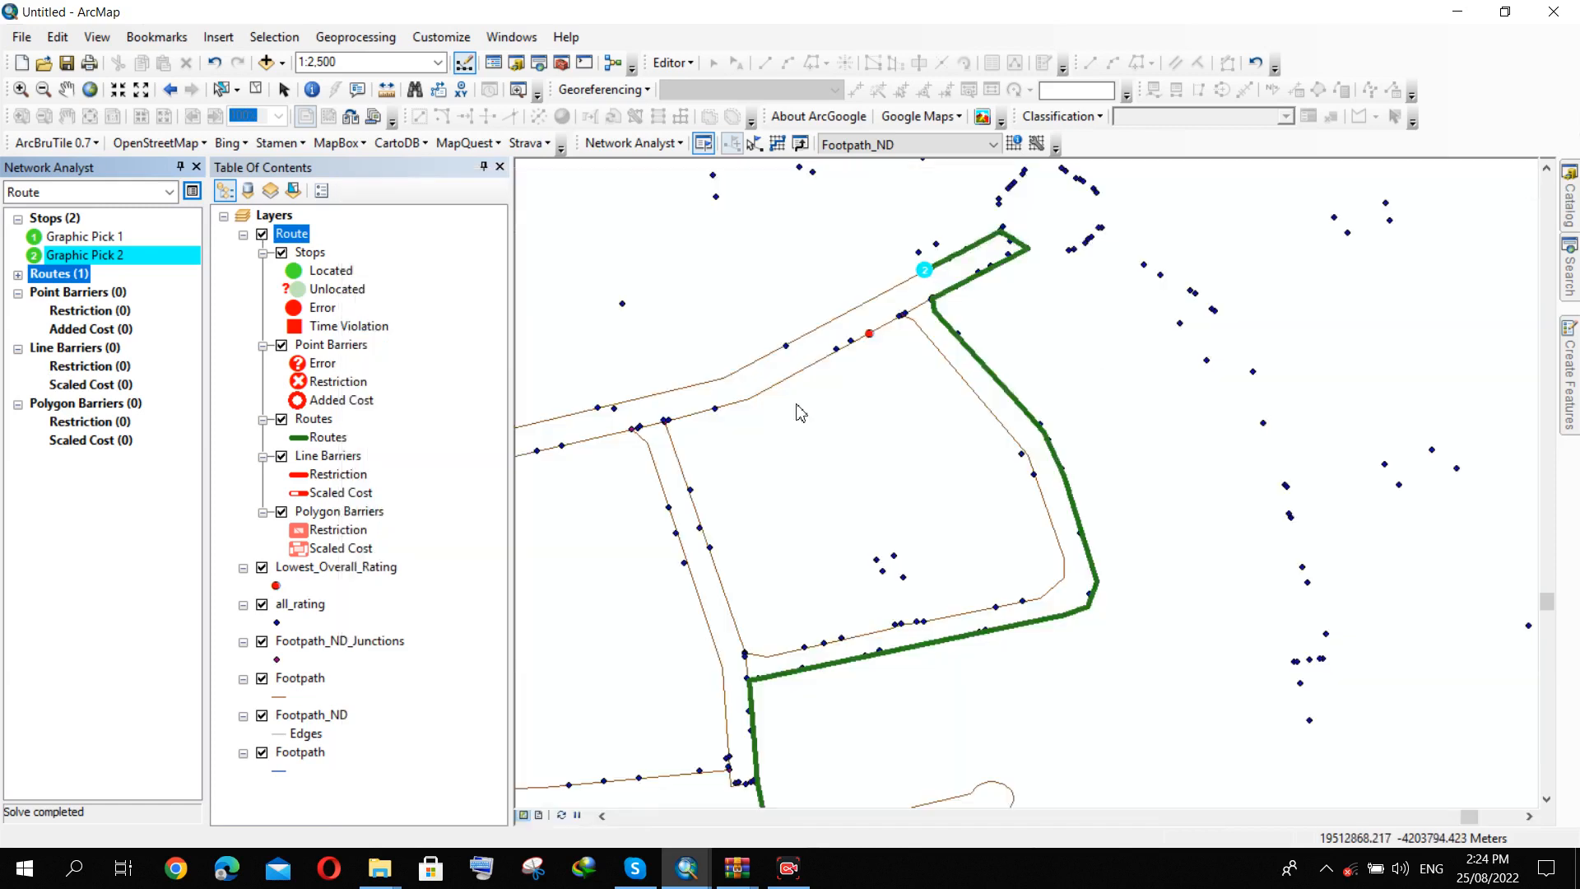
# Export all features of the solved route to a shapefile named Desire Route in the video generartion folder and add it to the map.
pyautogui.rightClick(81, 279)
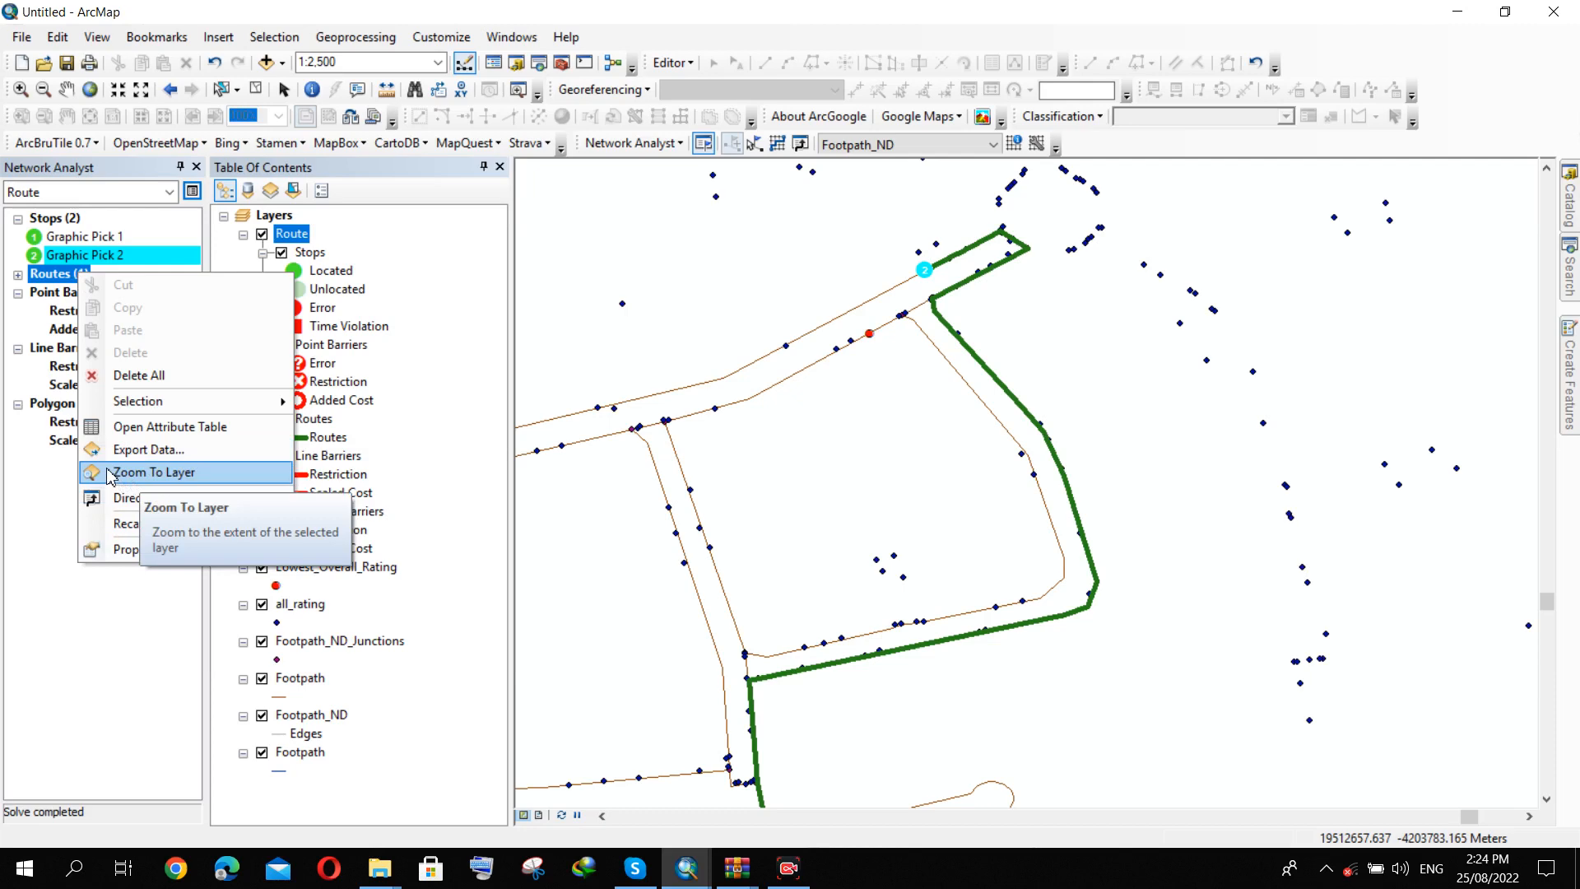
pyautogui.click(189, 452)
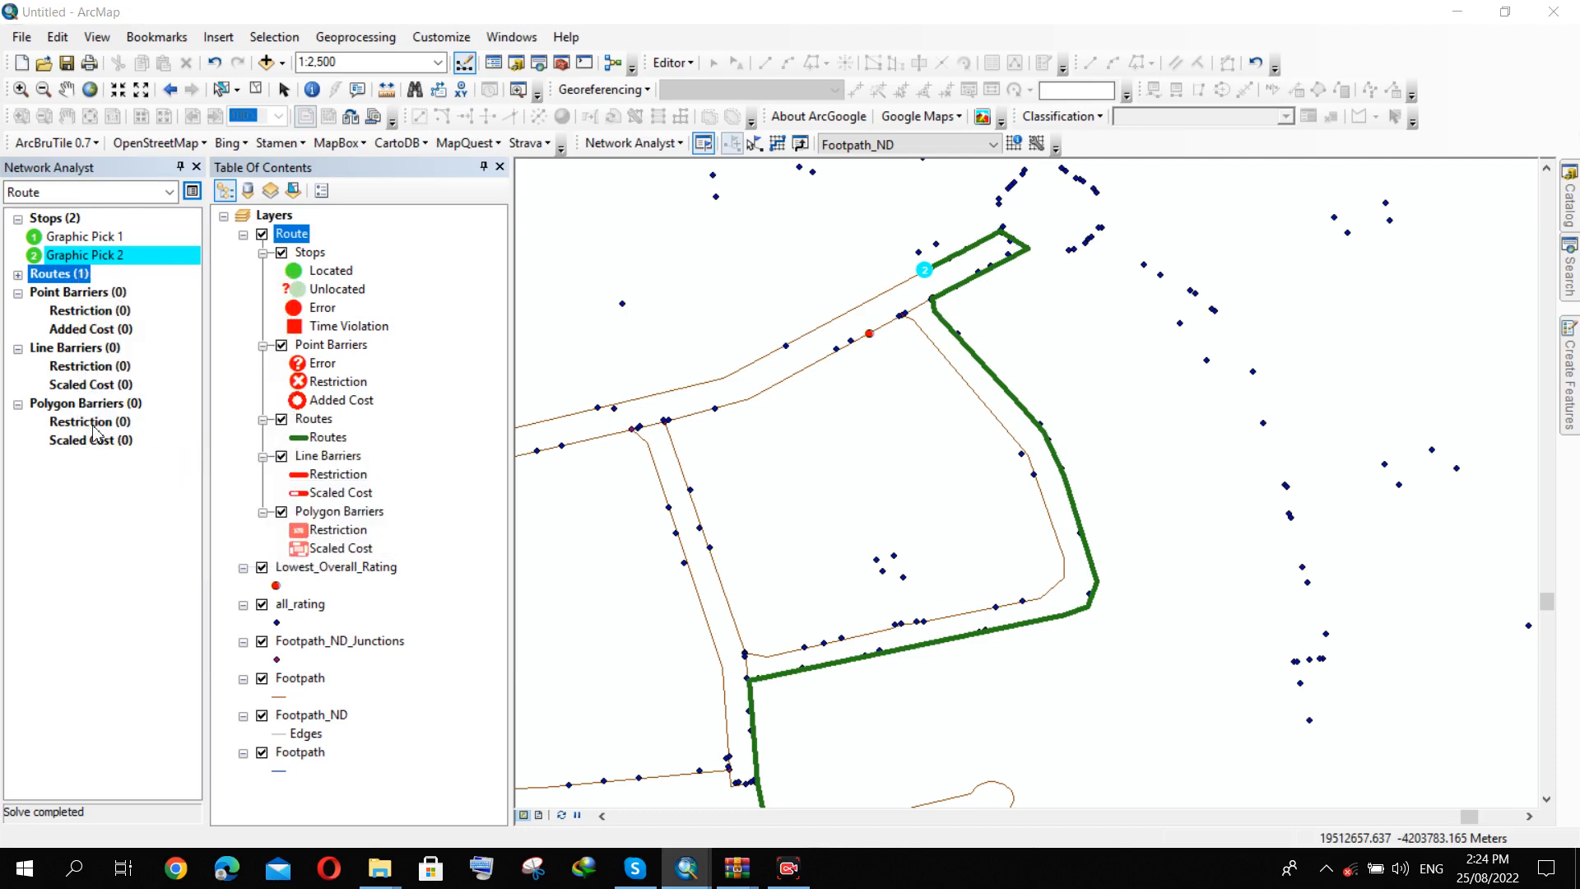
pyautogui.click(963, 463)
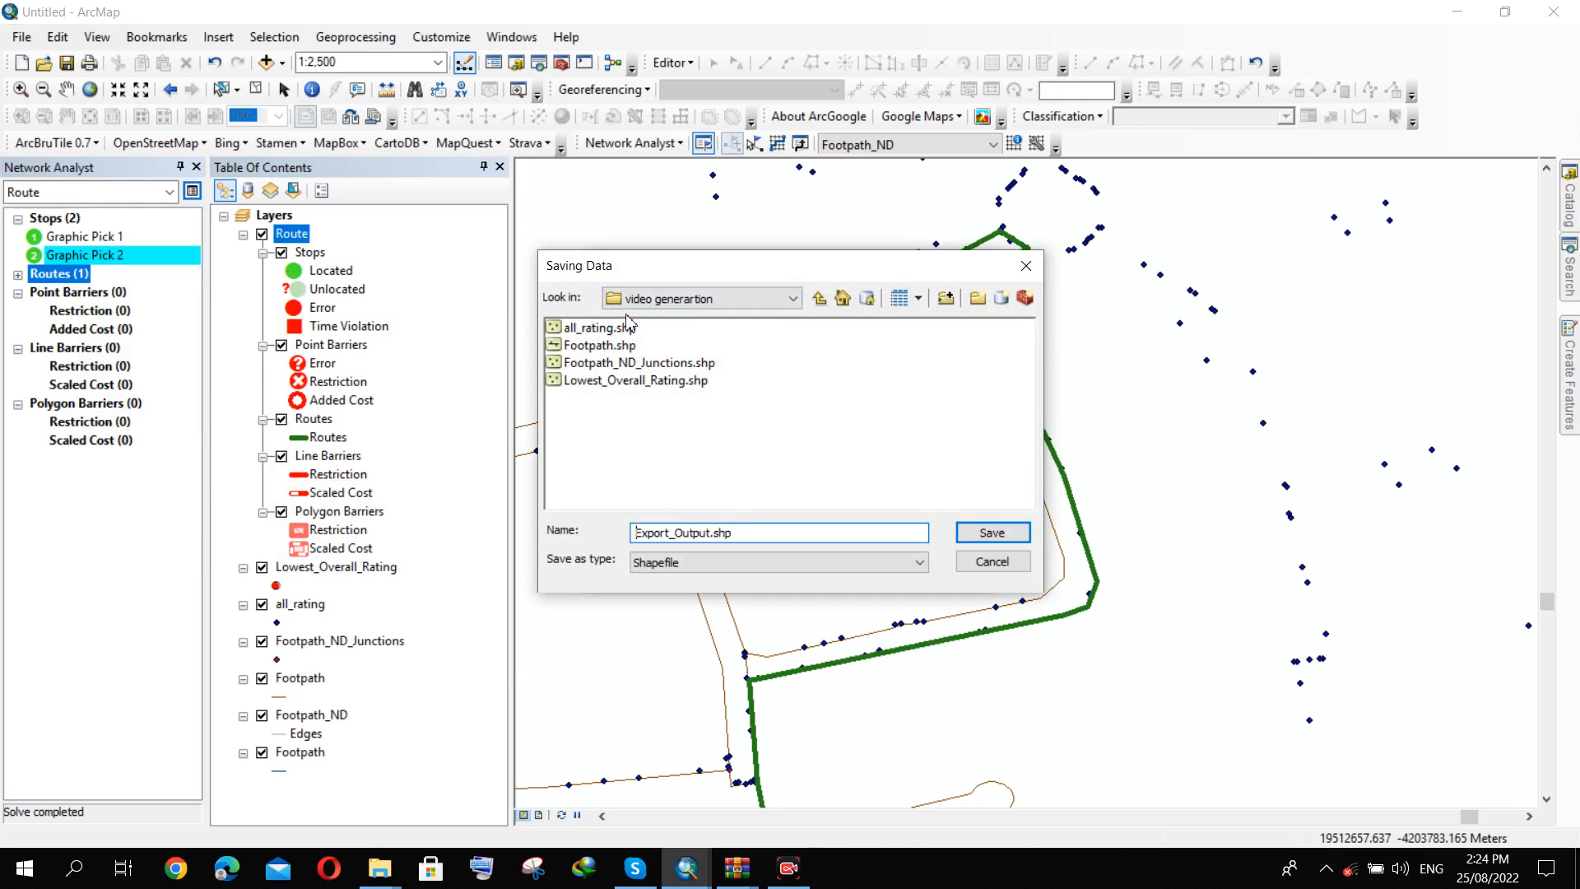
pyautogui.moveTo(721, 533); pyautogui.dragTo(635, 537)
pyautogui.write('Desire Route')
pyautogui.click(990, 534)
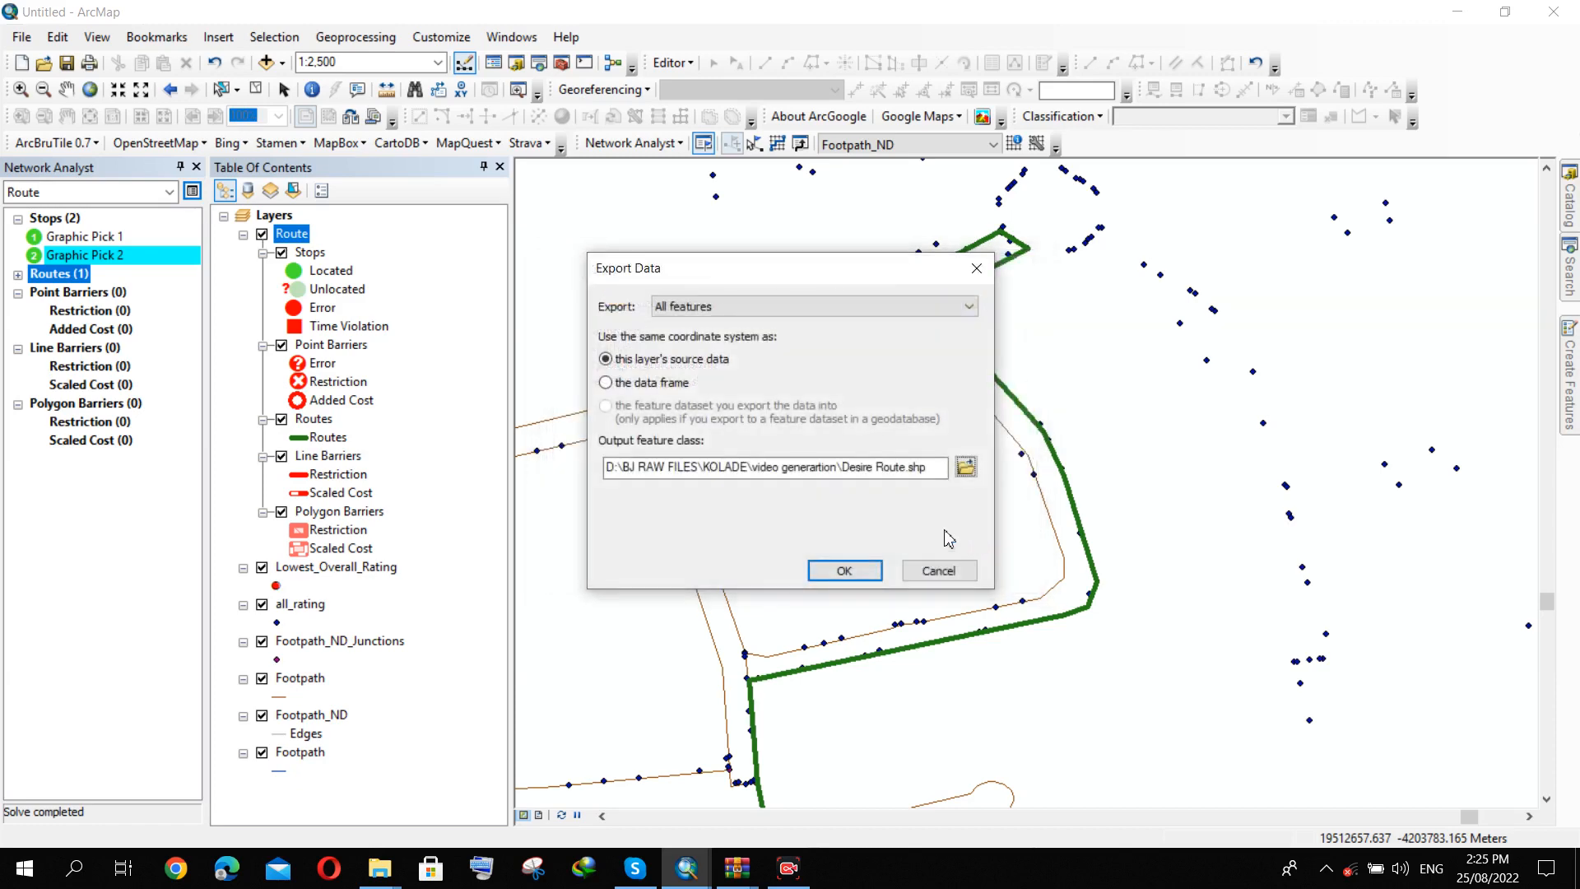
pyautogui.click(844, 570)
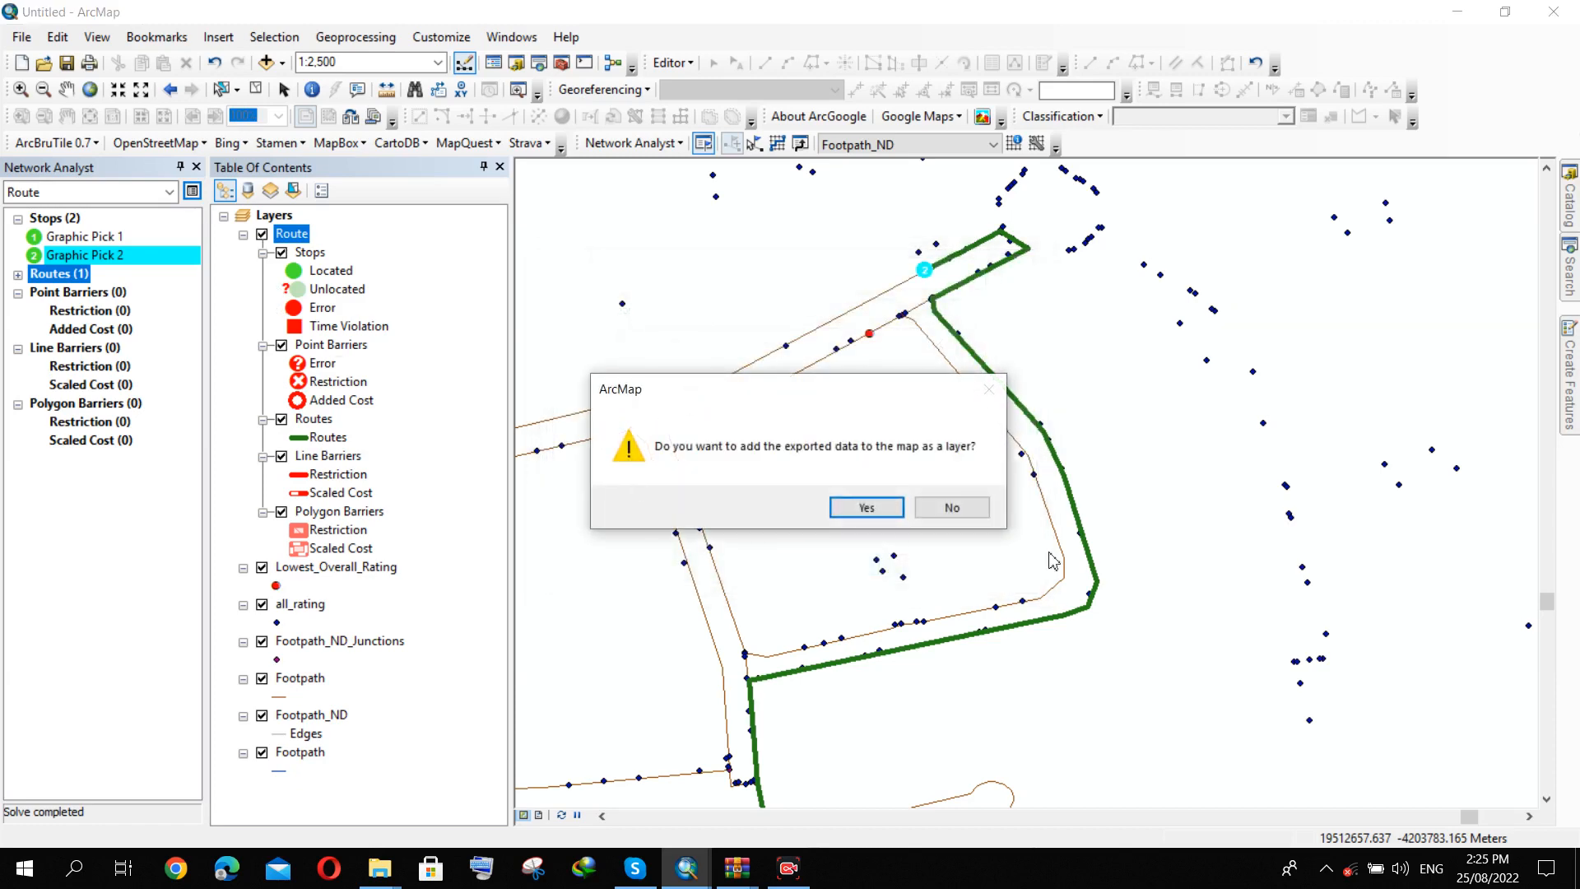
pyautogui.click(867, 510)
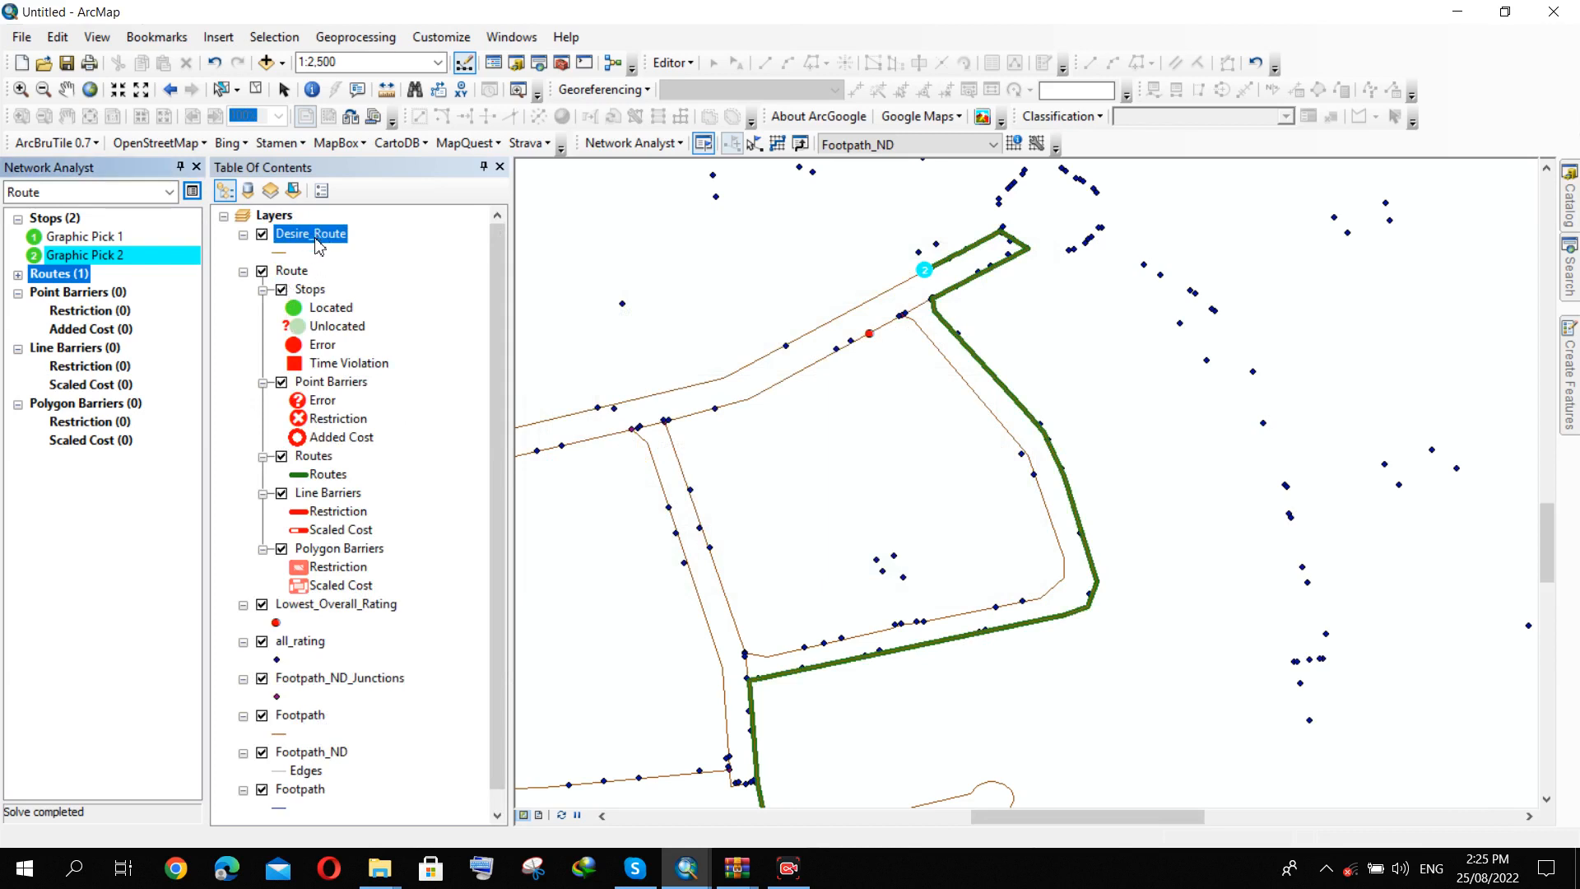
# Turn off the Route analysis layer's visibility and collapse its legend in the table of contents.
pyautogui.rightClick(79, 280)
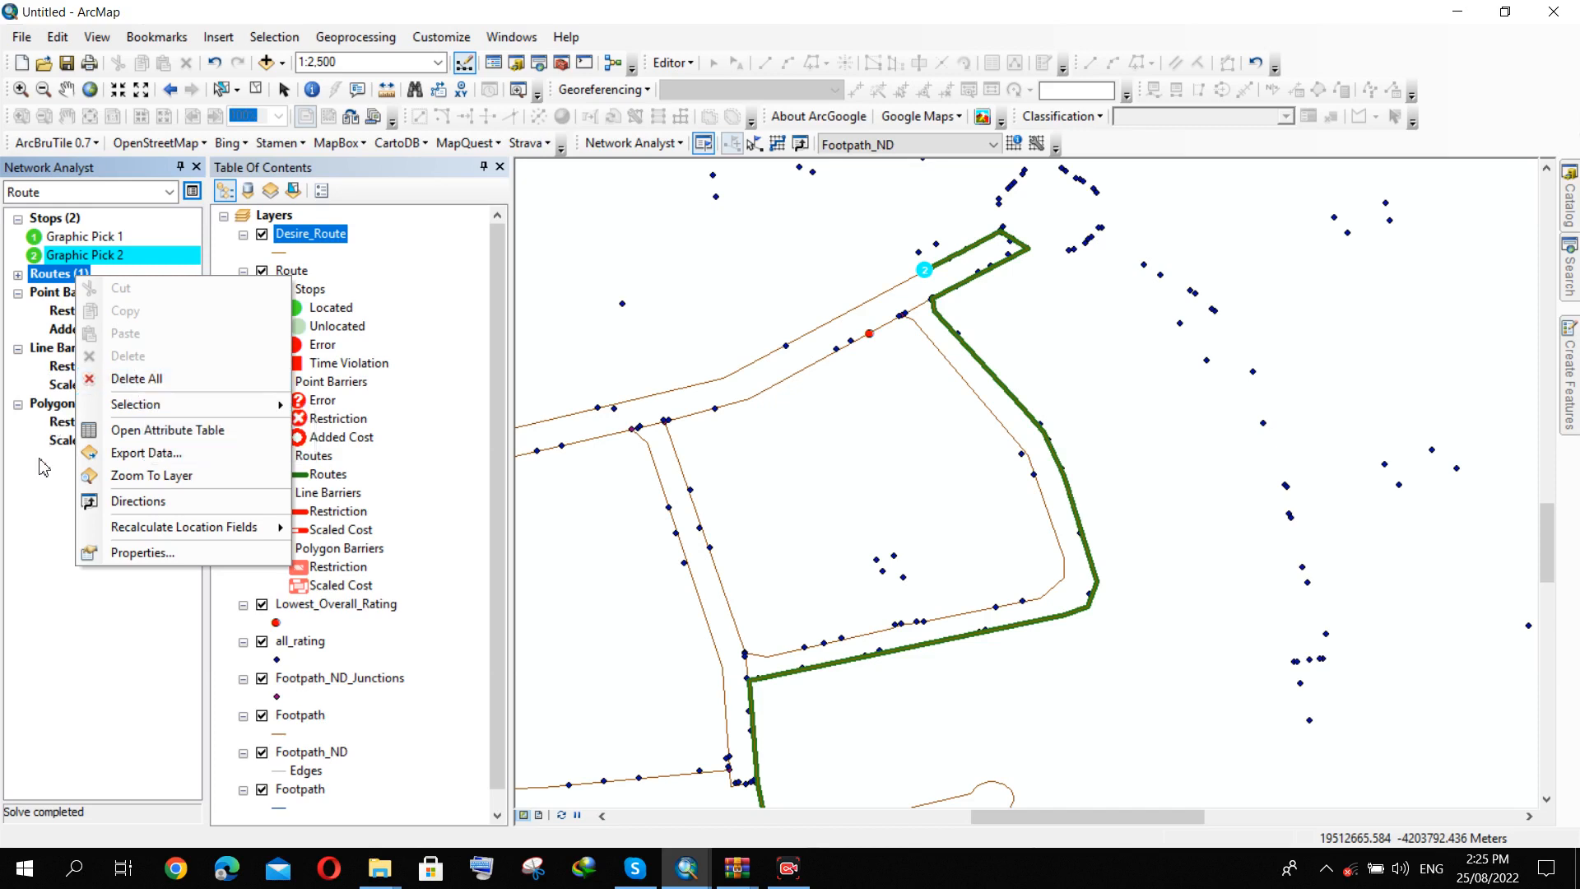
pyautogui.click(137, 379)
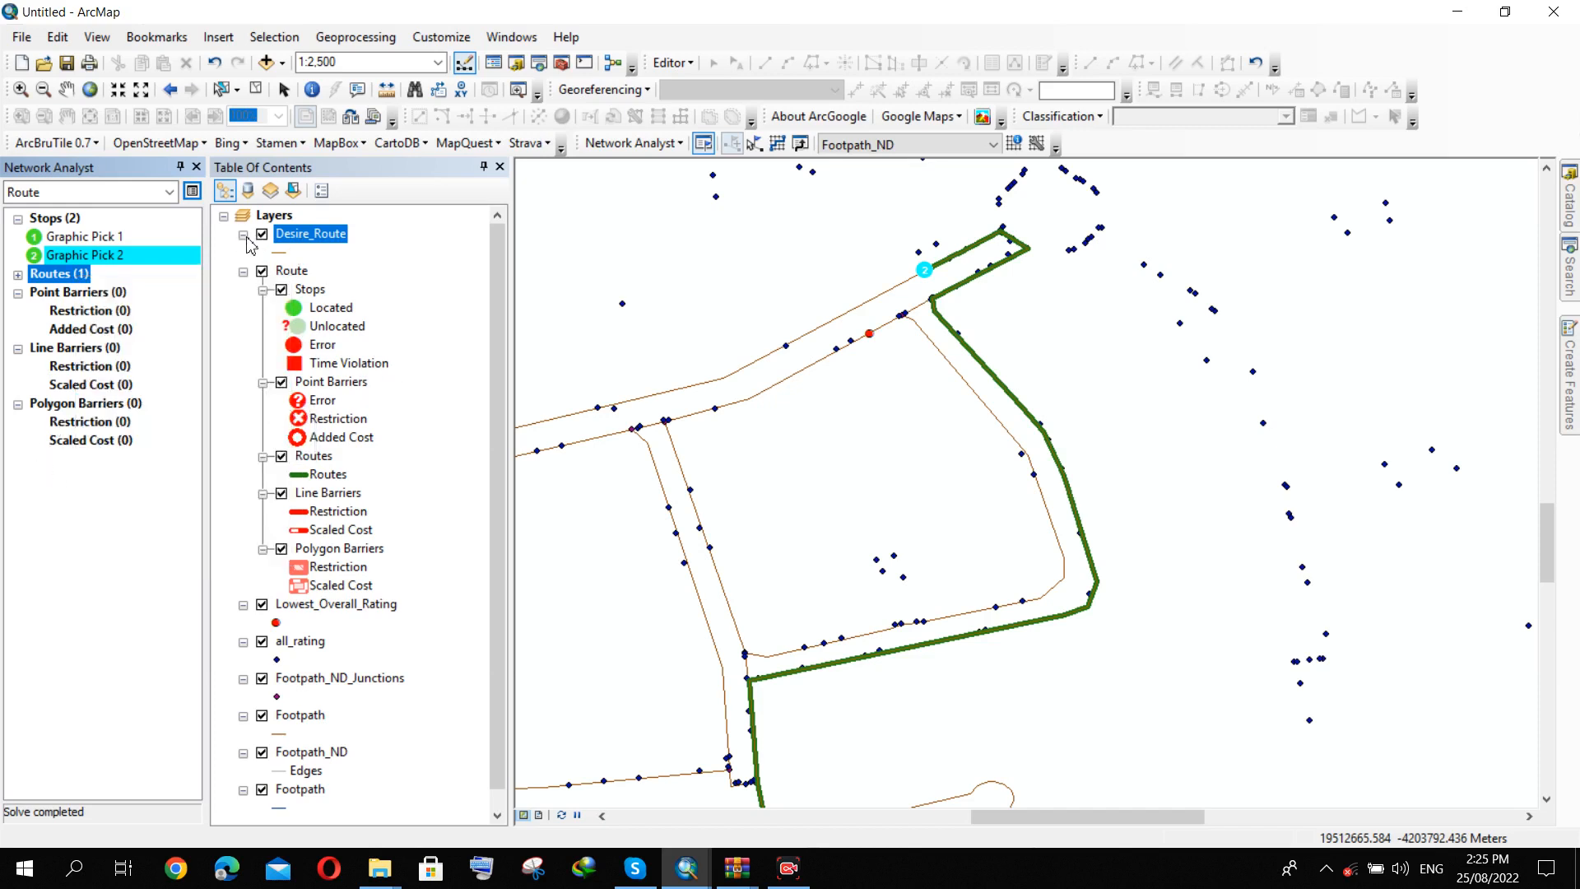
pyautogui.click(261, 271)
pyautogui.click(243, 272)
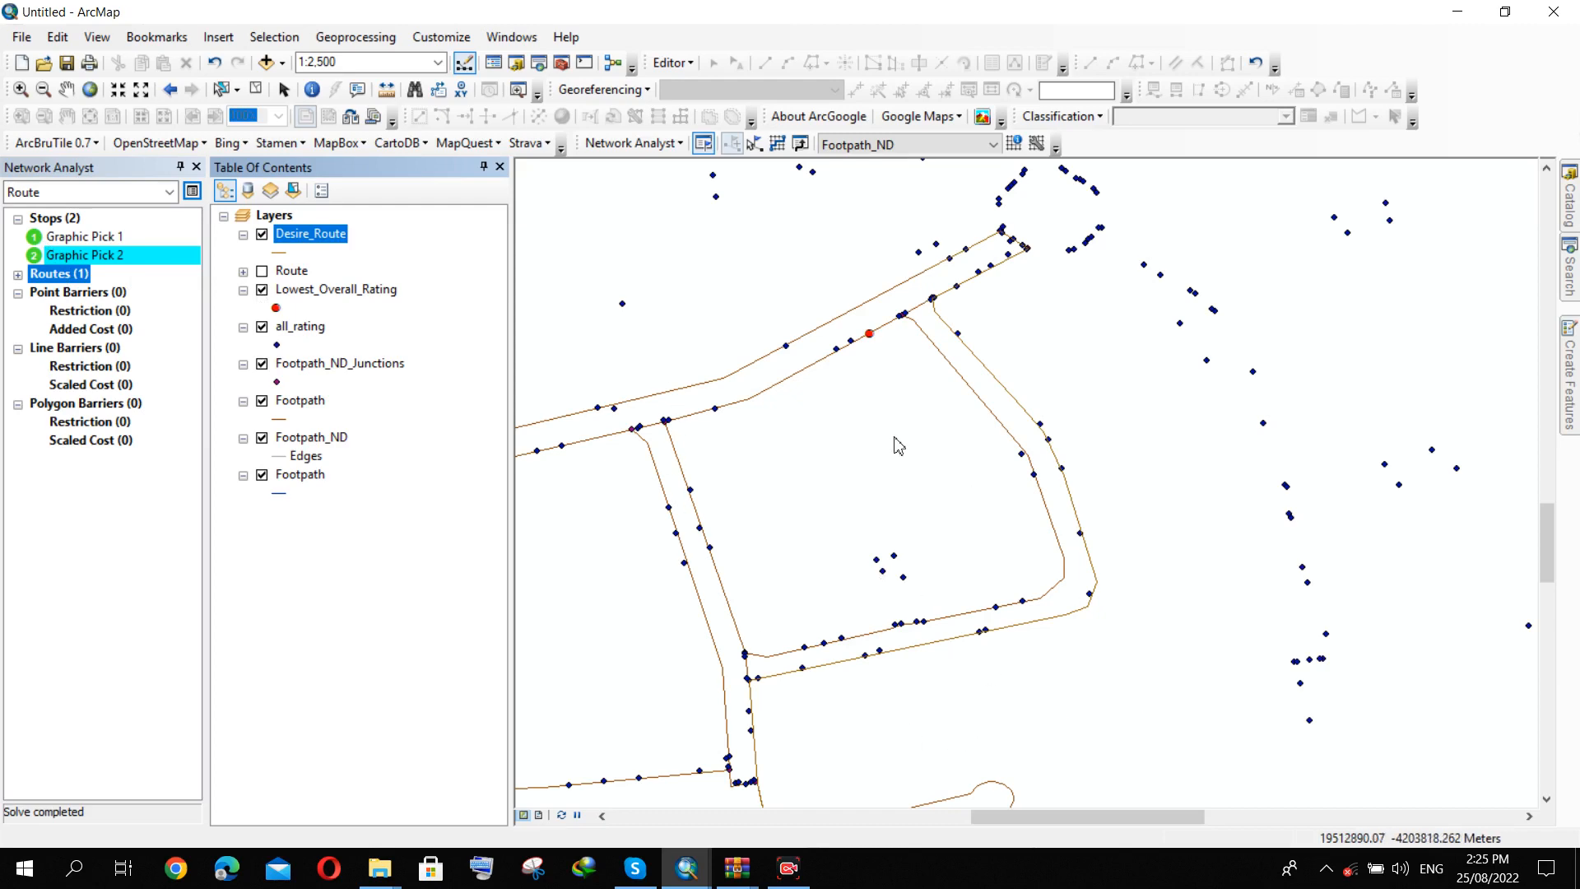
# Create a new Closest Facility analysis layer on the Footpath_ND network.
pyautogui.scroll(3, 1094, 453)
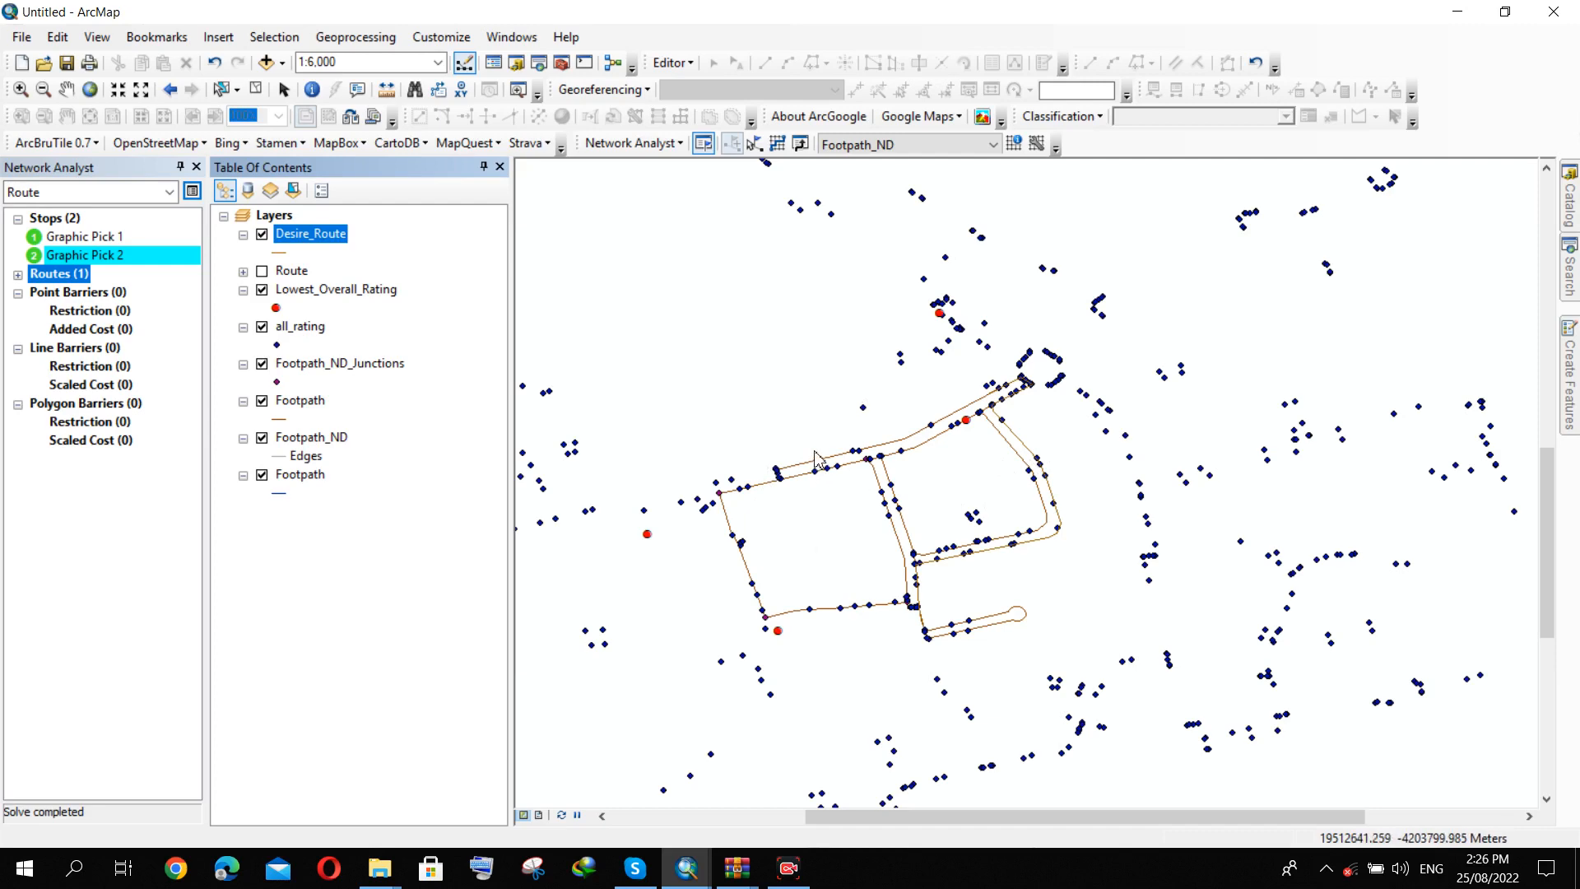
pyautogui.scroll(-1, 815, 458)
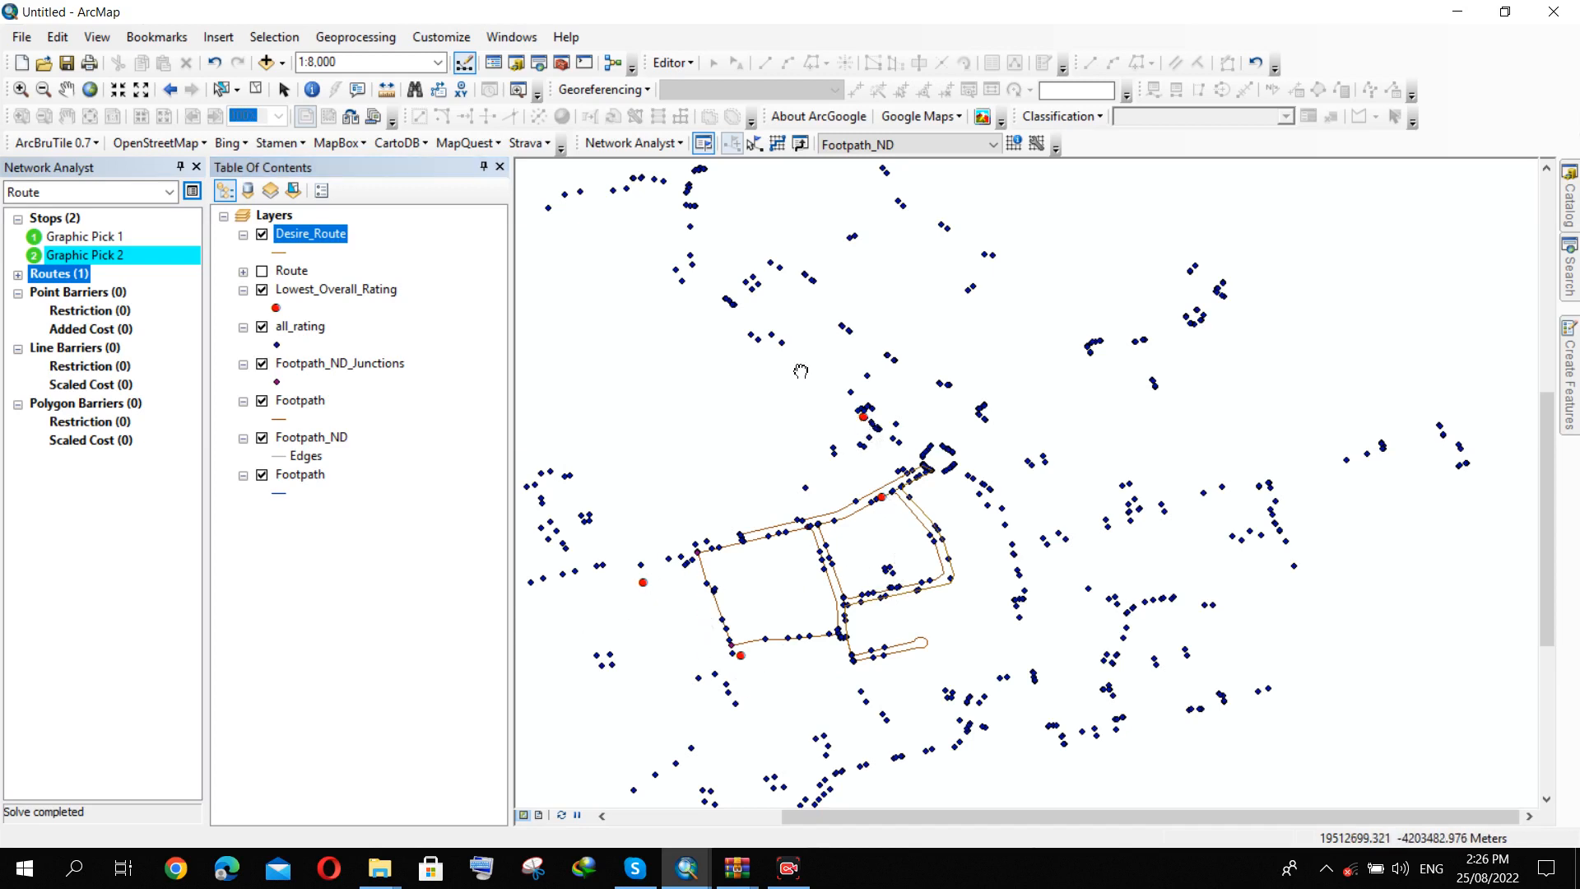
pyautogui.scroll(2, 913, 490)
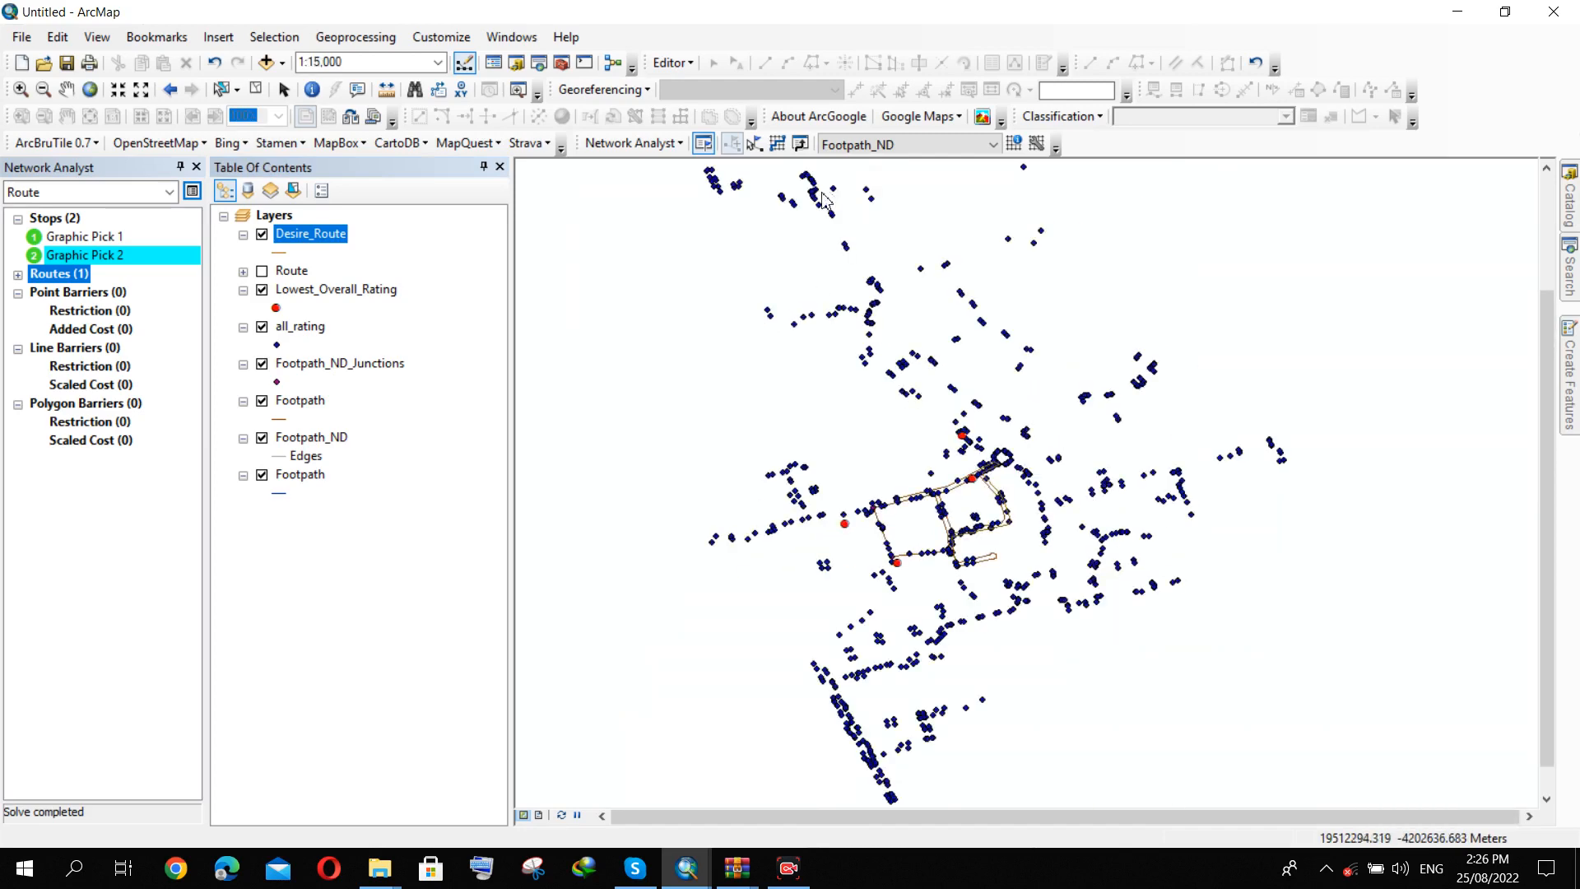
pyautogui.scroll(1, 778, 189)
pyautogui.scroll(2, 765, 388)
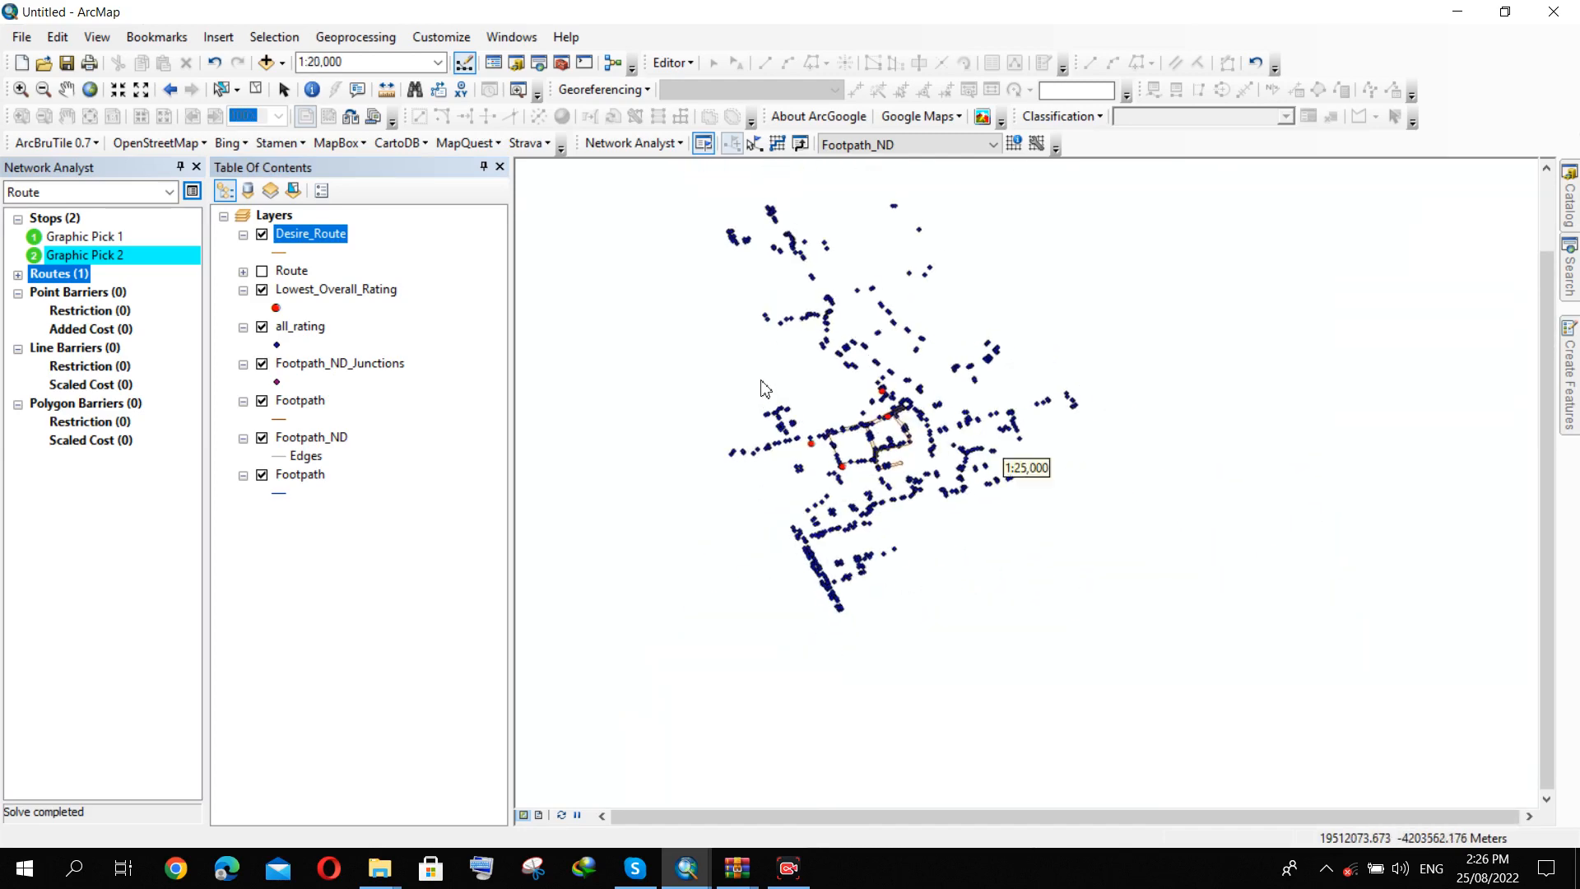
pyautogui.scroll(-2, 767, 246)
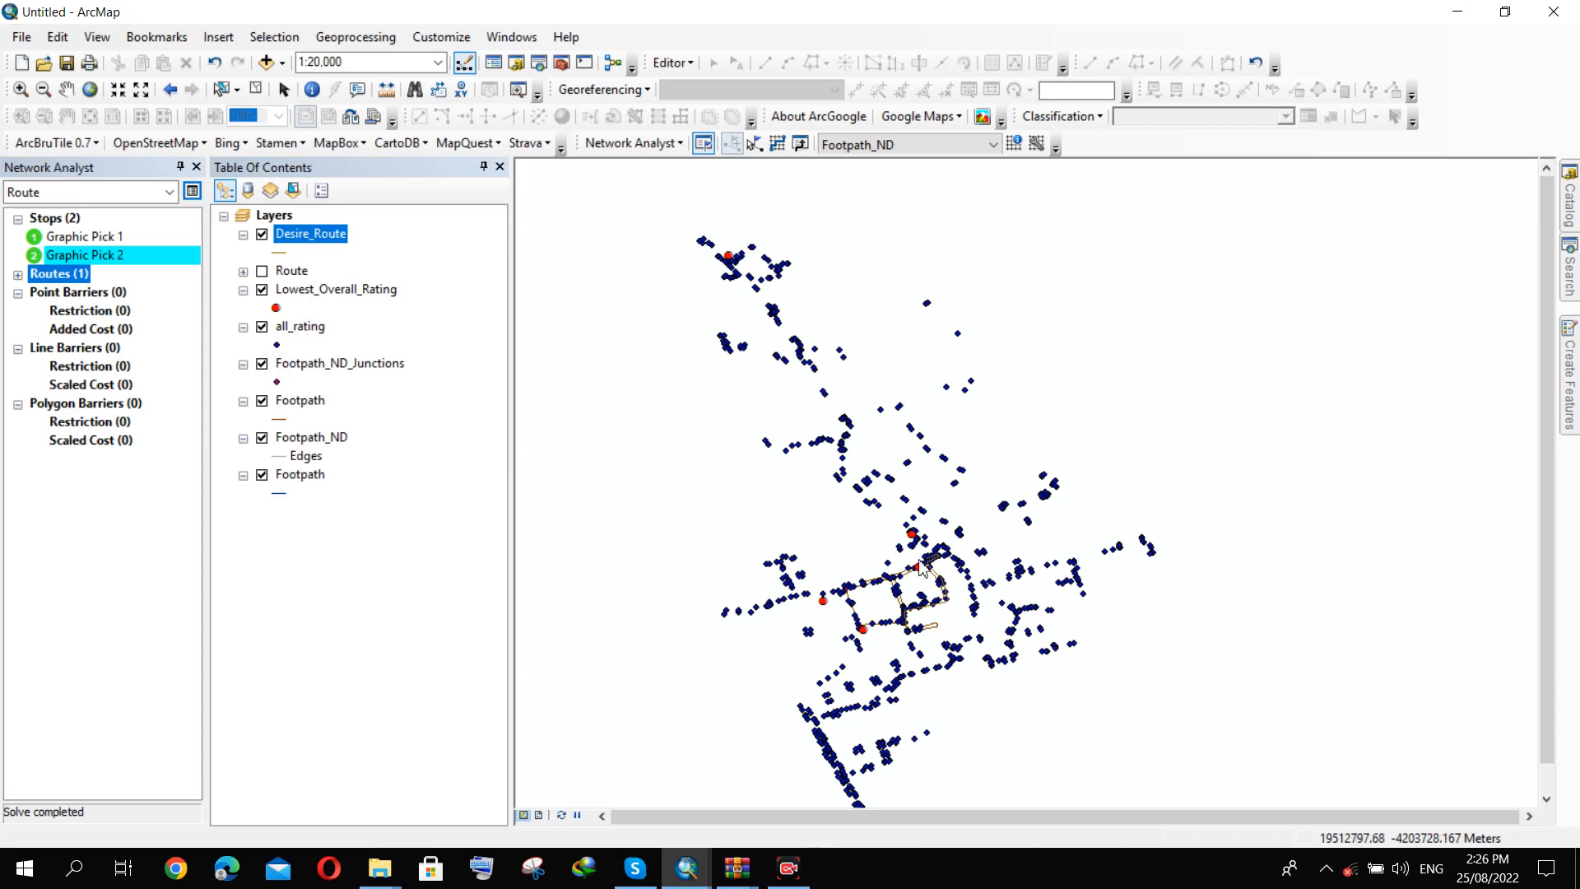
pyautogui.click(662, 153)
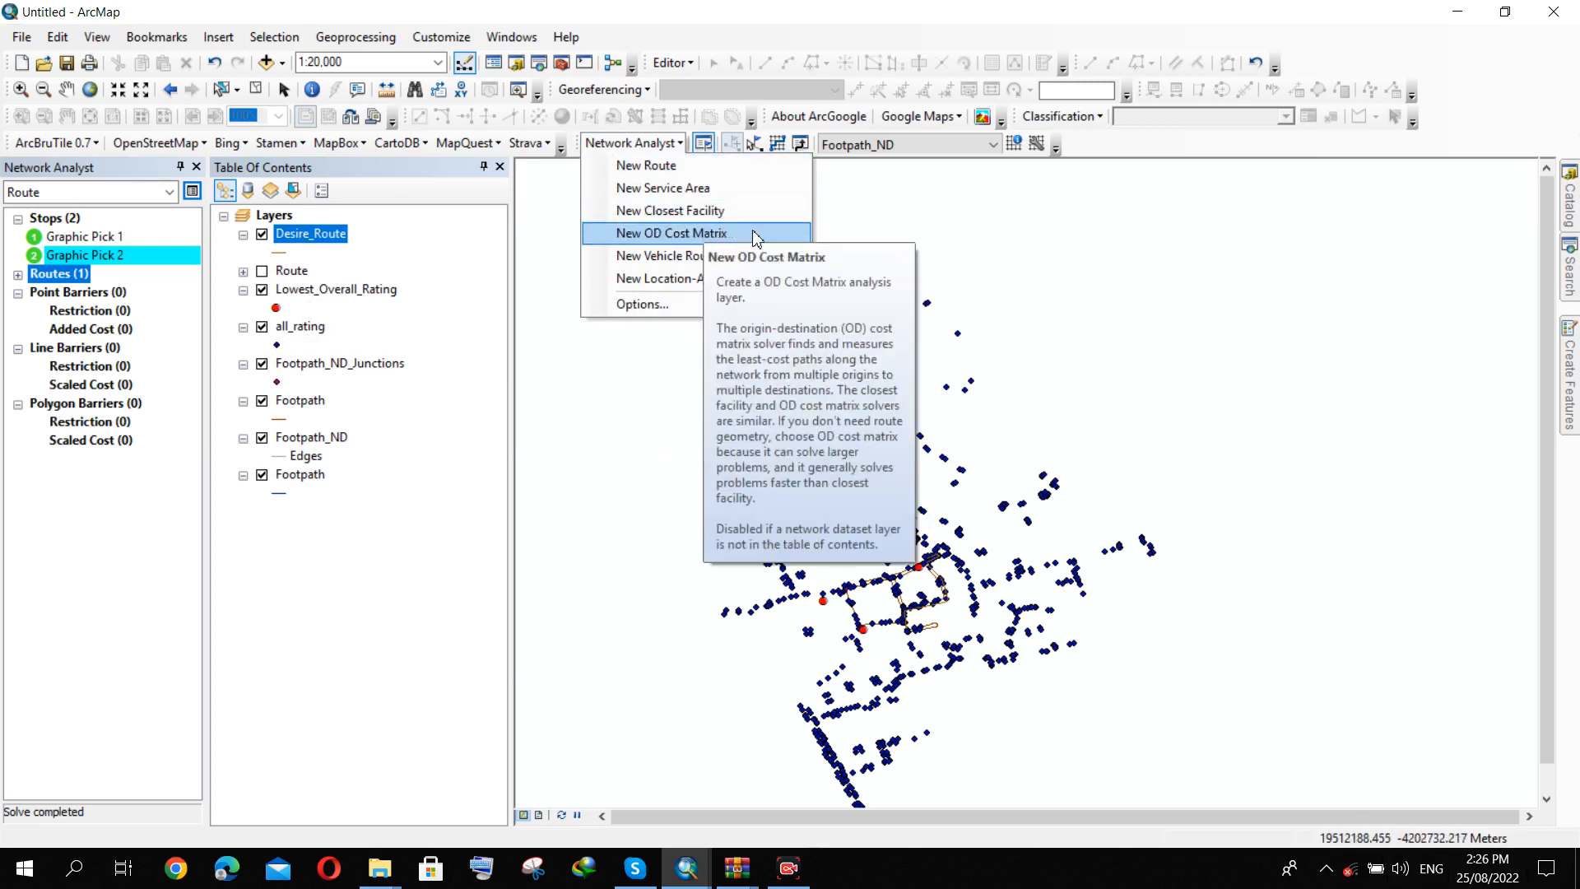
pyautogui.click(718, 212)
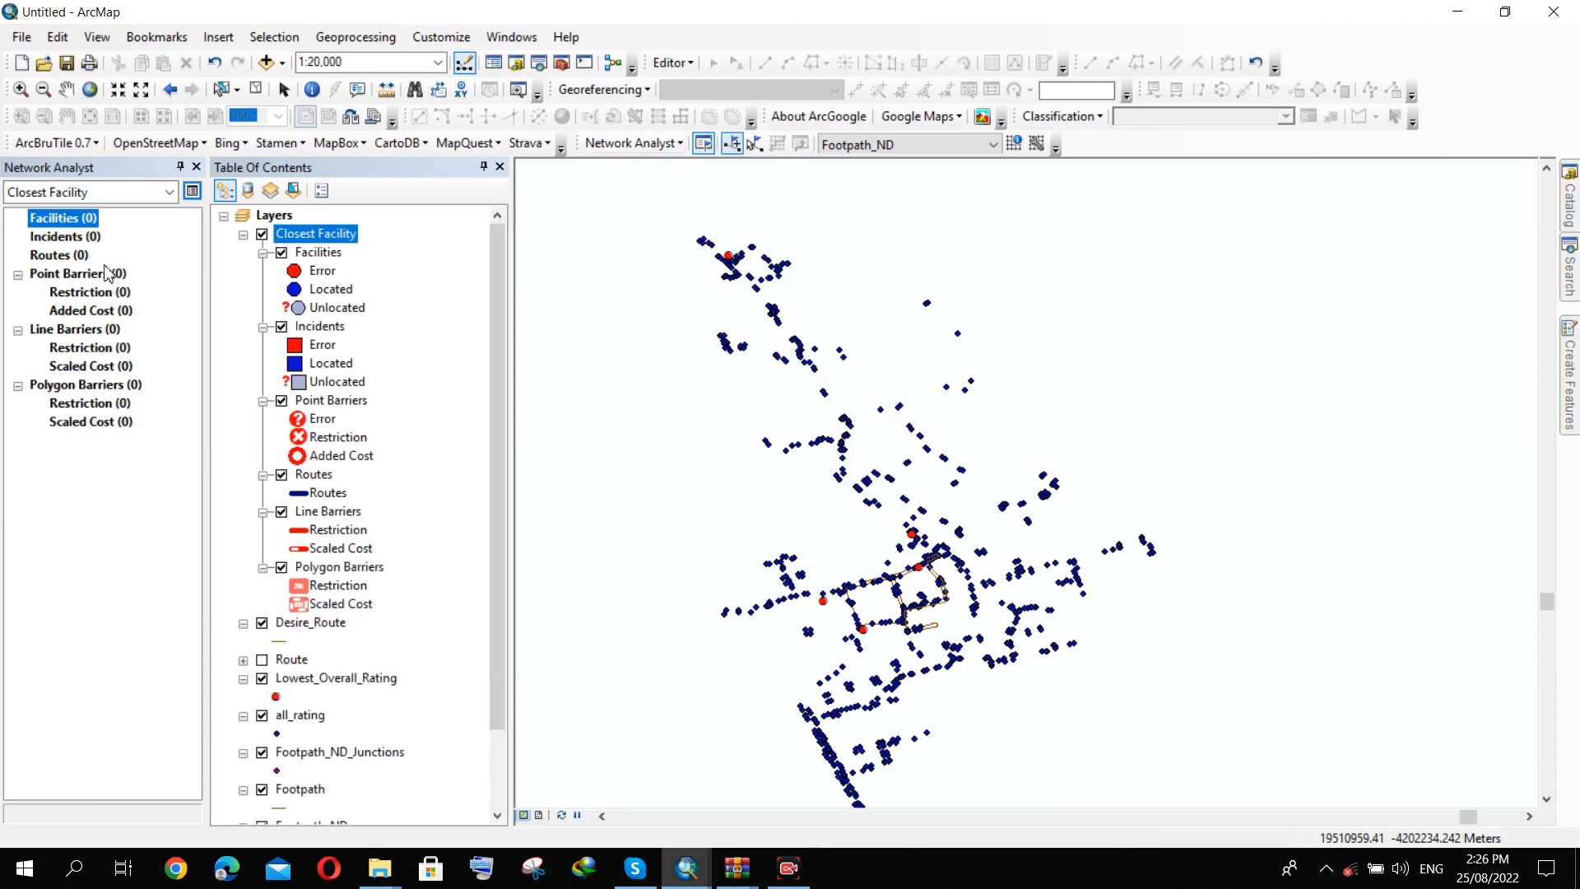
# Load the Lowest_Overall_Rating points as facilities, using geometry with a search tolerance of 5000 meters.
pyautogui.rightClick(73, 222)
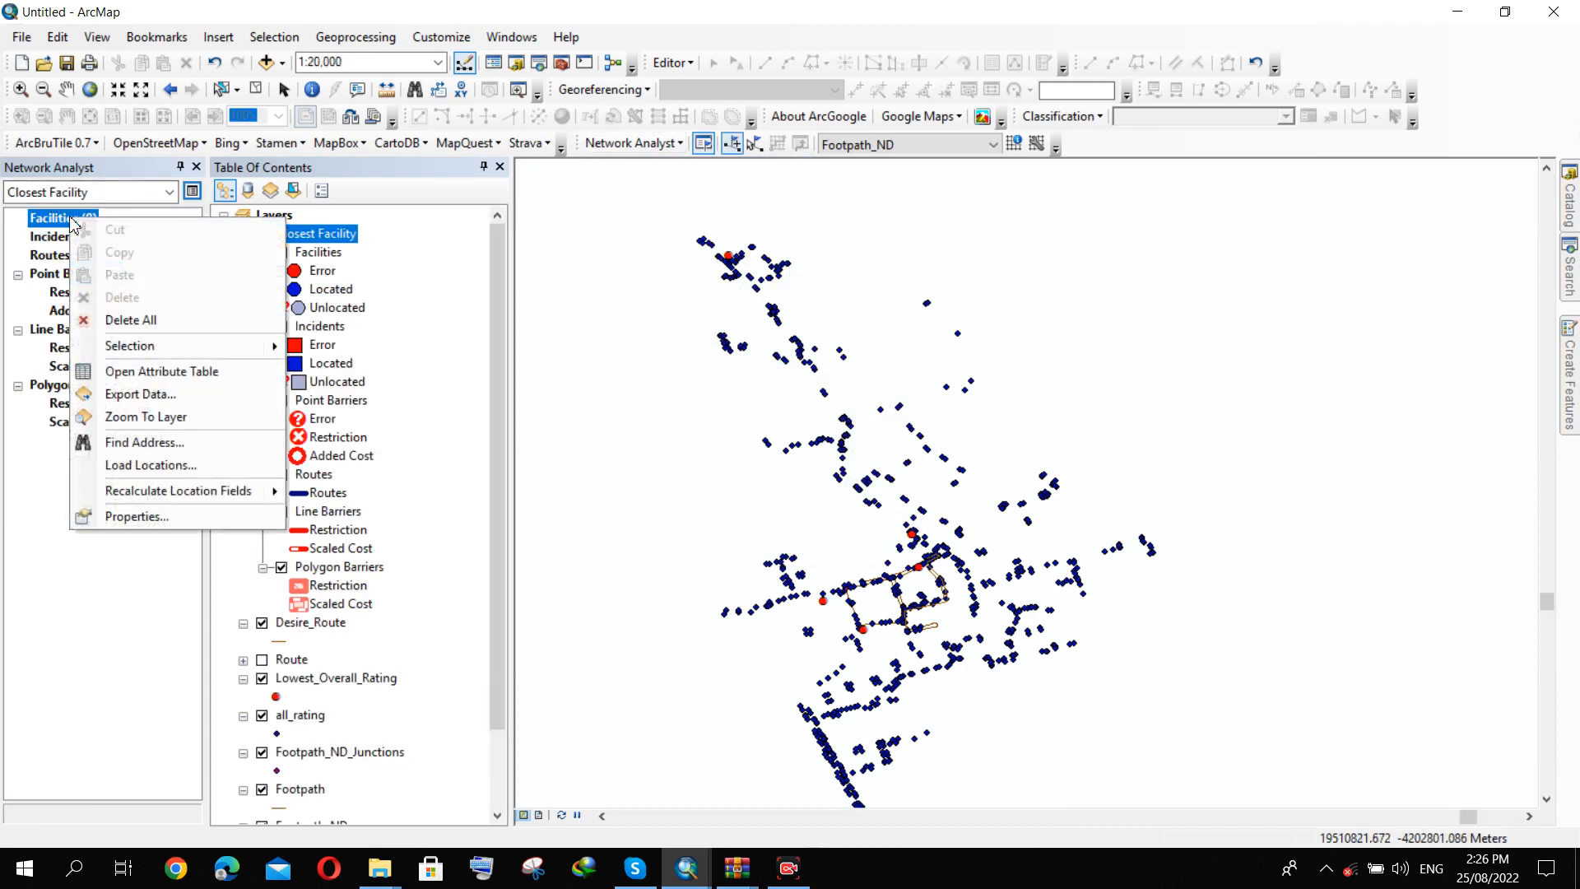
pyautogui.click(206, 462)
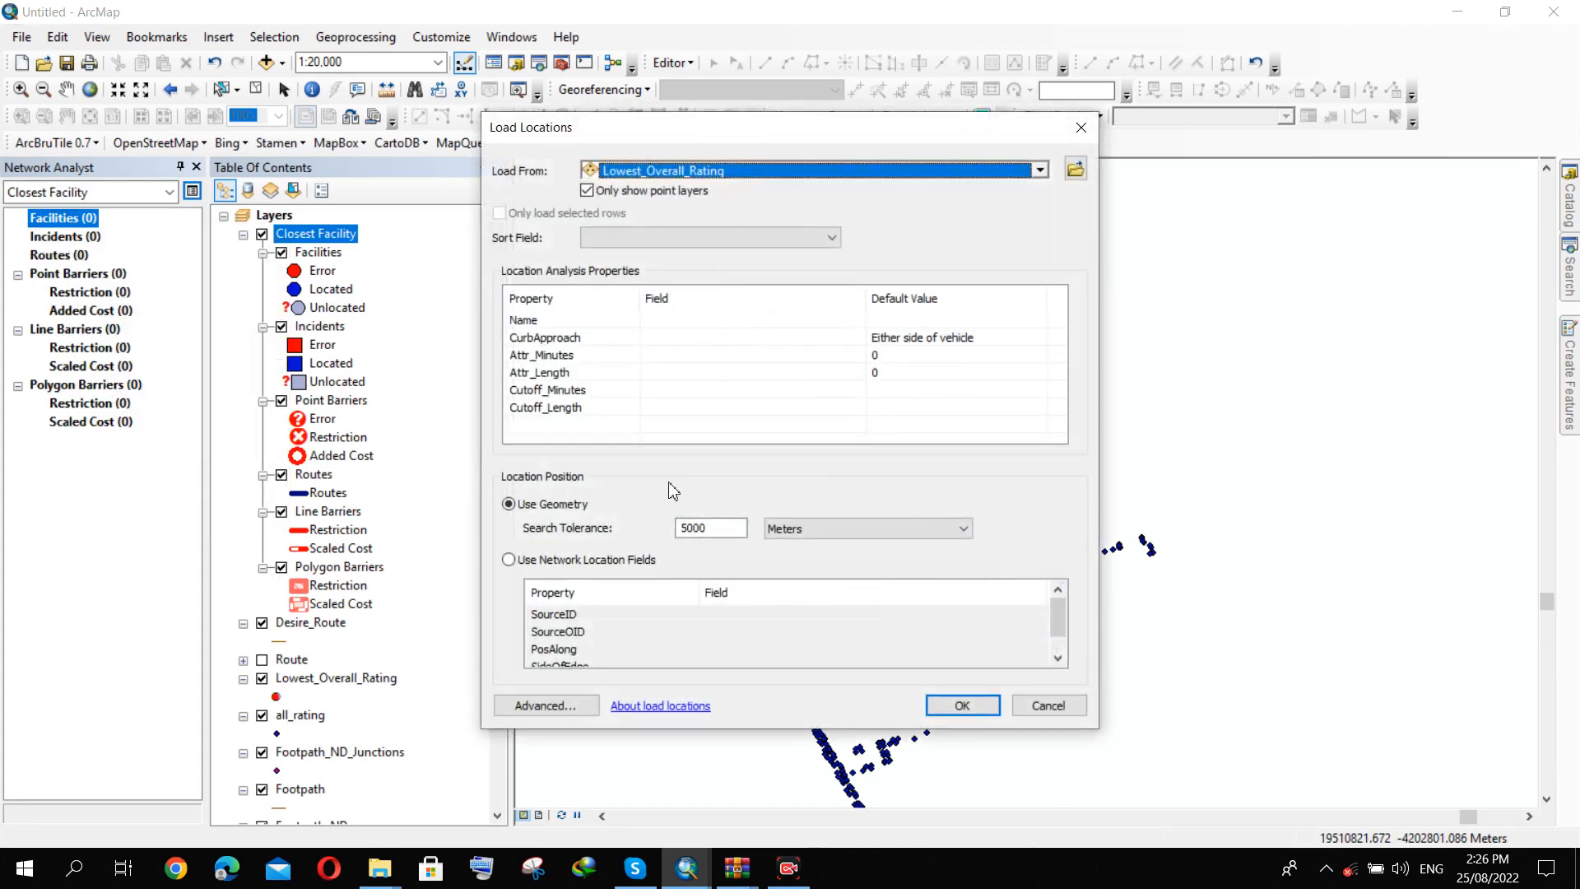
pyautogui.click(776, 172)
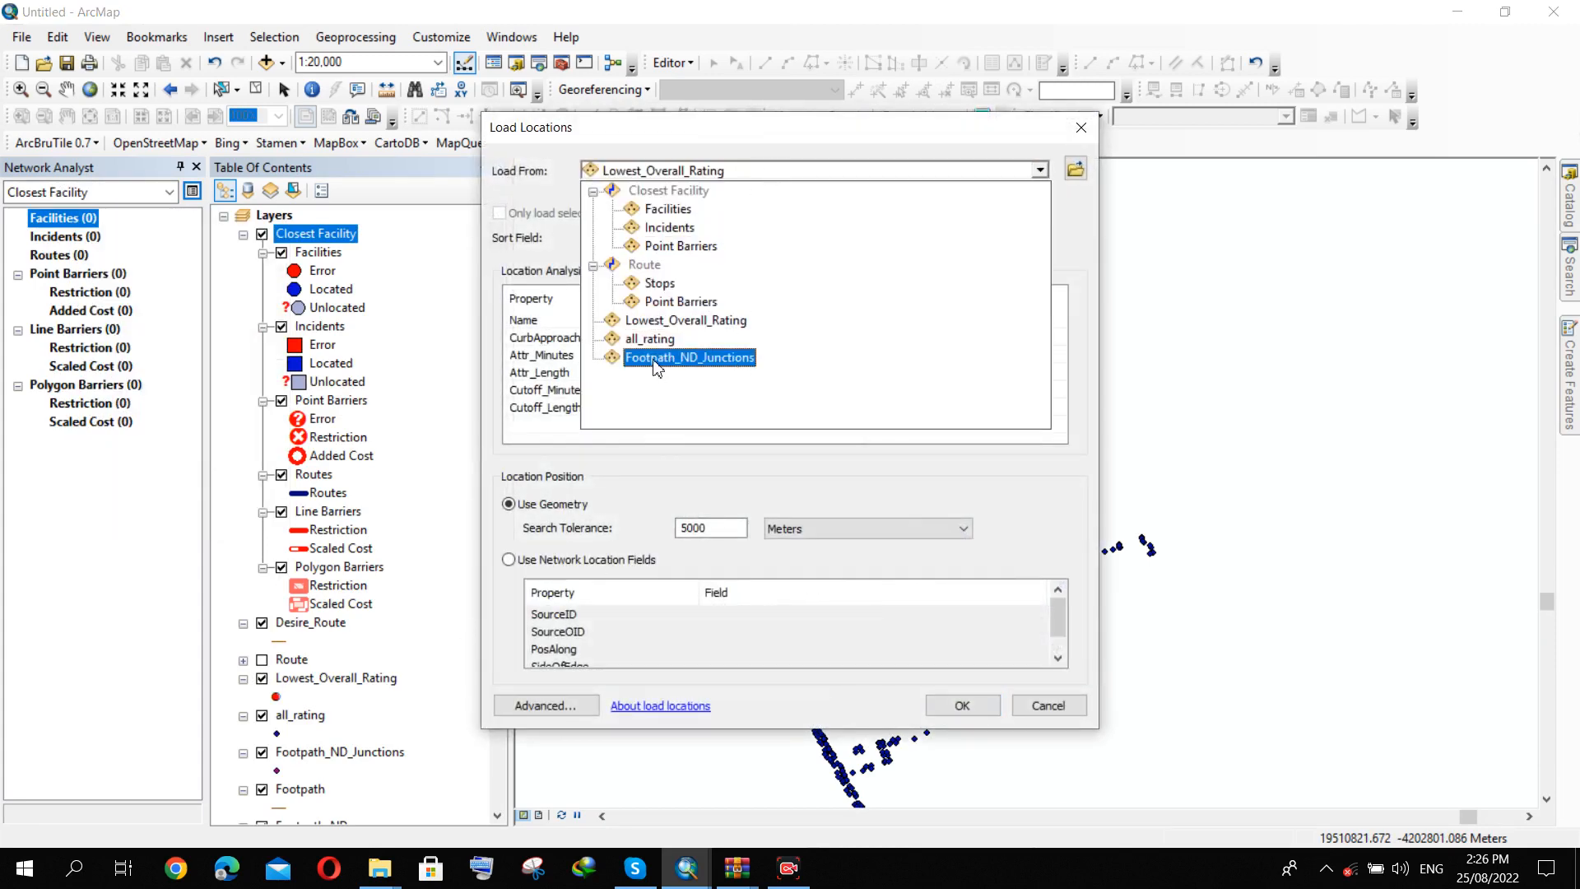
pyautogui.click(709, 323)
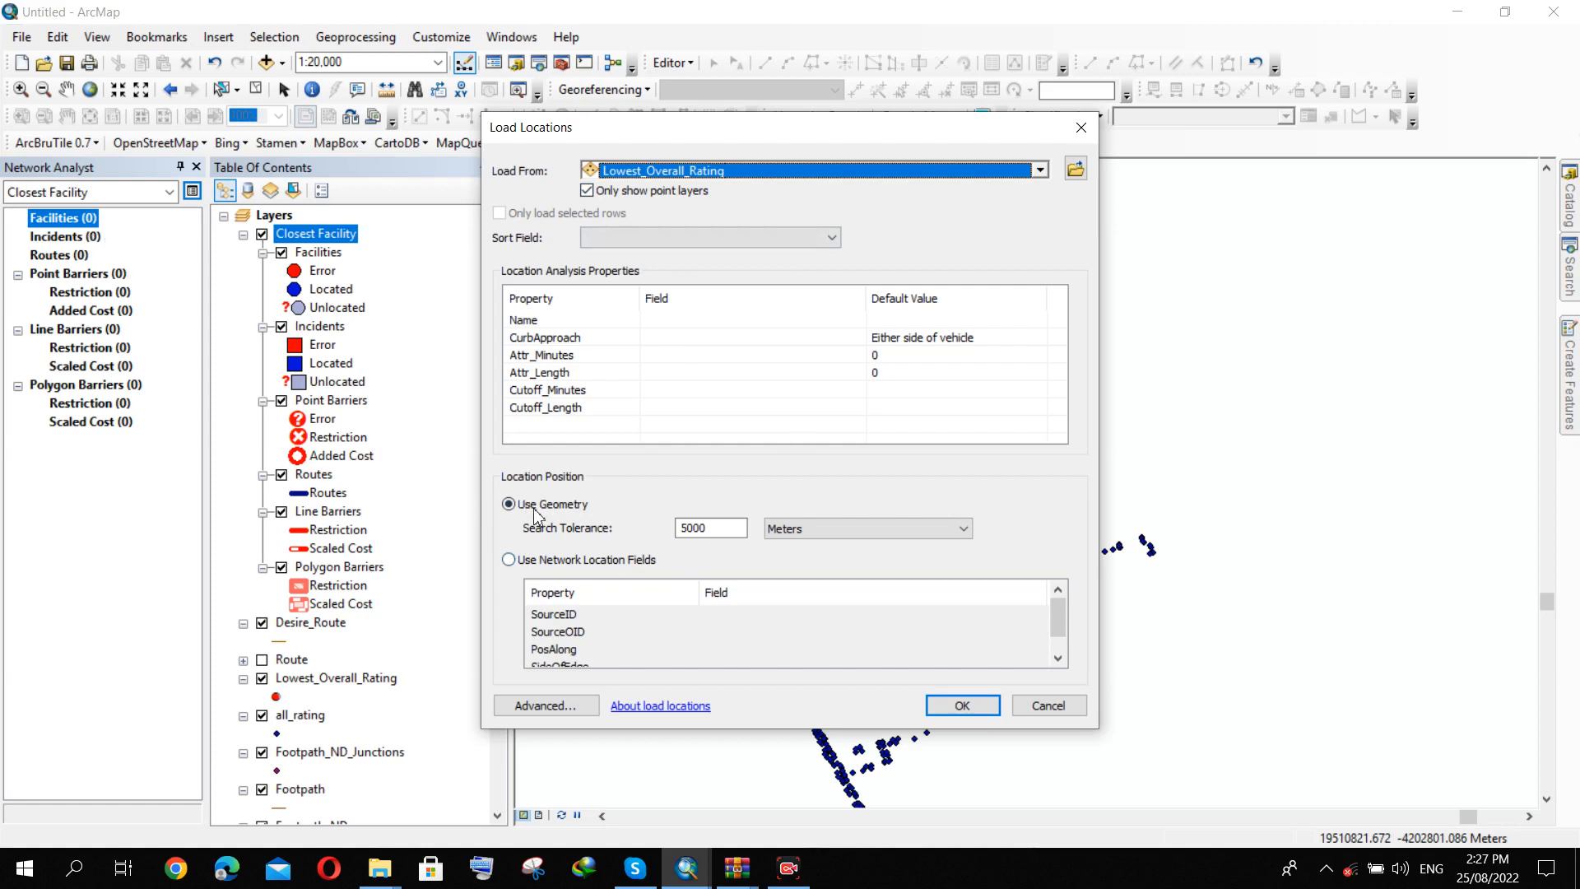
pyautogui.moveTo(738, 531); pyautogui.dragTo(661, 532)
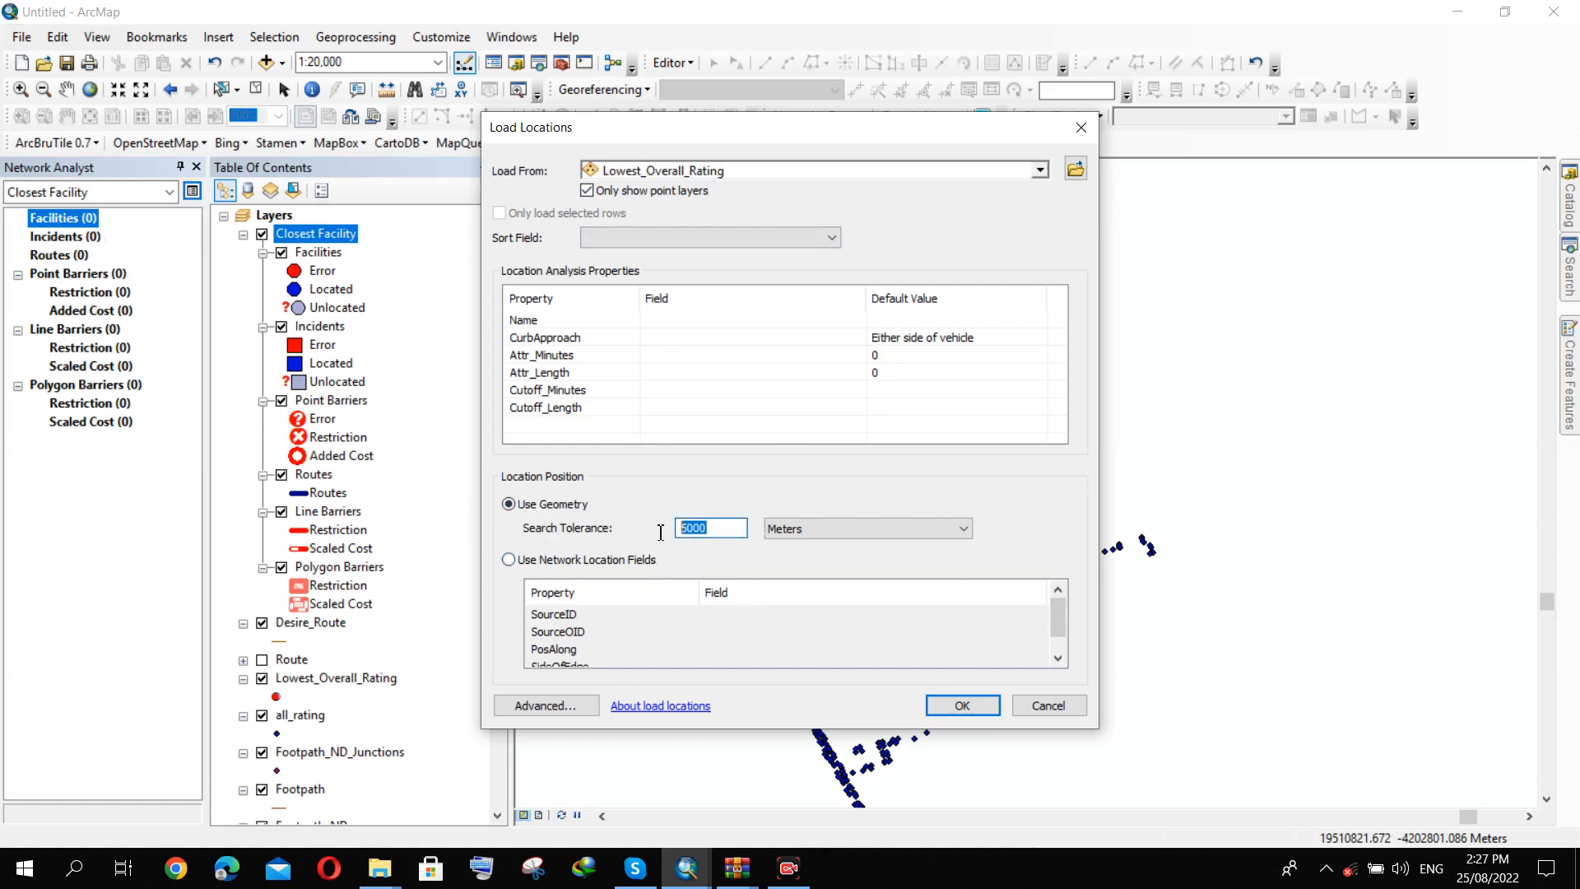
pyautogui.click(719, 529)
pyautogui.click(962, 707)
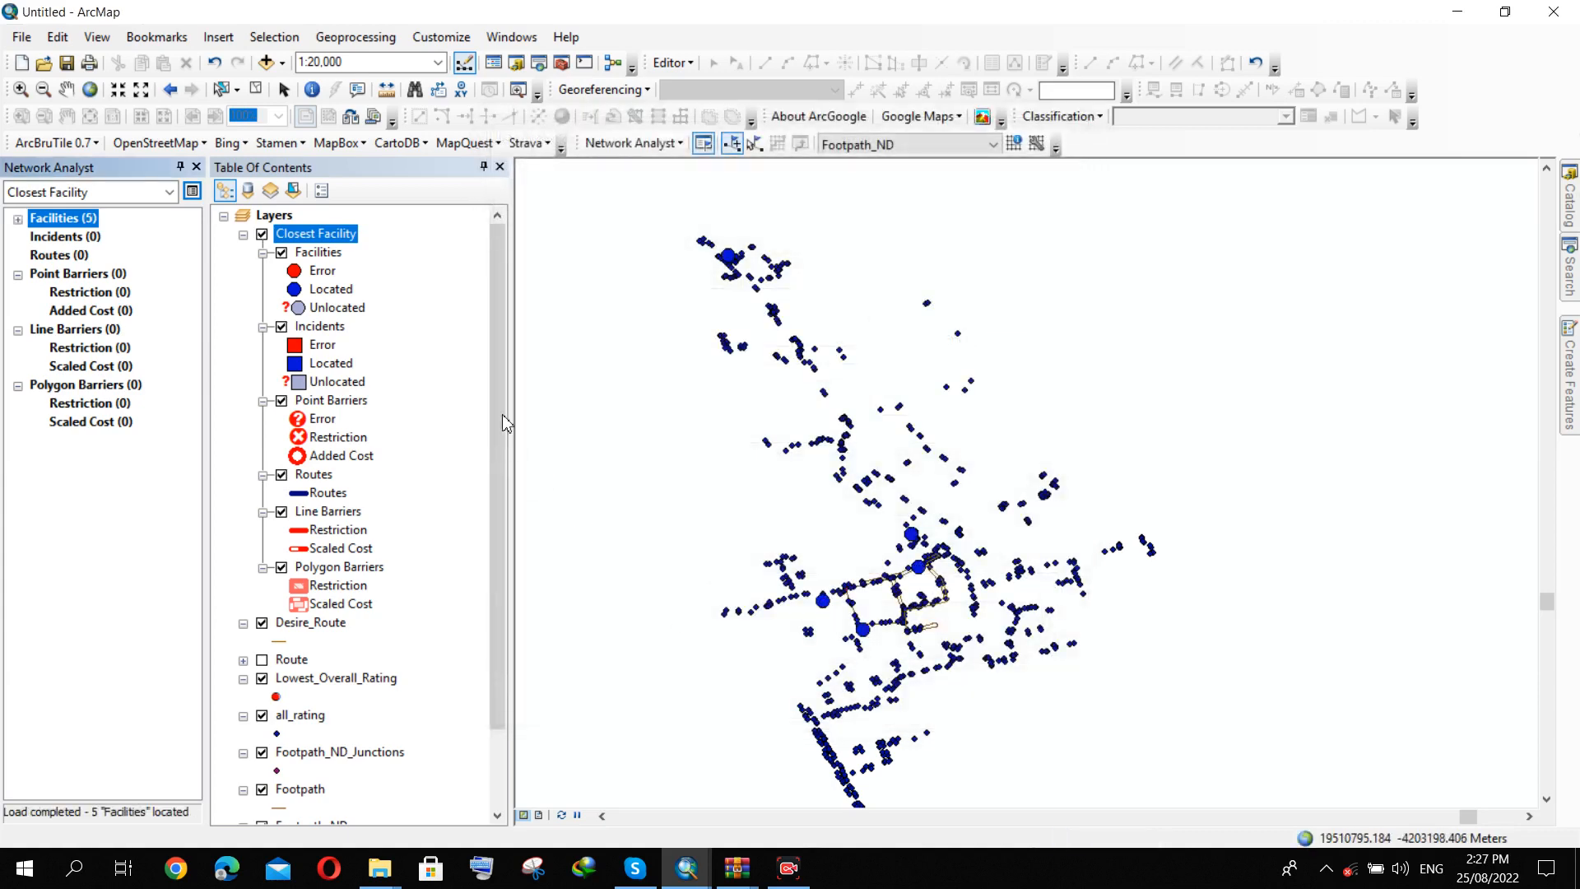
# Highlight facilities Location 1 to Location 5 one by one to find them on the map, and clear the selection.
pyautogui.click(18, 219)
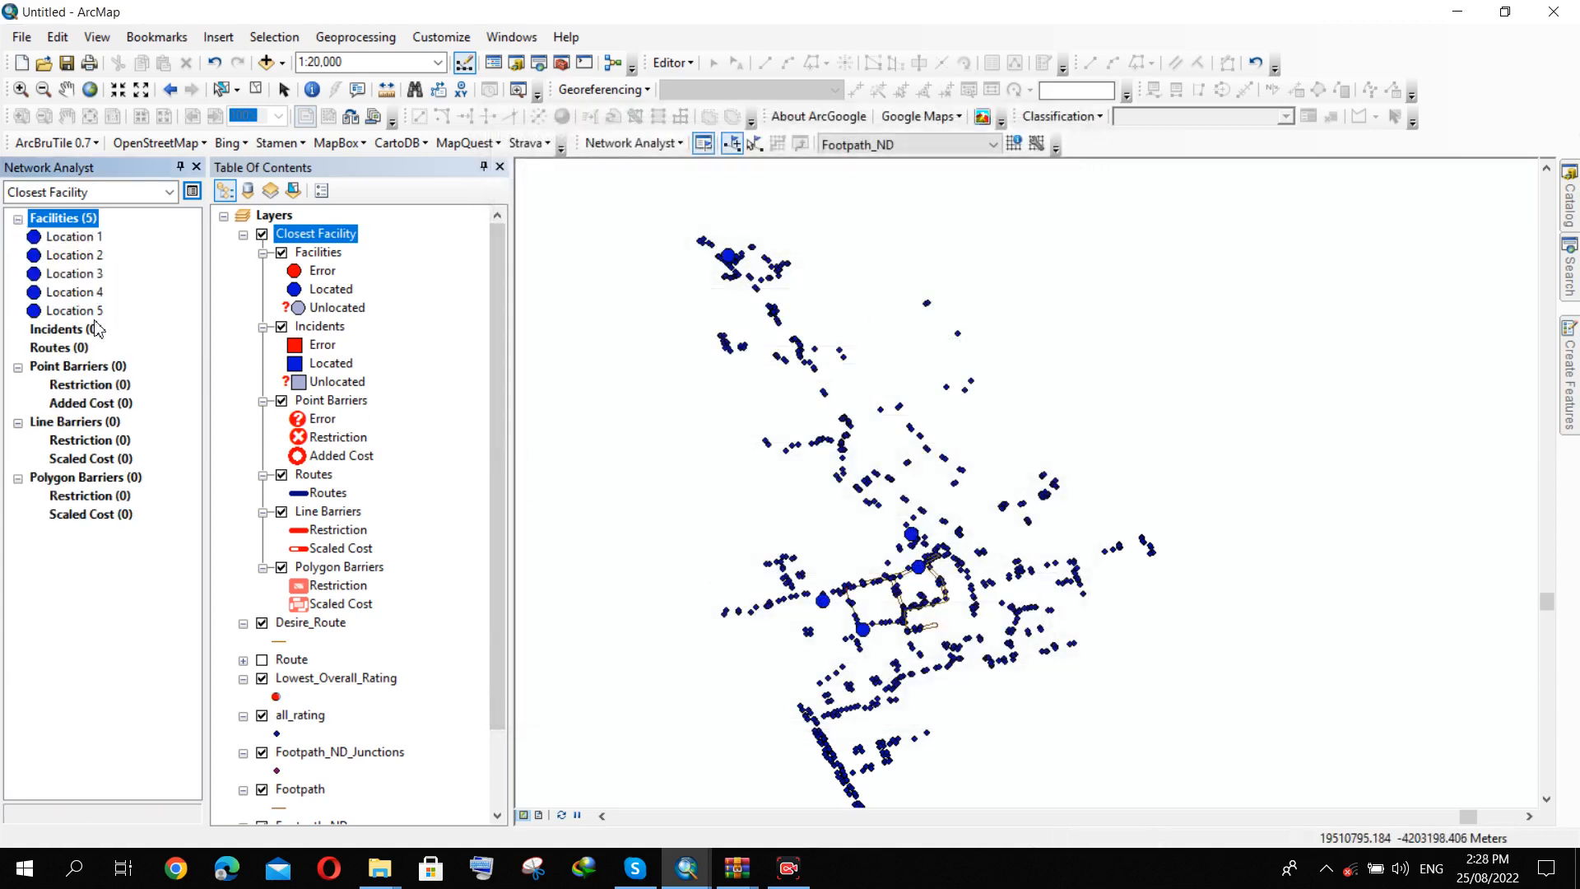
pyautogui.click(61, 238)
pyautogui.click(66, 256)
pyautogui.click(69, 274)
pyautogui.click(72, 292)
pyautogui.click(78, 312)
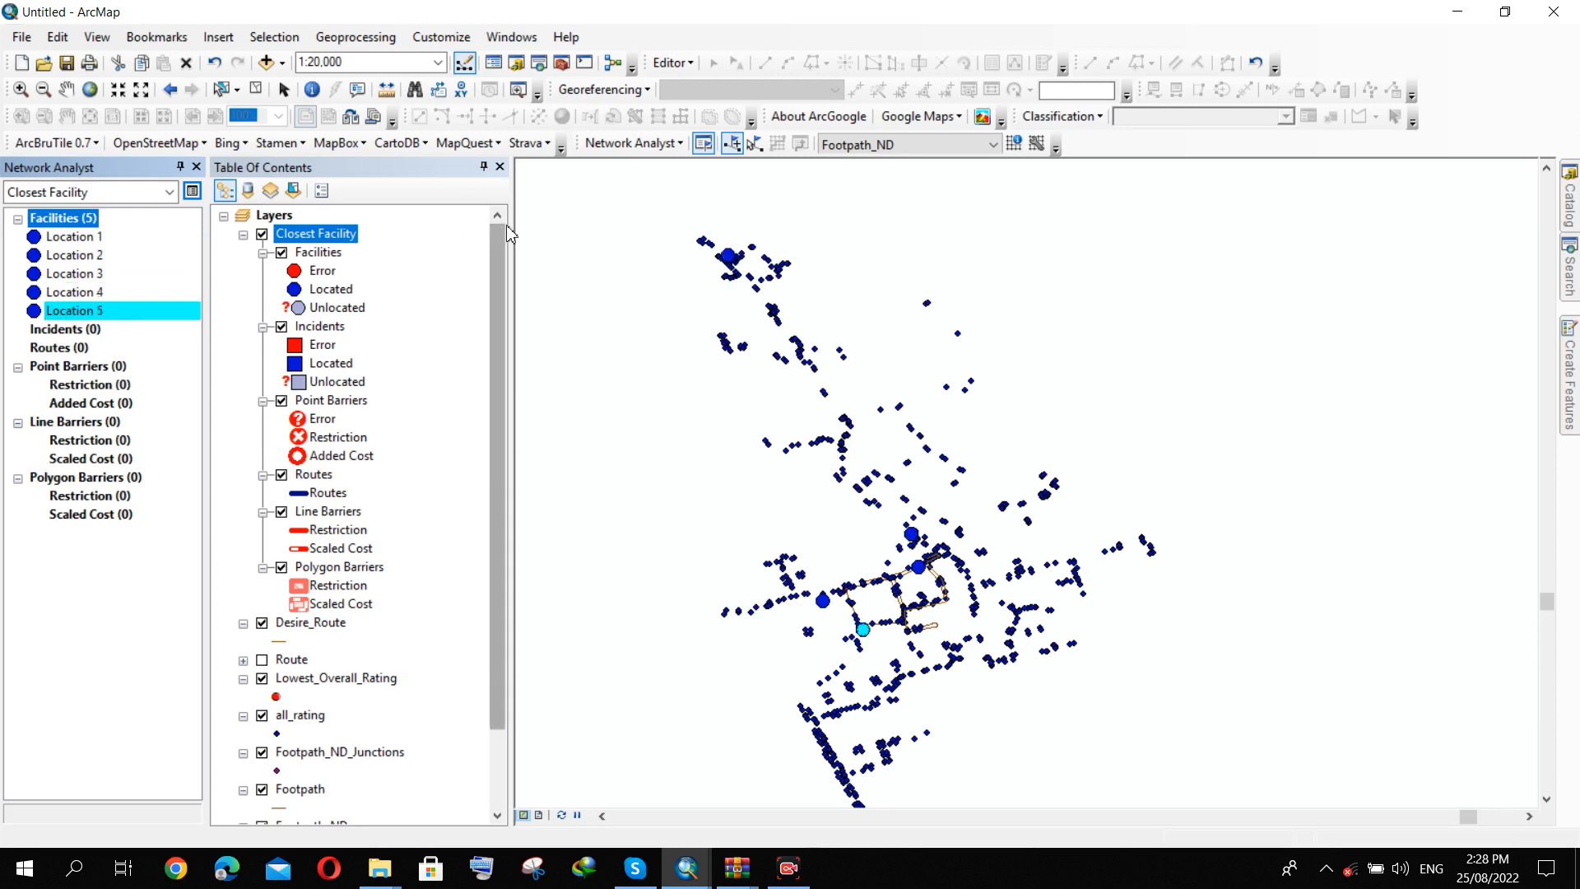
pyautogui.click(263, 44)
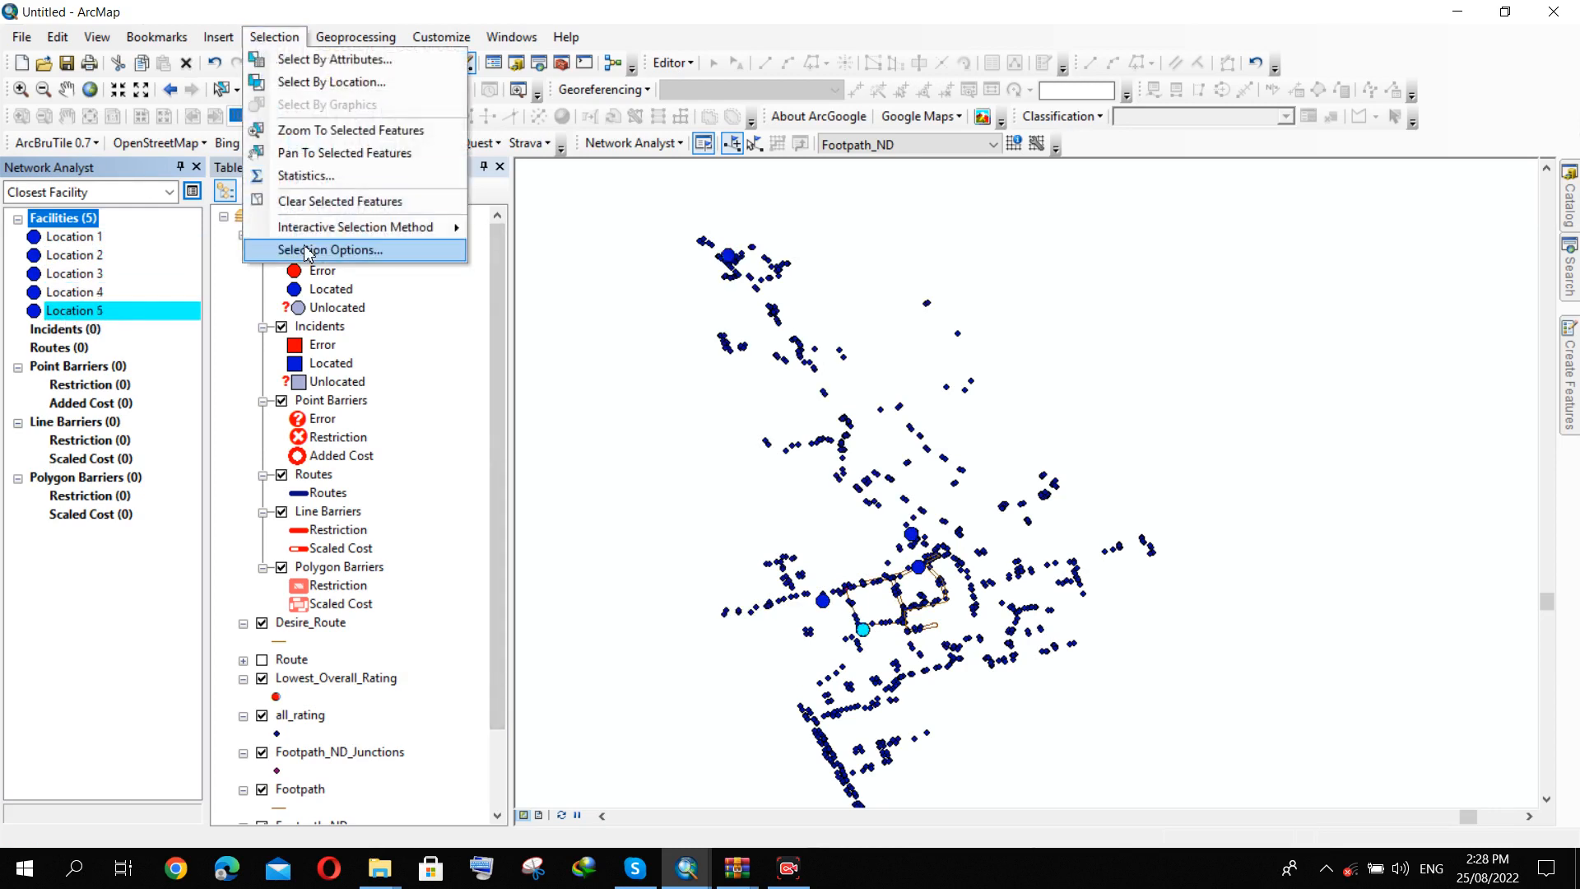
pyautogui.click(304, 200)
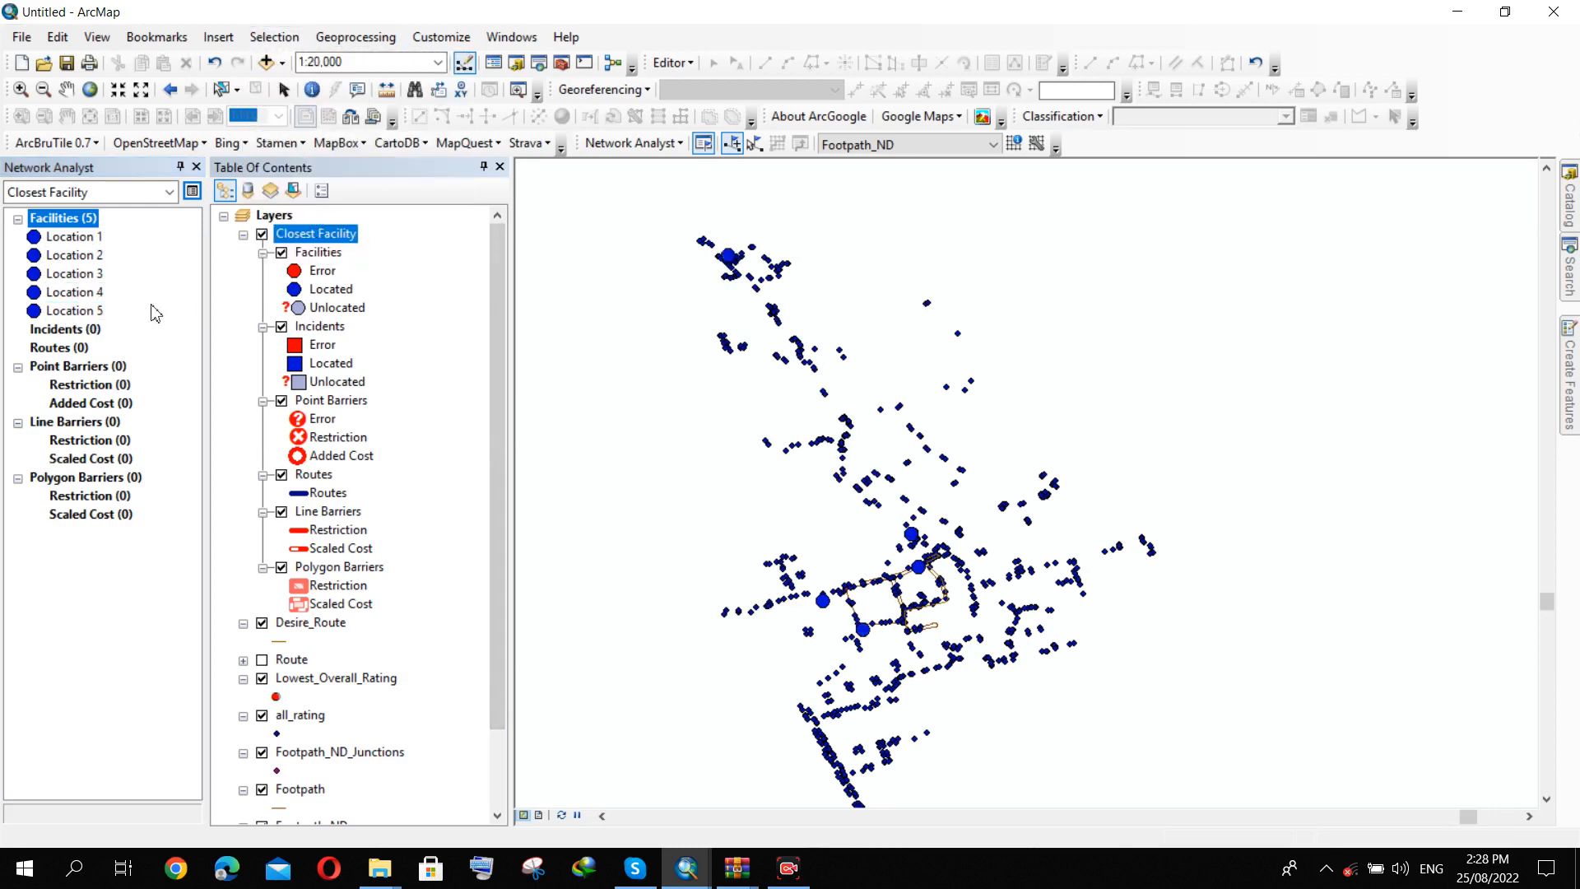
pyautogui.click(17, 220)
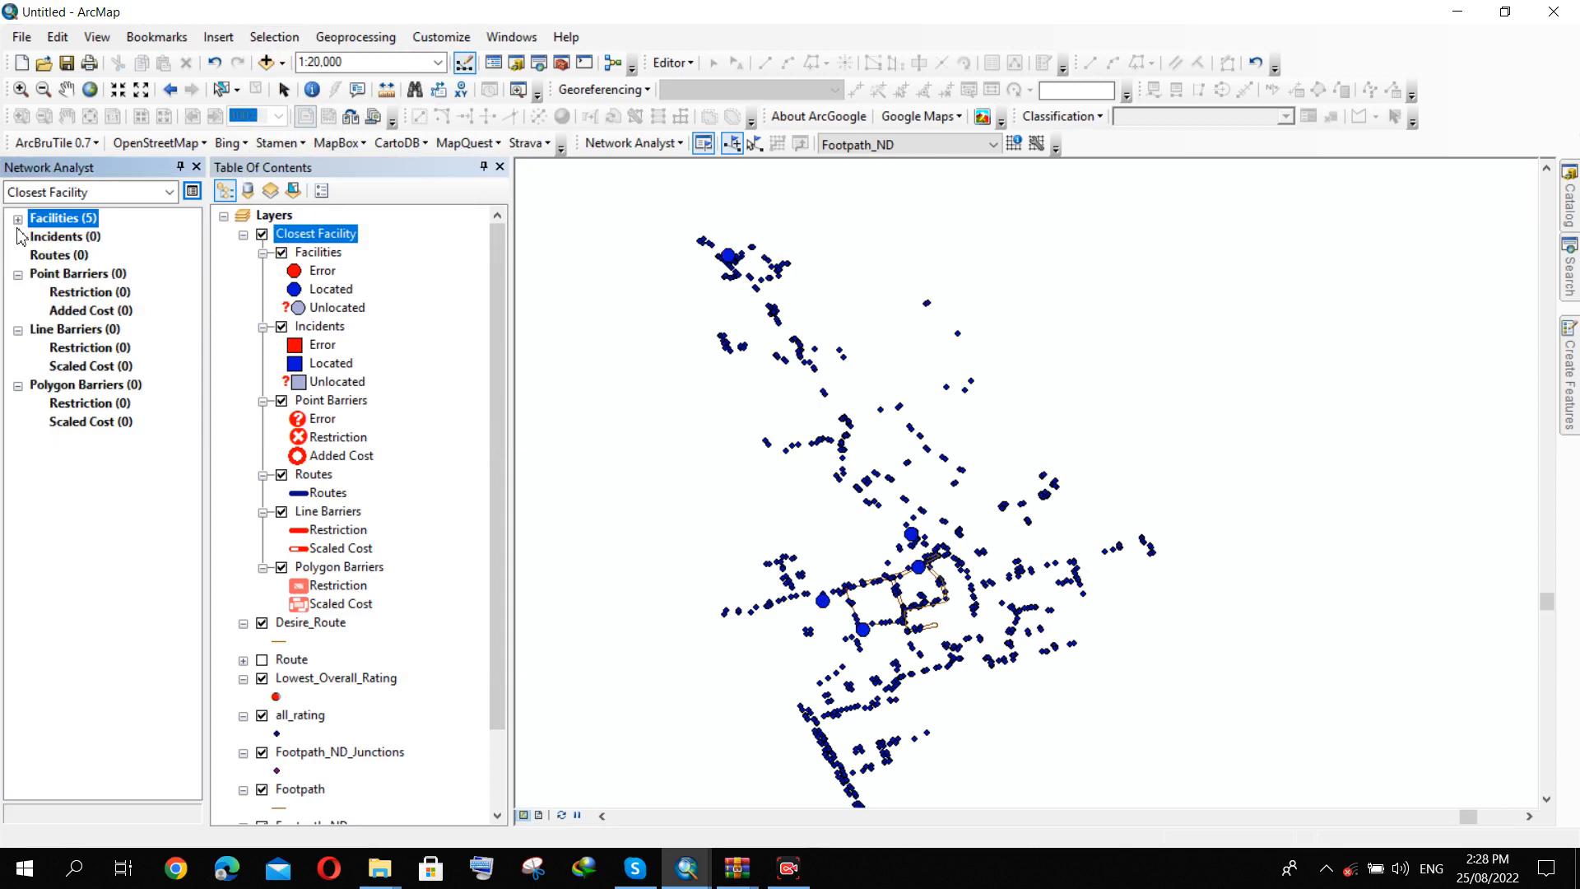
# Load the all_rating points as incidents of the Closest Facility analysis, using geometry with a 5000-meter search tolerance.
pyautogui.rightClick(69, 235)
pyautogui.click(123, 483)
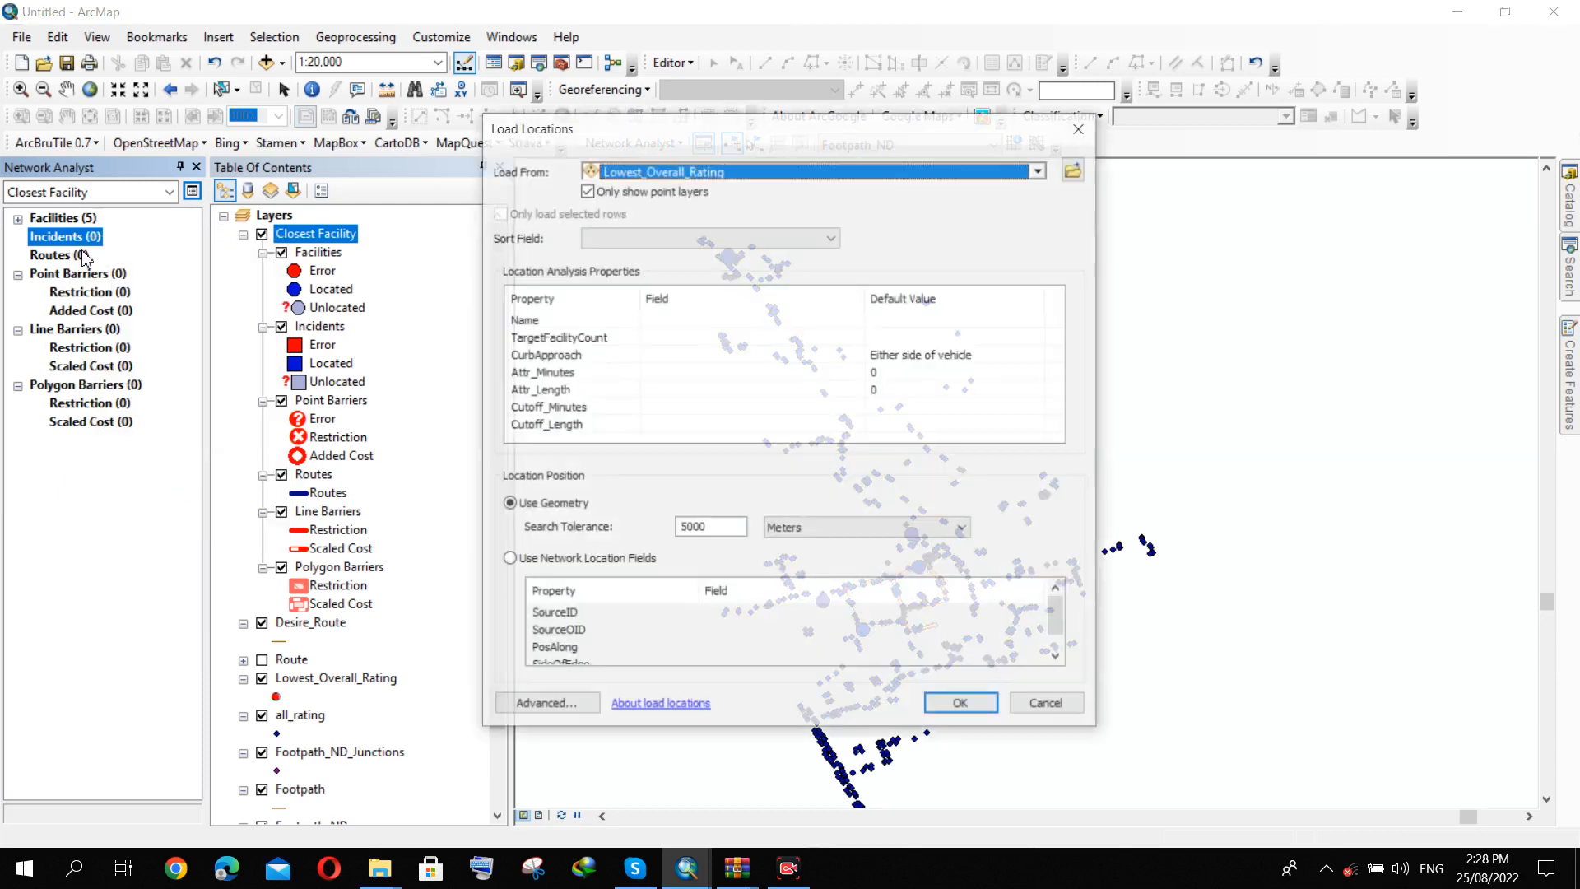
pyautogui.click(967, 169)
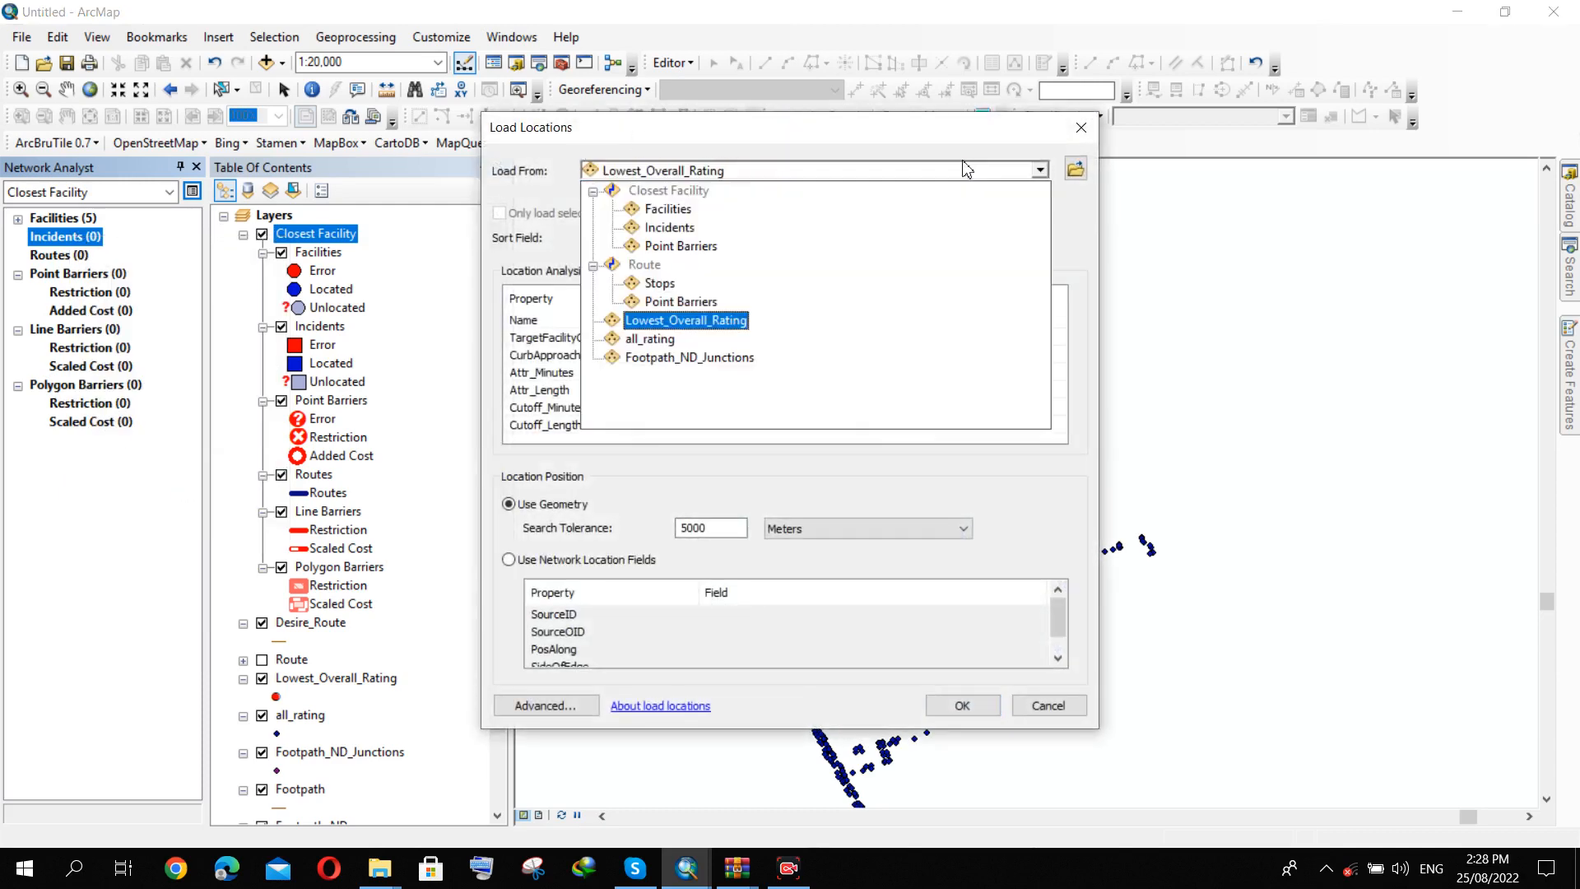
pyautogui.click(657, 339)
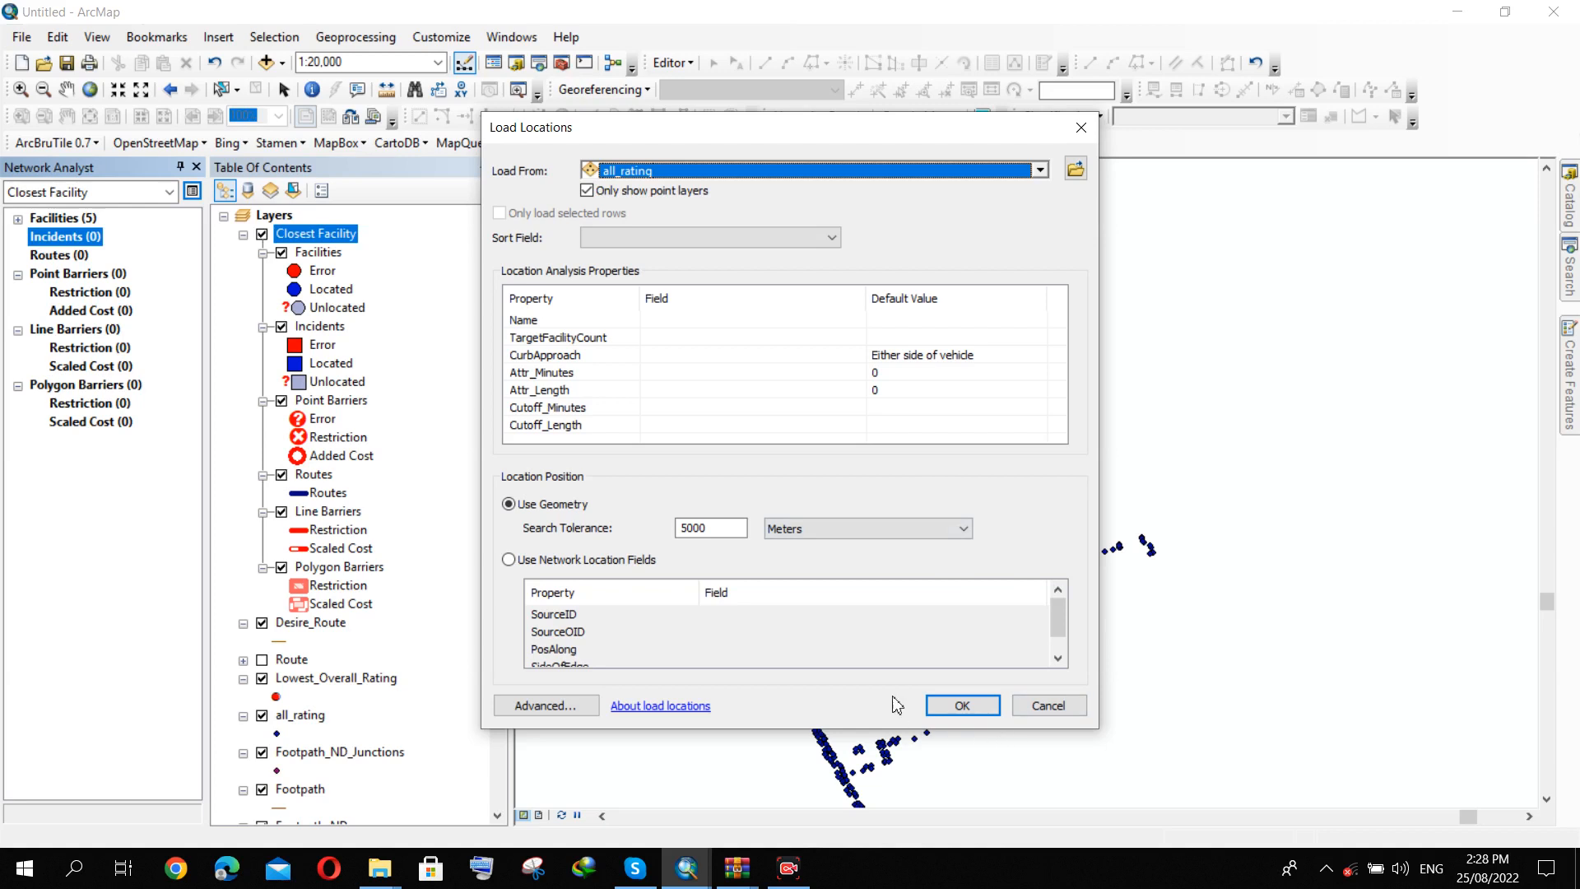
pyautogui.click(962, 707)
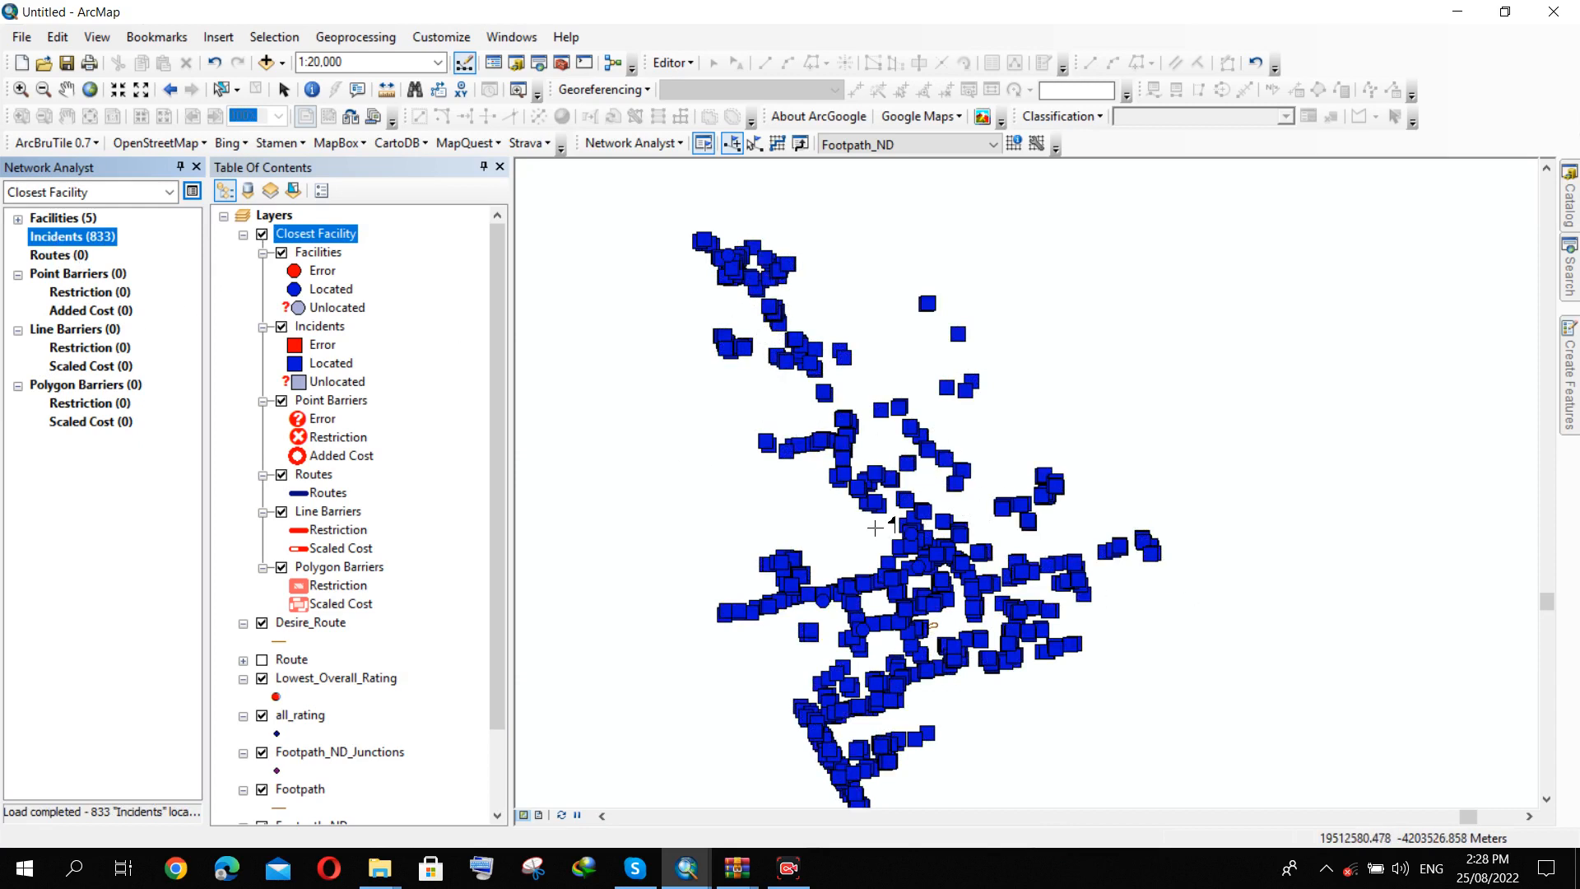
pyautogui.click(17, 221)
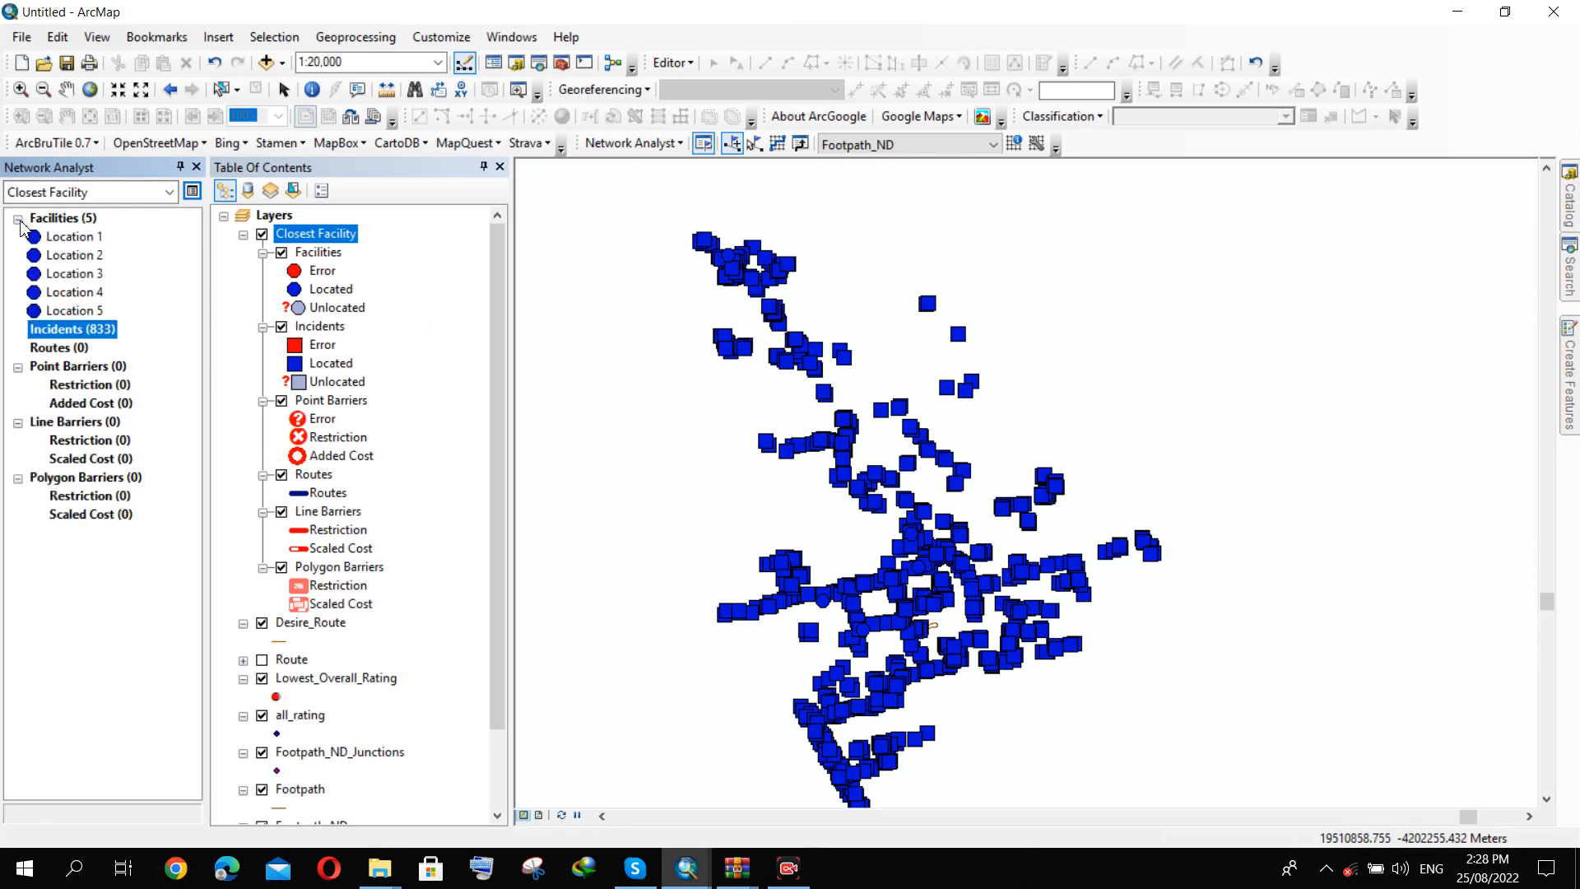
pyautogui.click(65, 218)
pyautogui.rightClick(66, 215)
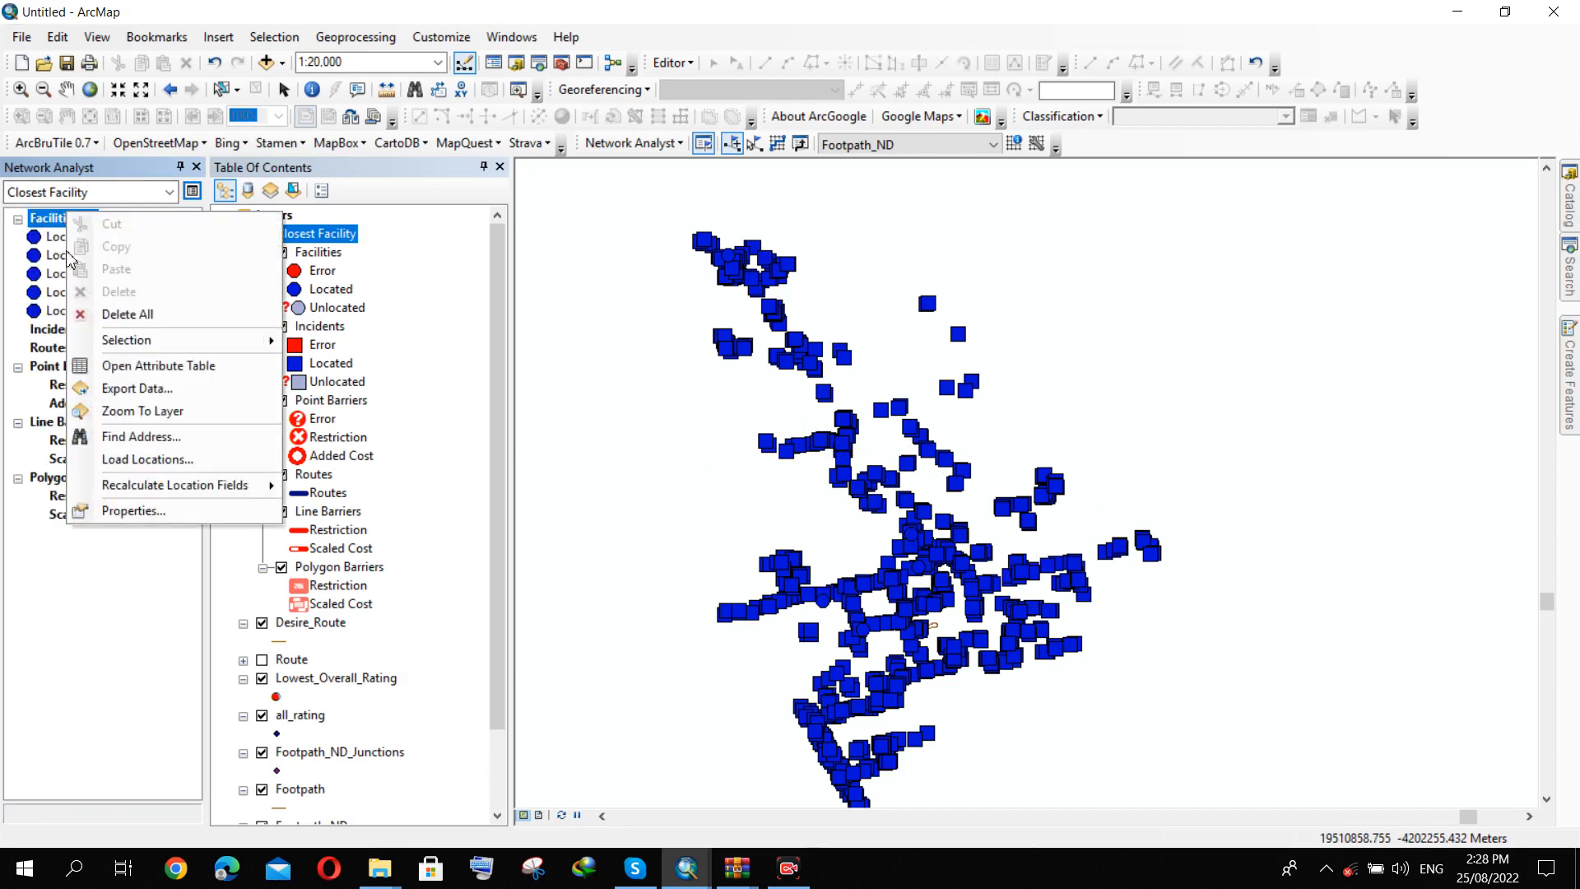
pyautogui.click(132, 510)
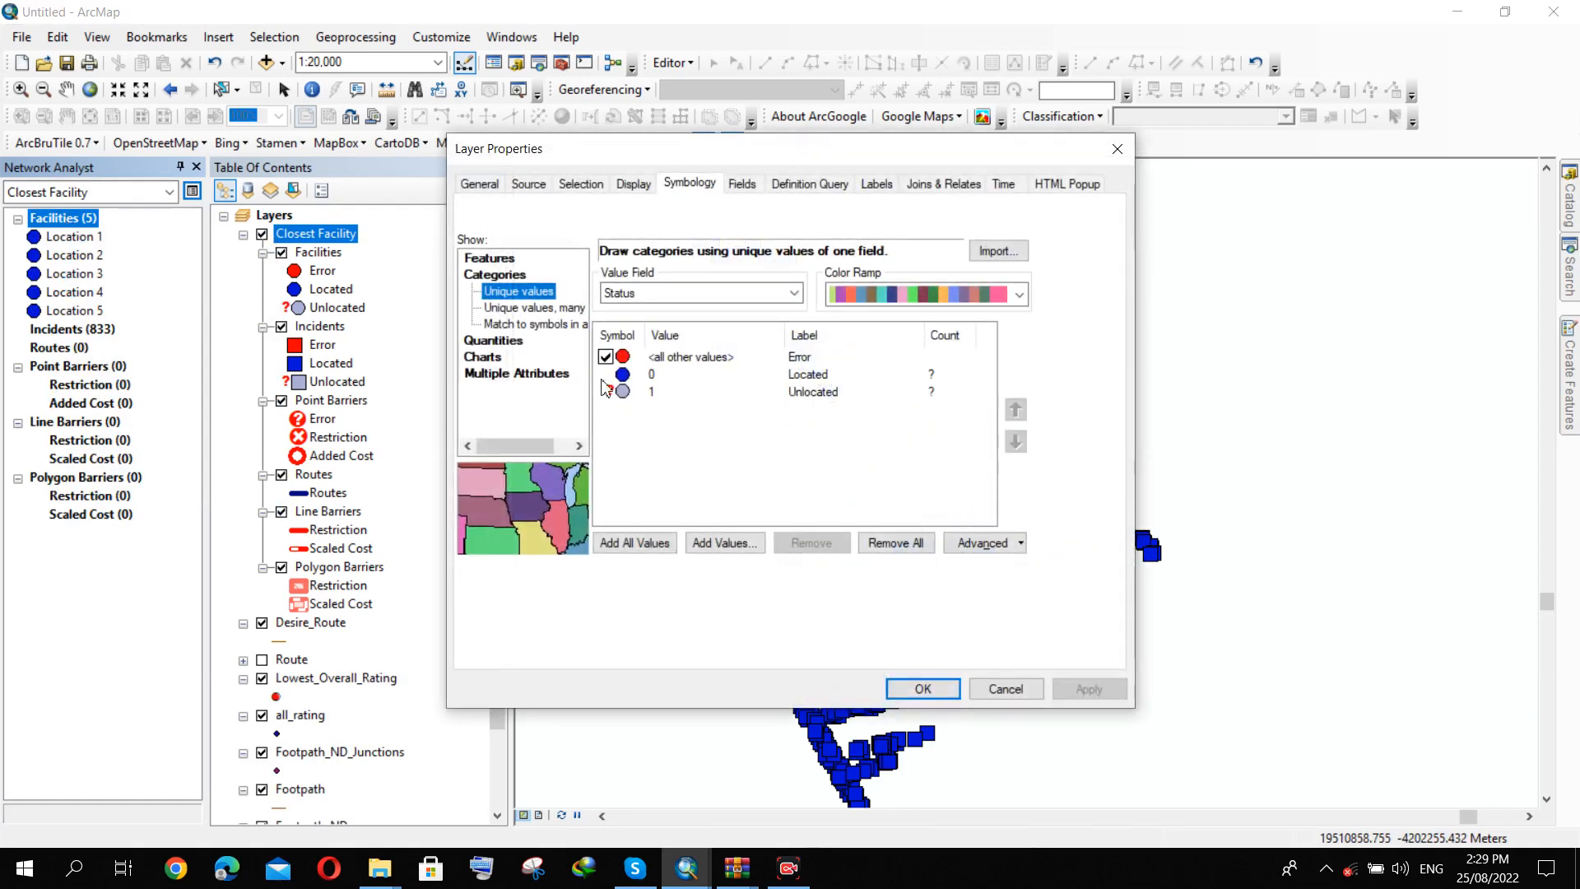
pyautogui.click(496, 260)
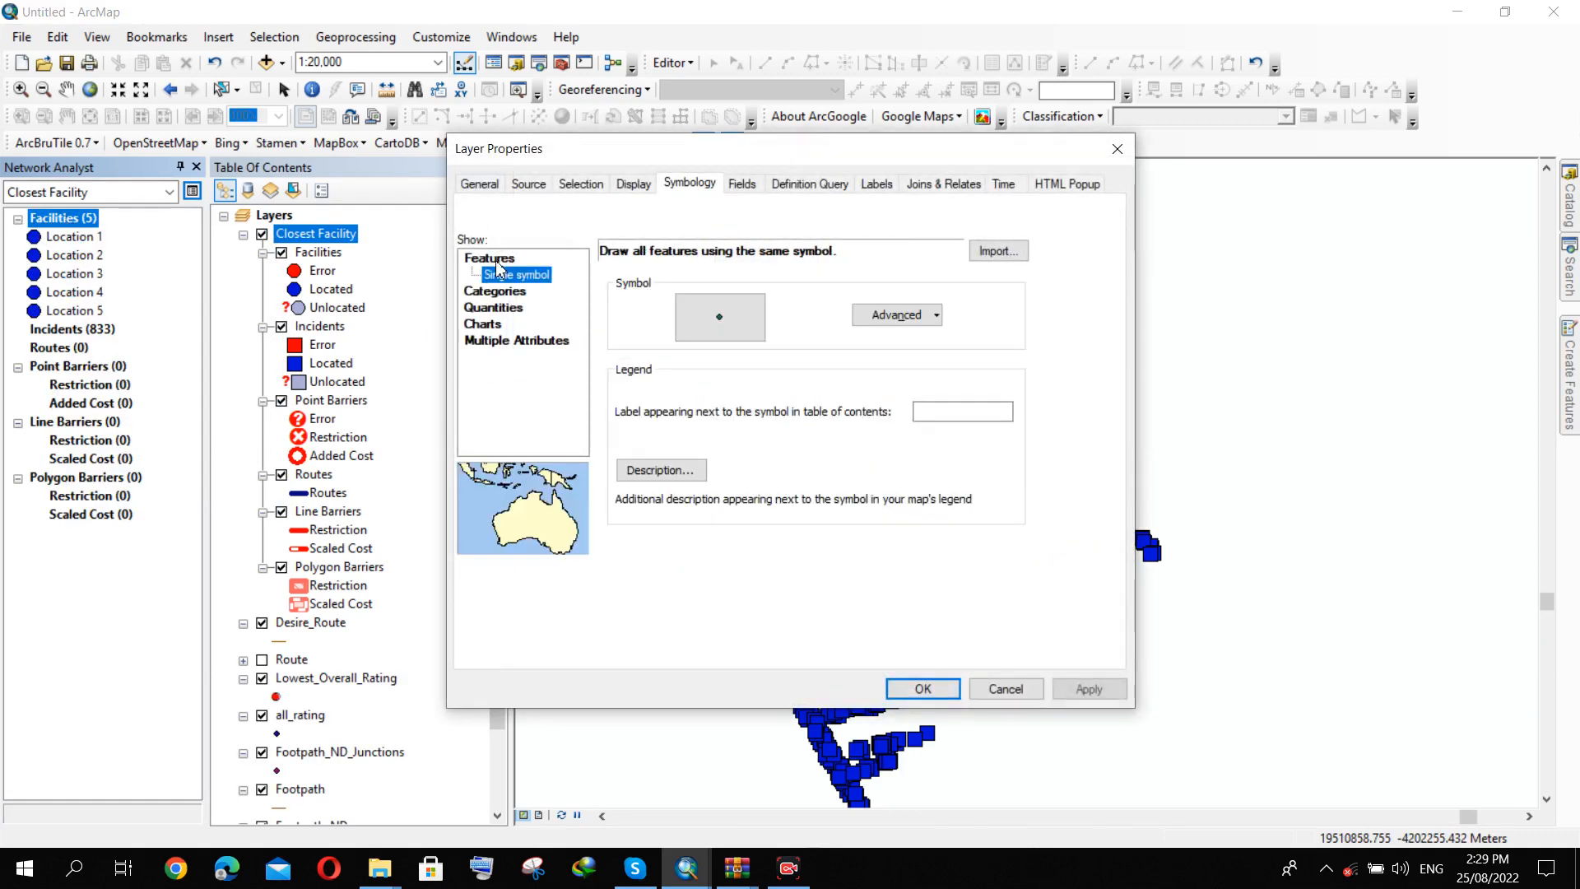
pyautogui.click(1116, 148)
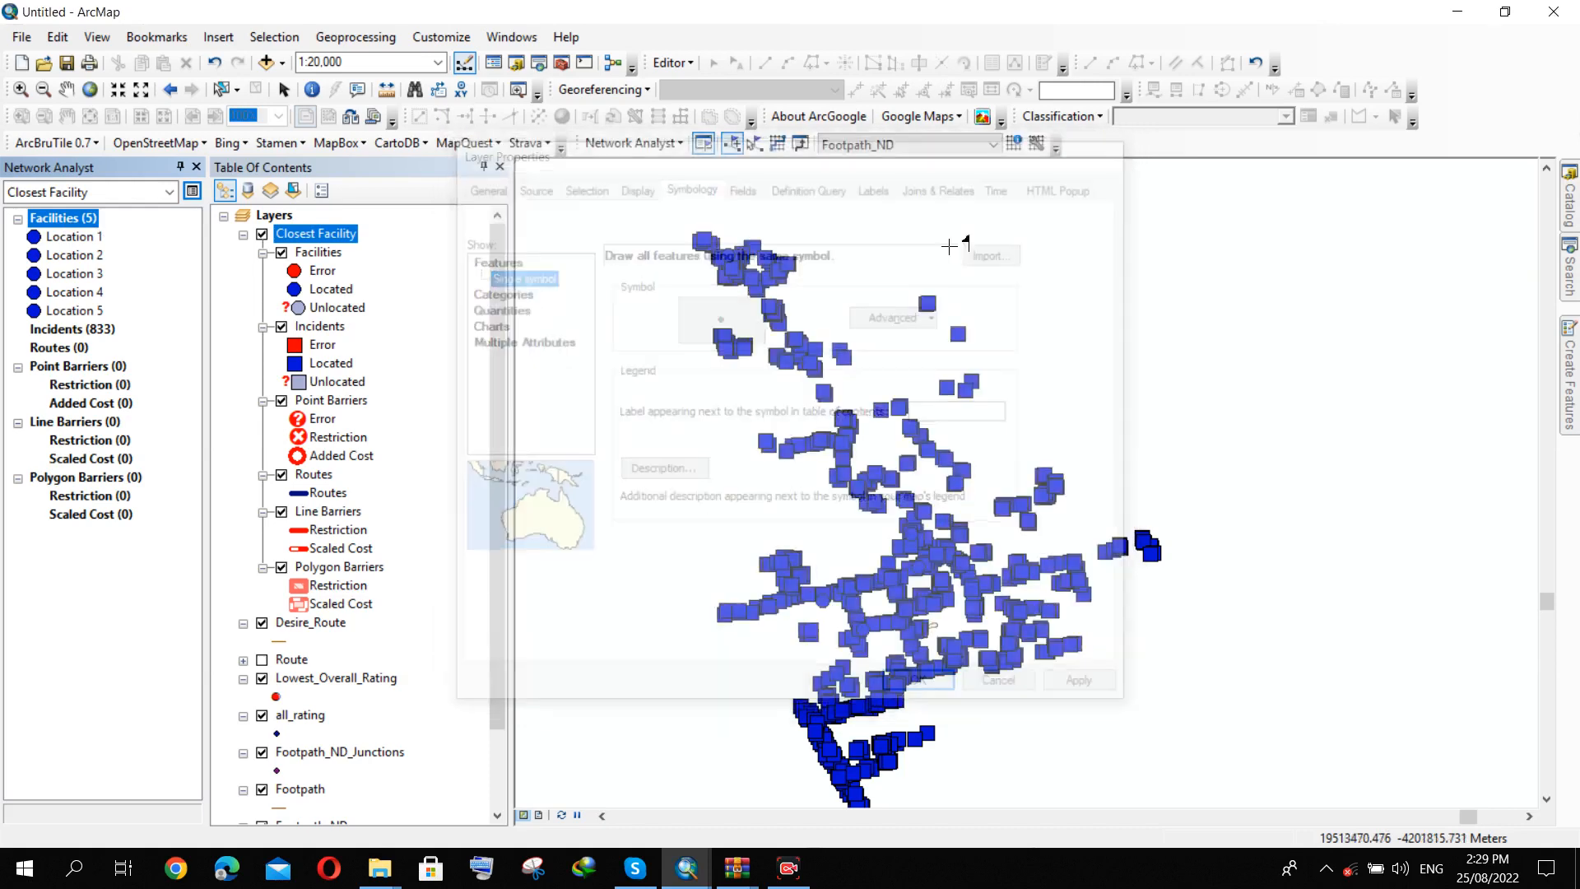
pyautogui.click(17, 219)
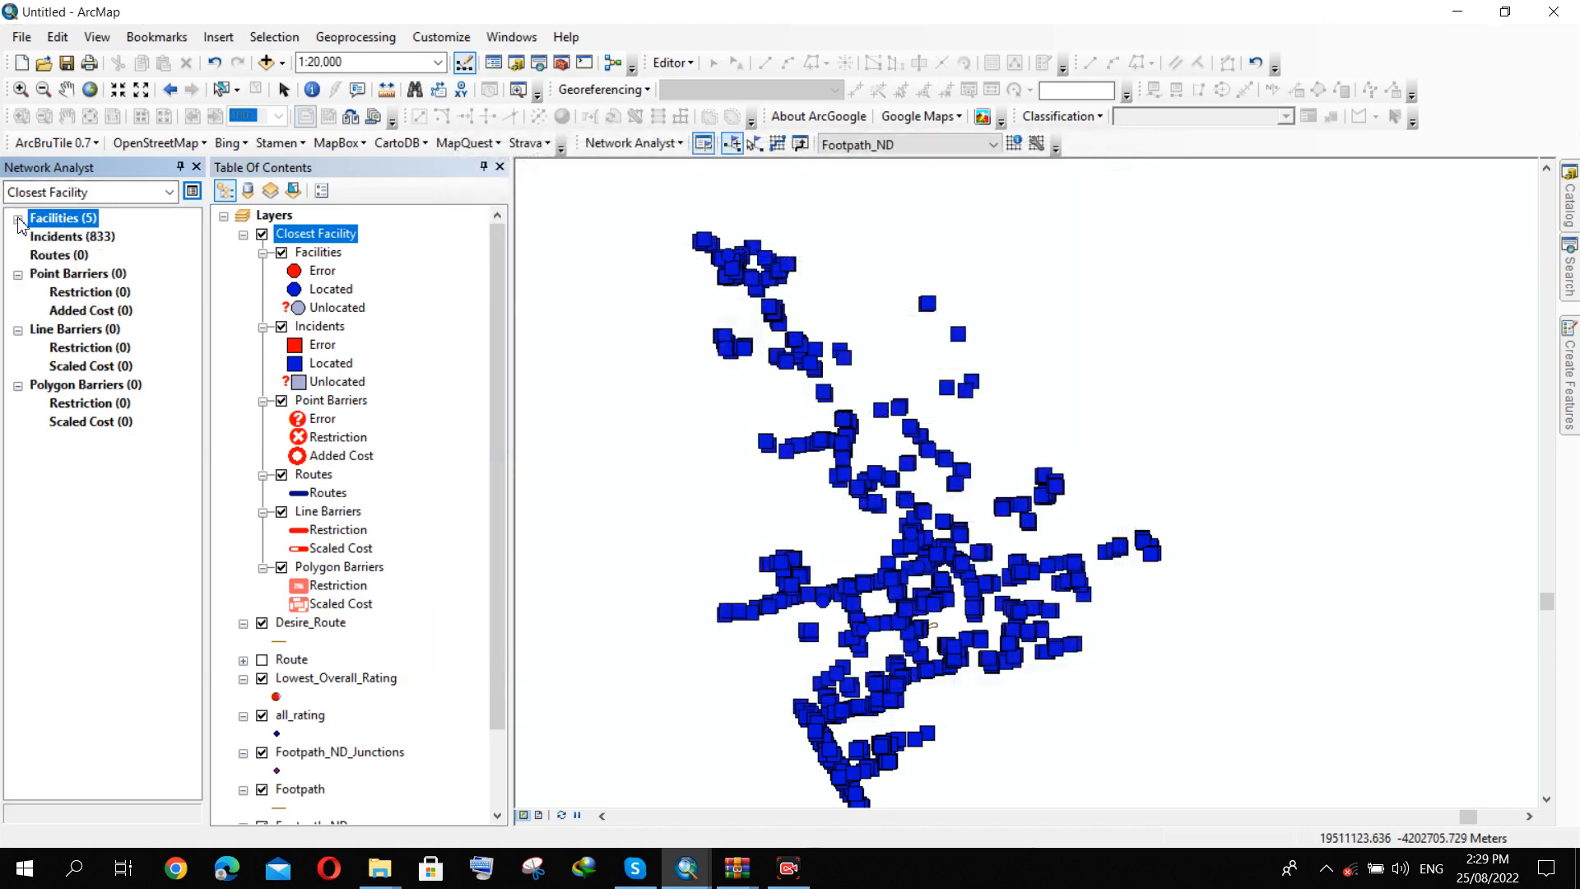
# Solve the Closest Facility analysis with the loaded facilities and incidents.
pyautogui.click(72, 238)
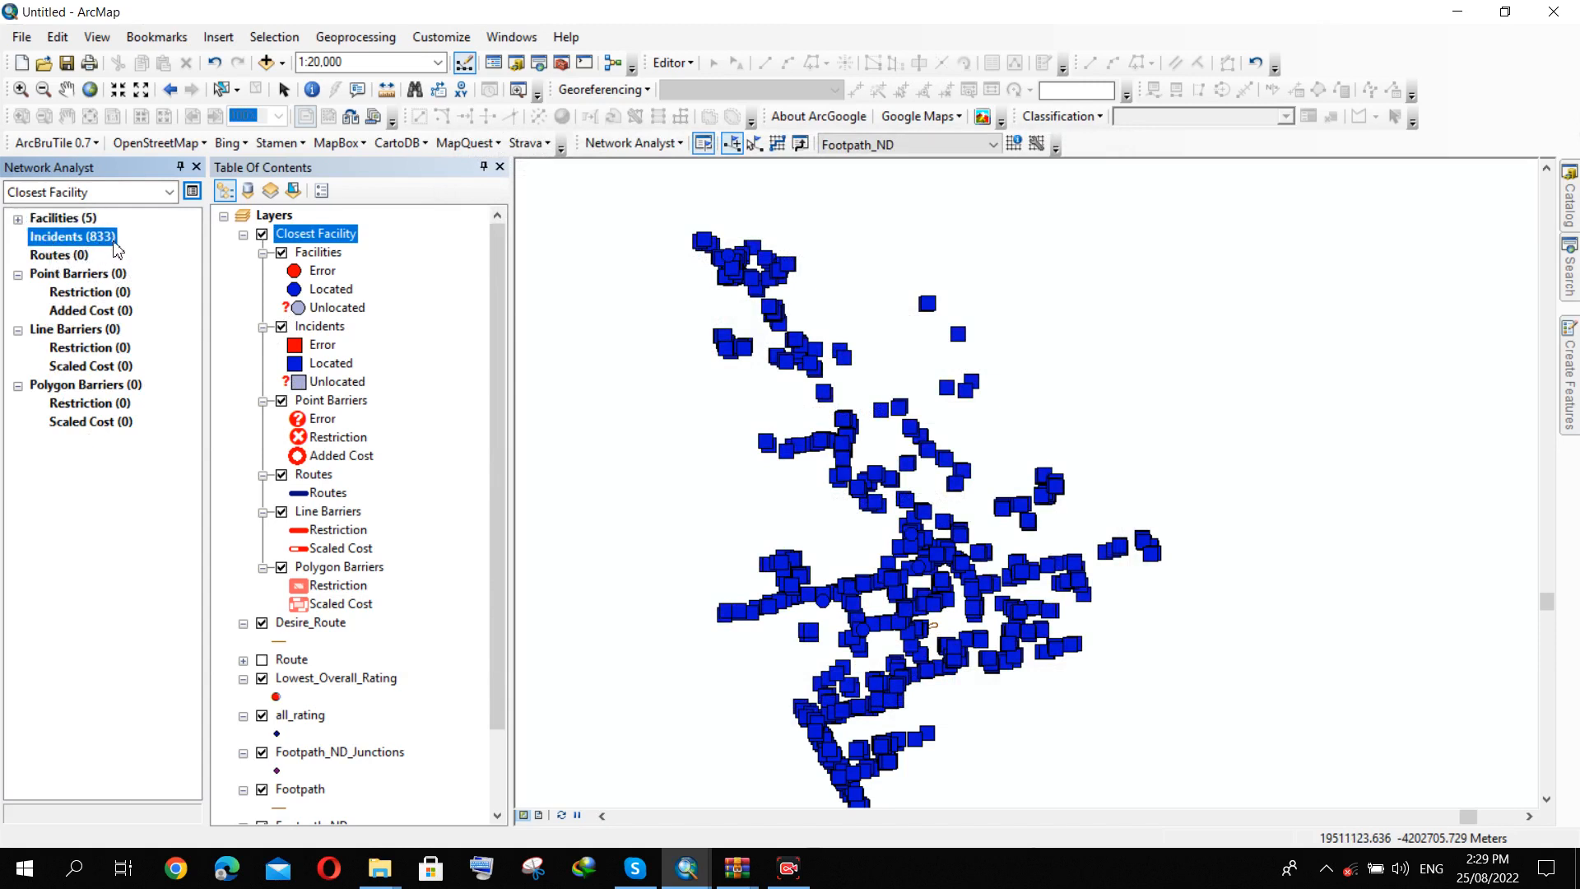
pyautogui.scroll(-3, 705, 248)
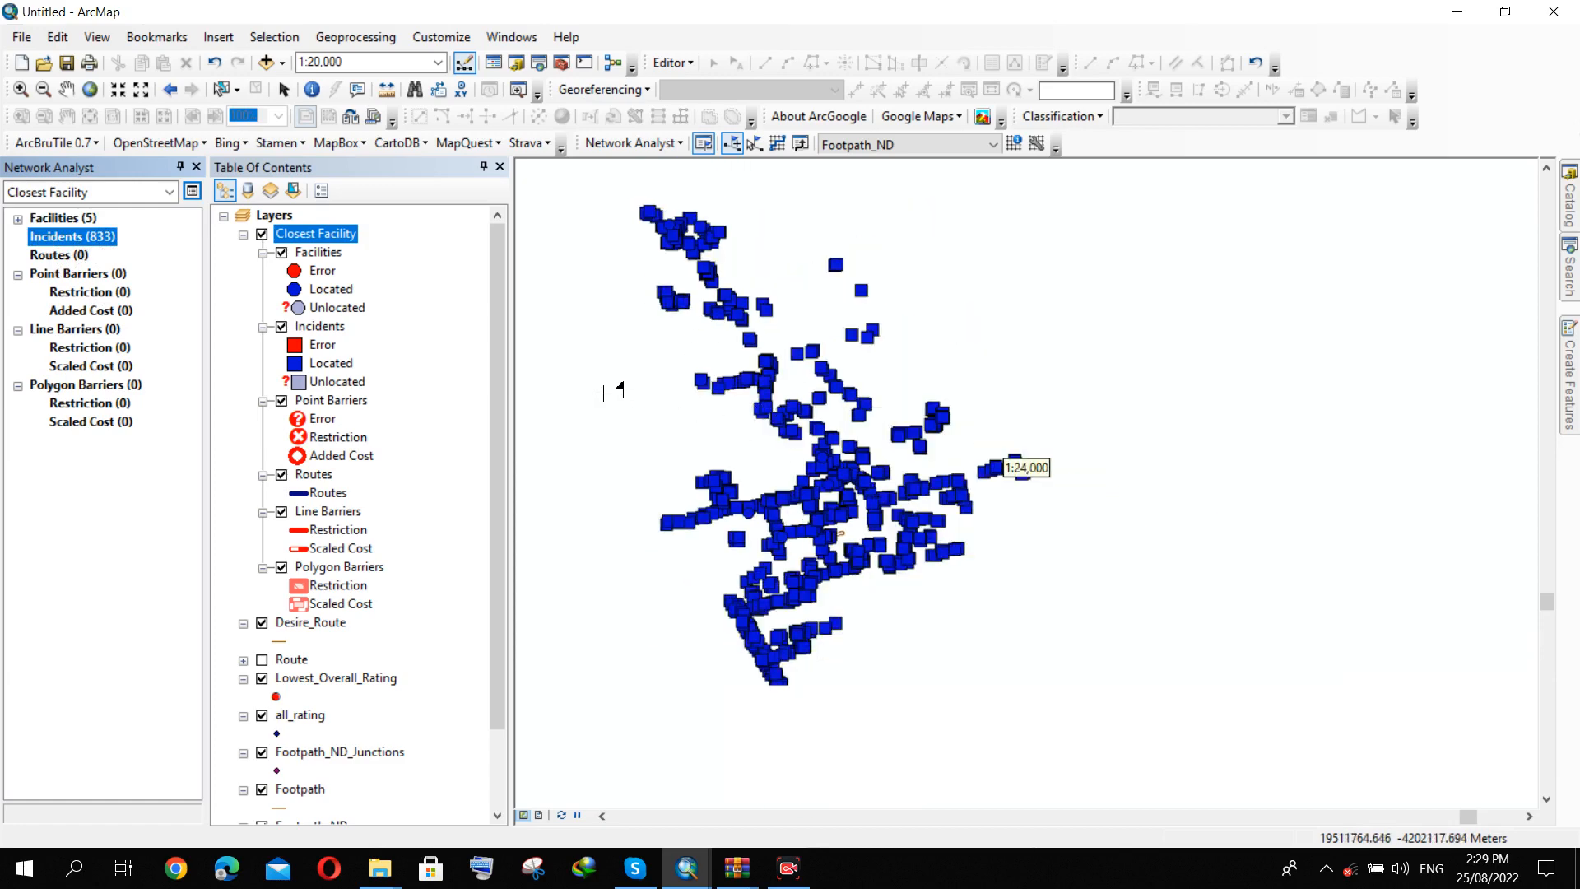
pyautogui.scroll(3, 575, 238)
pyautogui.scroll(-2, 699, 442)
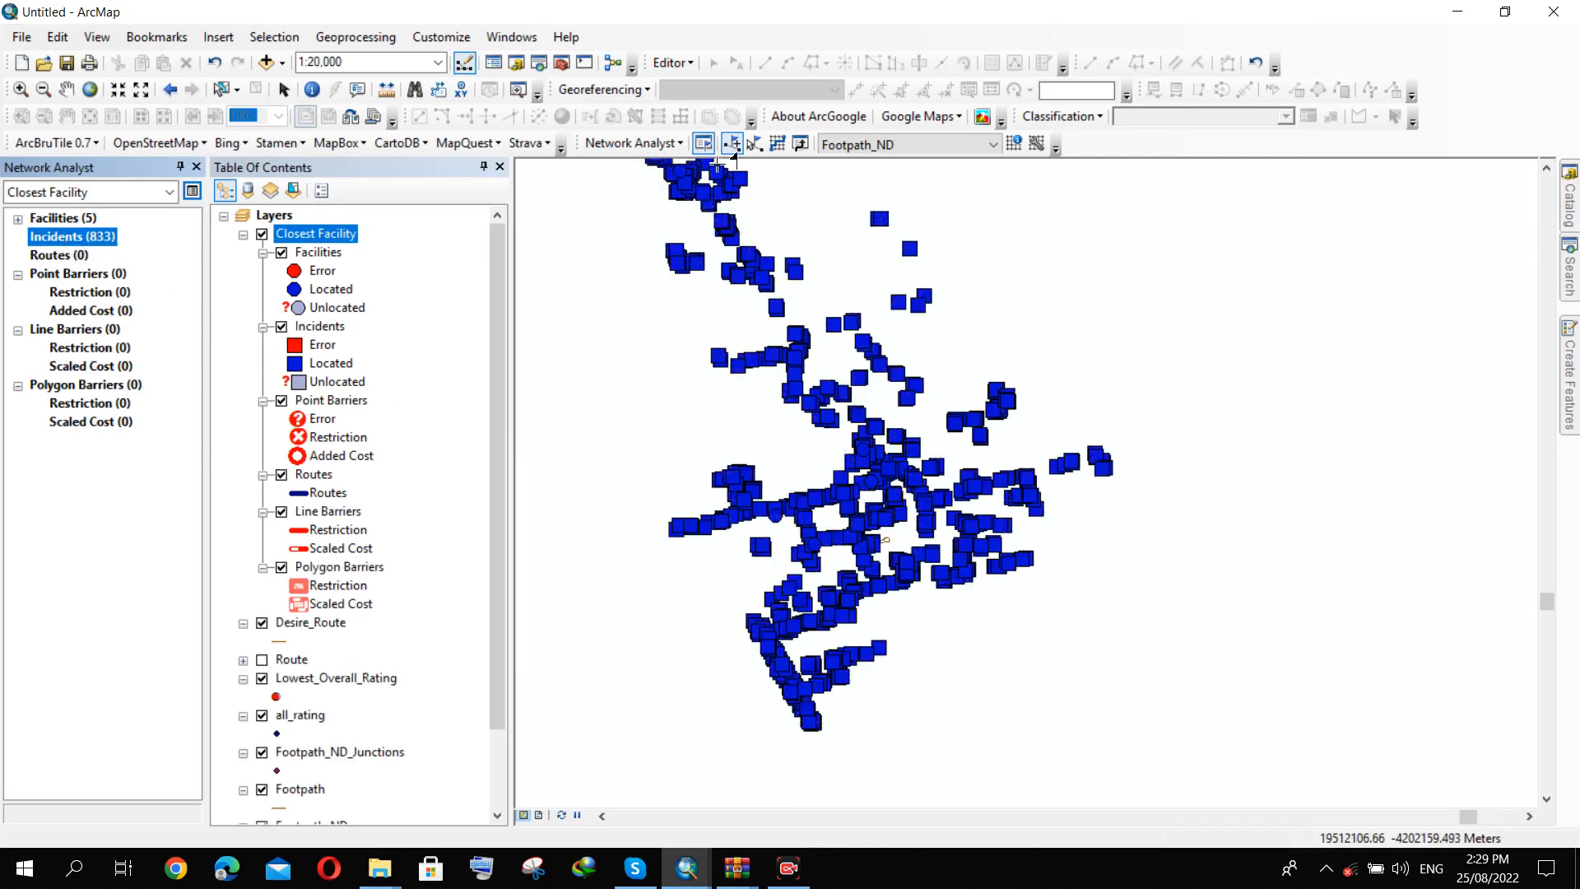
pyautogui.click(777, 146)
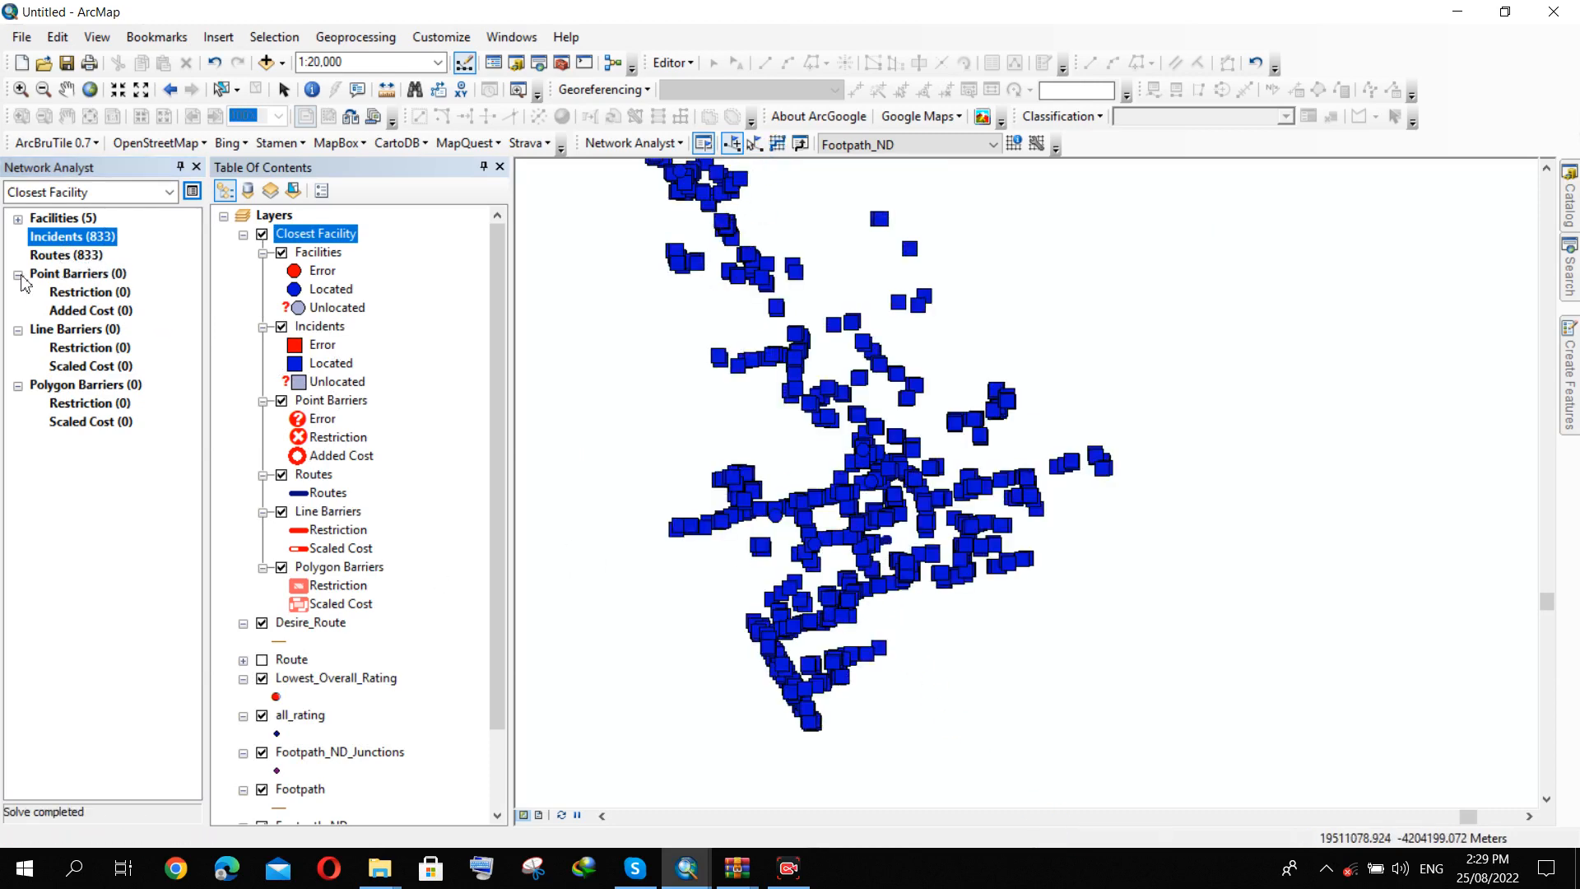
# Check the attribute table of the solved closest facility routes, close it and delete all the routes.
pyautogui.click(62, 256)
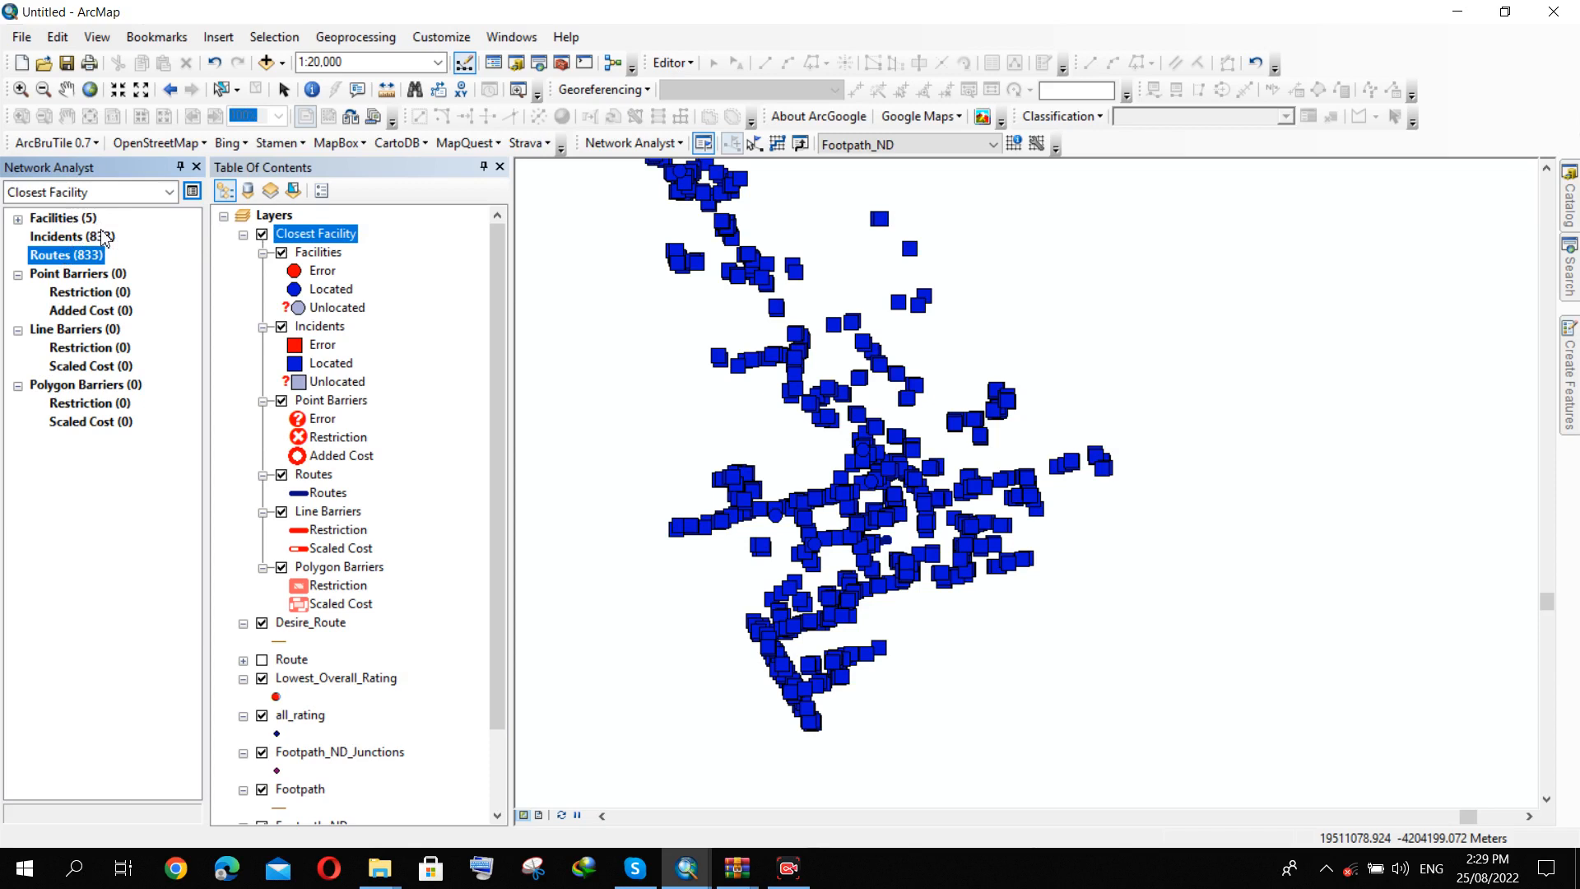
pyautogui.rightClick(72, 265)
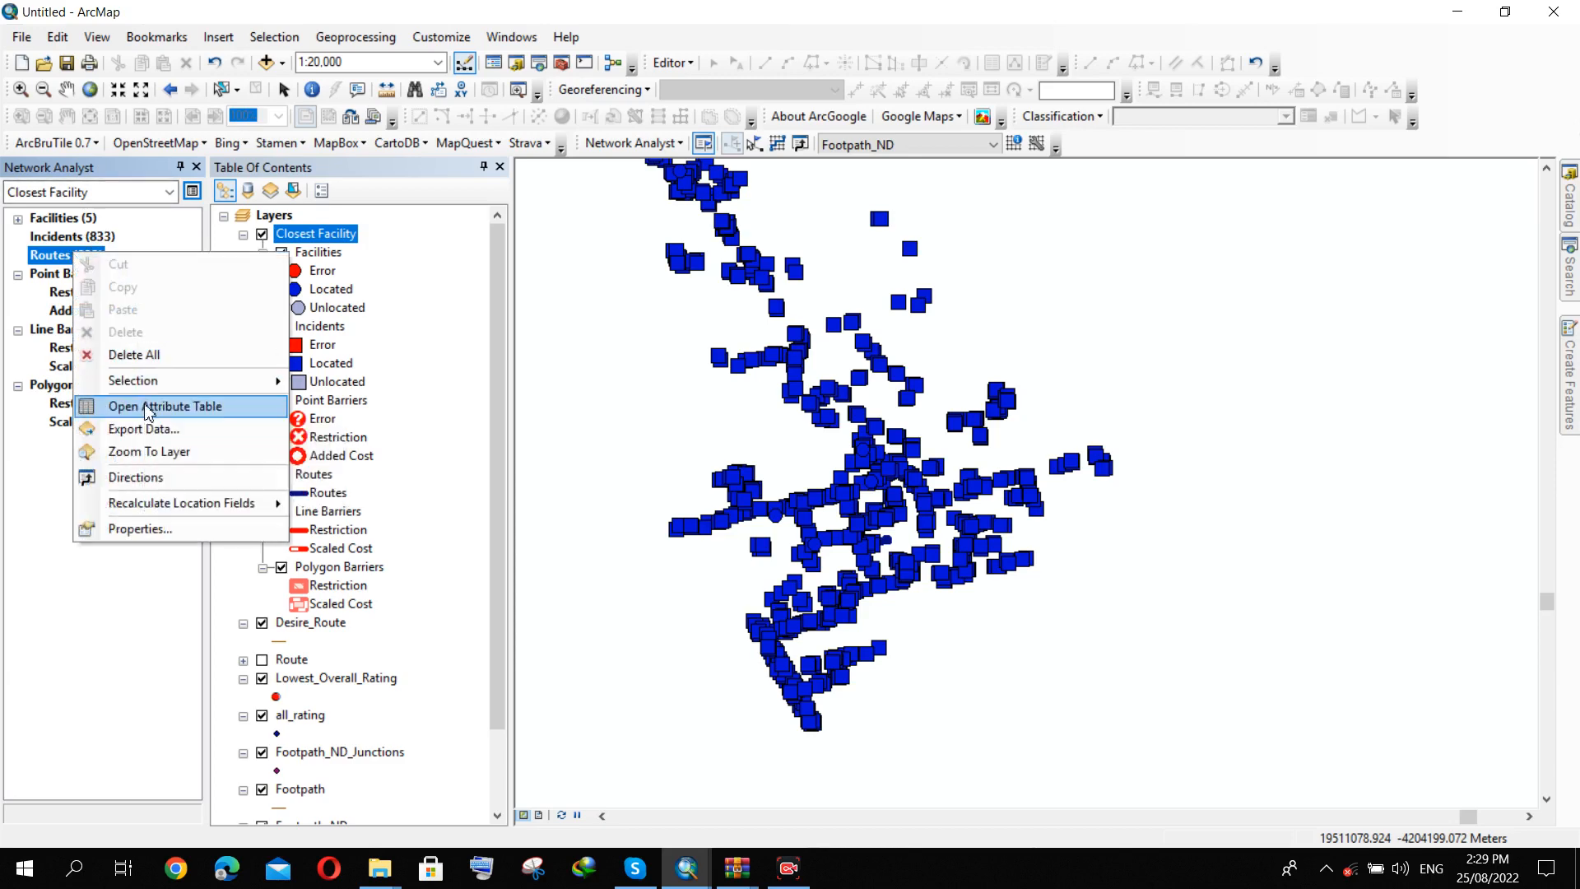
pyautogui.click(148, 406)
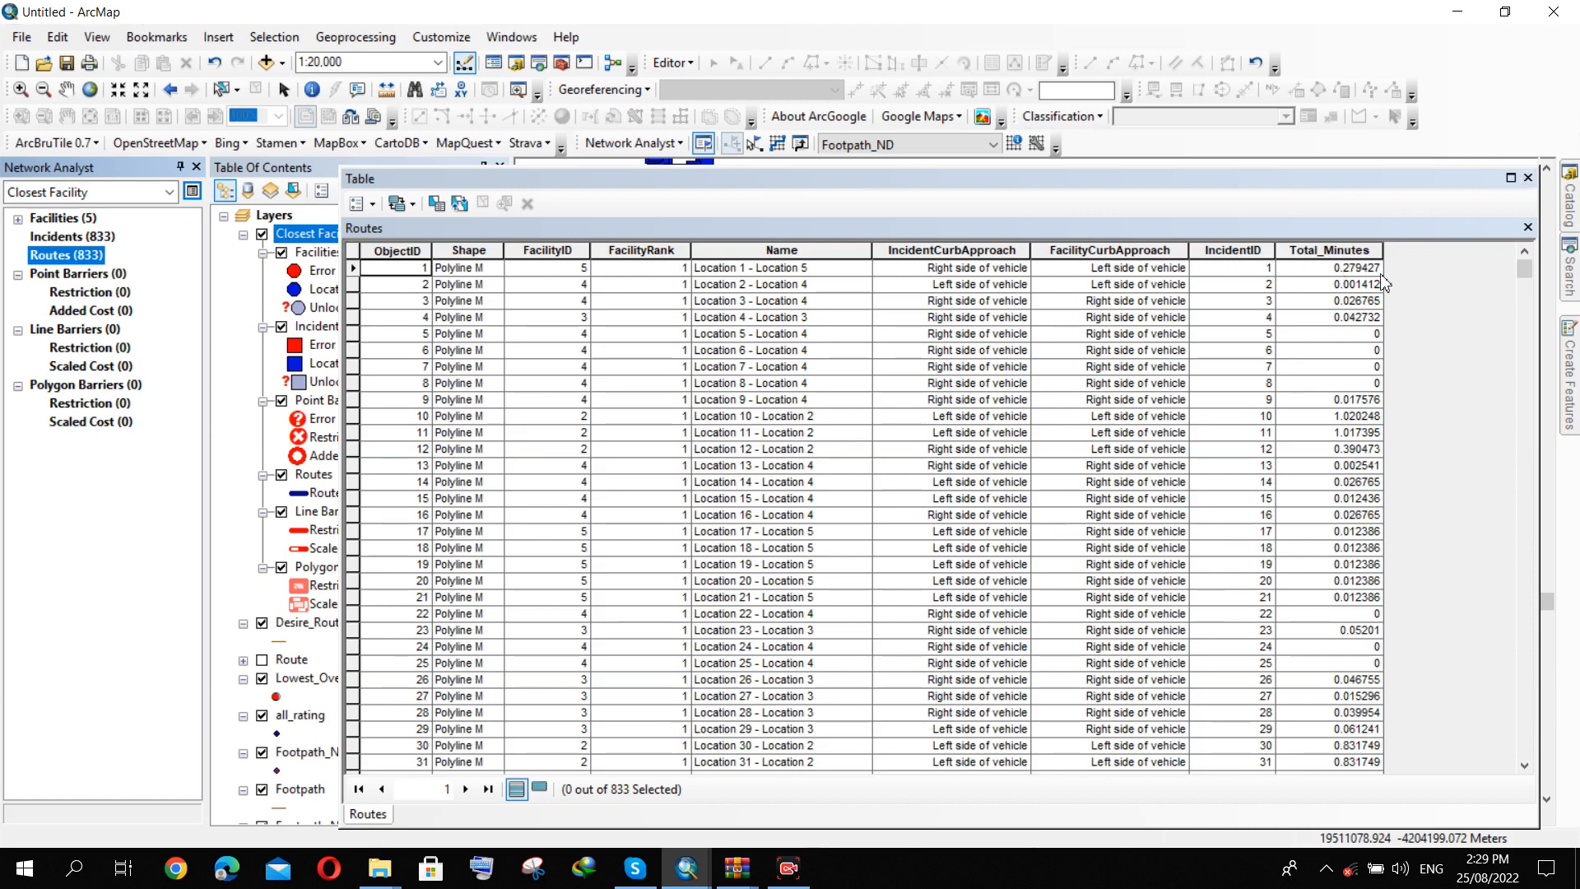
pyautogui.click(1528, 177)
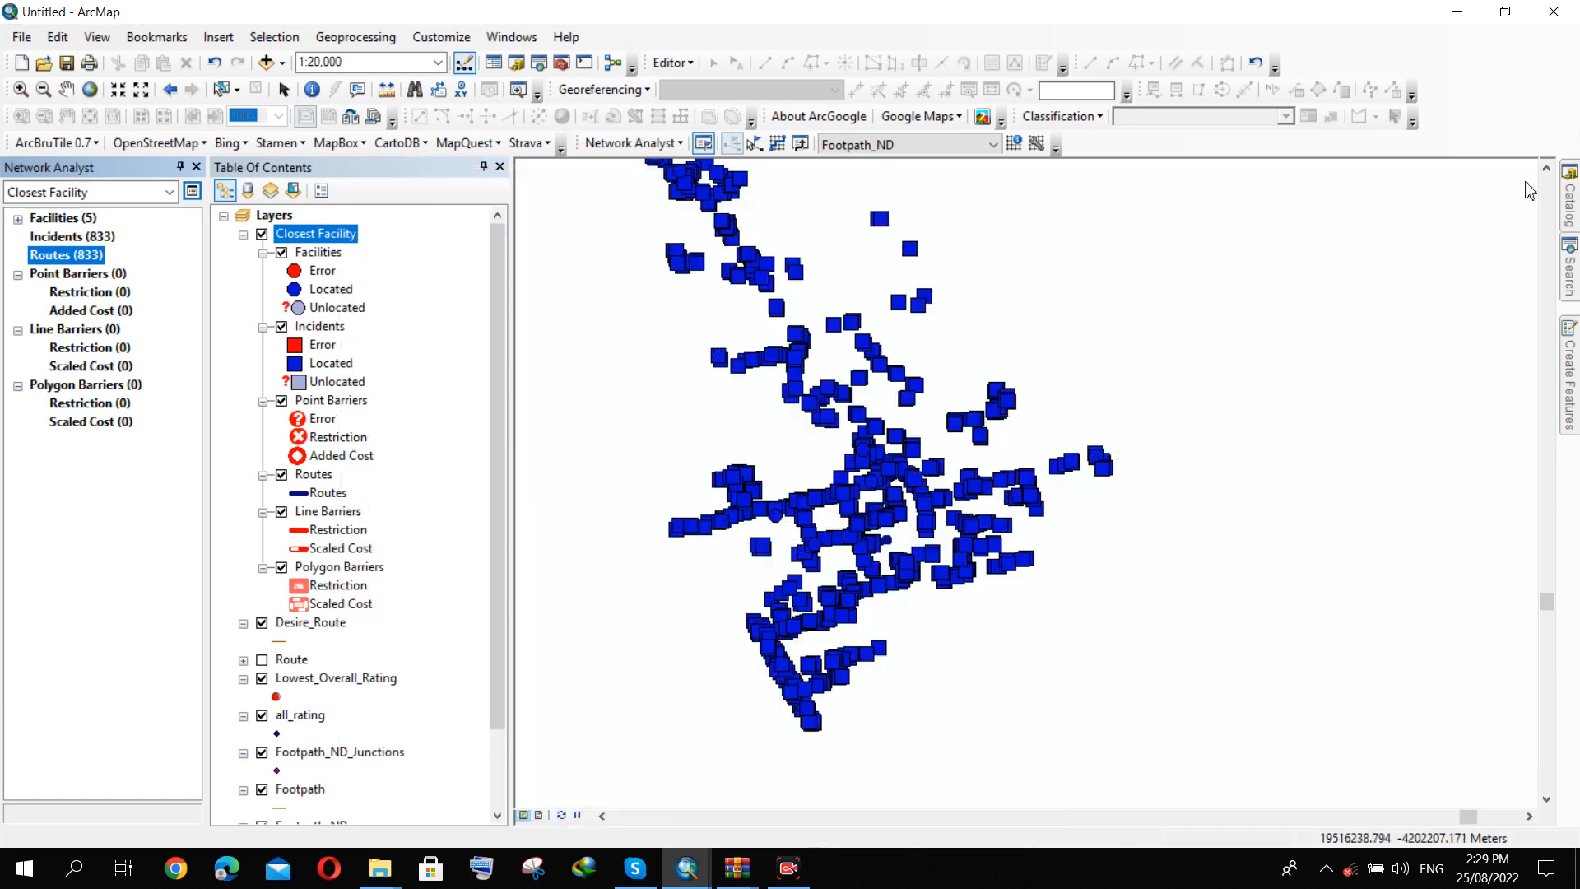
pyautogui.rightClick(73, 260)
pyautogui.click(140, 354)
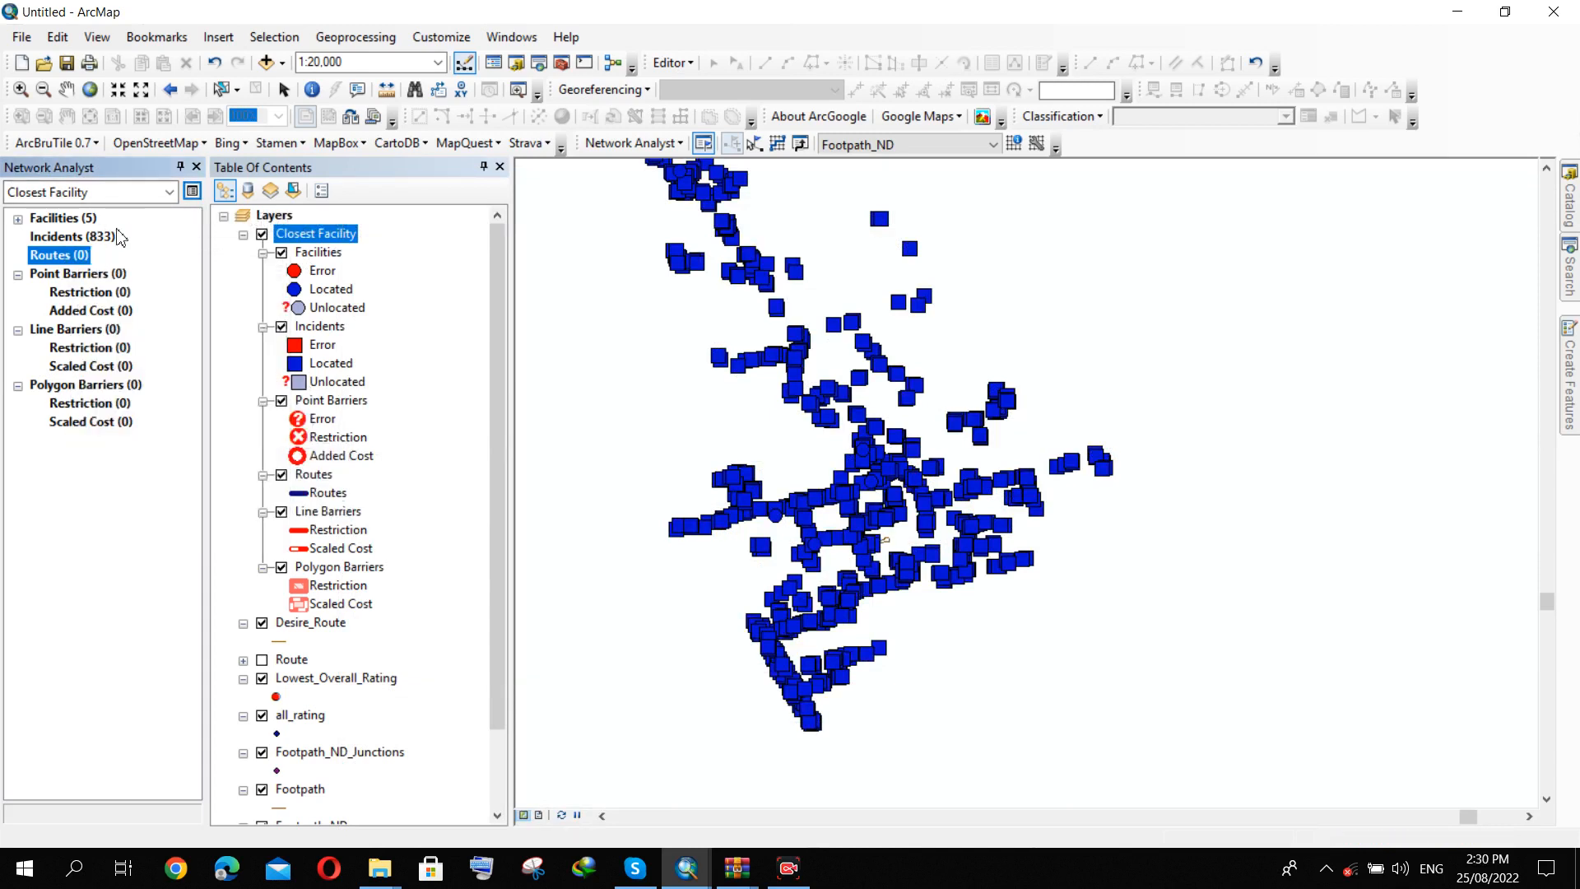
# Turn on accumulation of both Length and Minutes in the Closest Facility layer properties.
pyautogui.click(192, 191)
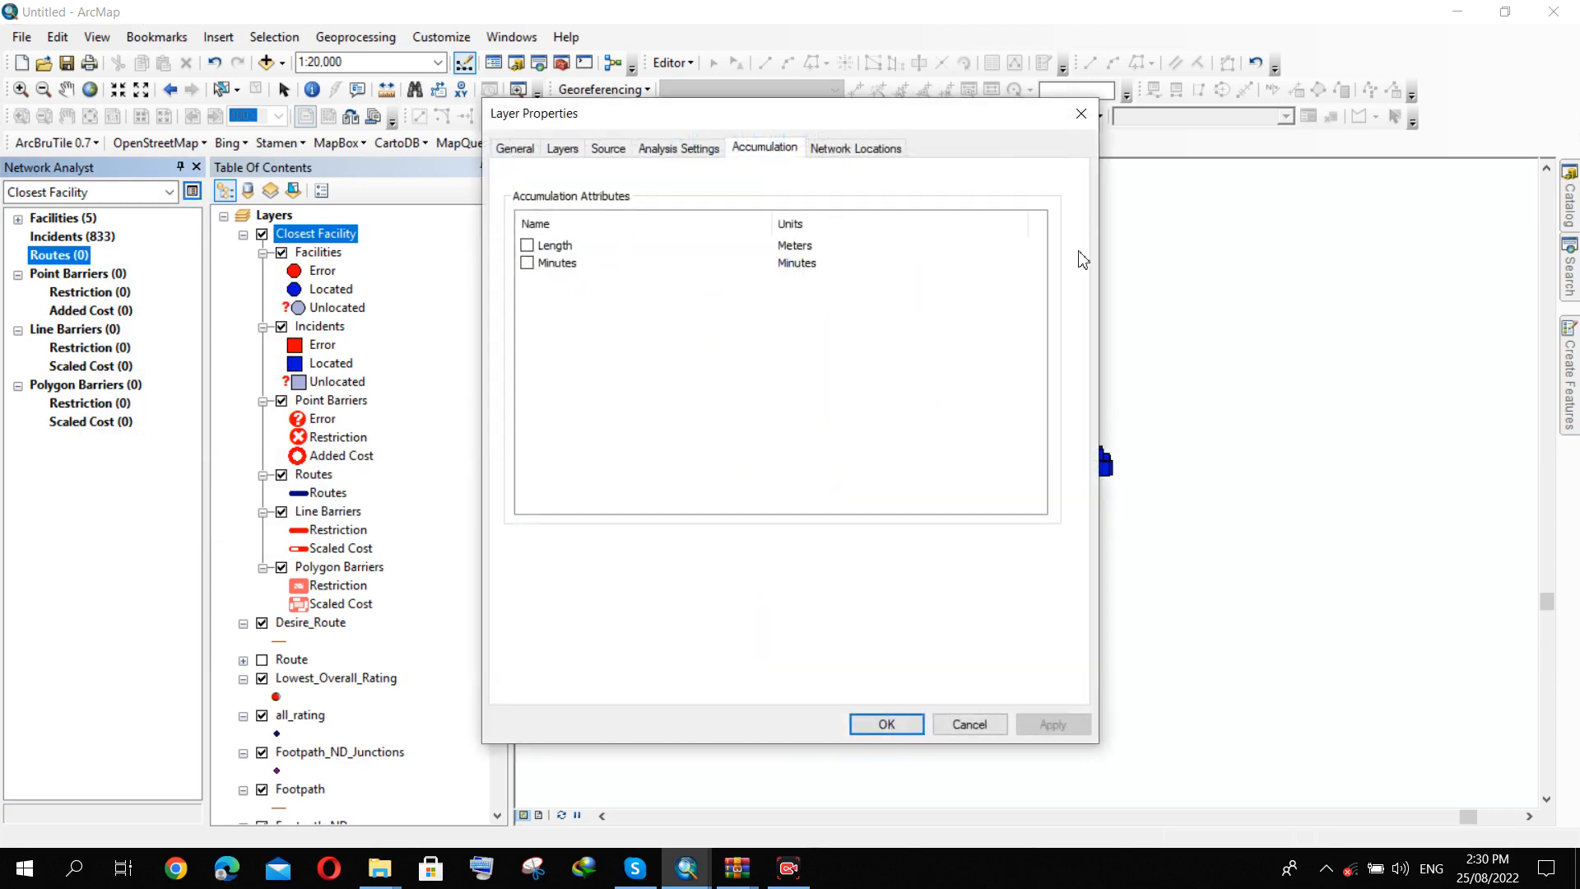
pyautogui.click(546, 246)
pyautogui.click(526, 262)
pyautogui.click(885, 724)
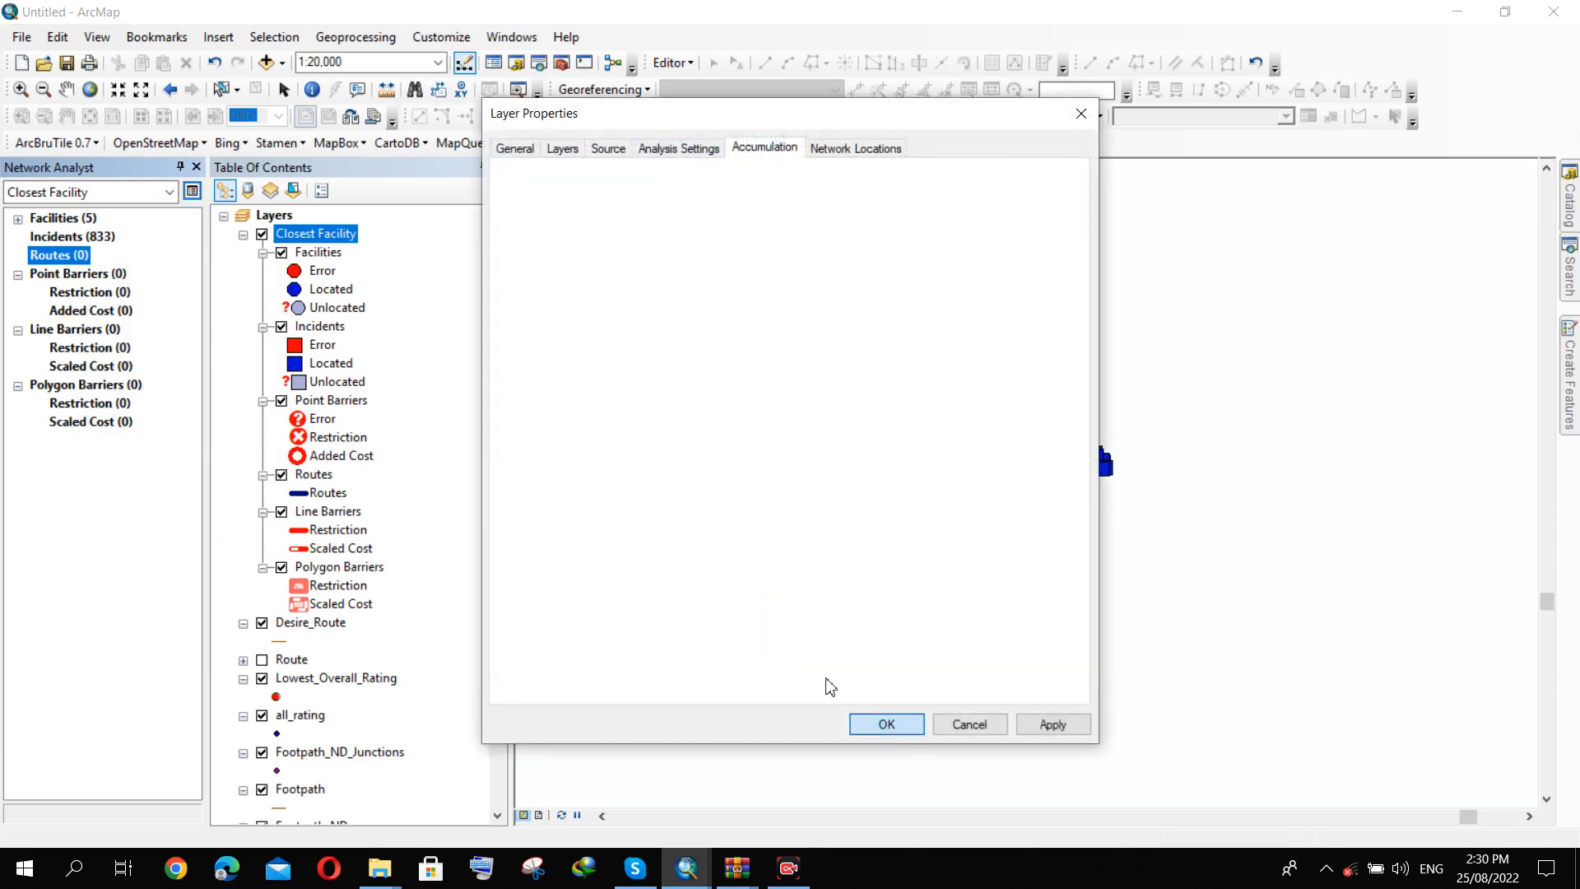
# Review the Closest Facility layer's analysis settings, impedance options and accumulation attributes.
pyautogui.click(191, 192)
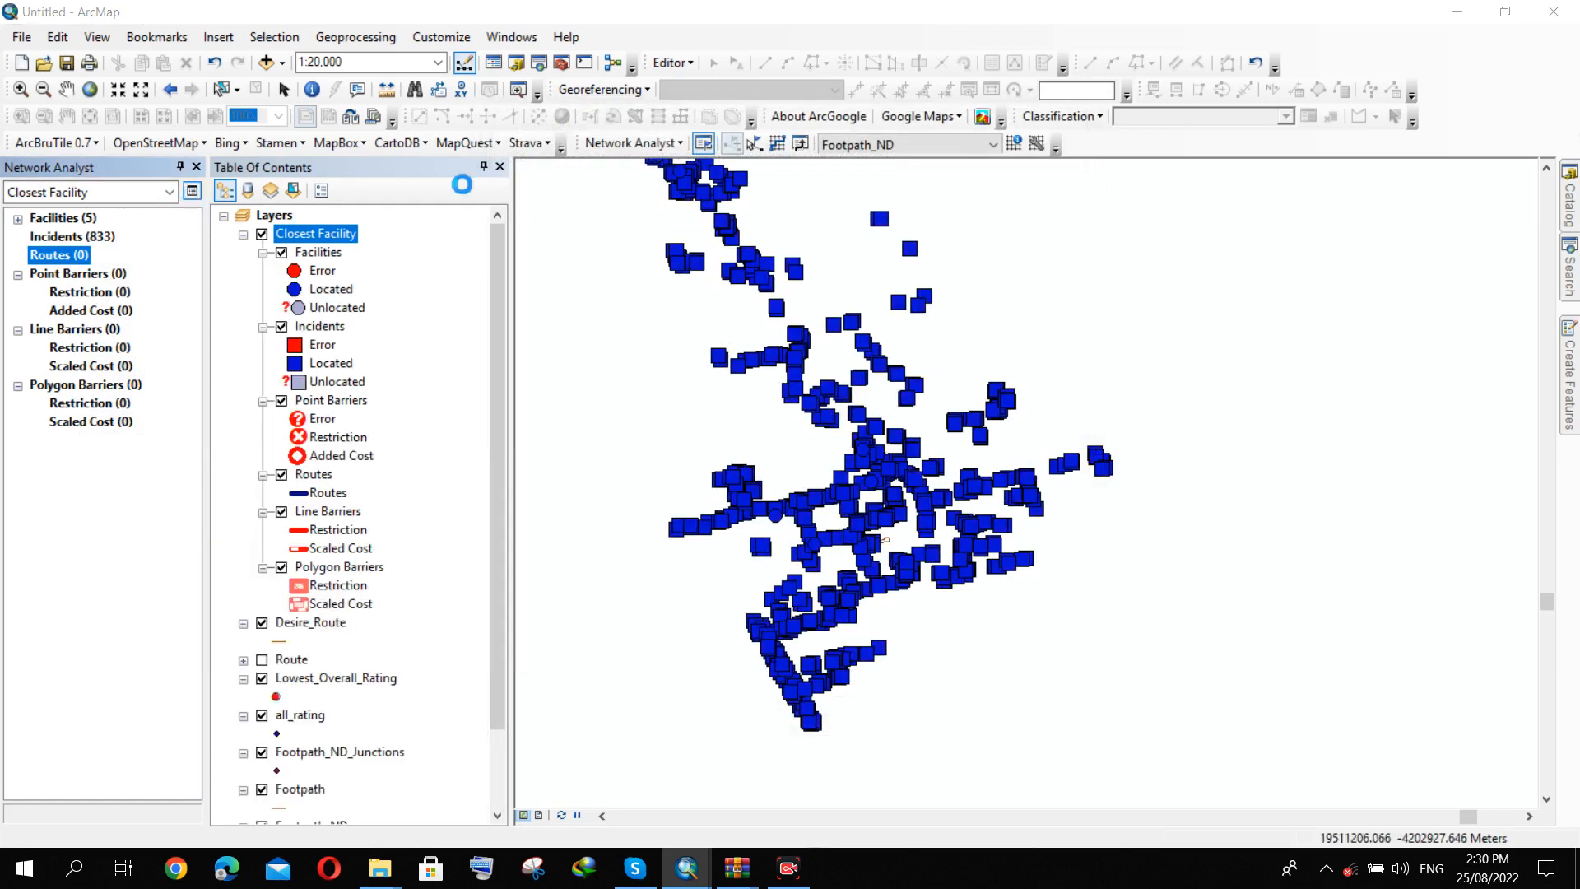
pyautogui.click(692, 150)
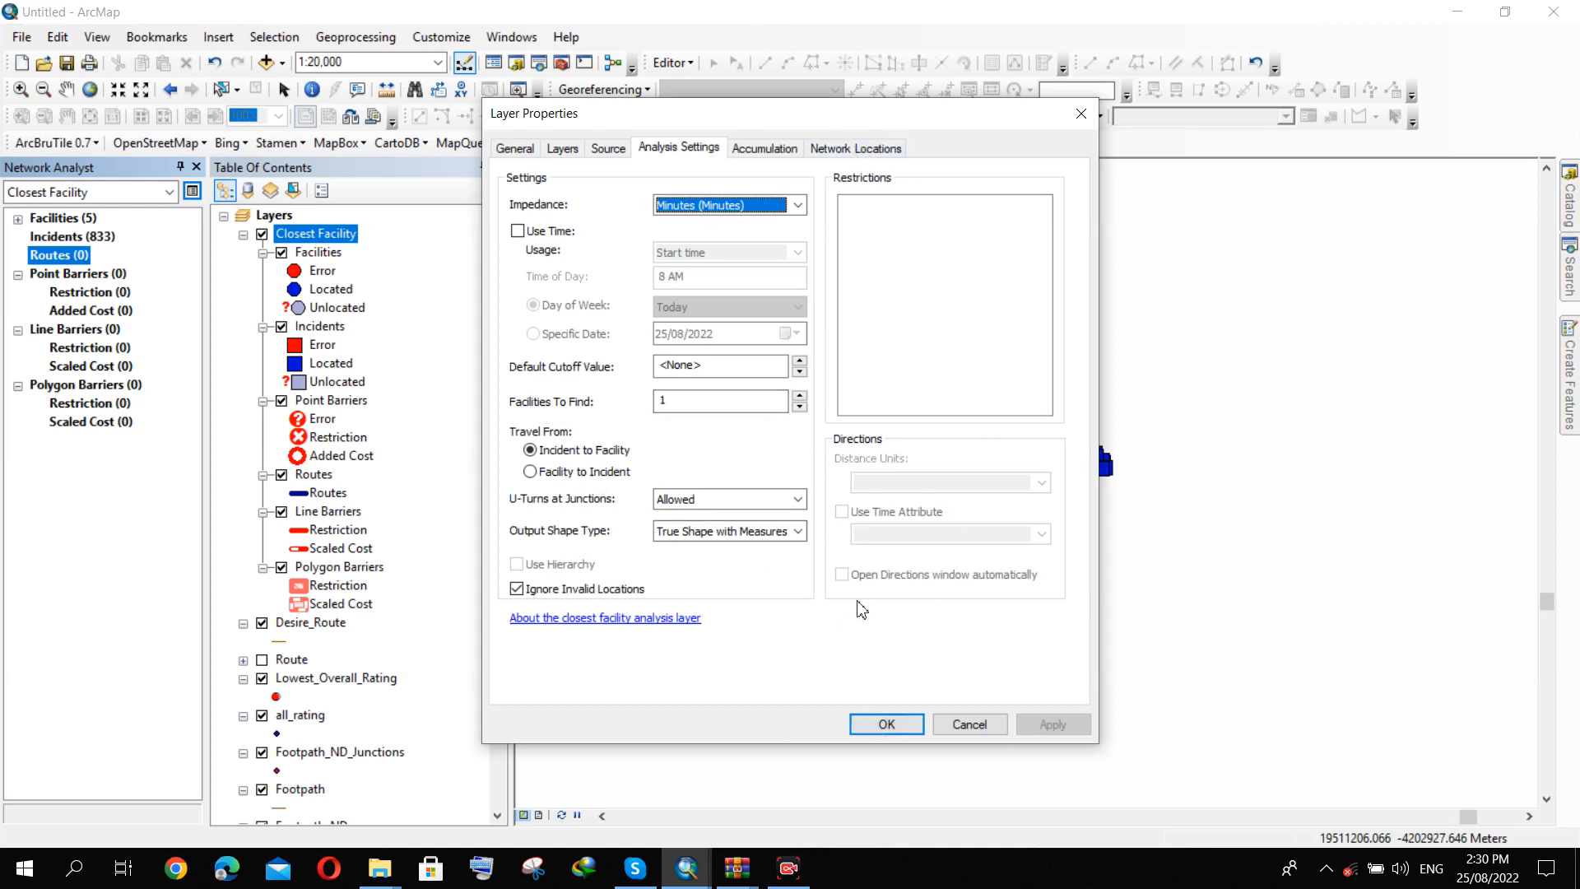
pyautogui.click(764, 149)
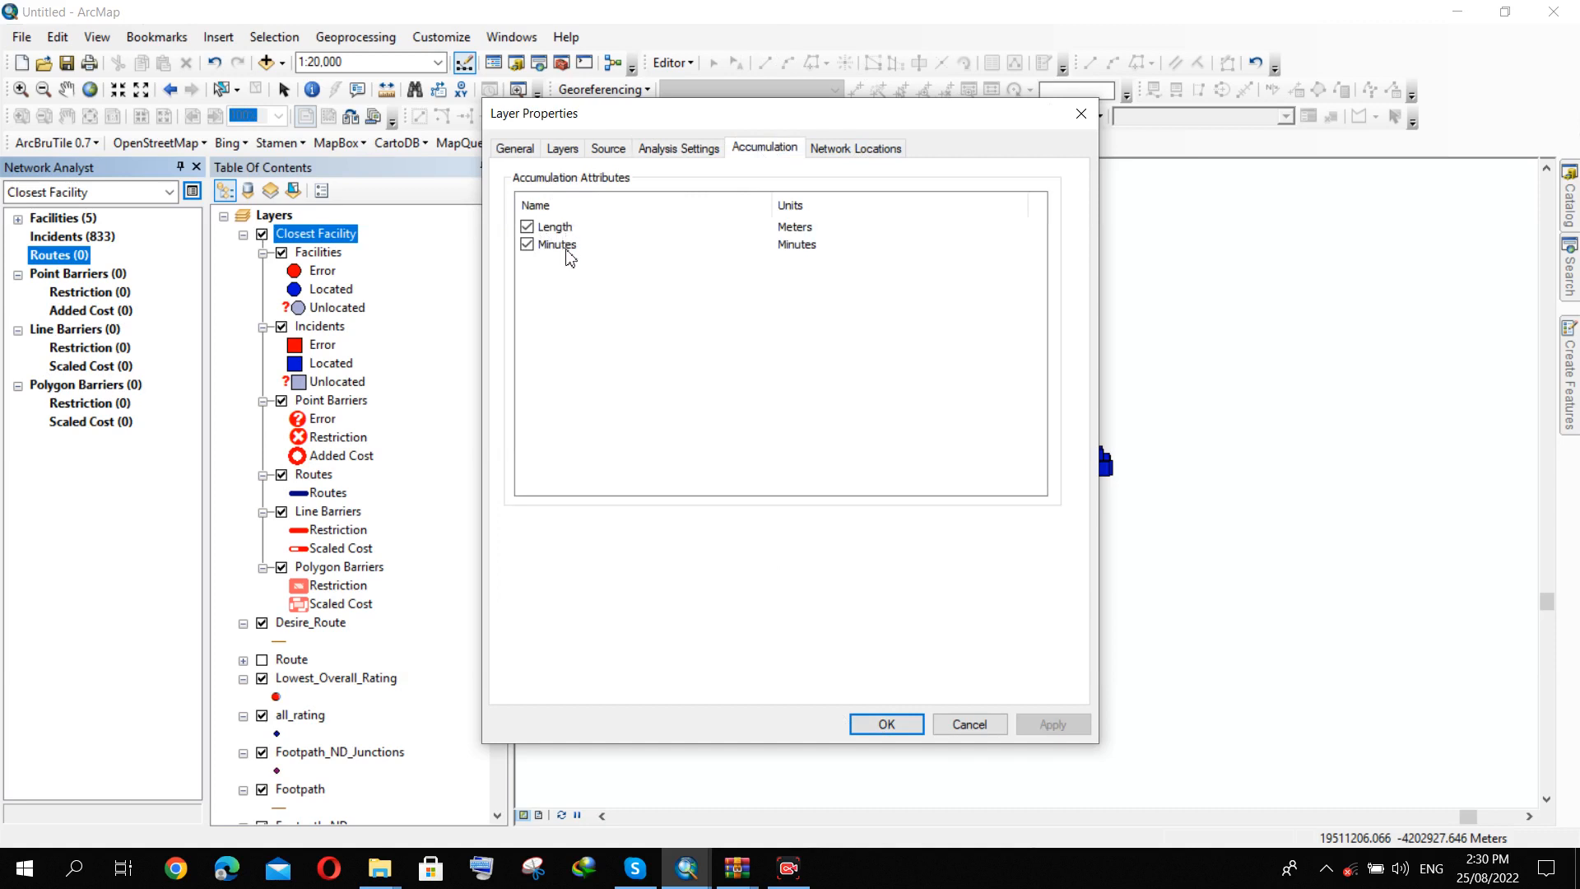
pyautogui.click(696, 153)
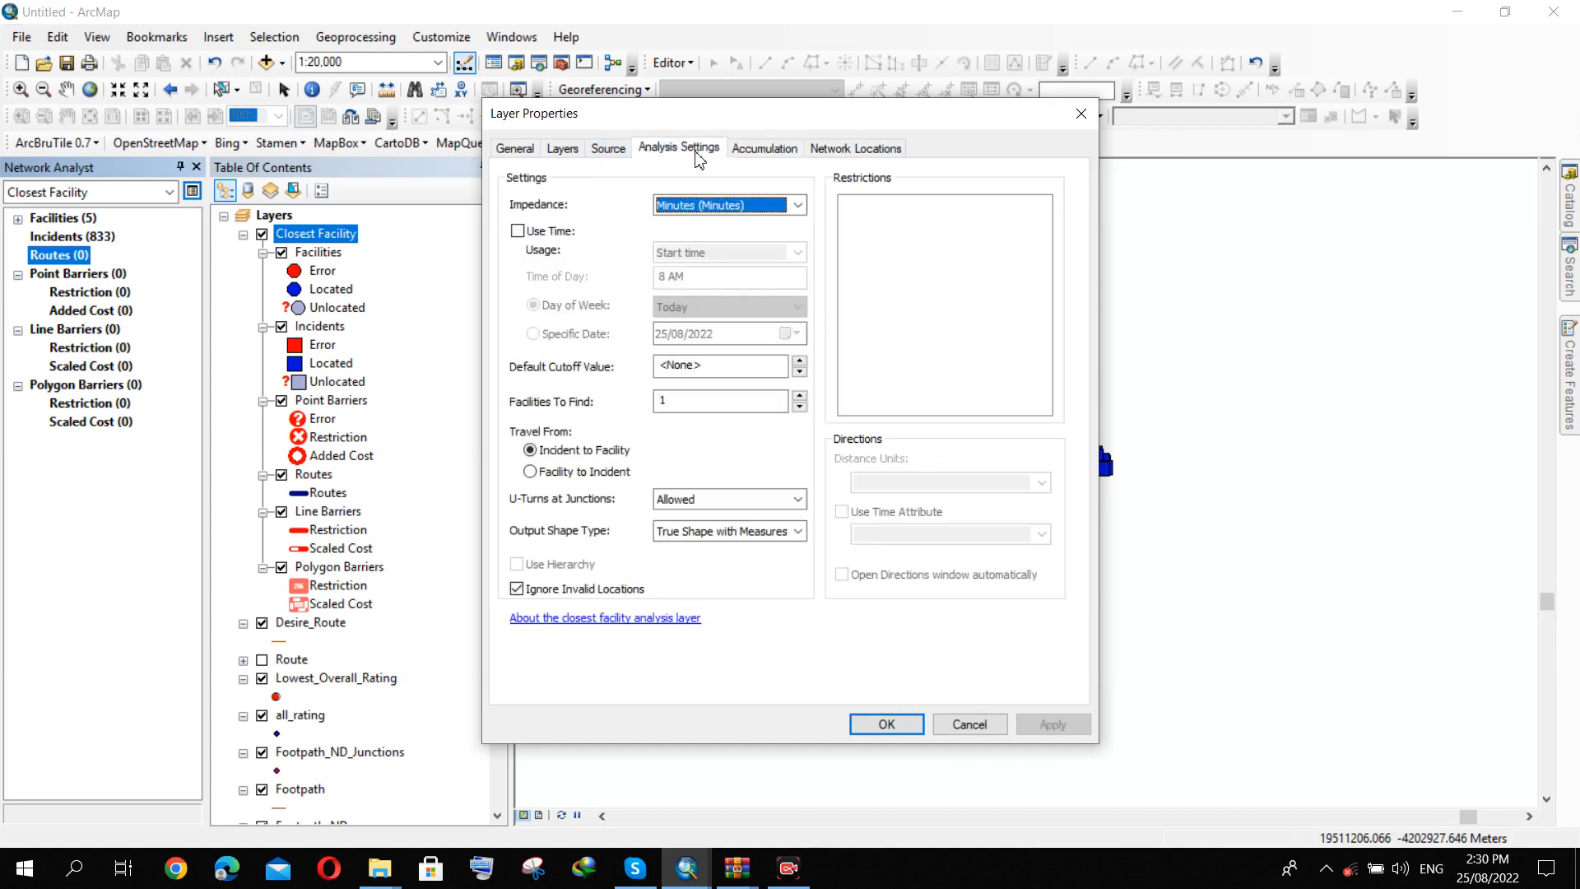
pyautogui.click(803, 209)
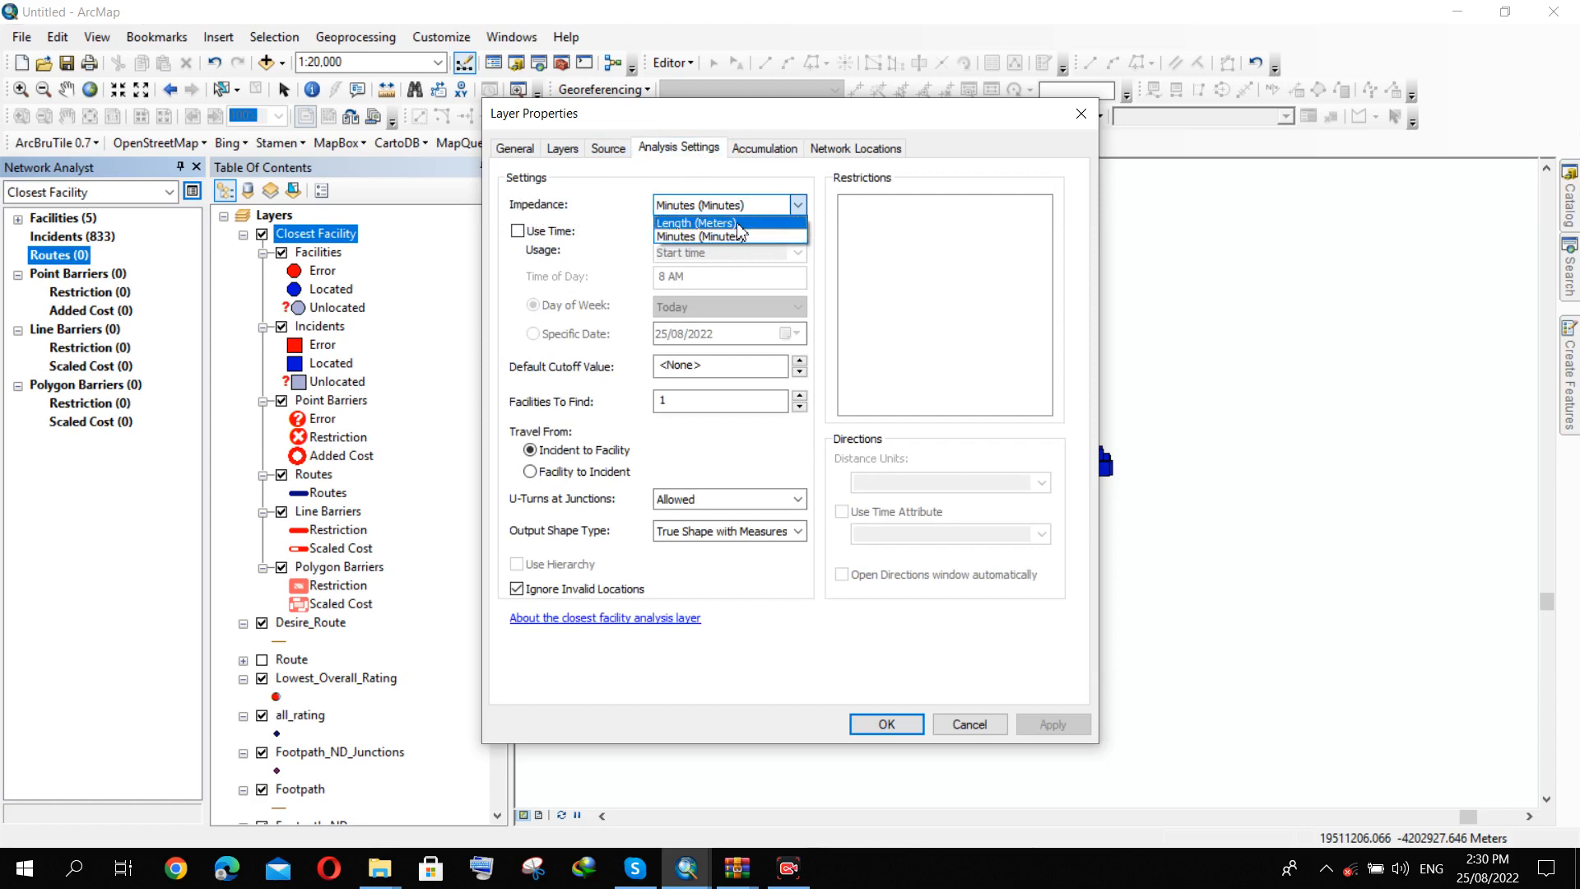
pyautogui.click(761, 166)
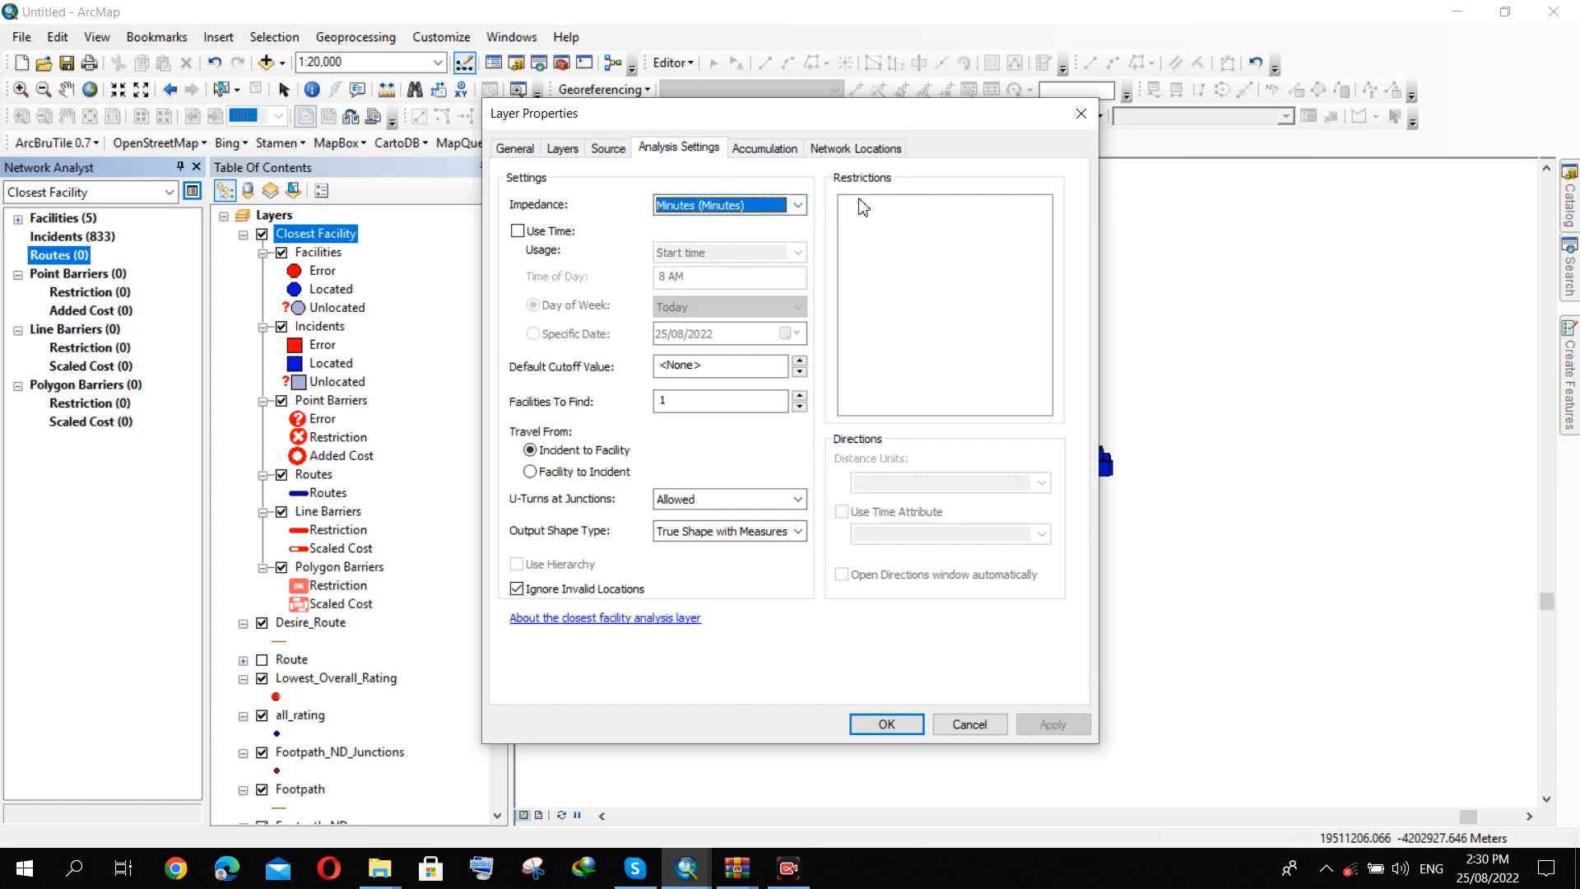
pyautogui.click(874, 725)
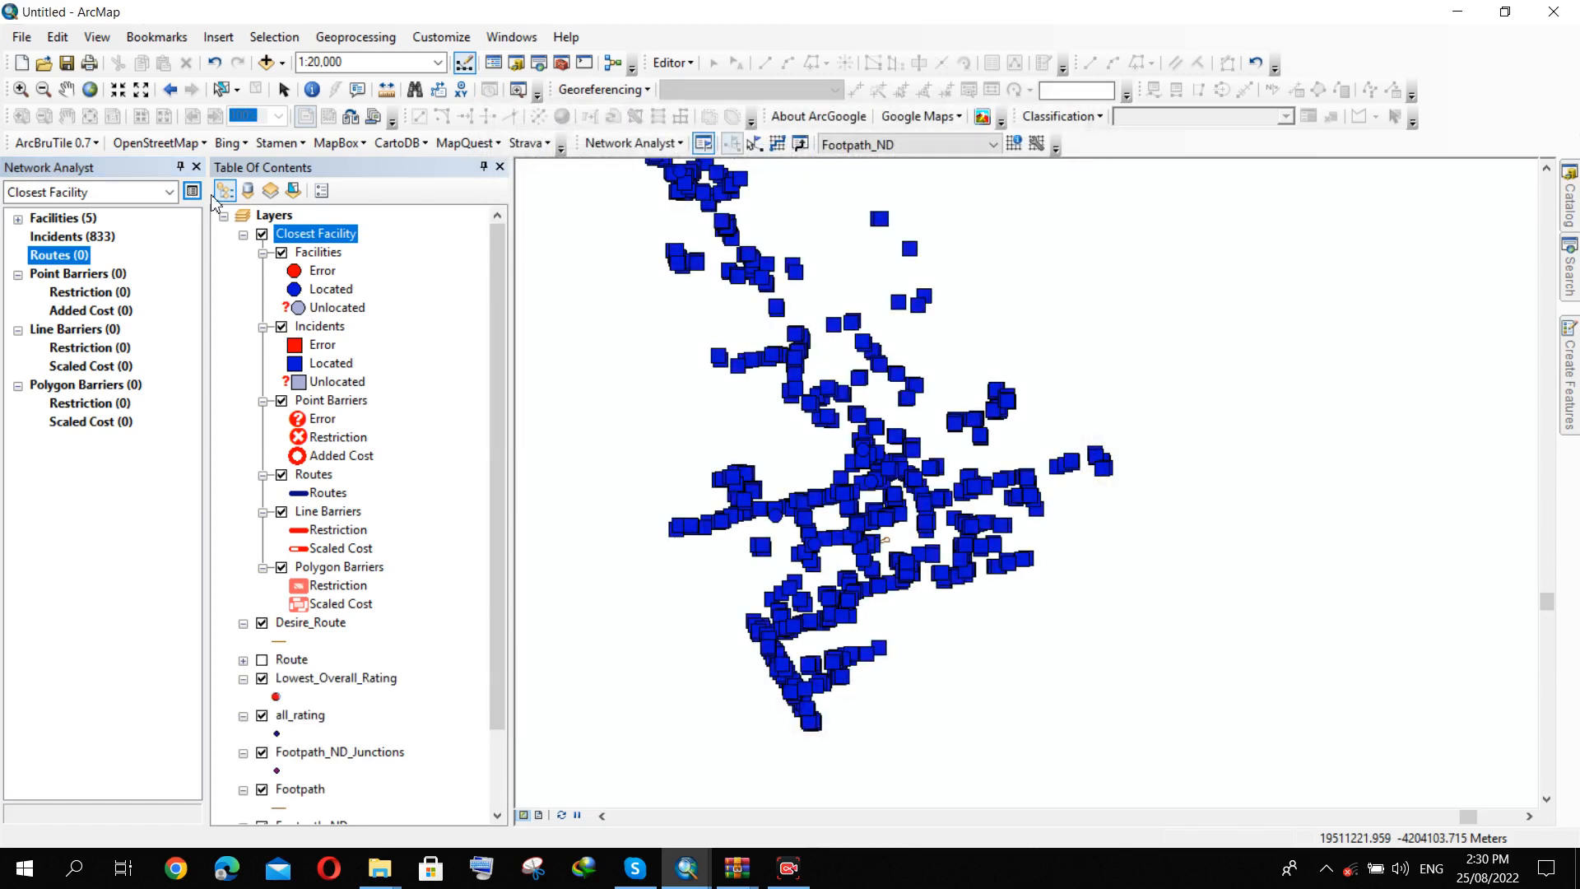
# Solve the Closest Facility analysis again with the accumulated attributes and open the Routes attribute table.
pyautogui.click(776, 144)
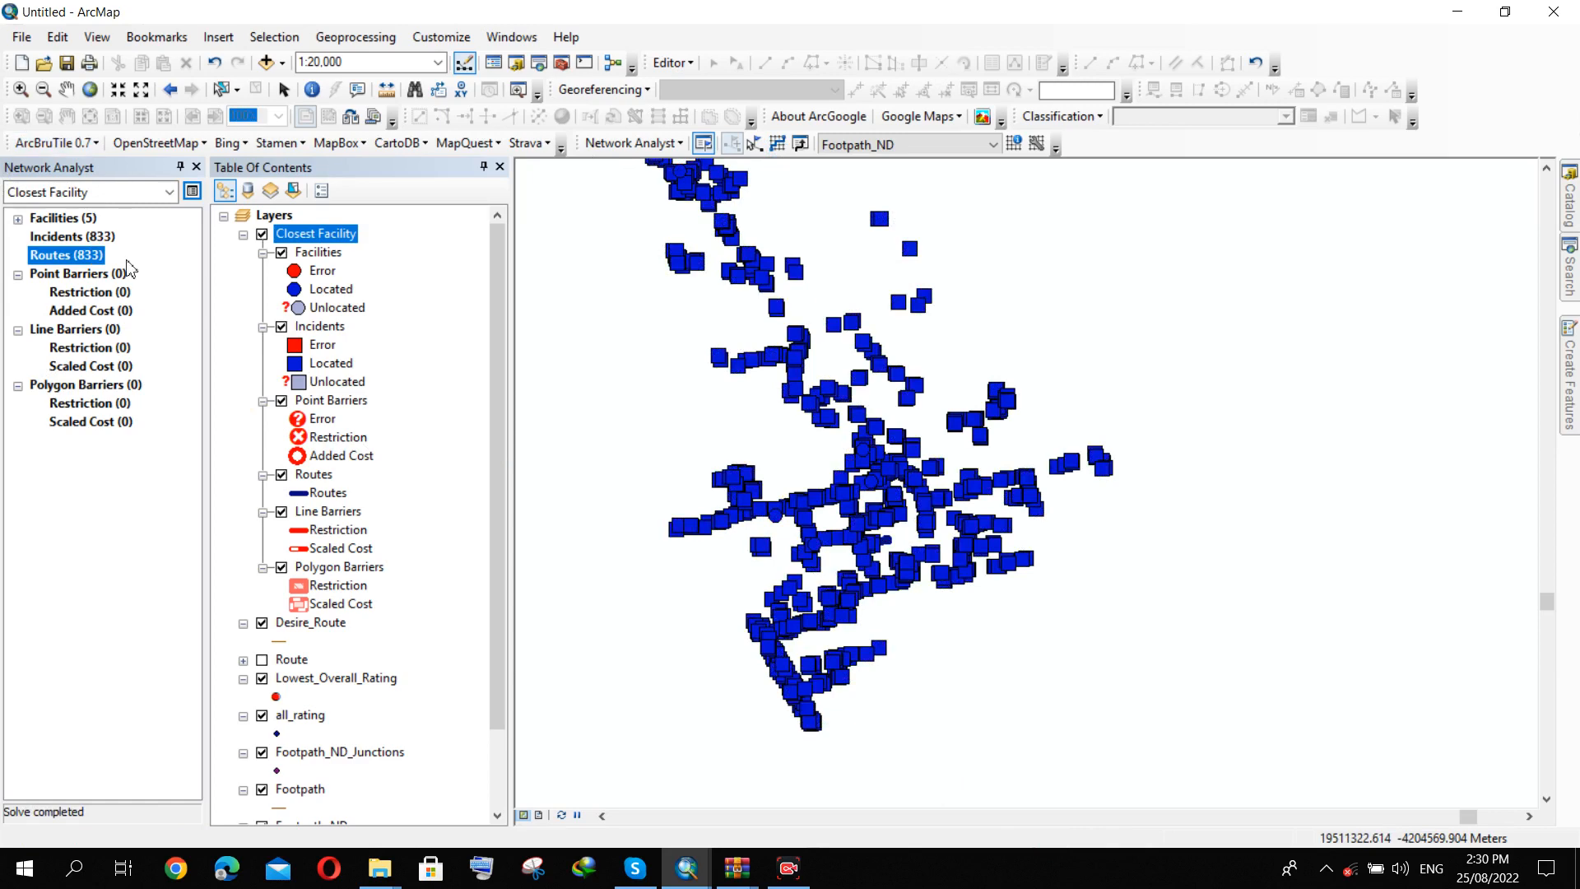
pyautogui.rightClick(74, 257)
pyautogui.click(176, 409)
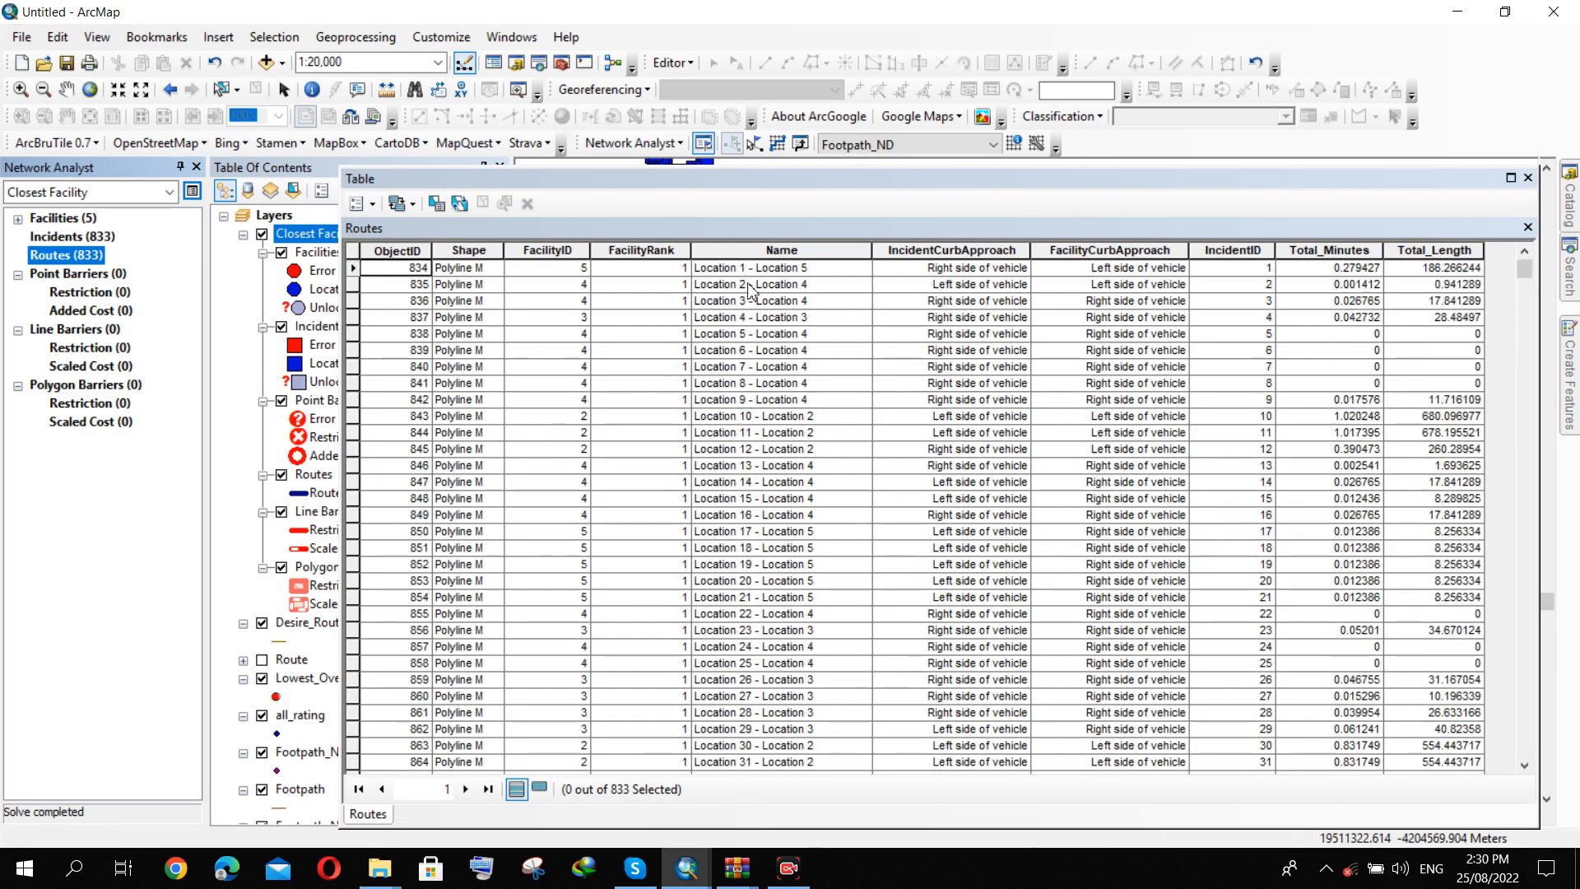
# Examine the Name column of the Routes table to see which facility each incident is matched to.
pyautogui.click(753, 255)
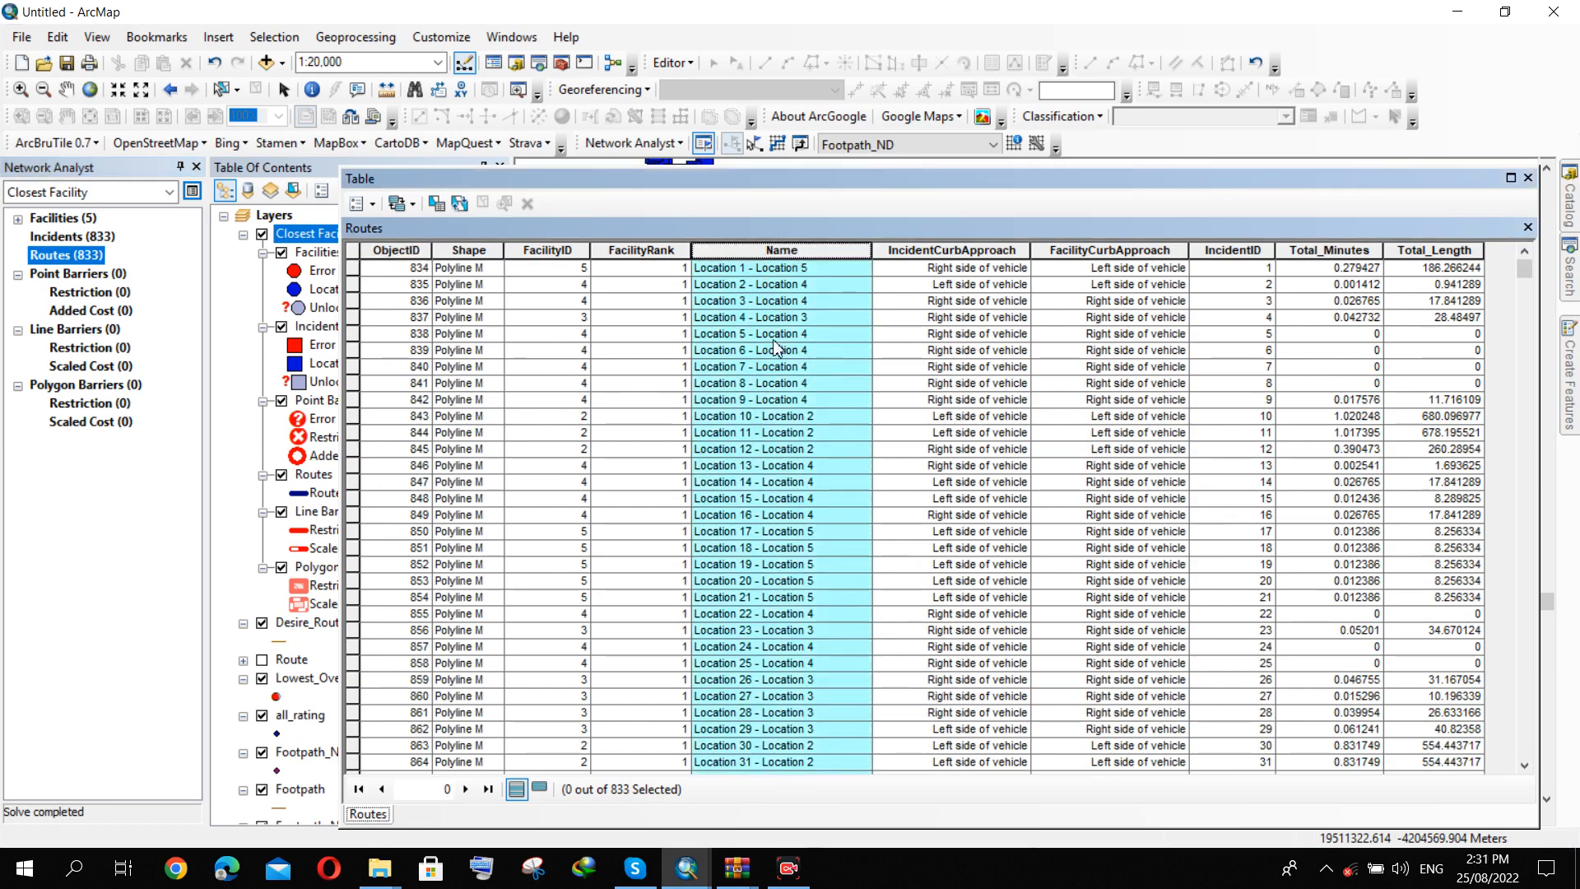
pyautogui.scroll(-2, 751, 454)
pyautogui.scroll(2, 751, 454)
pyautogui.scroll(-20, 807, 379)
pyautogui.scroll(6, 803, 395)
pyautogui.scroll(15, 803, 363)
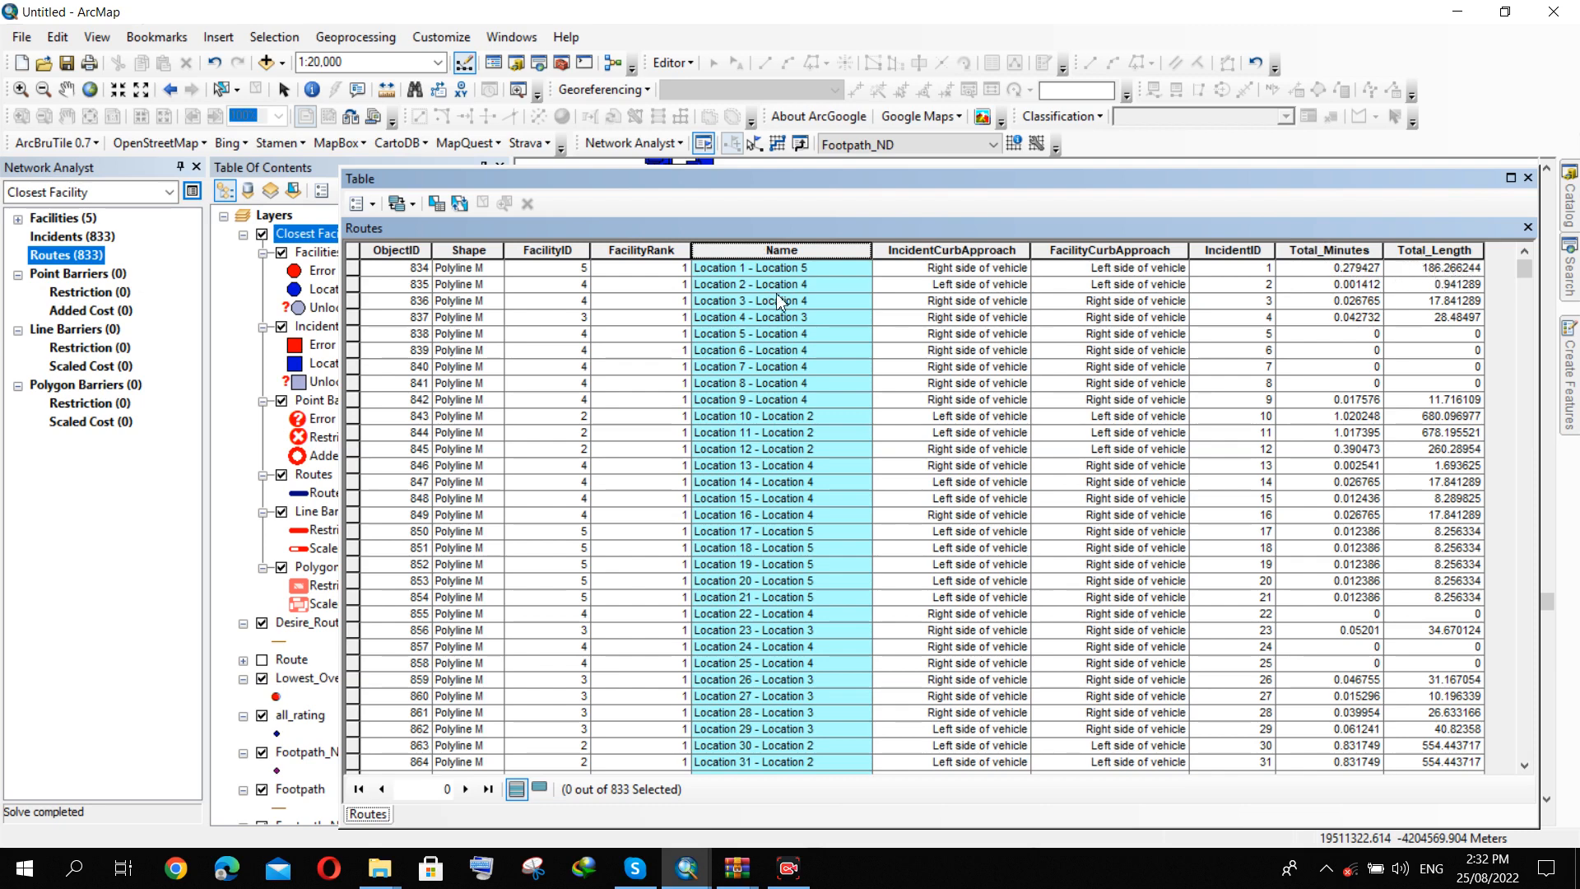
pyautogui.scroll(-3, 788, 338)
pyautogui.scroll(3, 787, 406)
pyautogui.scroll(-1, 758, 420)
pyautogui.scroll(1, 763, 403)
pyautogui.scroll(-11, 820, 395)
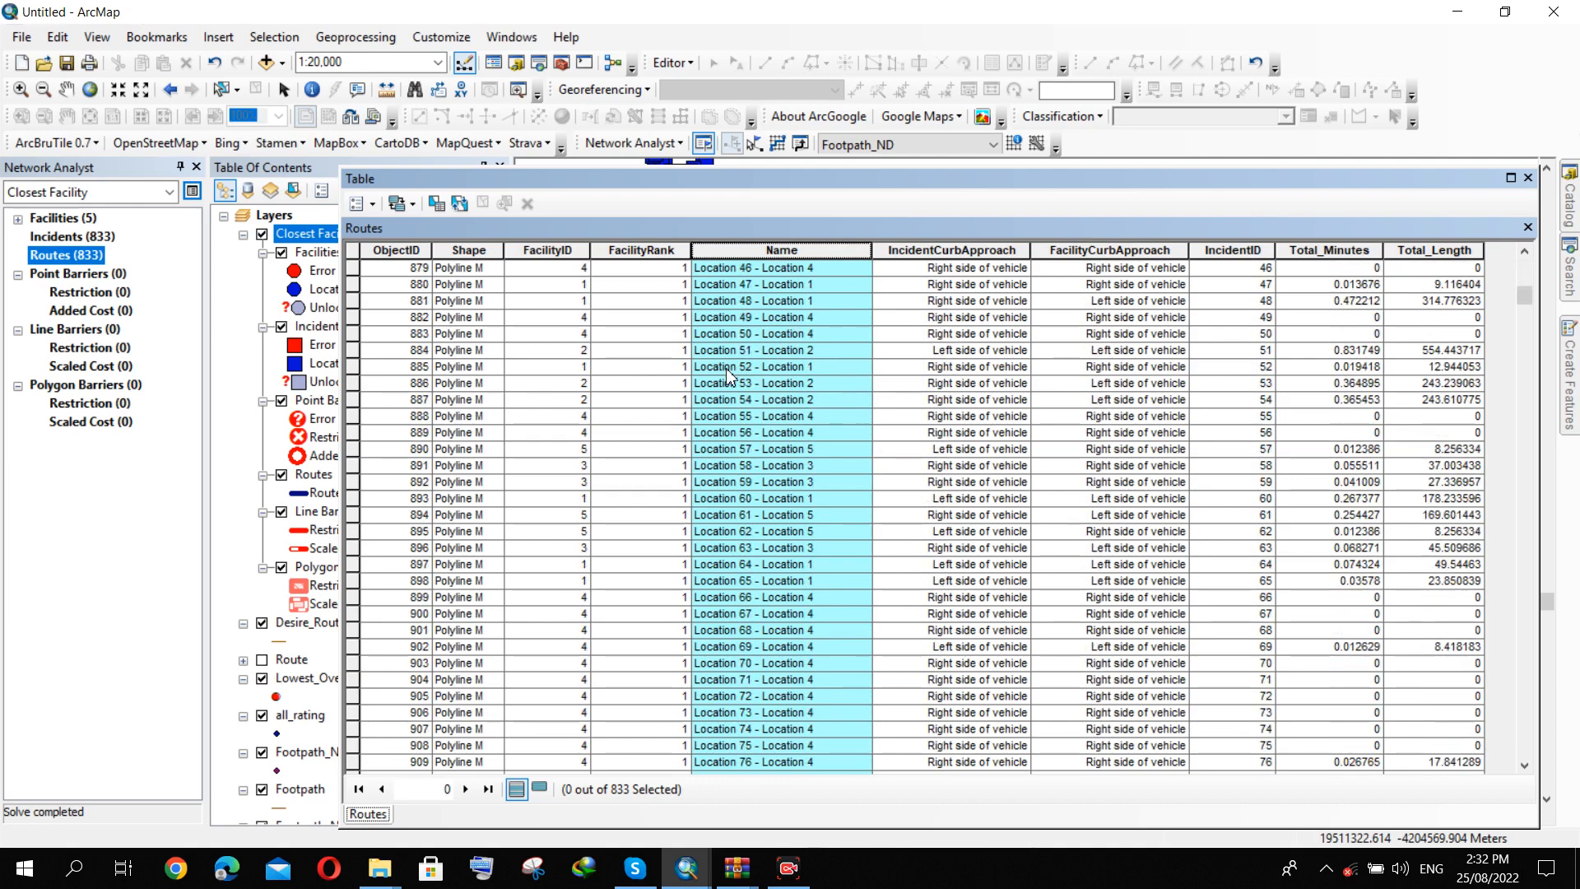
pyautogui.scroll(11, 727, 376)
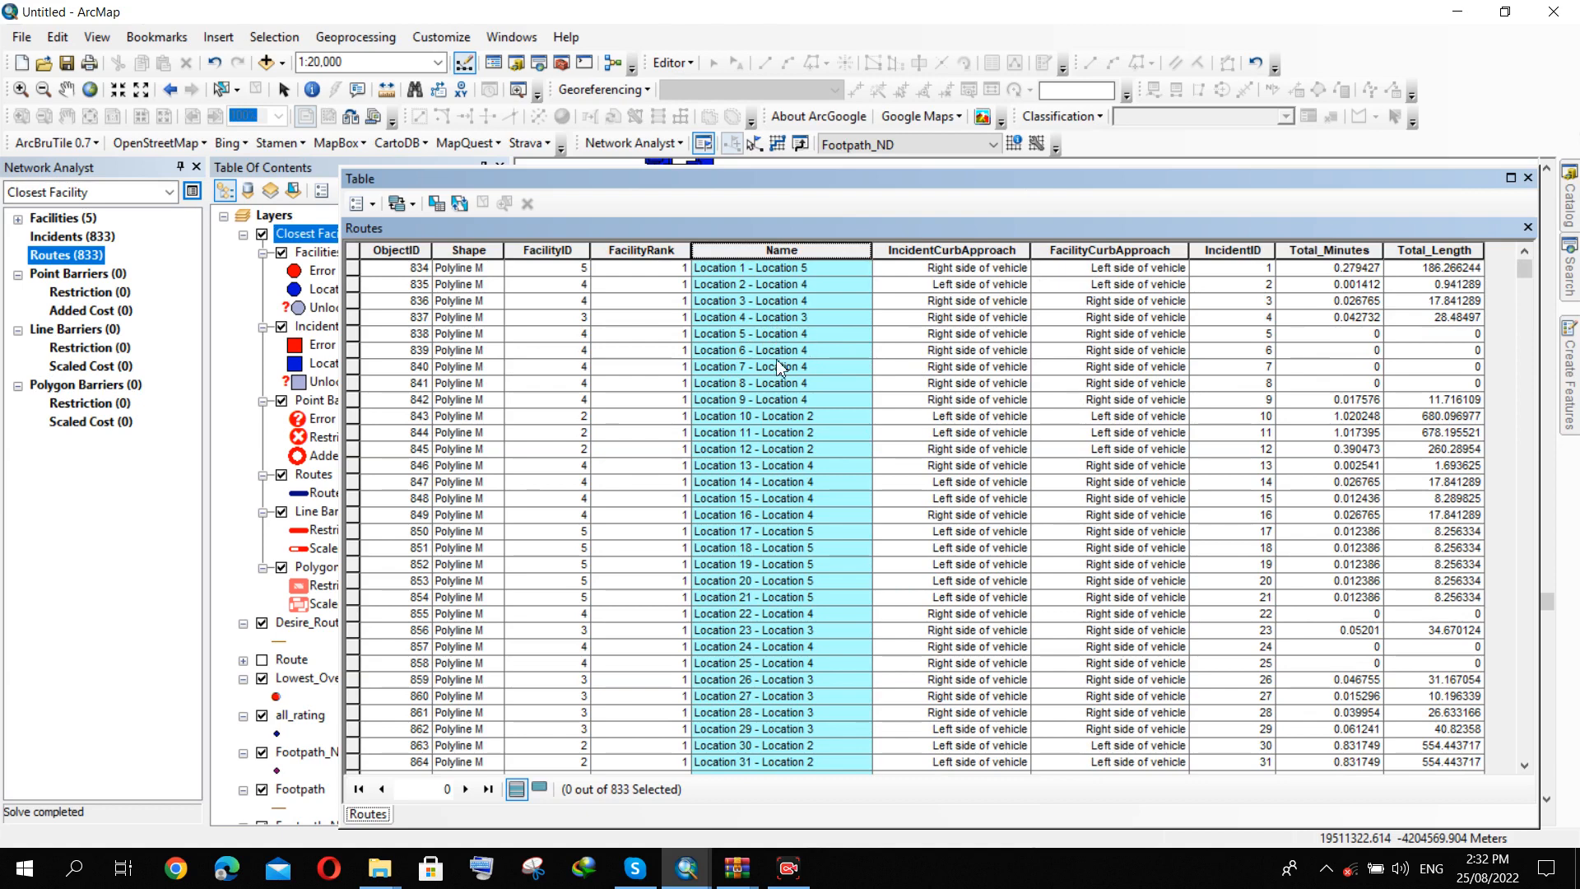
# Compare the Total_Minutes and Total_Length values of the routes from incidents 5 to 8, and browse the routes further down the table.
pyautogui.click(1355, 335)
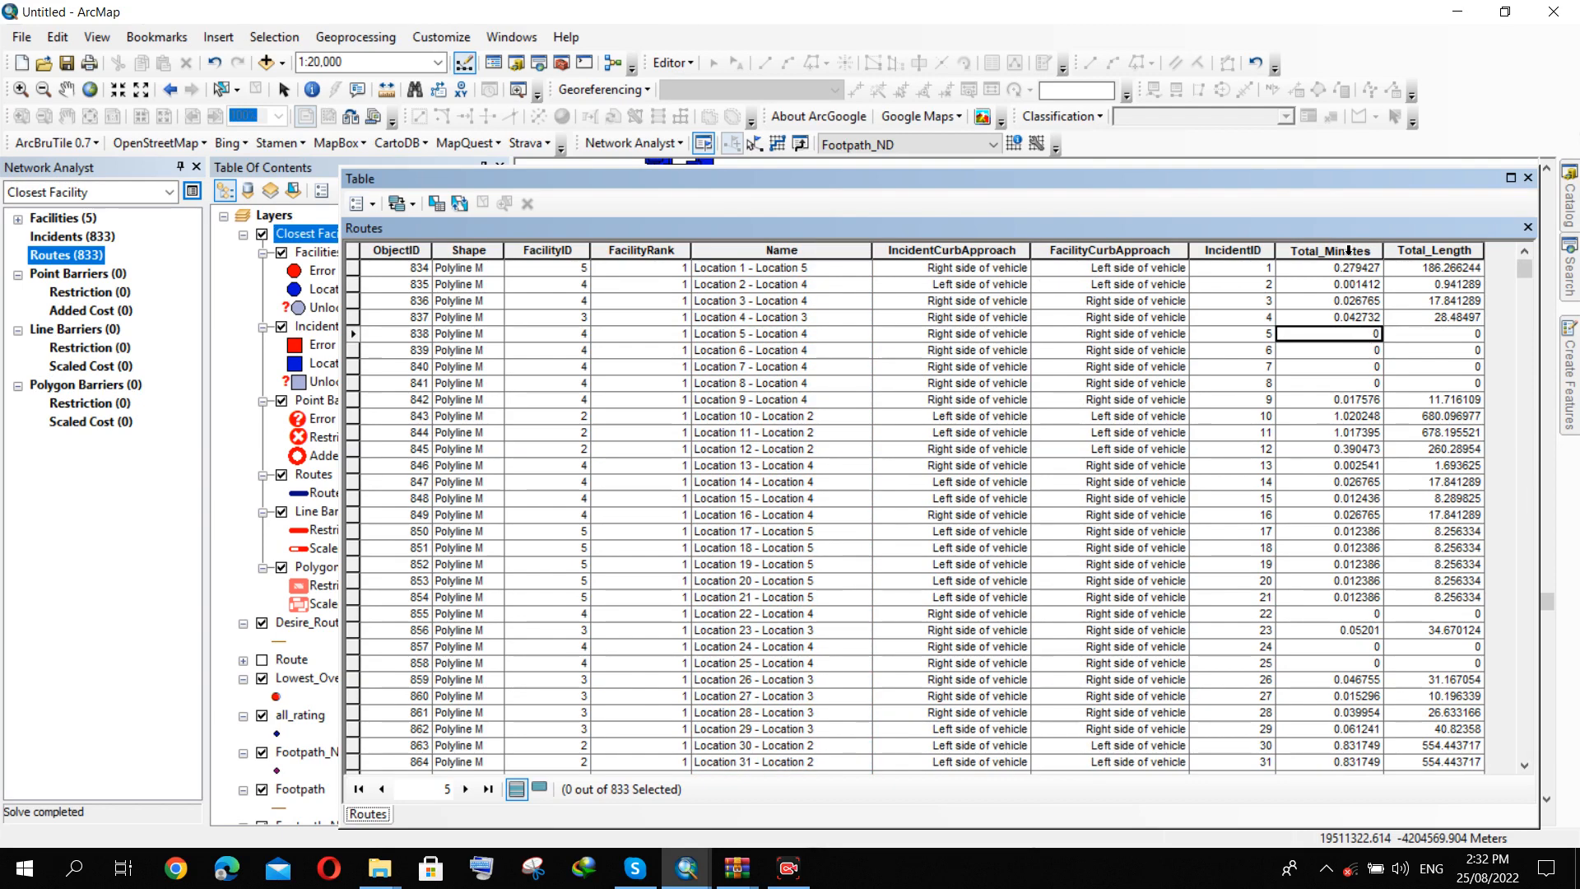
pyautogui.click(1444, 335)
pyautogui.click(1365, 336)
pyautogui.click(1450, 336)
pyautogui.click(1366, 351)
pyautogui.click(1425, 351)
pyautogui.click(1378, 370)
pyautogui.click(1414, 367)
pyautogui.click(1372, 384)
pyautogui.click(1415, 384)
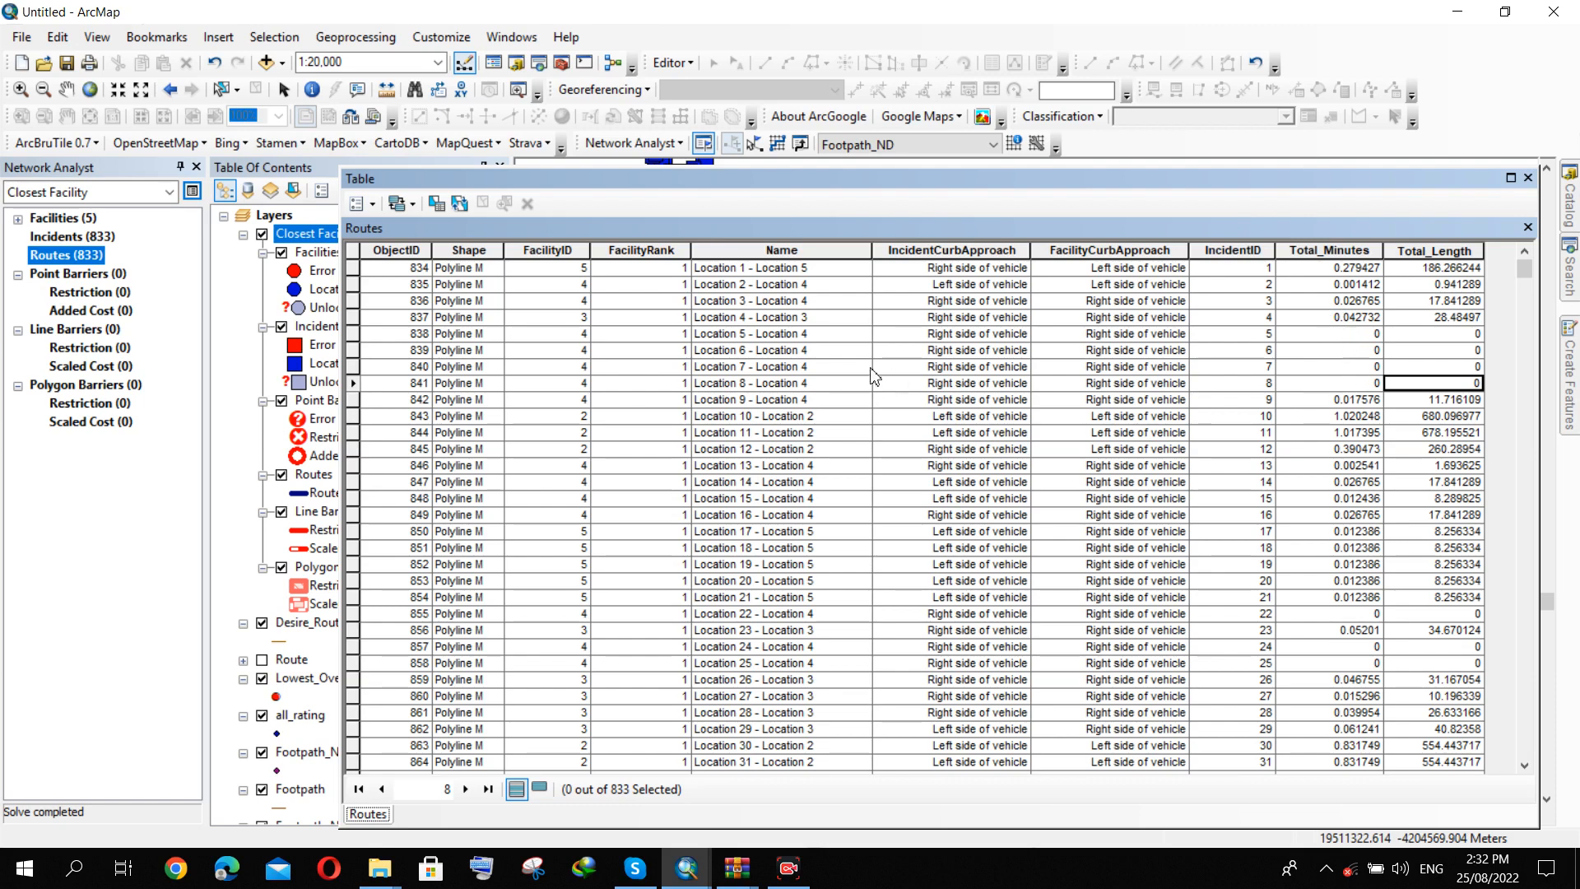
pyautogui.scroll(-3, 1334, 345)
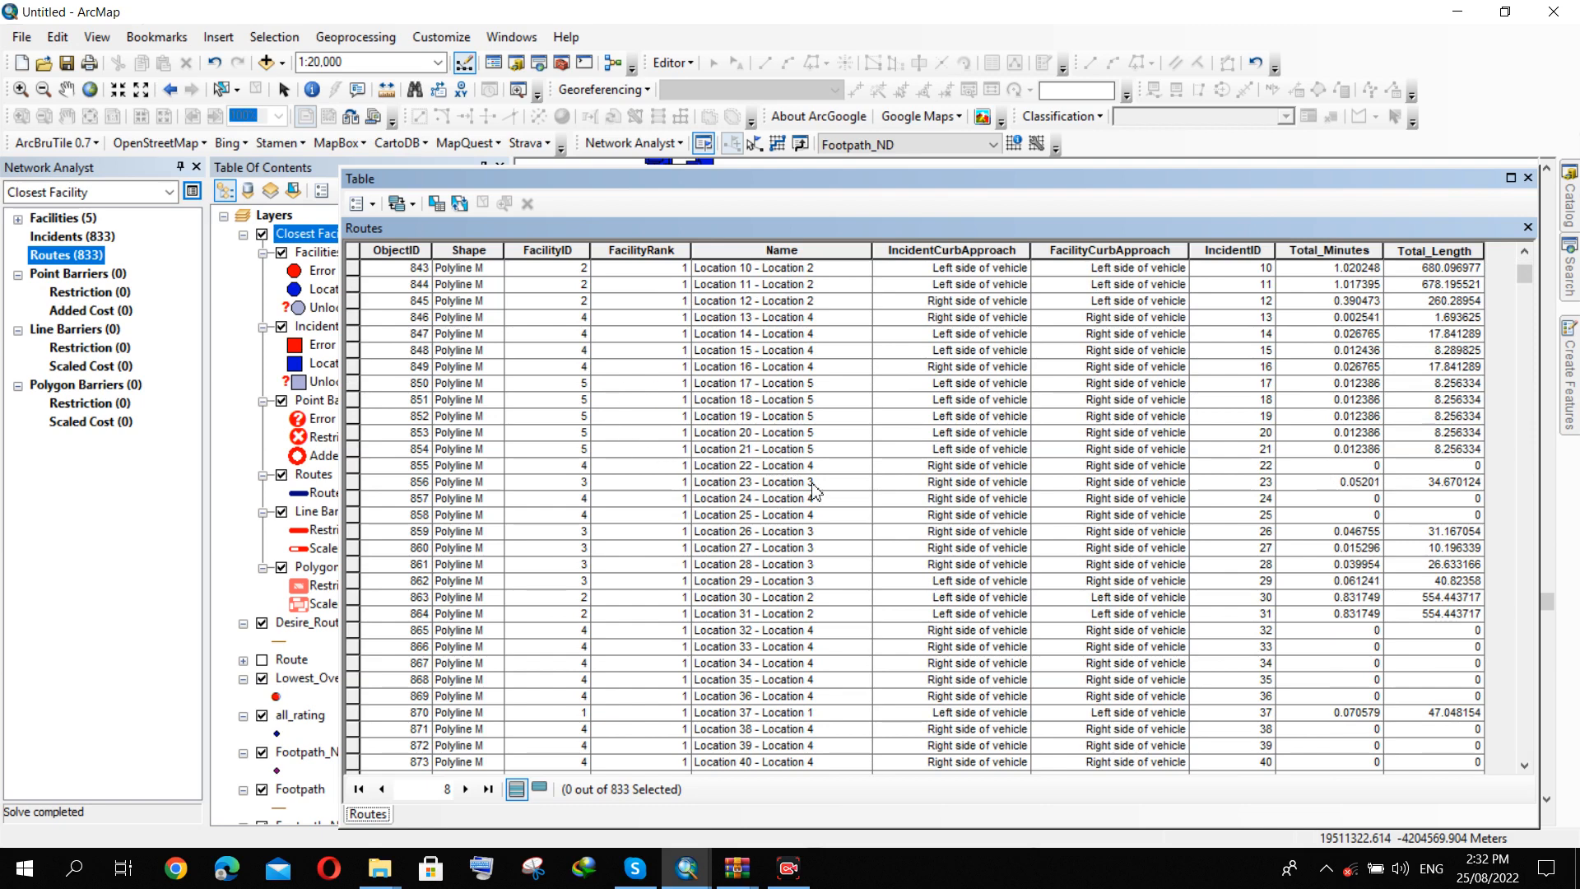
pyautogui.scroll(3, 1403, 501)
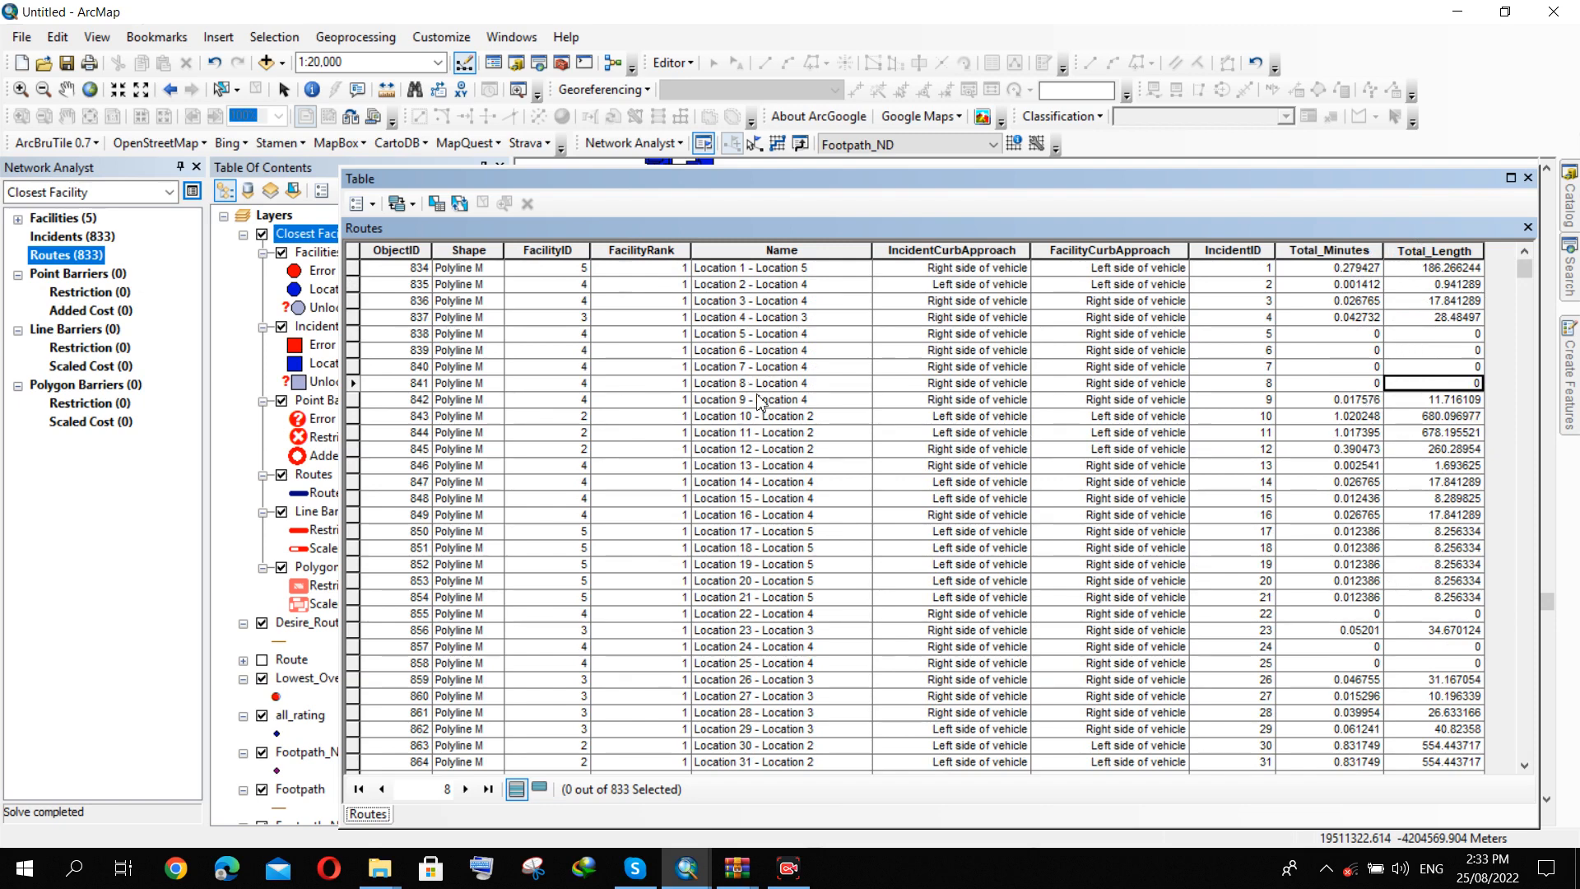
pyautogui.scroll(-11, 780, 362)
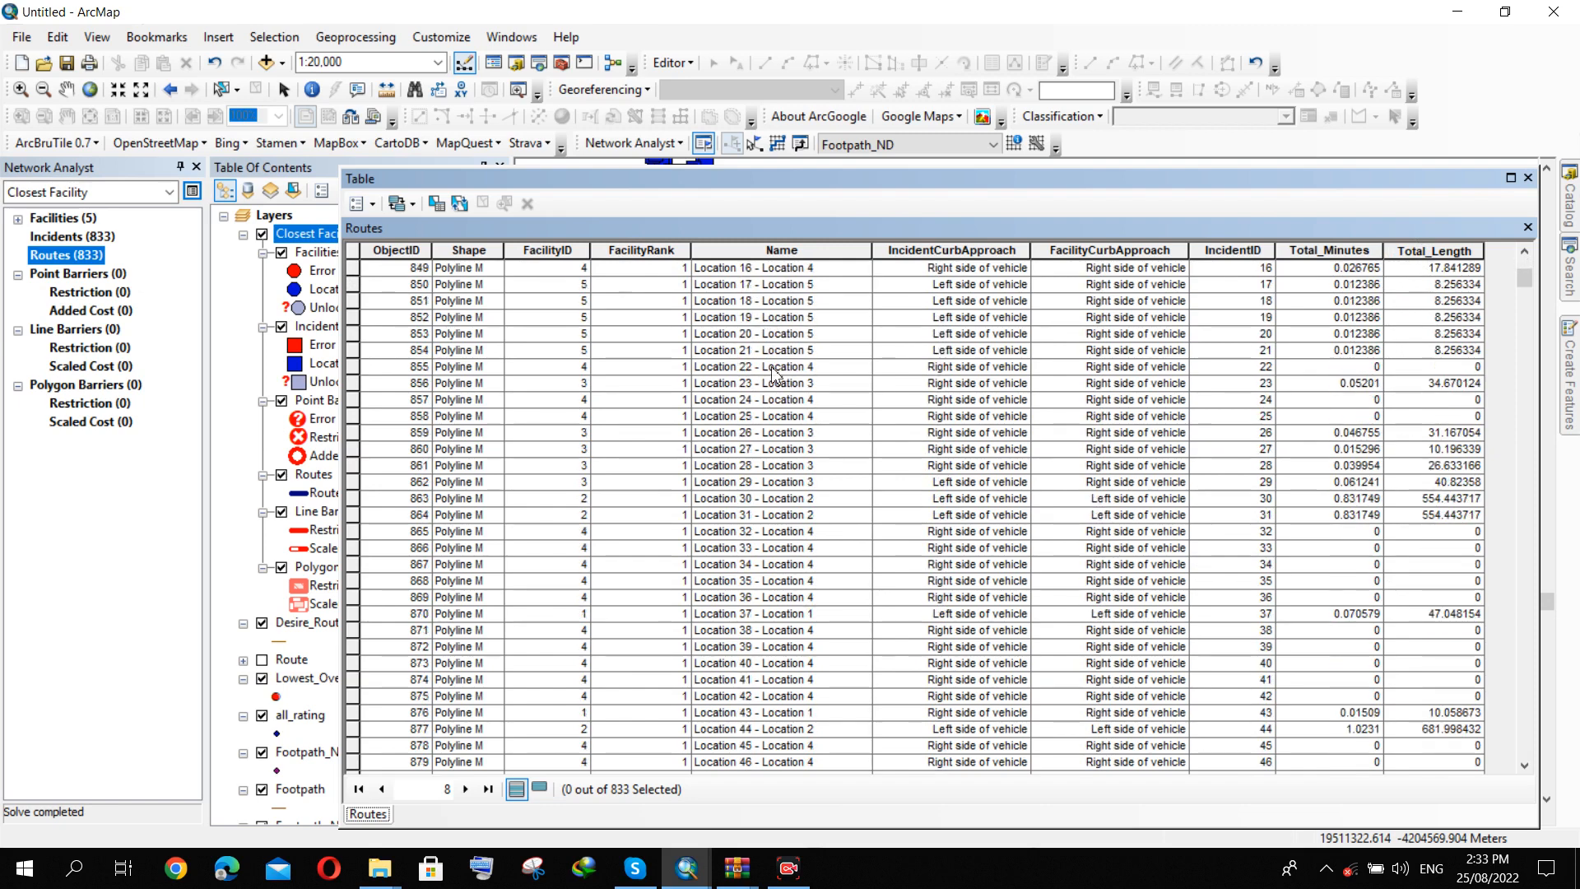
# Browse the Routes table's facility matches, Total_Minutes and Total_Length down to the last record and back to the first, and close it.
pyautogui.scroll(-20, 786, 403)
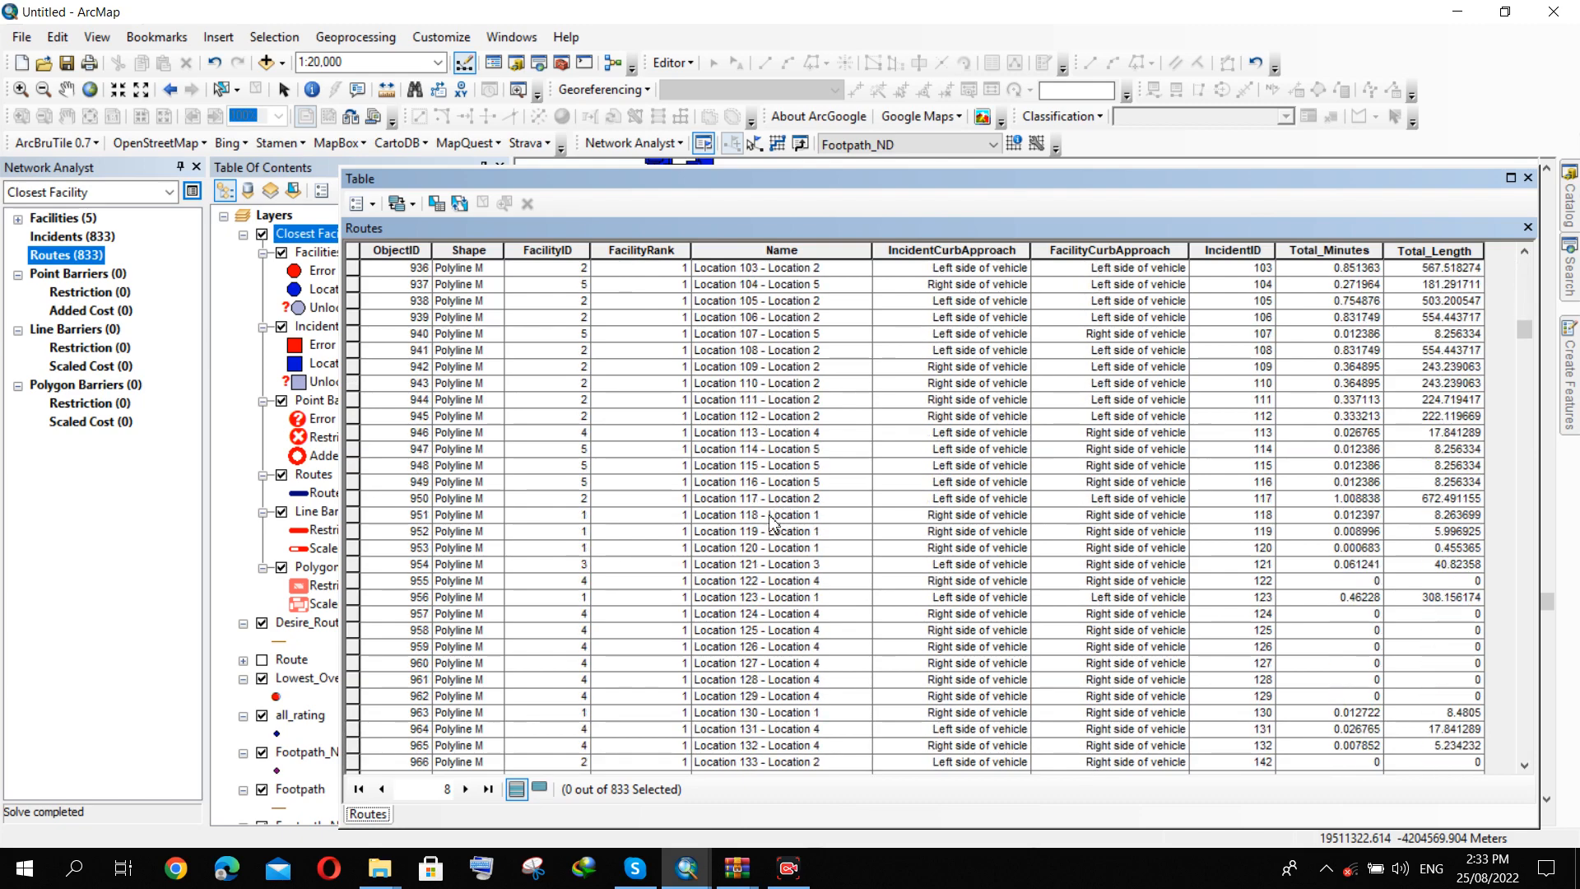
pyautogui.scroll(-20, 765, 510)
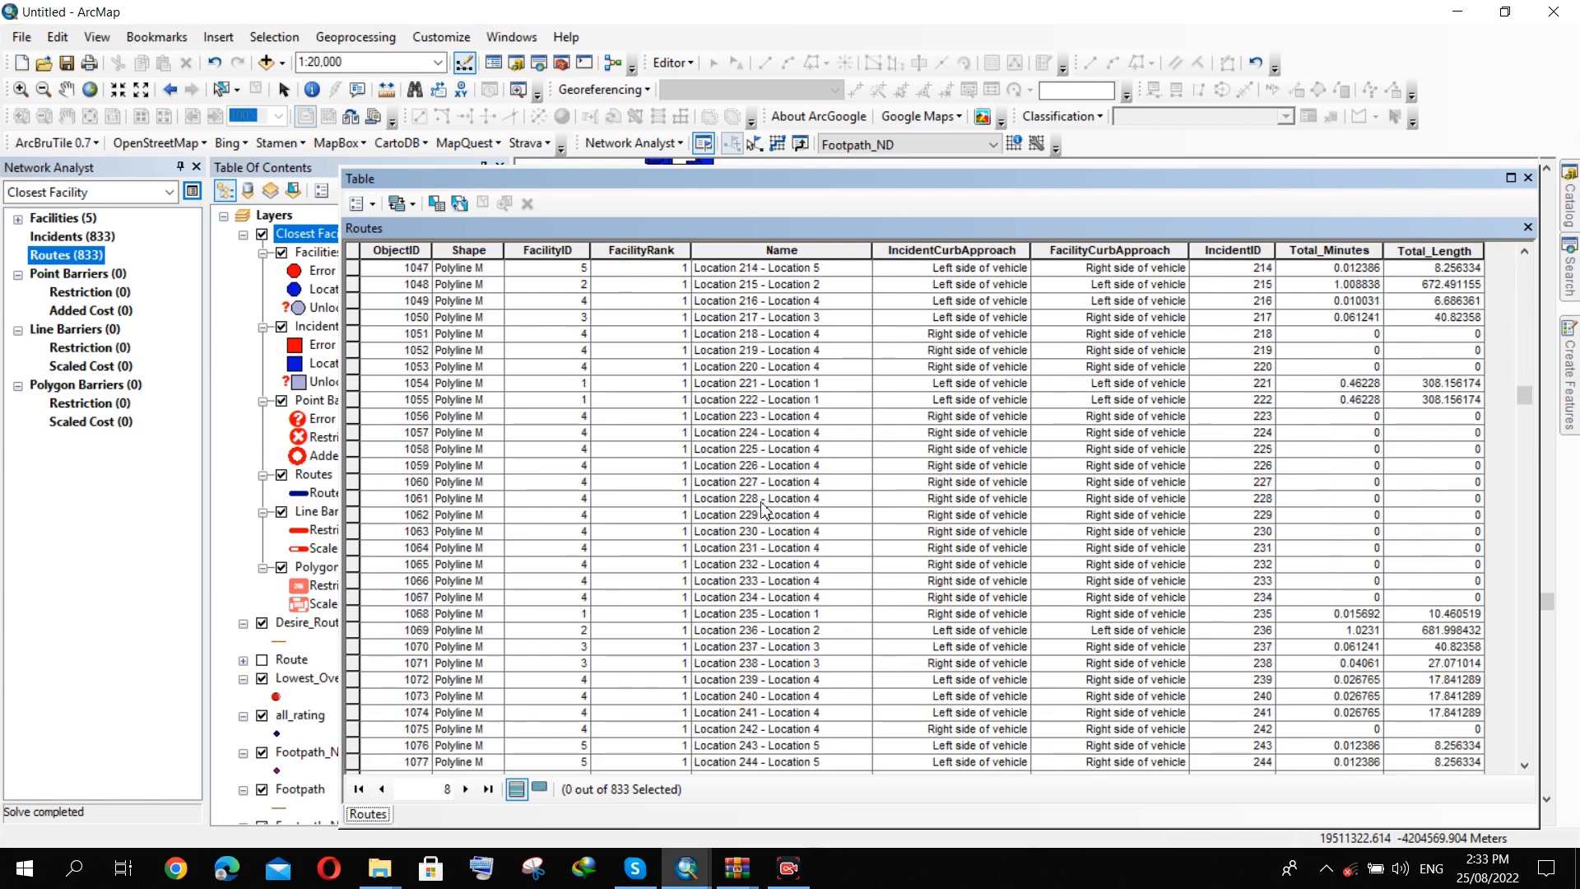
pyautogui.scroll(-20, 761, 505)
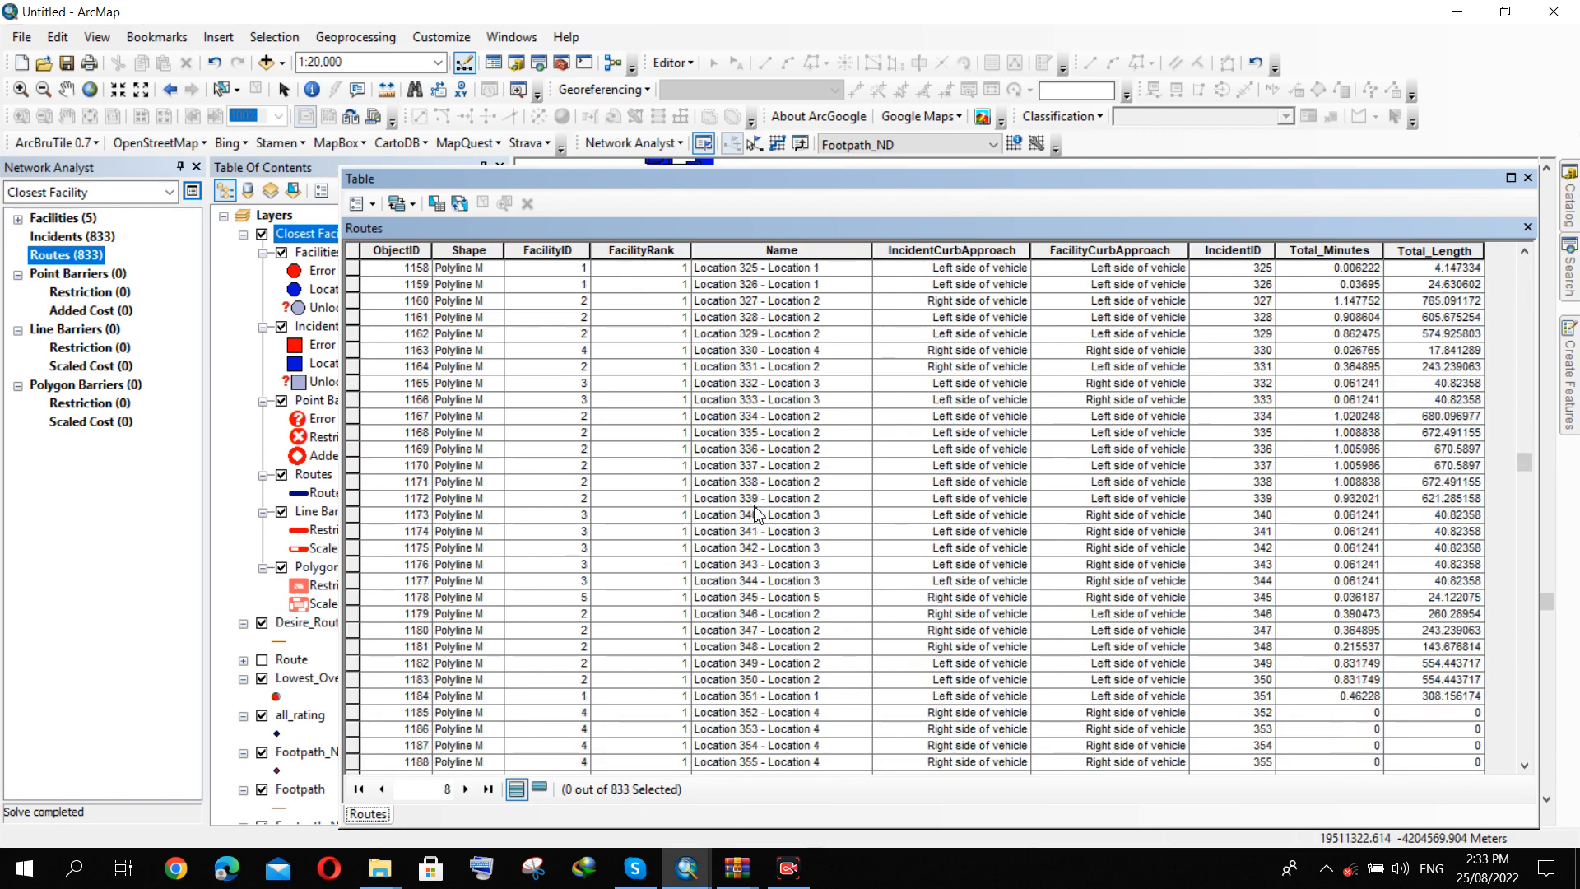
pyautogui.scroll(-19, 756, 518)
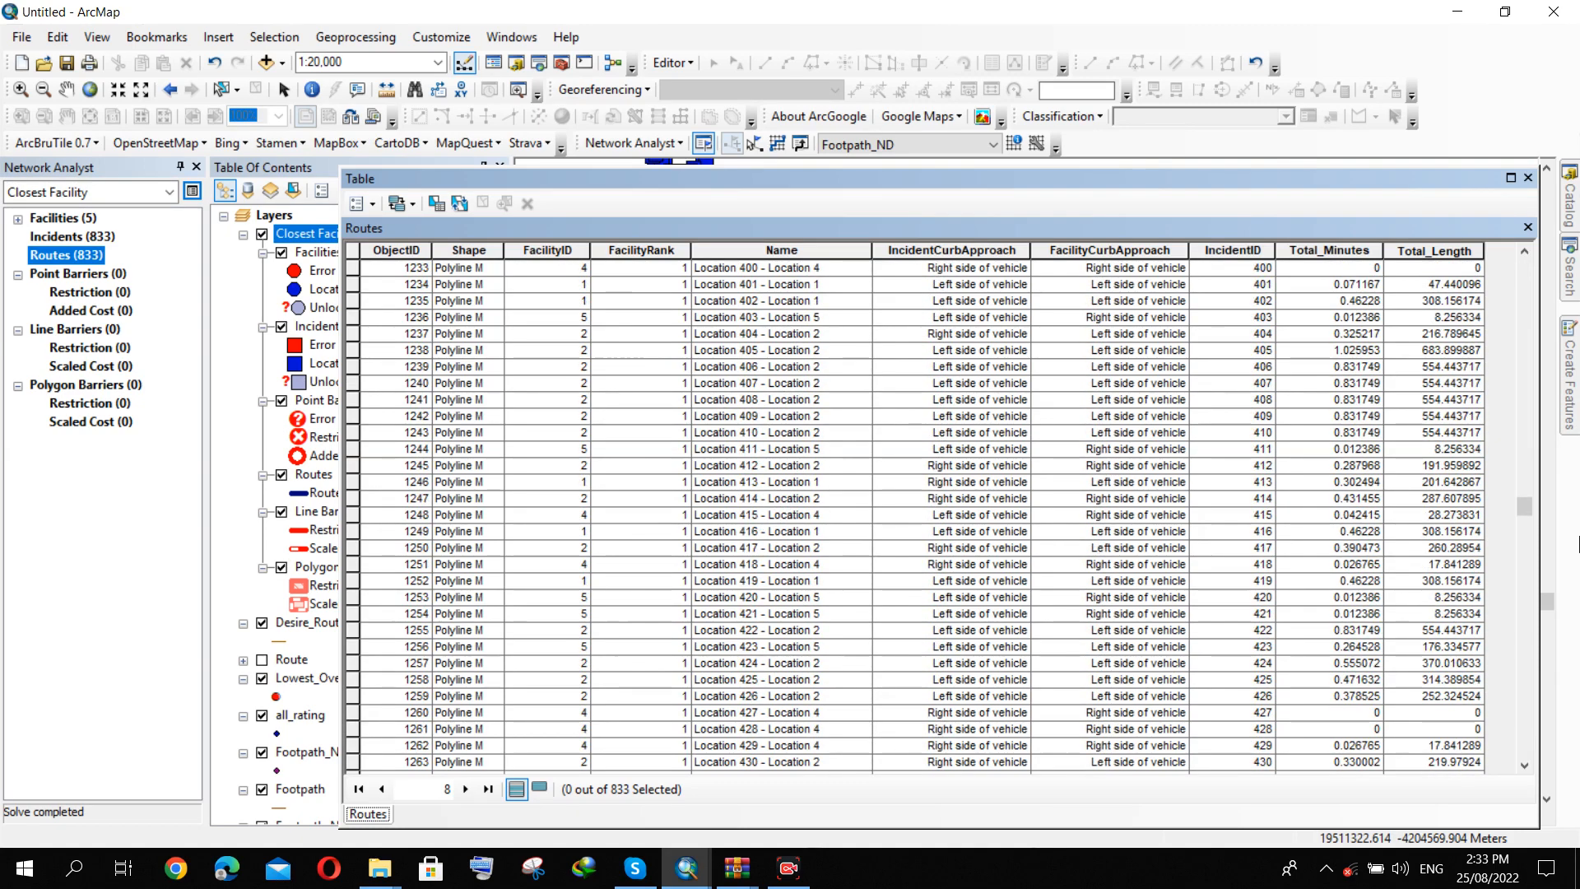
pyautogui.moveTo(1525, 514); pyautogui.dragTo(1524, 769)
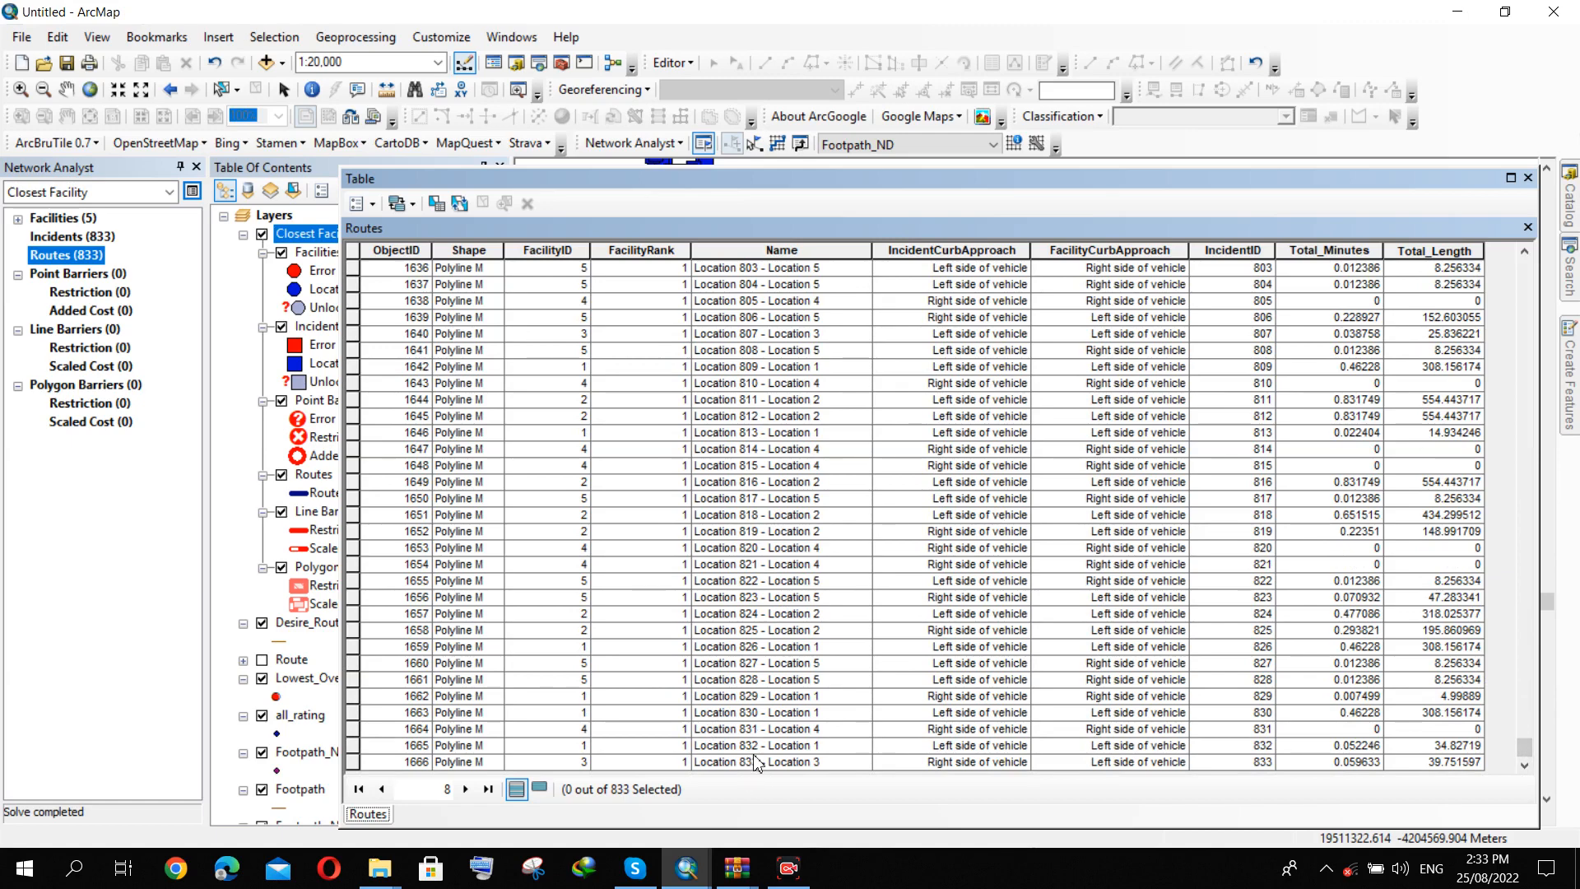
pyautogui.scroll(20, 740, 637)
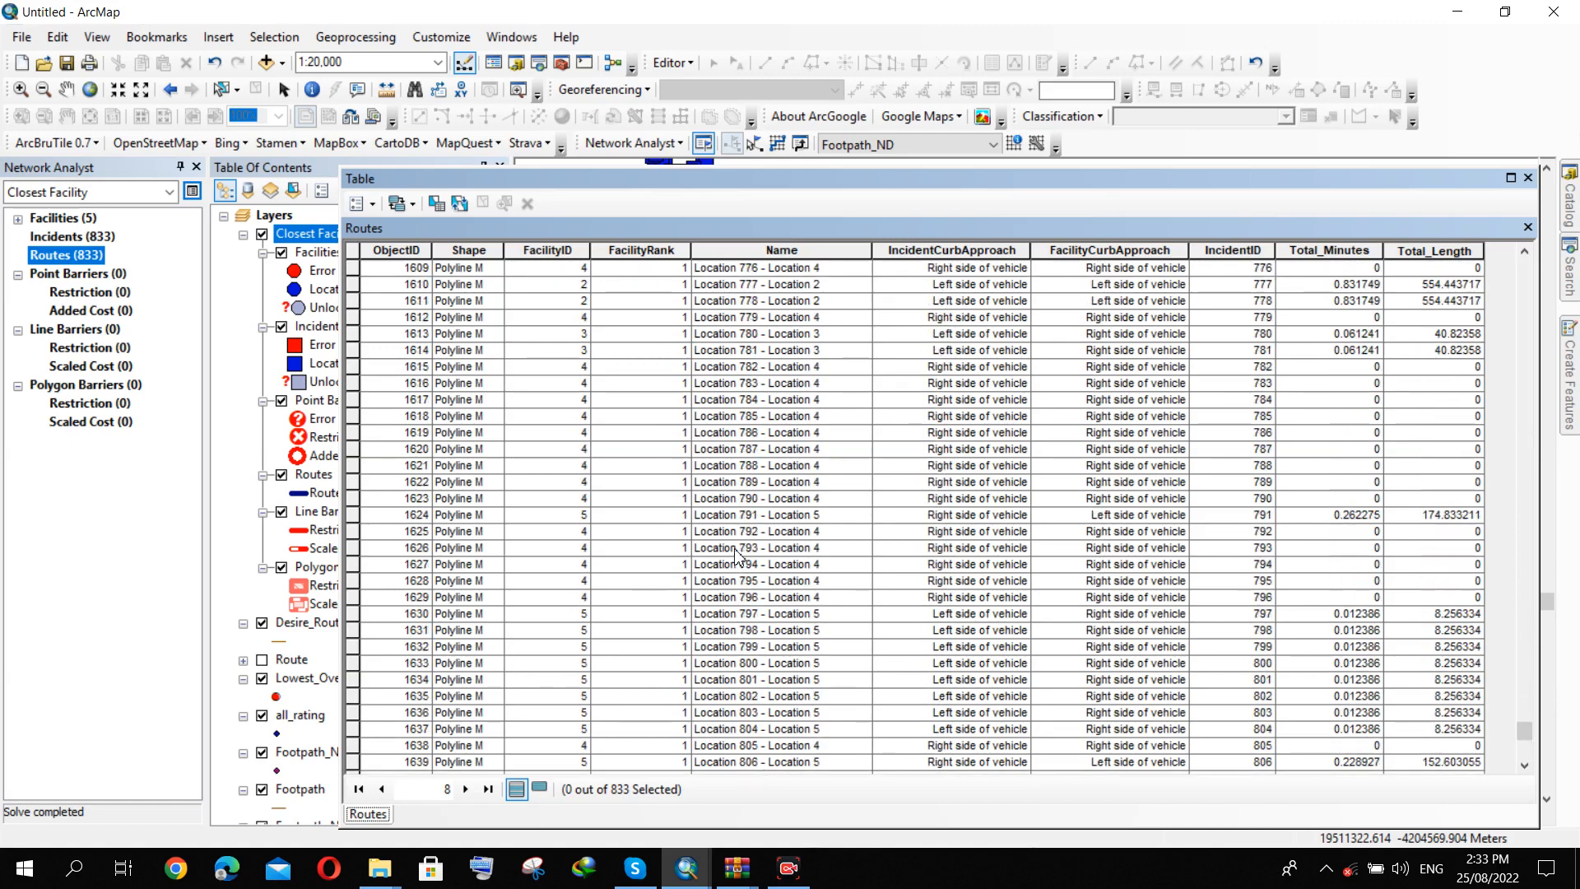
pyautogui.scroll(3, 856, 479)
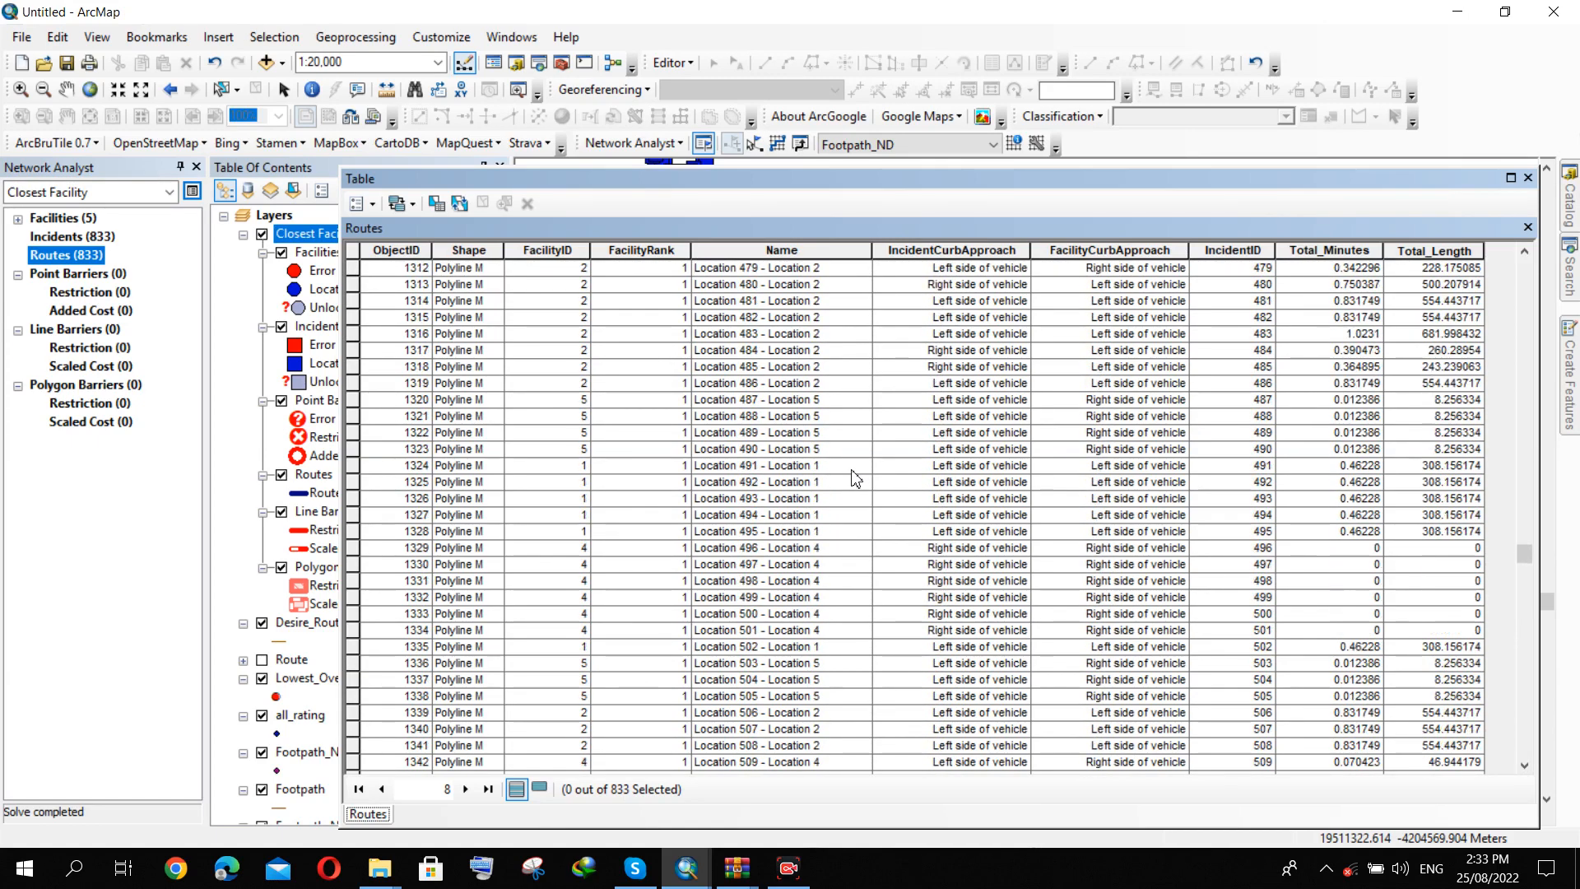
pyautogui.scroll(11, 856, 479)
pyautogui.scroll(11, 856, 479)
pyautogui.scroll(20, 855, 477)
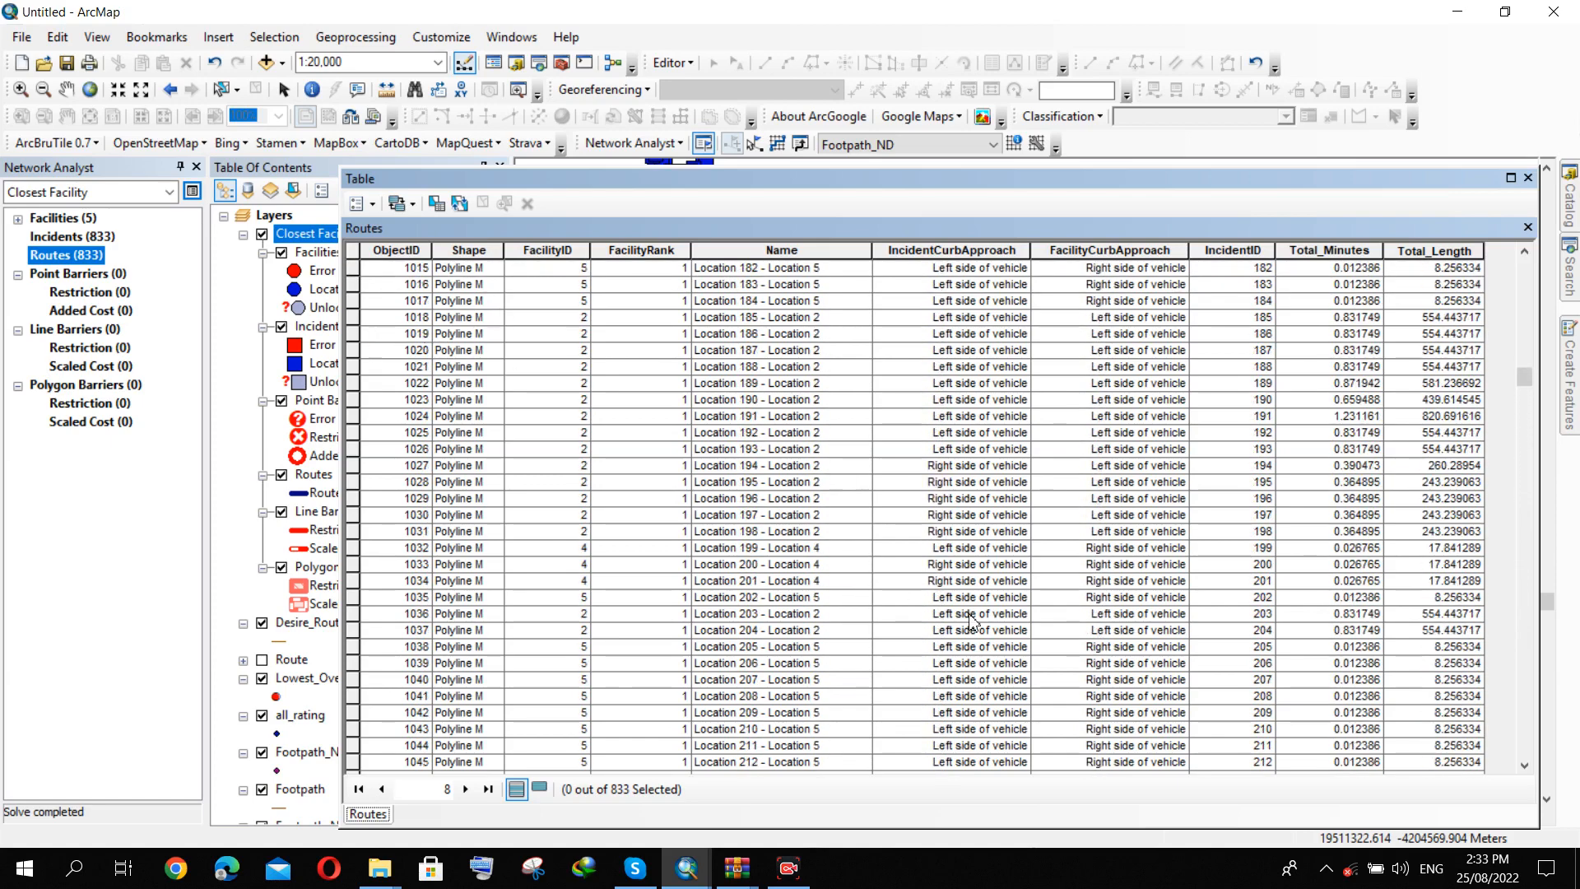
pyautogui.scroll(20, 819, 486)
pyautogui.scroll(20, 843, 458)
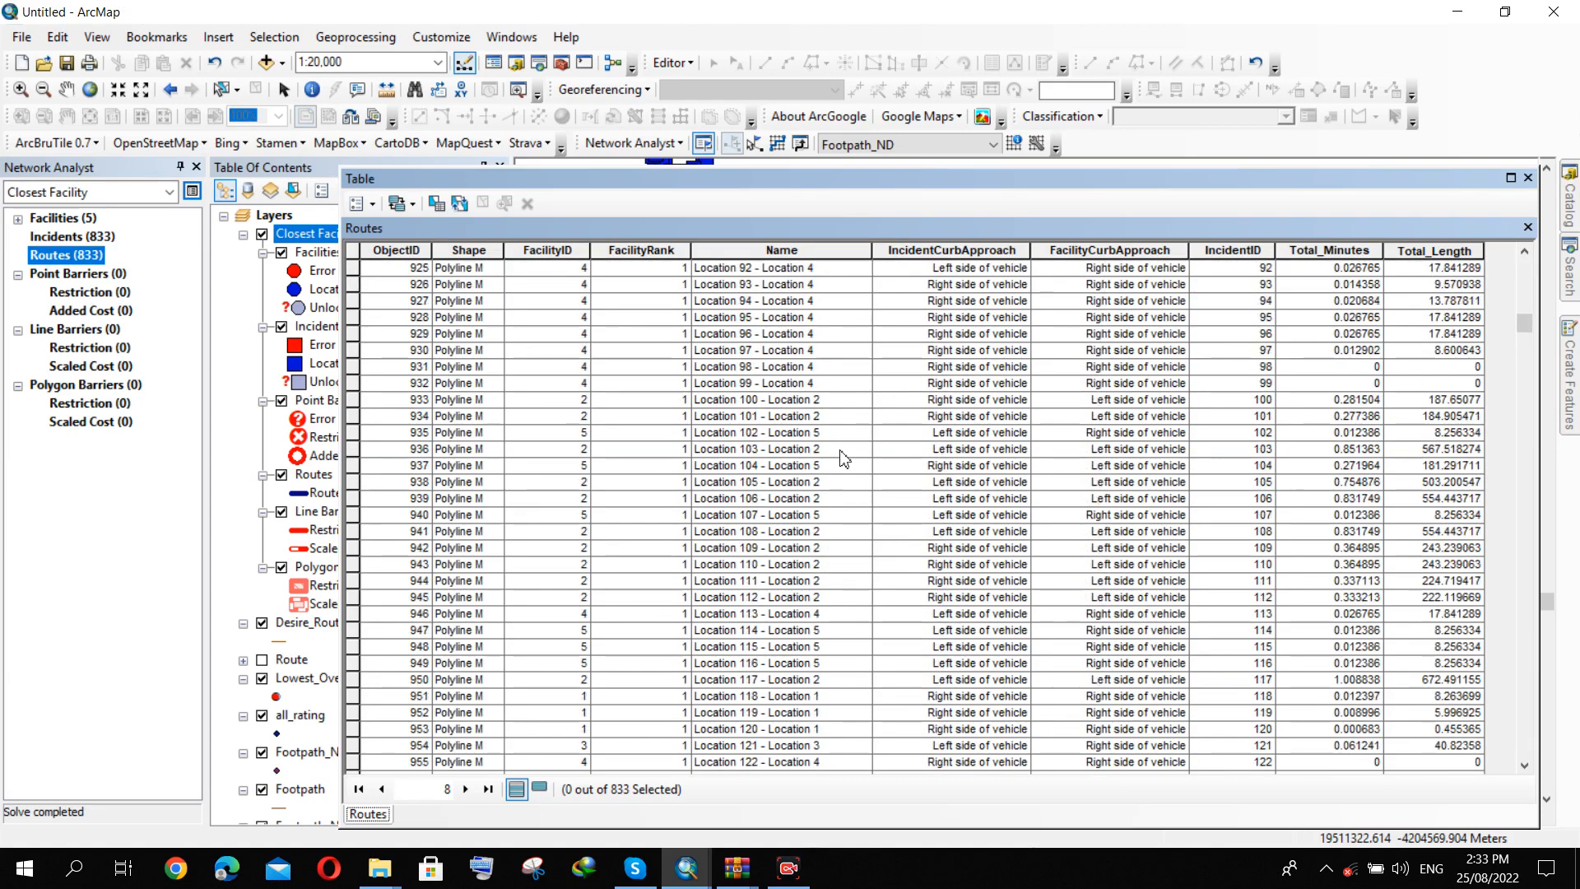
pyautogui.scroll(1, 843, 458)
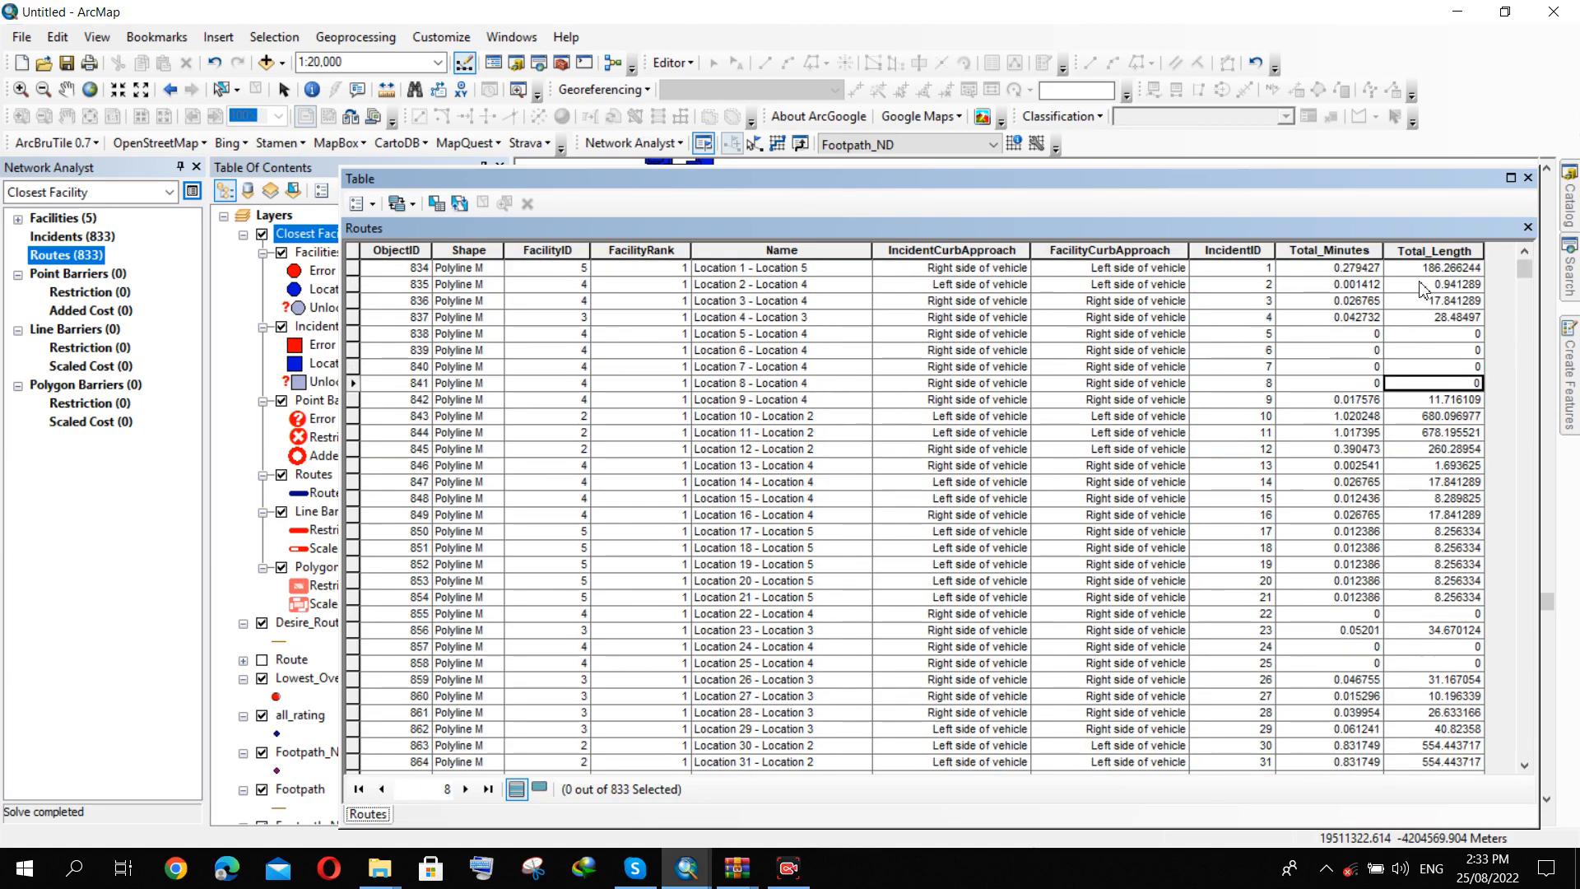
pyautogui.click(1527, 179)
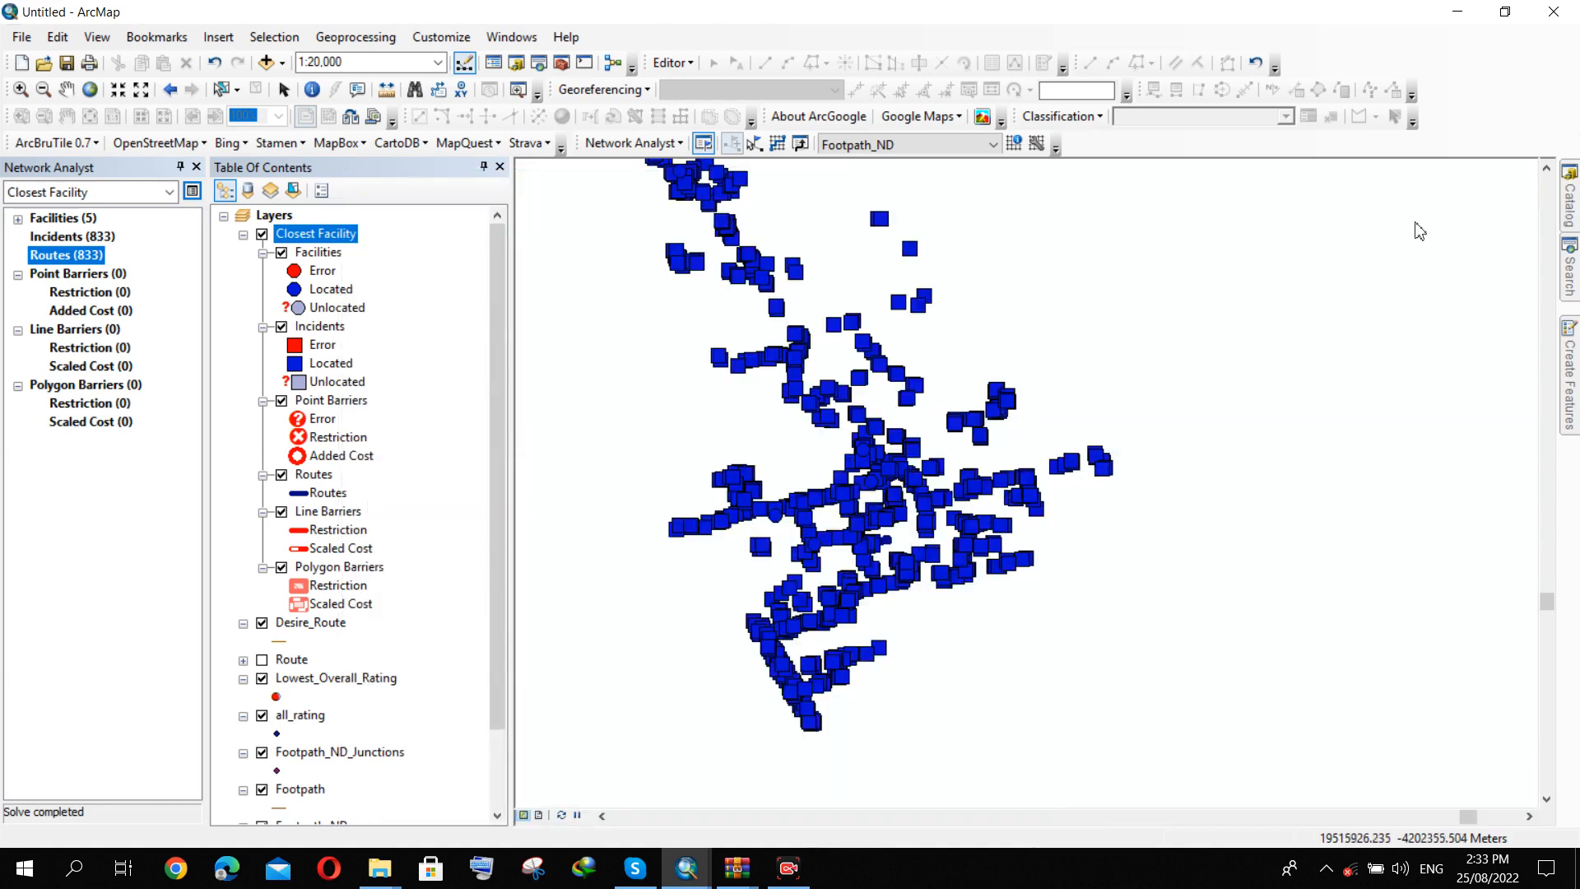
# Export all Closest Facility routes as a shapefile named "route from least rating location to overall rating" and add it to the map.
pyautogui.rightClick(83, 257)
pyautogui.click(220, 434)
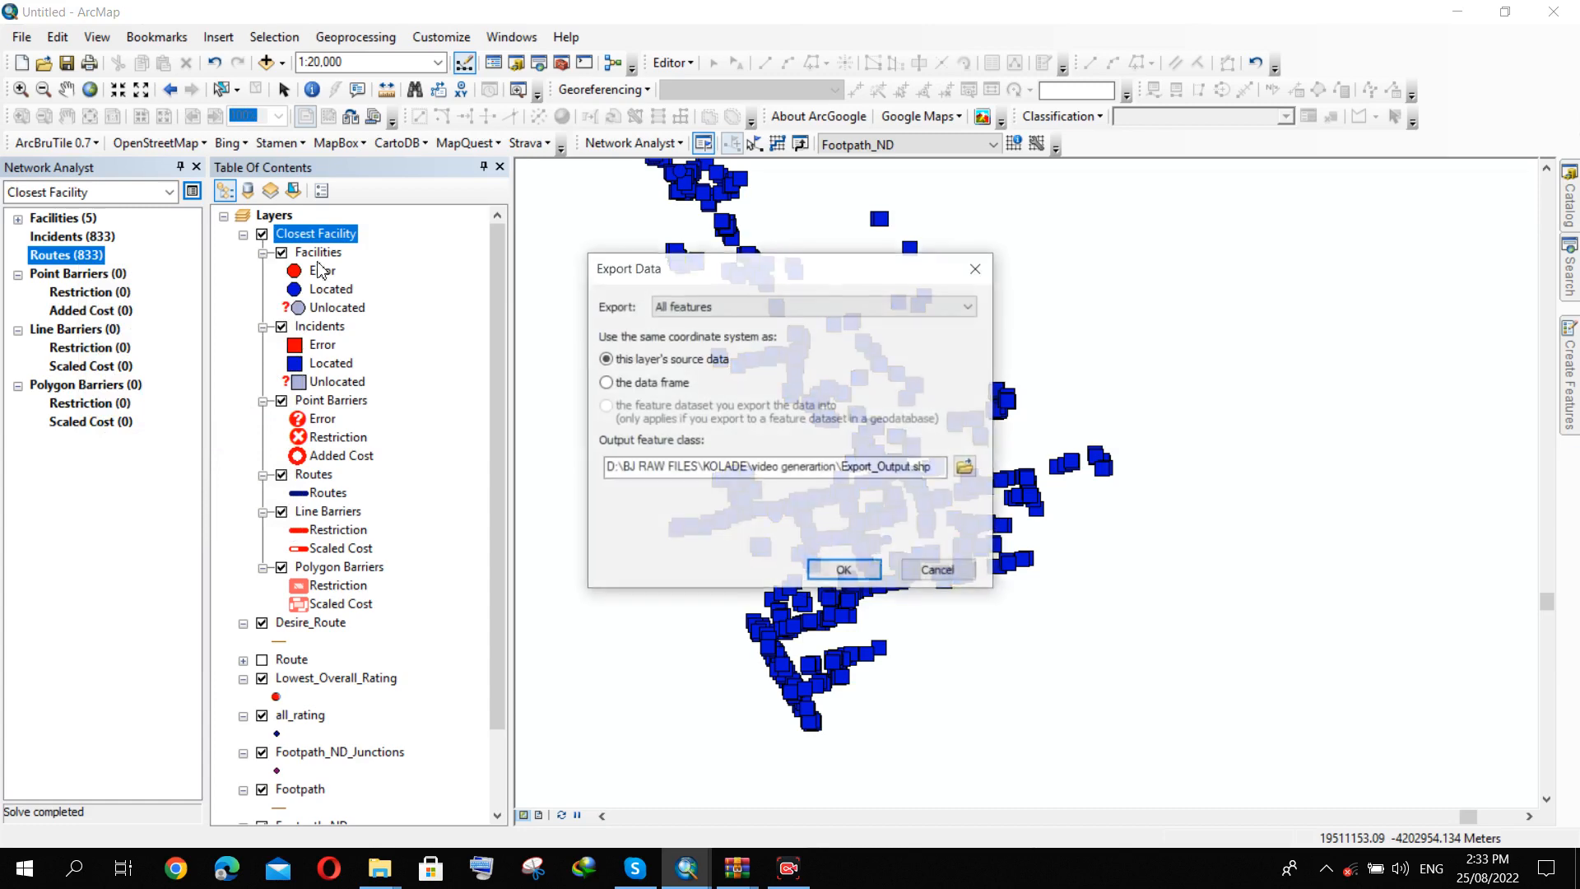
pyautogui.click(964, 465)
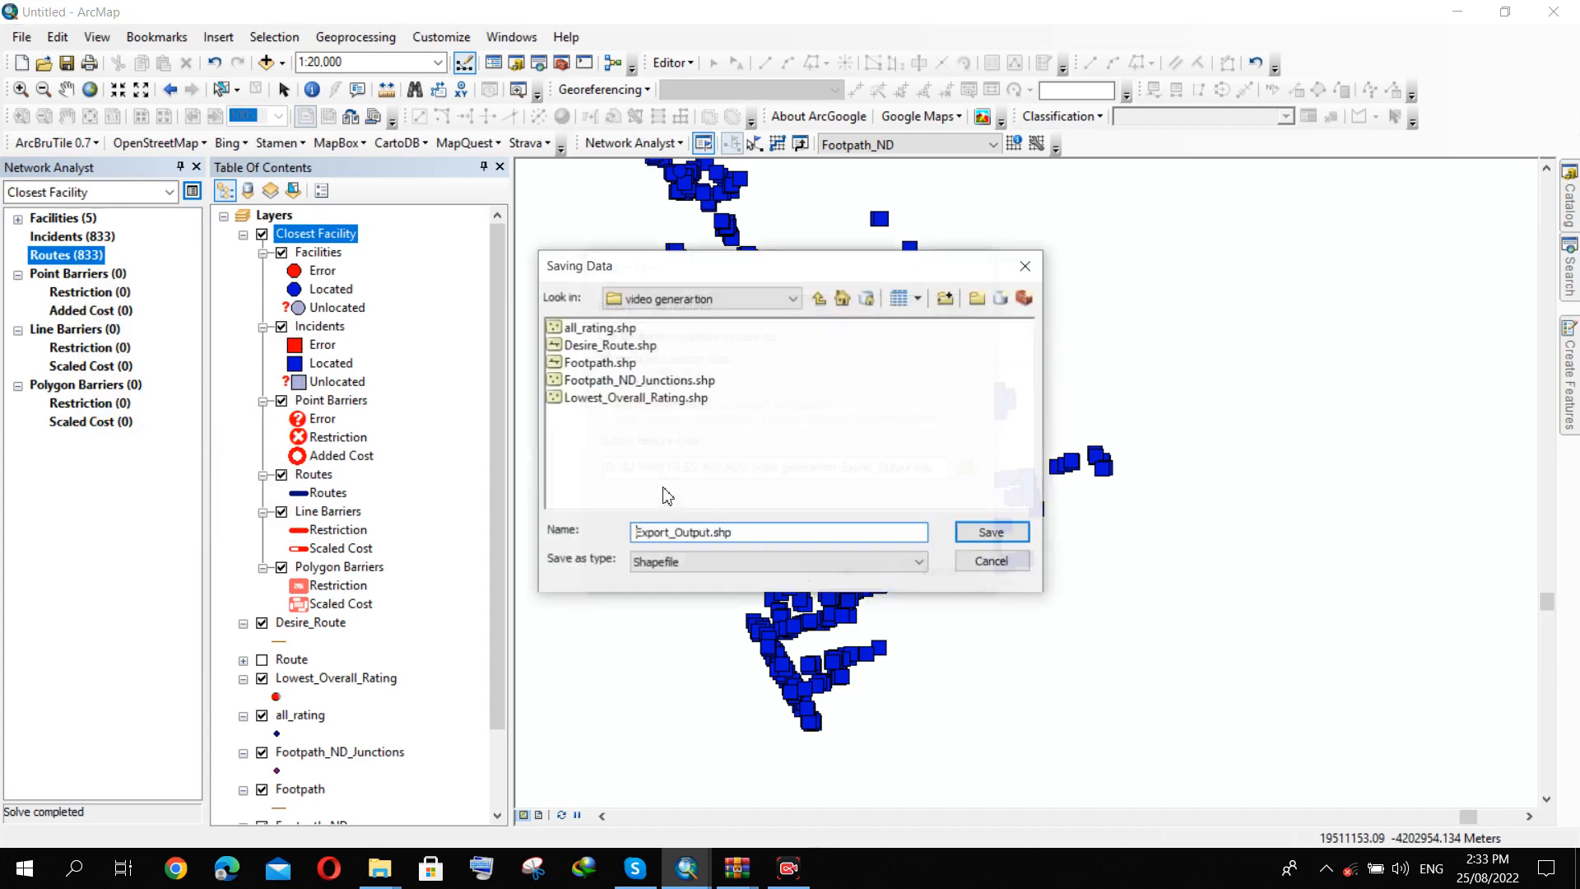
pyautogui.moveTo(747, 532); pyautogui.dragTo(636, 533)
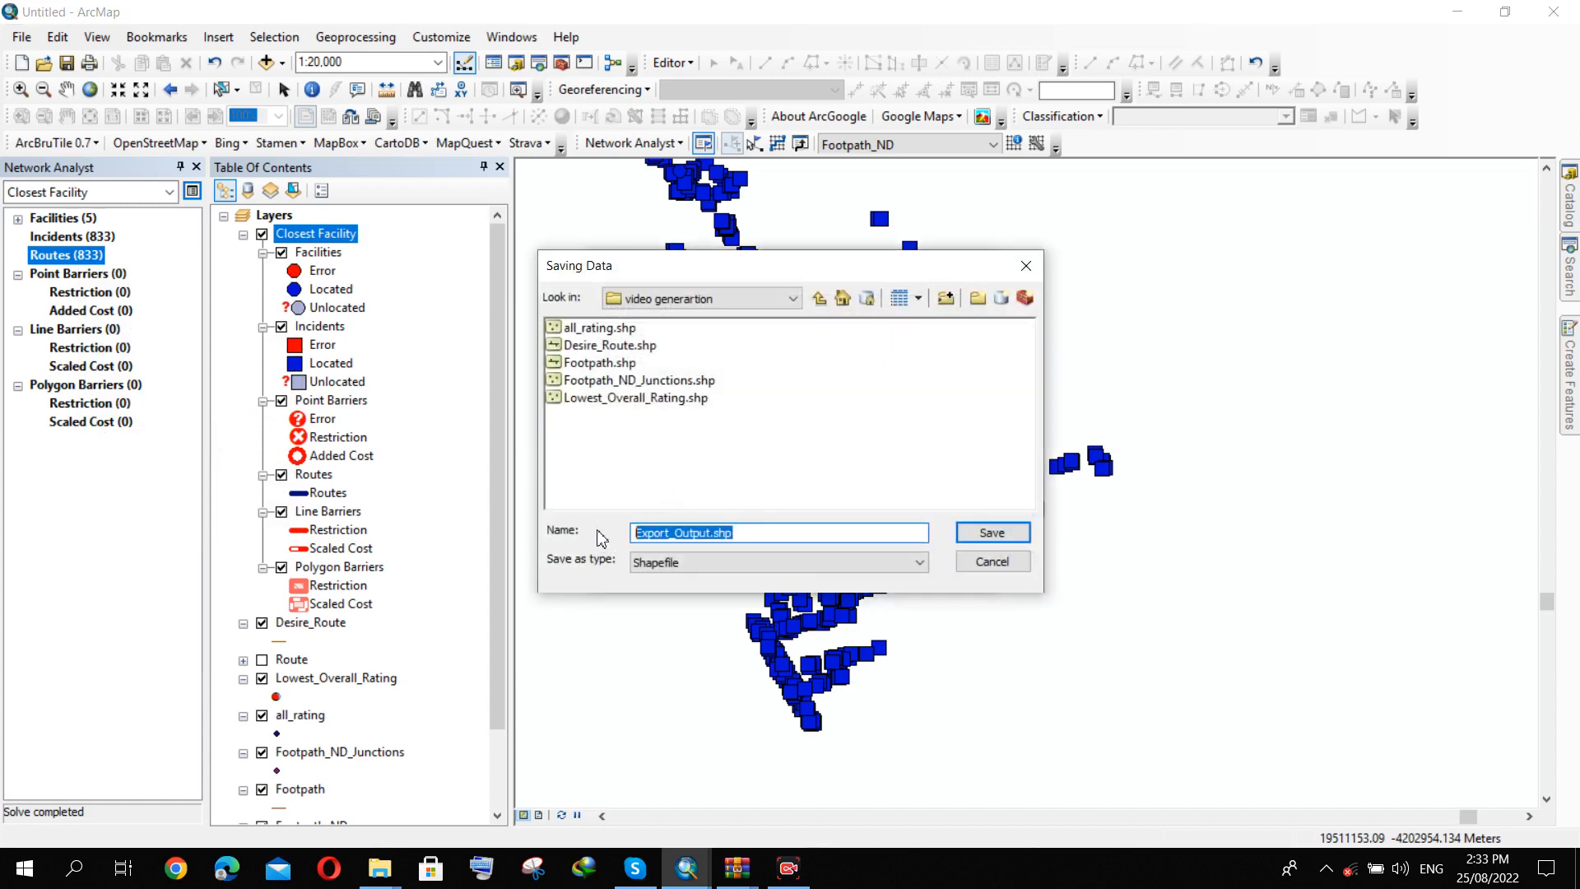
pyautogui.write('r')
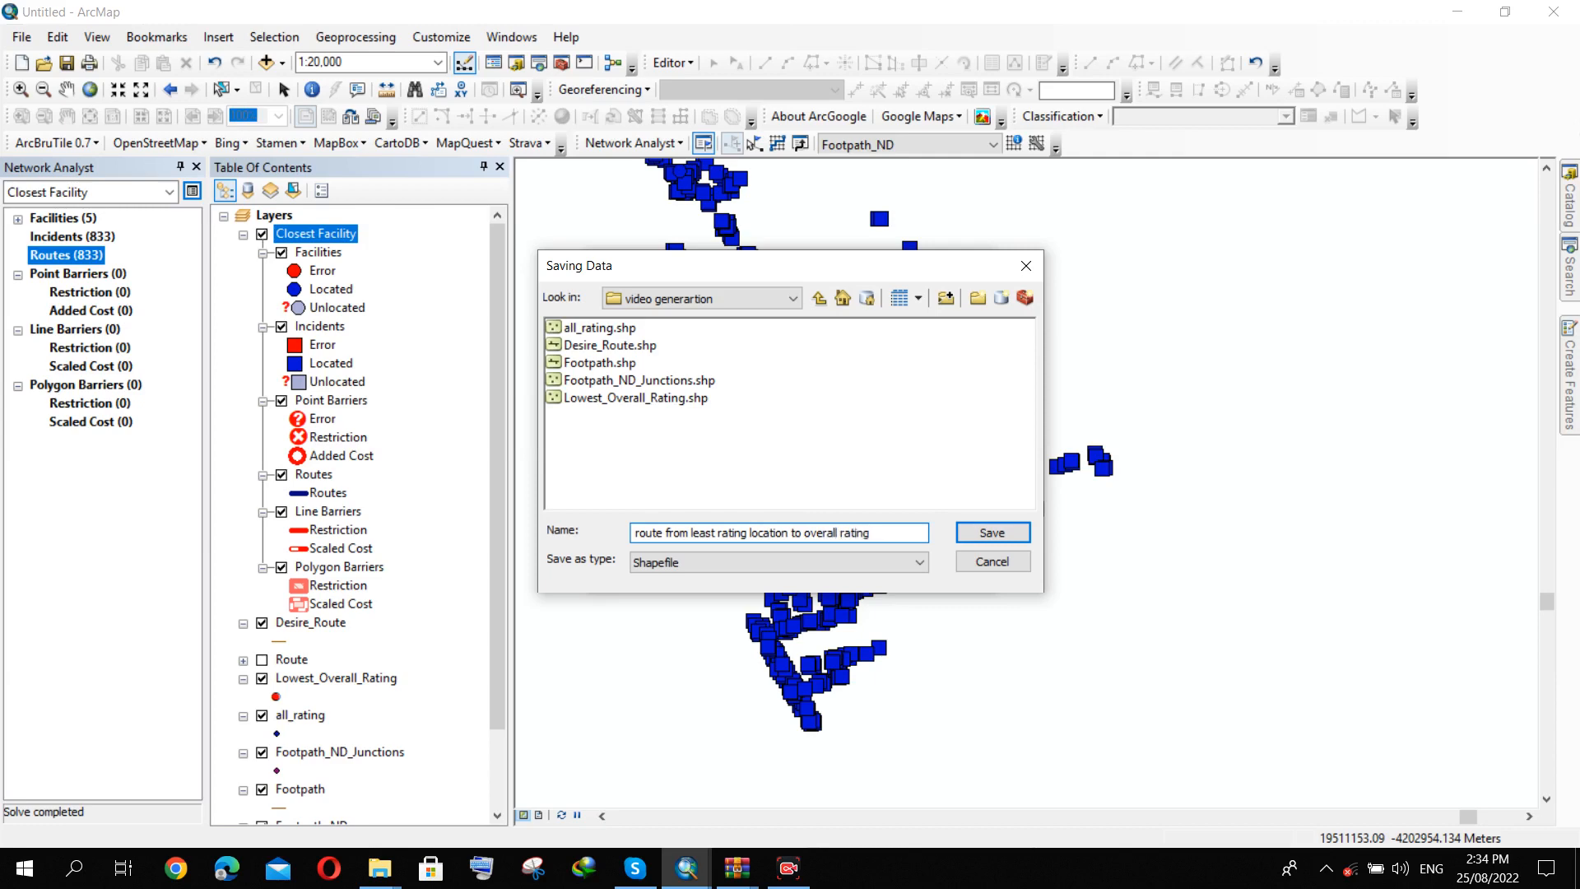
pyautogui.click(992, 532)
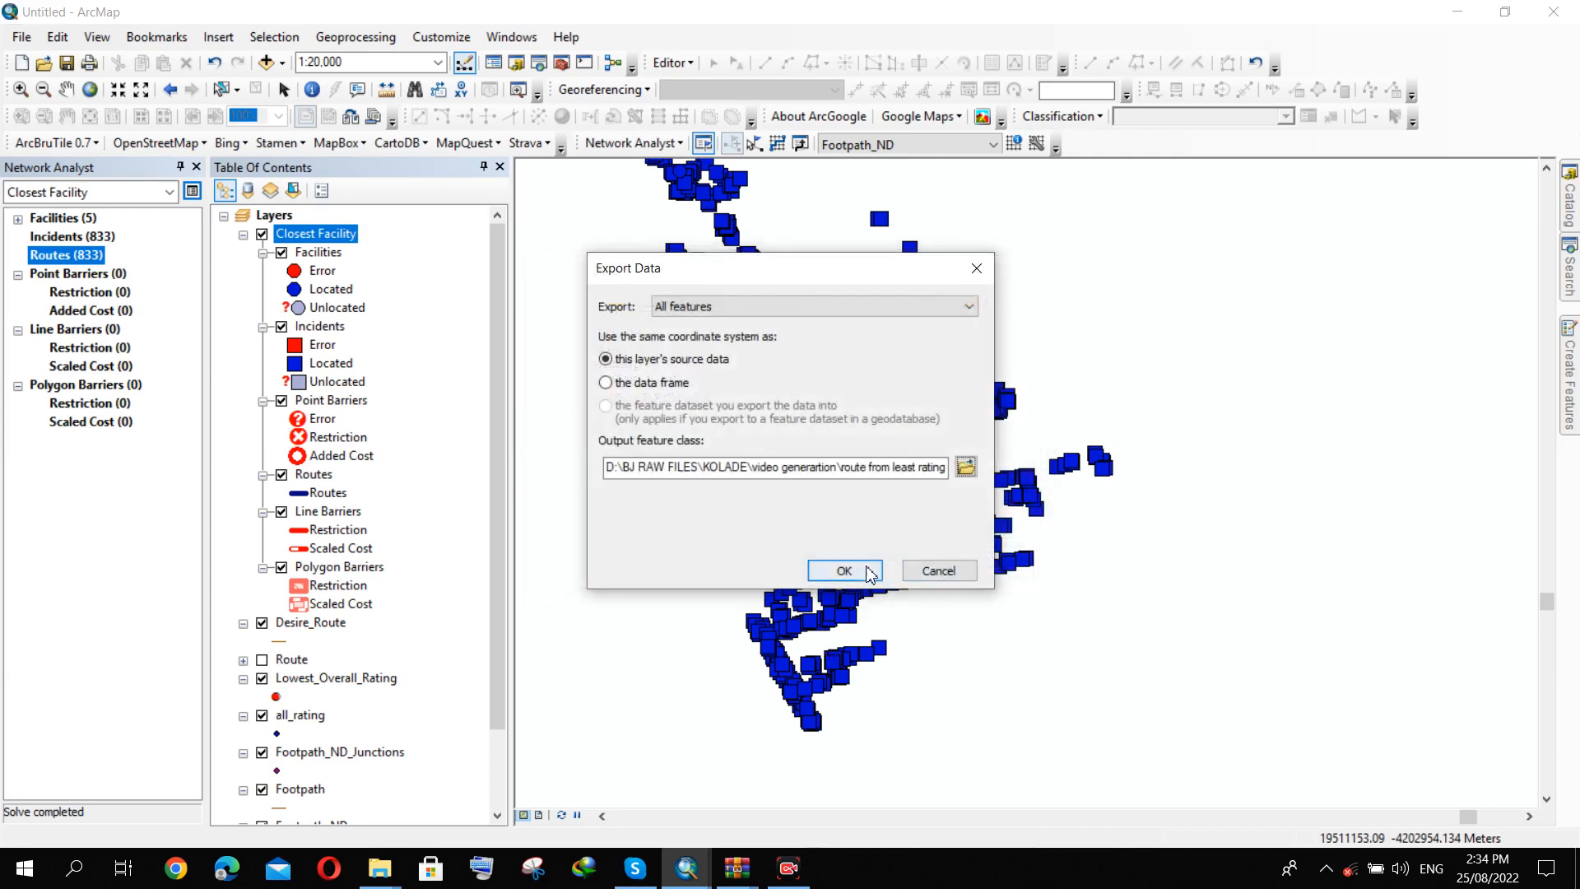
pyautogui.click(835, 569)
pyautogui.click(868, 509)
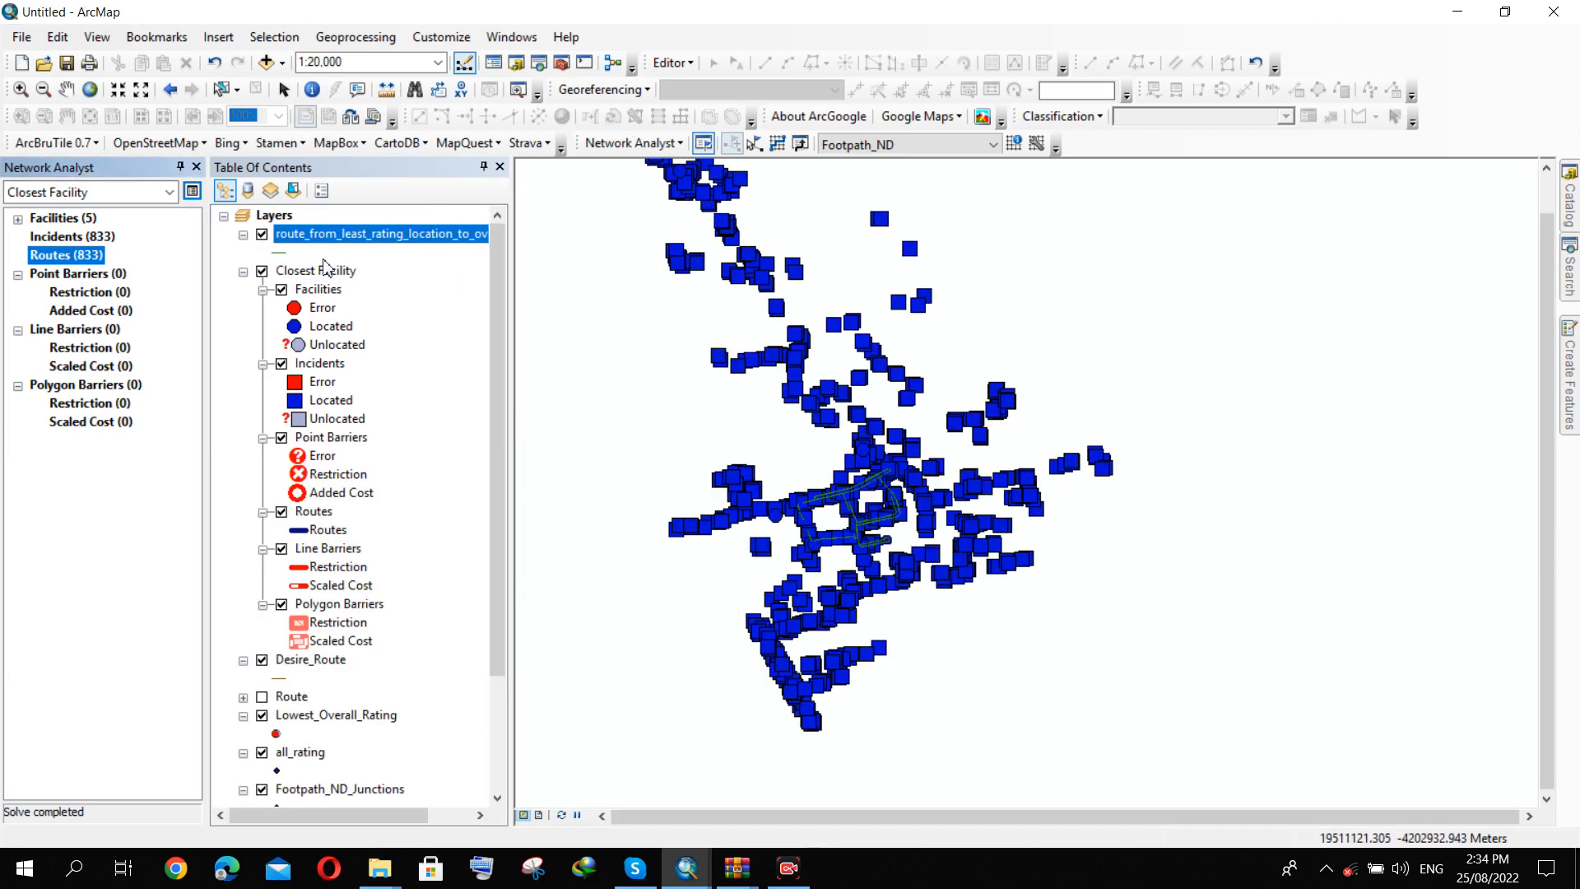
# Switch the active network analysis layer from Closest Facility to Route.
pyautogui.click(318, 246)
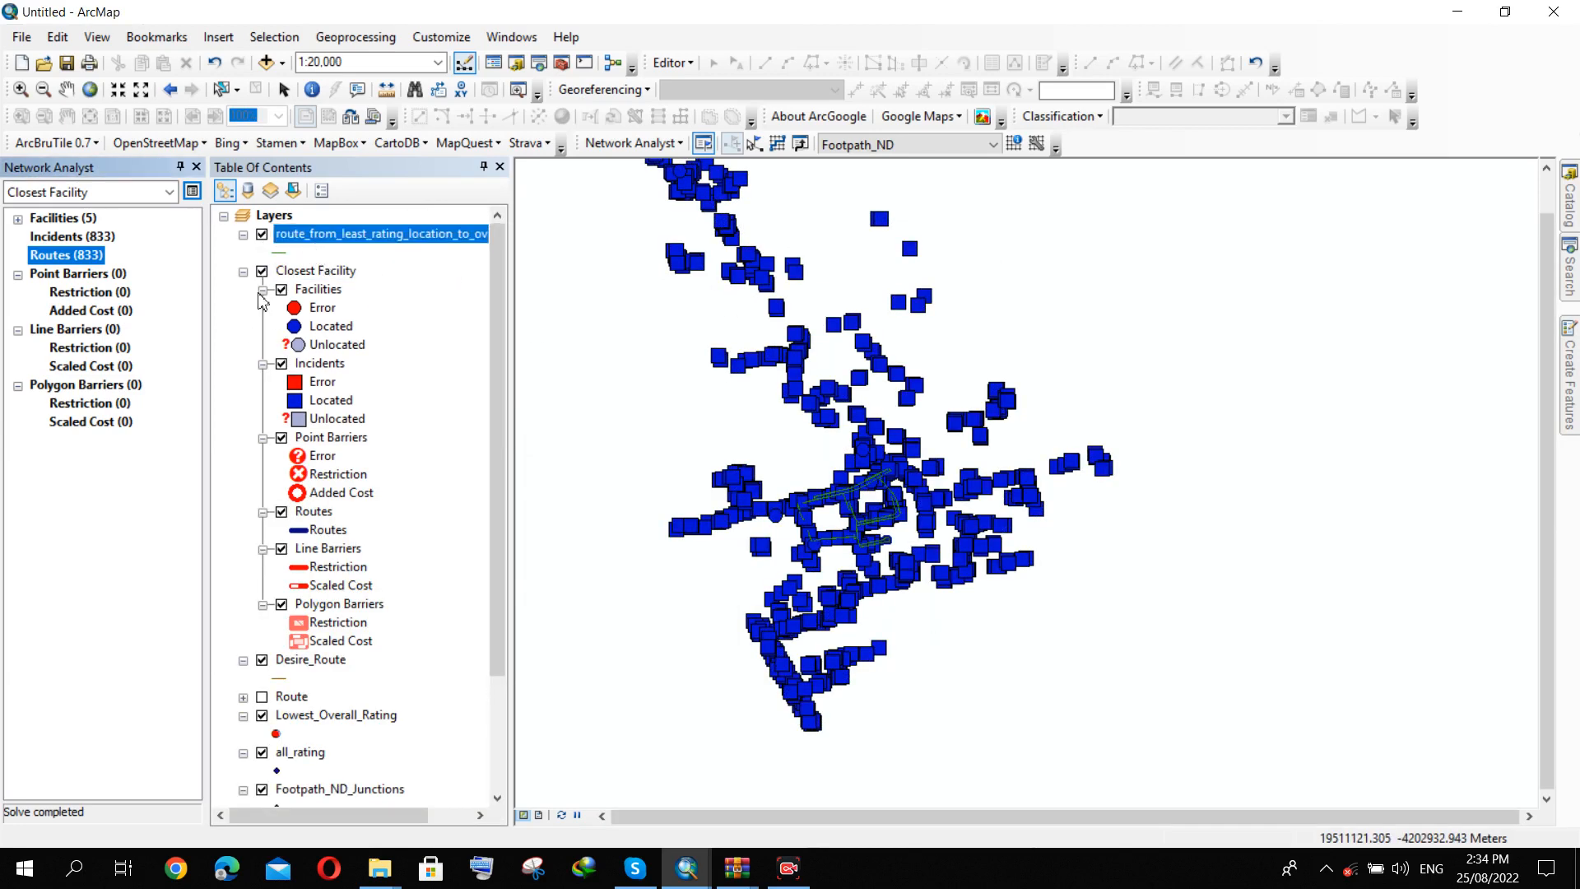
pyautogui.rightClick(62, 261)
pyautogui.click(44, 255)
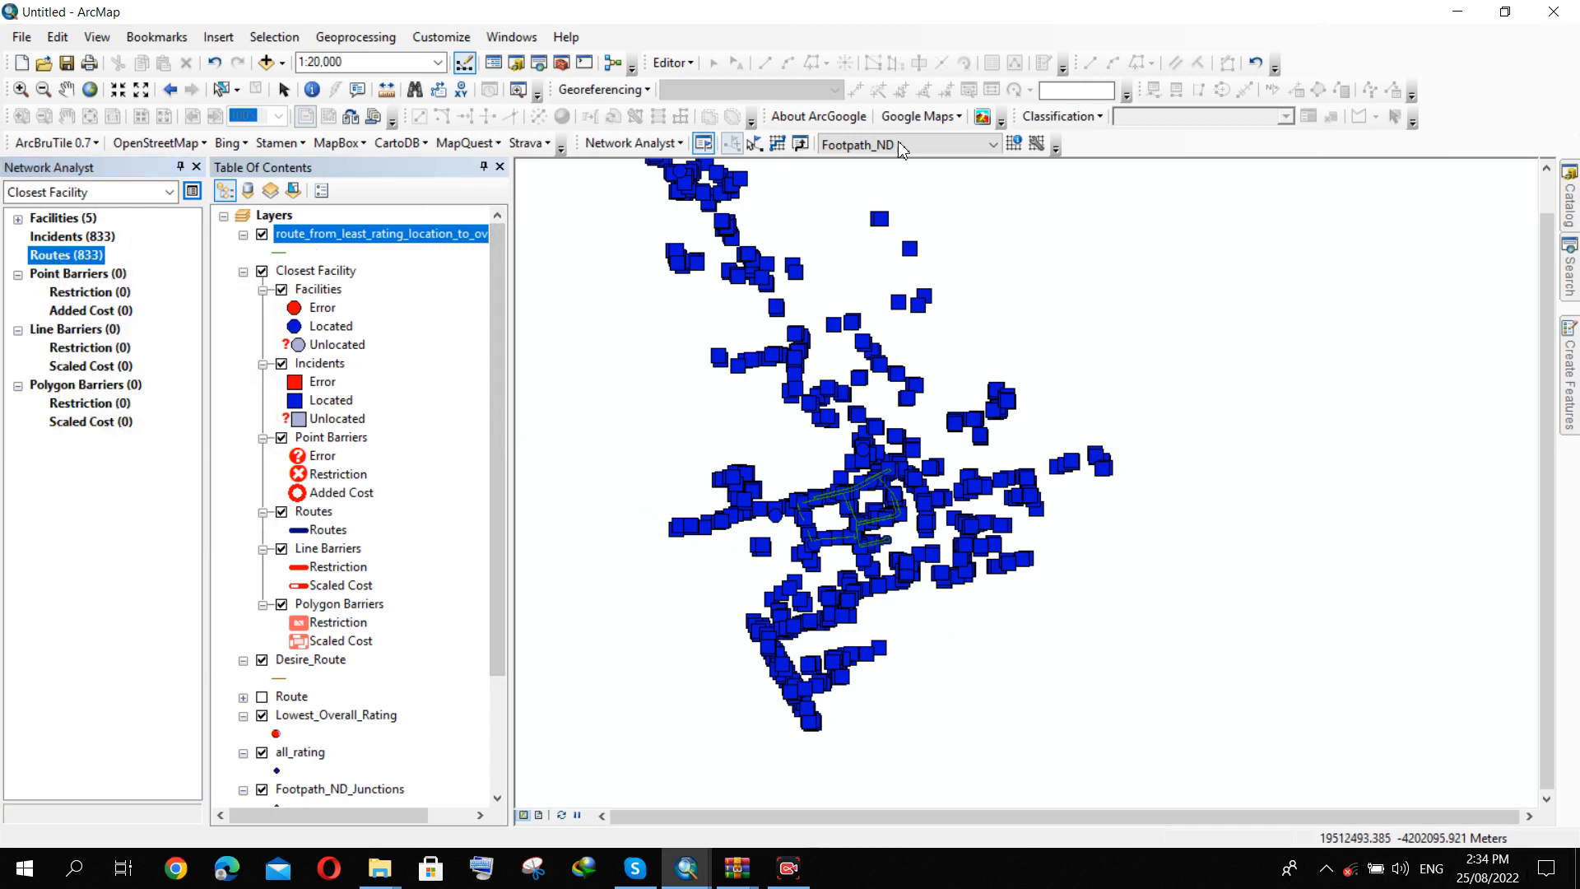
pyautogui.click(800, 147)
pyautogui.moveTo(745, 380); pyautogui.dragTo(761, 351)
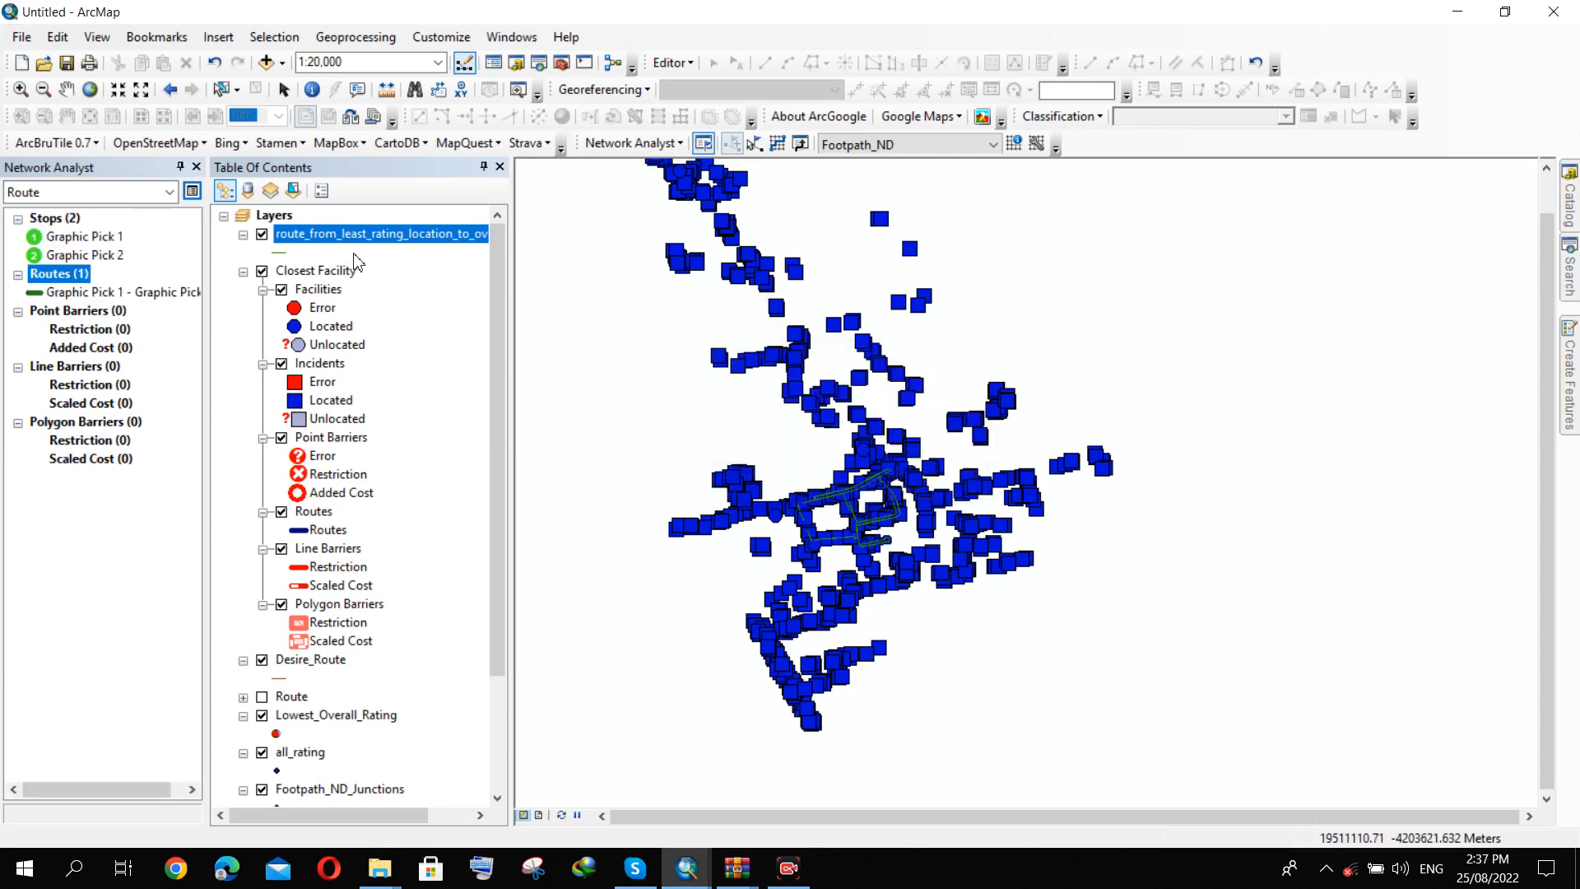
# Collapse and hide the Closest Facility layer, and display the Route layer over the footpath network.
pyautogui.scroll(2, 825, 536)
pyautogui.scroll(2, 822, 530)
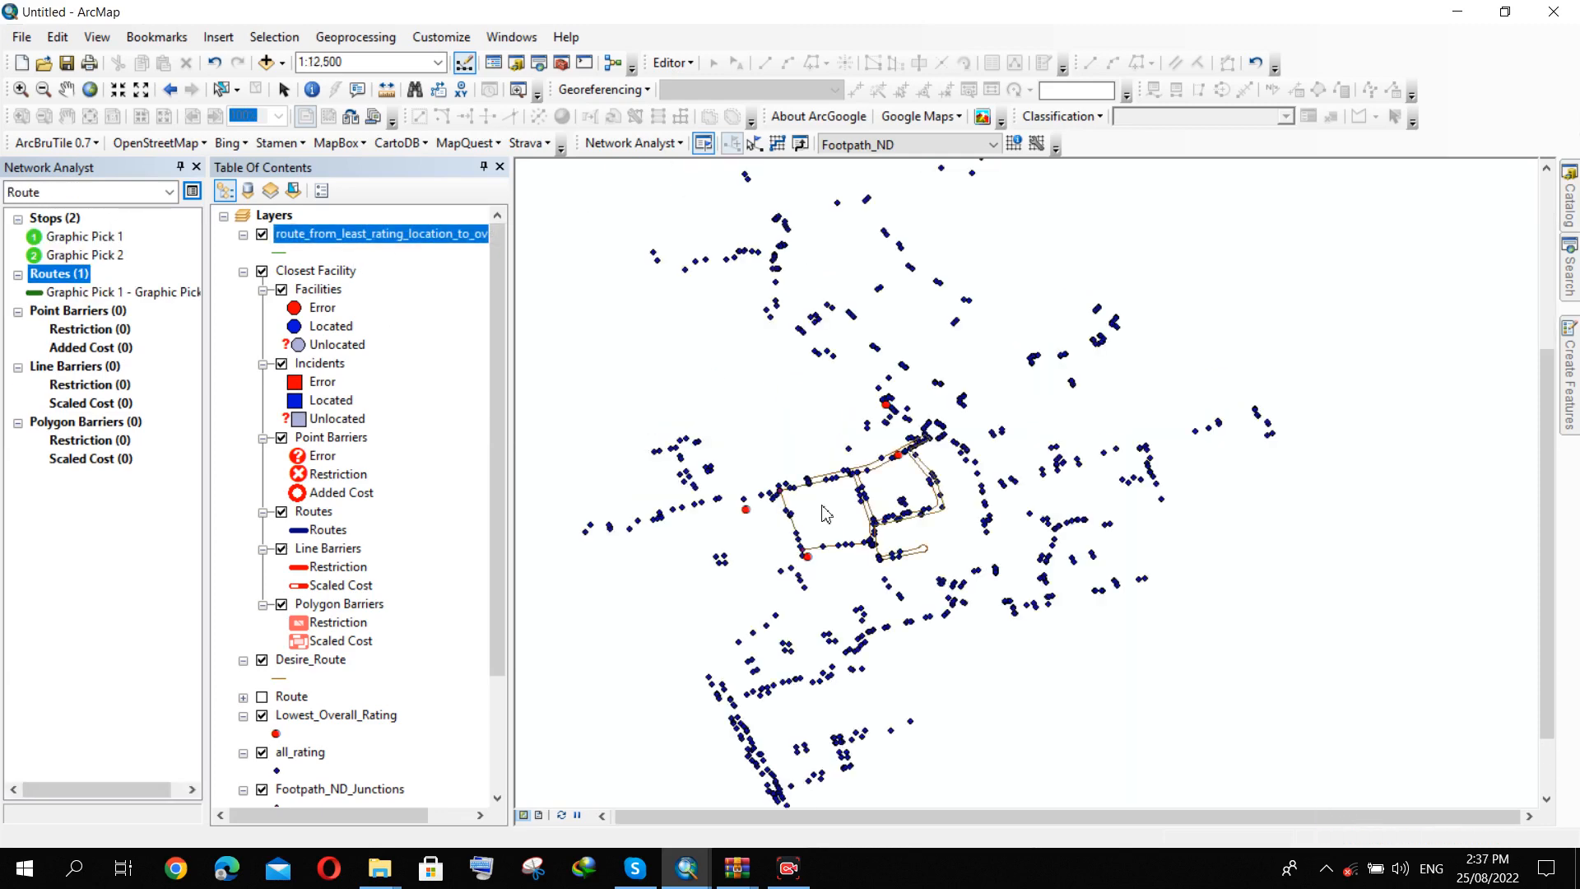
pyautogui.click(242, 271)
pyautogui.click(261, 271)
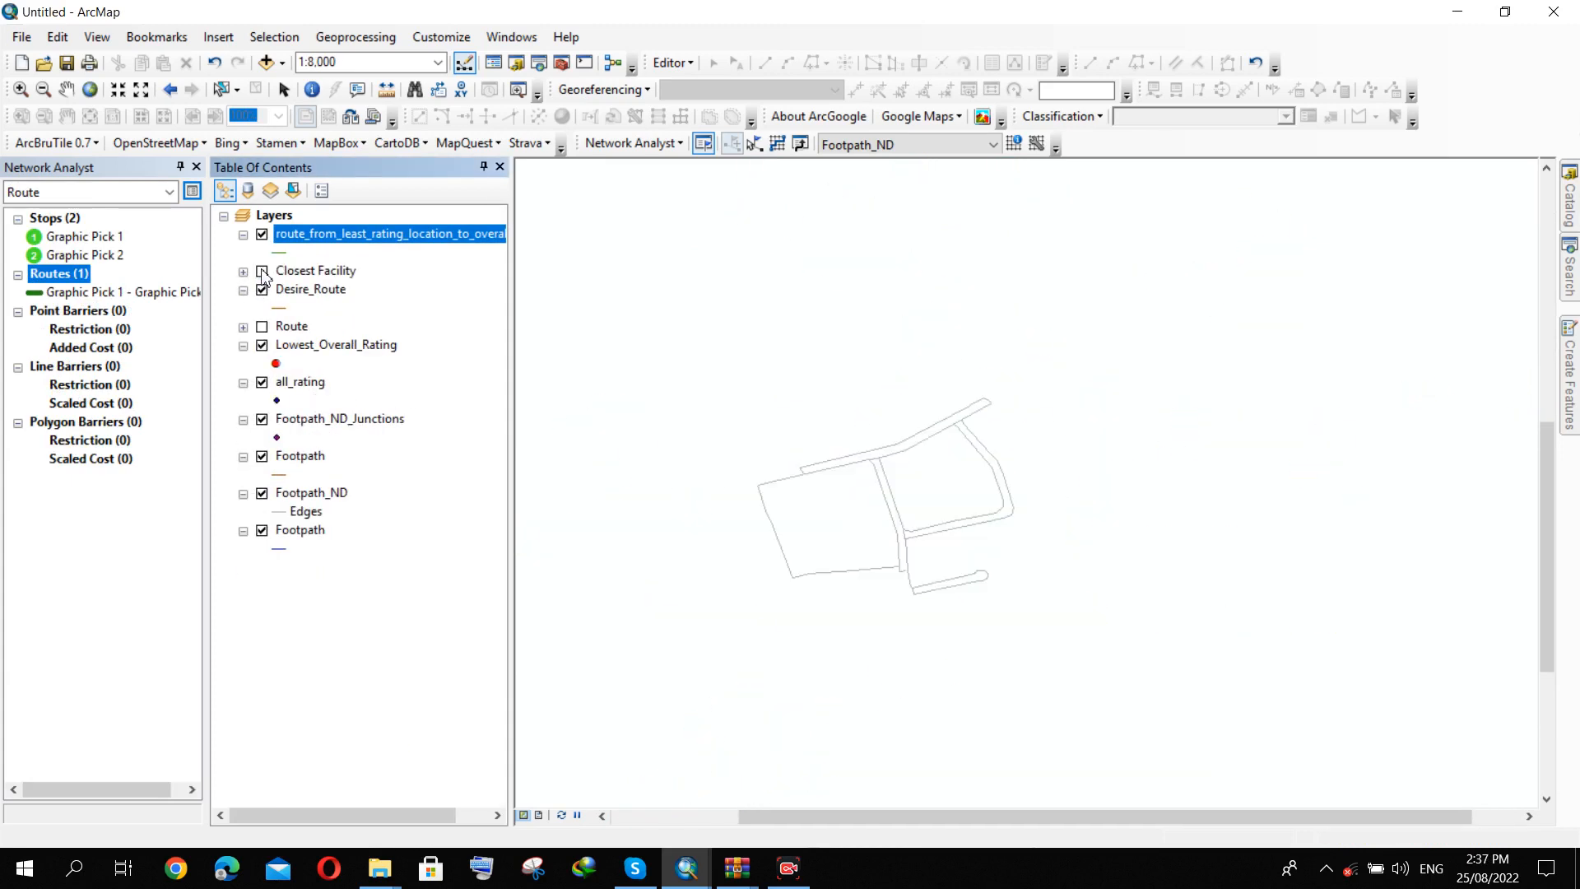
pyautogui.scroll(1, 836, 552)
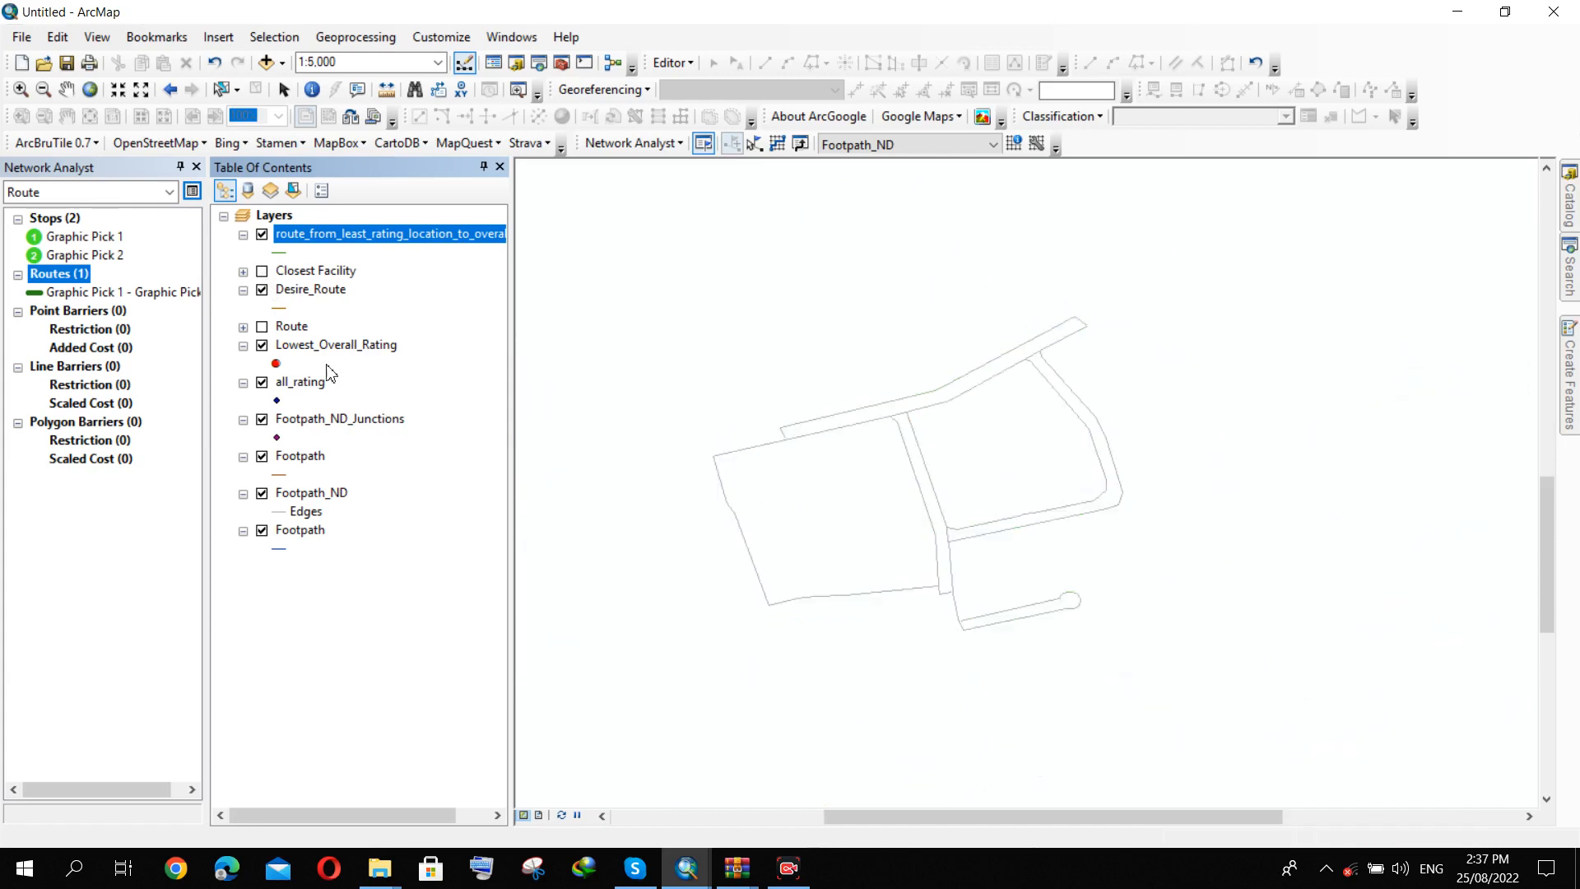
pyautogui.click(261, 327)
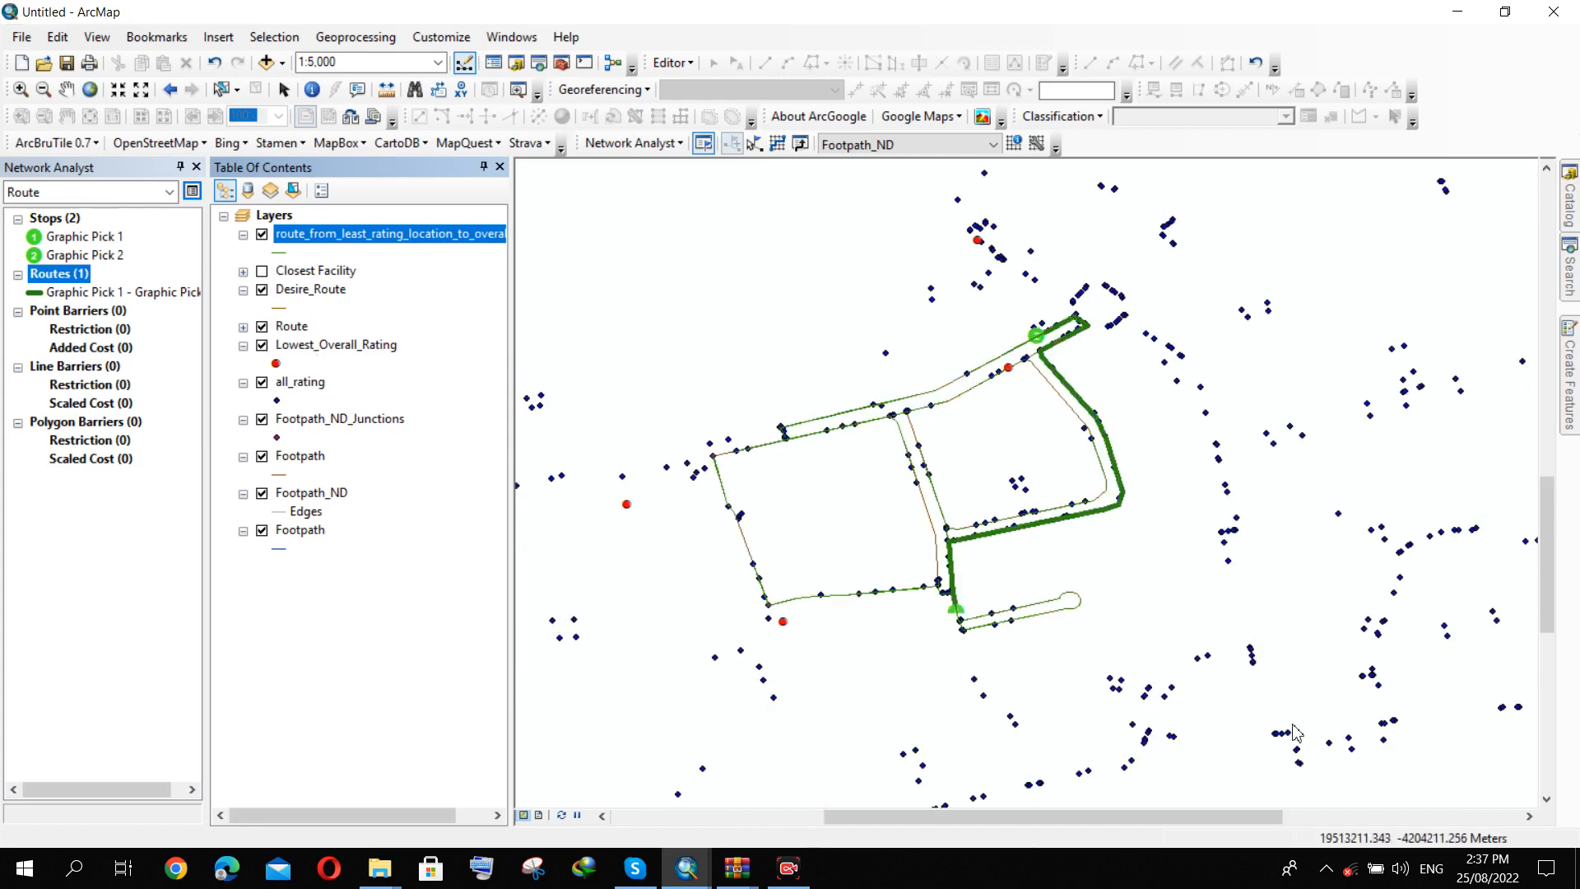
pyautogui.scroll(2, 1214, 549)
pyautogui.scroll(-1, 1204, 447)
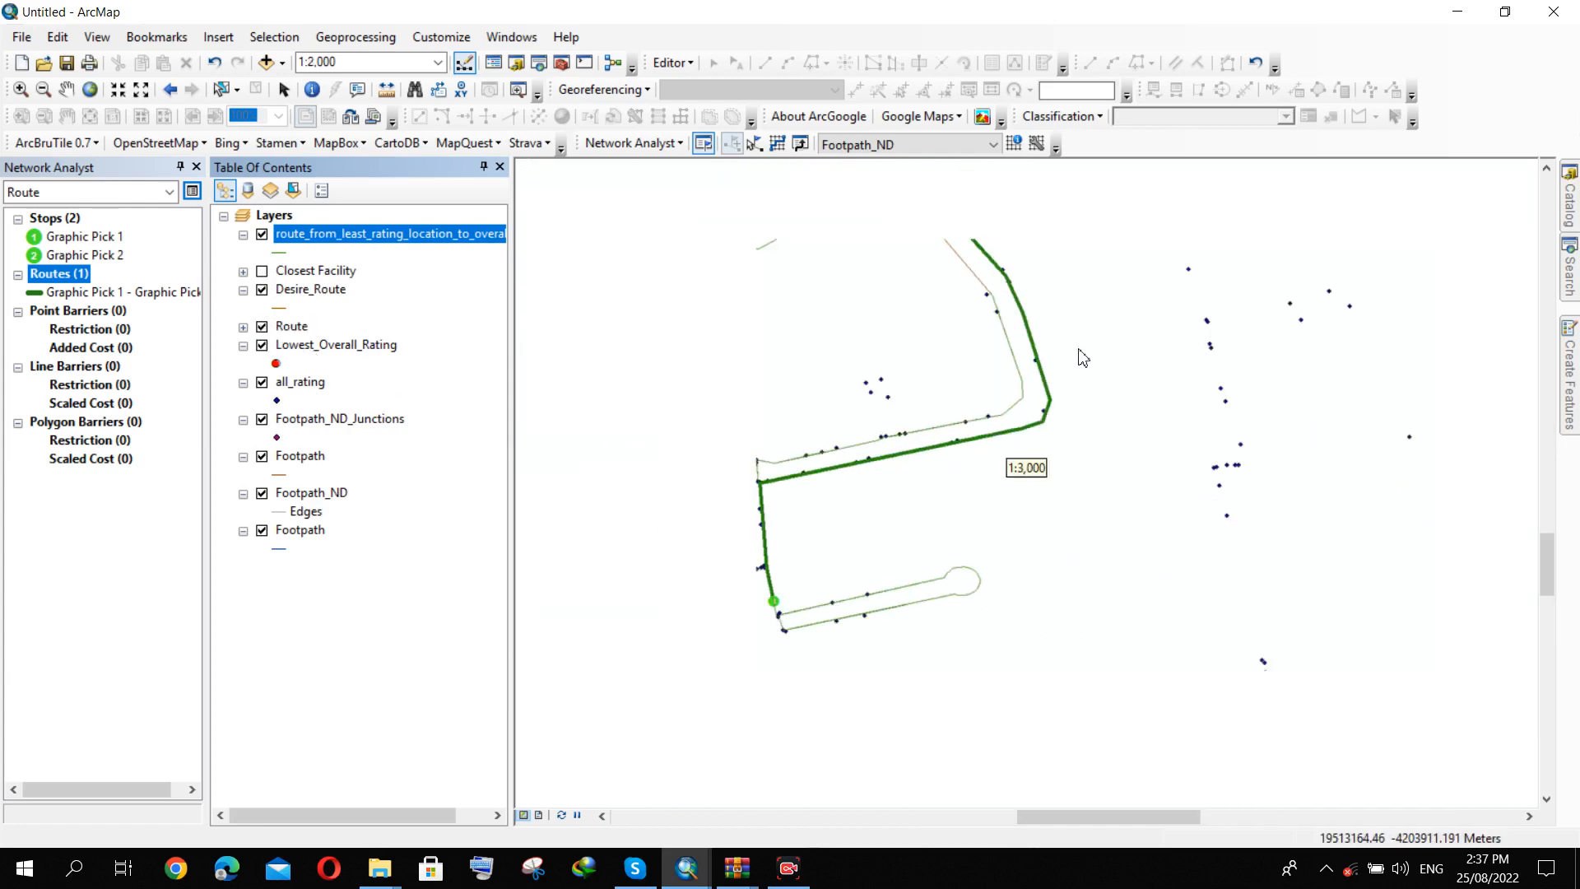
pyautogui.scroll(-1, 1102, 473)
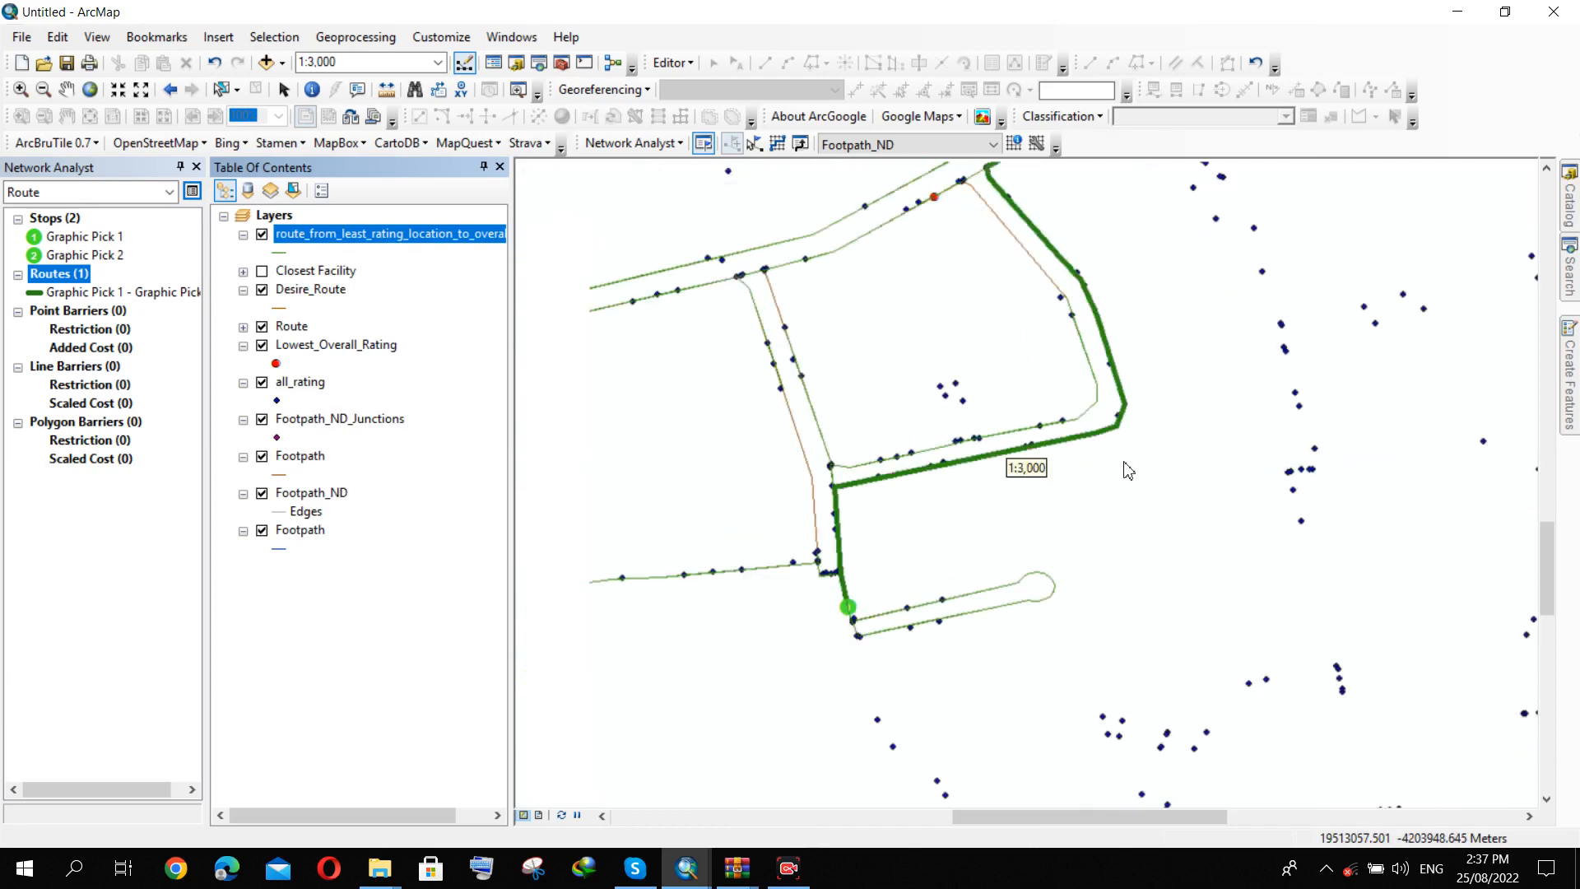
pyautogui.scroll(2, 1086, 339)
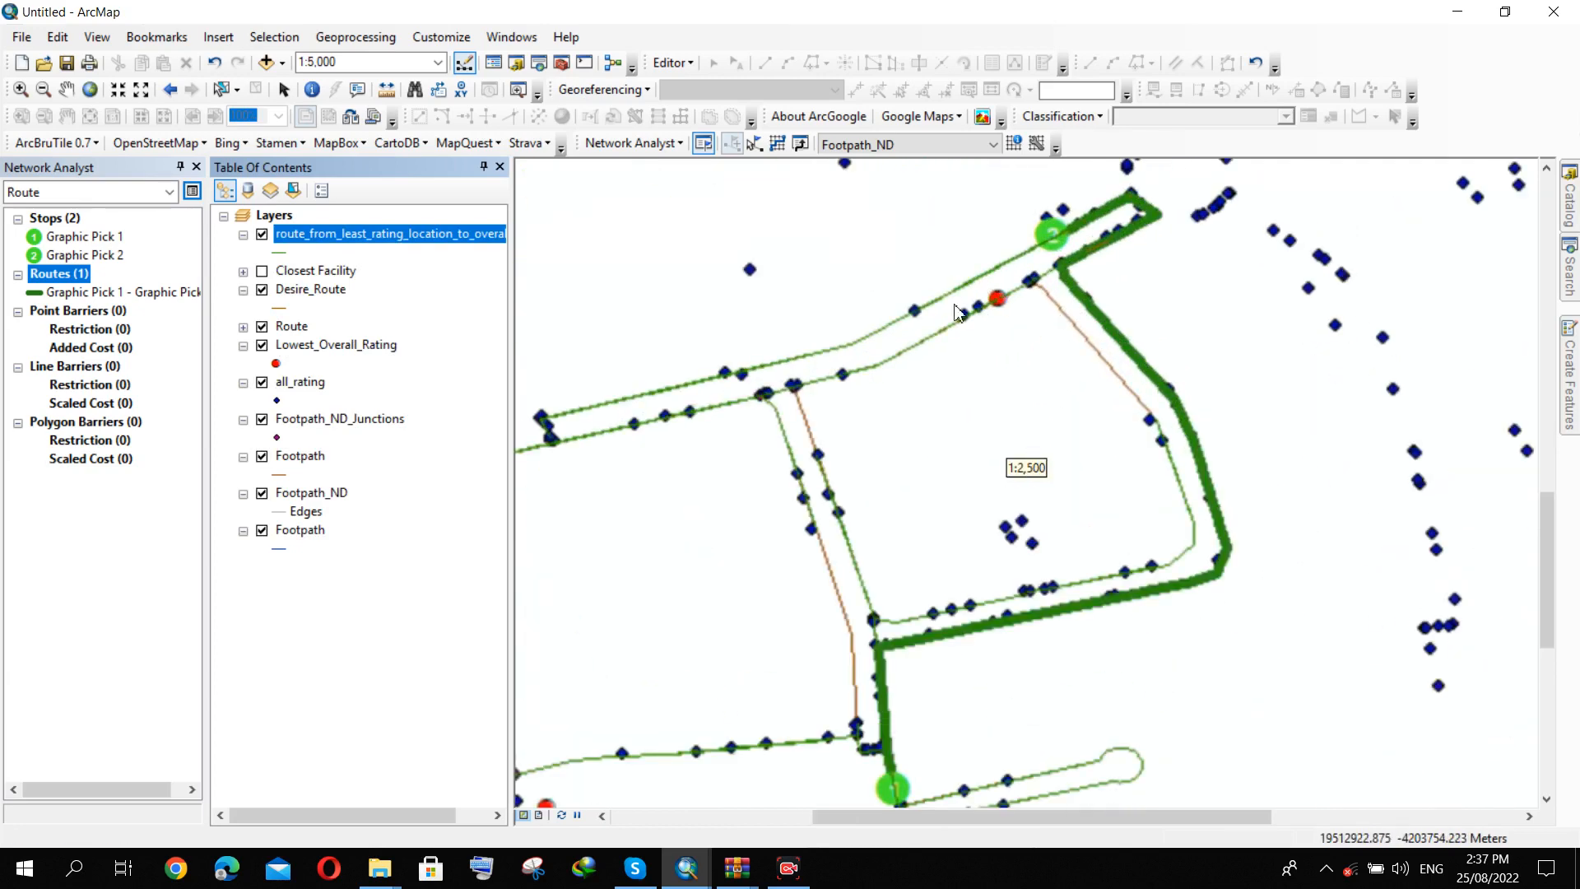
pyautogui.scroll(-1, 957, 299)
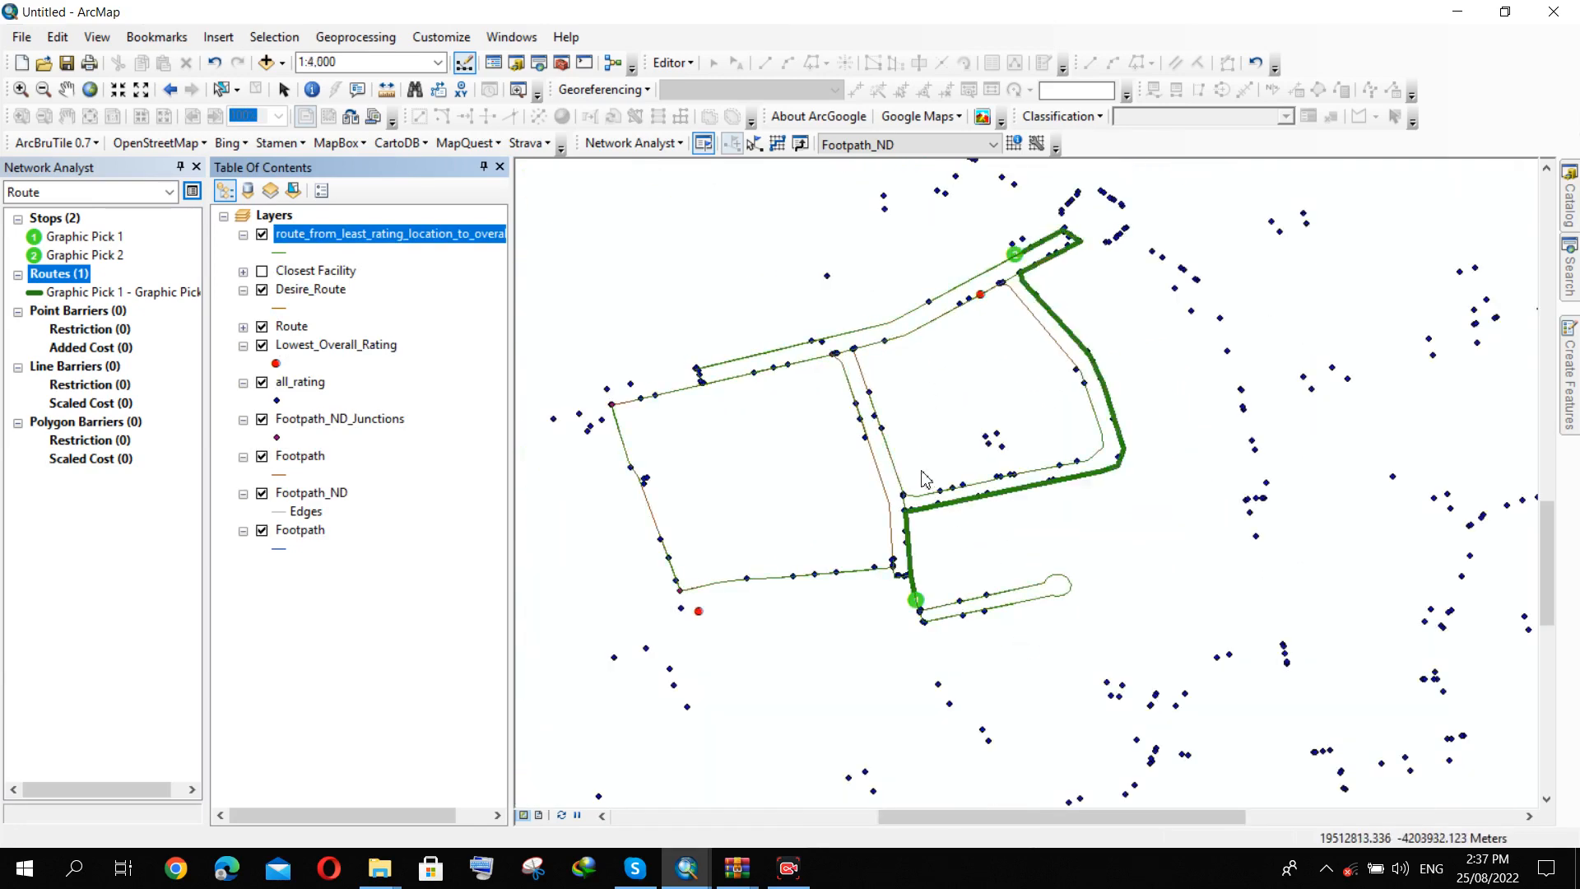